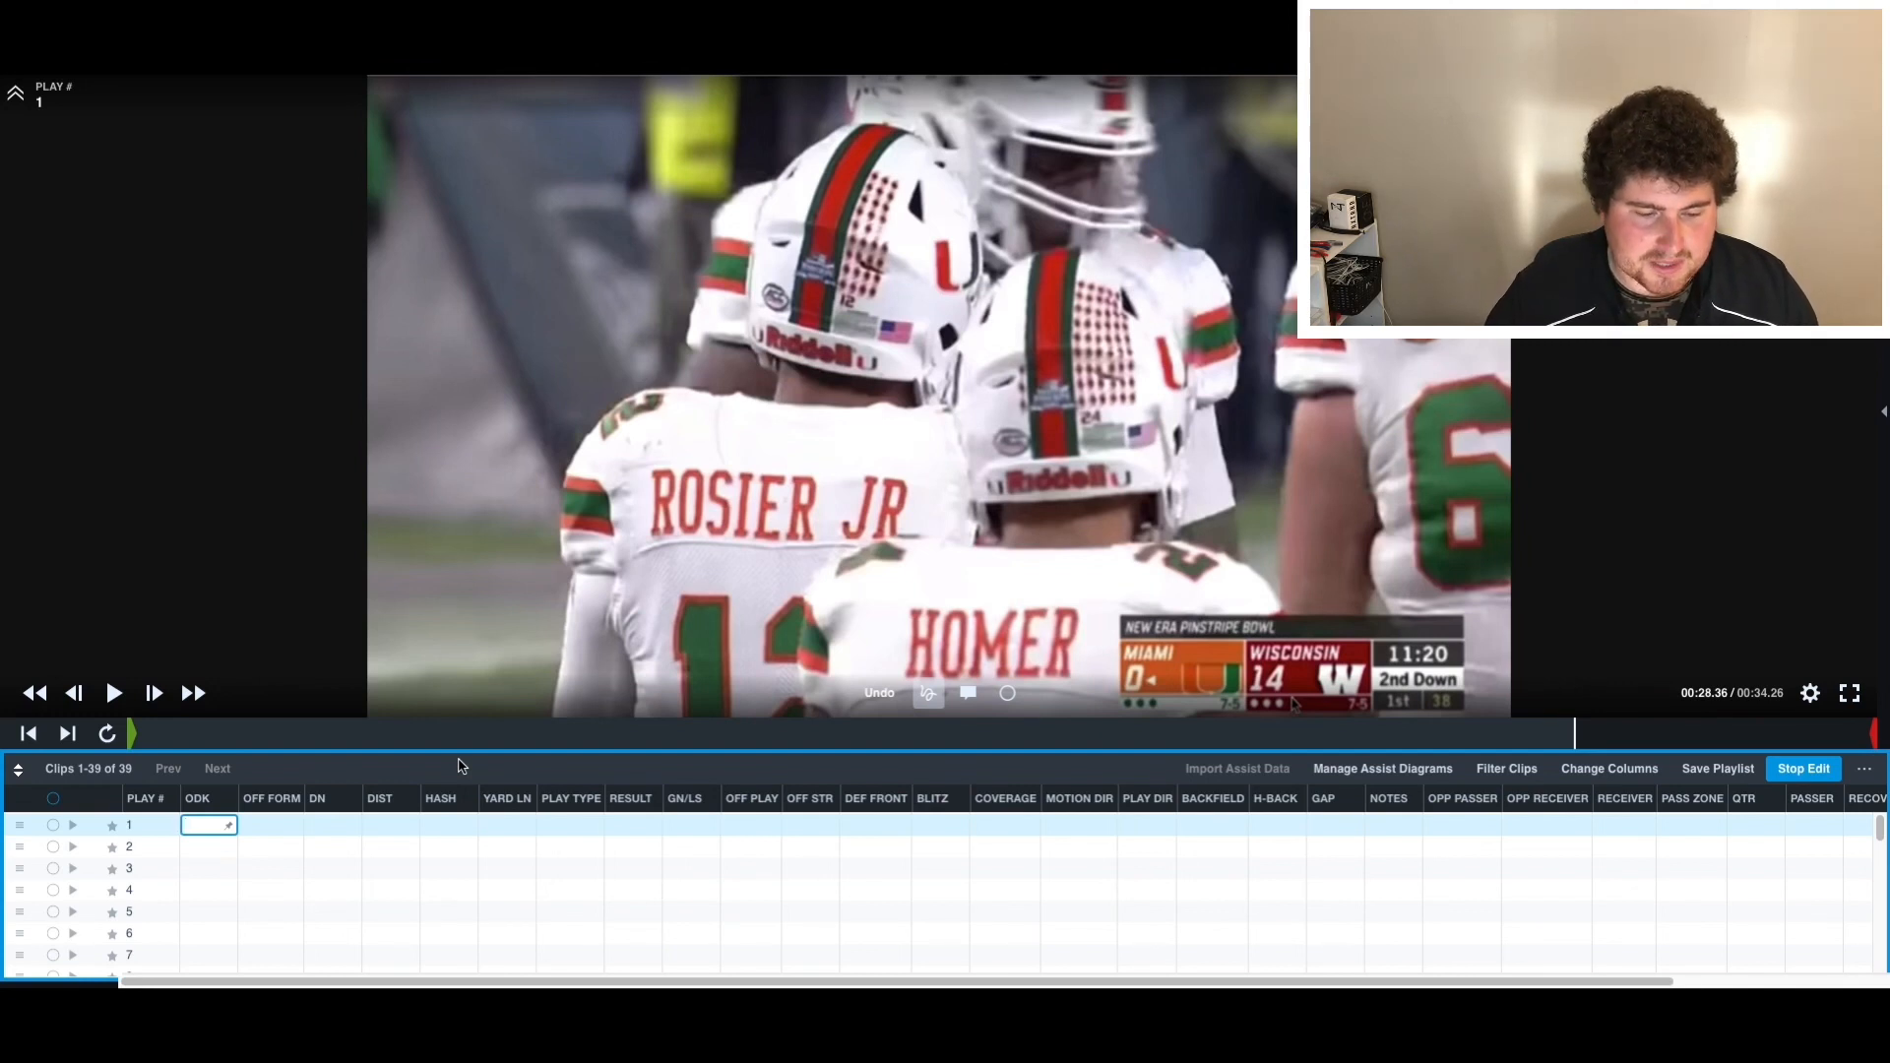
- Set the ODK value of play 1 to D
{"action": "type", "text": "D"}
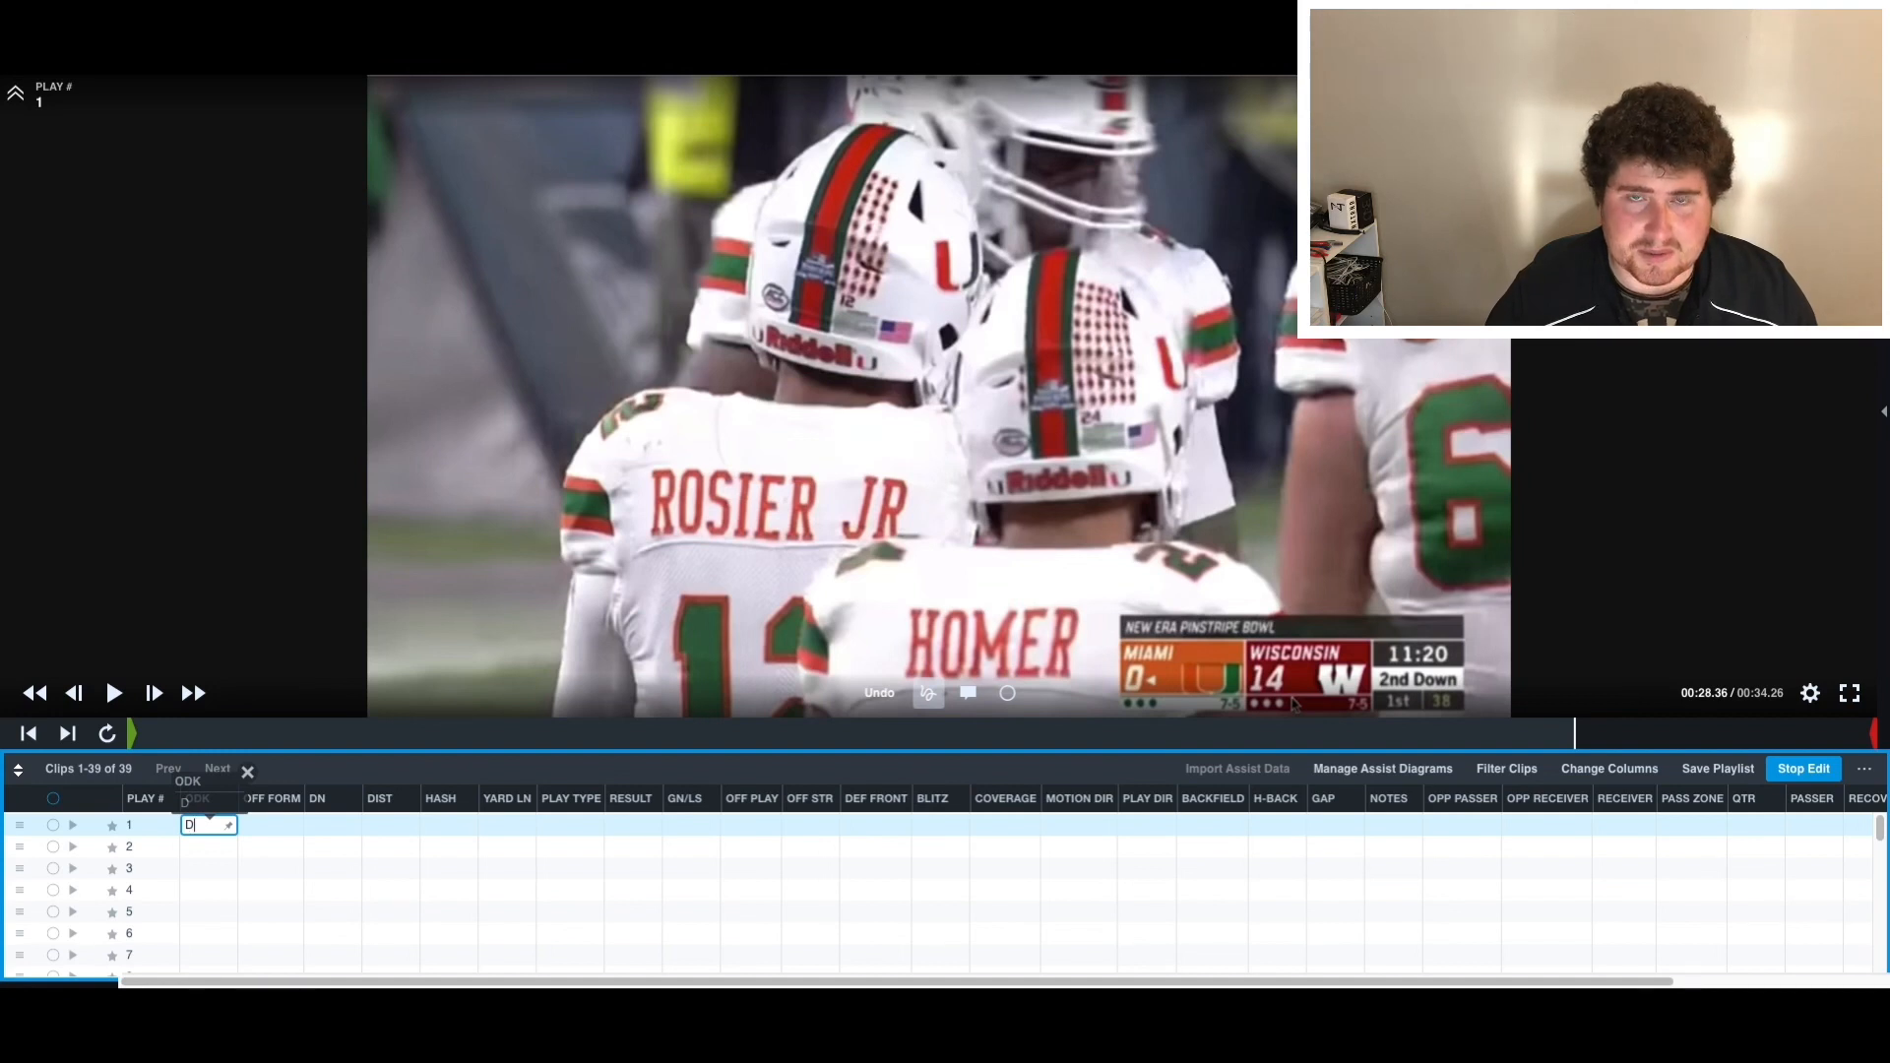
{"action": "key", "text": "Return"}
{"action": "key", "text": "Up"}
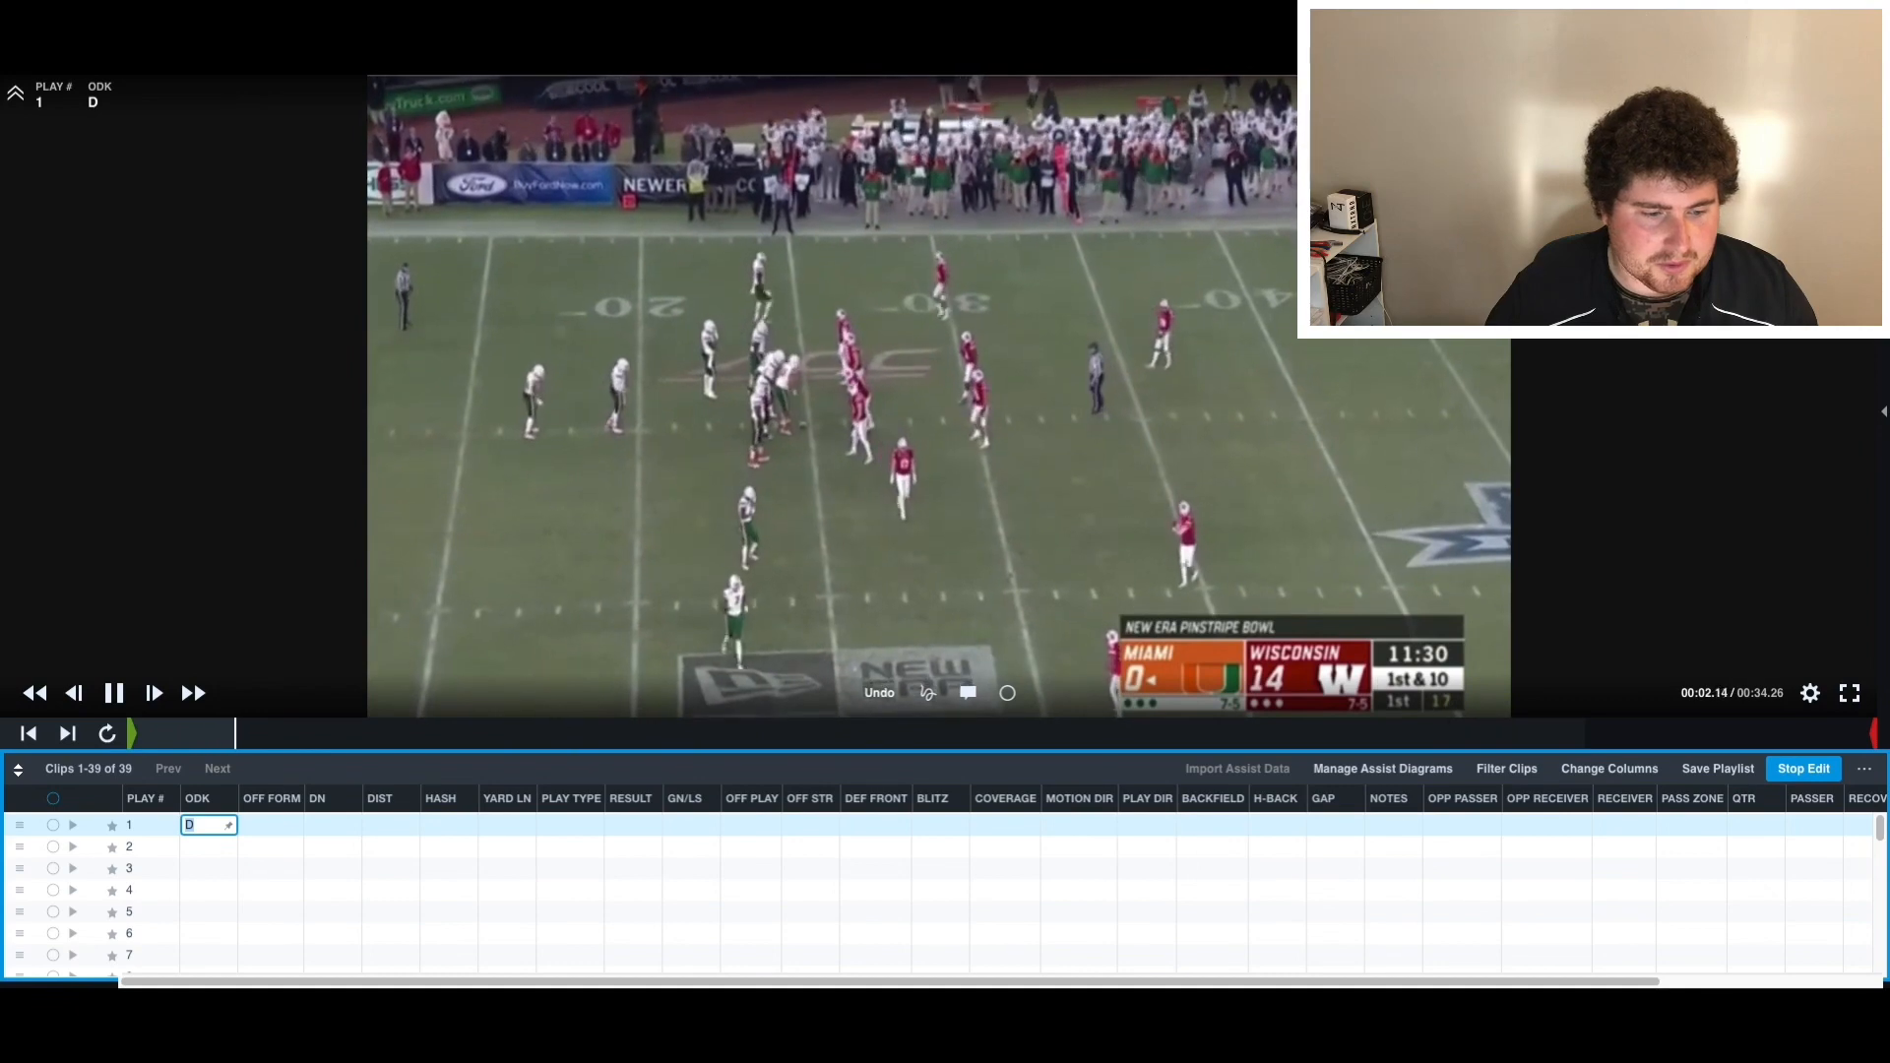
{"action": "key", "text": "Down"}
{"action": "key", "text": "Up"}
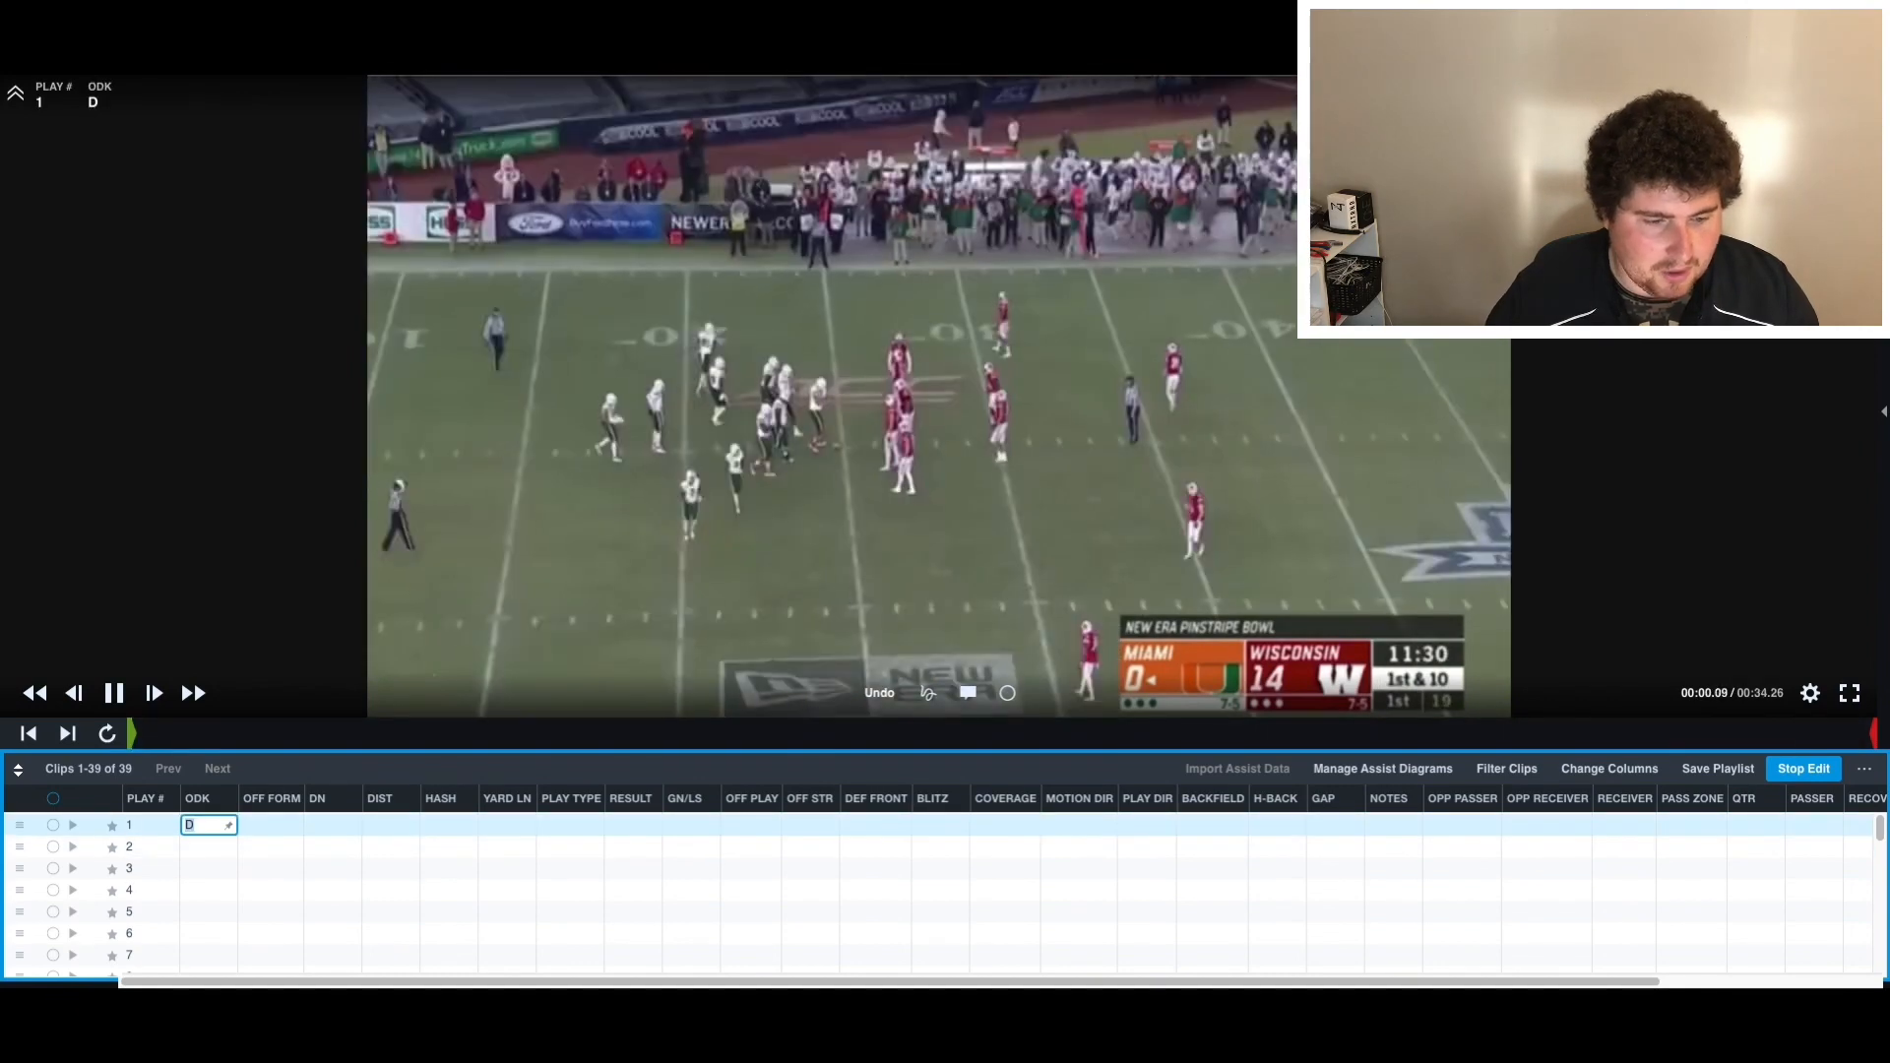
- Set the ODK value to O for plays 1 through 13
{"action": "type", "text": "O"}
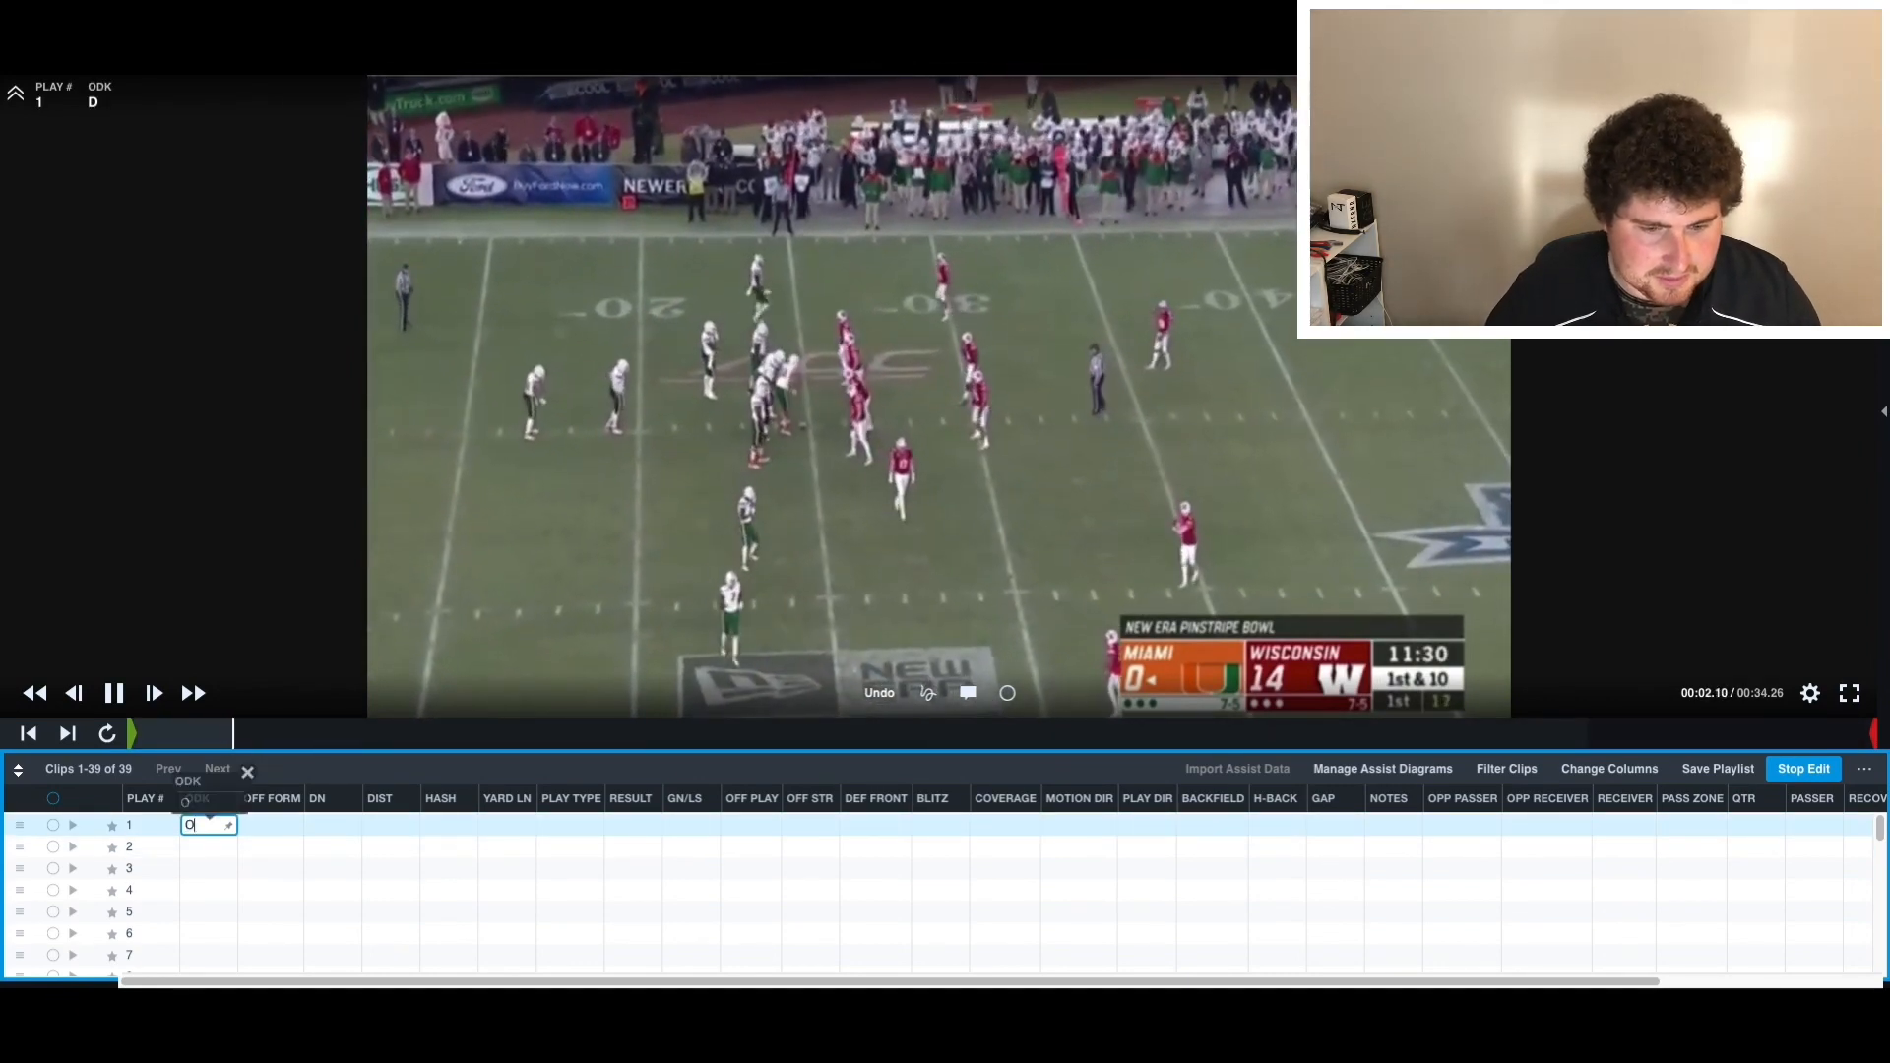
{"action": "key", "text": "Return"}
{"action": "type", "text": "O"}
{"action": "key", "text": "Return"}
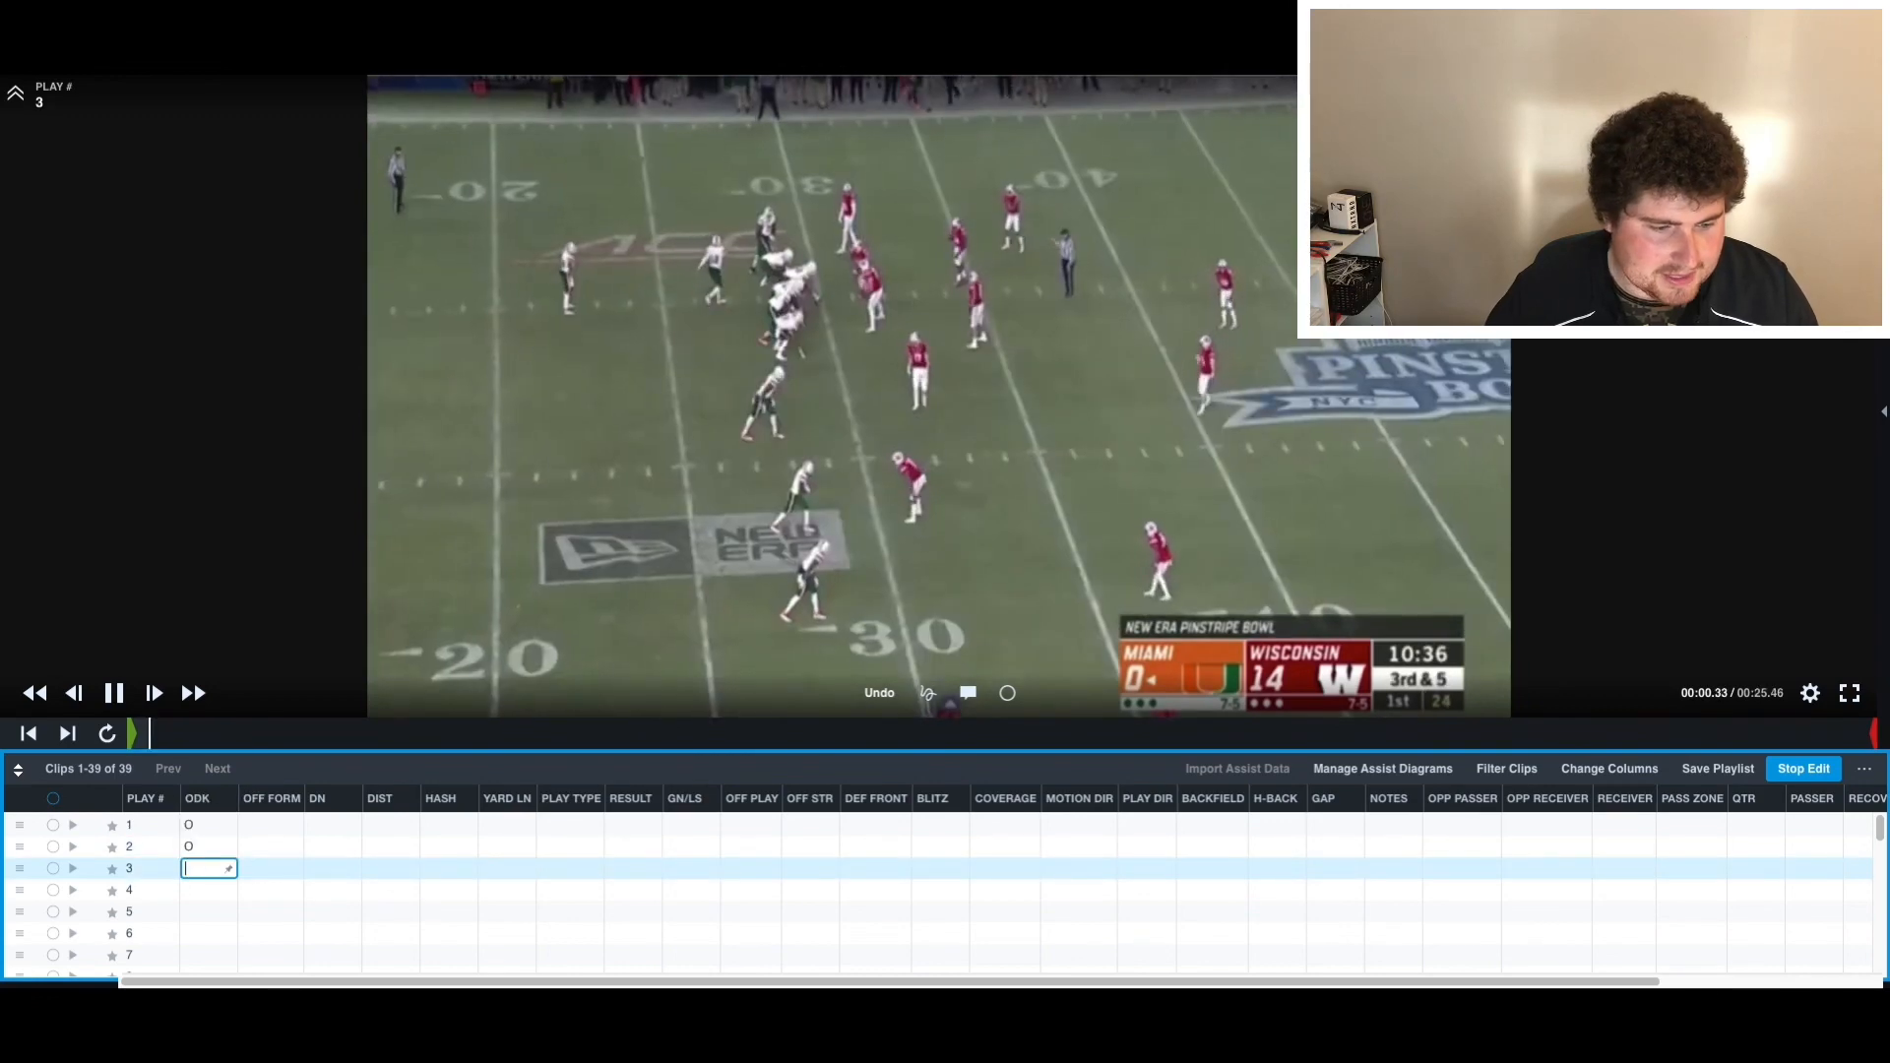
{"action": "type", "text": "O"}
{"action": "key", "text": "Return"}
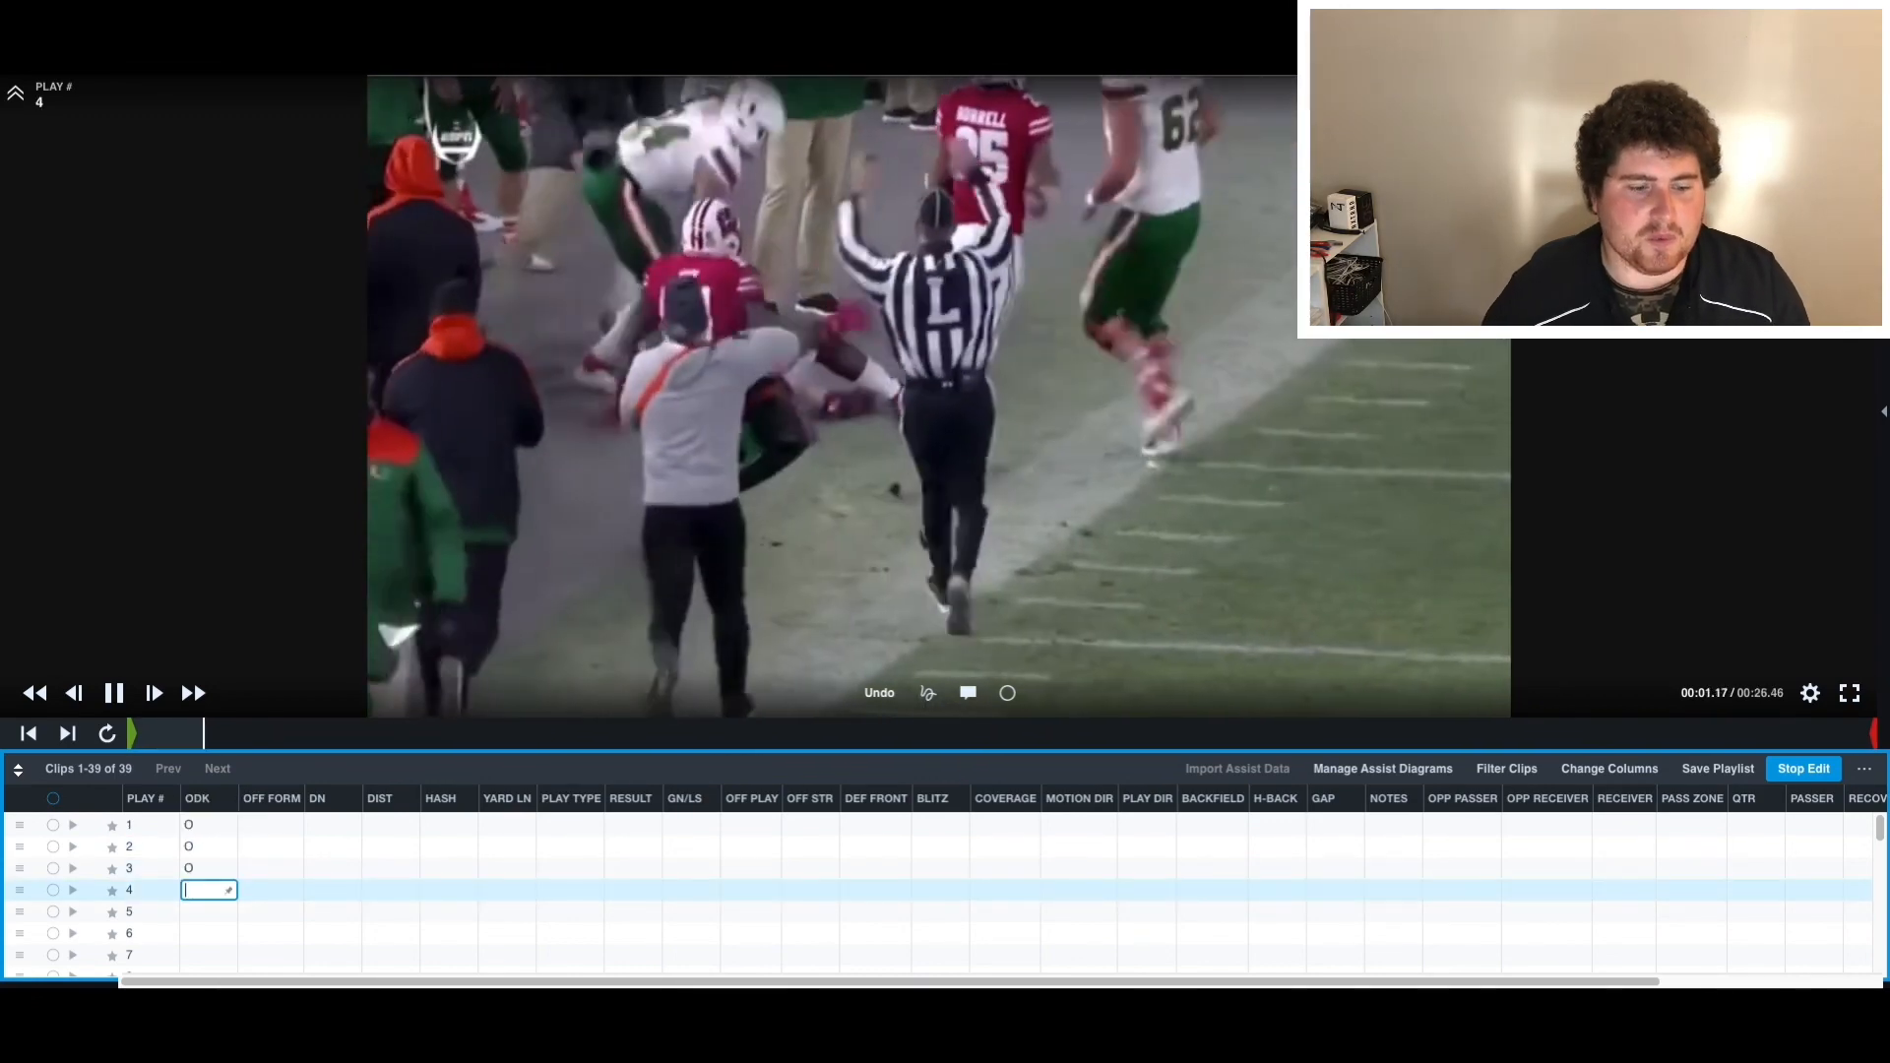
{"action": "type", "text": "O"}
{"action": "key", "text": "Return"}
{"action": "type", "text": "O"}
{"action": "key", "text": "Return"}
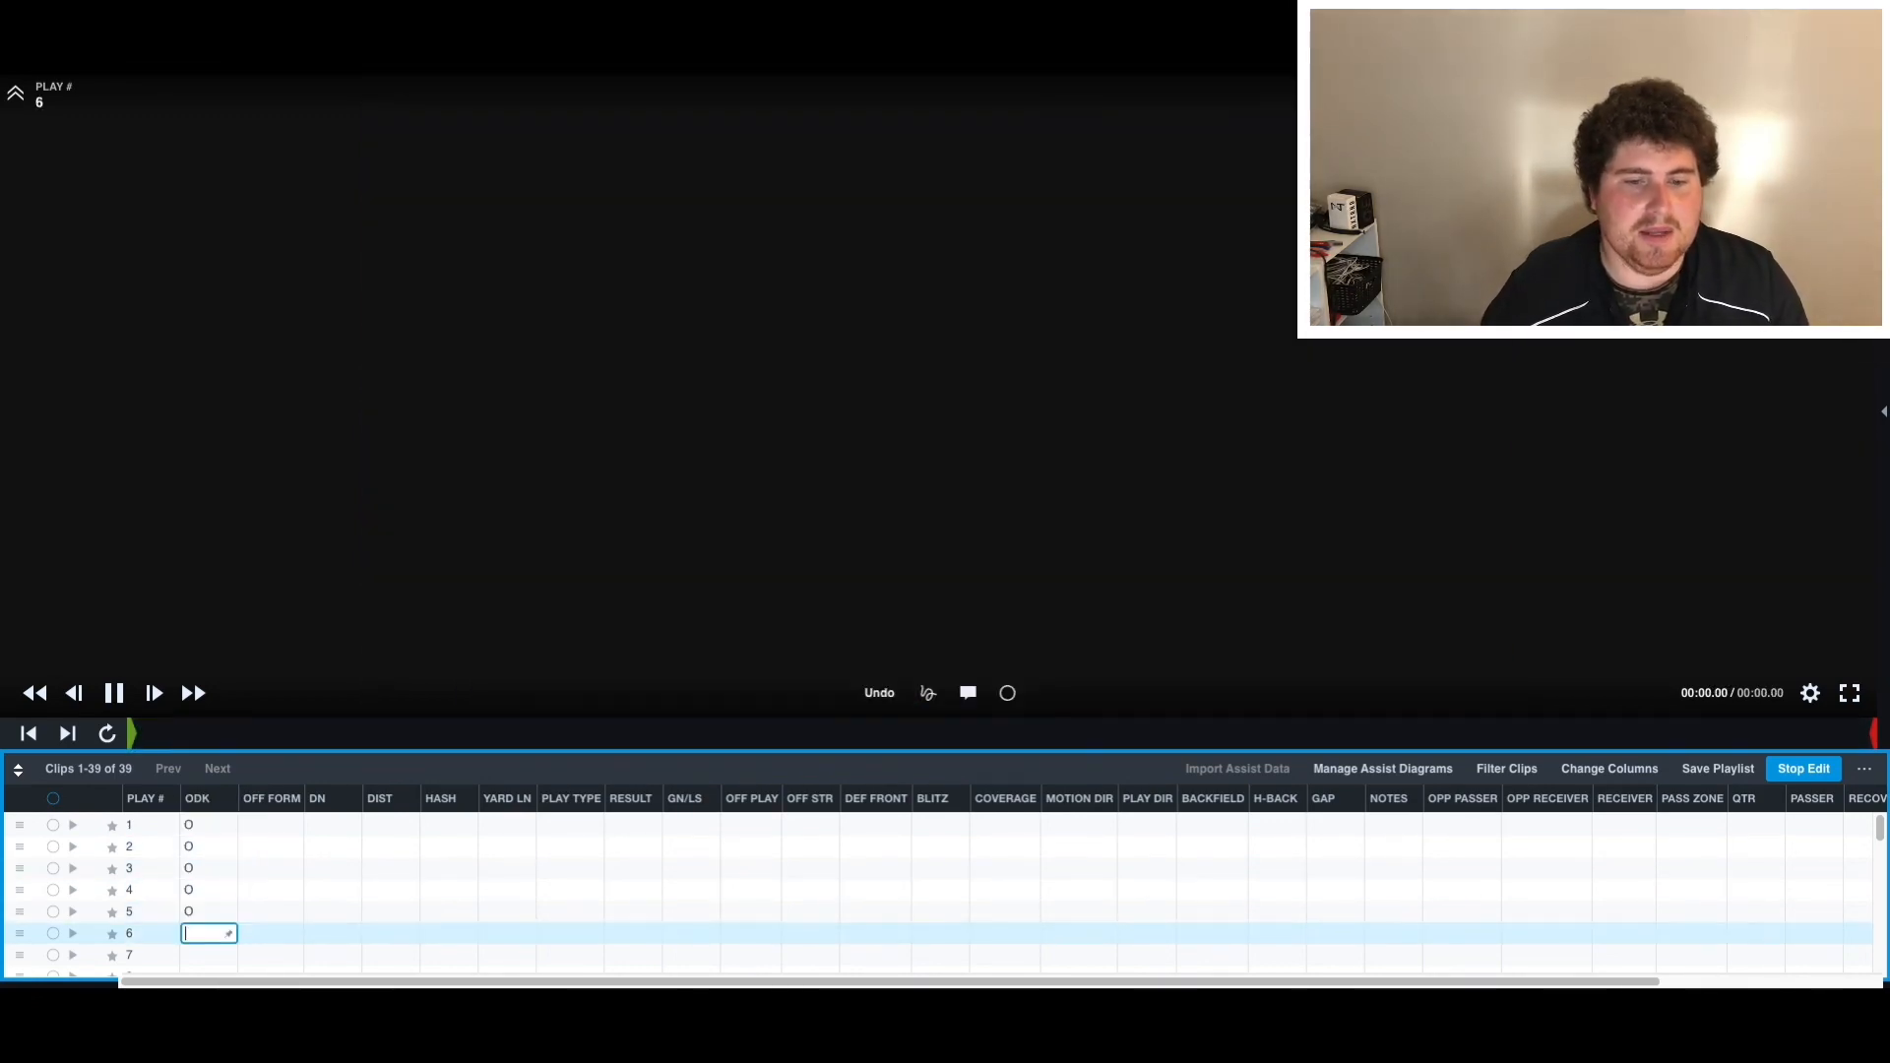
{"action": "type", "text": "O"}
{"action": "key", "text": "Return"}
{"action": "type", "text": "O"}
{"action": "key", "text": "Return"}
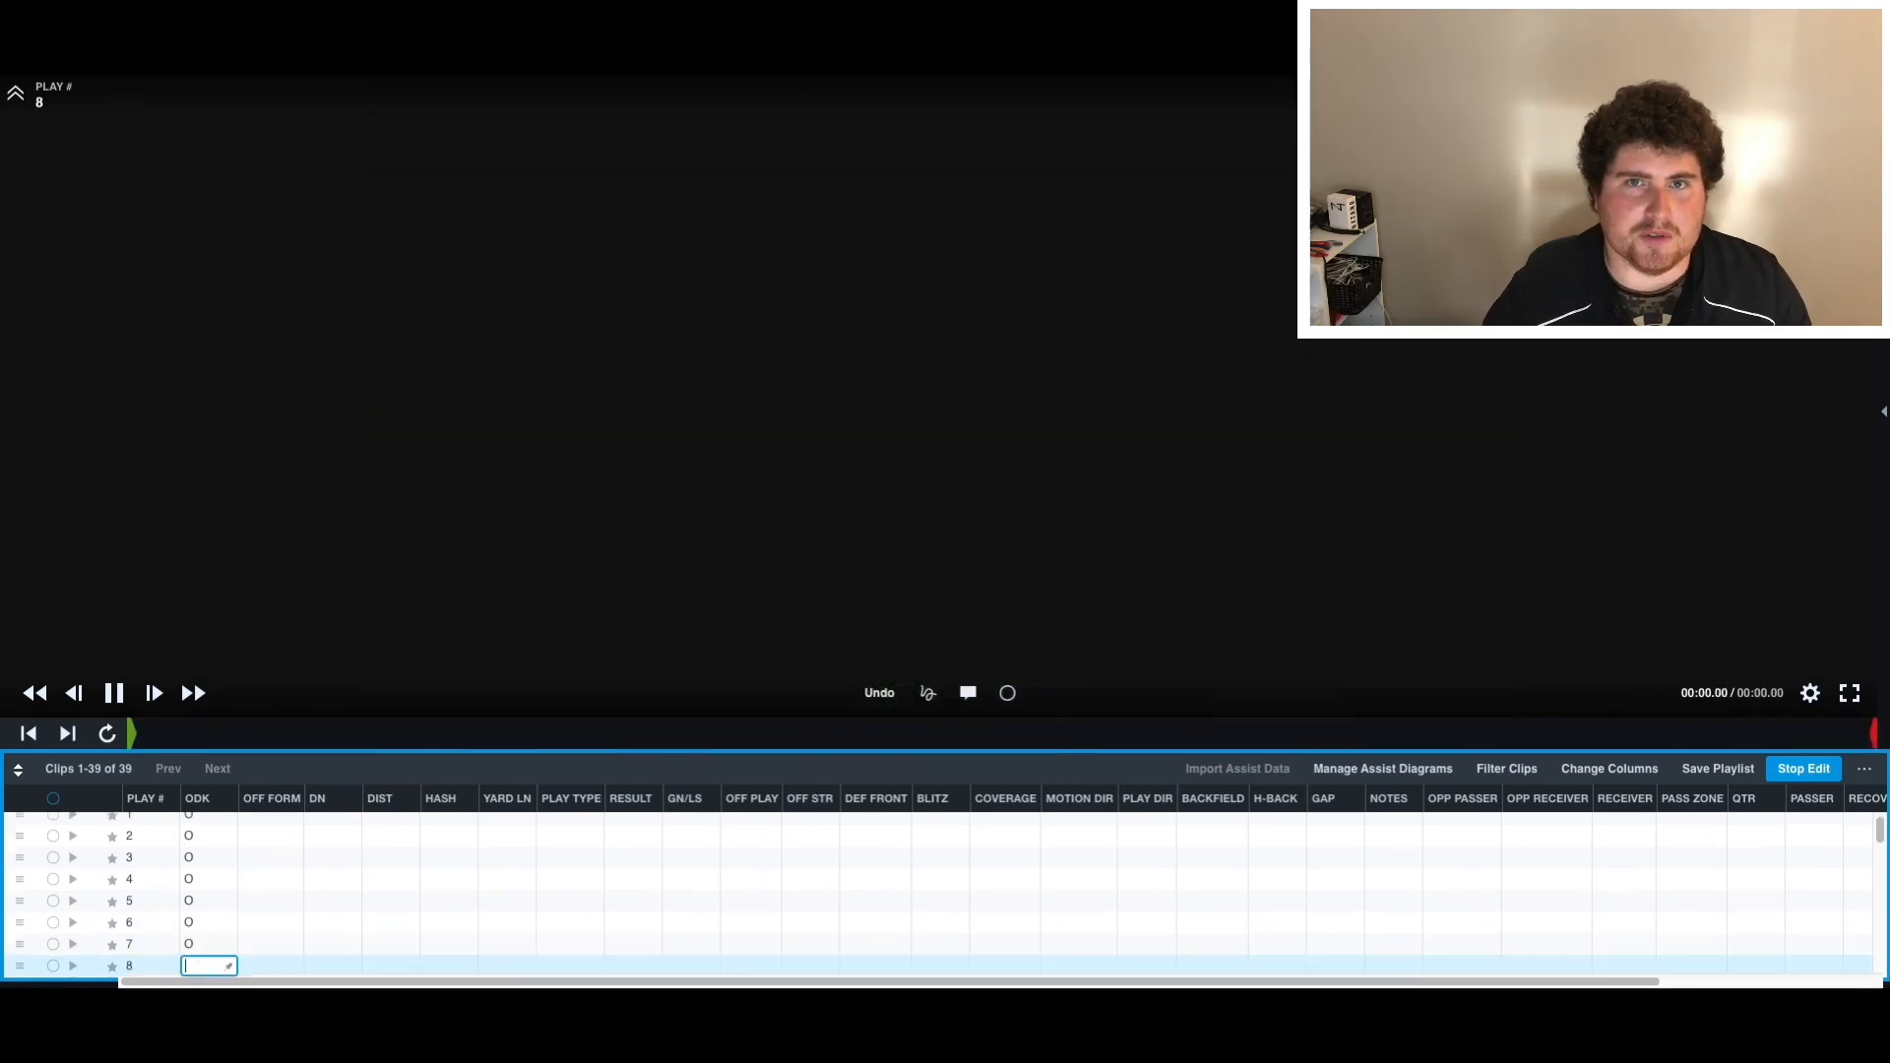
{"action": "type", "text": "O"}
{"action": "key", "text": "Return"}
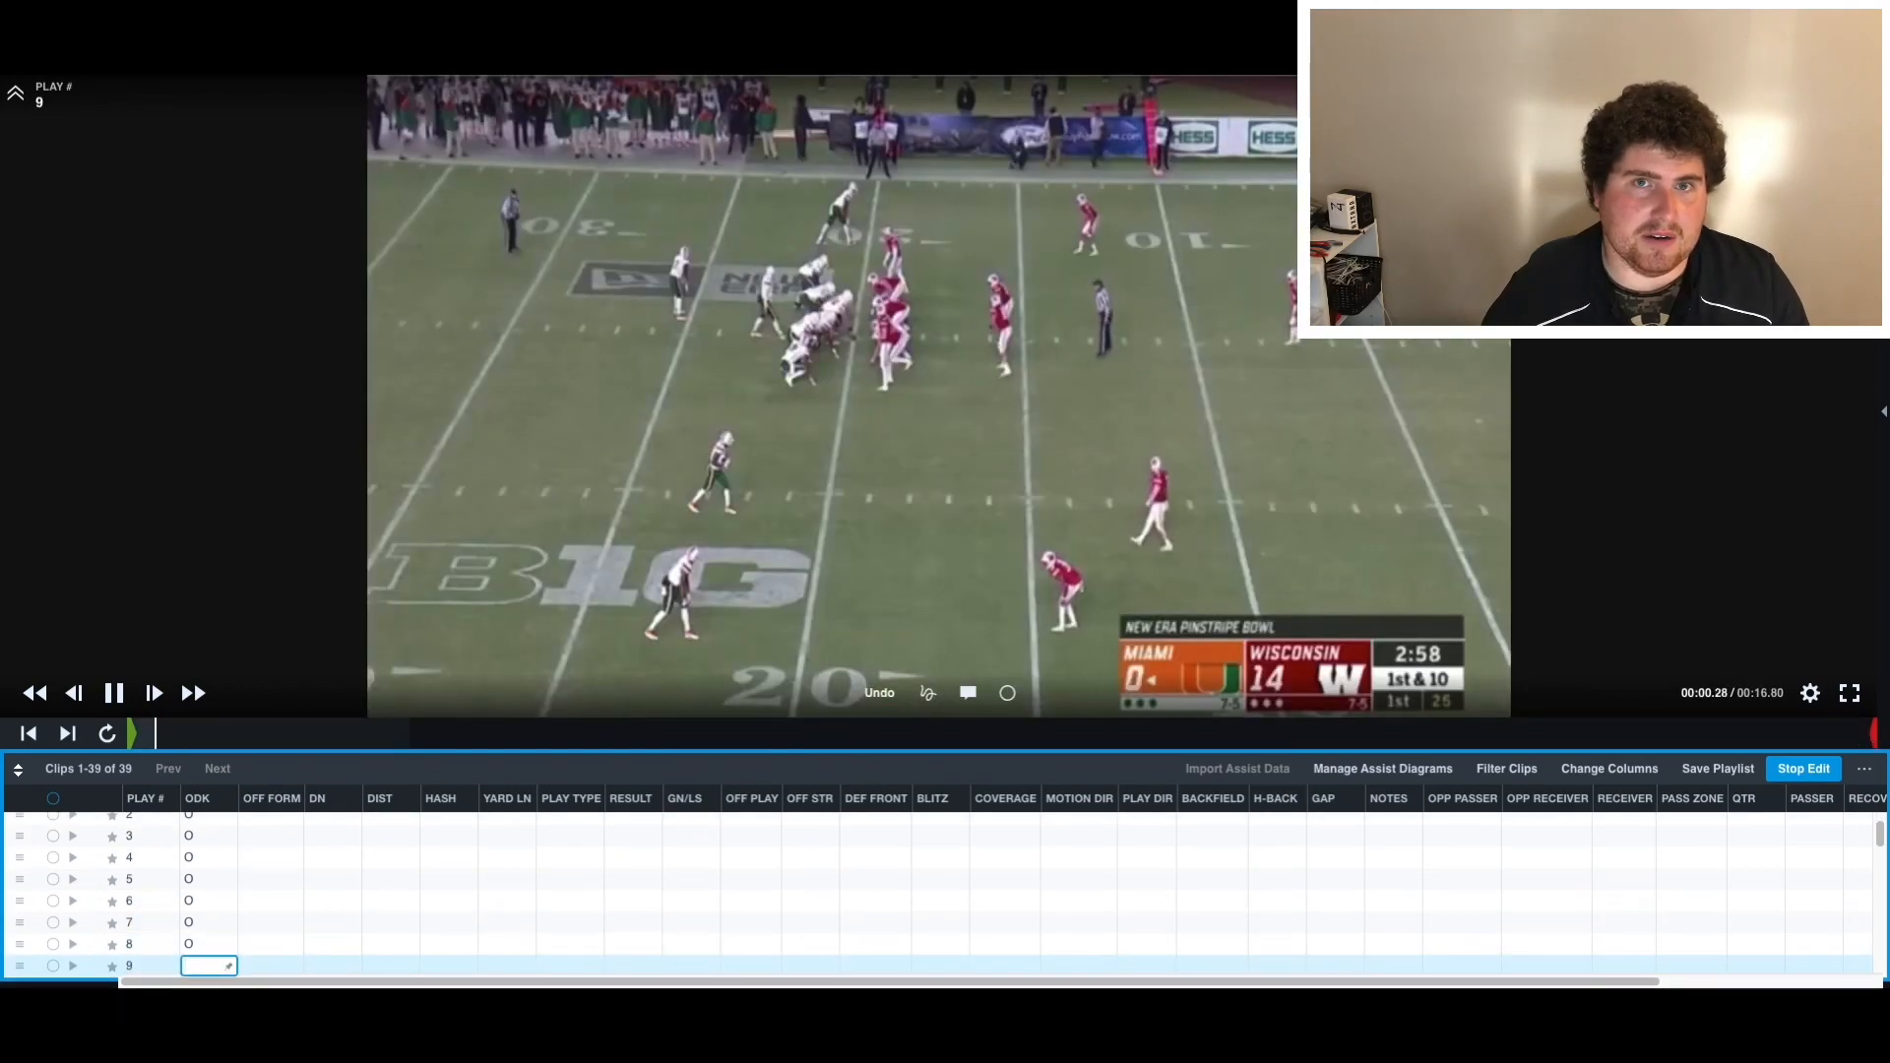
{"action": "type", "text": "O"}
{"action": "key", "text": "Return"}
{"action": "type", "text": "O"}
{"action": "key", "text": "Return"}
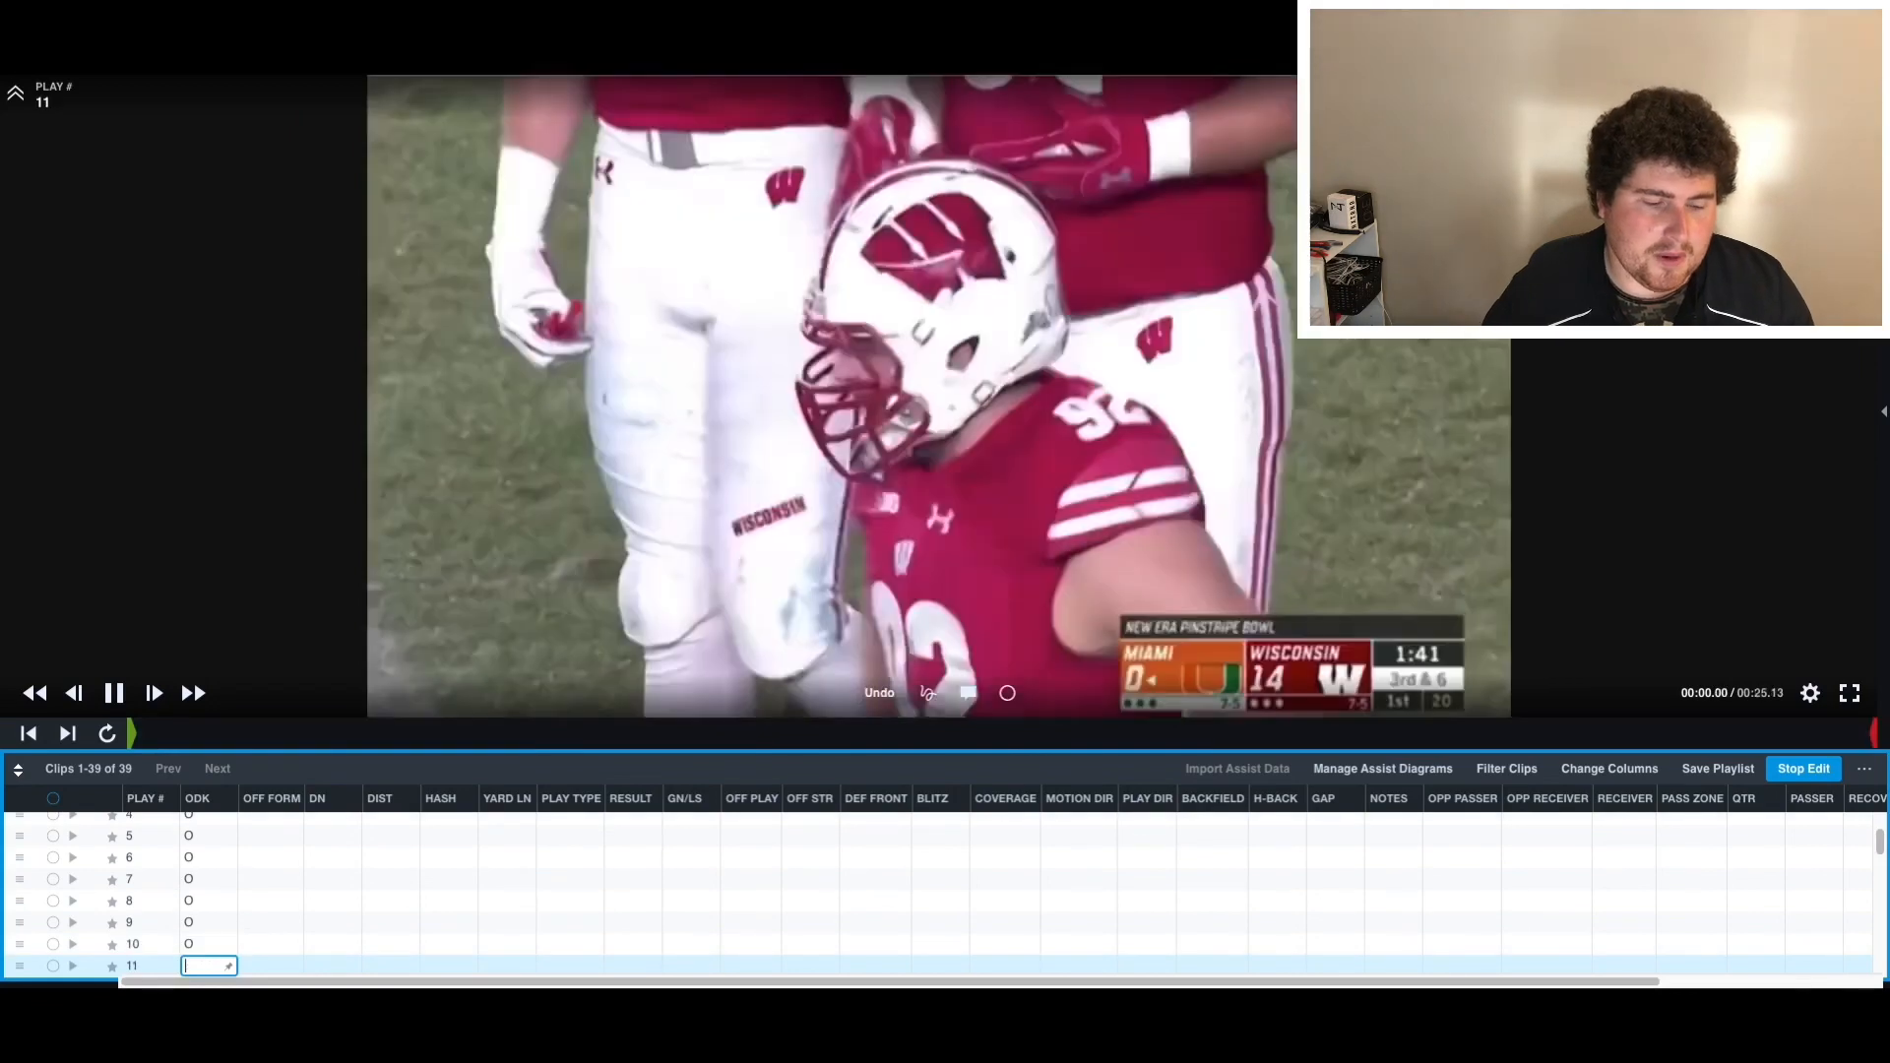
{"action": "type", "text": "O"}
{"action": "key", "text": "Return"}
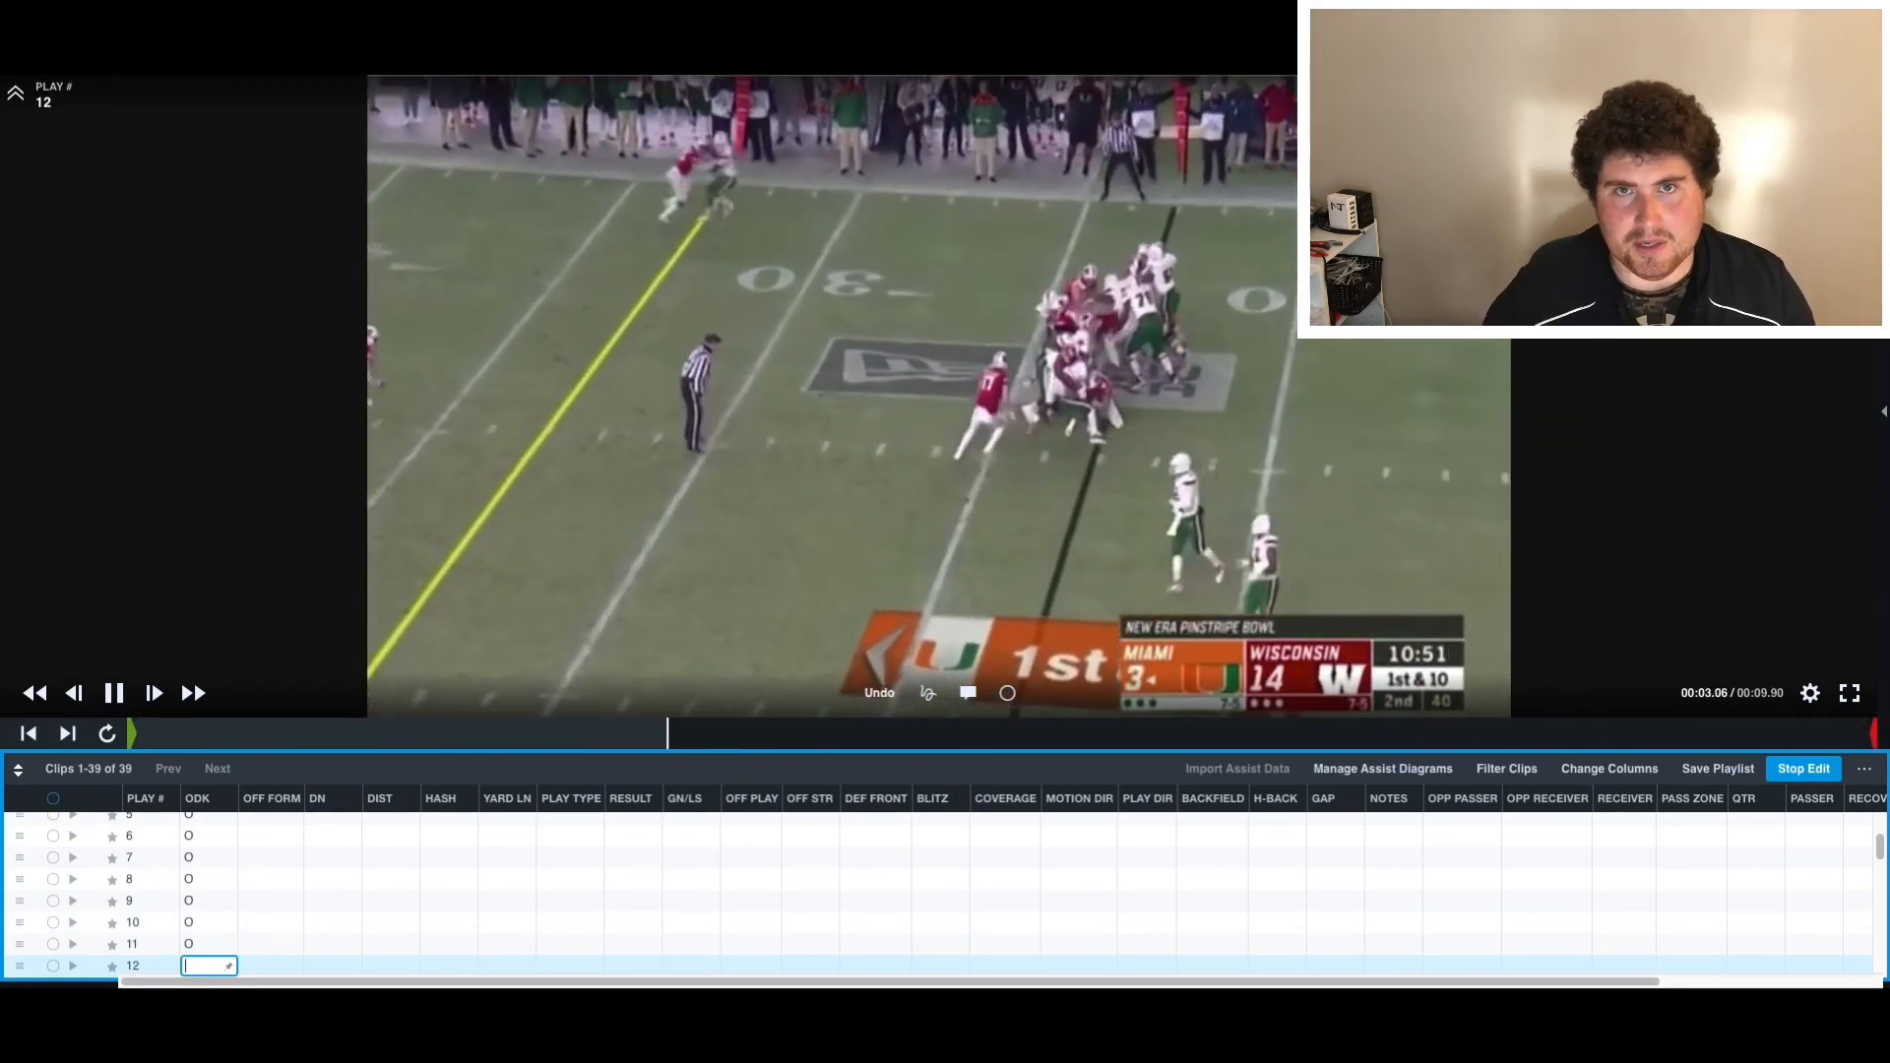
{"action": "type", "text": "O"}
{"action": "key", "text": "Return"}
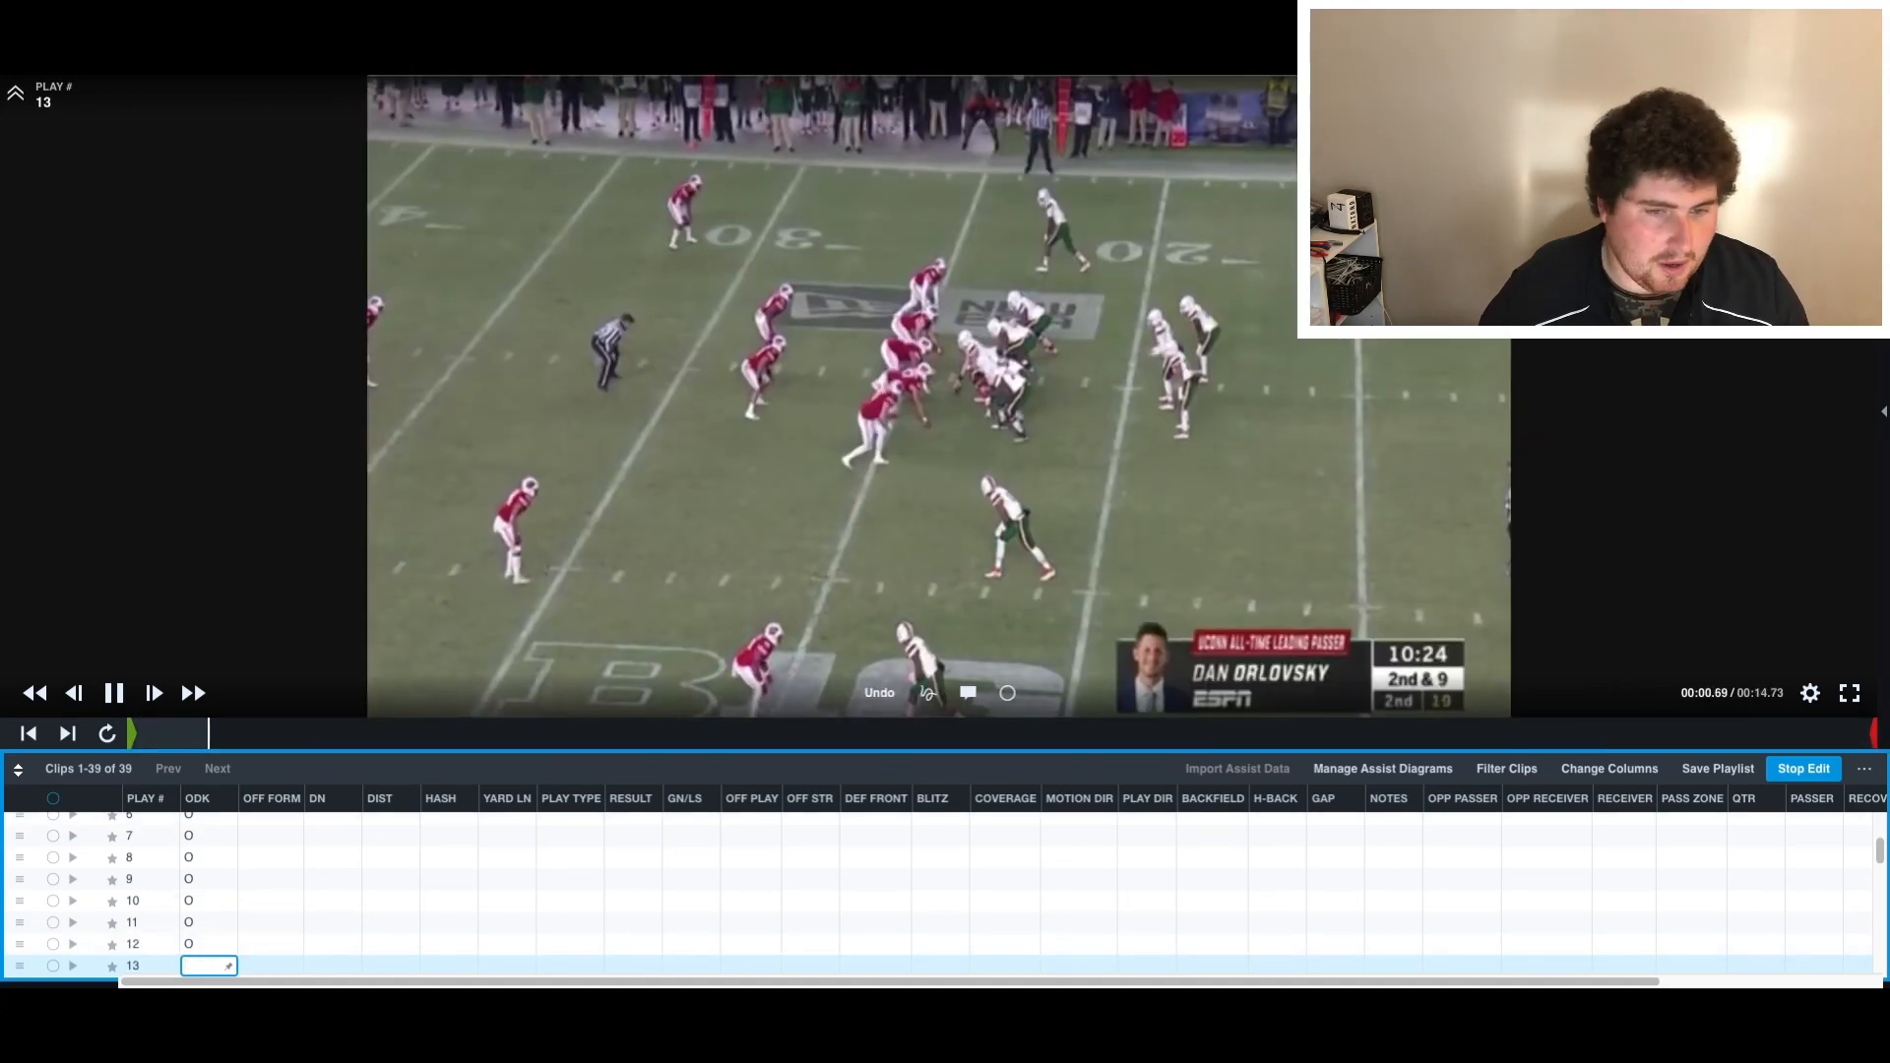
{"action": "type", "text": "O"}
{"action": "key", "text": "Return"}
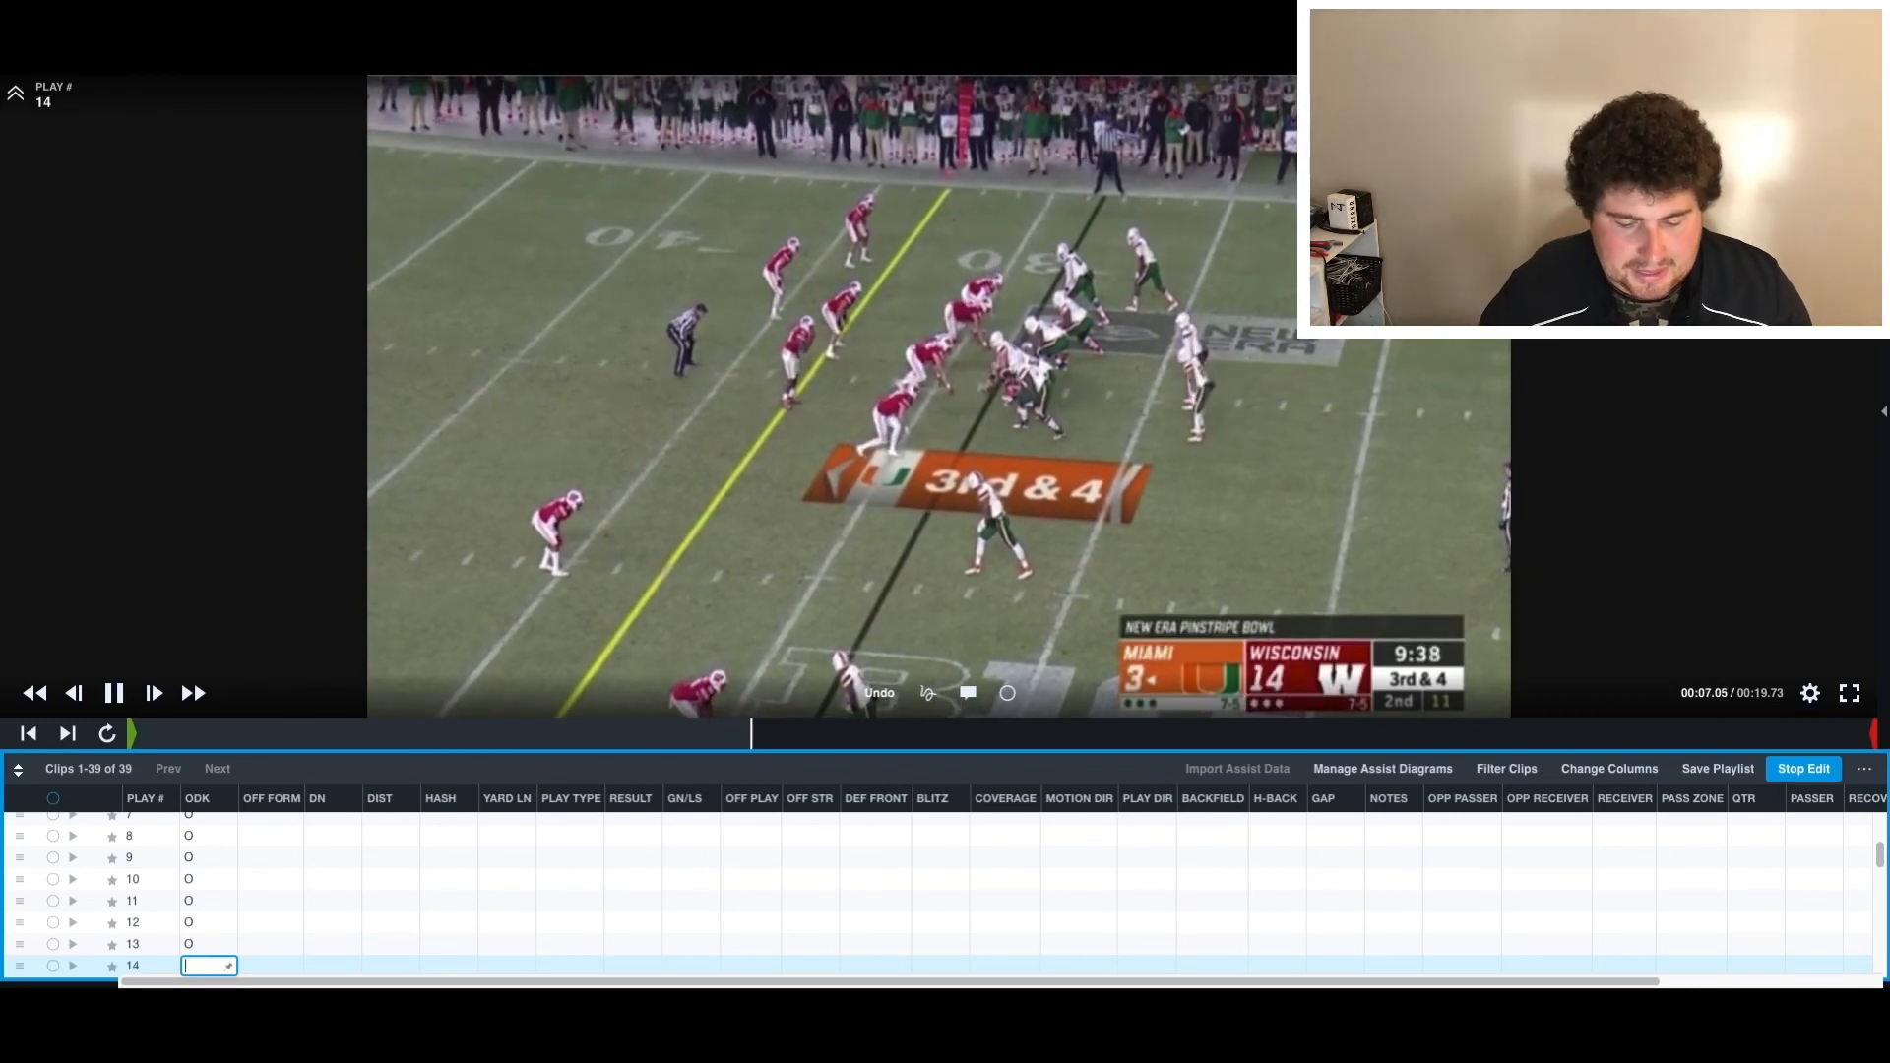
- Set the ODK value to O for plays 14 through 39
{"action": "type", "text": "K"}
{"action": "type", "text": "O"}
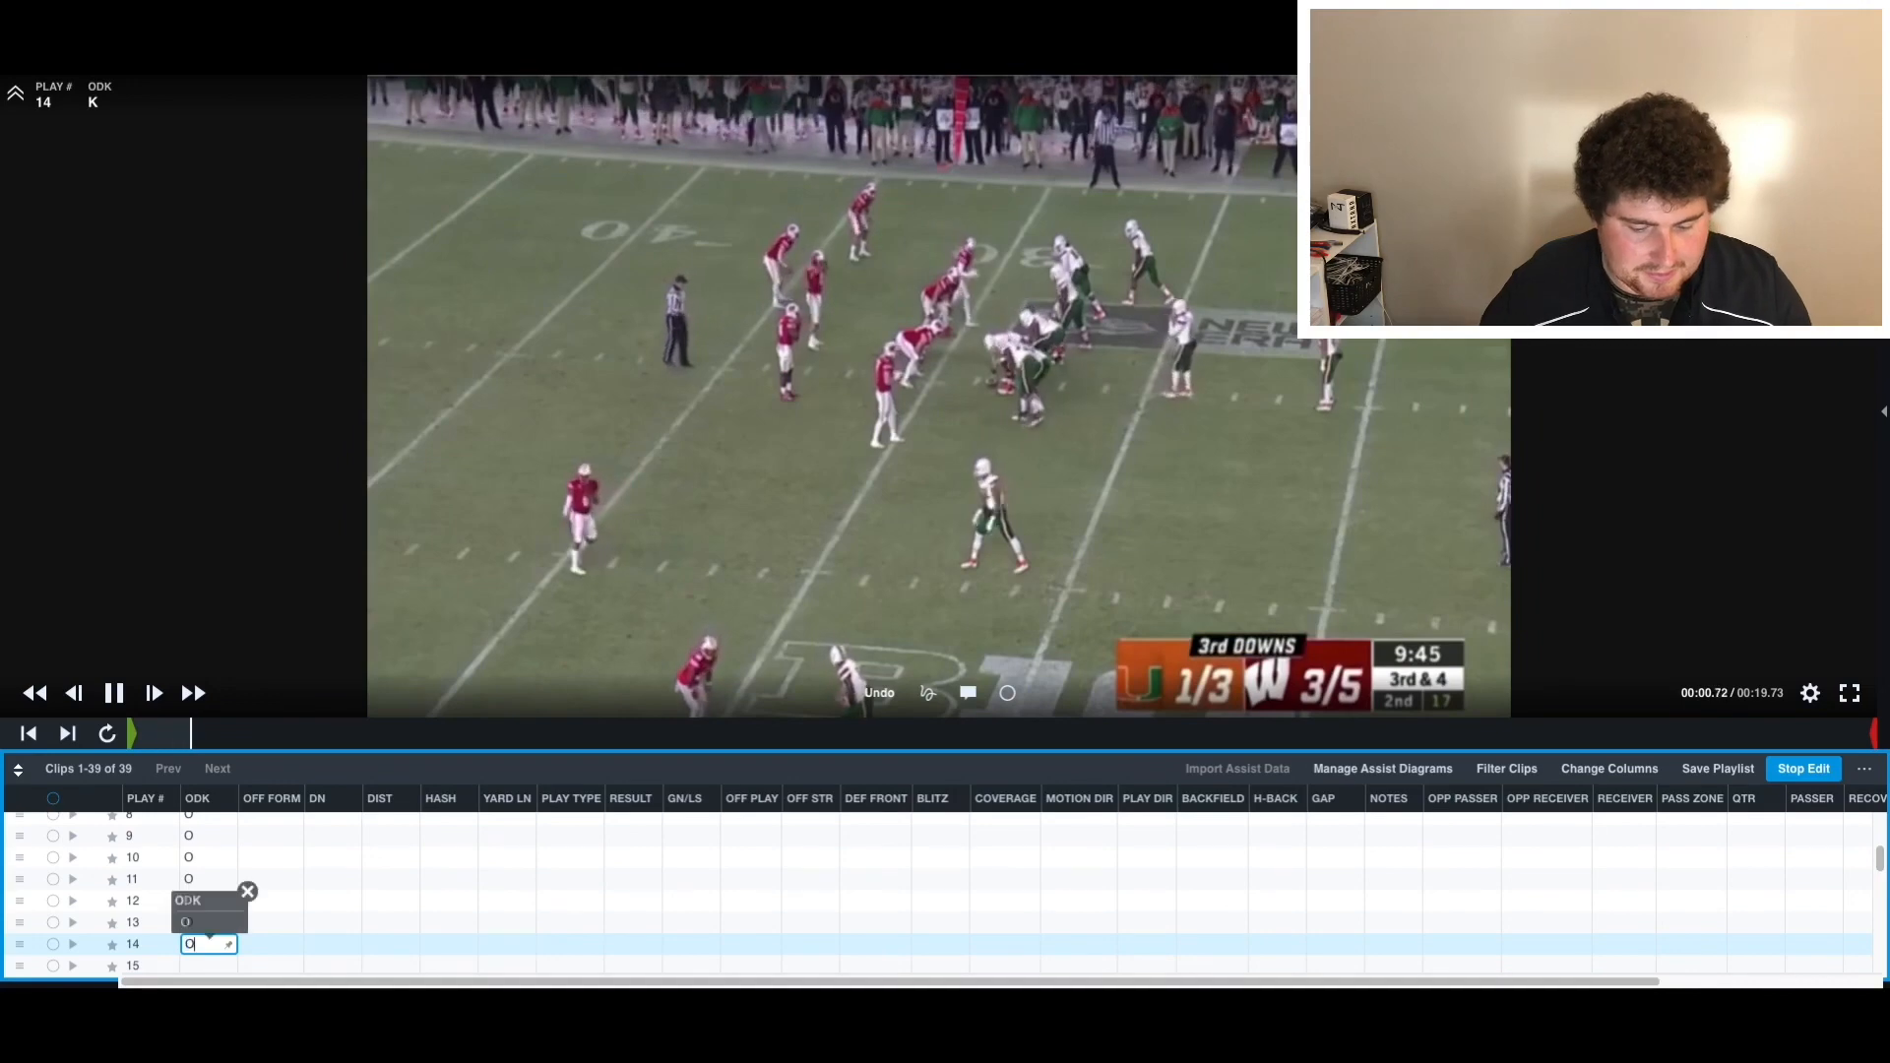
{"action": "key", "text": "Return"}
{"action": "type", "text": "O"}
{"action": "key", "text": "Return"}
{"action": "type", "text": "O"}
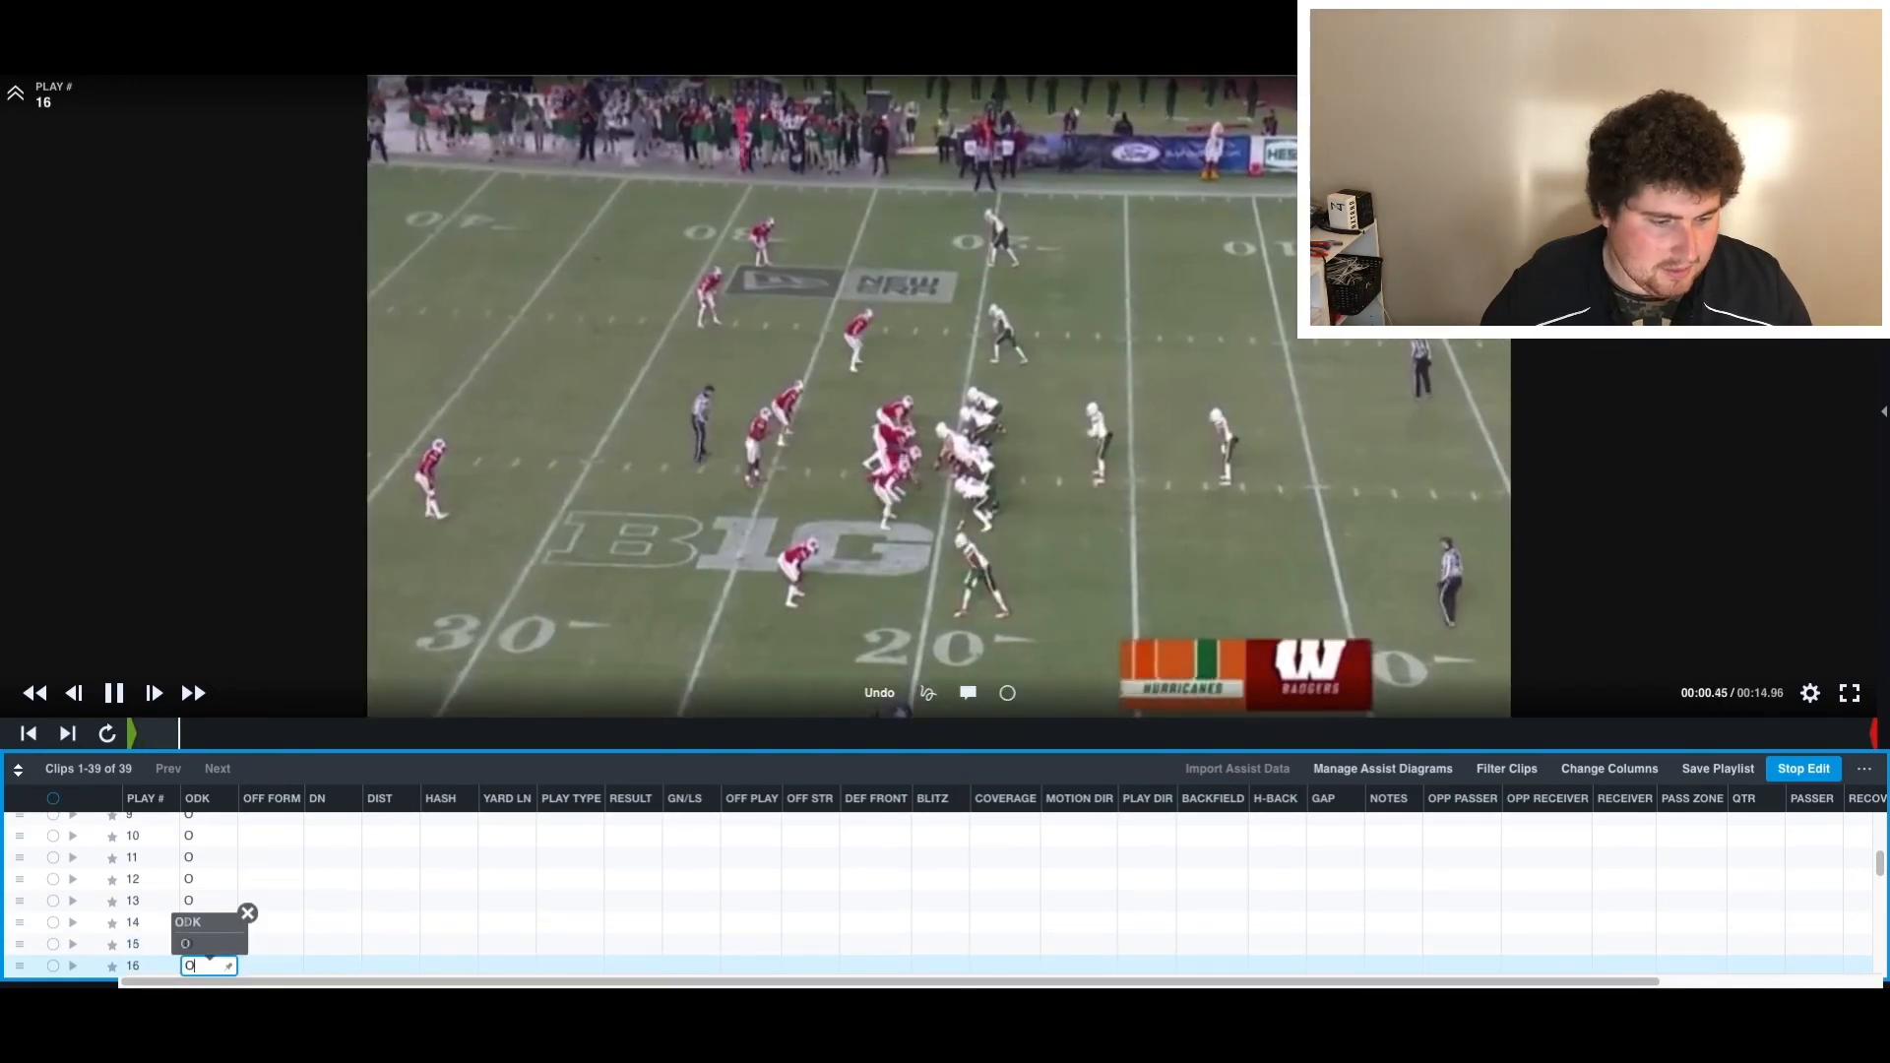
{"action": "key", "text": "Return"}
{"action": "type", "text": "O"}
{"action": "key", "text": "Return"}
{"action": "type", "text": "O"}
{"action": "key", "text": "Return"}
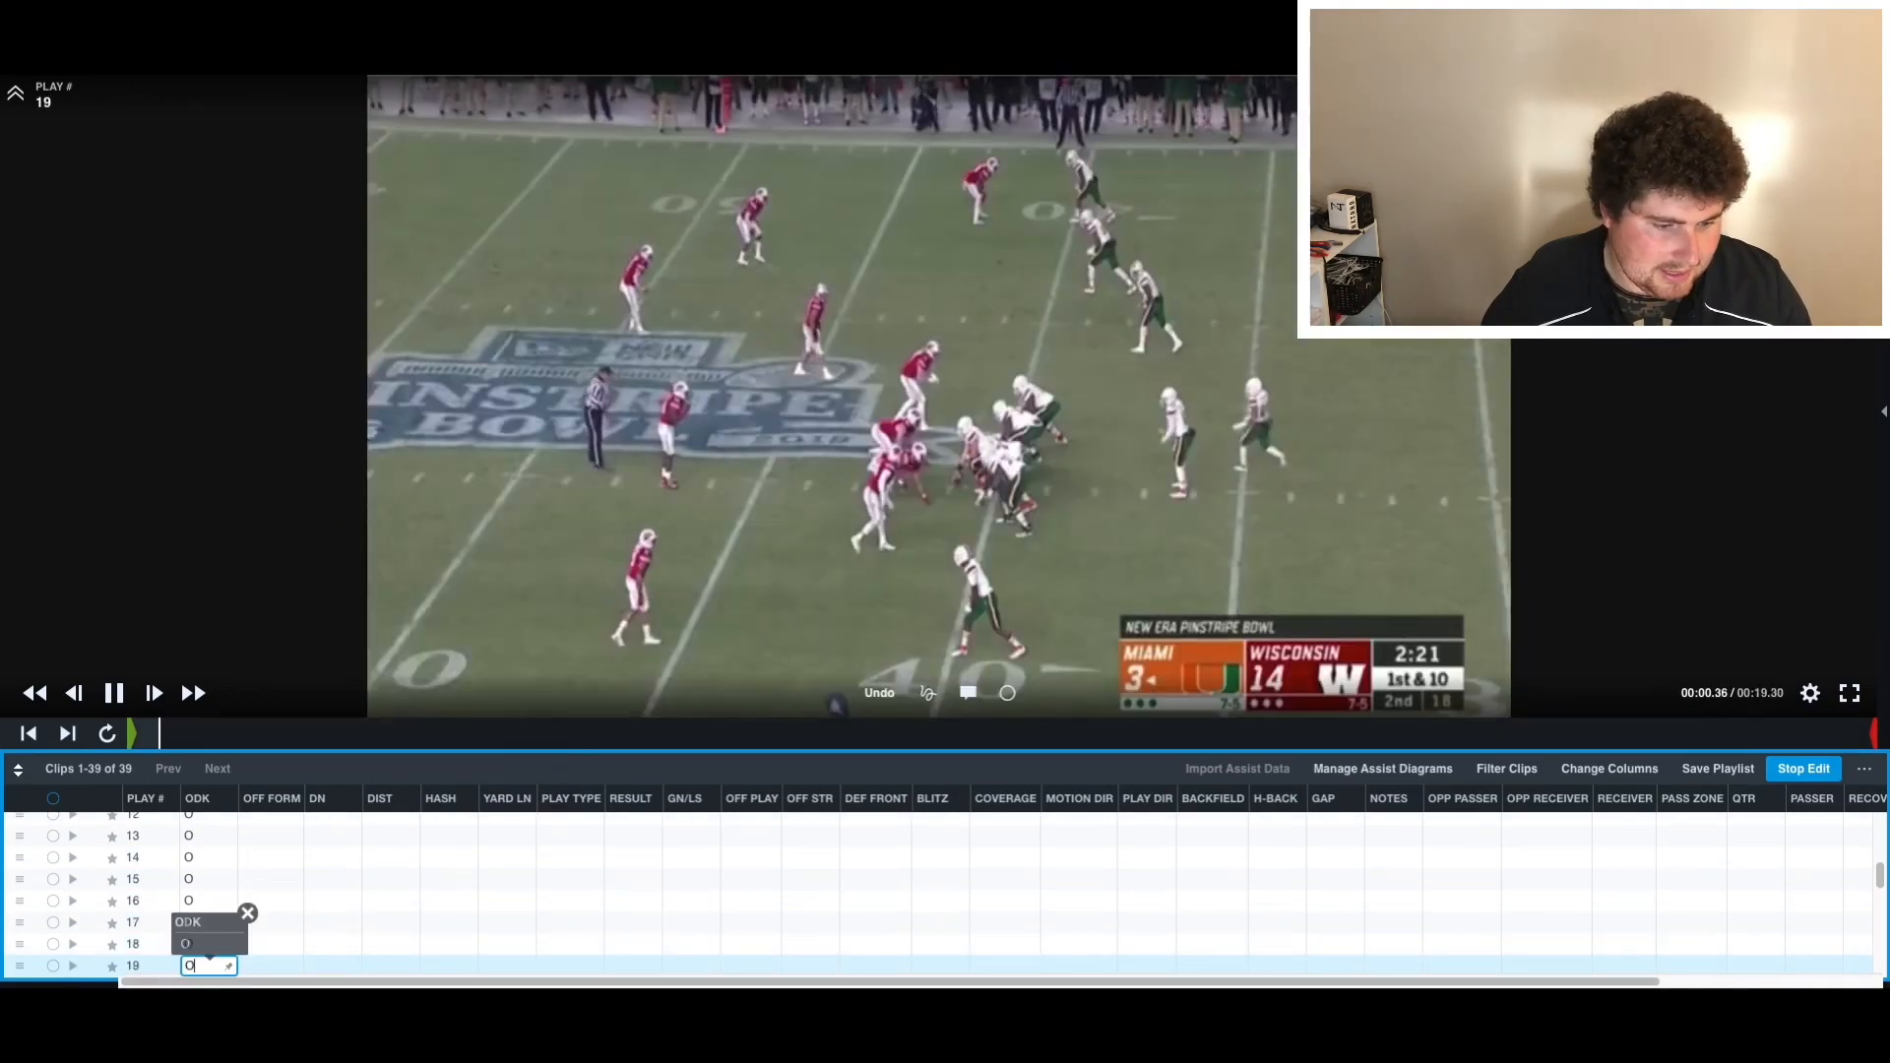
{"action": "type", "text": "O"}
{"action": "key", "text": "Return"}
{"action": "type", "text": "O"}
{"action": "key", "text": "Return"}
{"action": "type", "text": "O"}
{"action": "key", "text": "Return"}
{"action": "type", "text": "O"}
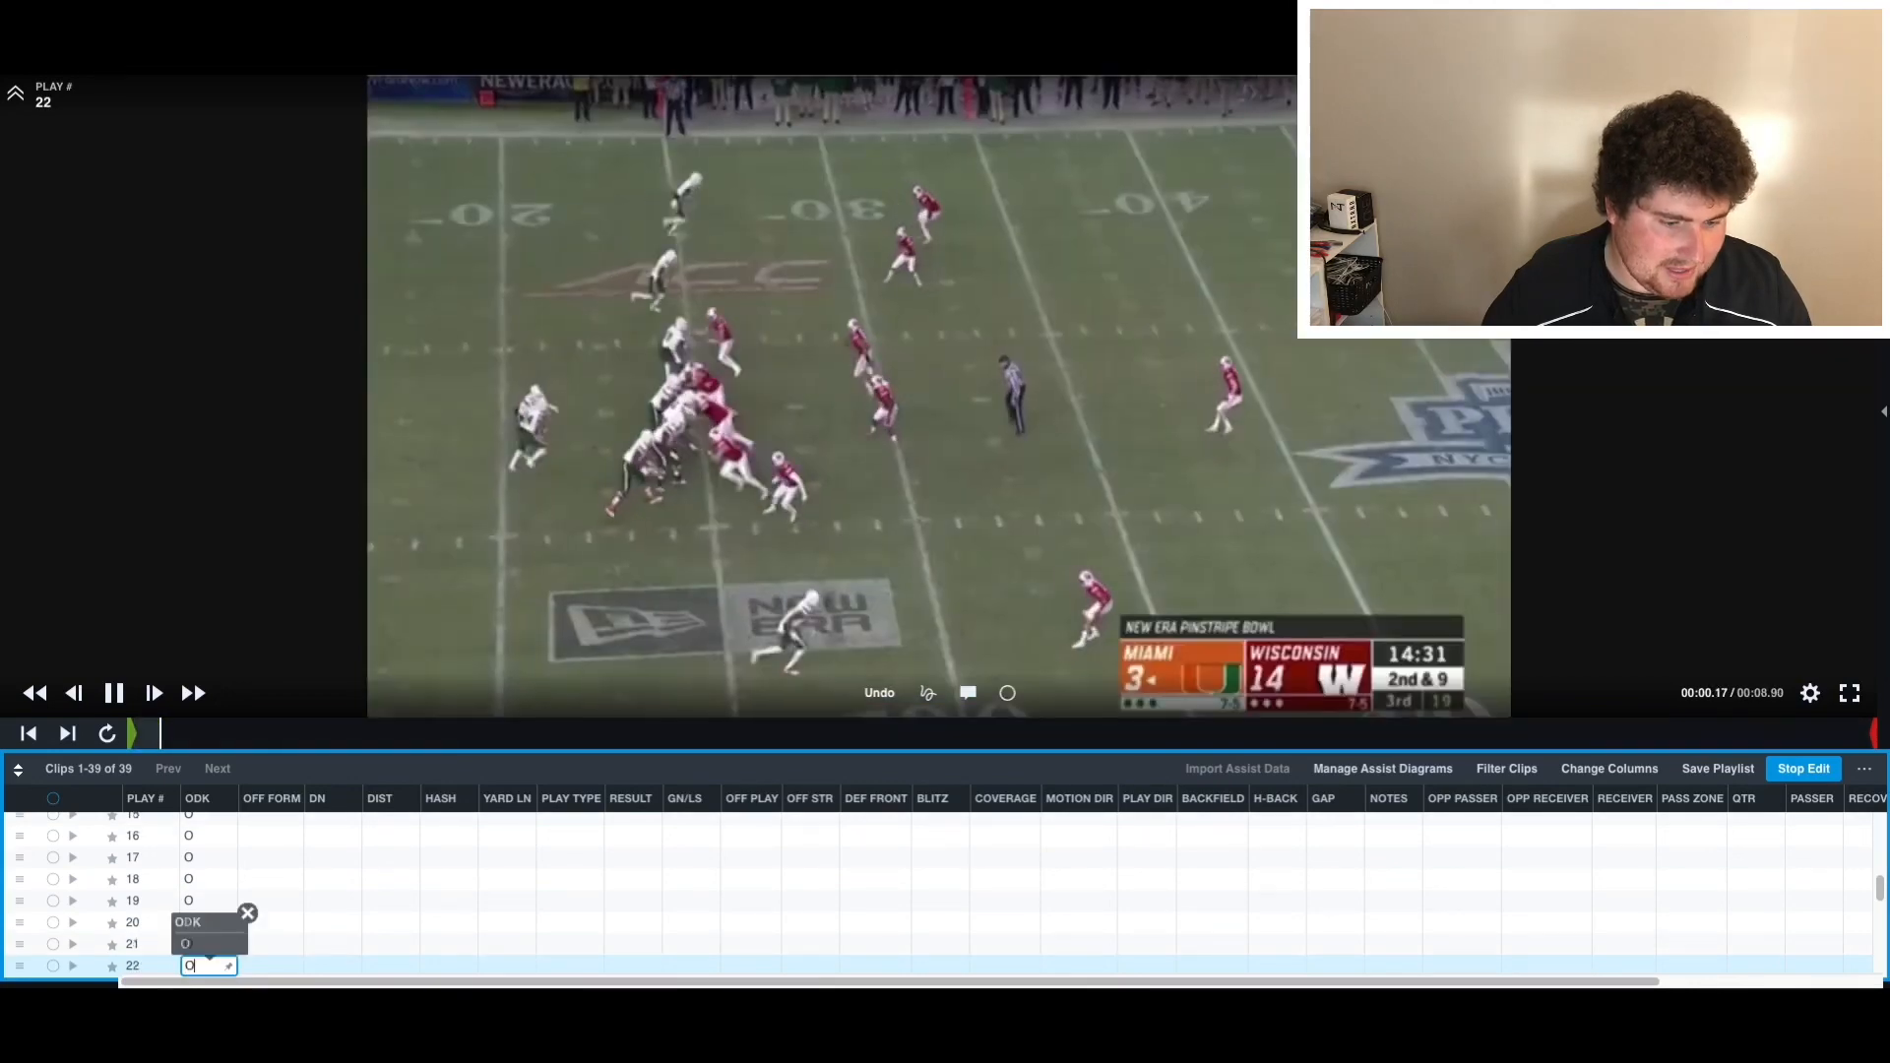
{"action": "key", "text": "Return"}
{"action": "type", "text": "O"}
{"action": "key", "text": "Return"}
{"action": "key", "text": "Return"}
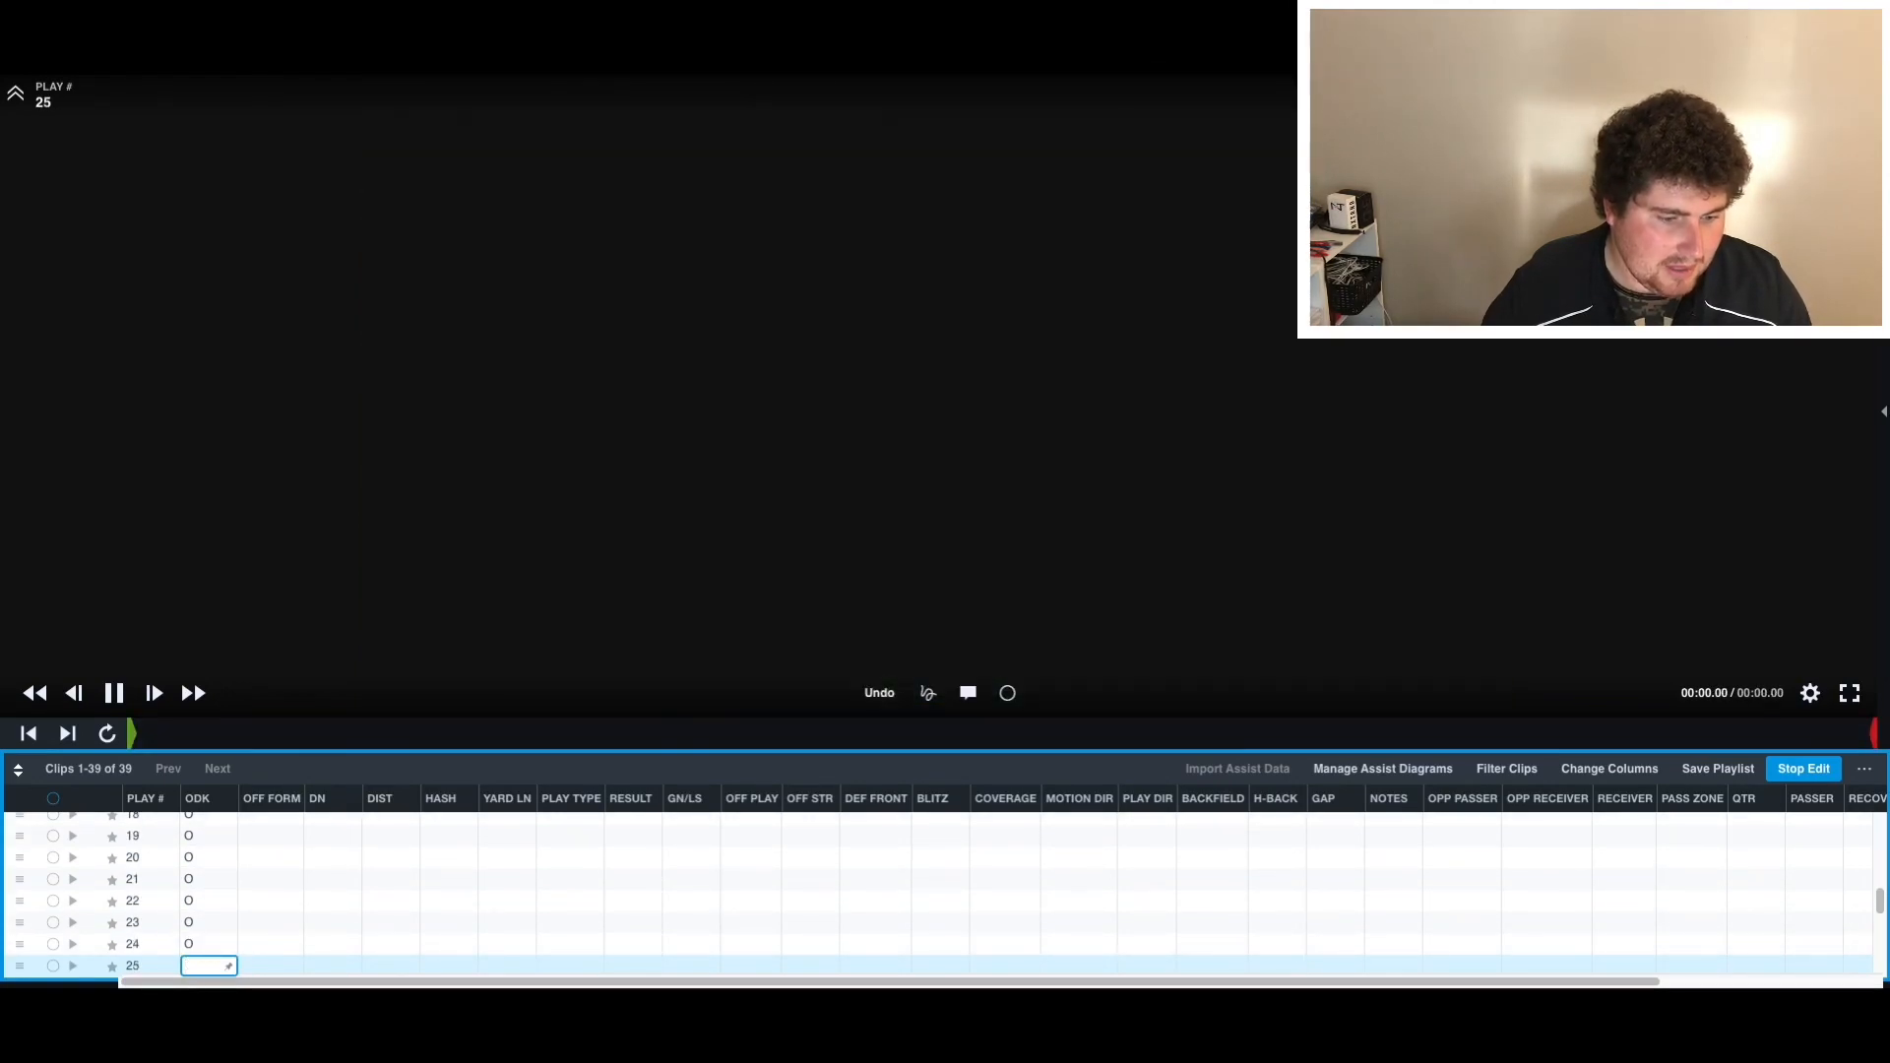
{"action": "type", "text": "O"}
{"action": "key", "text": "Return"}
{"action": "type", "text": "O"}
{"action": "key", "text": "Return"}
{"action": "type", "text": "O"}
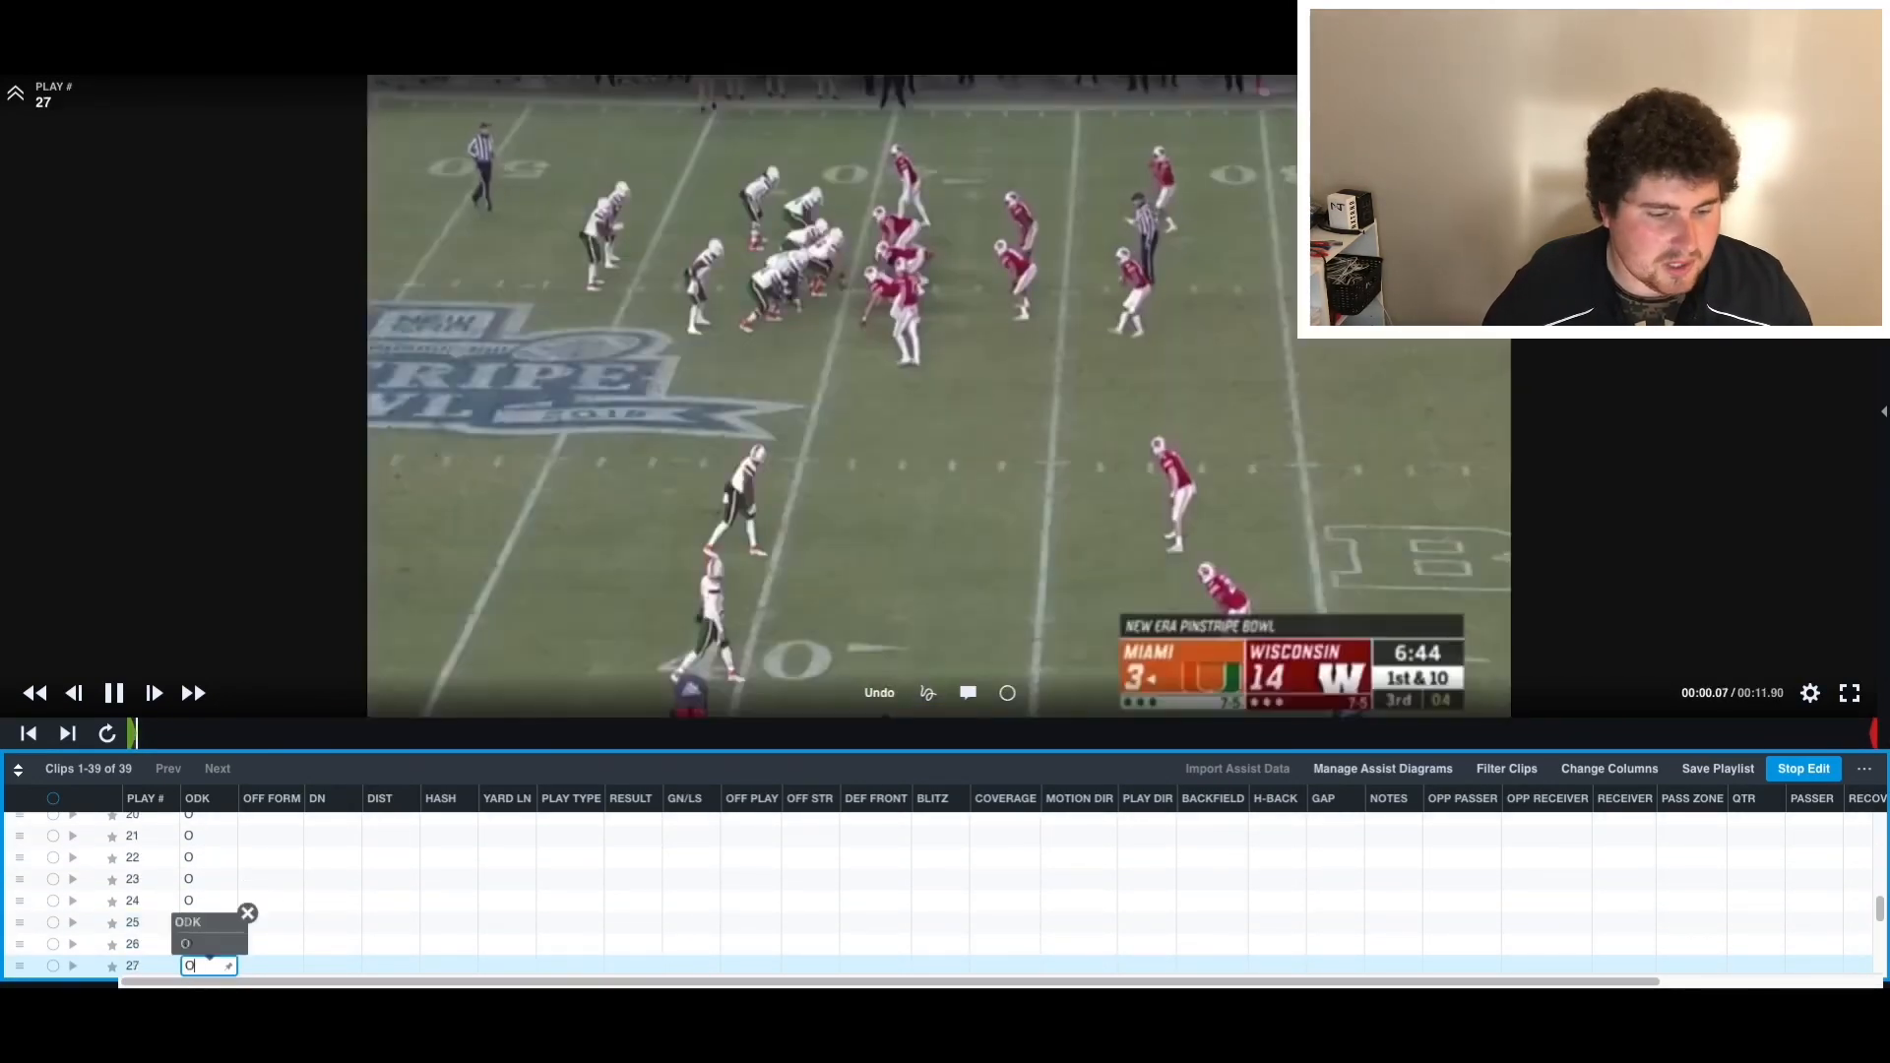
{"action": "key", "text": "Return"}
{"action": "type", "text": "O"}
{"action": "key", "text": "Return"}
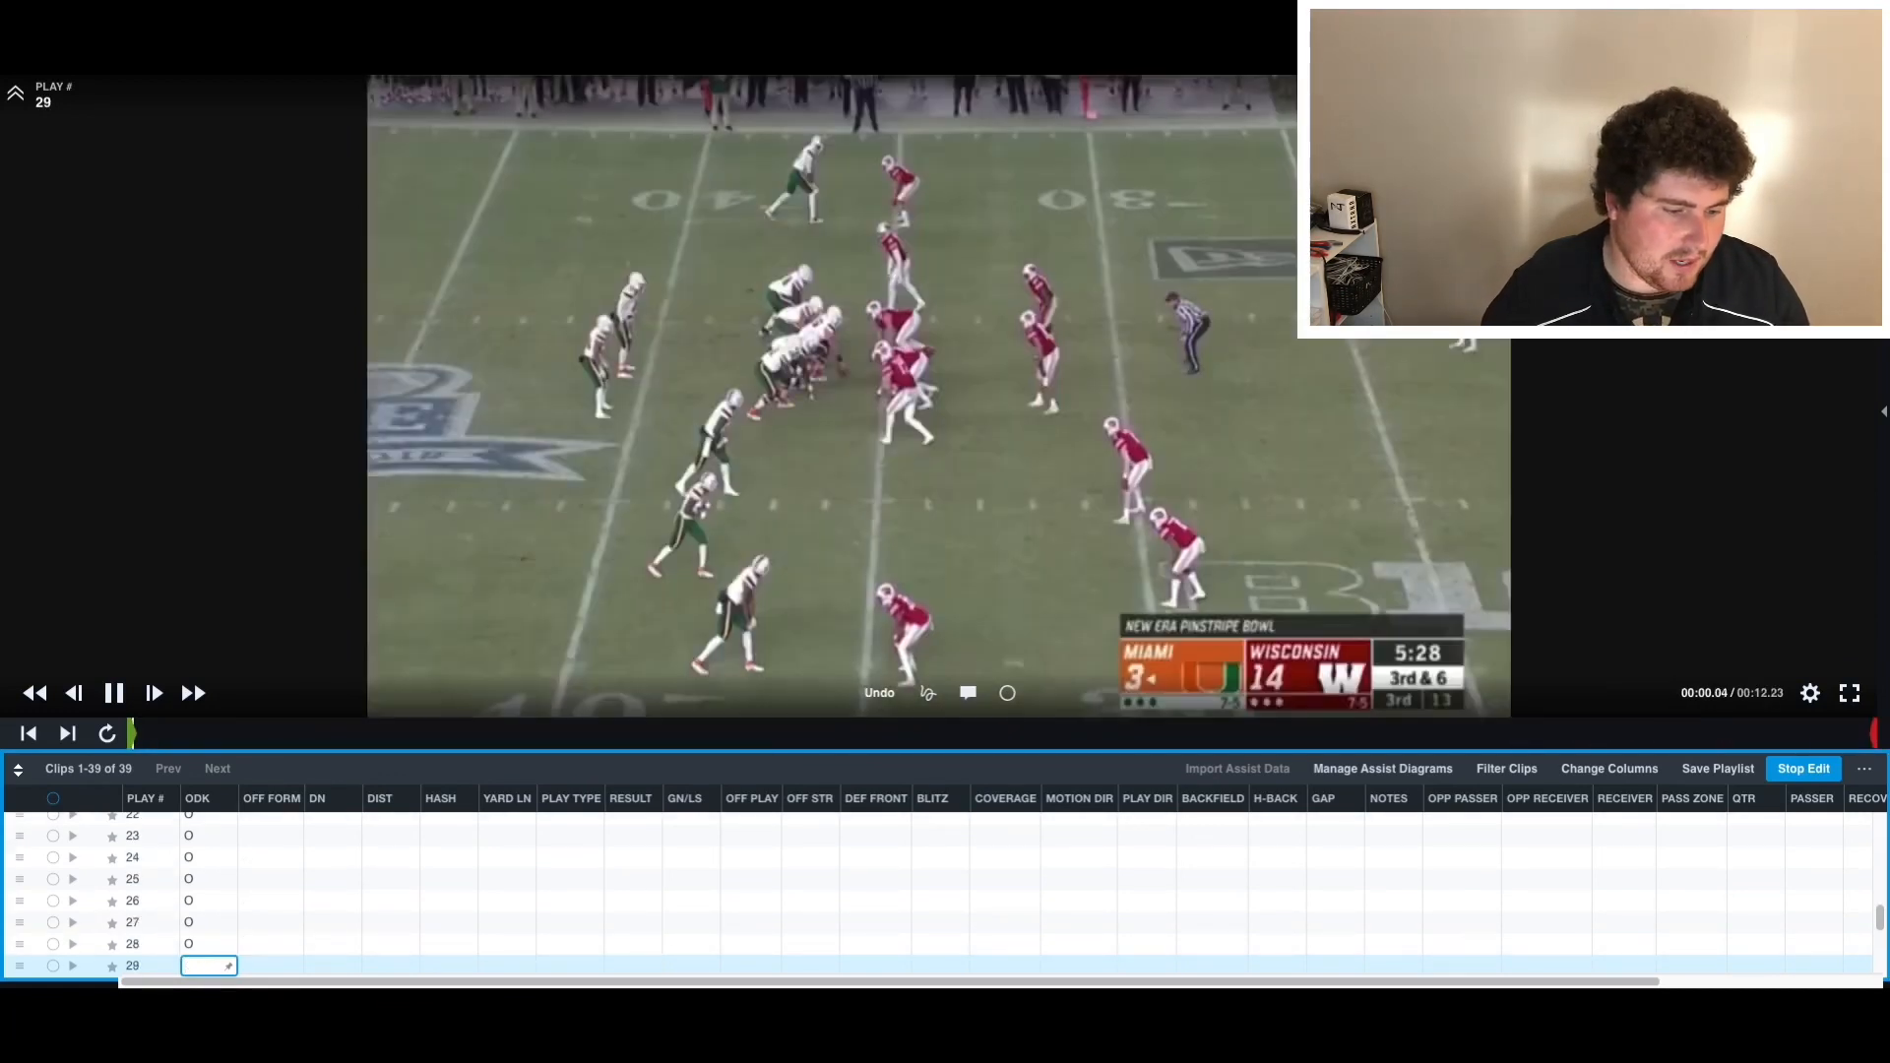
{"action": "type", "text": "O"}
{"action": "key", "text": "Return"}
{"action": "type", "text": "O"}
{"action": "key", "text": "Return"}
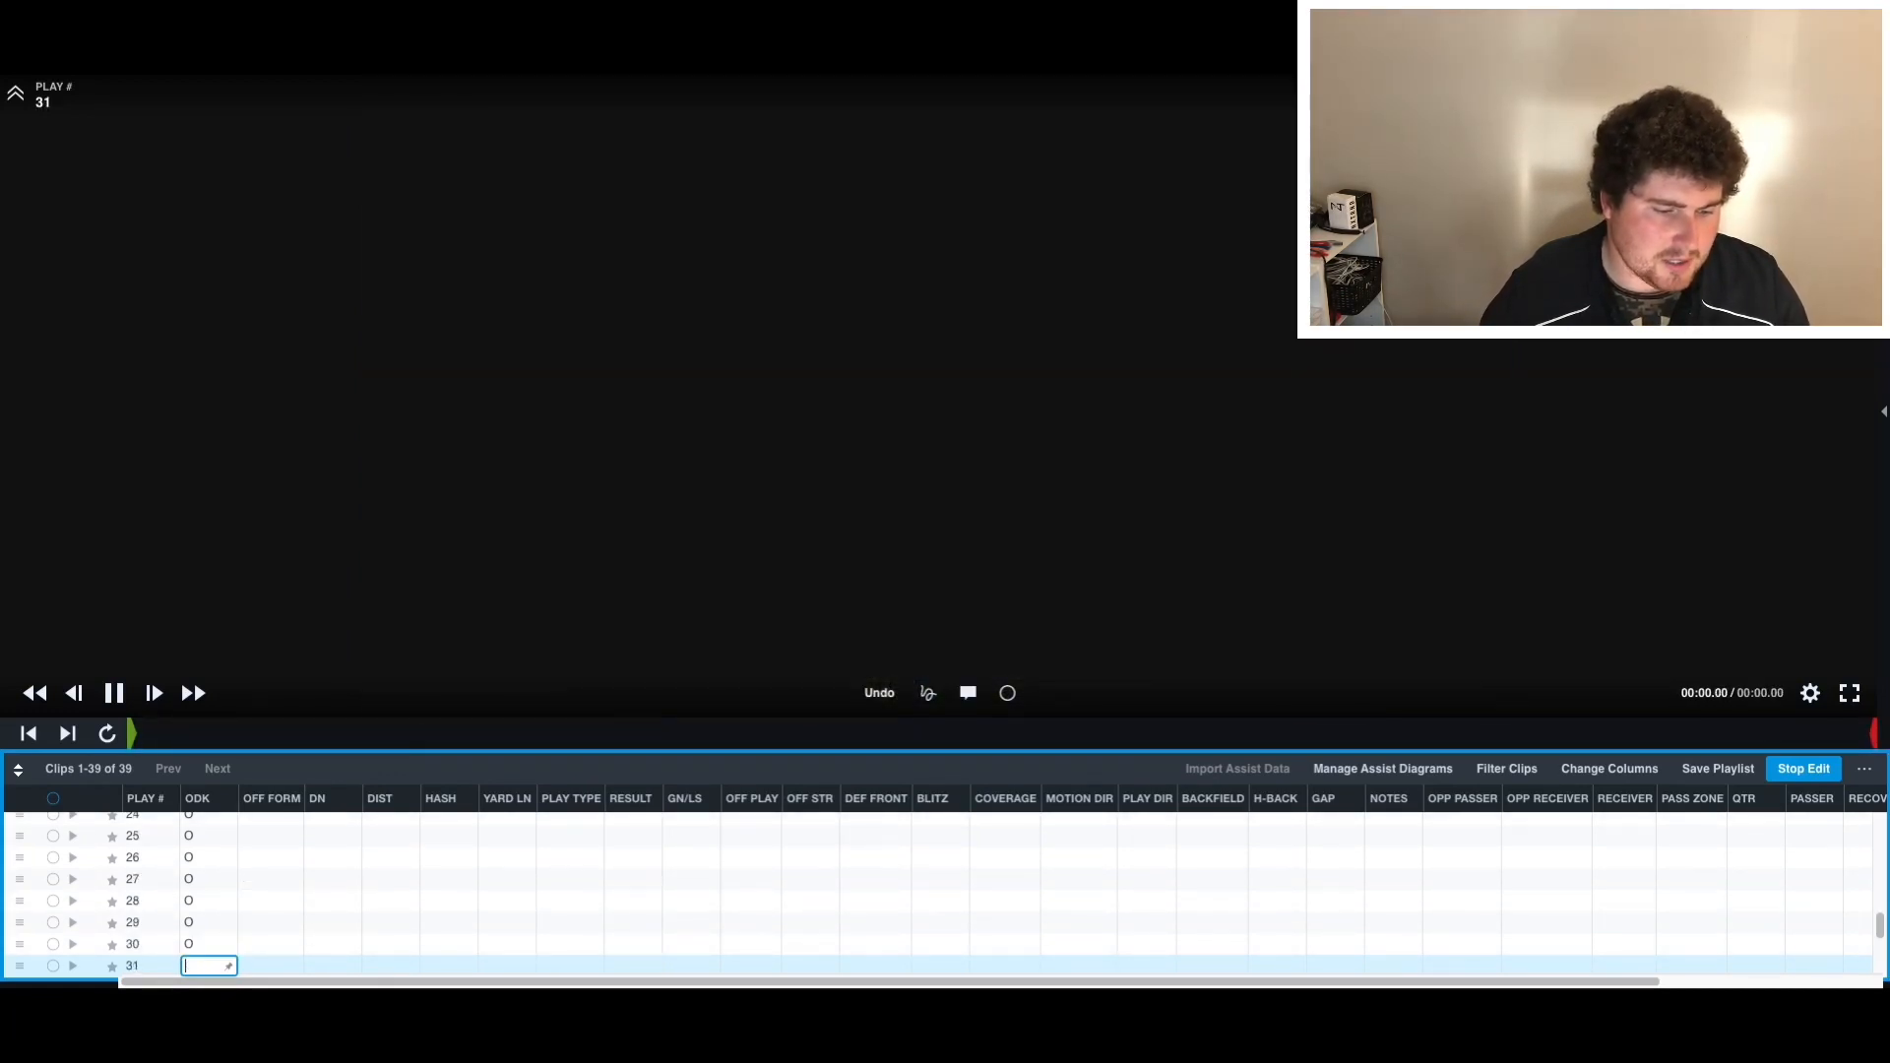
{"action": "type", "text": "O"}
{"action": "key", "text": "Return"}
{"action": "type", "text": "O"}
{"action": "key", "text": "Return"}
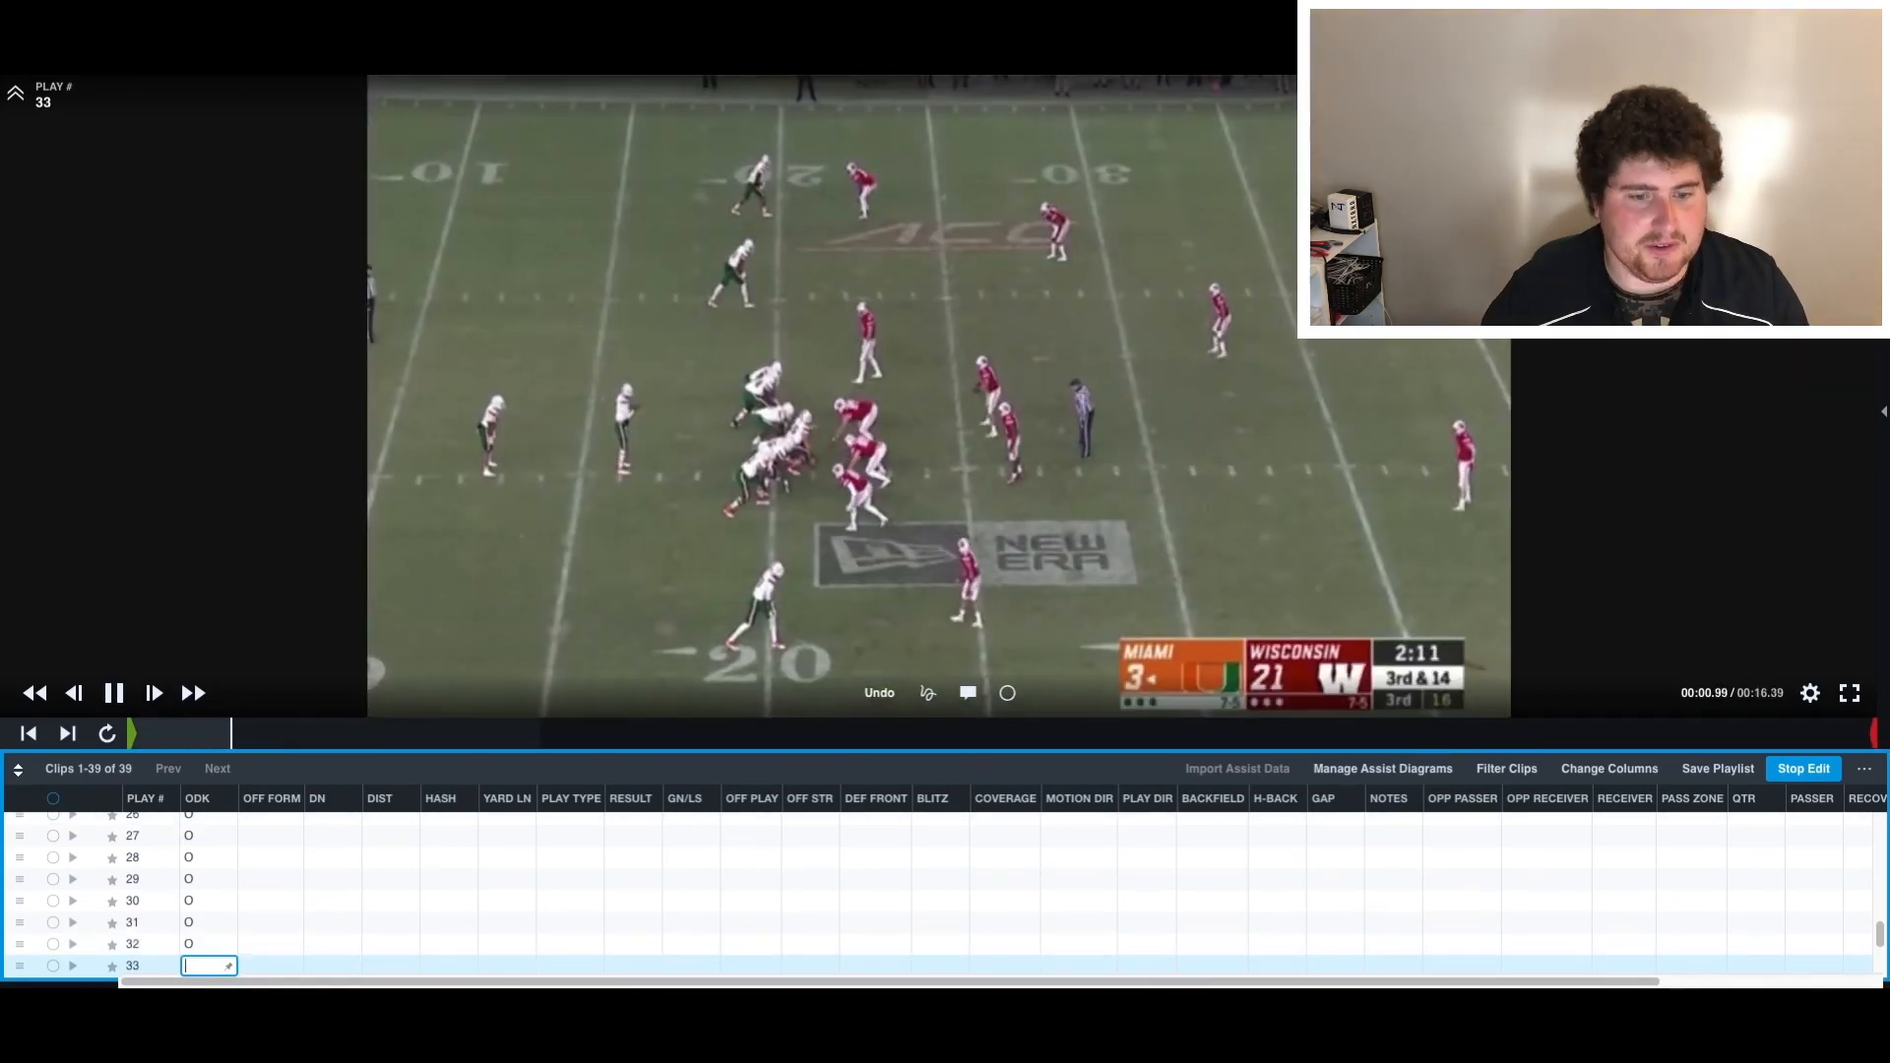
{"action": "type", "text": "O"}
{"action": "key", "text": "Return"}
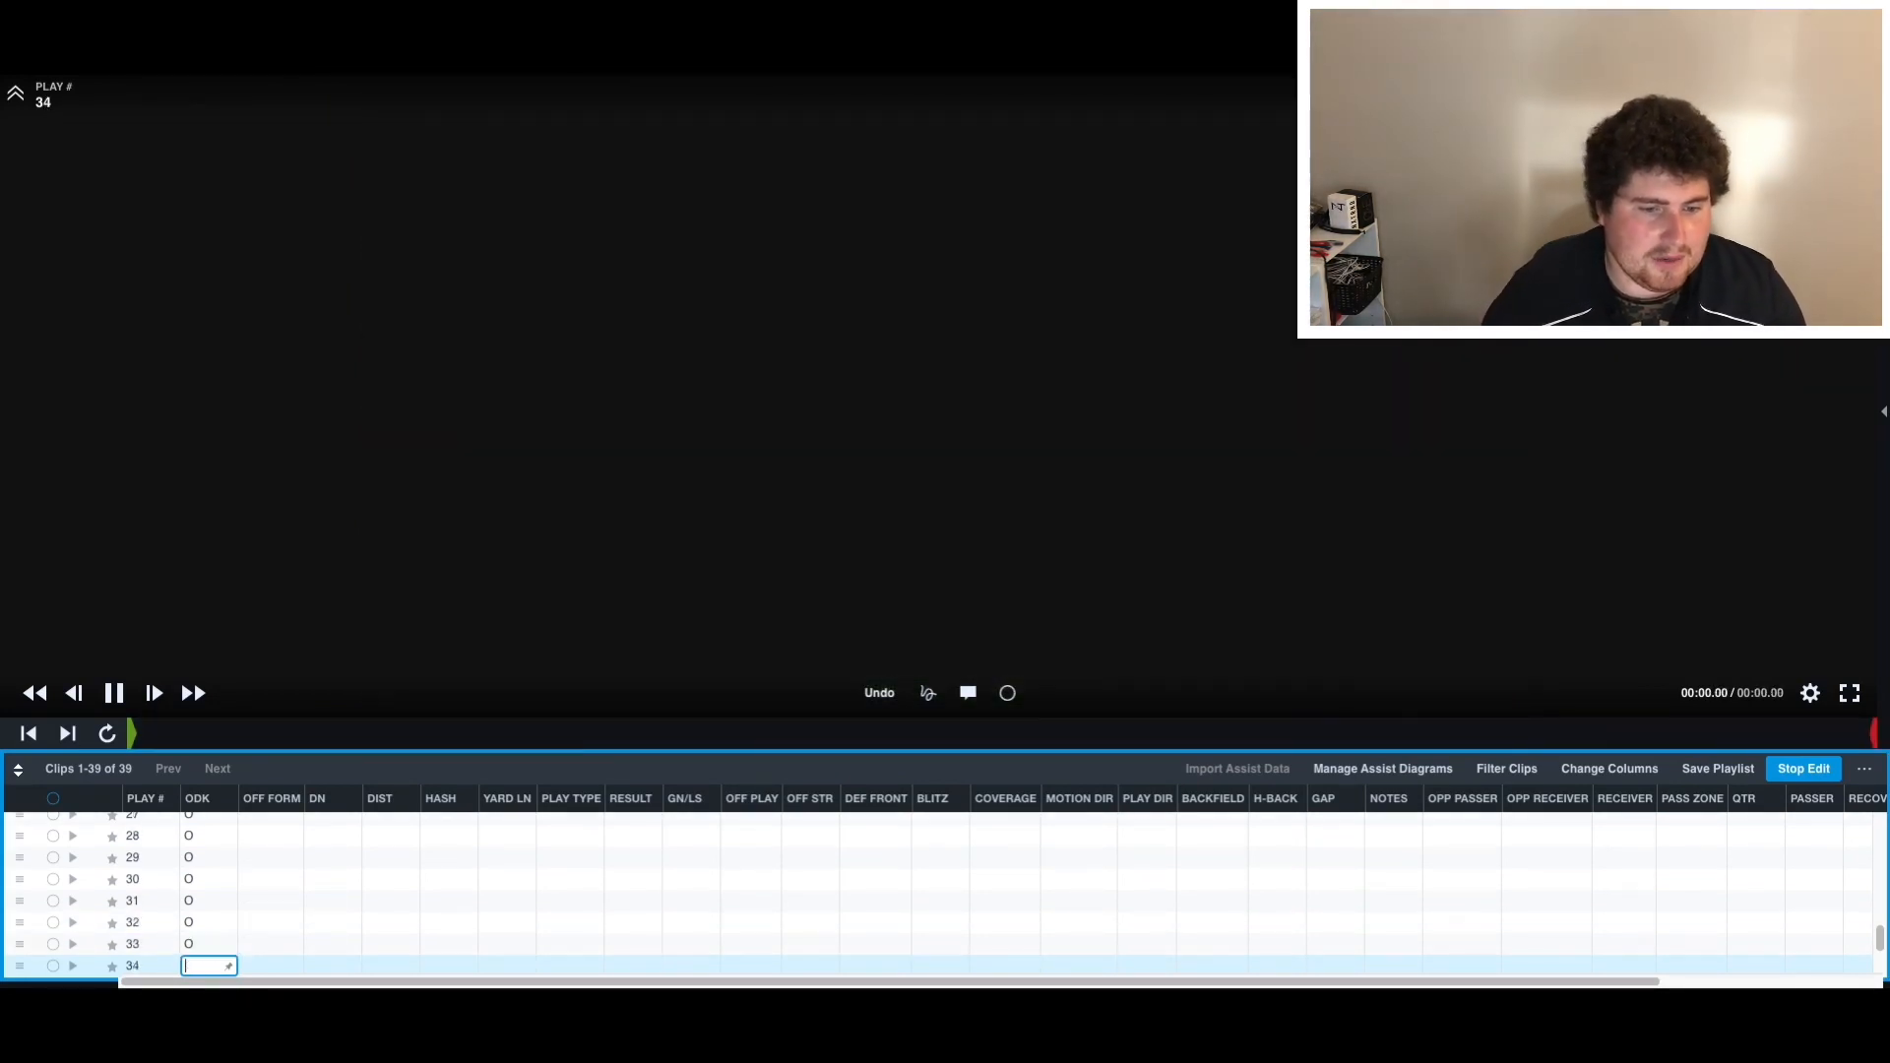
{"action": "type", "text": "O"}
{"action": "key", "text": "Return"}
{"action": "type", "text": "O"}
{"action": "key", "text": "Return"}
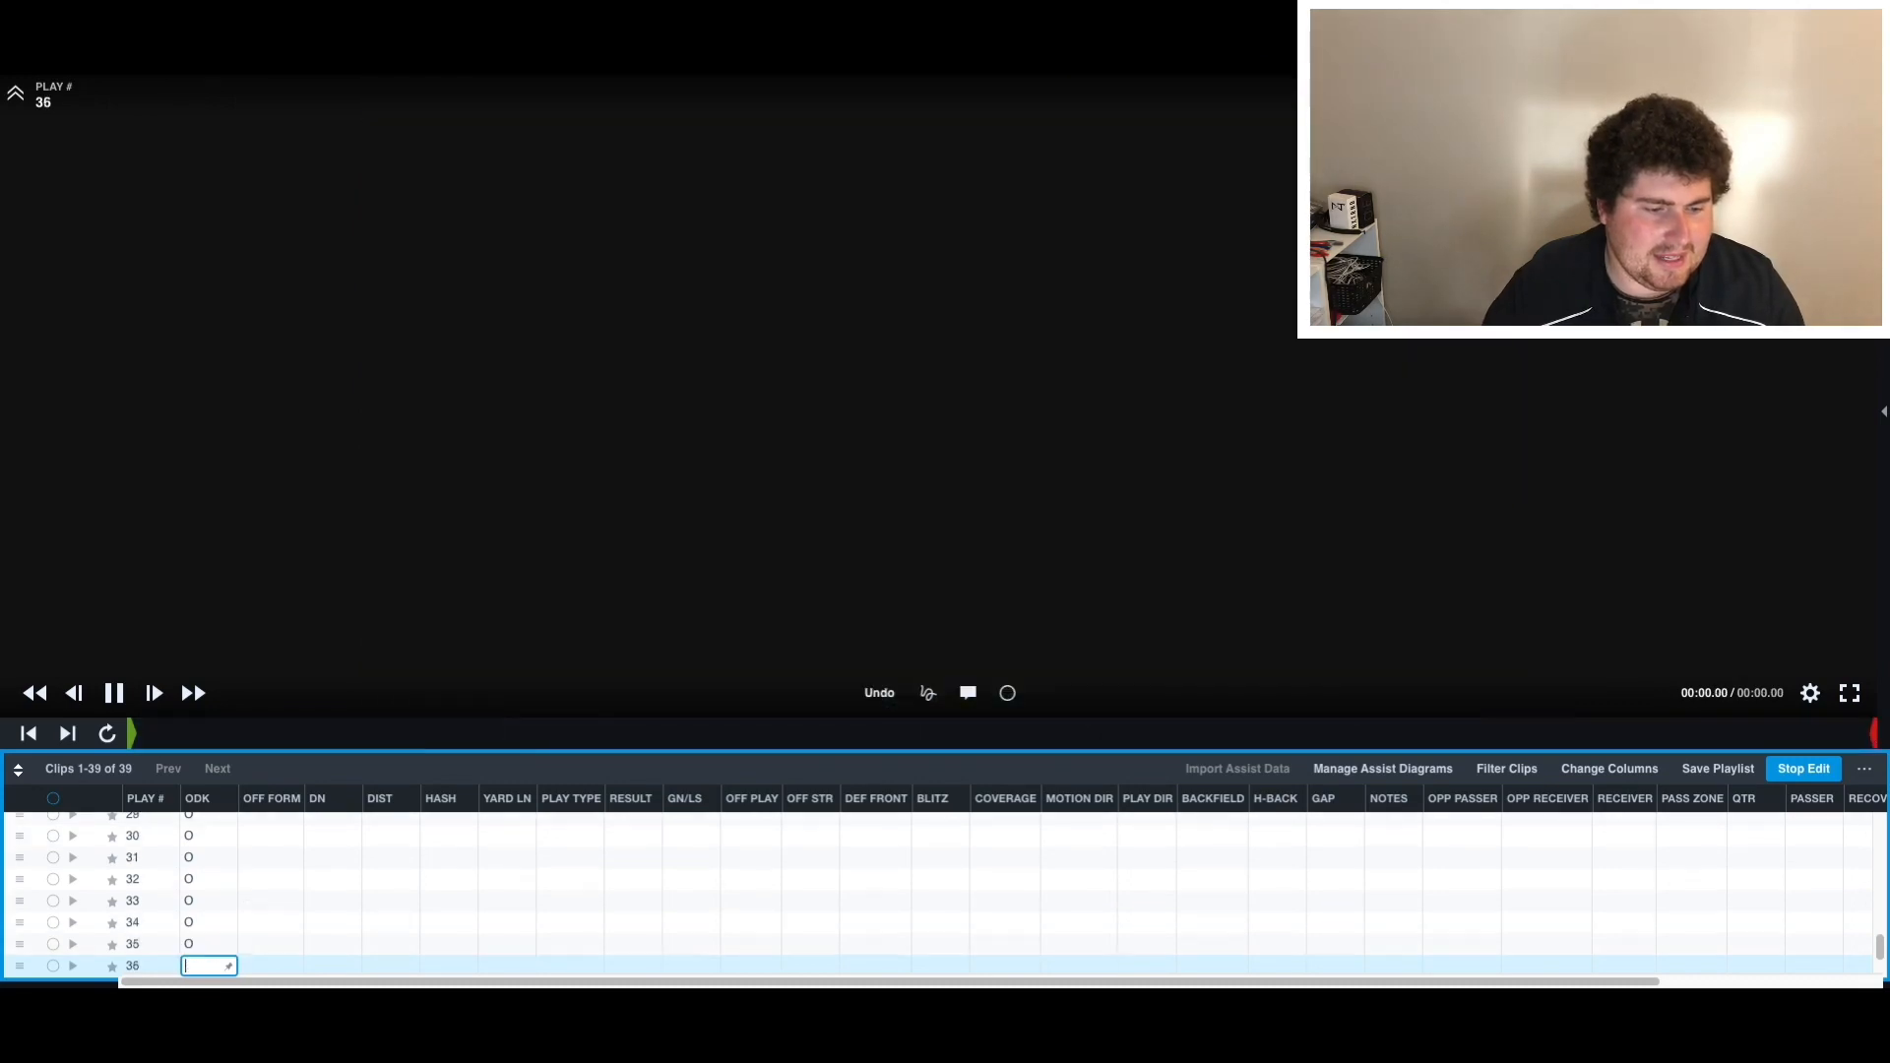
{"action": "type", "text": "O"}
{"action": "key", "text": "Return"}
{"action": "type", "text": "O"}
{"action": "key", "text": "Return"}
{"action": "type", "text": "O"}
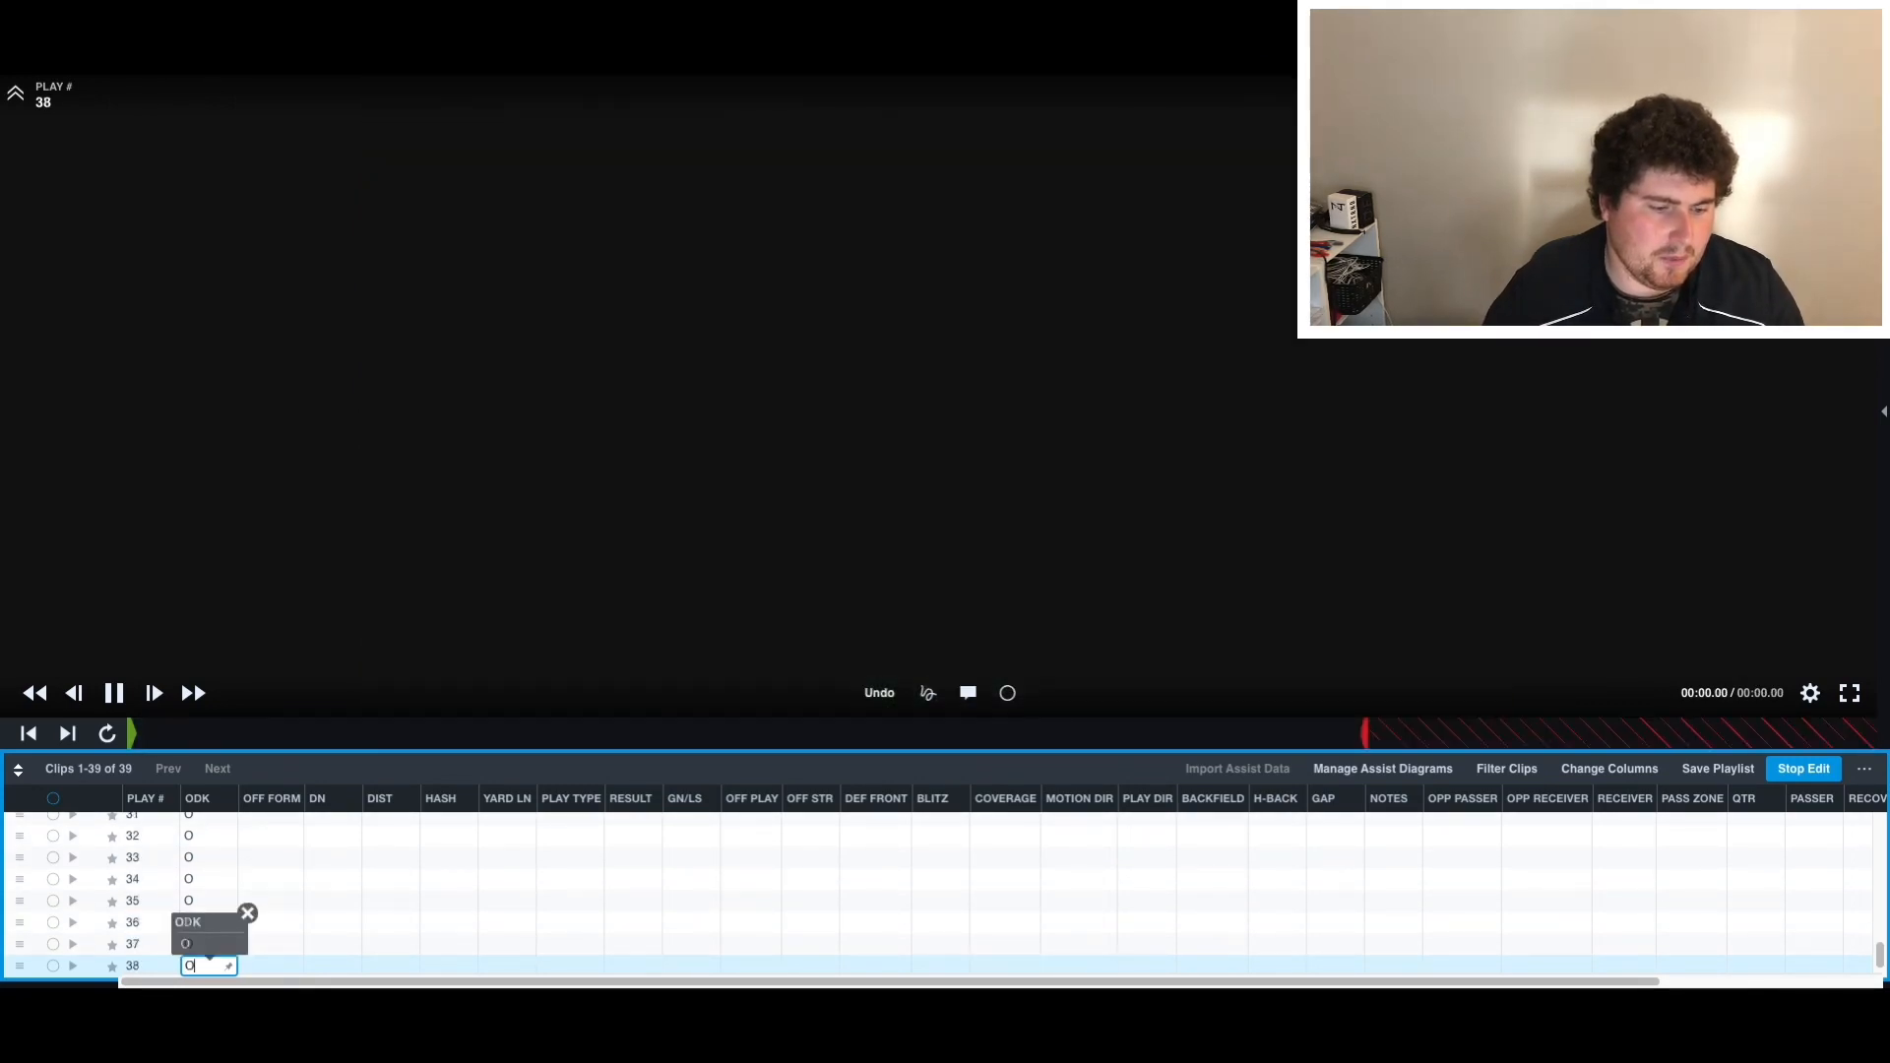
{"action": "key", "text": "Return"}
{"action": "type", "text": "O"}
{"action": "key", "text": "Return"}
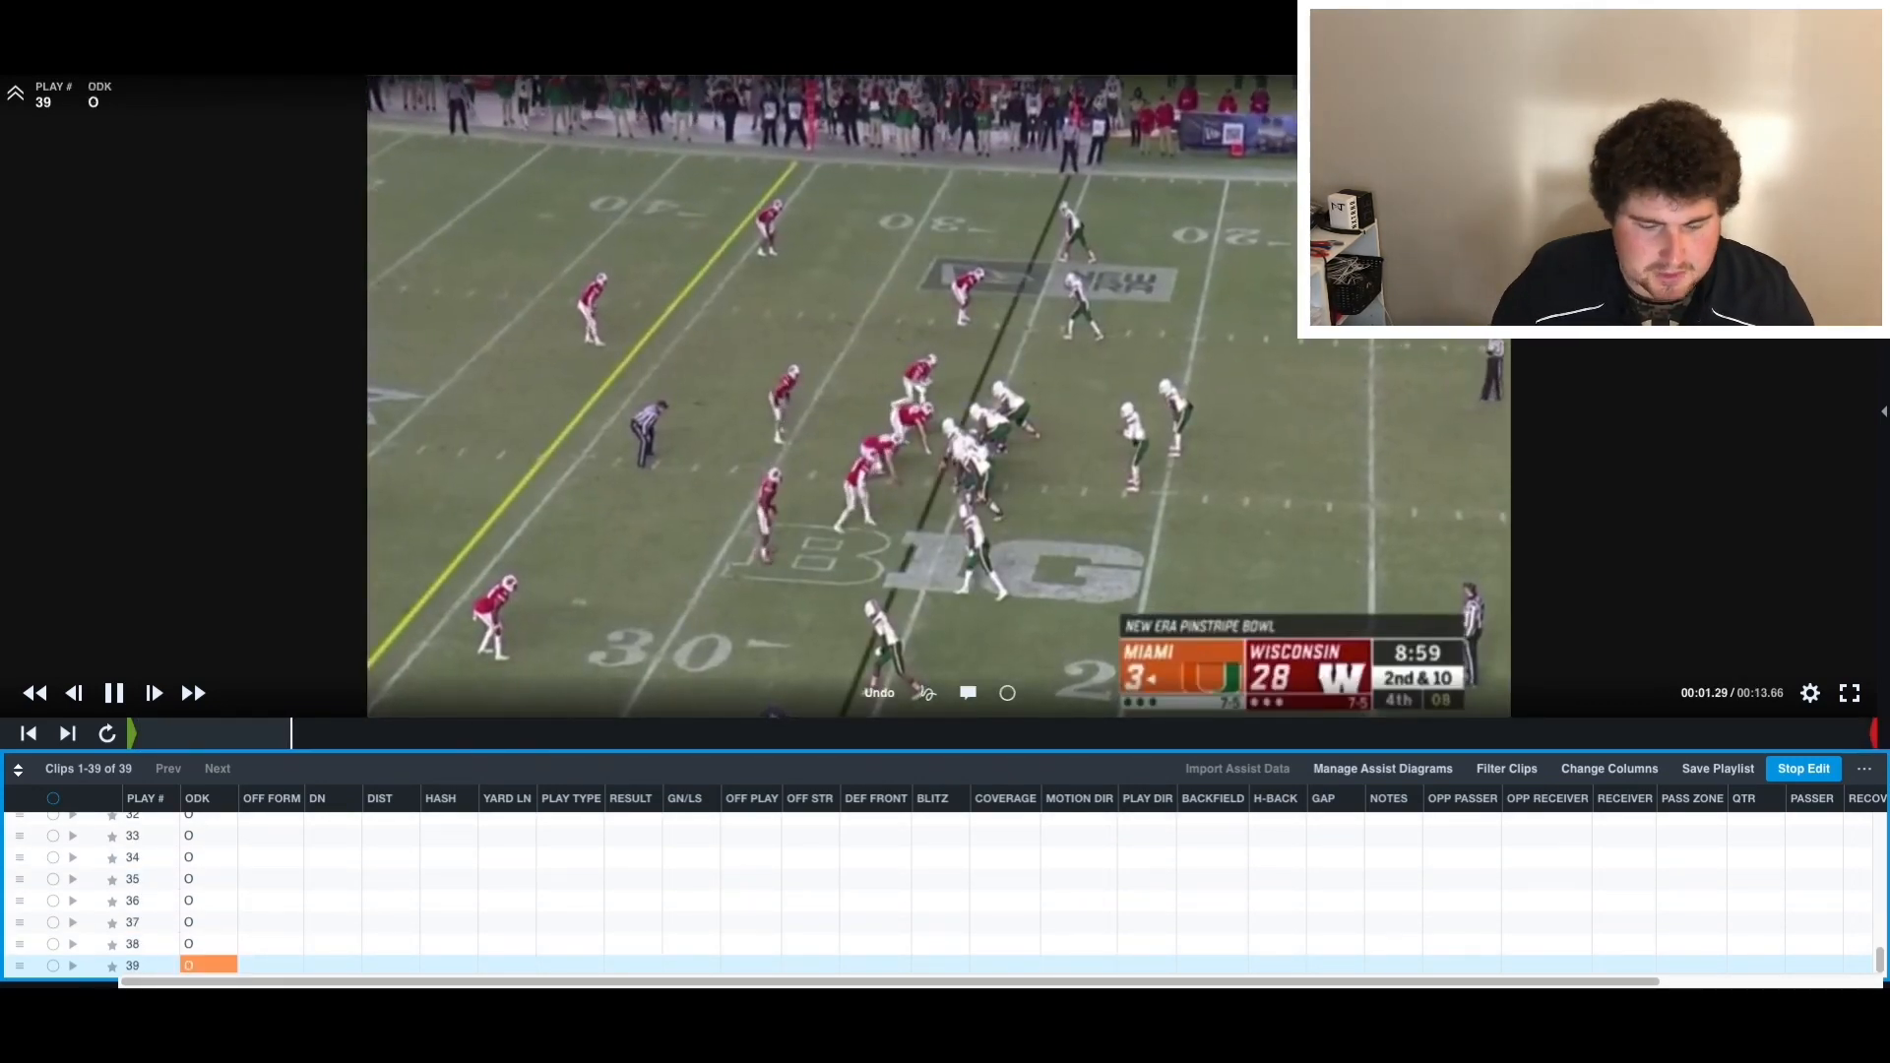
- Go back to play 1 and scrub its clip to the offense's pre-snap alignment
{"action": "scroll", "coordinate": [258, 851], "scroll_direction": "up", "scroll_amount": 10}
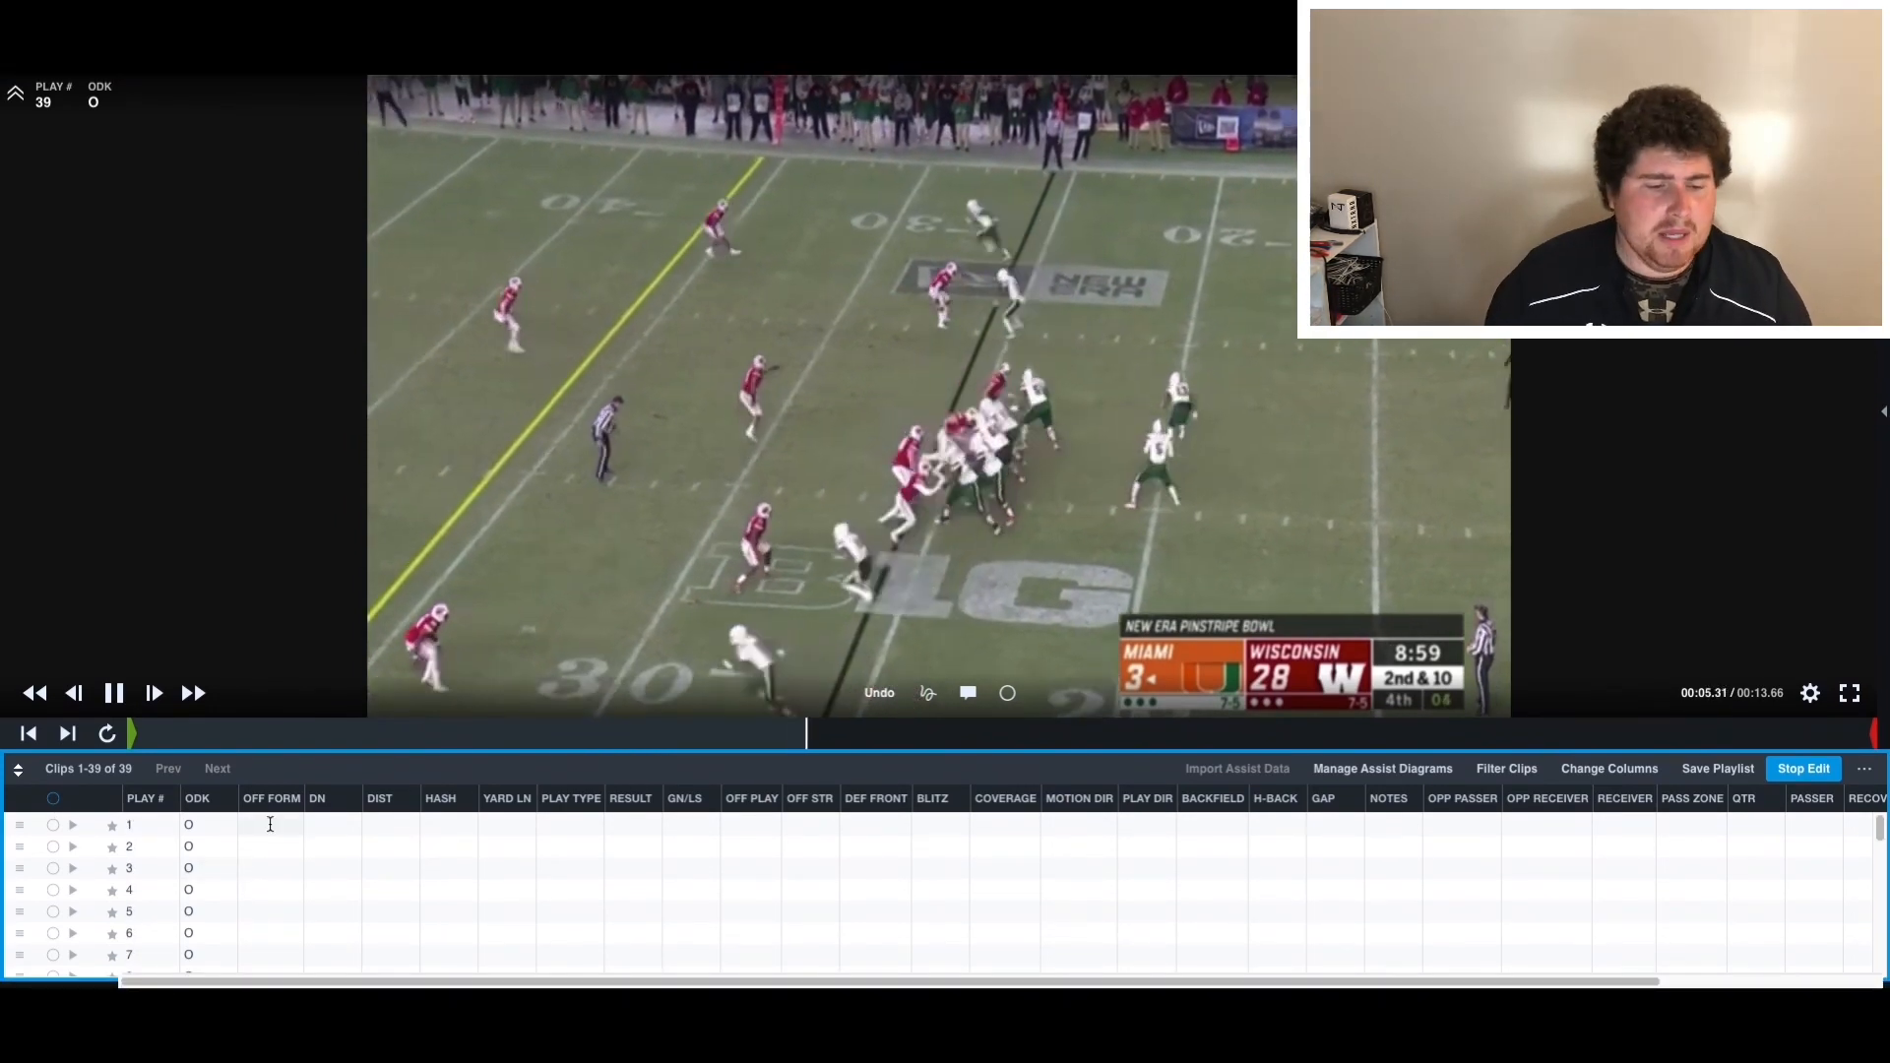
{"action": "left_click", "coordinate": [270, 823]}
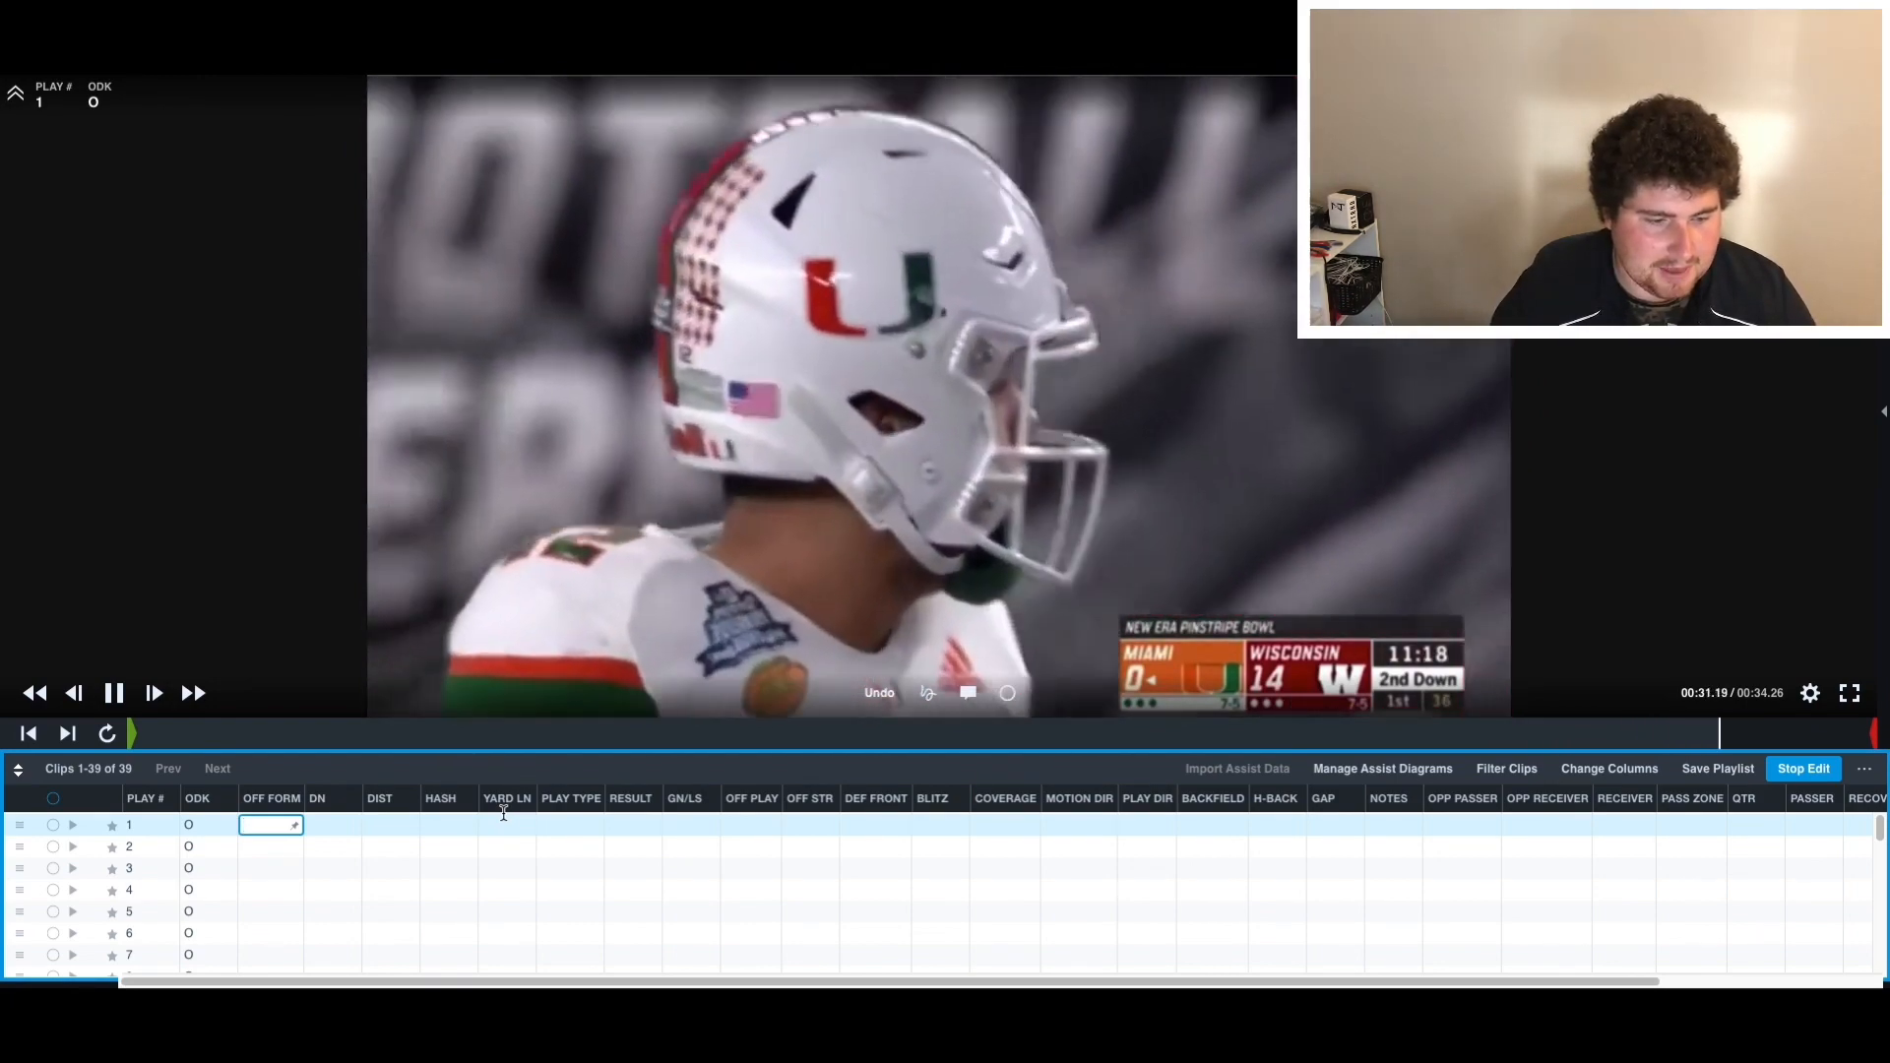
{"action": "left_click_drag", "start_coordinate": [528, 734], "coordinate": [708, 749]}
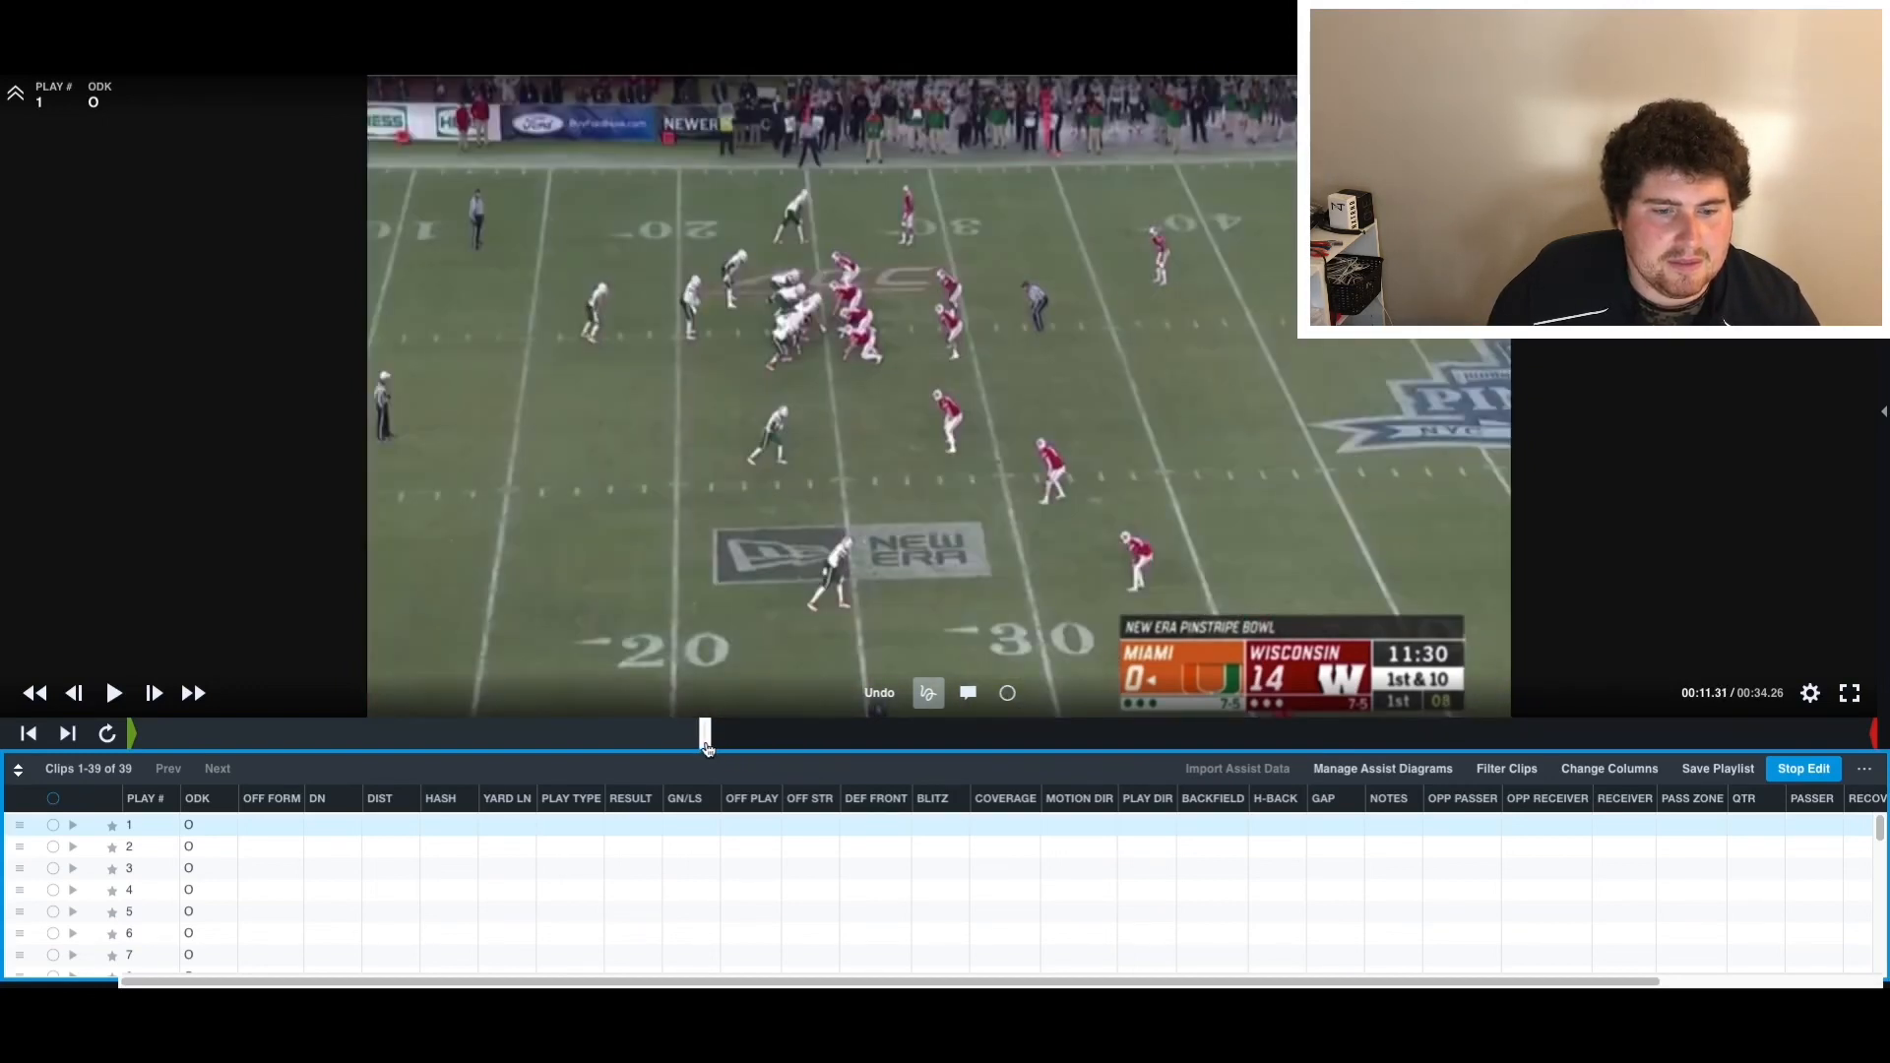
{"action": "key", "text": "space"}
- Examine the offensive formations in the clips of plays 15, 19, 21 and 22, and return to play 1
{"action": "scroll", "coordinate": [620, 886], "scroll_direction": "down", "scroll_amount": 3}
{"action": "left_click", "coordinate": [576, 872]}
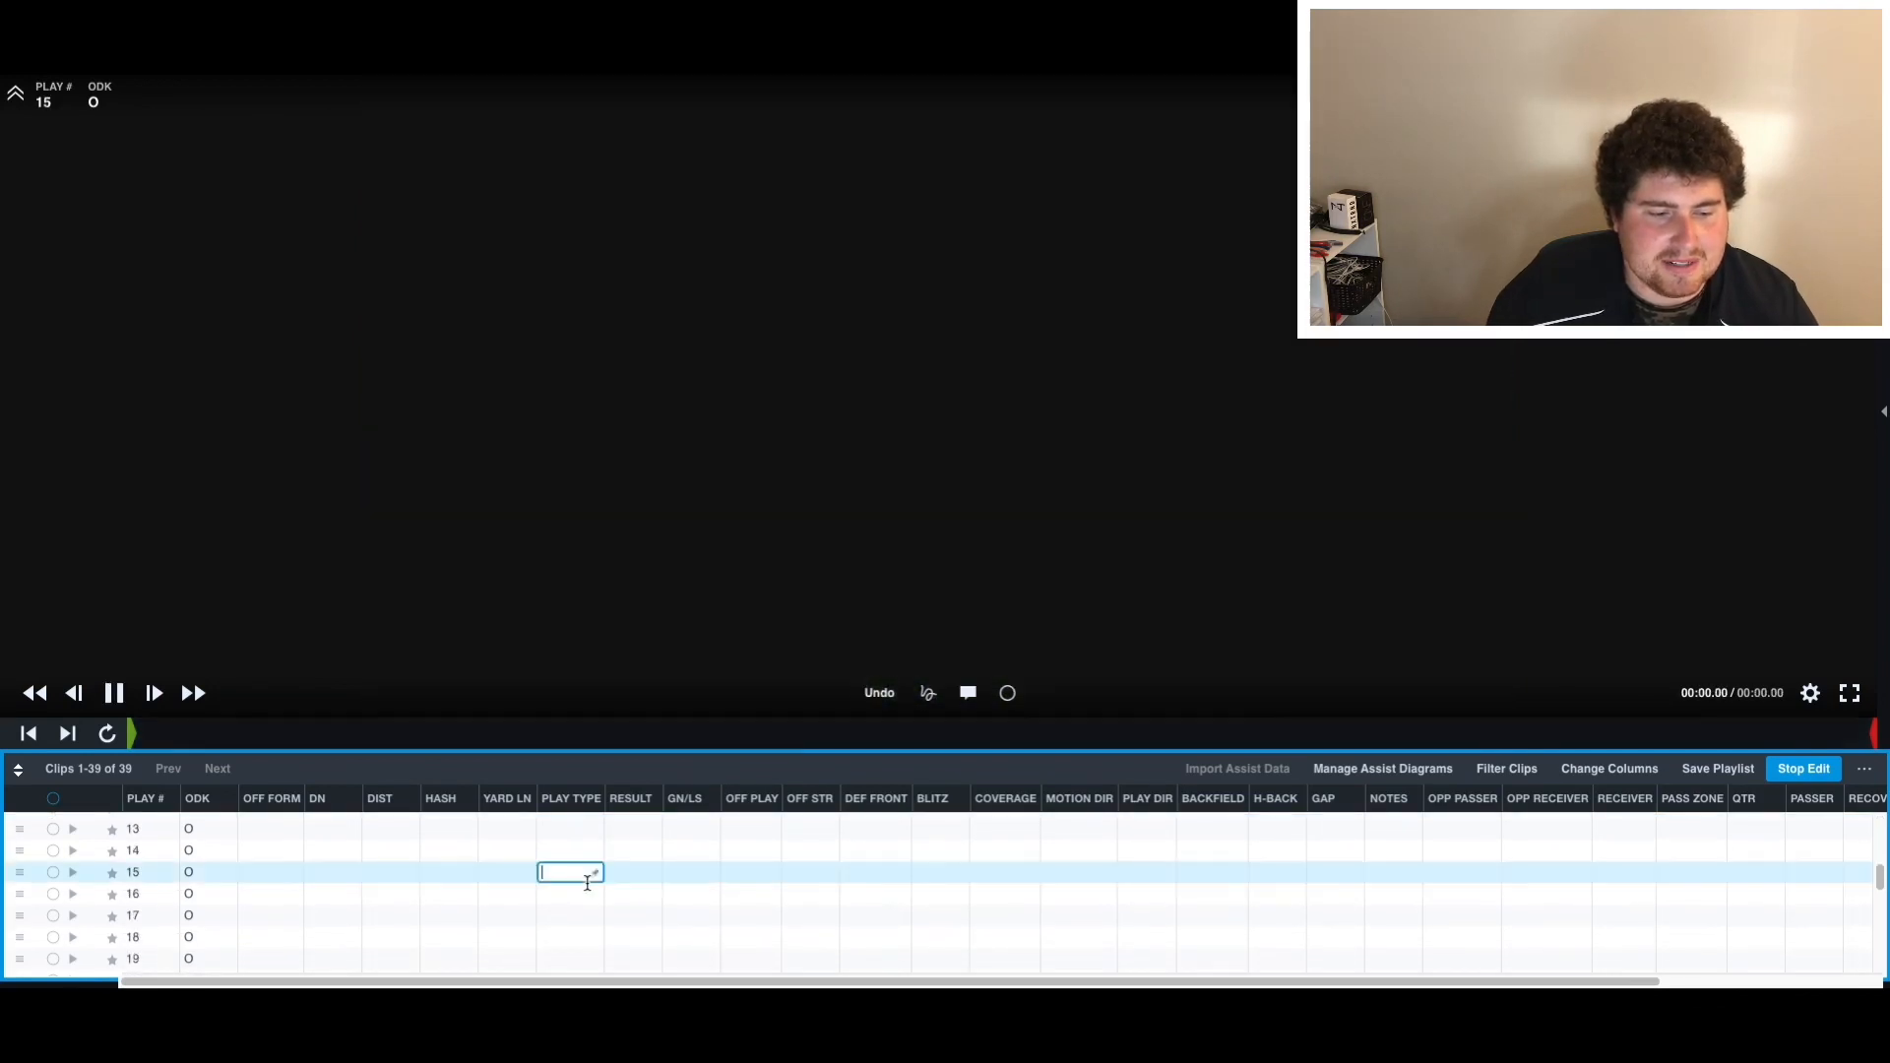
{"action": "key", "text": "Escape"}
{"action": "key", "text": "Left"}
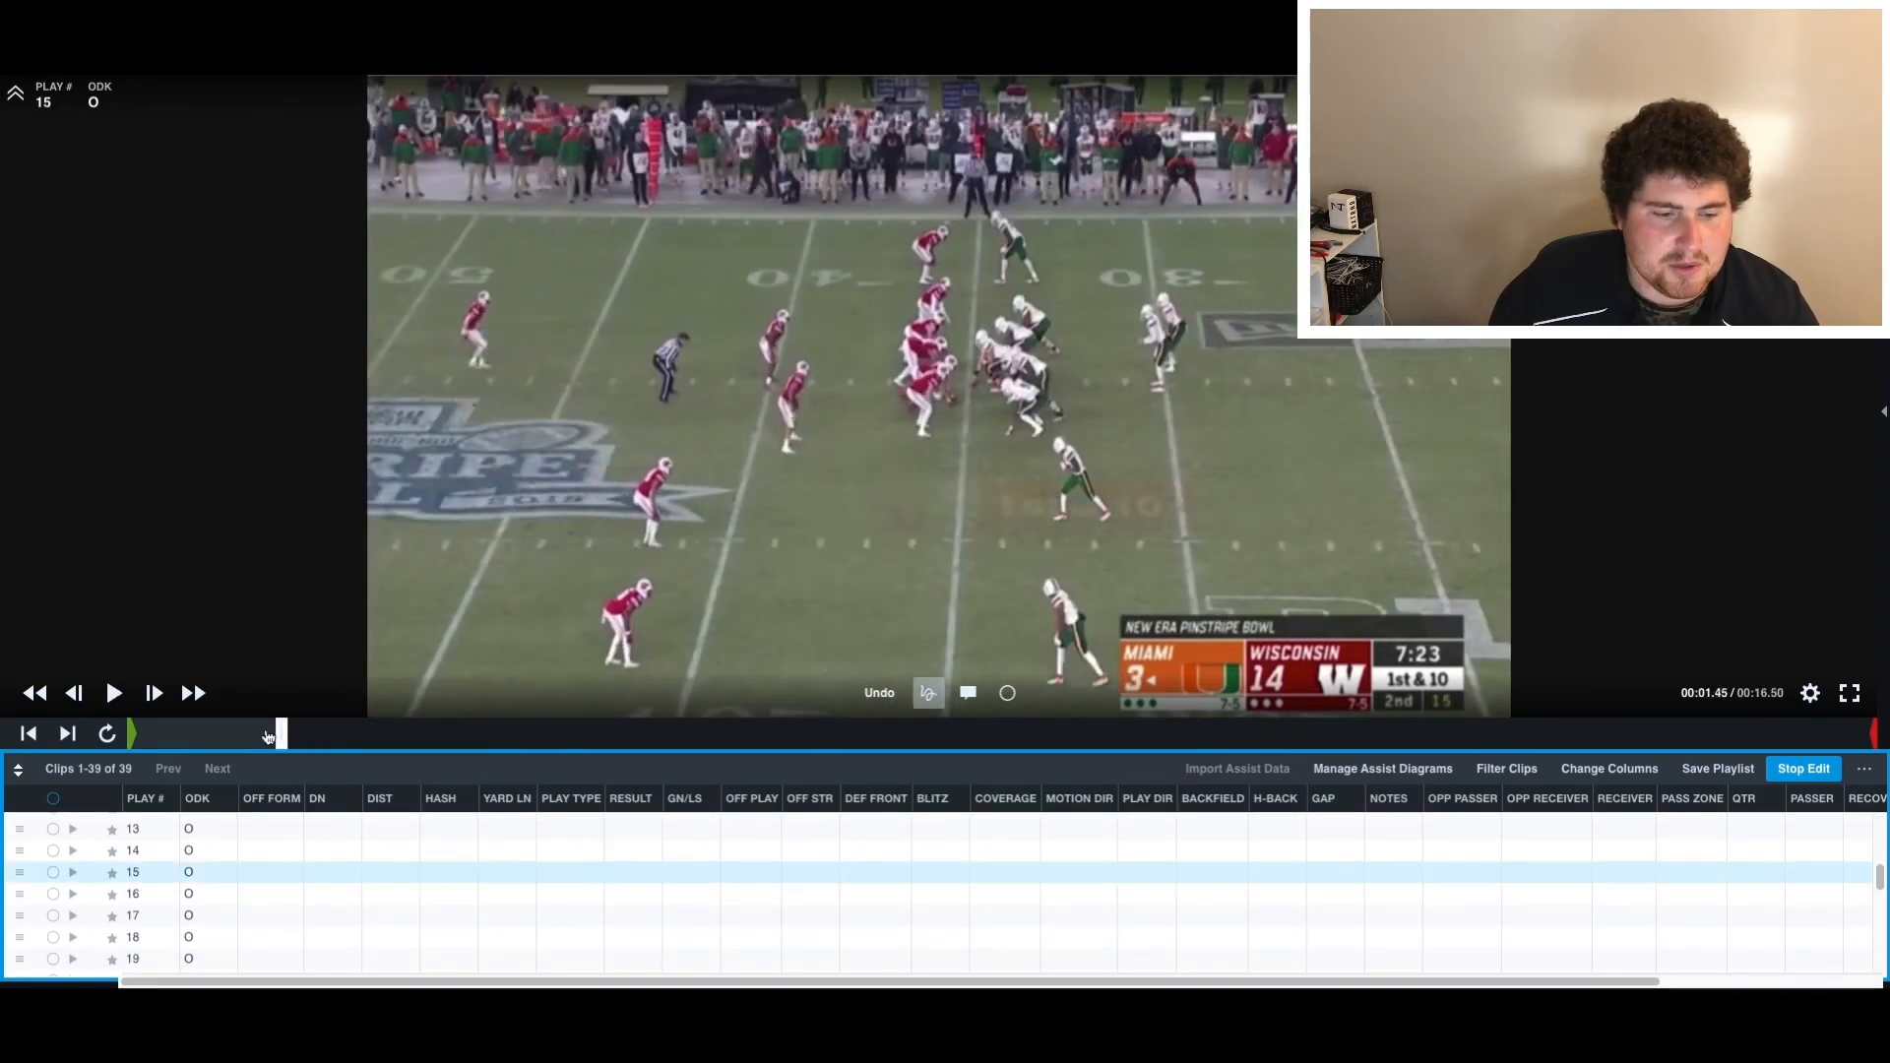
{"action": "left_click", "coordinate": [333, 958]}
{"action": "left_click", "coordinate": [145, 736]}
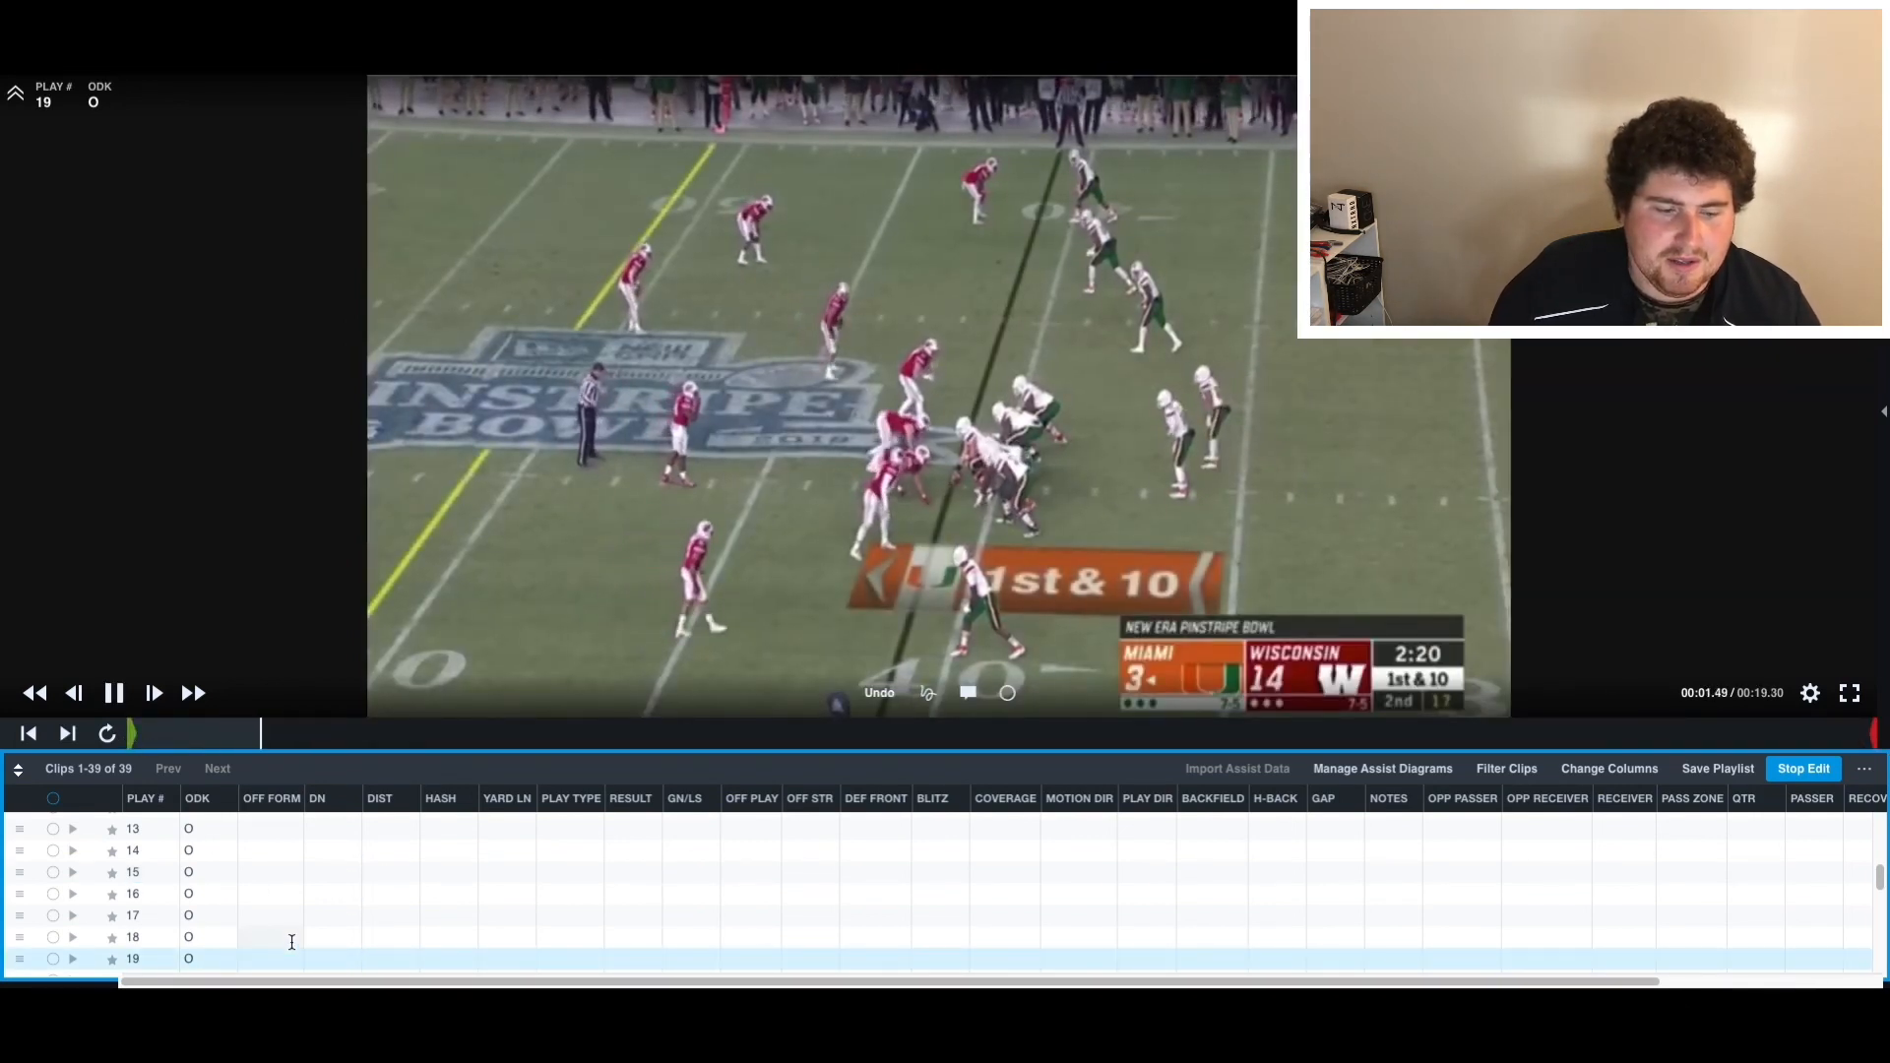
{"action": "scroll", "coordinate": [287, 936], "scroll_direction": "down", "scroll_amount": 1}
{"action": "left_click", "coordinate": [289, 939]}
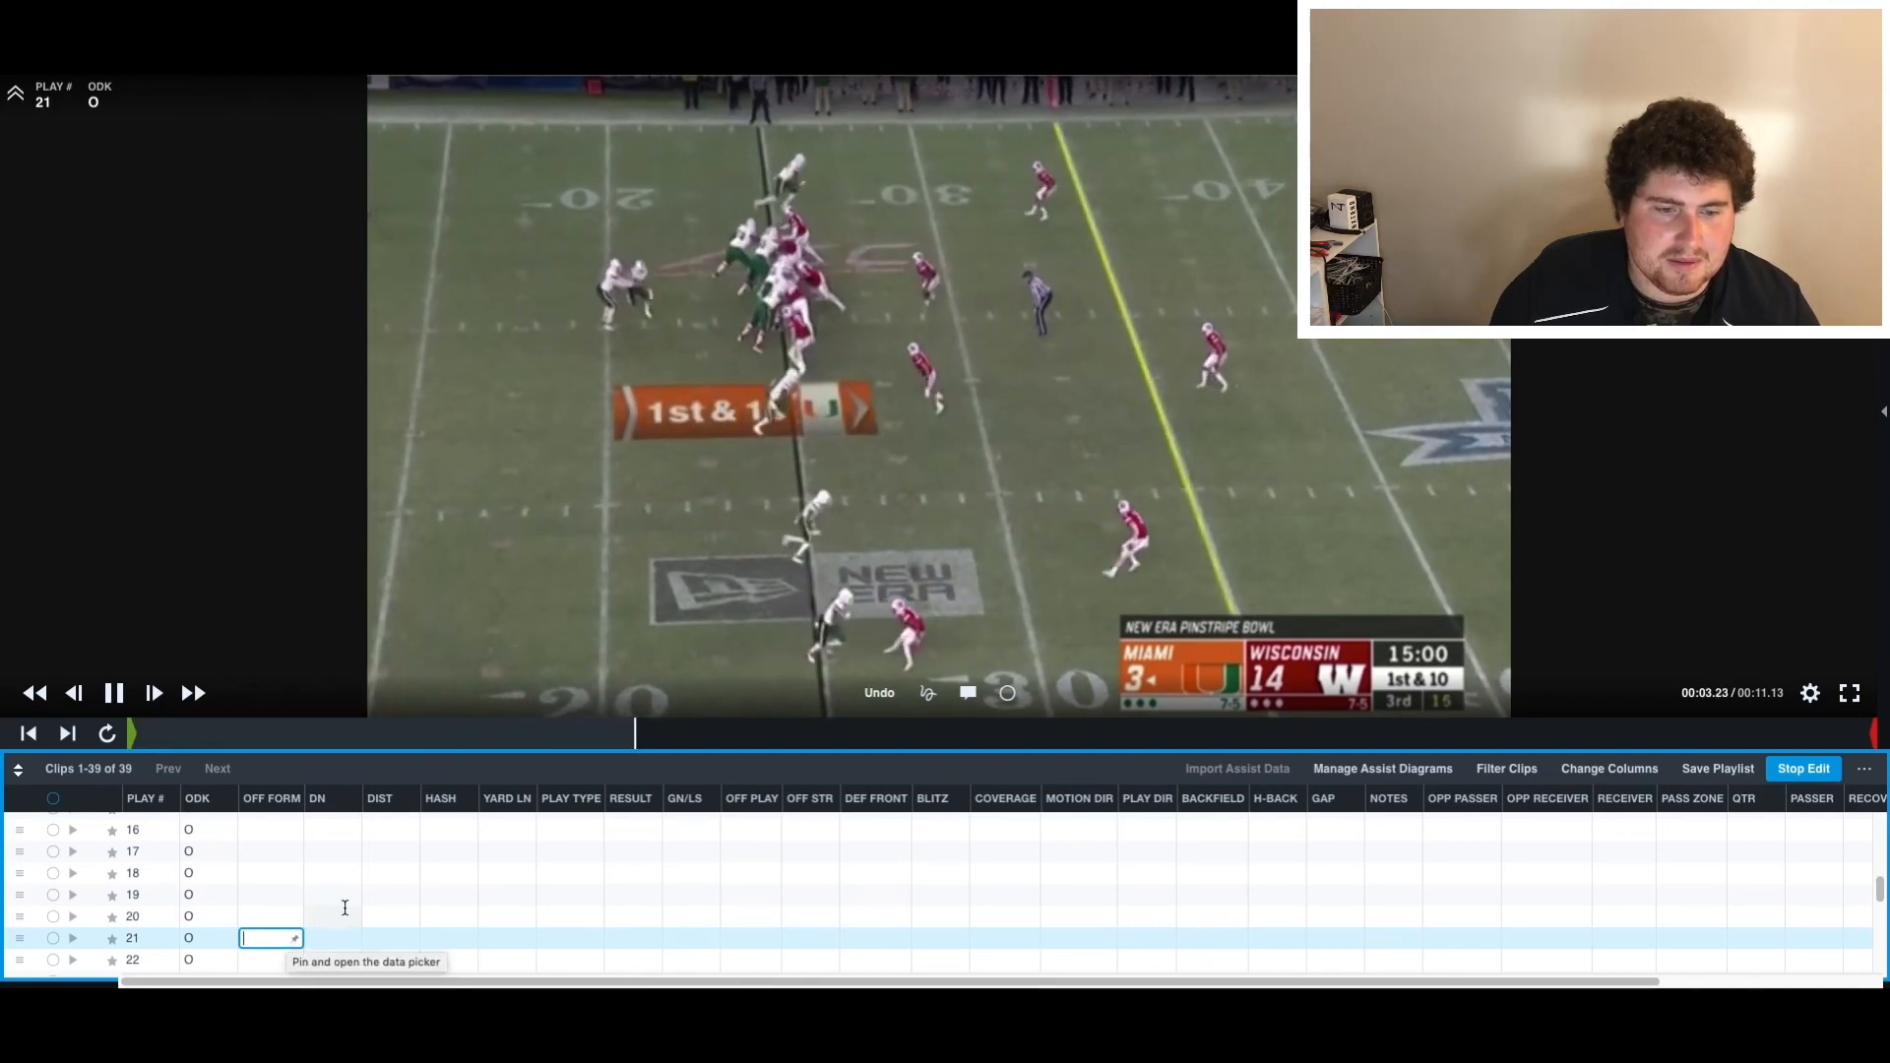
{"action": "left_click", "coordinate": [270, 965]}
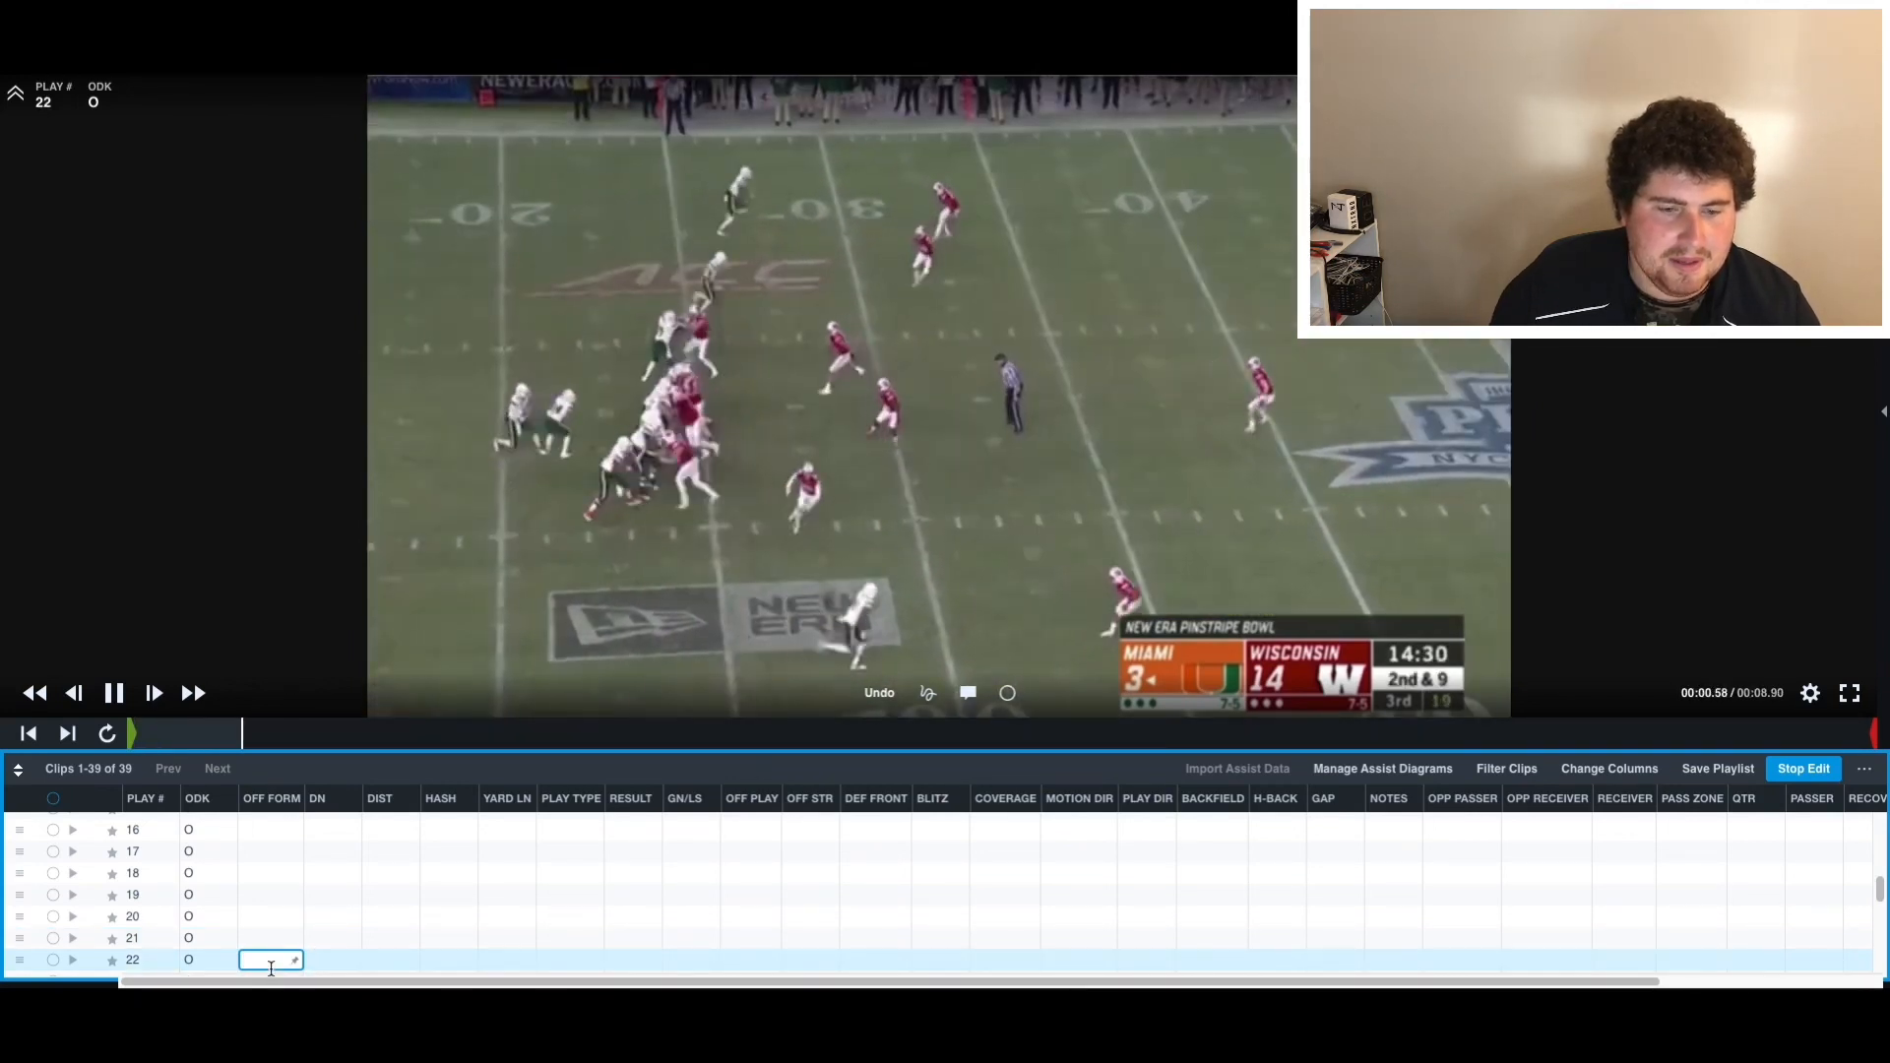
{"action": "left_click", "coordinate": [271, 824]}
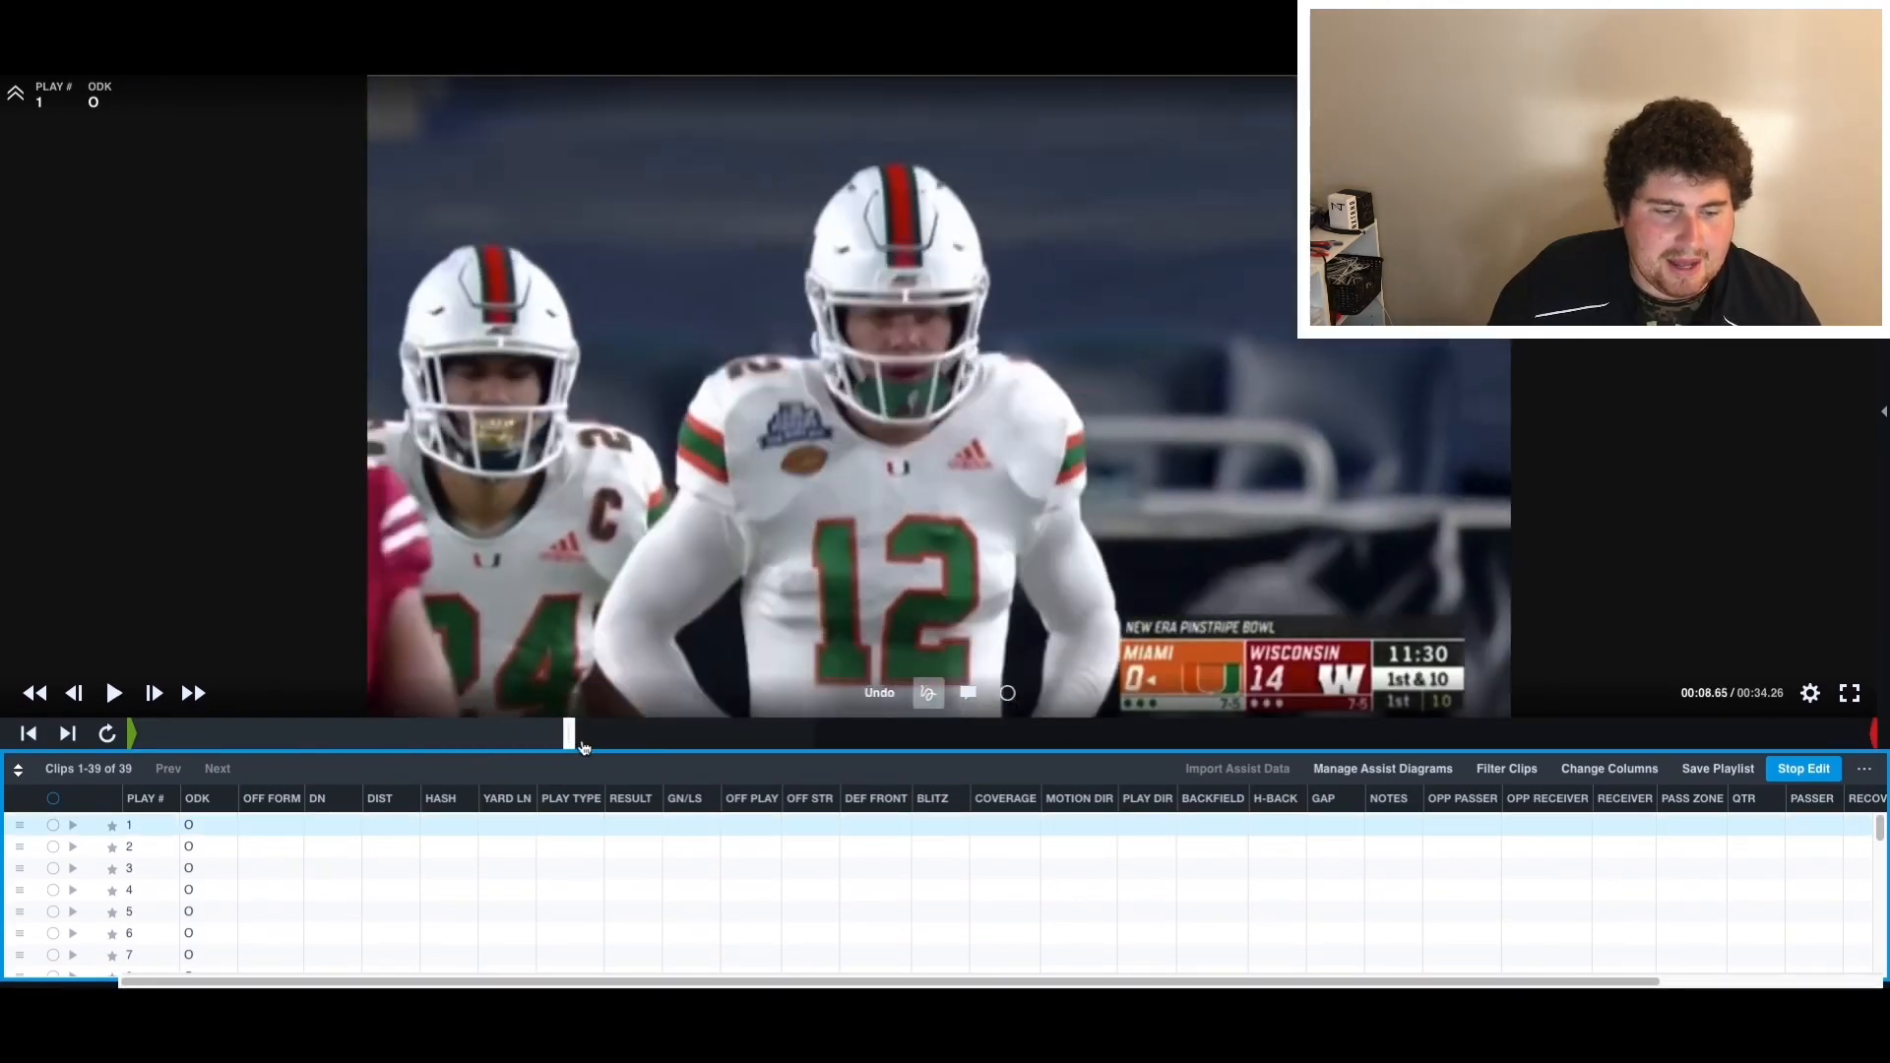
- Scrub play 1's clip forward to the moment before the snap and check the offense's alignment
{"action": "left_click", "coordinate": [711, 735]}
{"action": "left_click_drag", "start_coordinate": [711, 735], "coordinate": [856, 745]}
{"action": "left_click", "coordinate": [113, 695]}
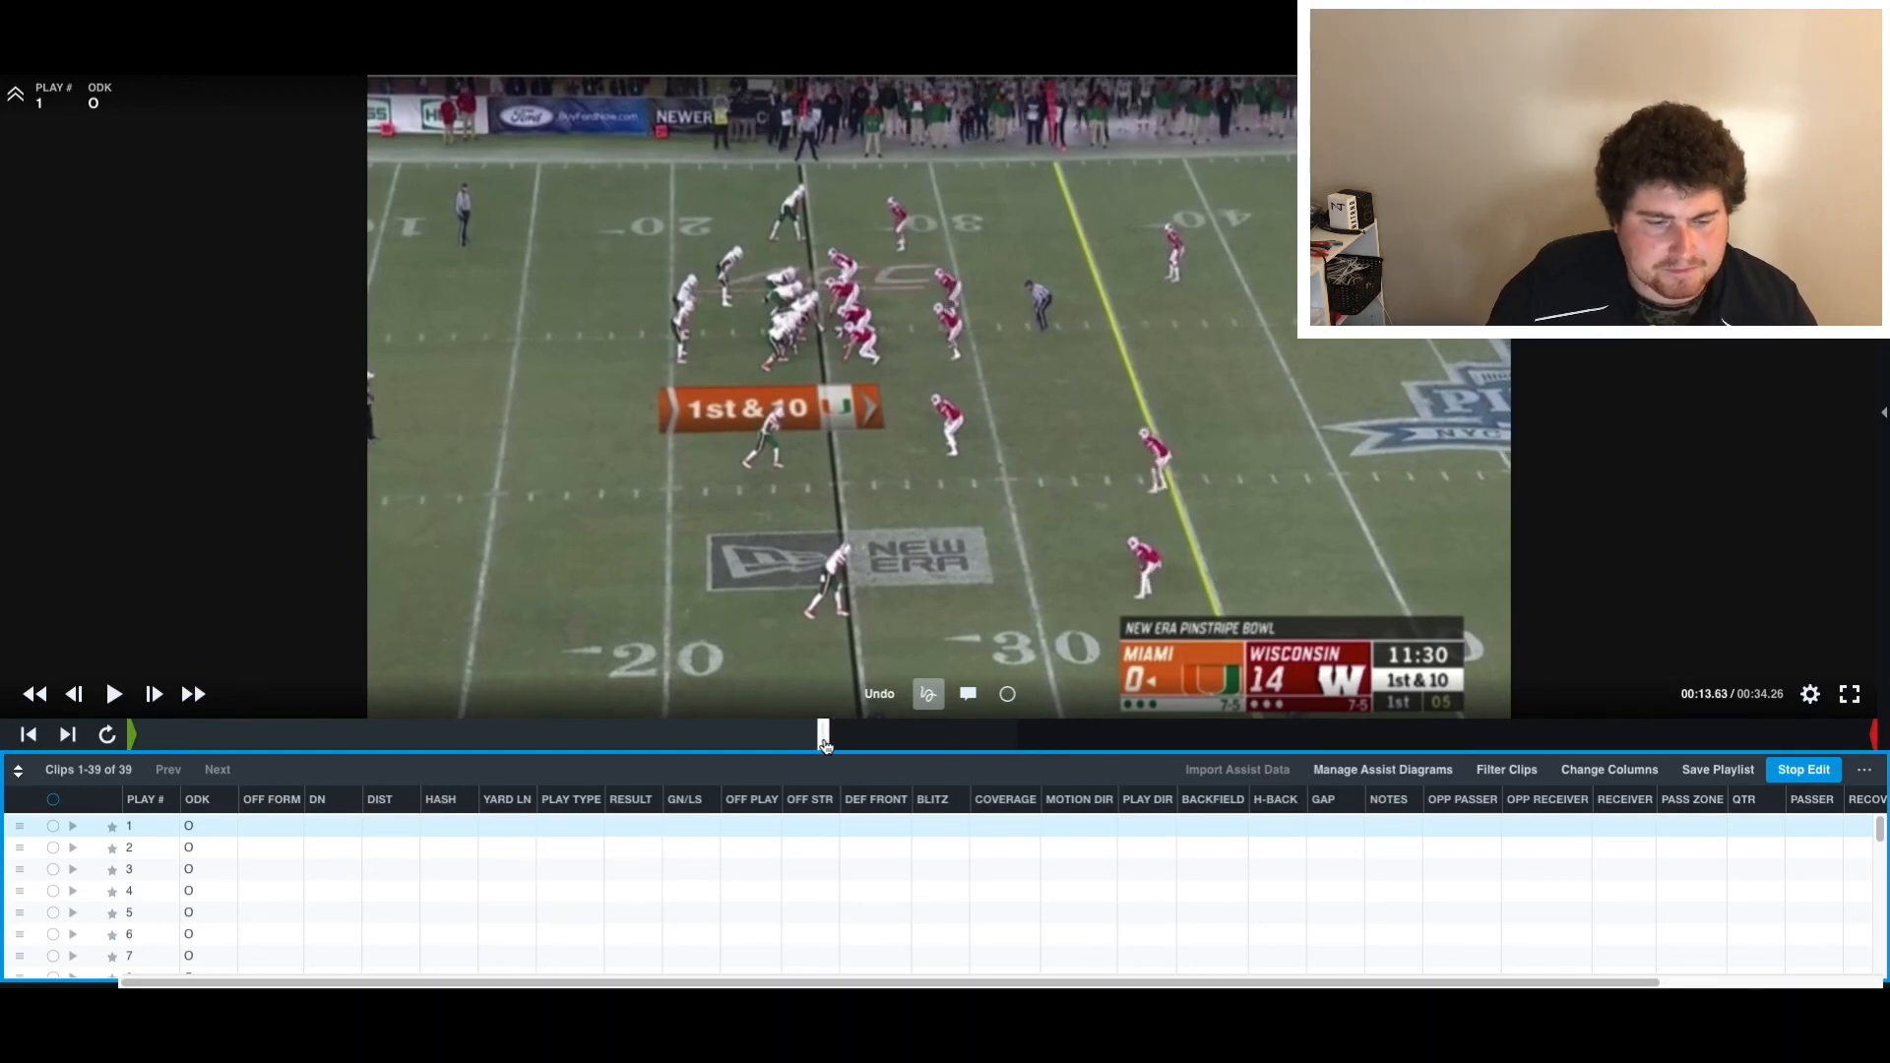
{"action": "left_click", "coordinate": [113, 695]}
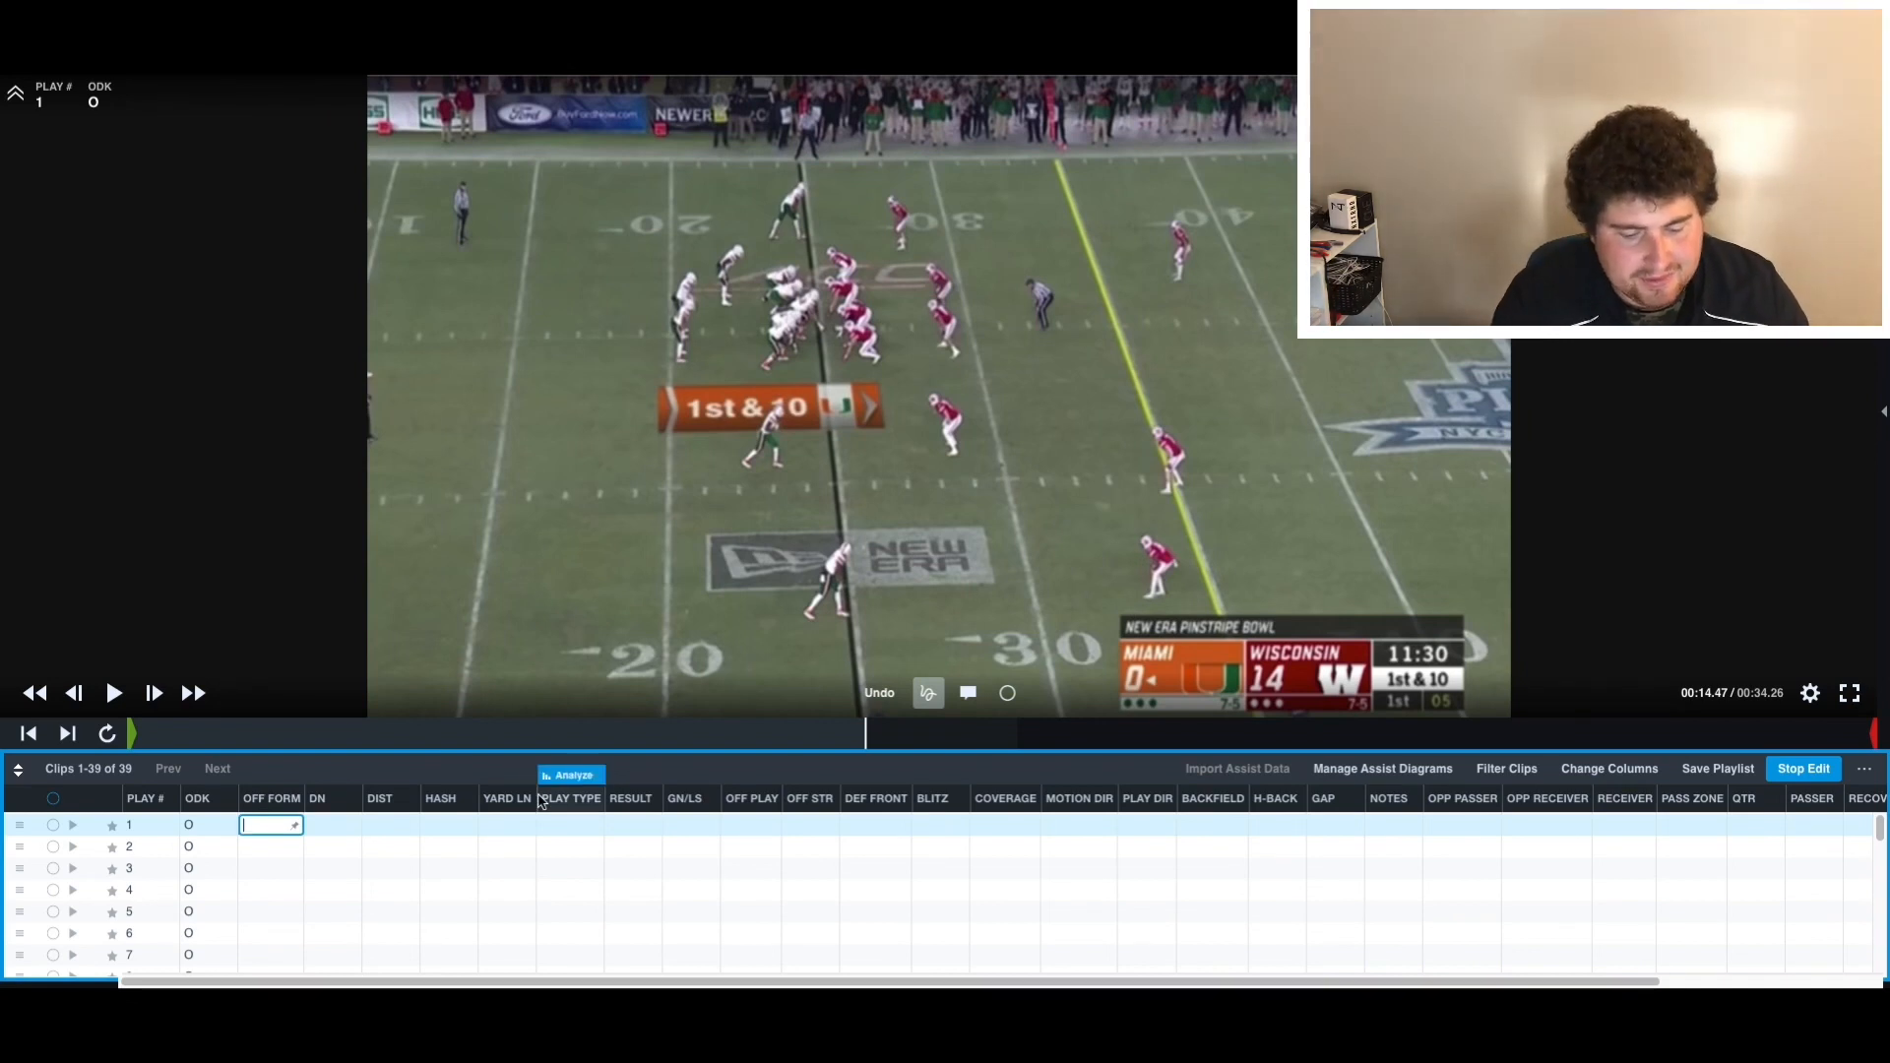
- Set the offensive formation of play 1 to GUN TWINS
{"action": "type", "text": "g"}
{"action": "key", "text": "BackSpace"}
{"action": "key", "text": "BackSpace"}
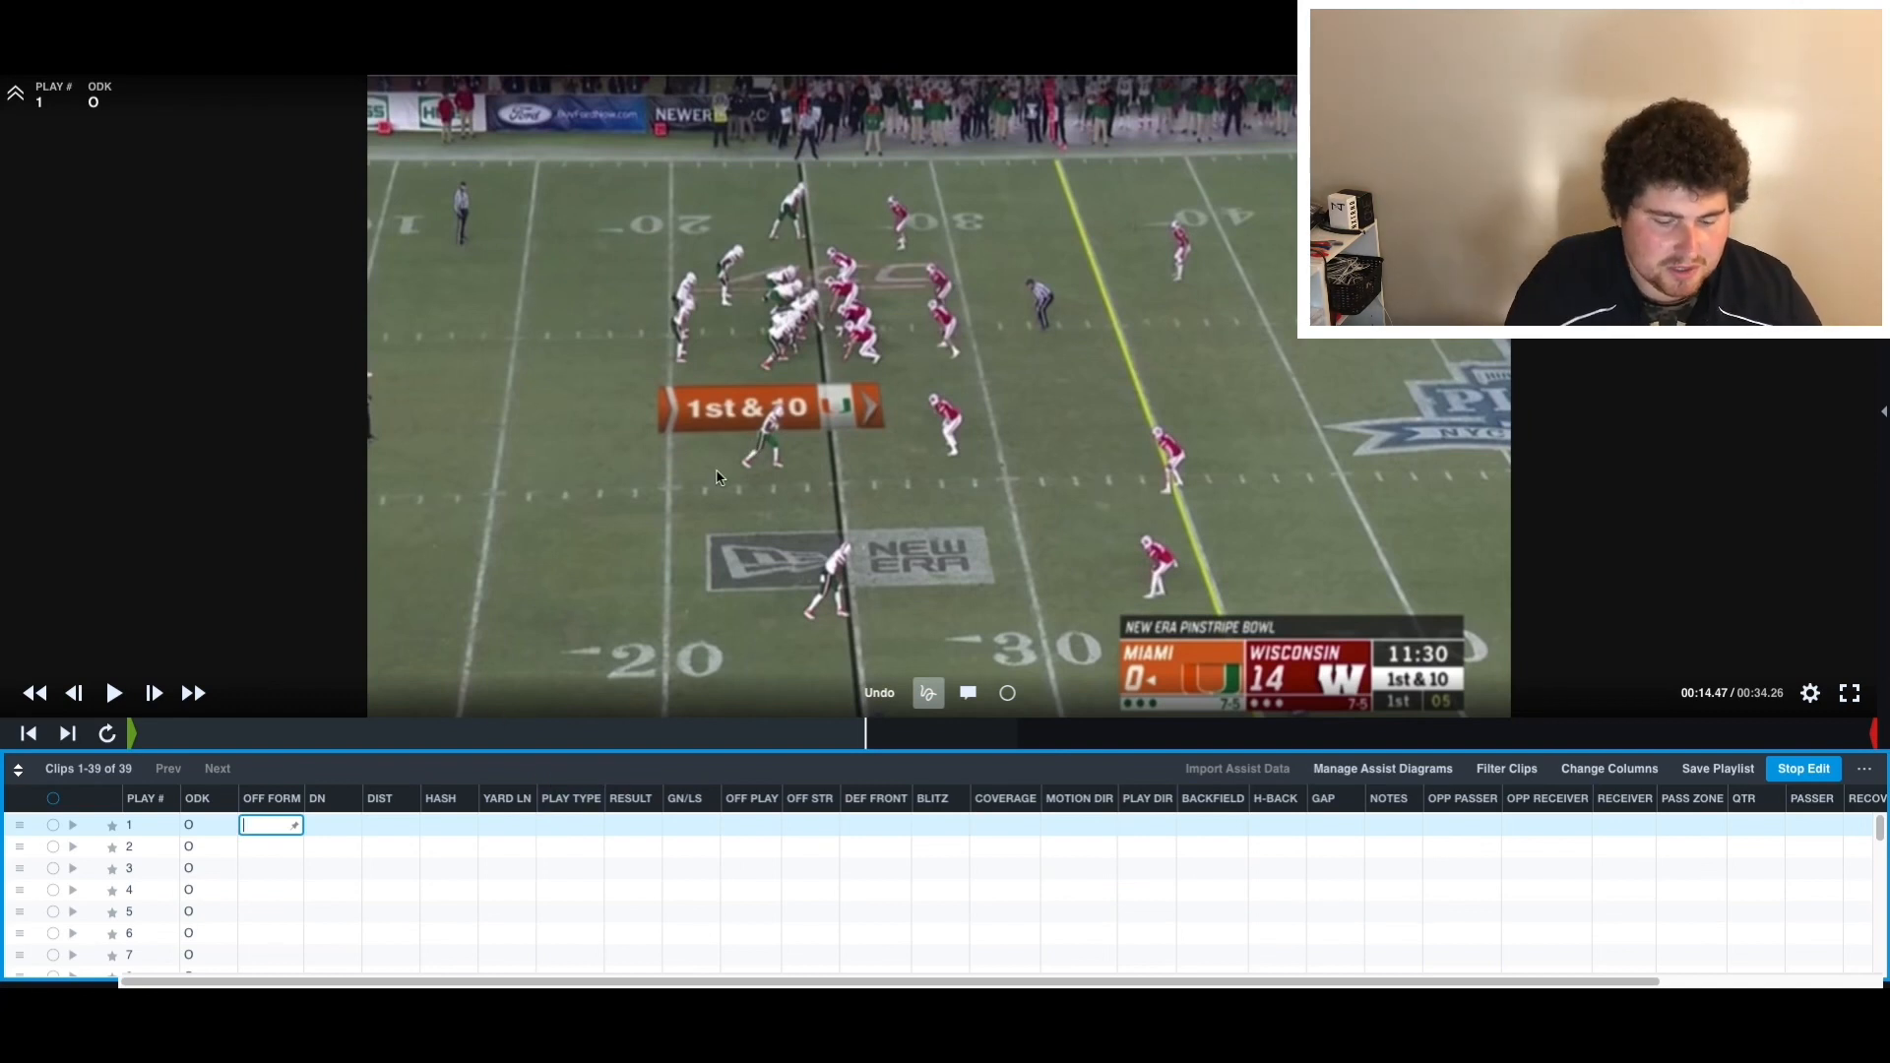
{"action": "type", "text": "GUN DOUB"}
{"action": "key", "text": "BackSpace"}
{"action": "key", "text": "BackSpace"}
{"action": "key", "text": "BackSpace"}
{"action": "key", "text": "BackSpace"}
{"action": "type", "text": "TWIN"}
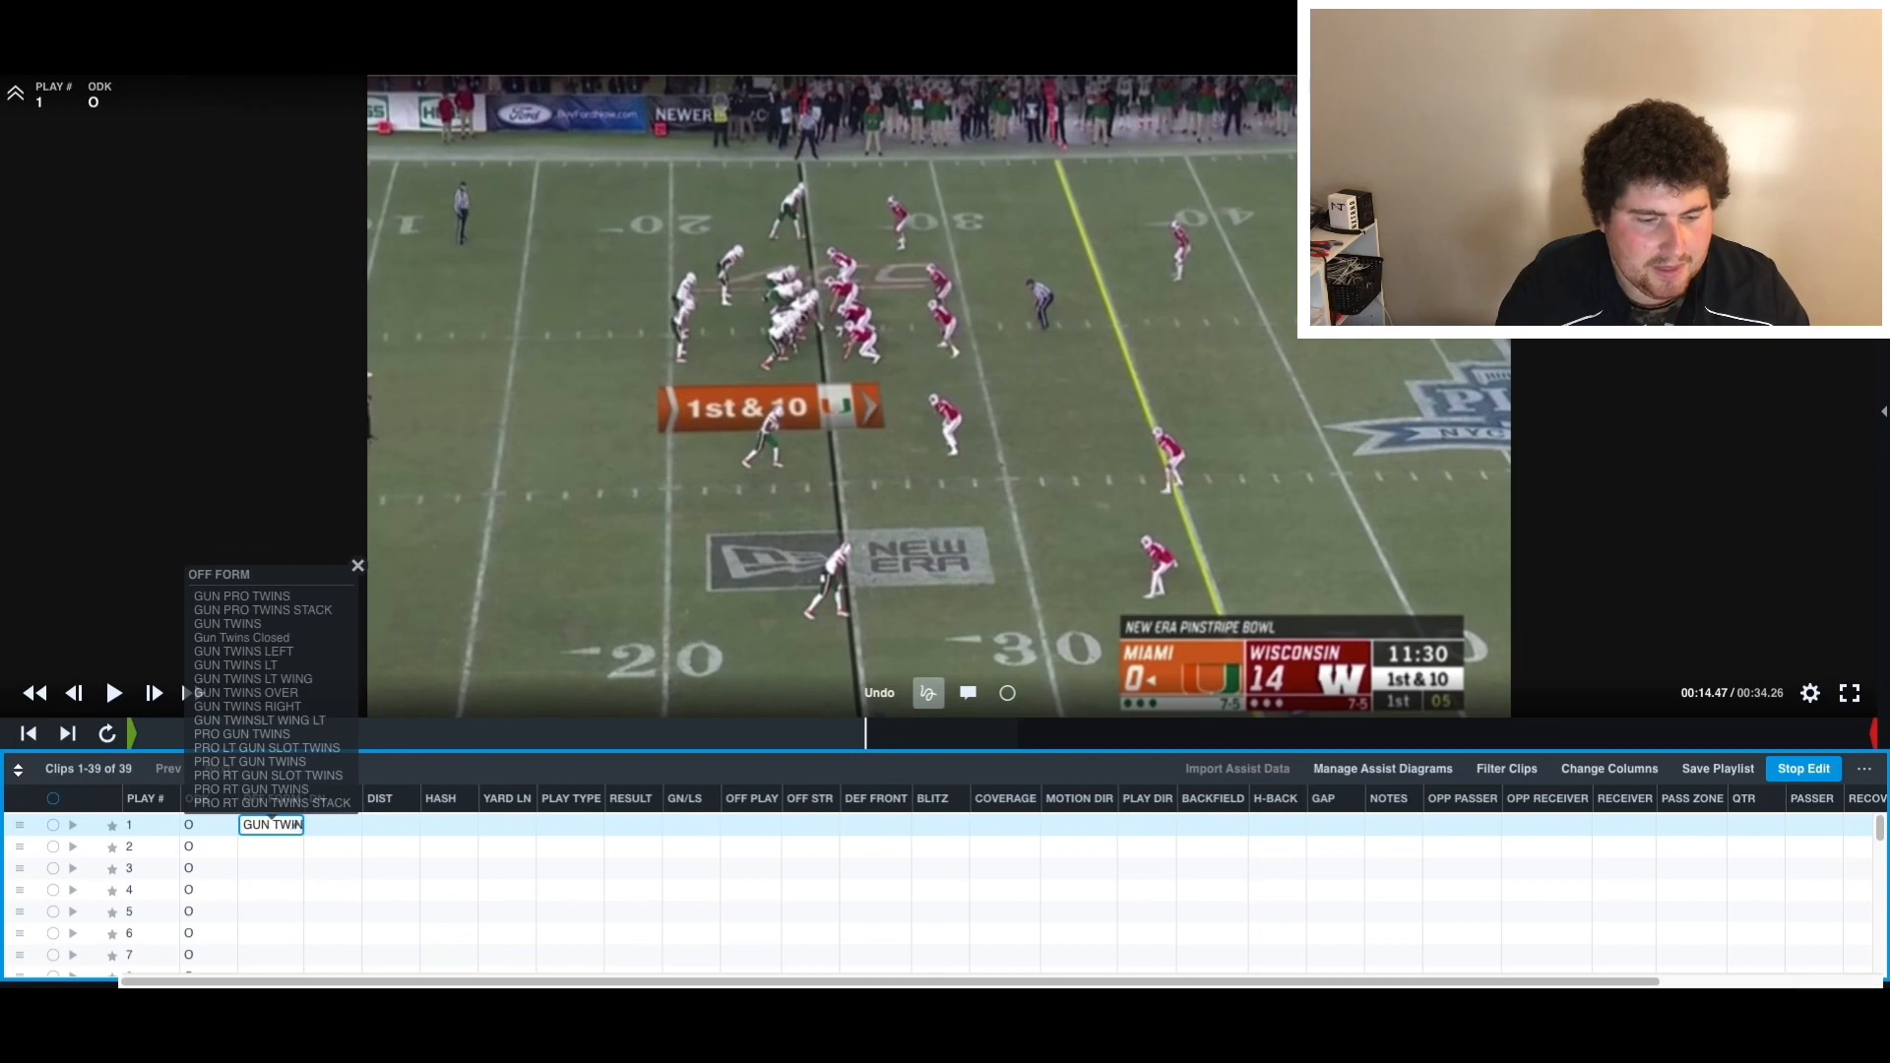
{"action": "type", "text": "S"}
{"action": "key", "text": "Return"}
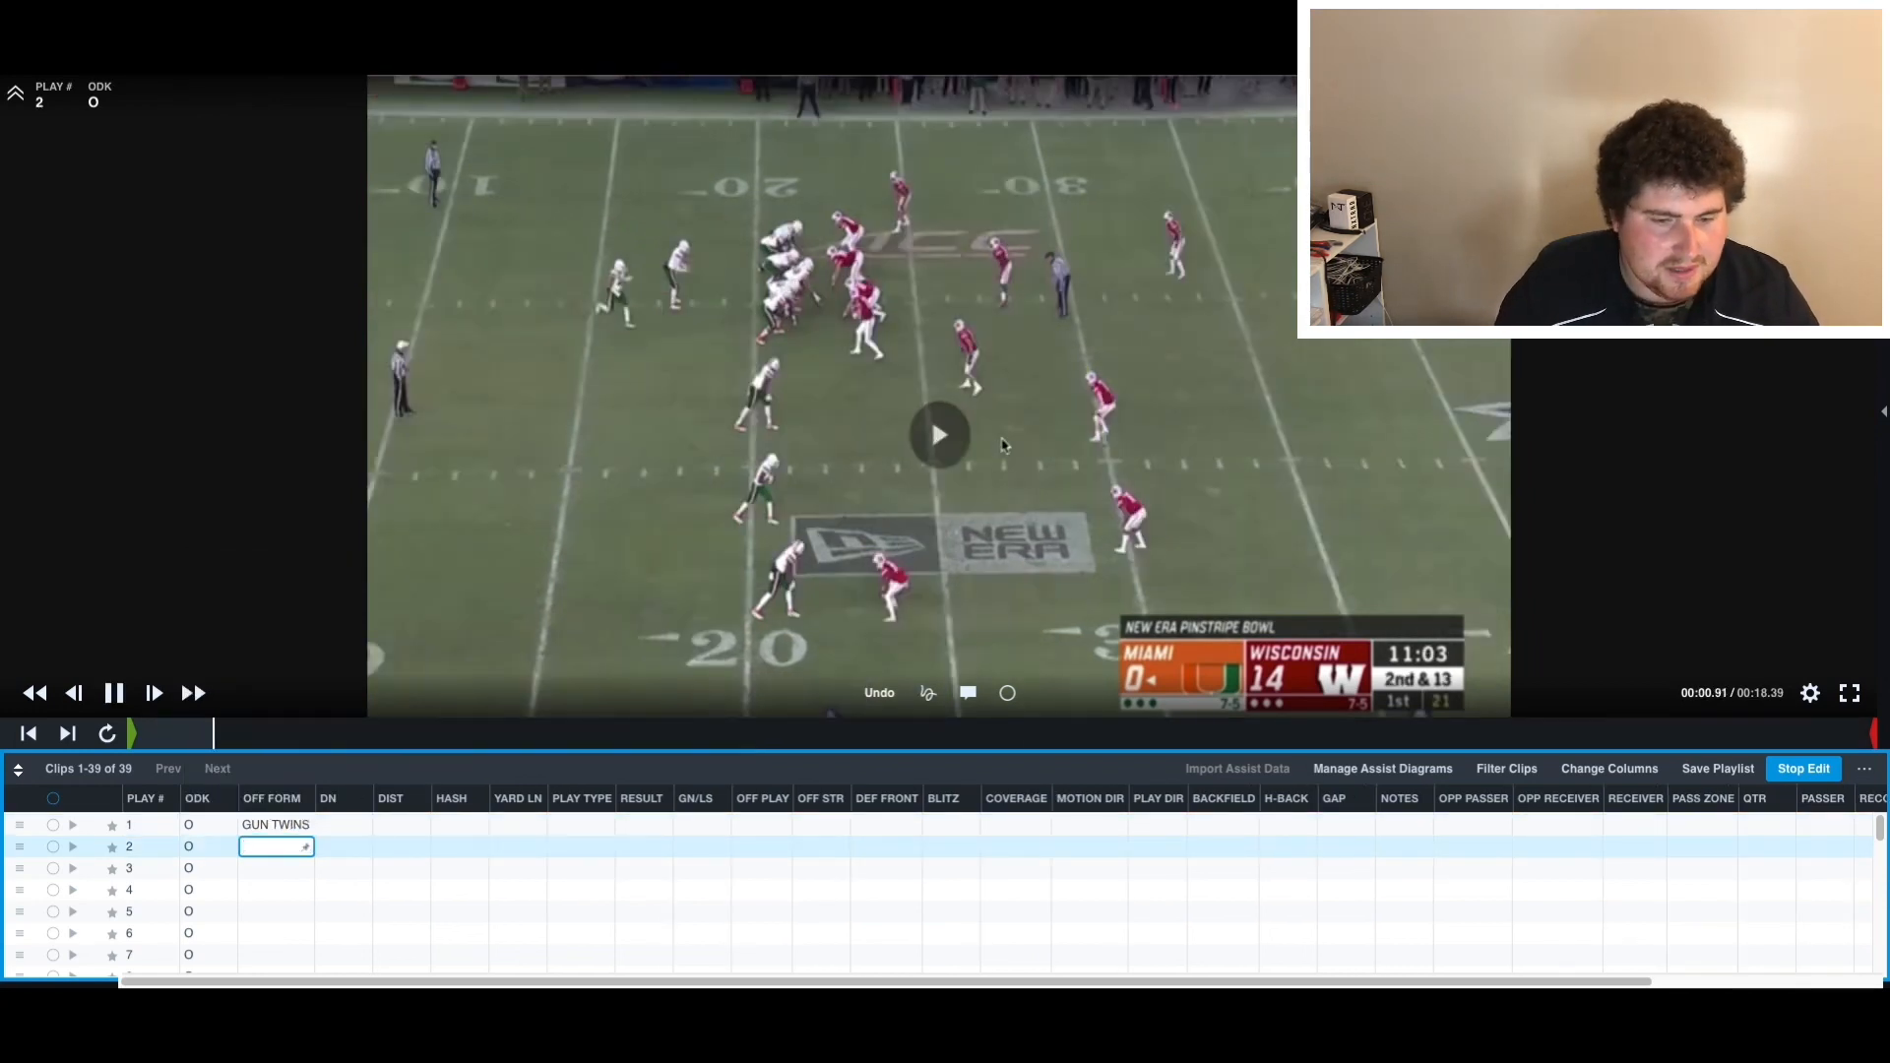
- Recheck the alignments in the clips of plays 1 and 2, ending on play 2's empty formation entry
{"action": "left_click", "coordinate": [275, 825]}
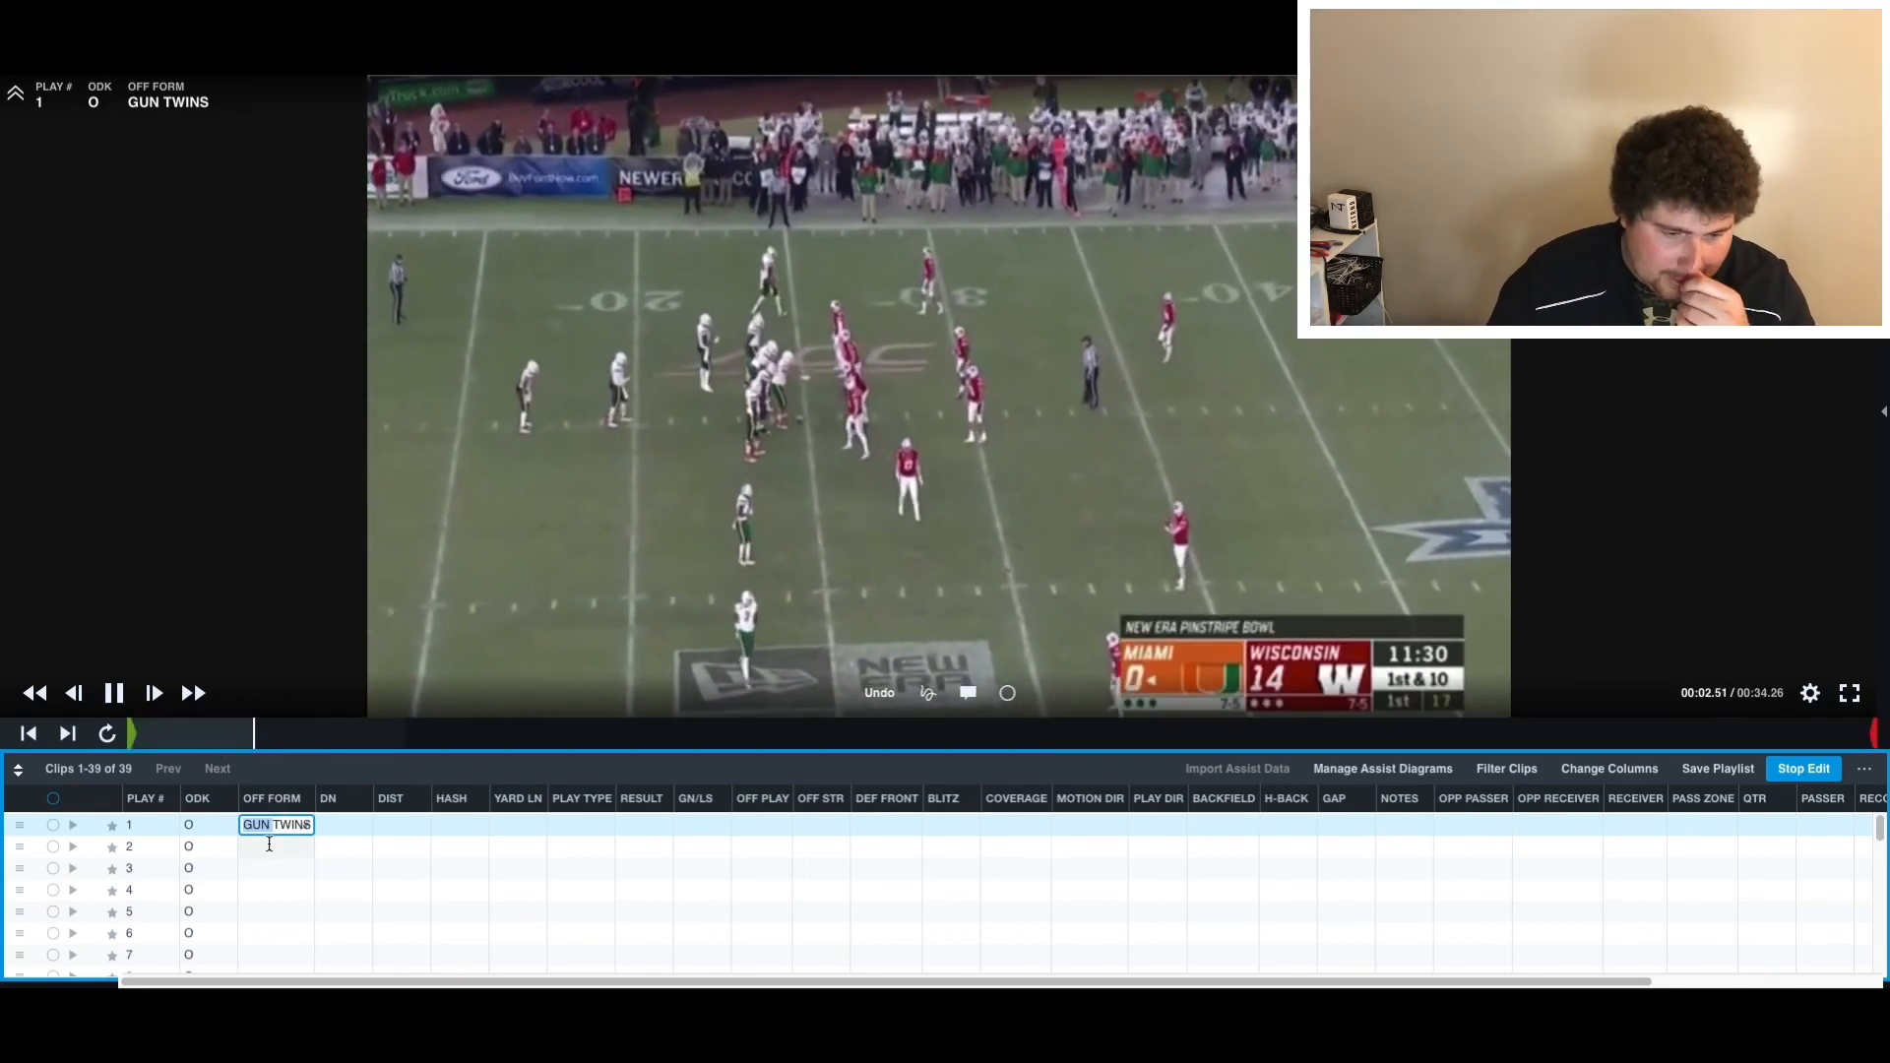
{"action": "left_click", "coordinate": [270, 845]}
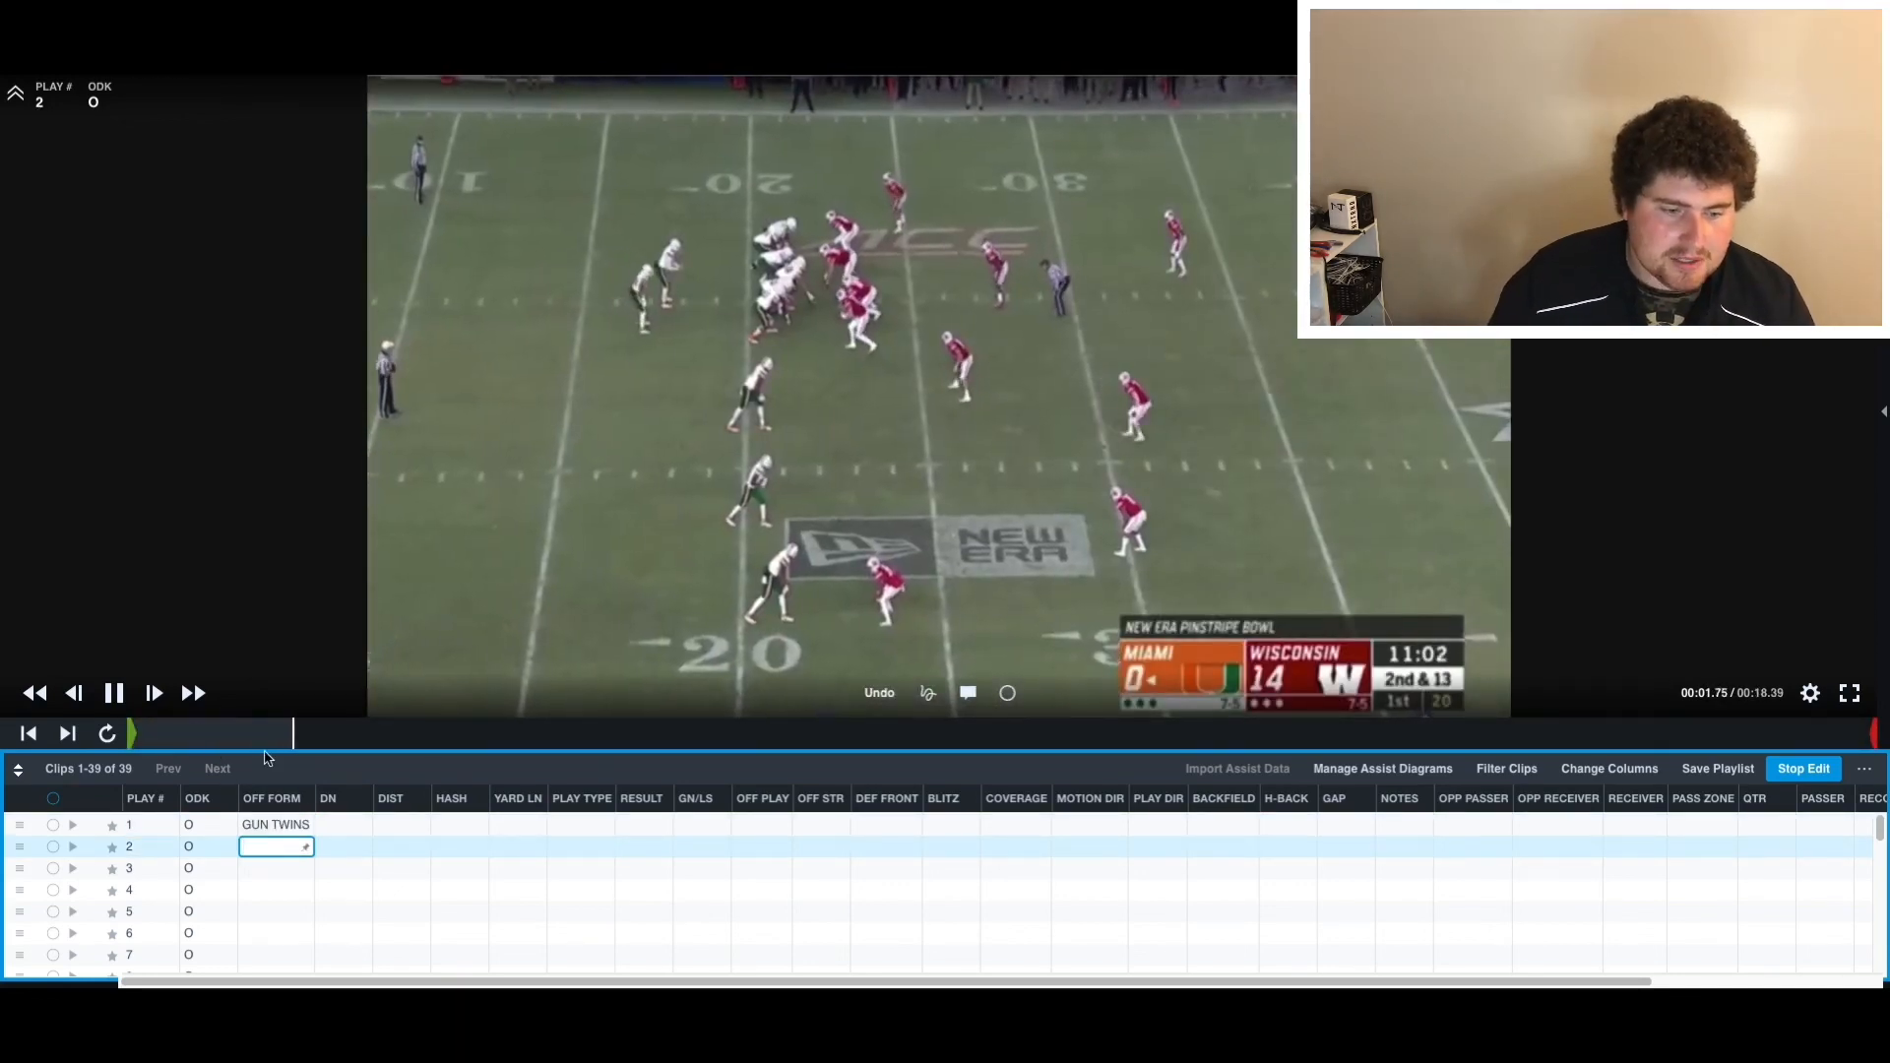
{"action": "left_click", "coordinate": [274, 825]}
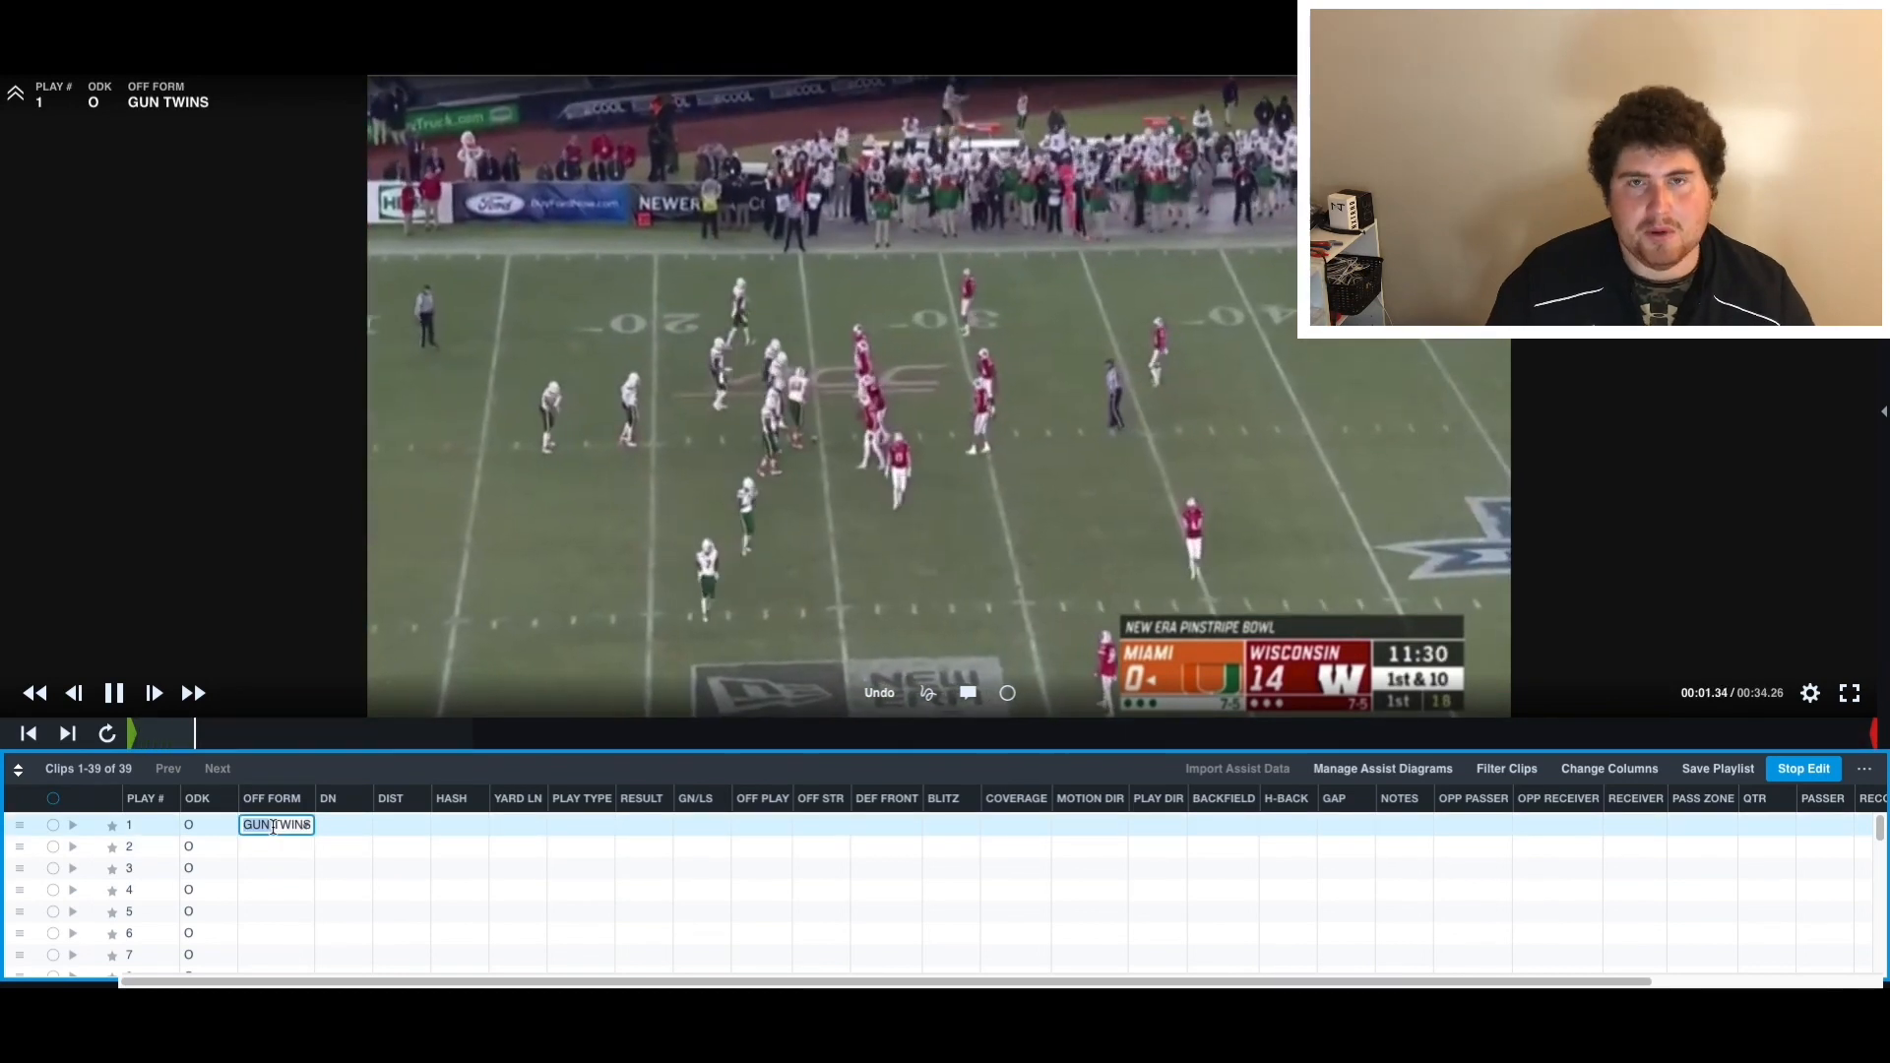
{"action": "left_click", "coordinate": [274, 846]}
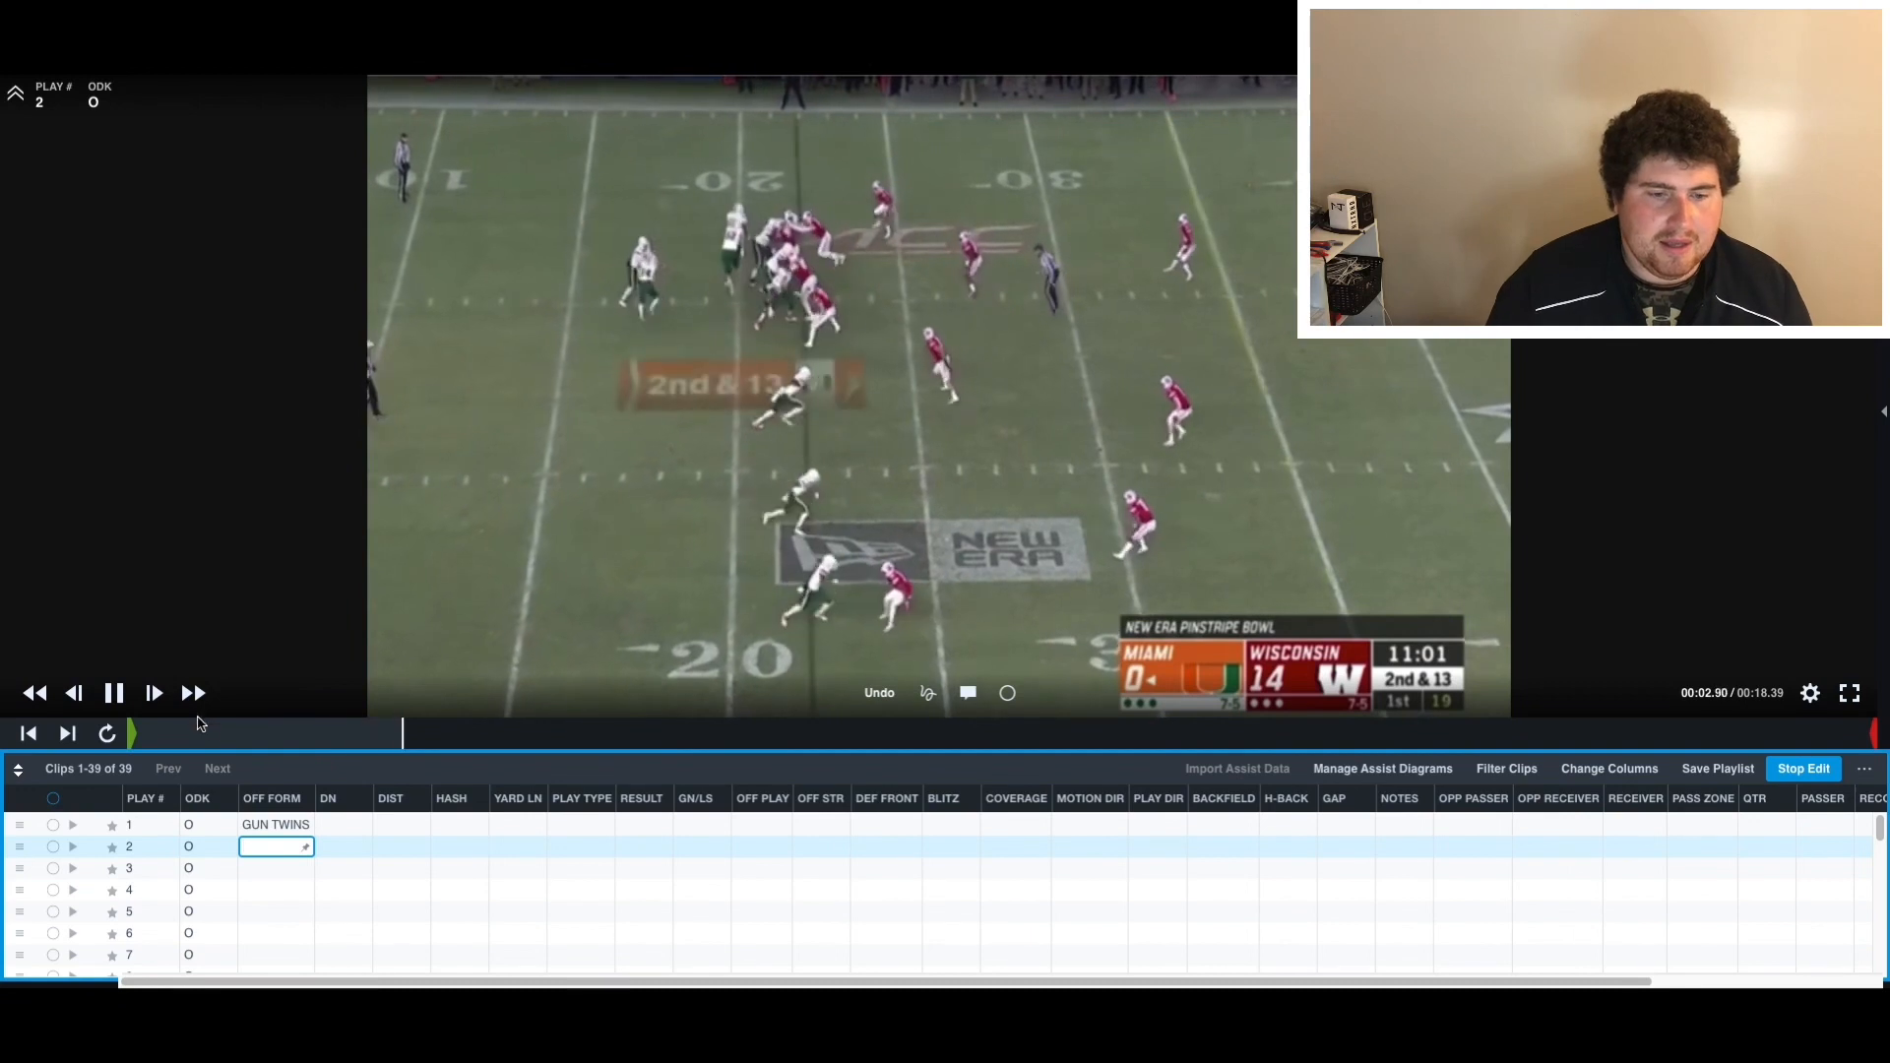
- Check play 2's pre-snap alignment and set its offensive formation to GUN TRIPS CLOSED
{"action": "left_click", "coordinate": [186, 734]}
{"action": "left_click_drag", "start_coordinate": [202, 751], "coordinate": [291, 761]}
{"action": "left_click", "coordinate": [114, 693]}
{"action": "left_click", "coordinate": [114, 693]}
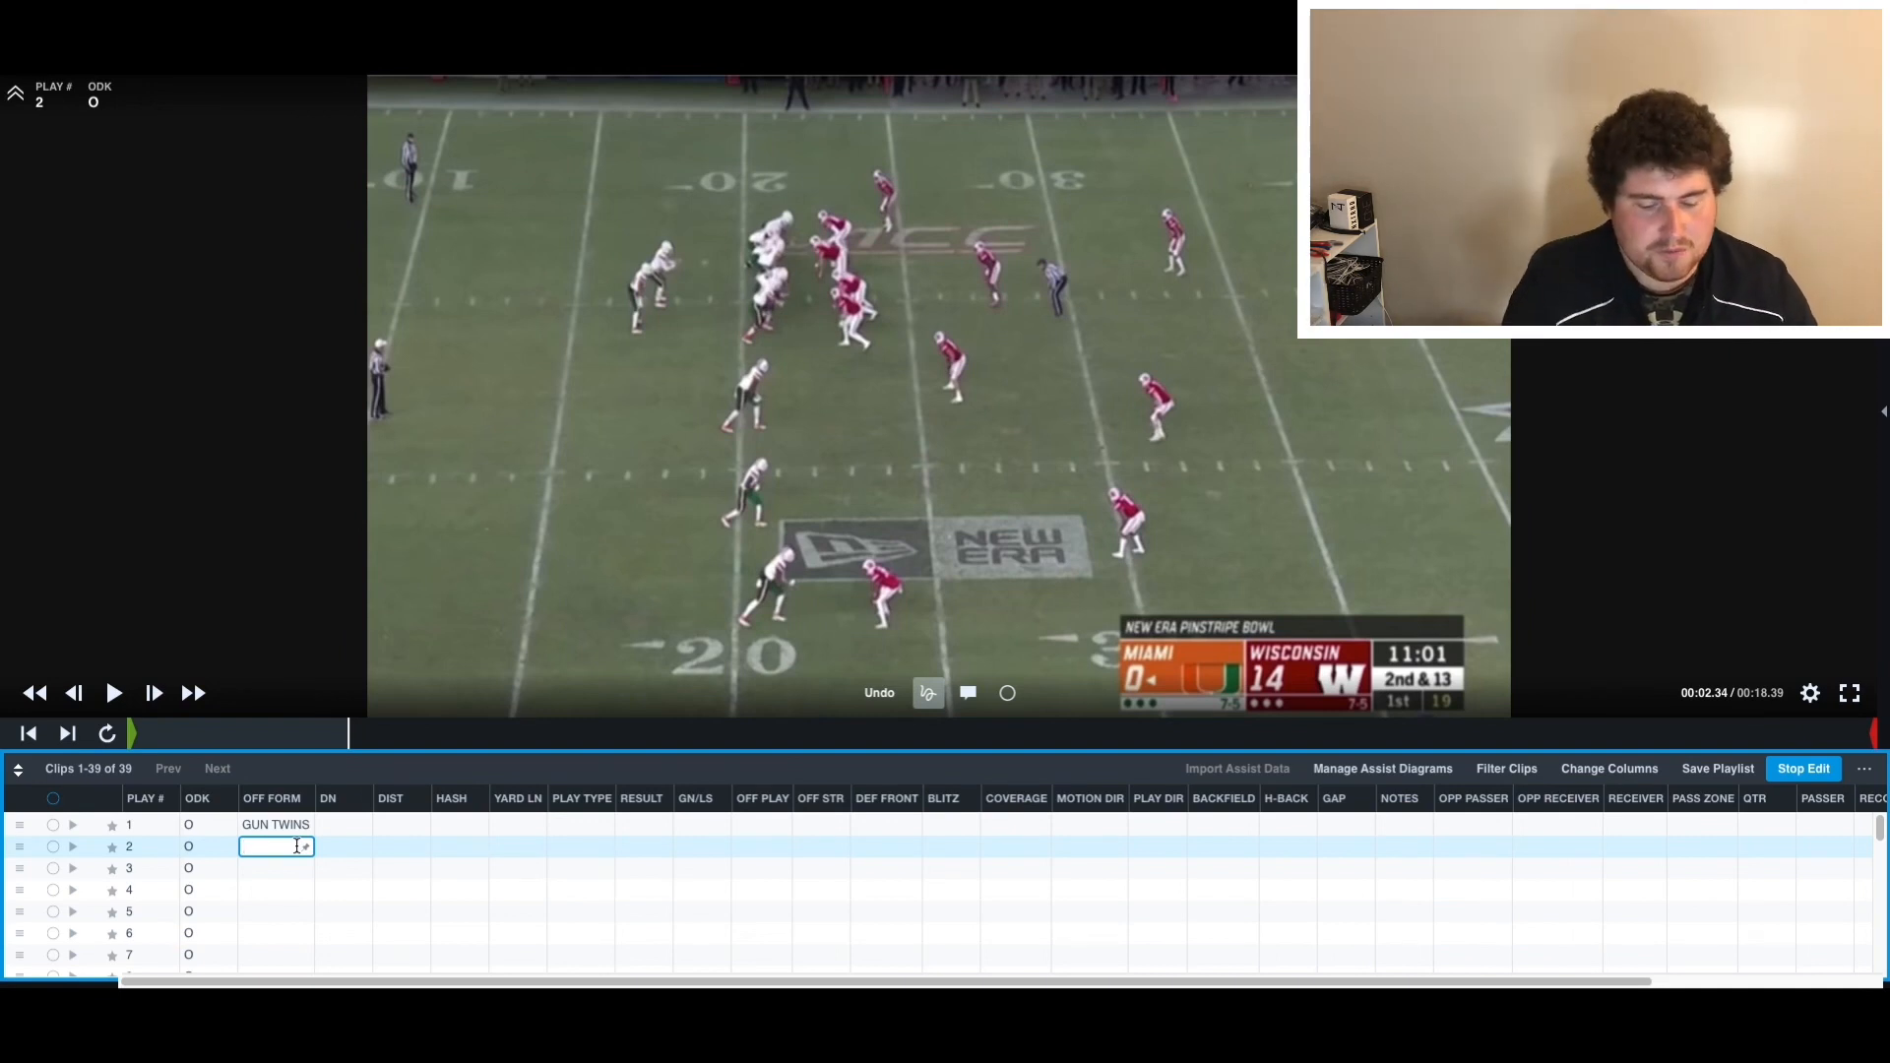
{"action": "type", "text": "GUN DOUBL"}
{"action": "type", "text": "TRIPS"}
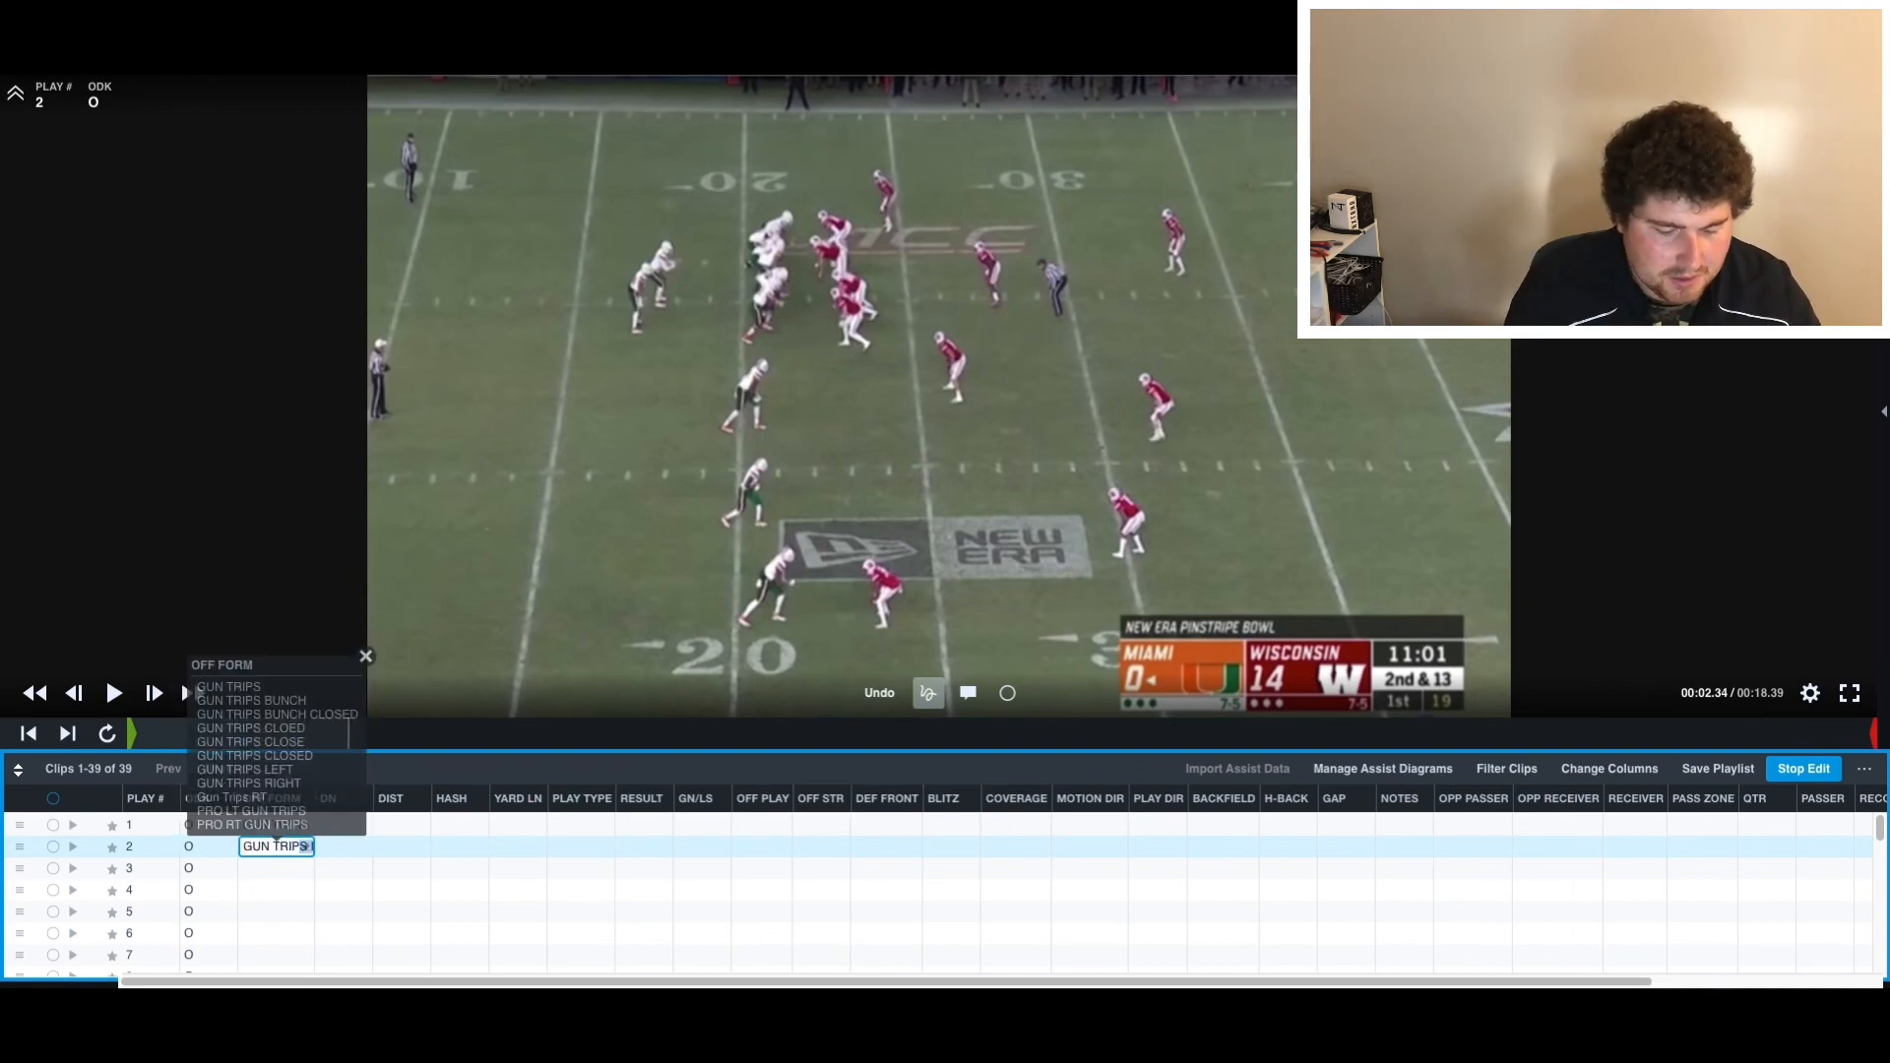
{"action": "left_click", "coordinate": [290, 757]}
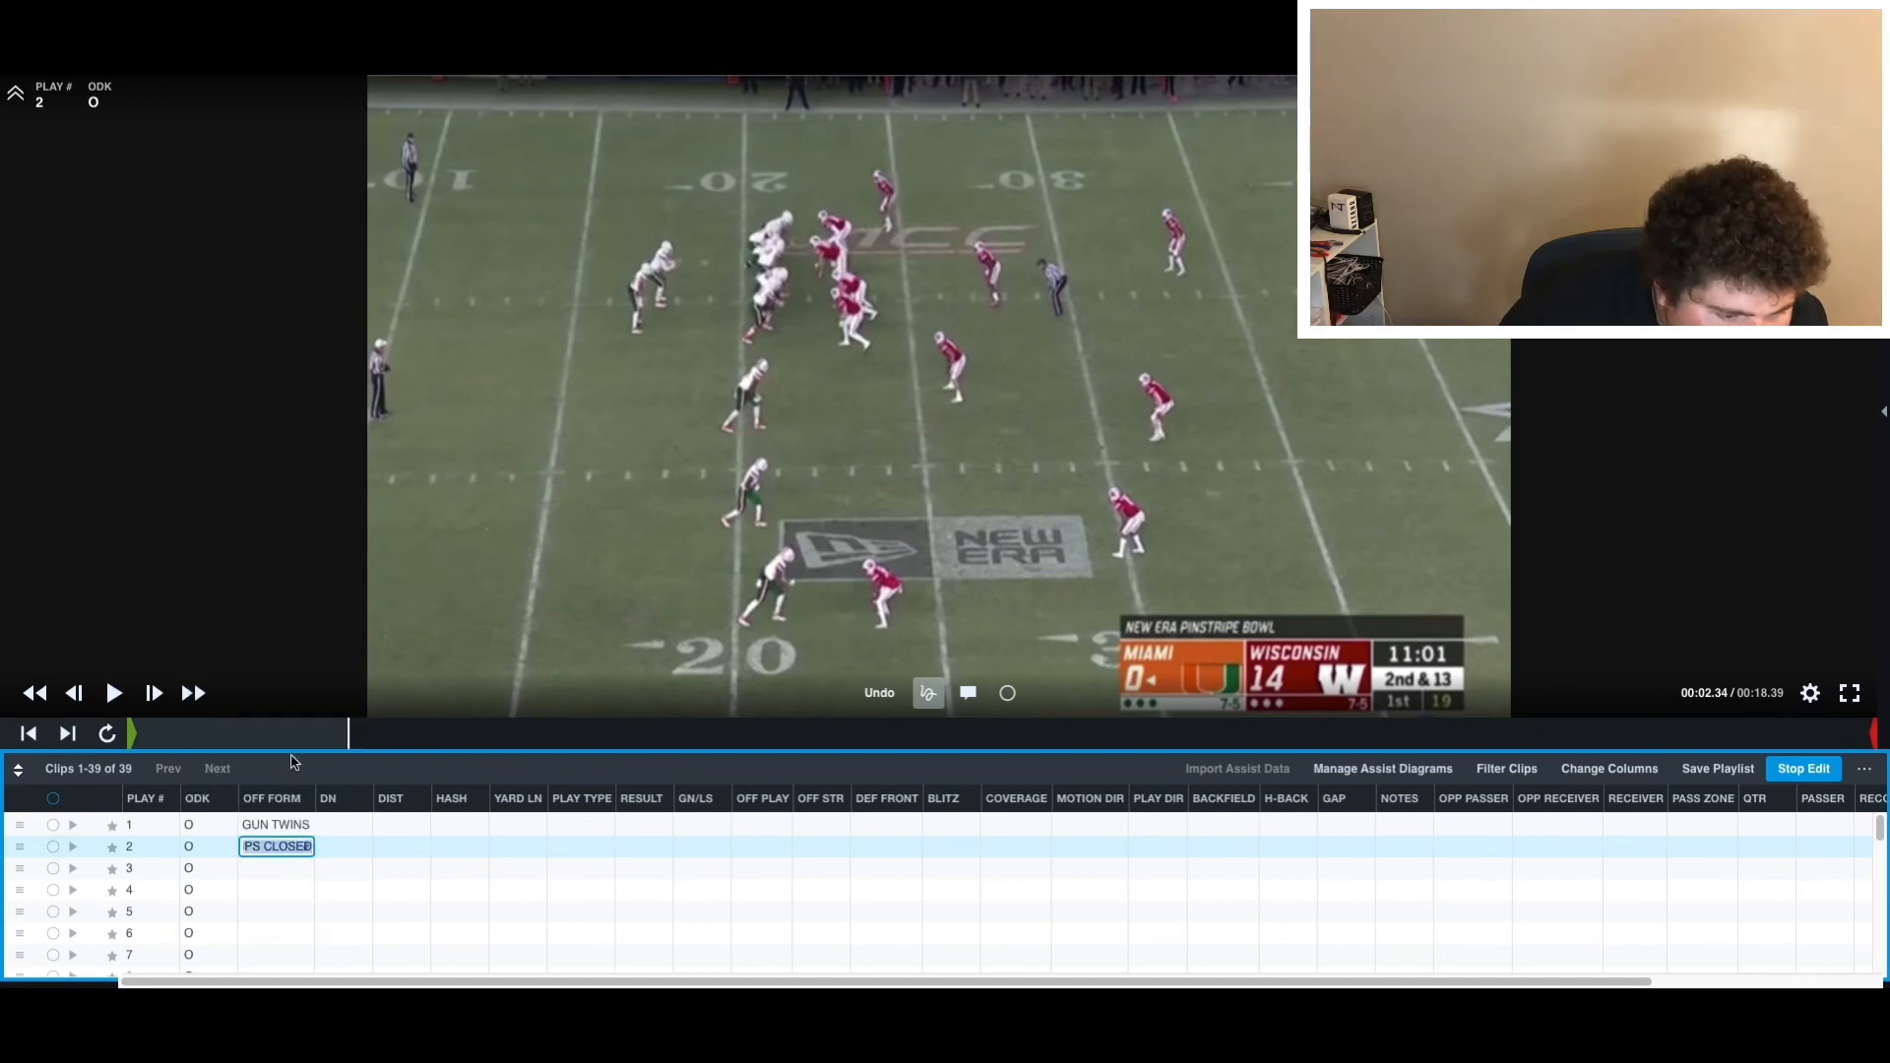
{"action": "key", "text": "Return"}
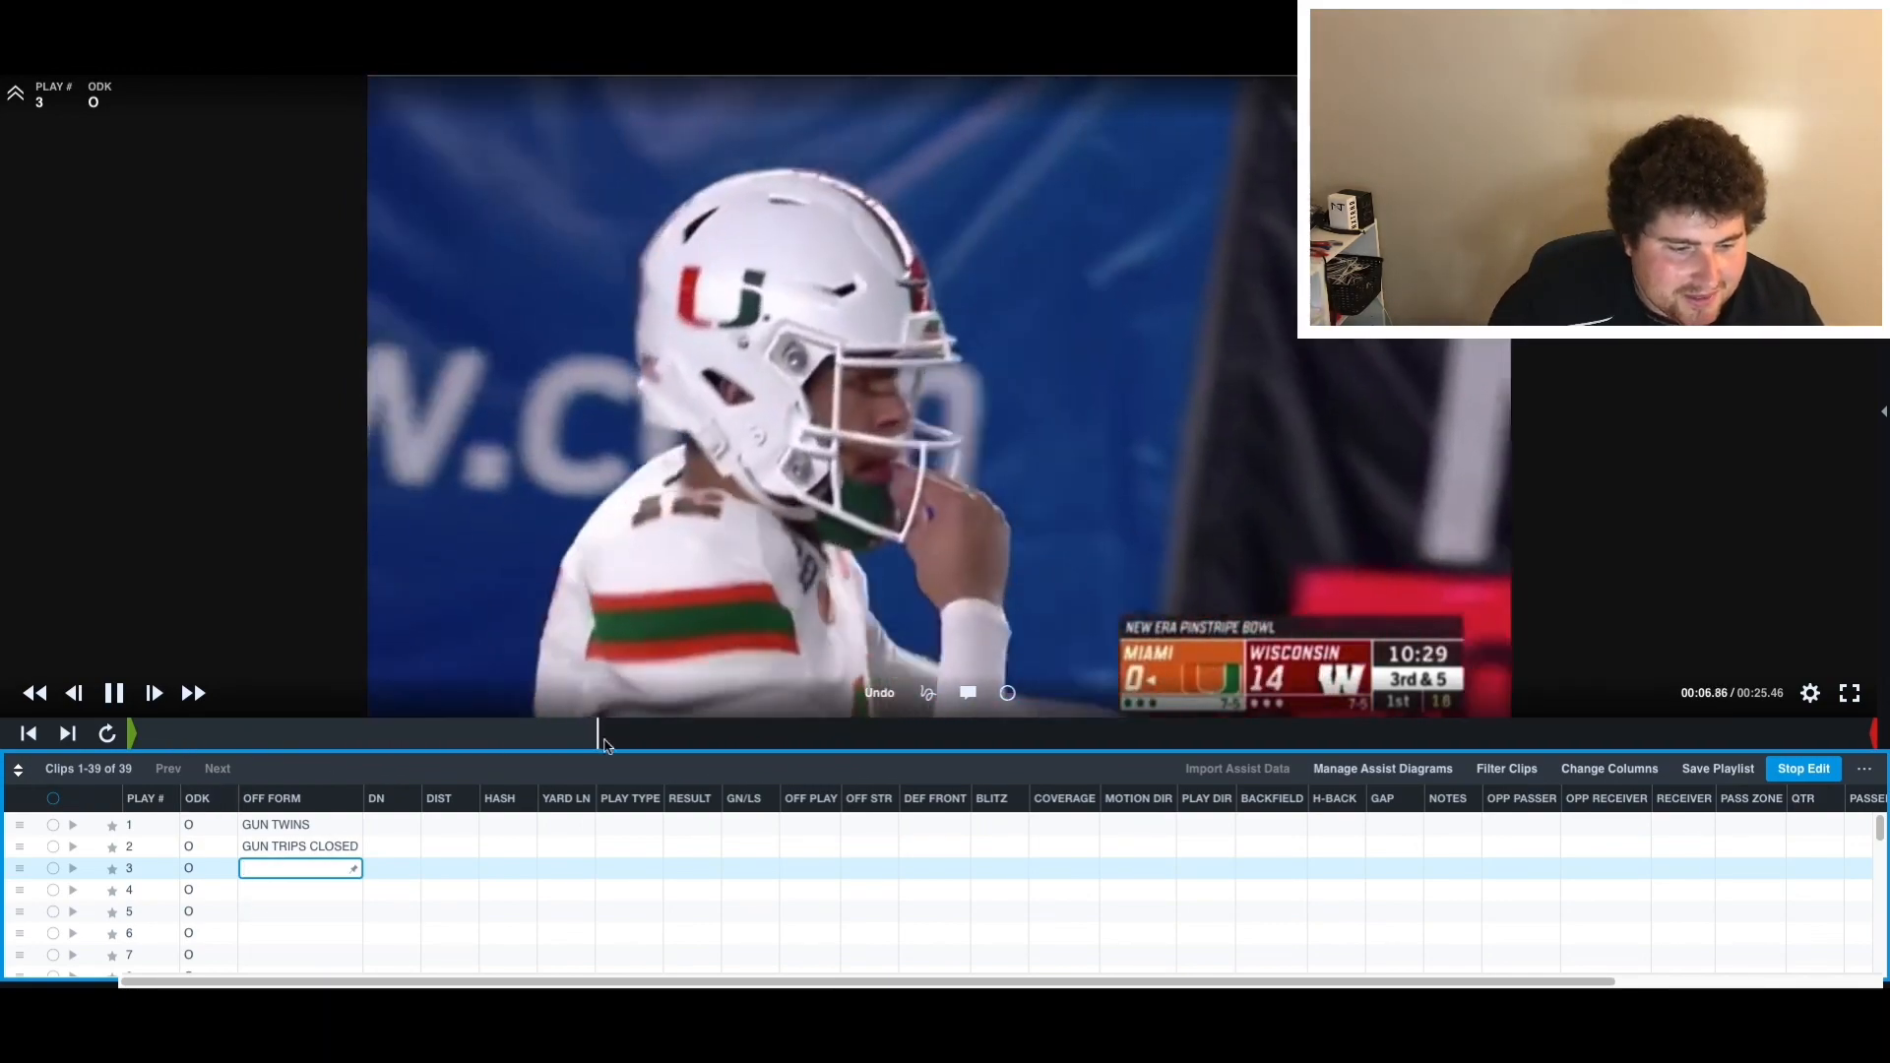
- Find play 3's pre-snap alignment and set its offensive formation to GUN TRIPS CLOSED
{"action": "left_click_drag", "start_coordinate": [602, 736], "coordinate": [784, 740]}
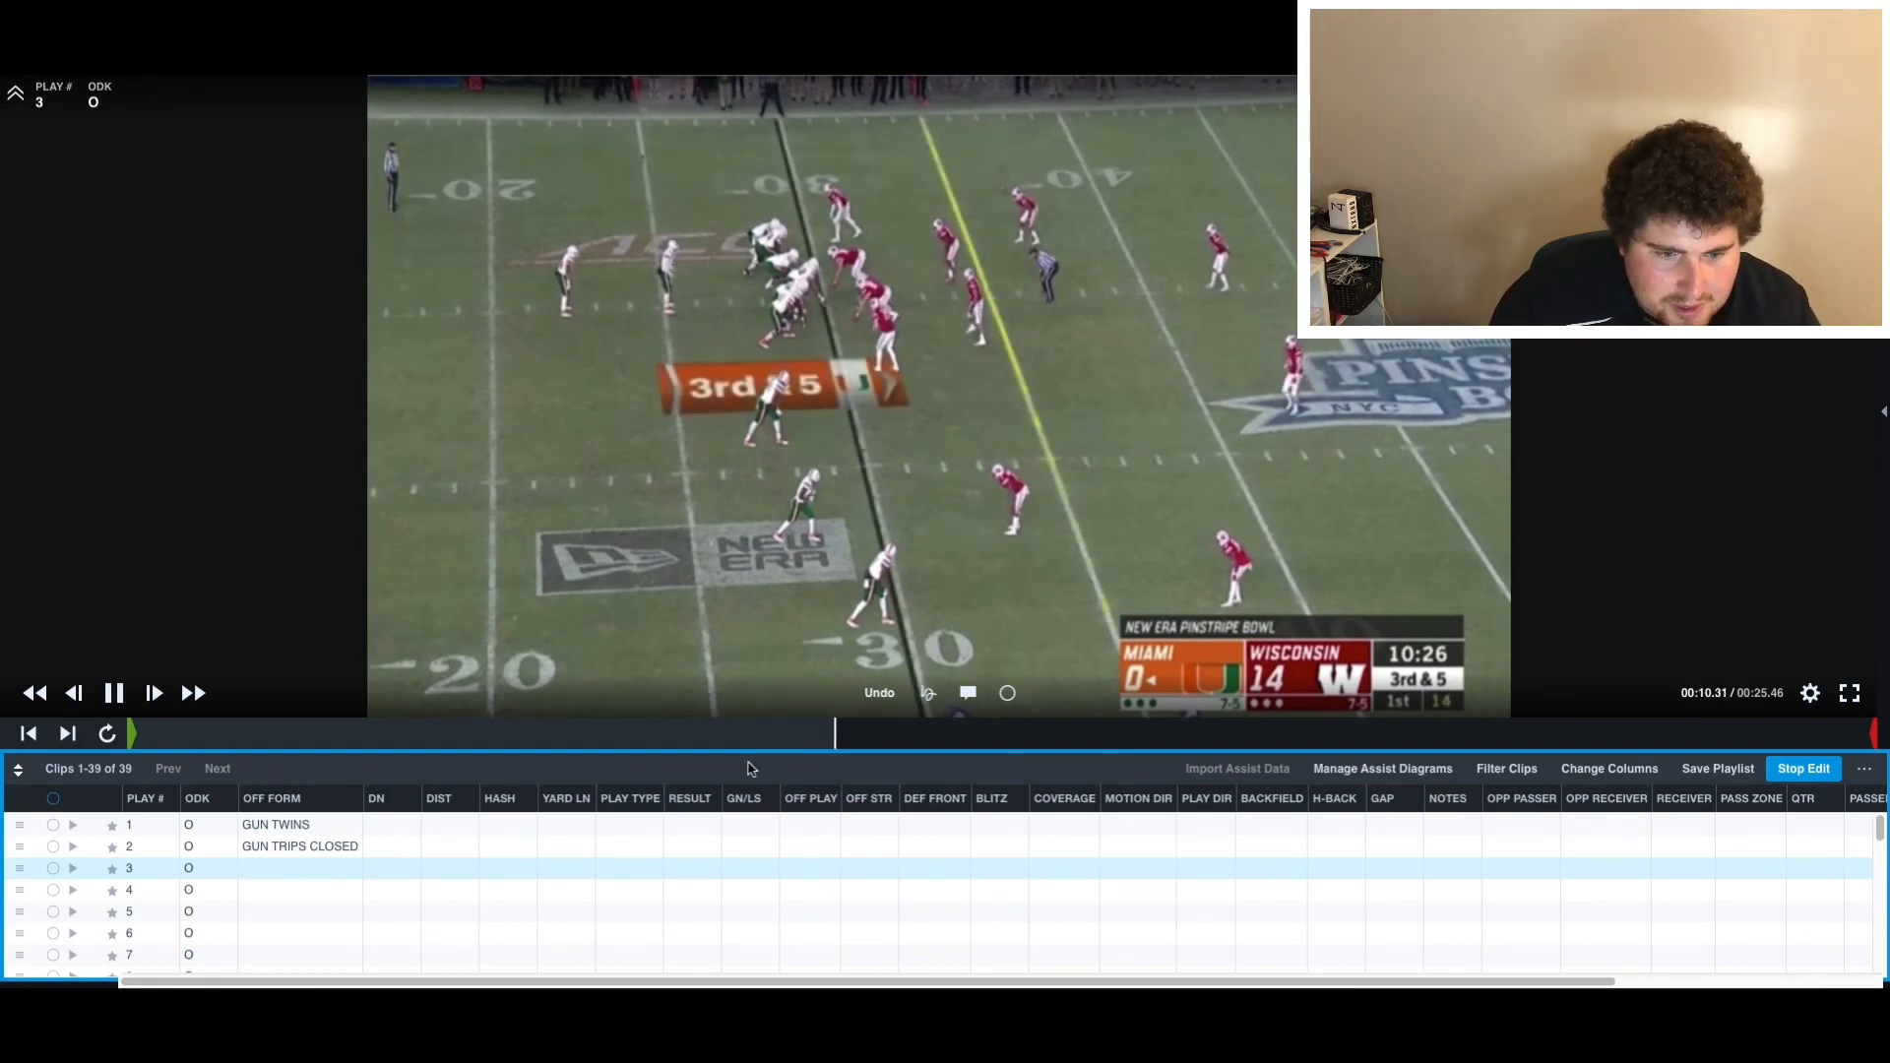
{"action": "left_click", "coordinate": [284, 868]}
{"action": "type", "text": "GUN TWI"}
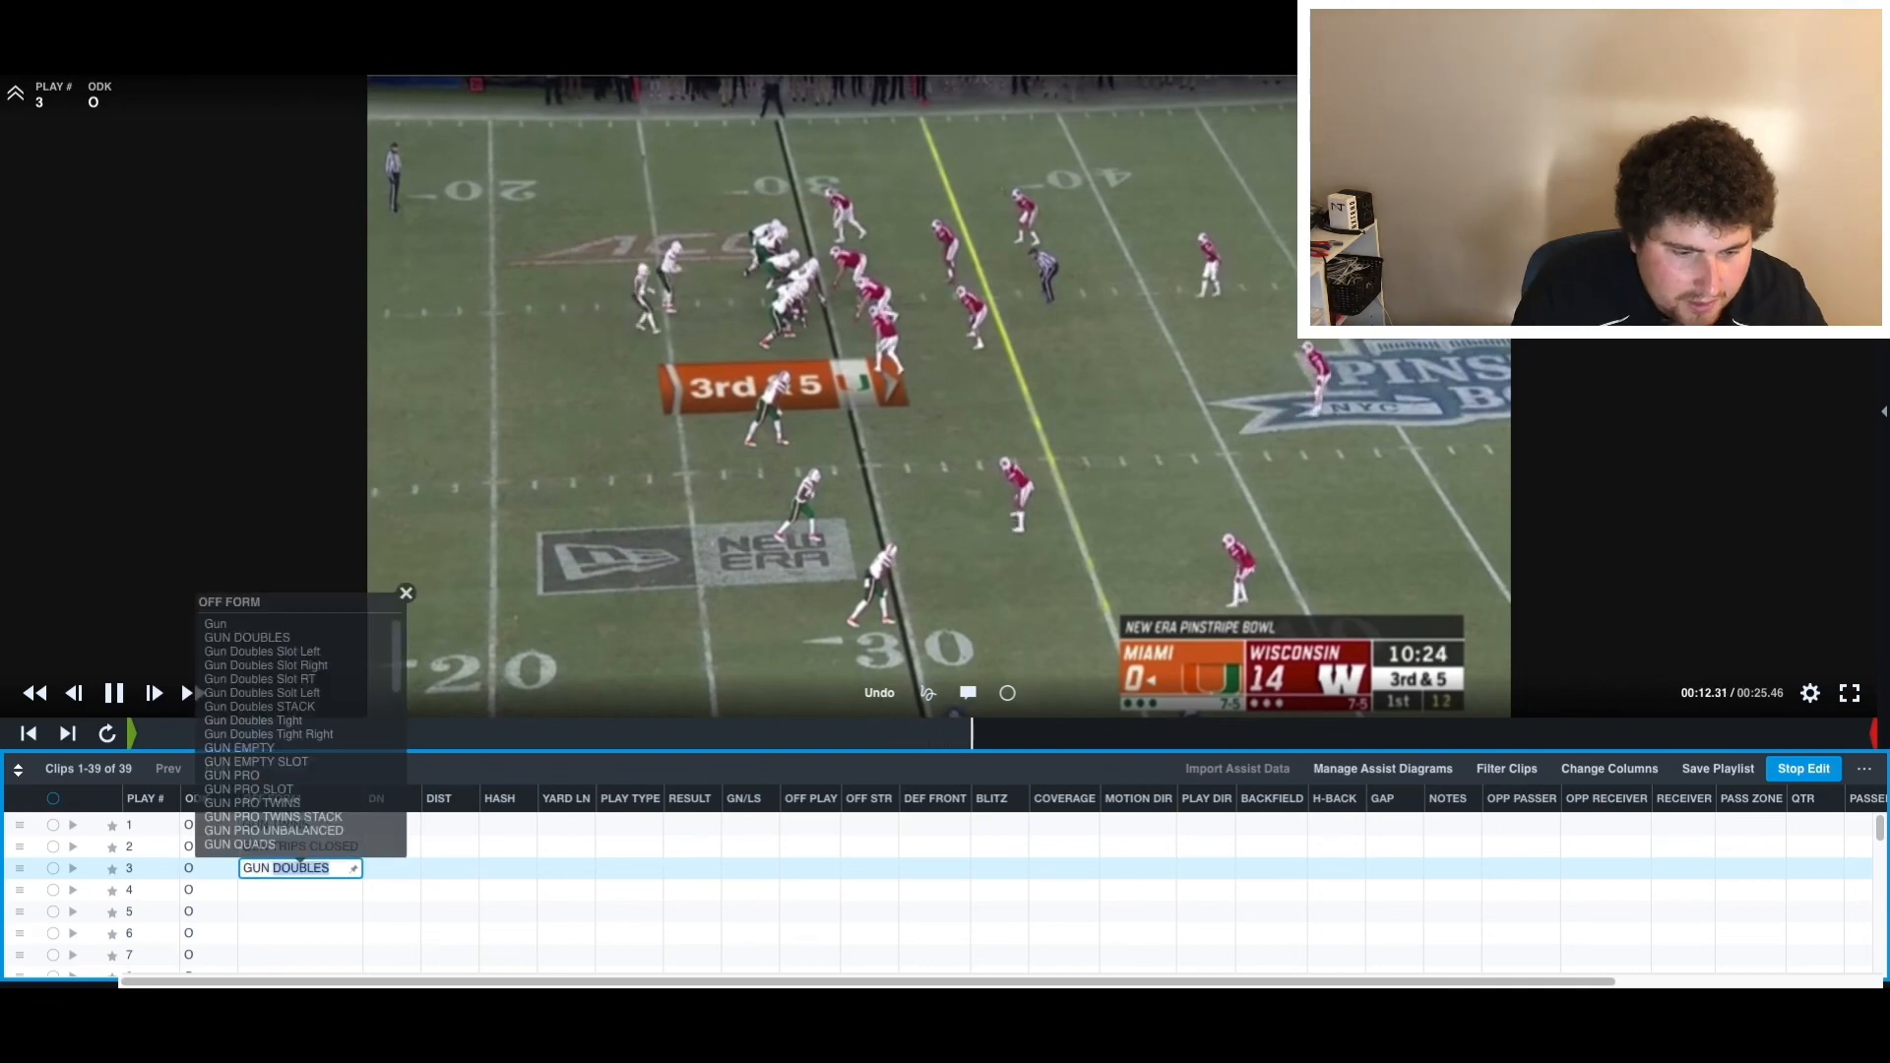
{"action": "key", "text": "BackSpace"}
{"action": "key", "text": "BackSpace"}
{"action": "key", "text": "BackSpace"}
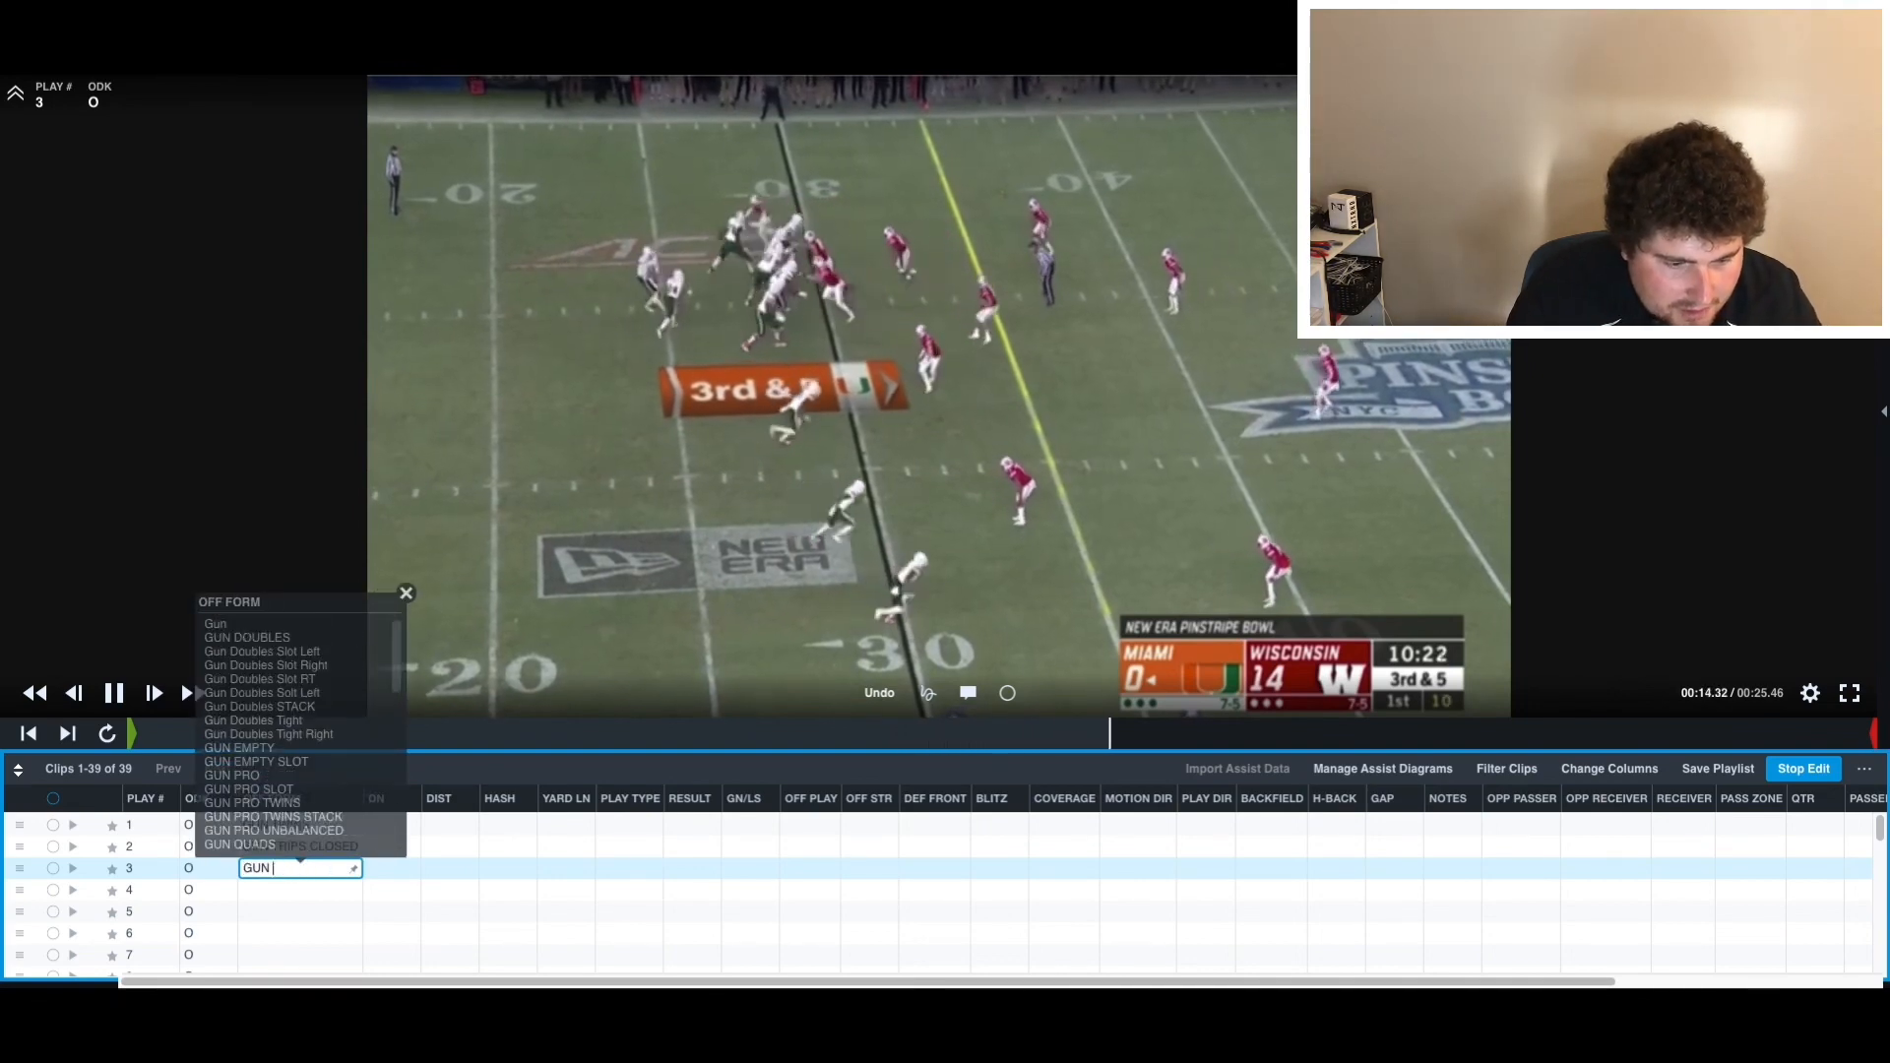
{"action": "type", "text": "TRIPS LEFT"}
{"action": "type", "text": "CLOSE"}
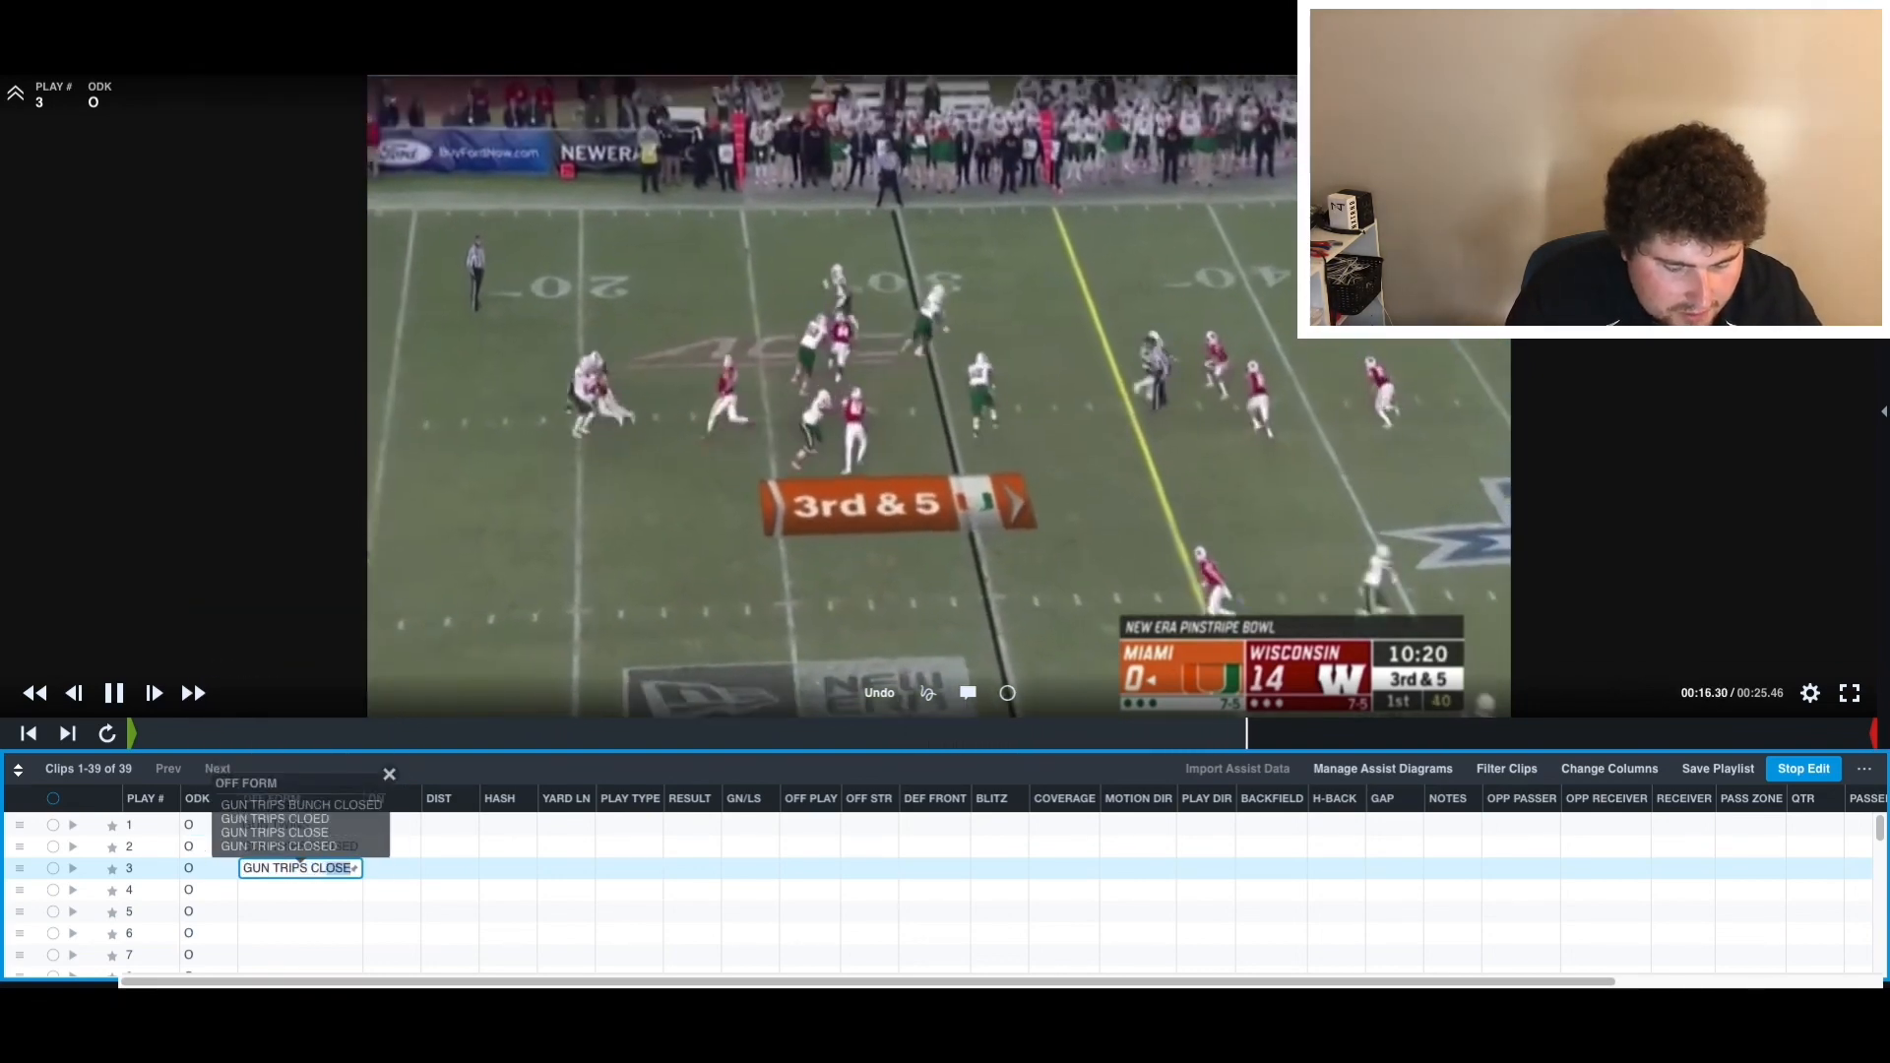
{"action": "left_click", "coordinate": [331, 846]}
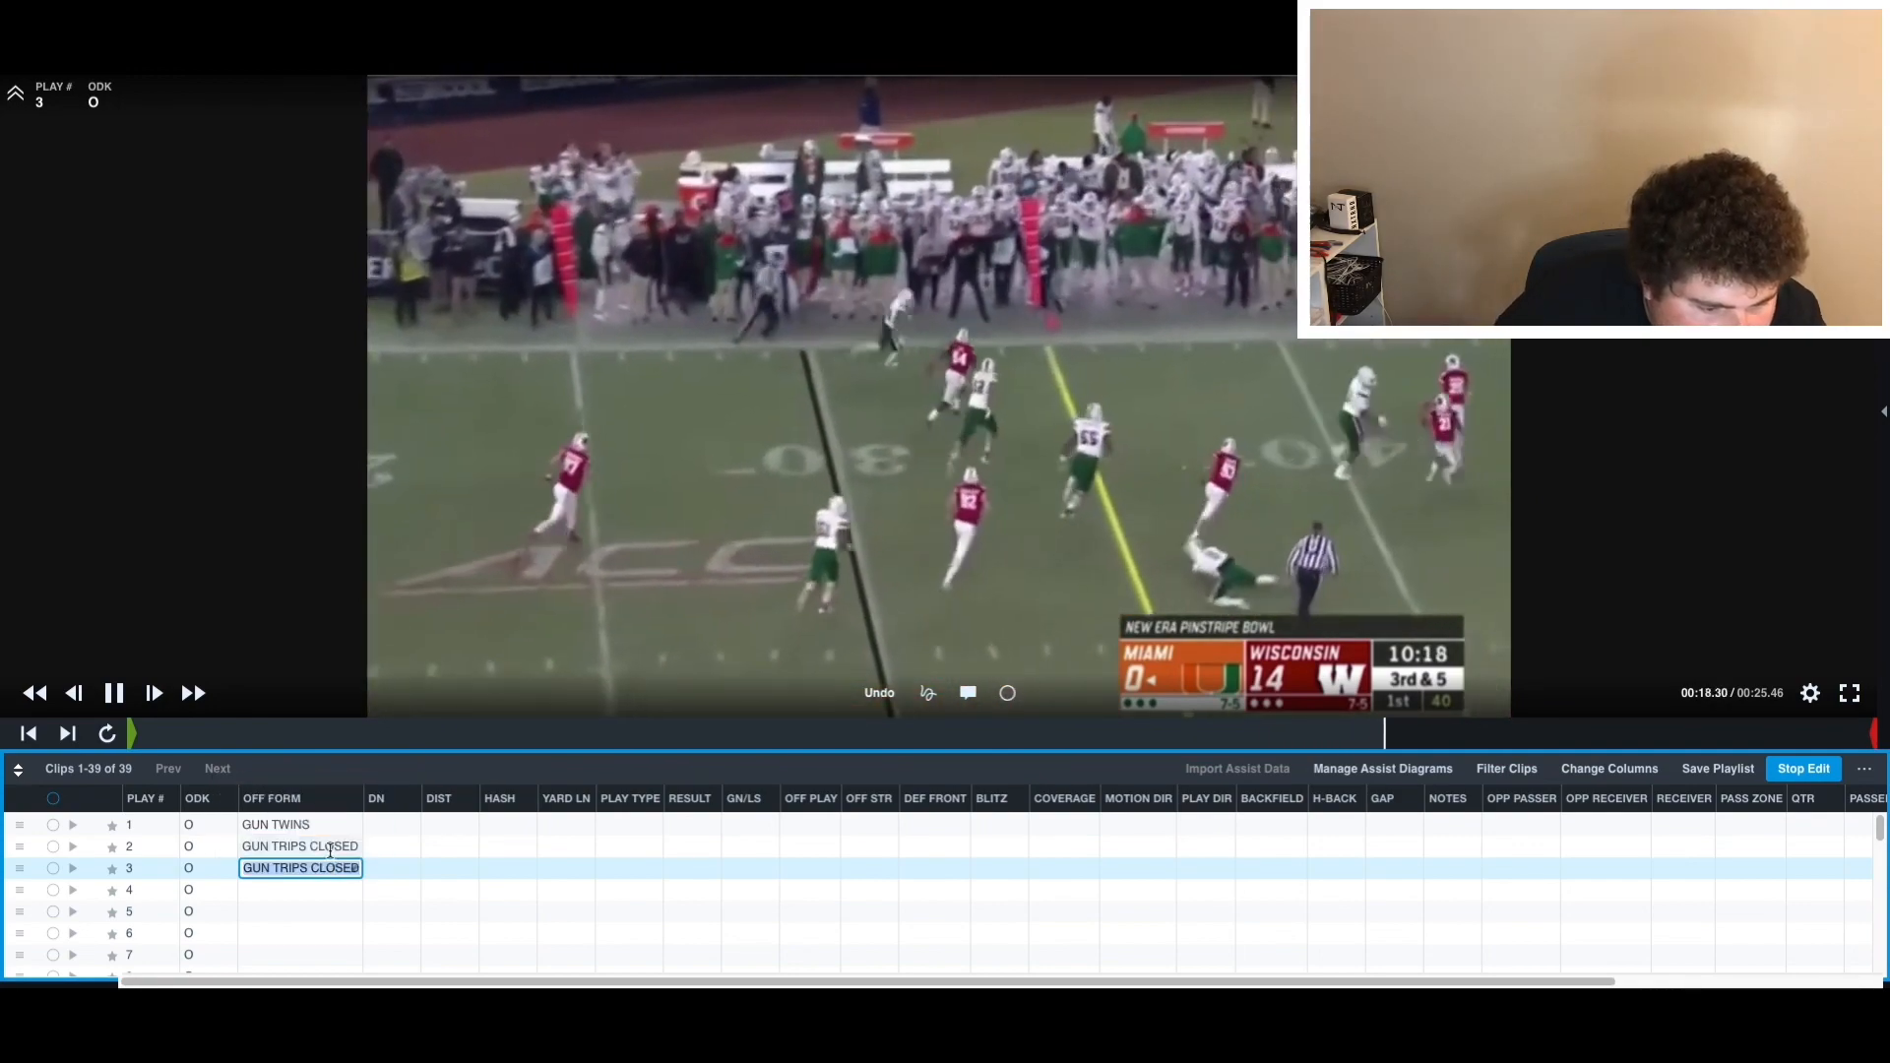
{"action": "key", "text": "Return"}
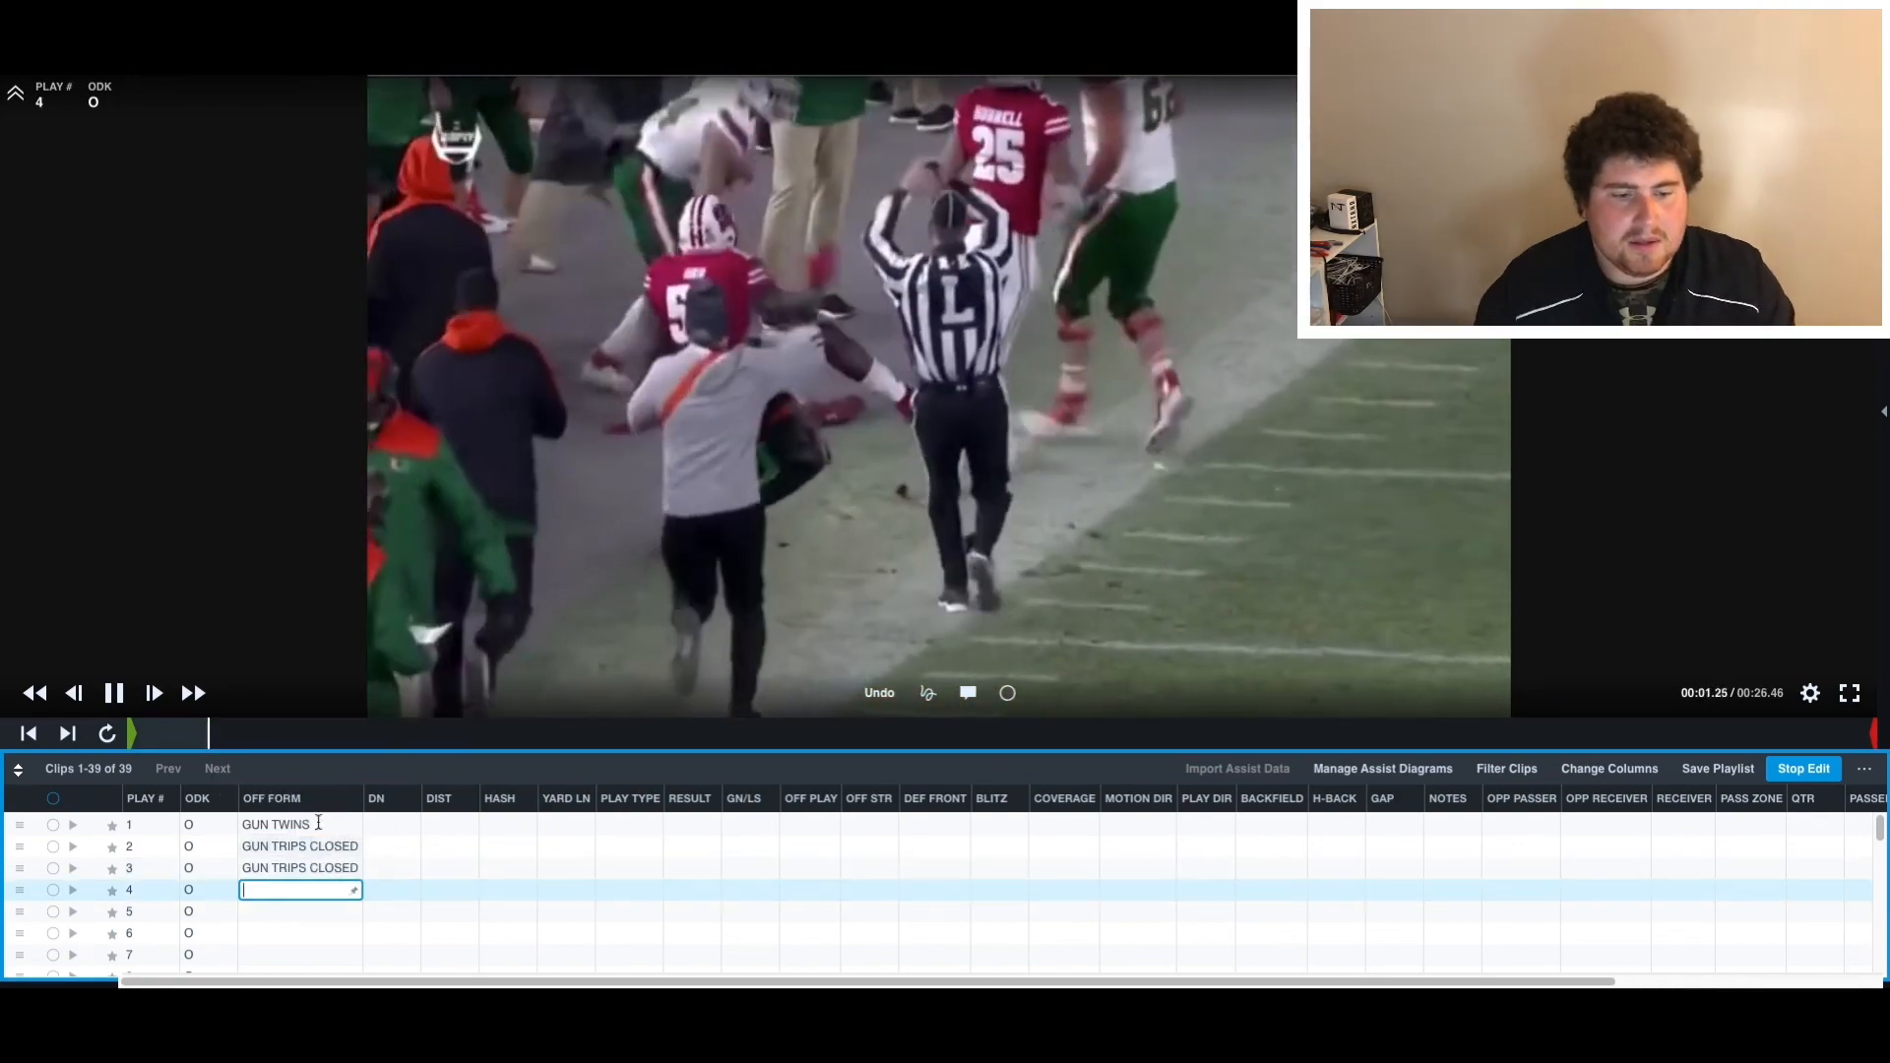
- Review play 4 through to its end and delete its clip from the playlist
{"action": "left_click_drag", "start_coordinate": [301, 745], "coordinate": [413, 741]}
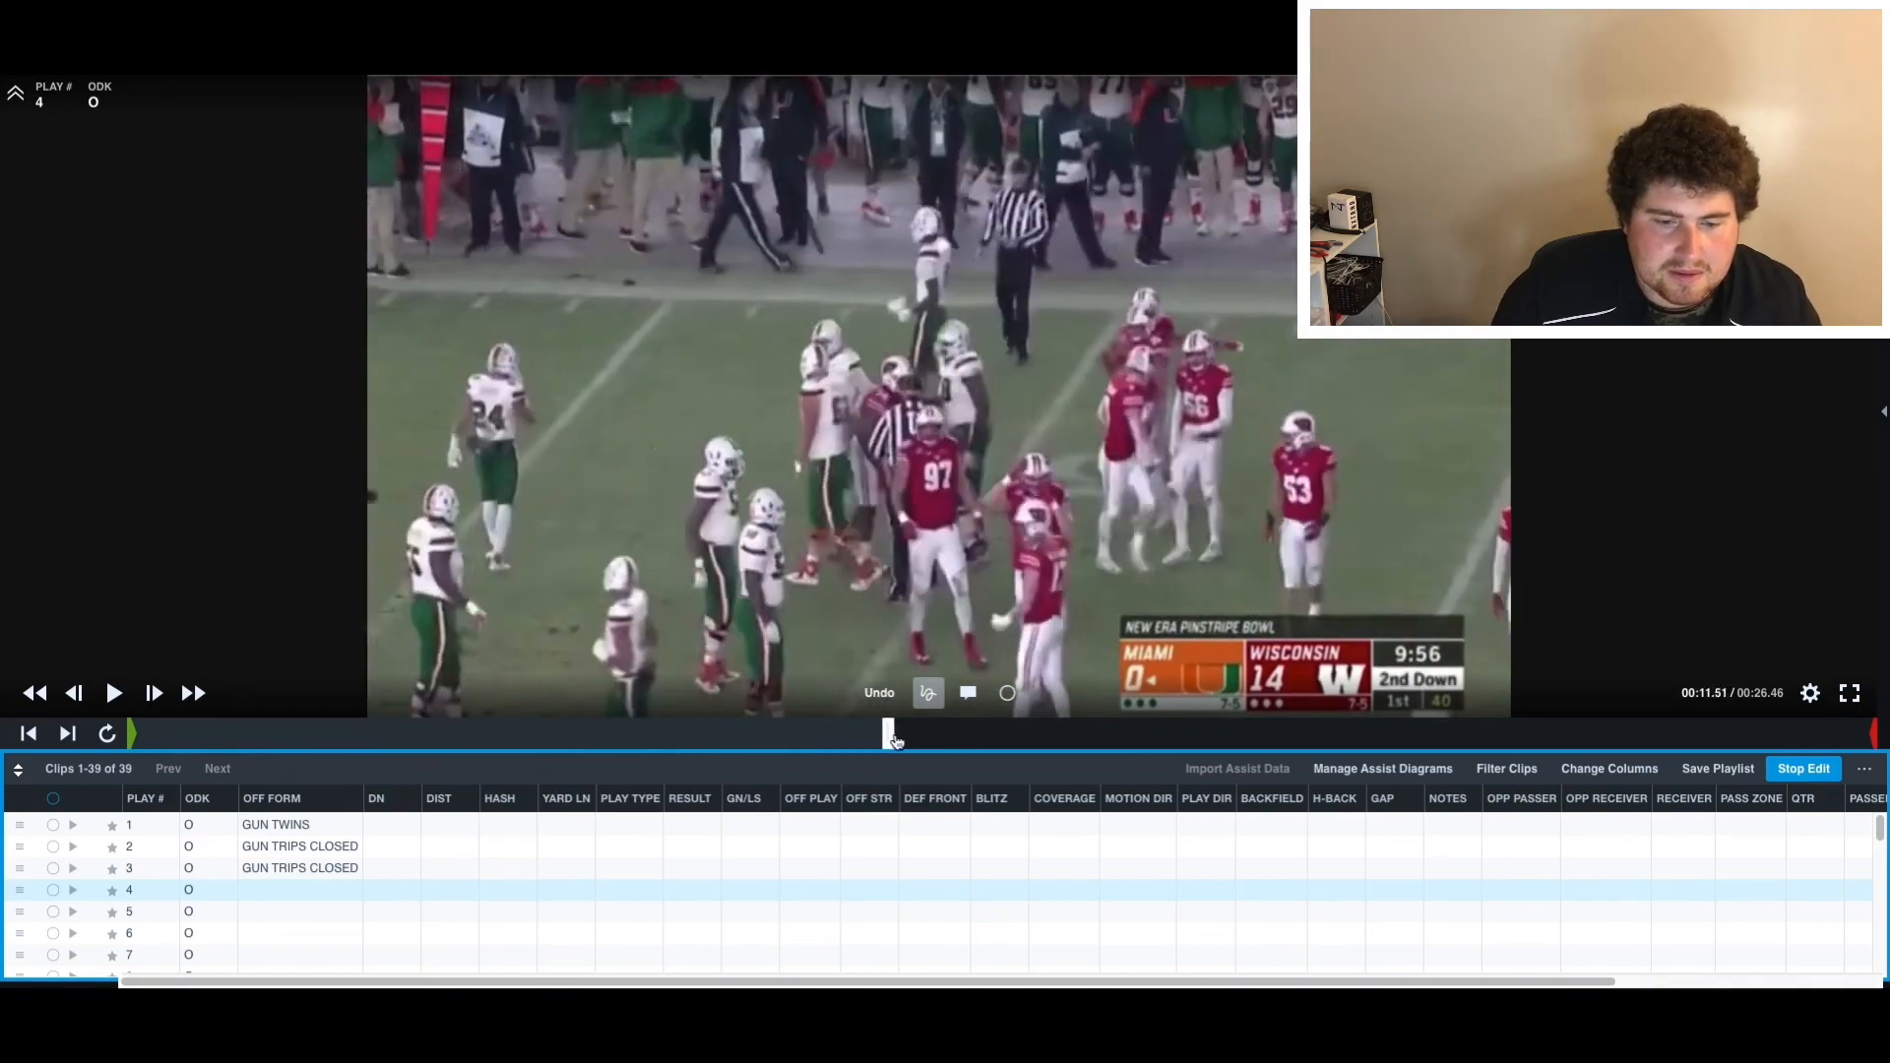
{"action": "left_click_drag", "start_coordinate": [1057, 738], "coordinate": [1391, 740]}
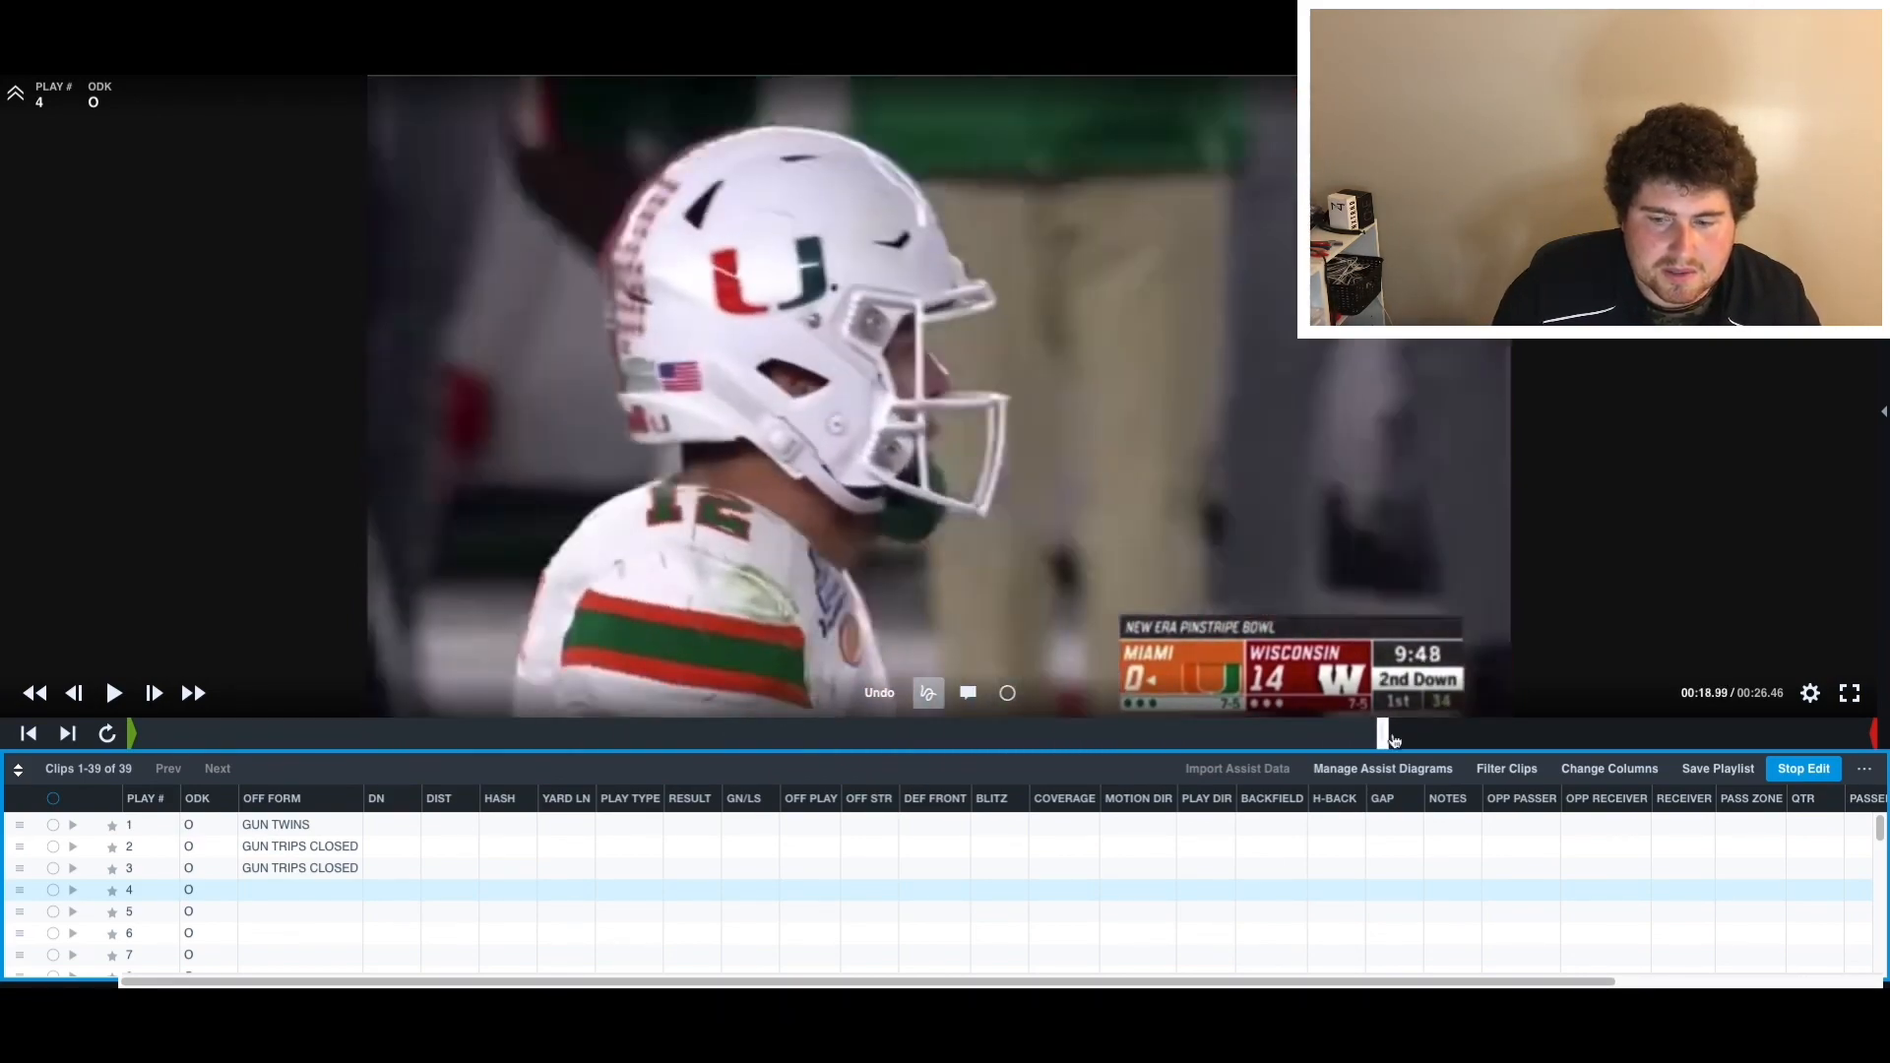
{"action": "left_click_drag", "start_coordinate": [1519, 738], "coordinate": [1868, 736]}
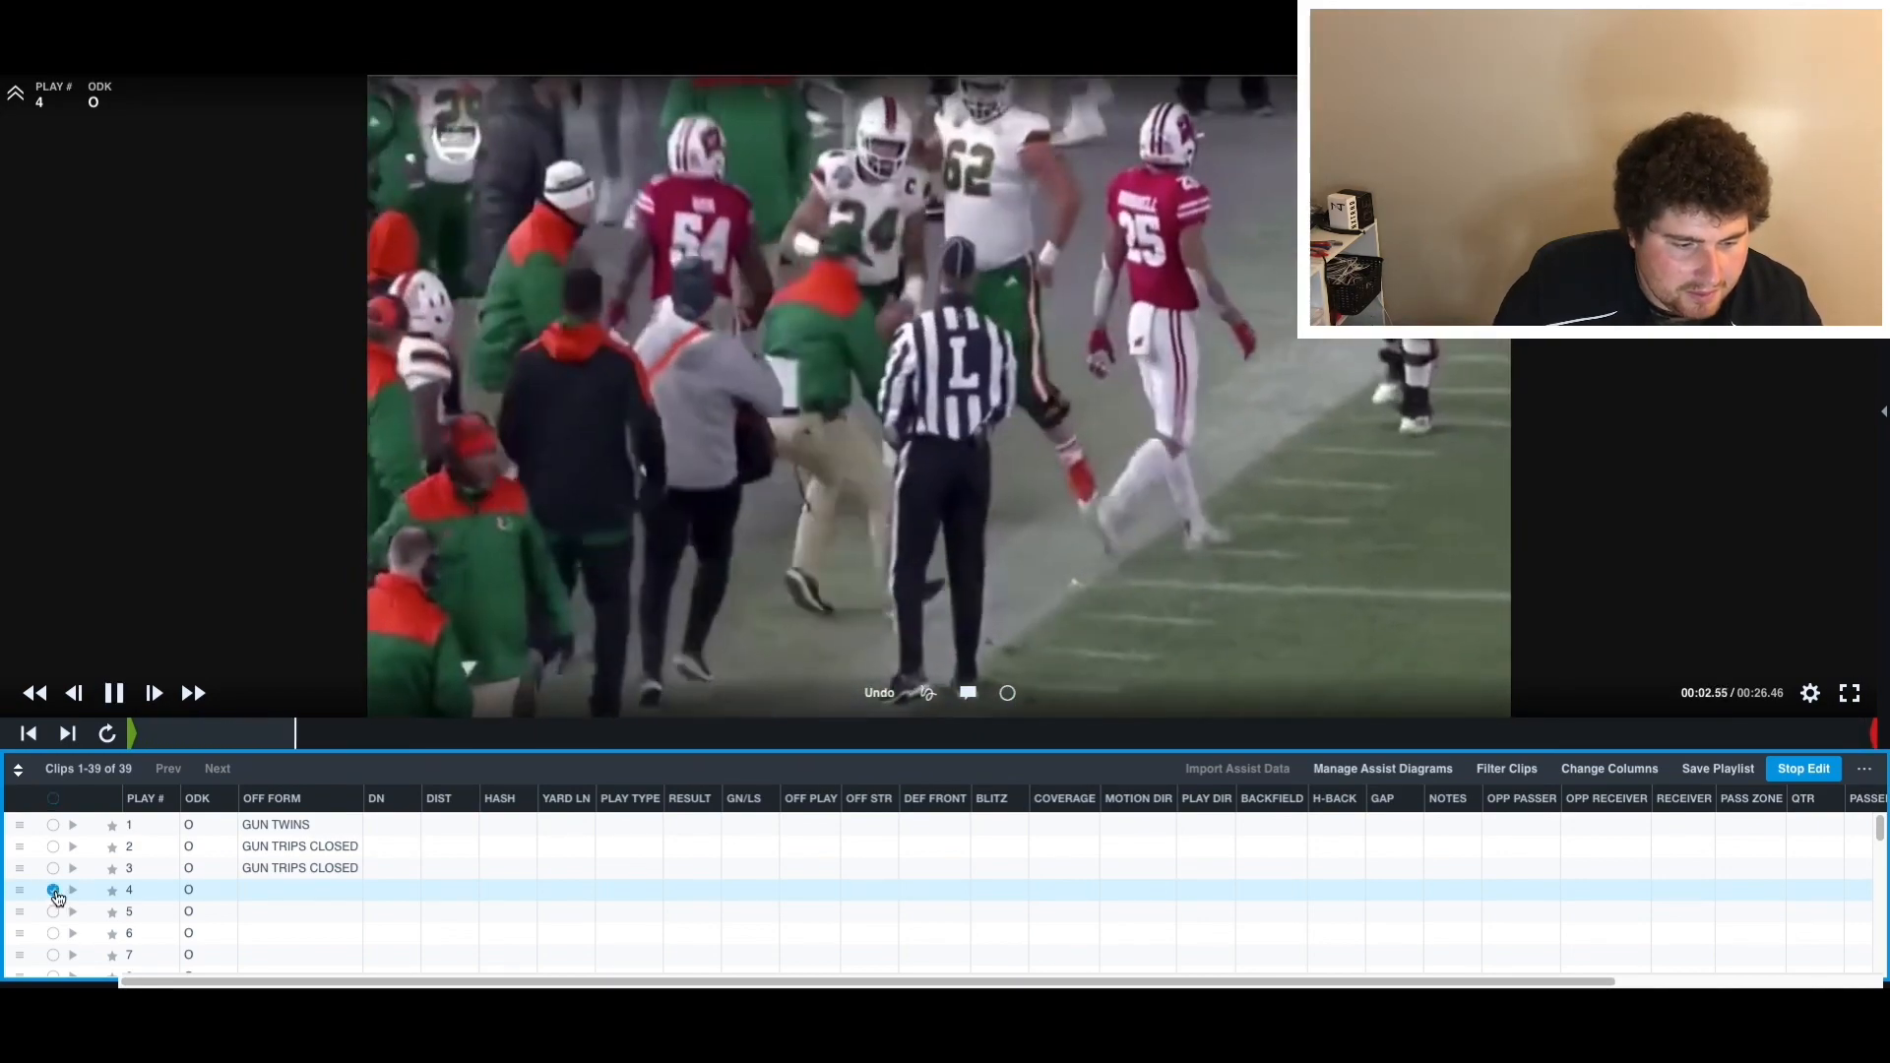
{"action": "left_click_drag", "start_coordinate": [56, 896], "coordinate": [69, 897]}
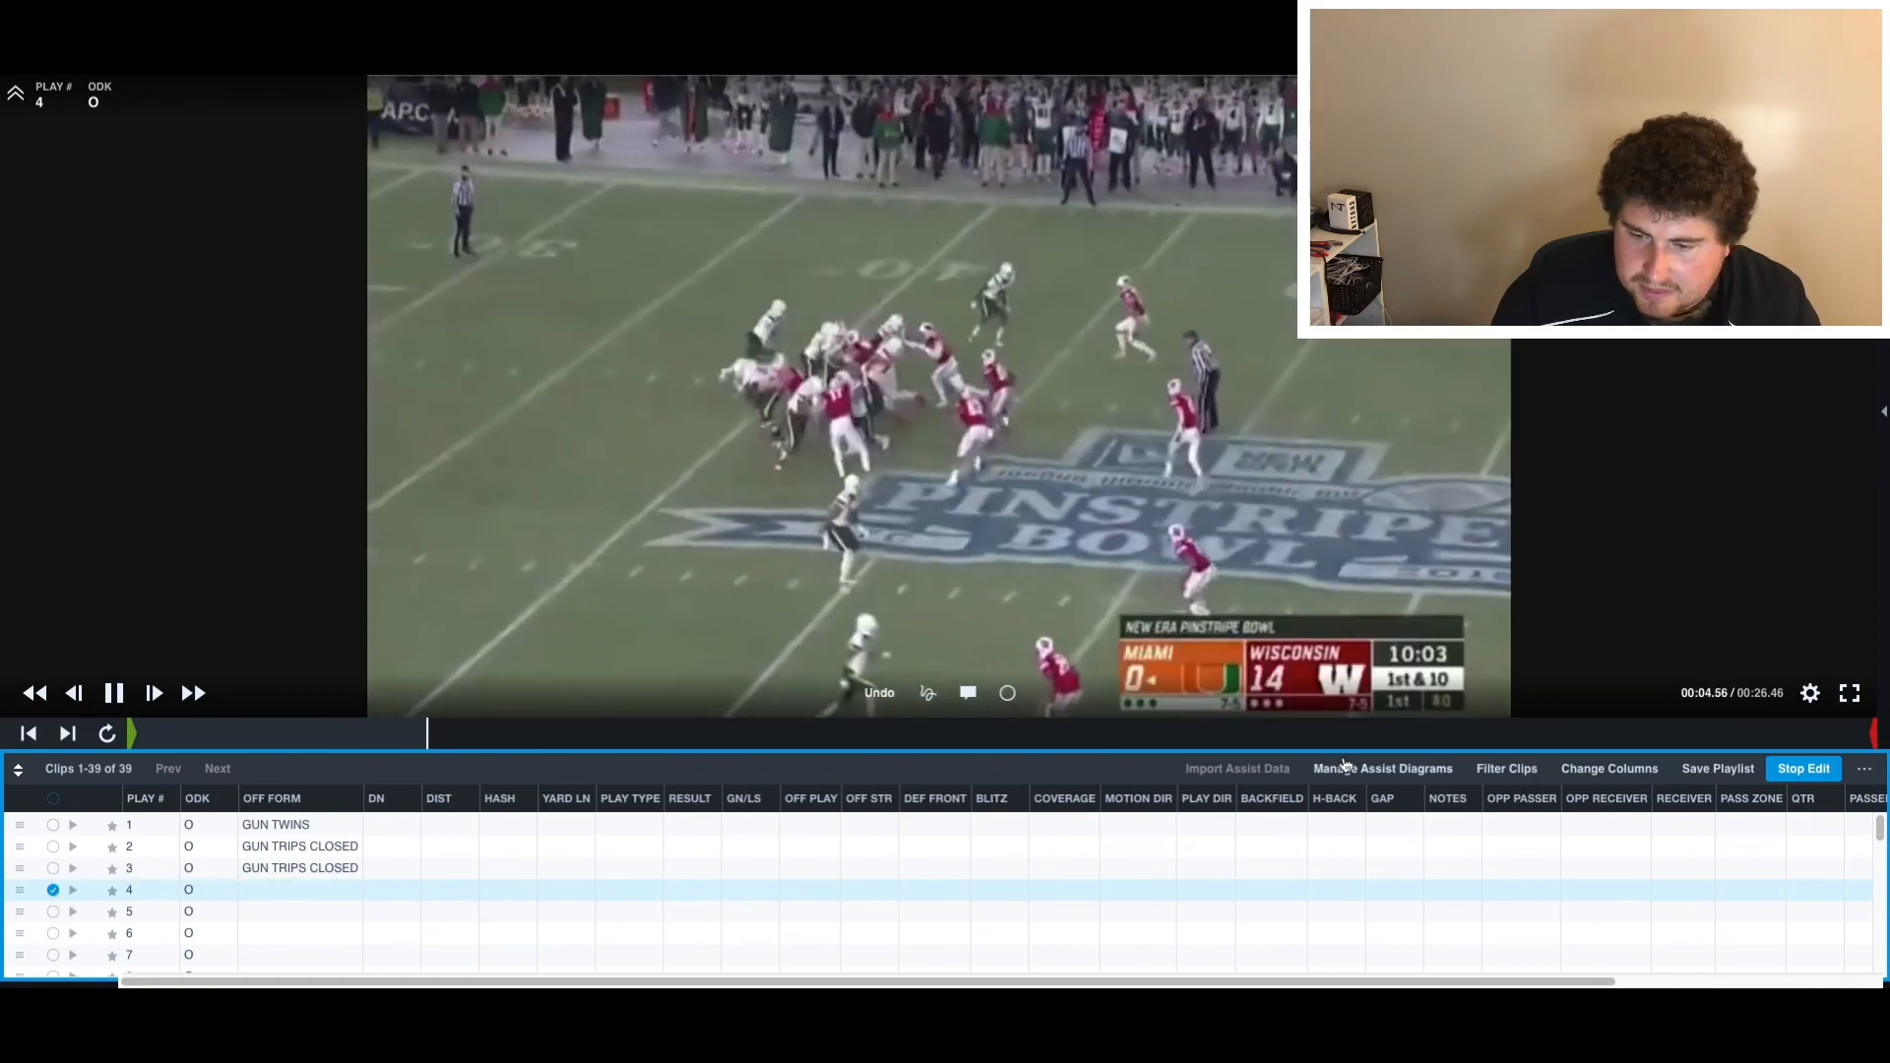
{"action": "left_click", "coordinate": [1867, 771]}
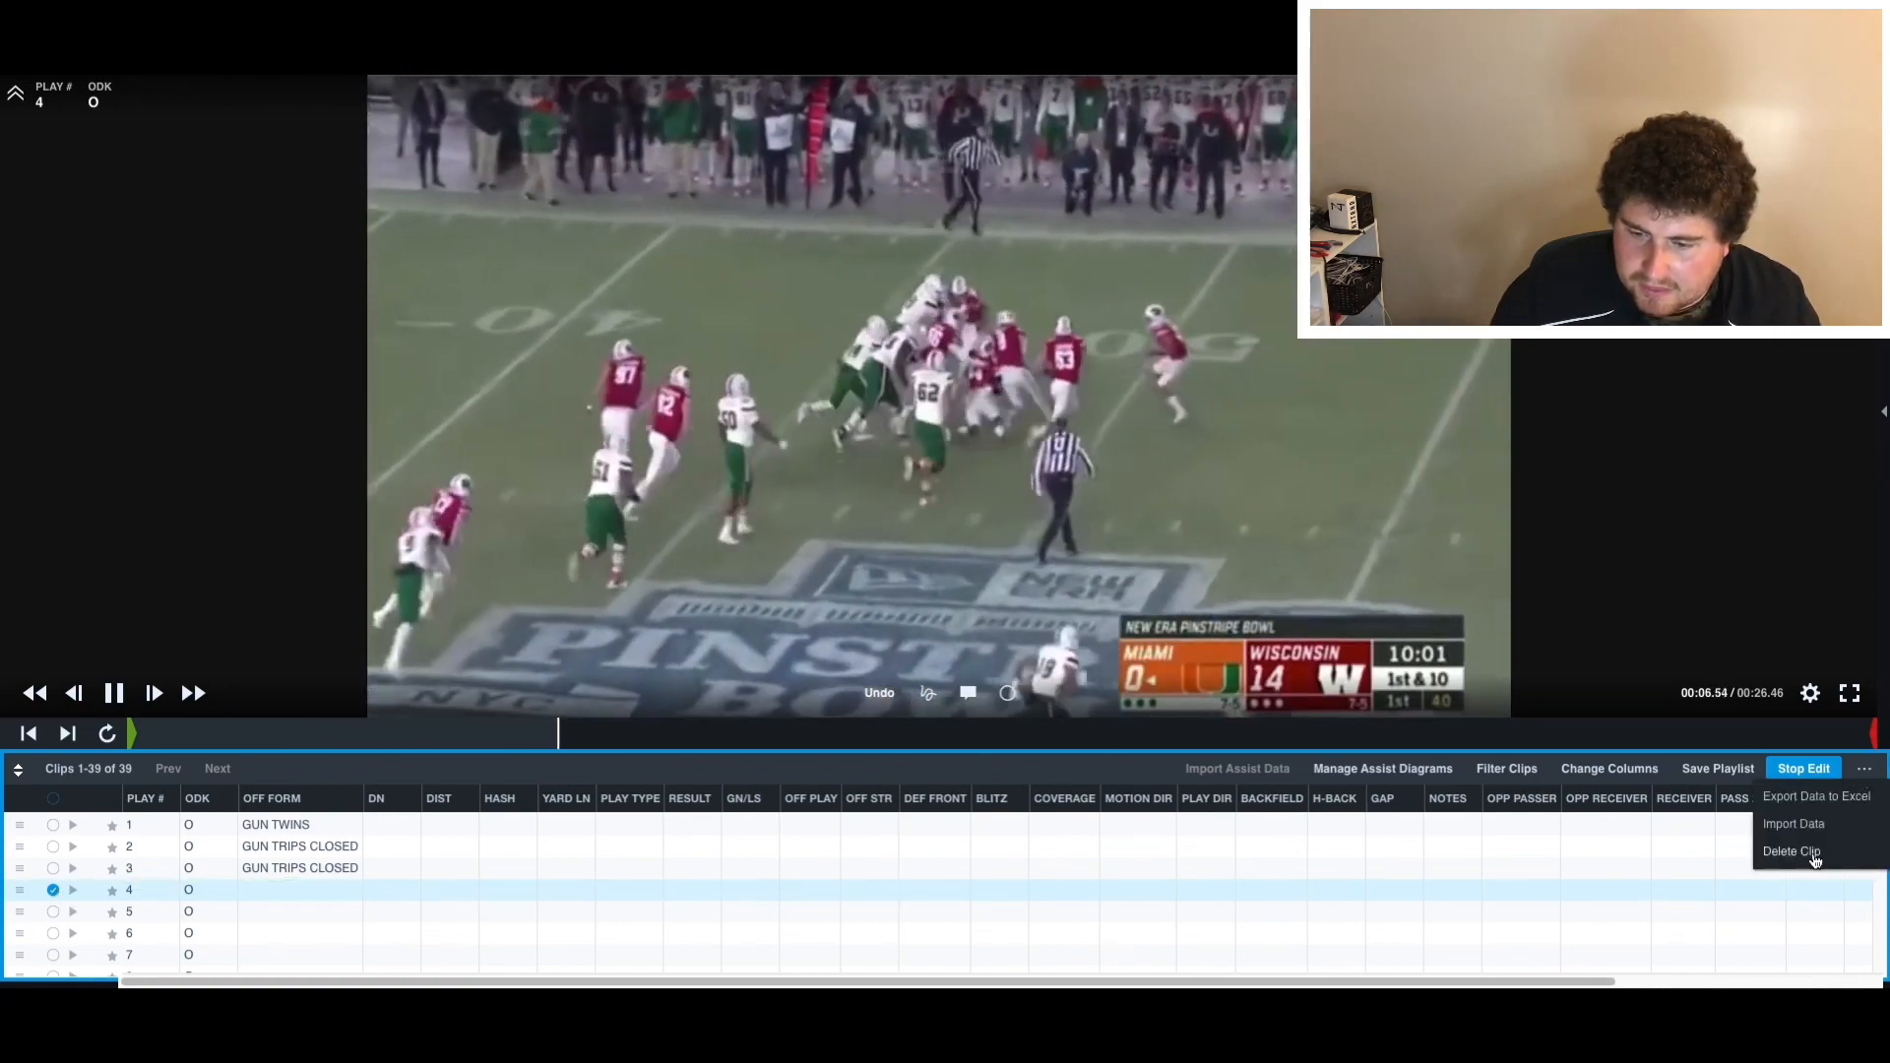
{"action": "left_click", "coordinate": [1817, 859]}
{"action": "left_click", "coordinate": [1001, 537]}
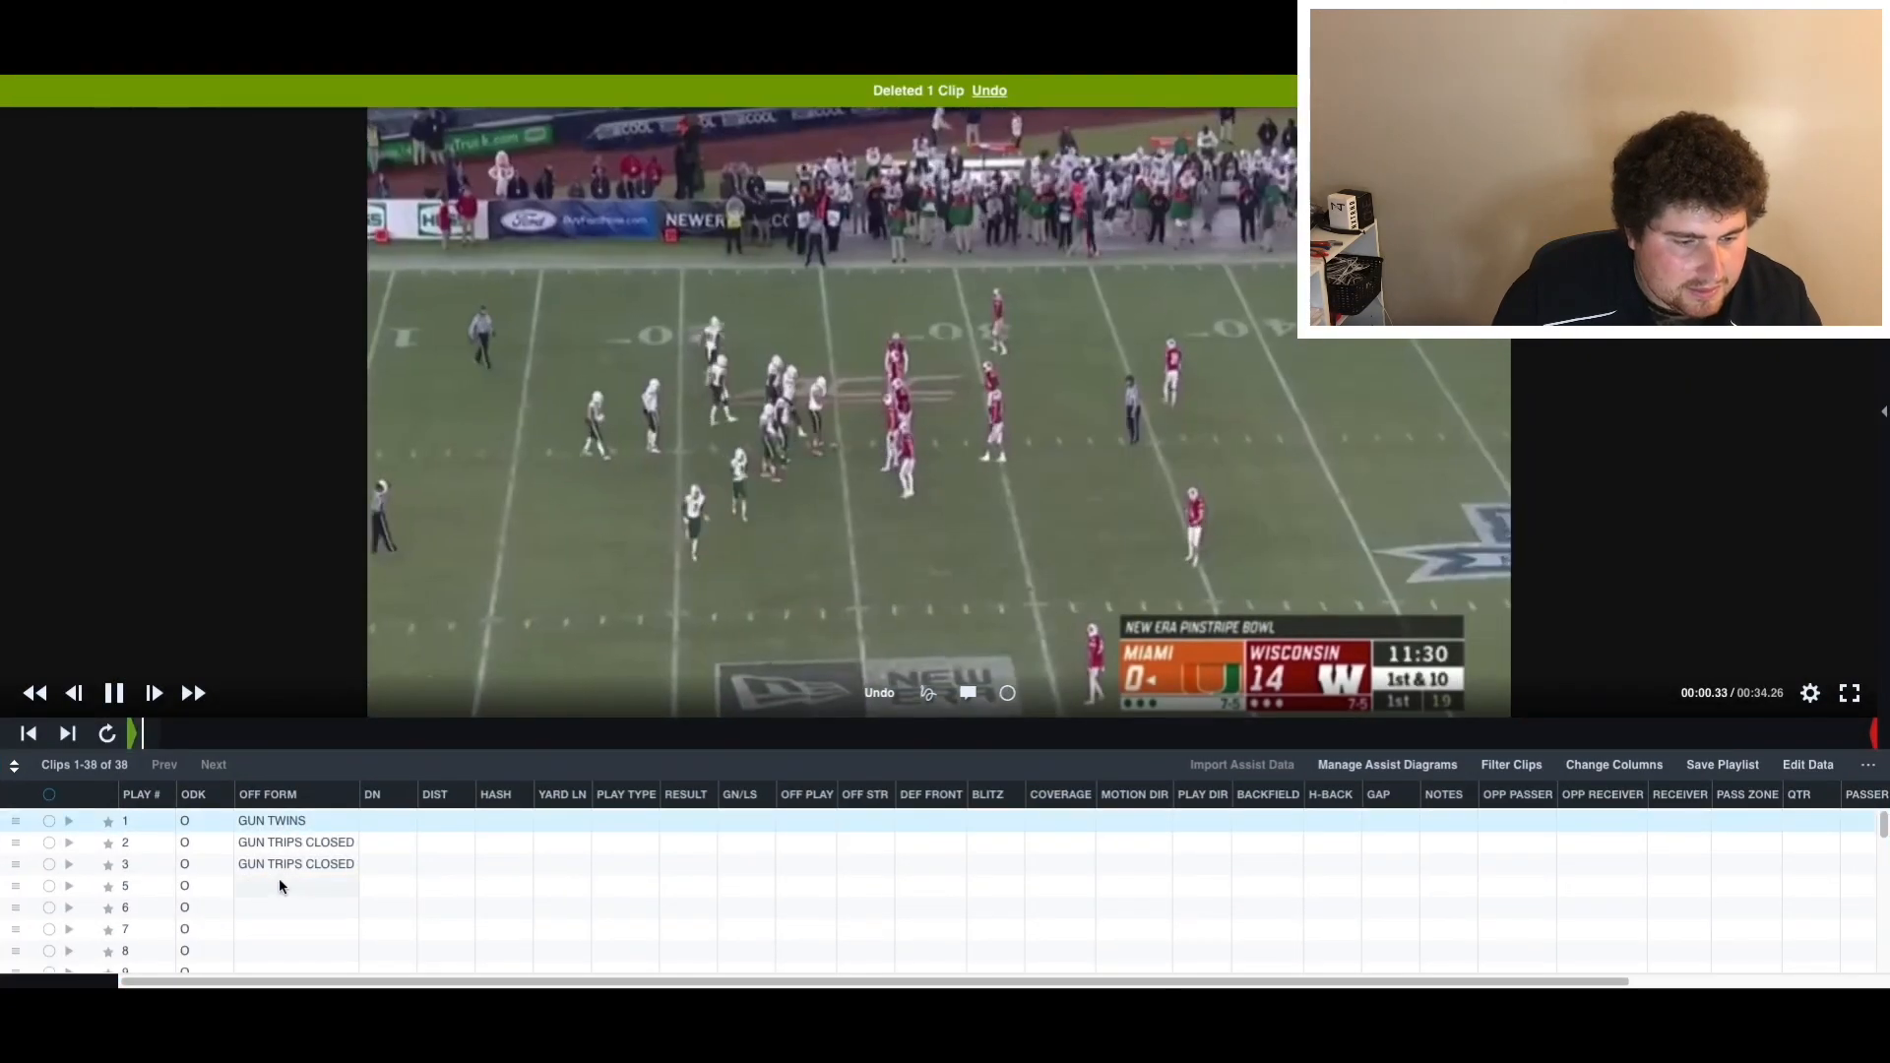
- Open play 5 and examine its alignment and snap, leaving the clip paused at the pre-snap look
{"action": "left_click", "coordinate": [280, 886]}
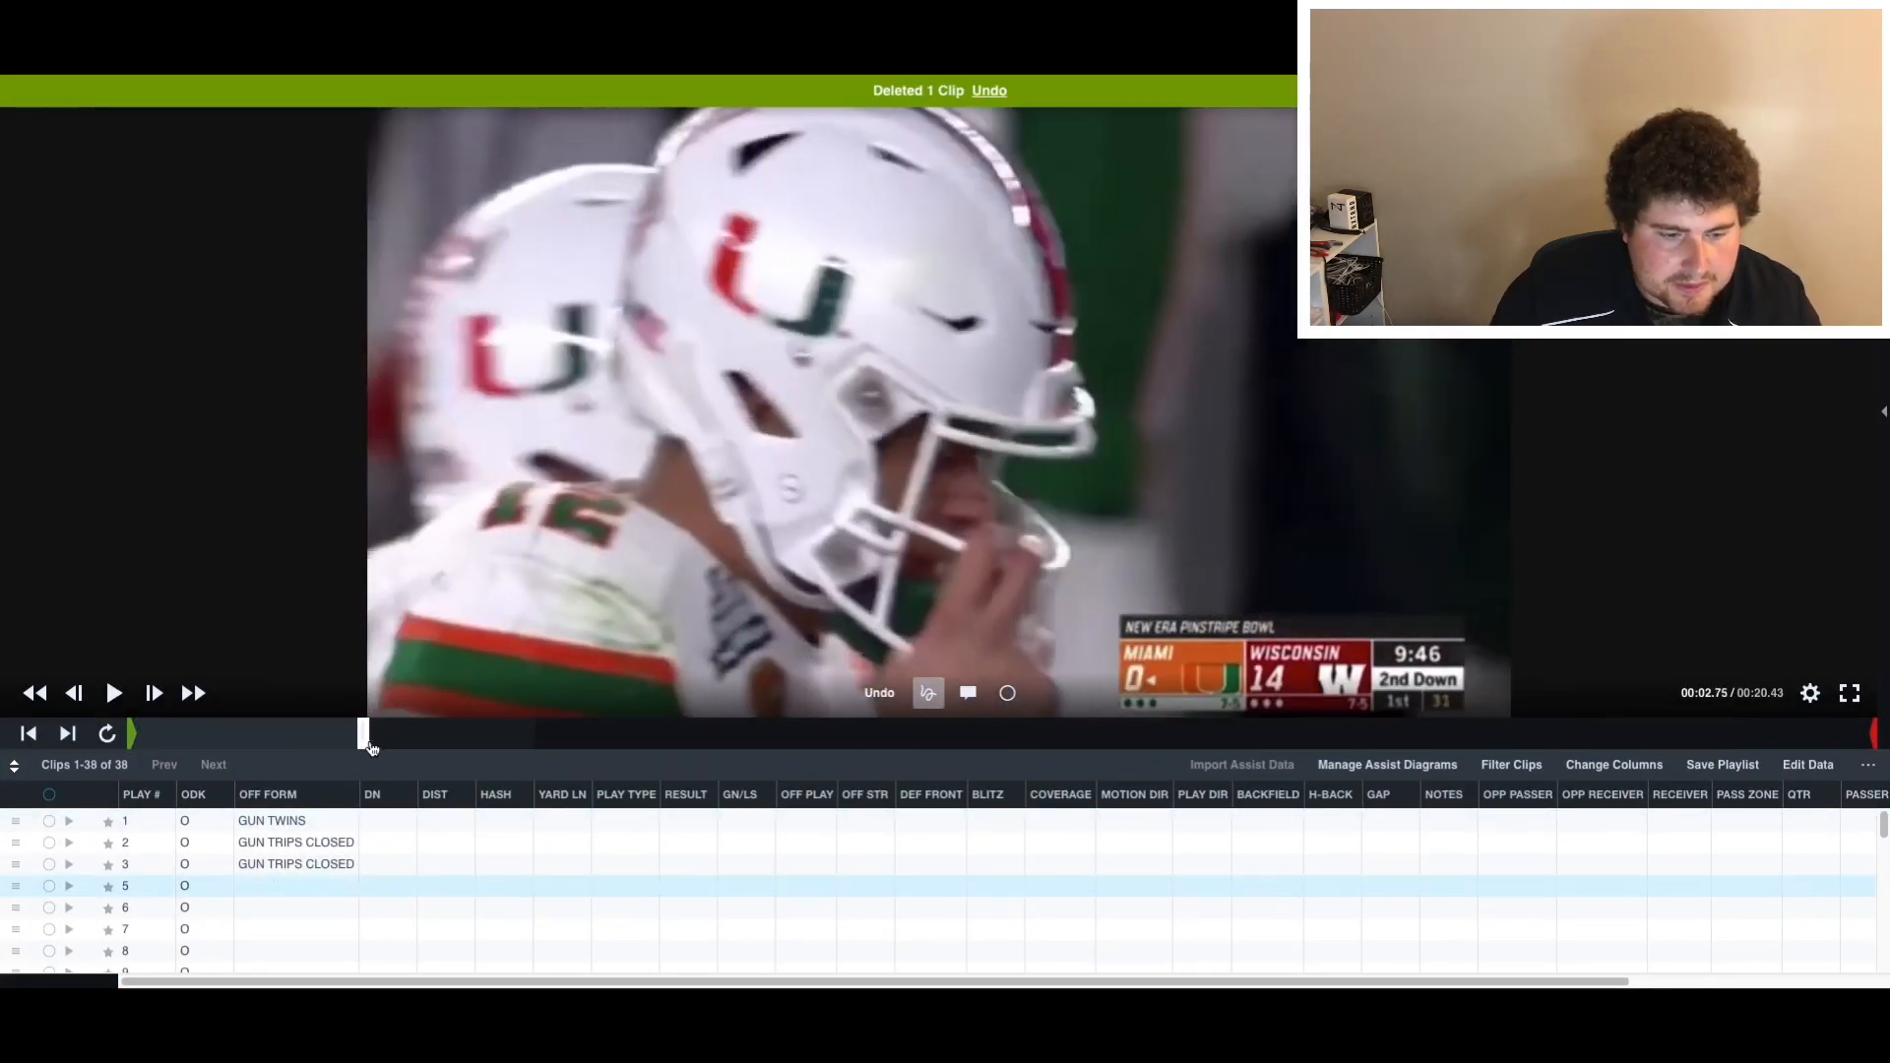
{"action": "left_click", "coordinate": [598, 744]}
{"action": "left_click_drag", "start_coordinate": [608, 742], "coordinate": [810, 751]}
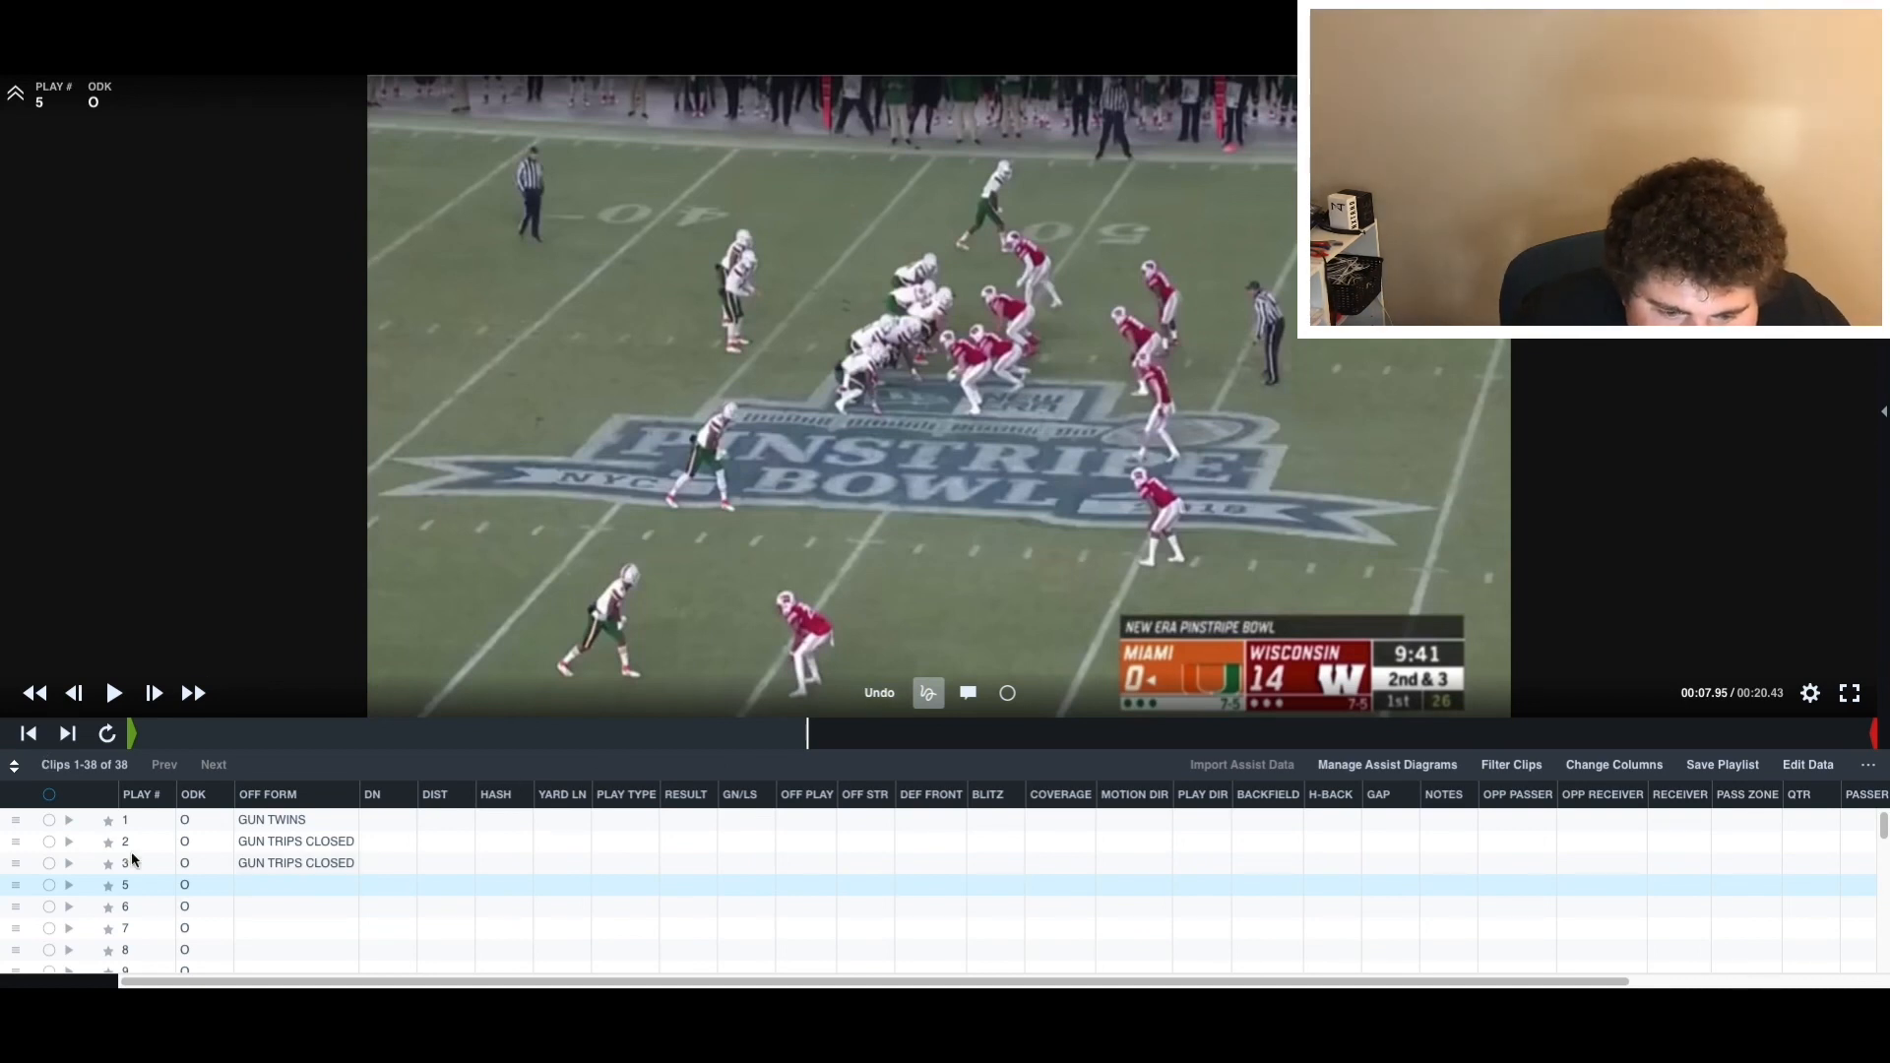
{"action": "left_click", "coordinate": [114, 693]}
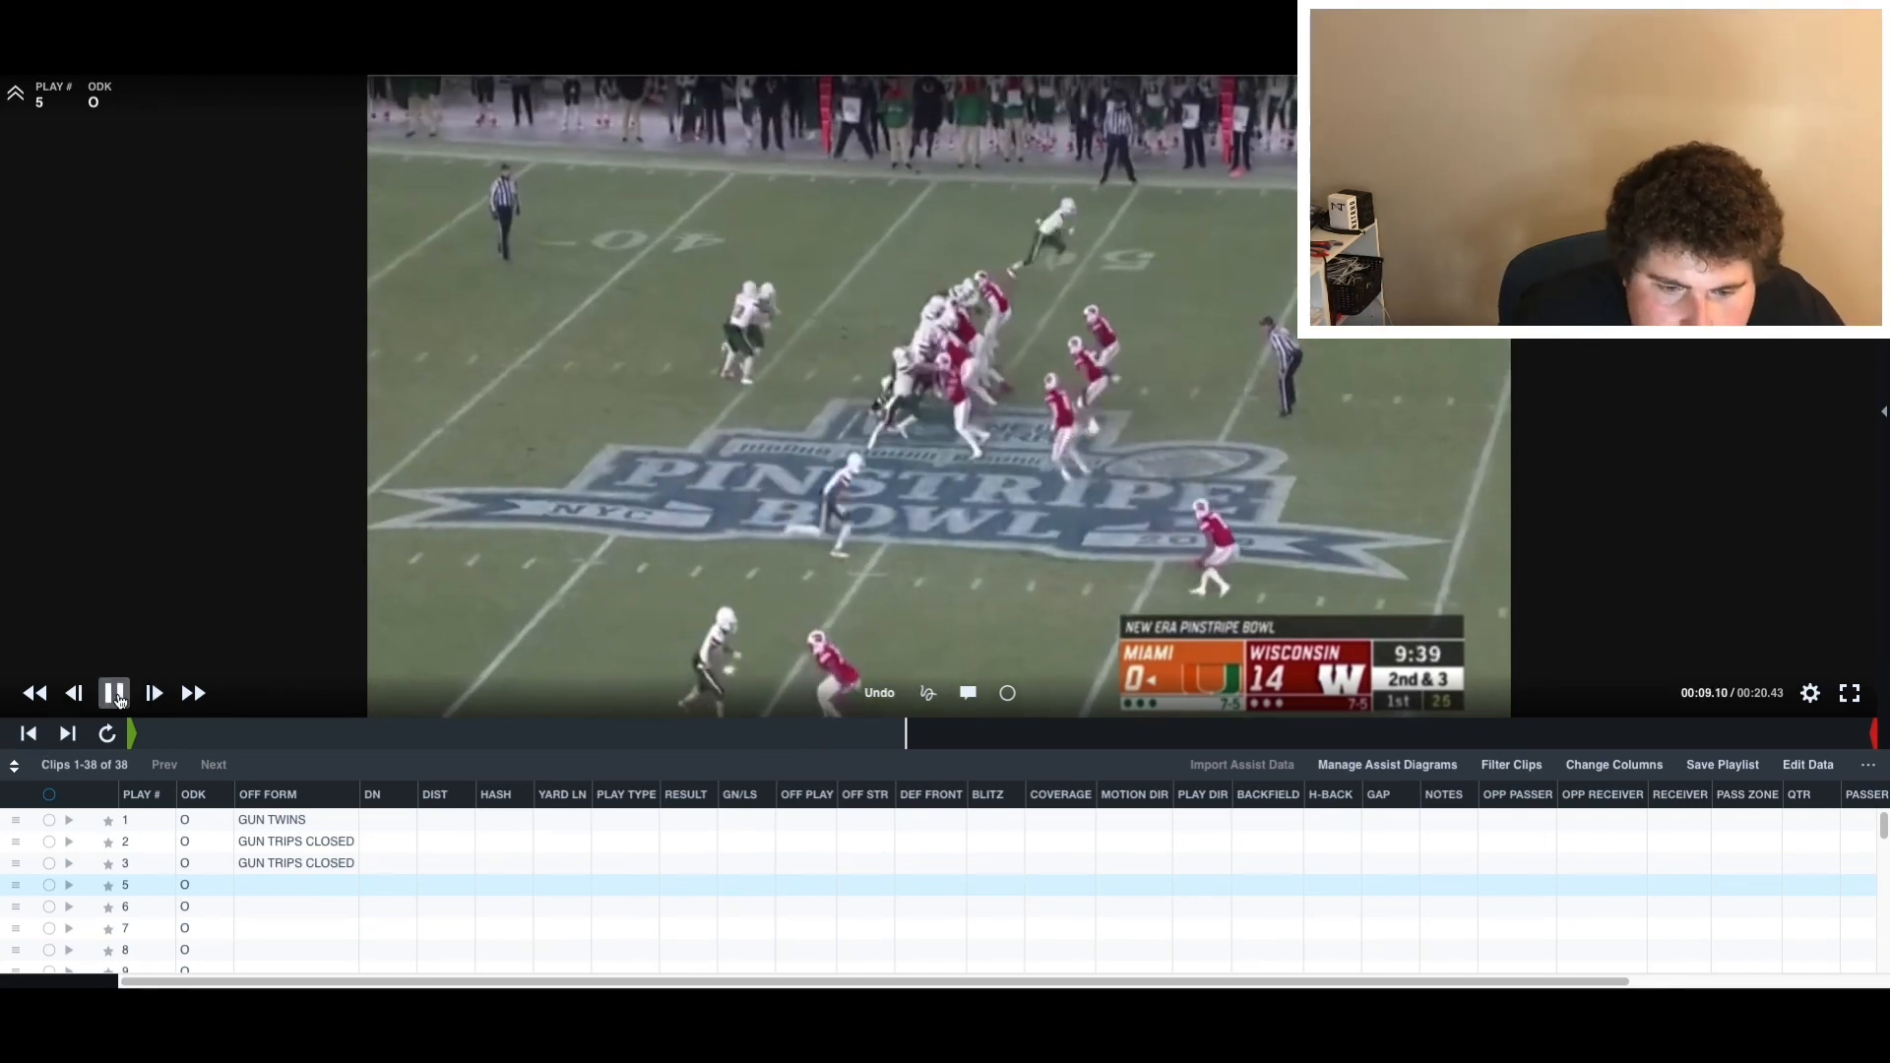
{"action": "left_click", "coordinate": [114, 693]}
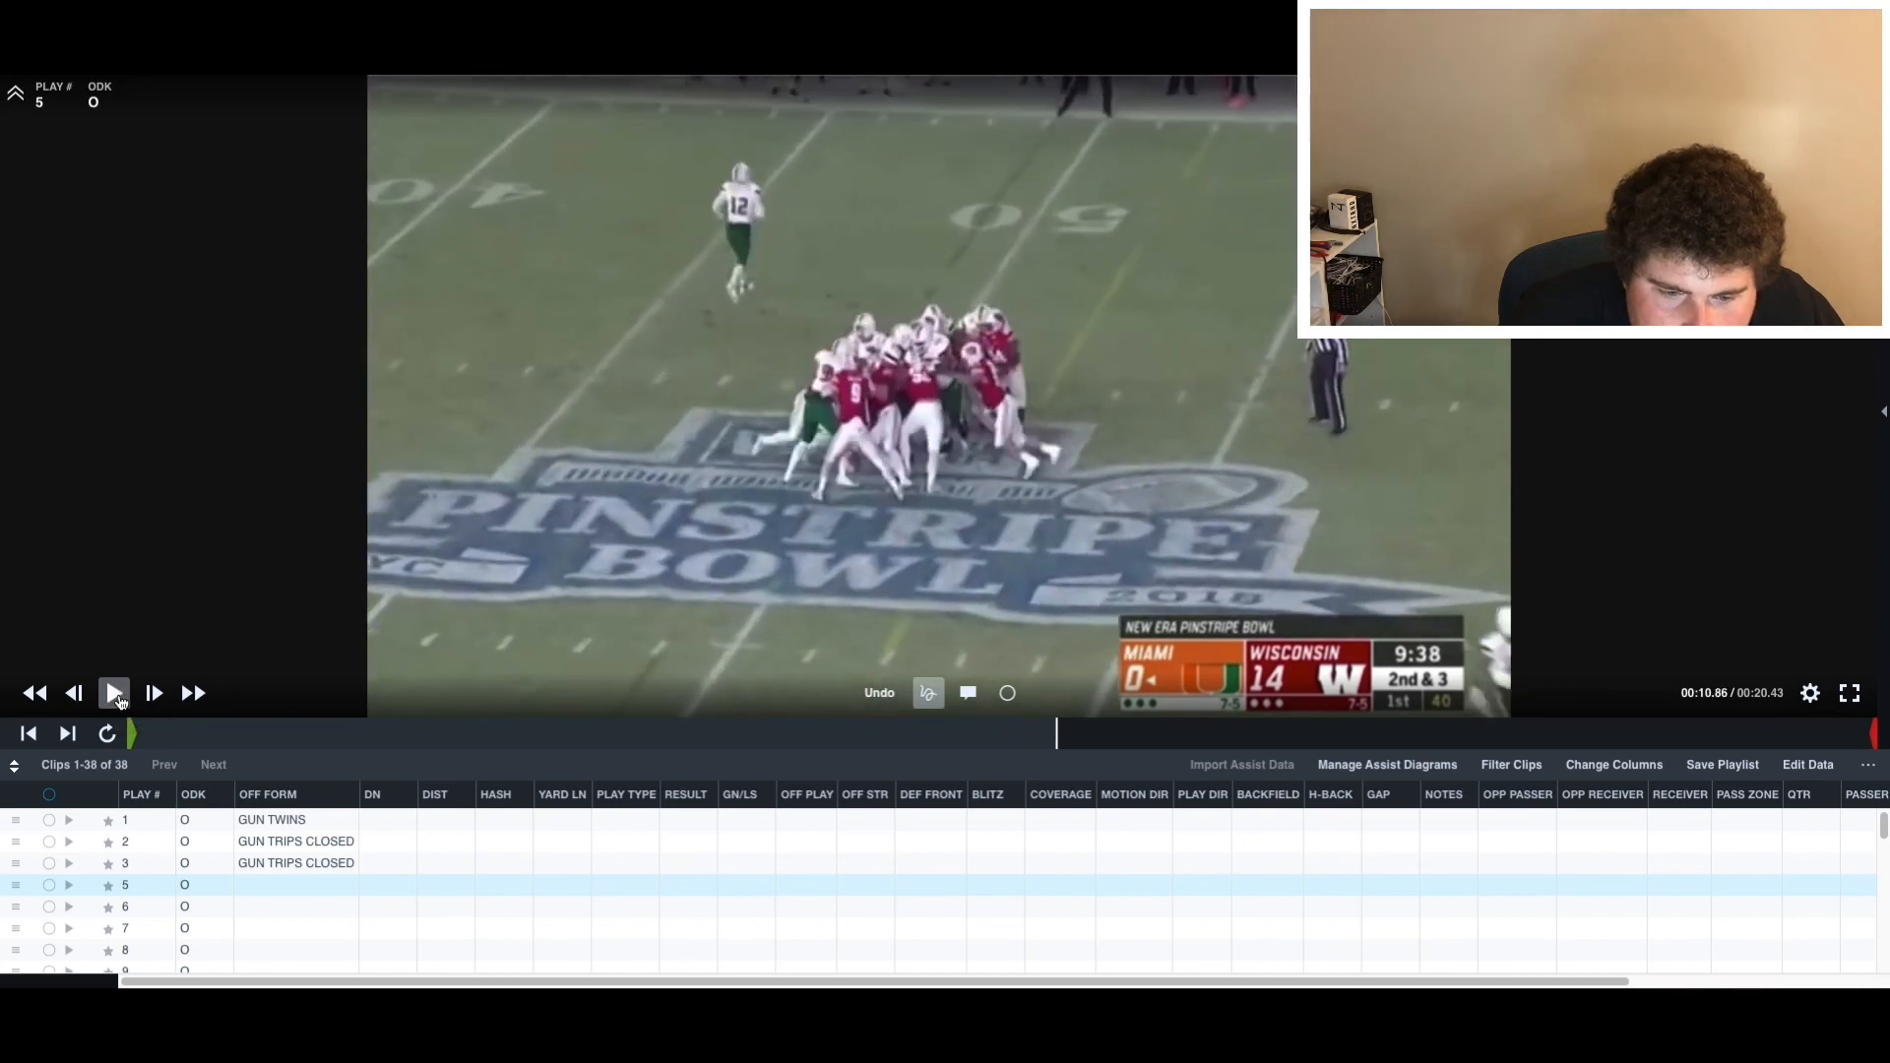
{"action": "left_click_drag", "start_coordinate": [953, 737], "coordinate": [812, 736]}
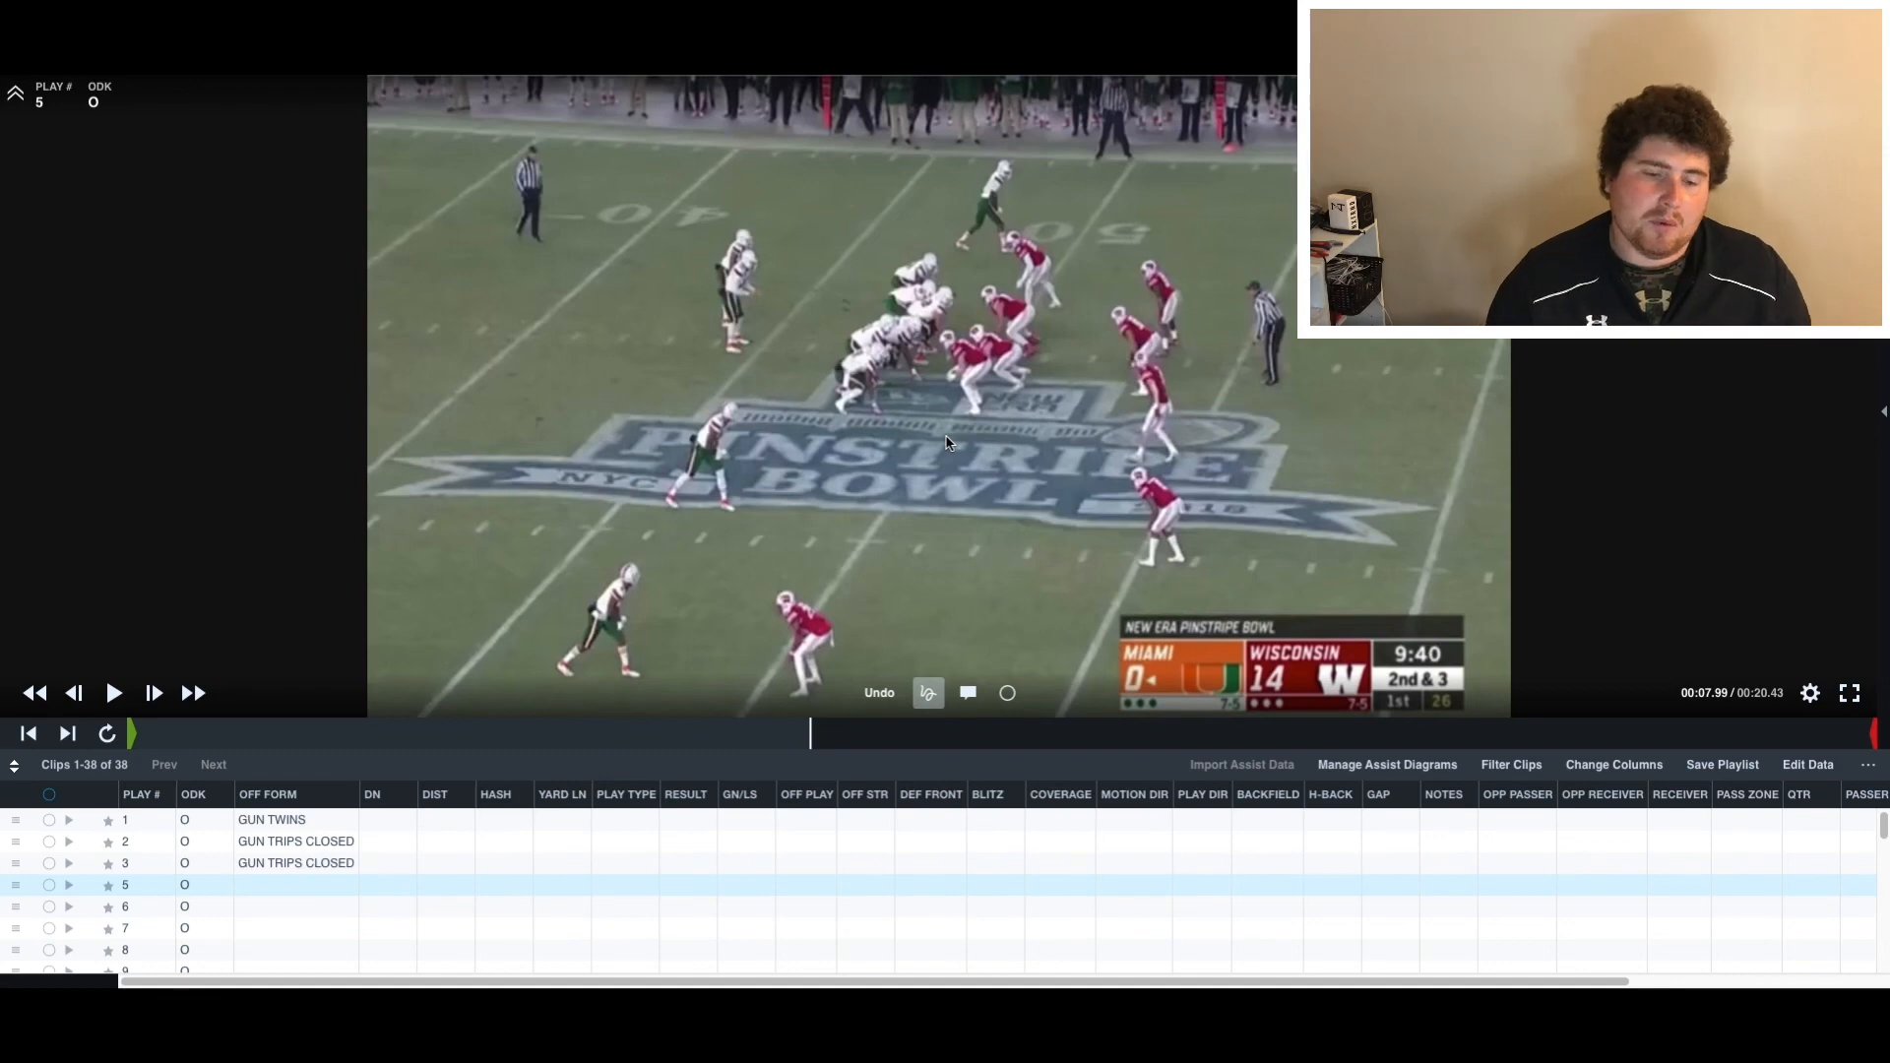
- Set play 5's offensive formation to GUN TREY and move on to play 6
{"action": "left_click", "coordinate": [274, 882]}
{"action": "key", "text": "F11"}
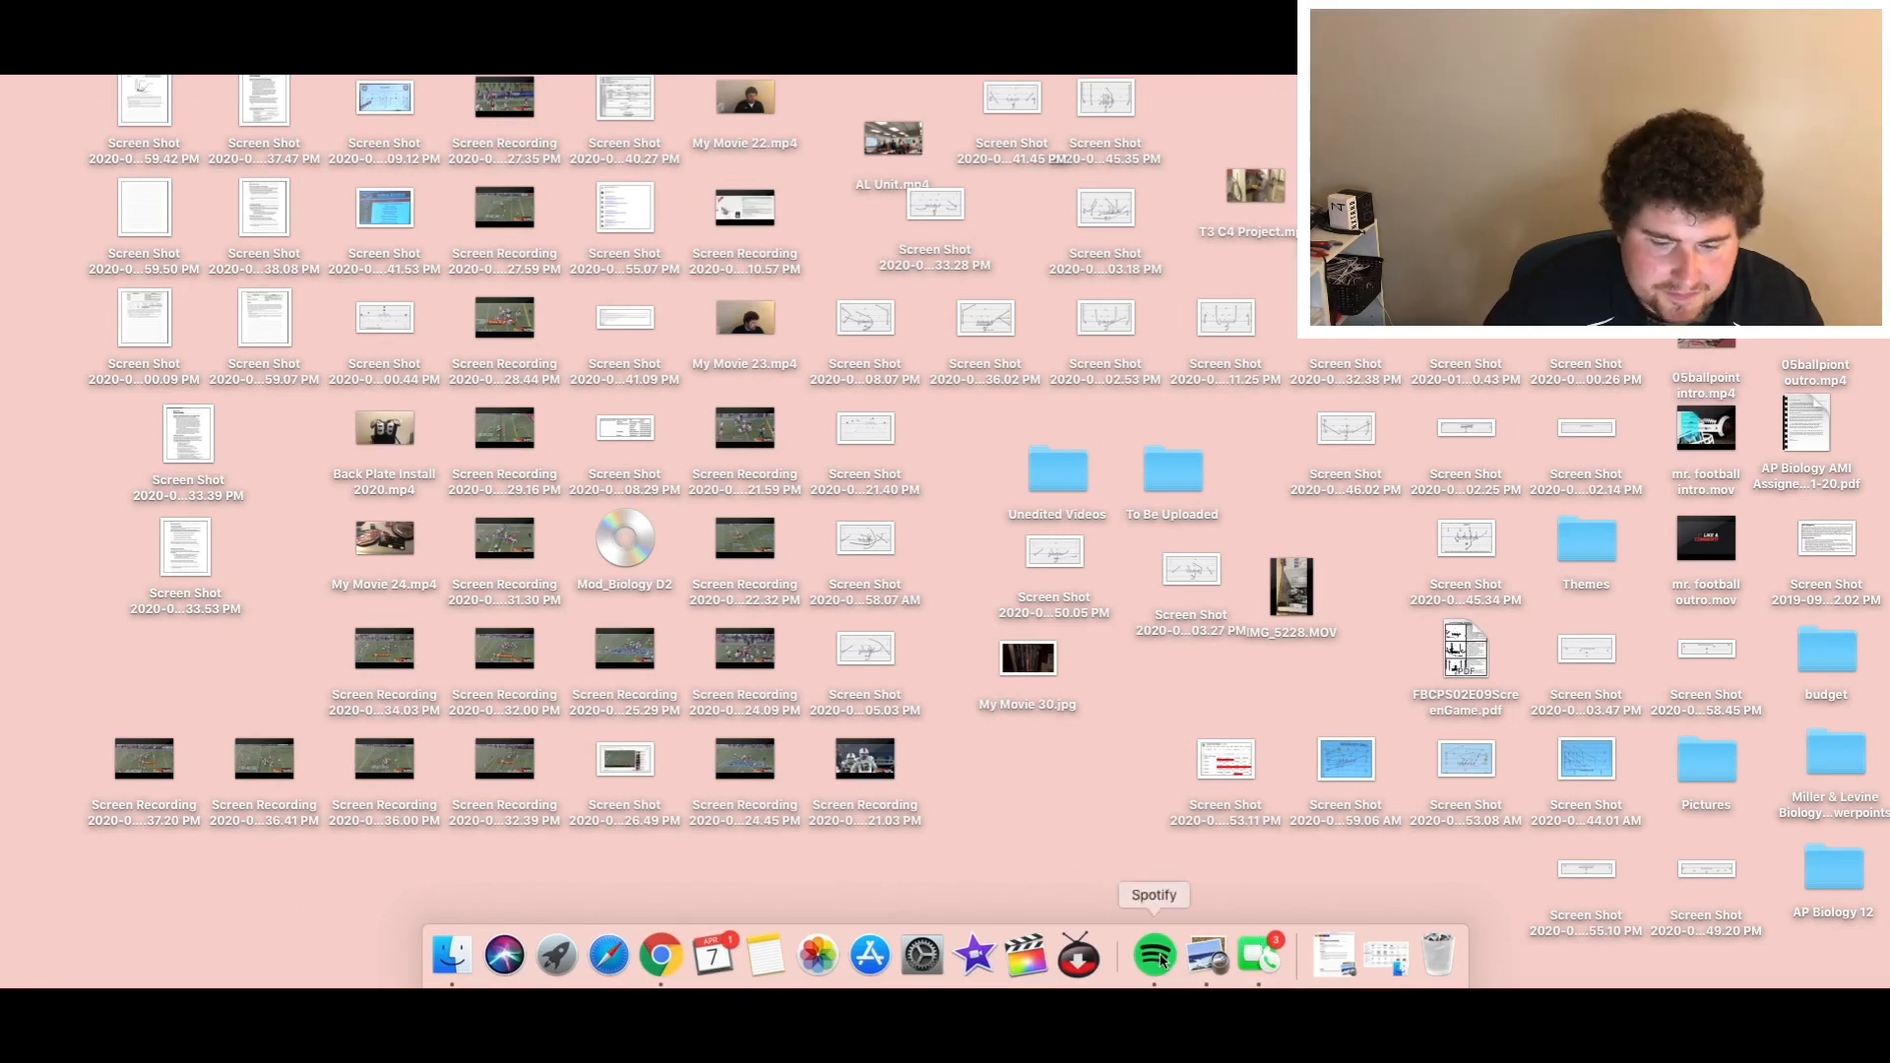
{"action": "left_click", "coordinate": [661, 955]}
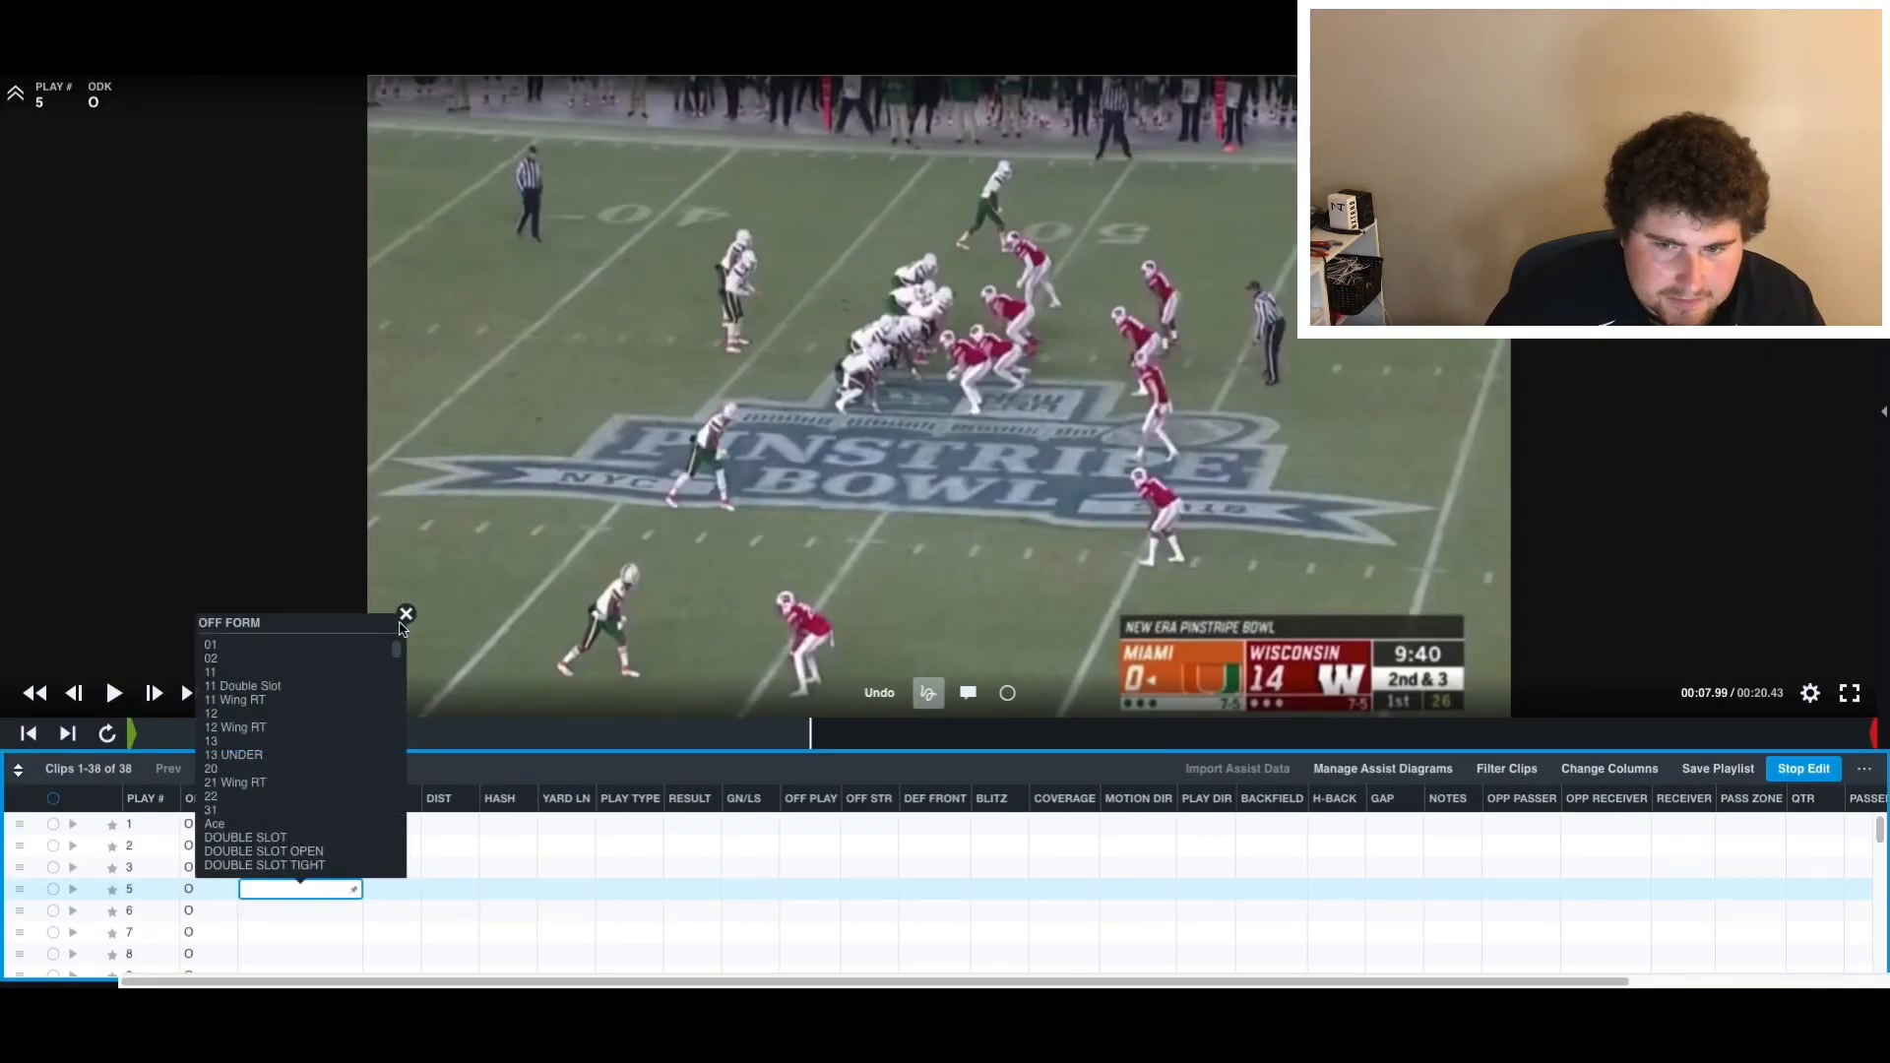
{"action": "left_click", "coordinate": [406, 616]}
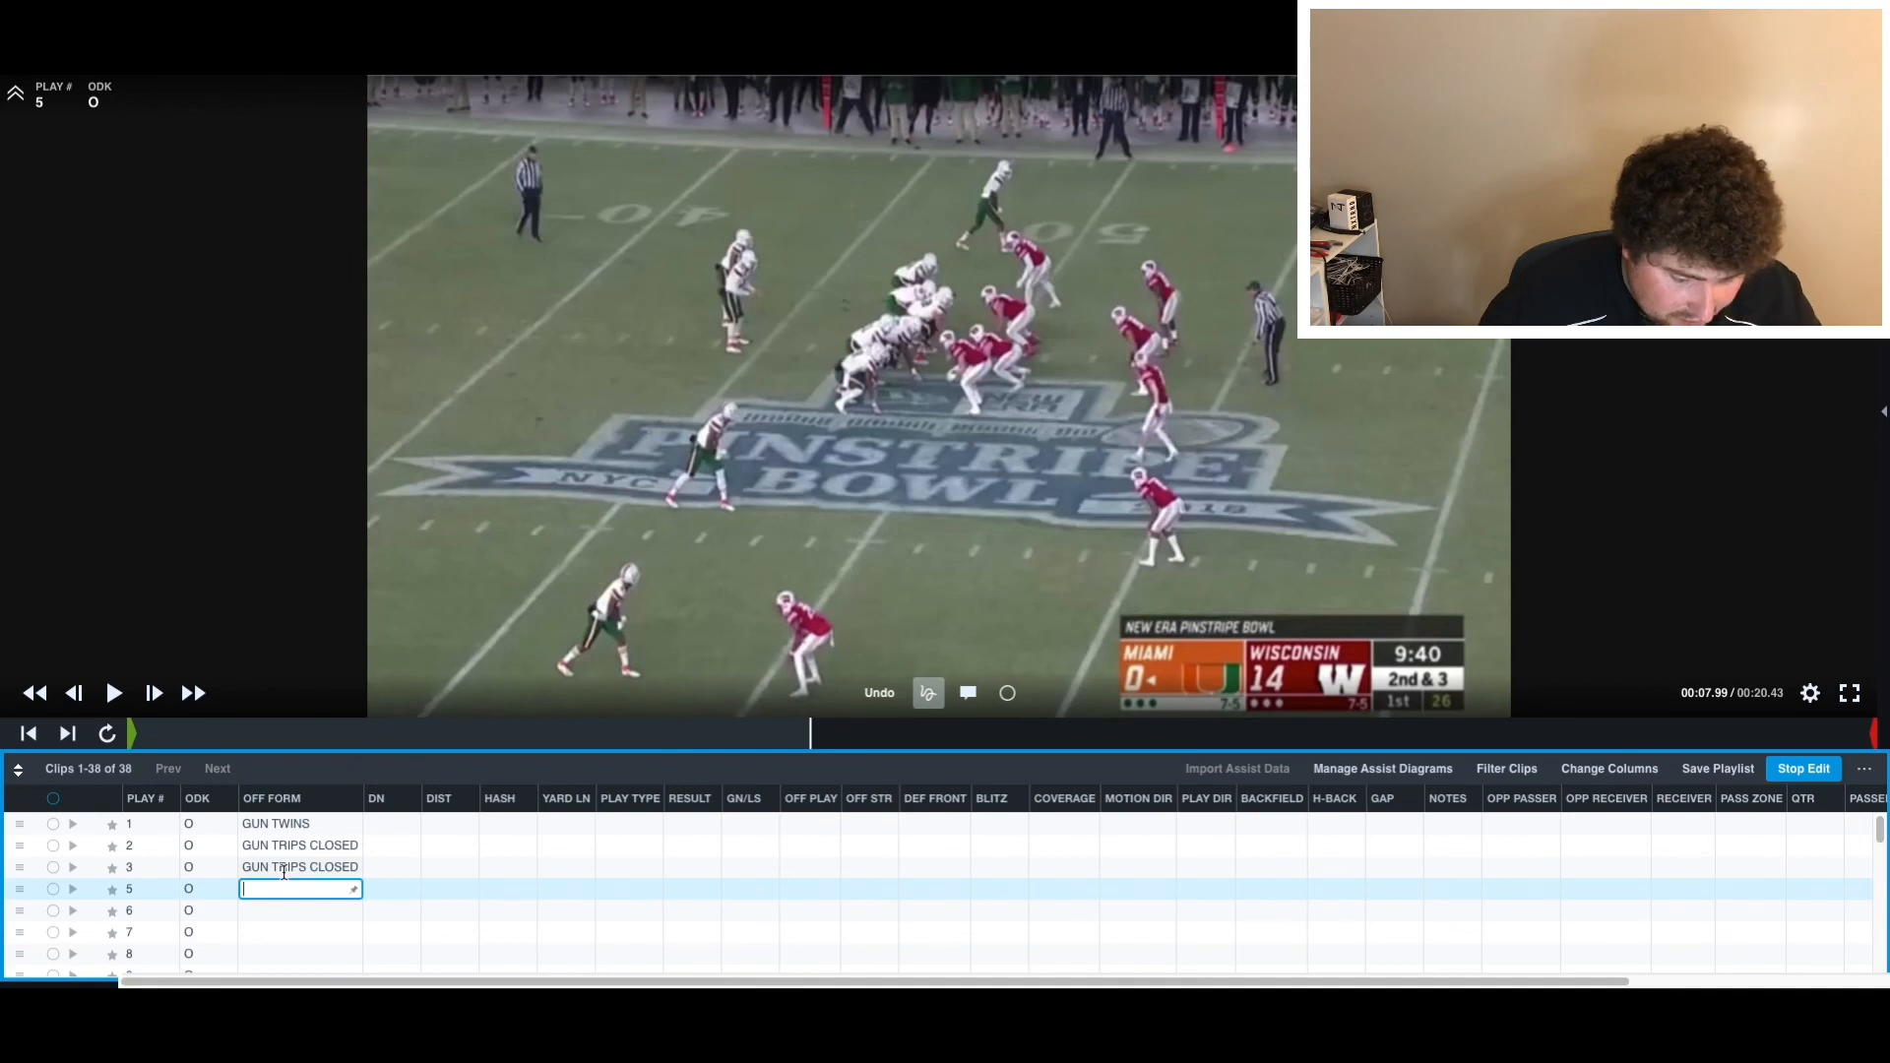
{"action": "type", "text": "GUN T"}
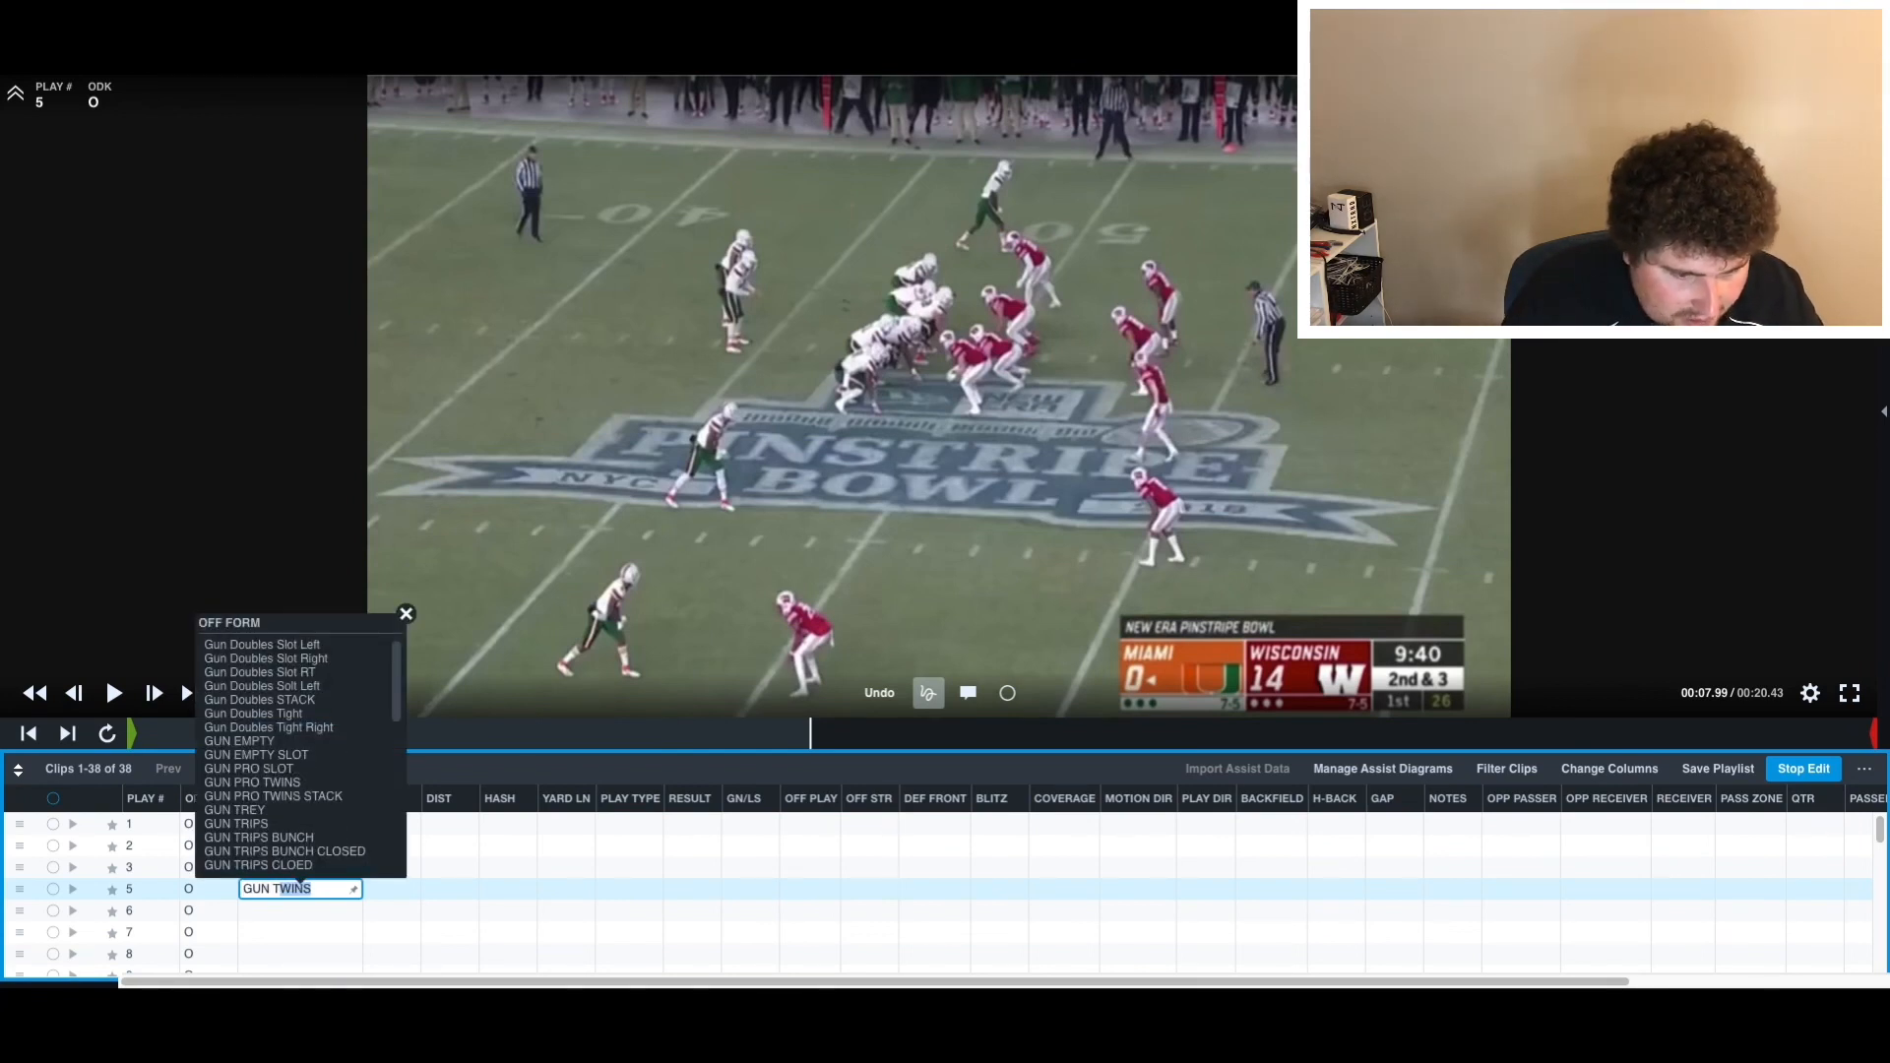
{"action": "type", "text": "REY"}
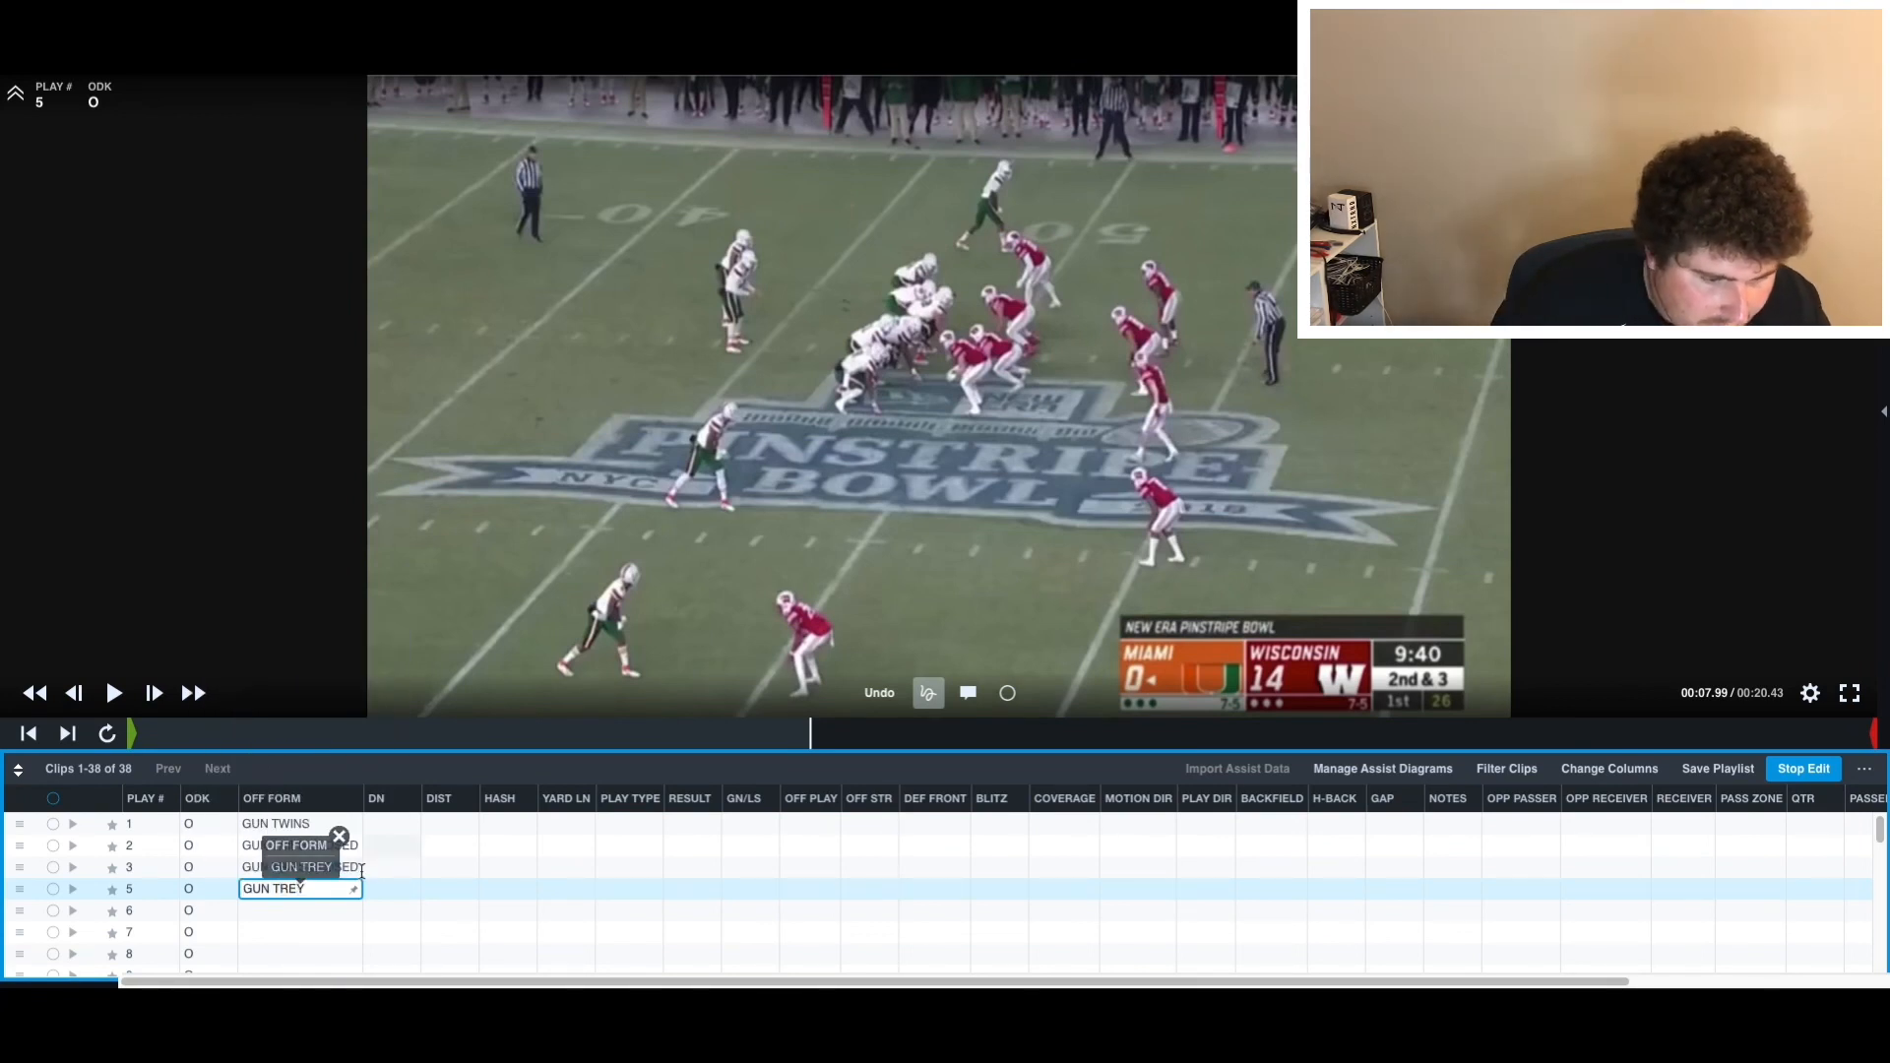
{"action": "key", "text": "Return"}
{"action": "key", "text": "Return"}
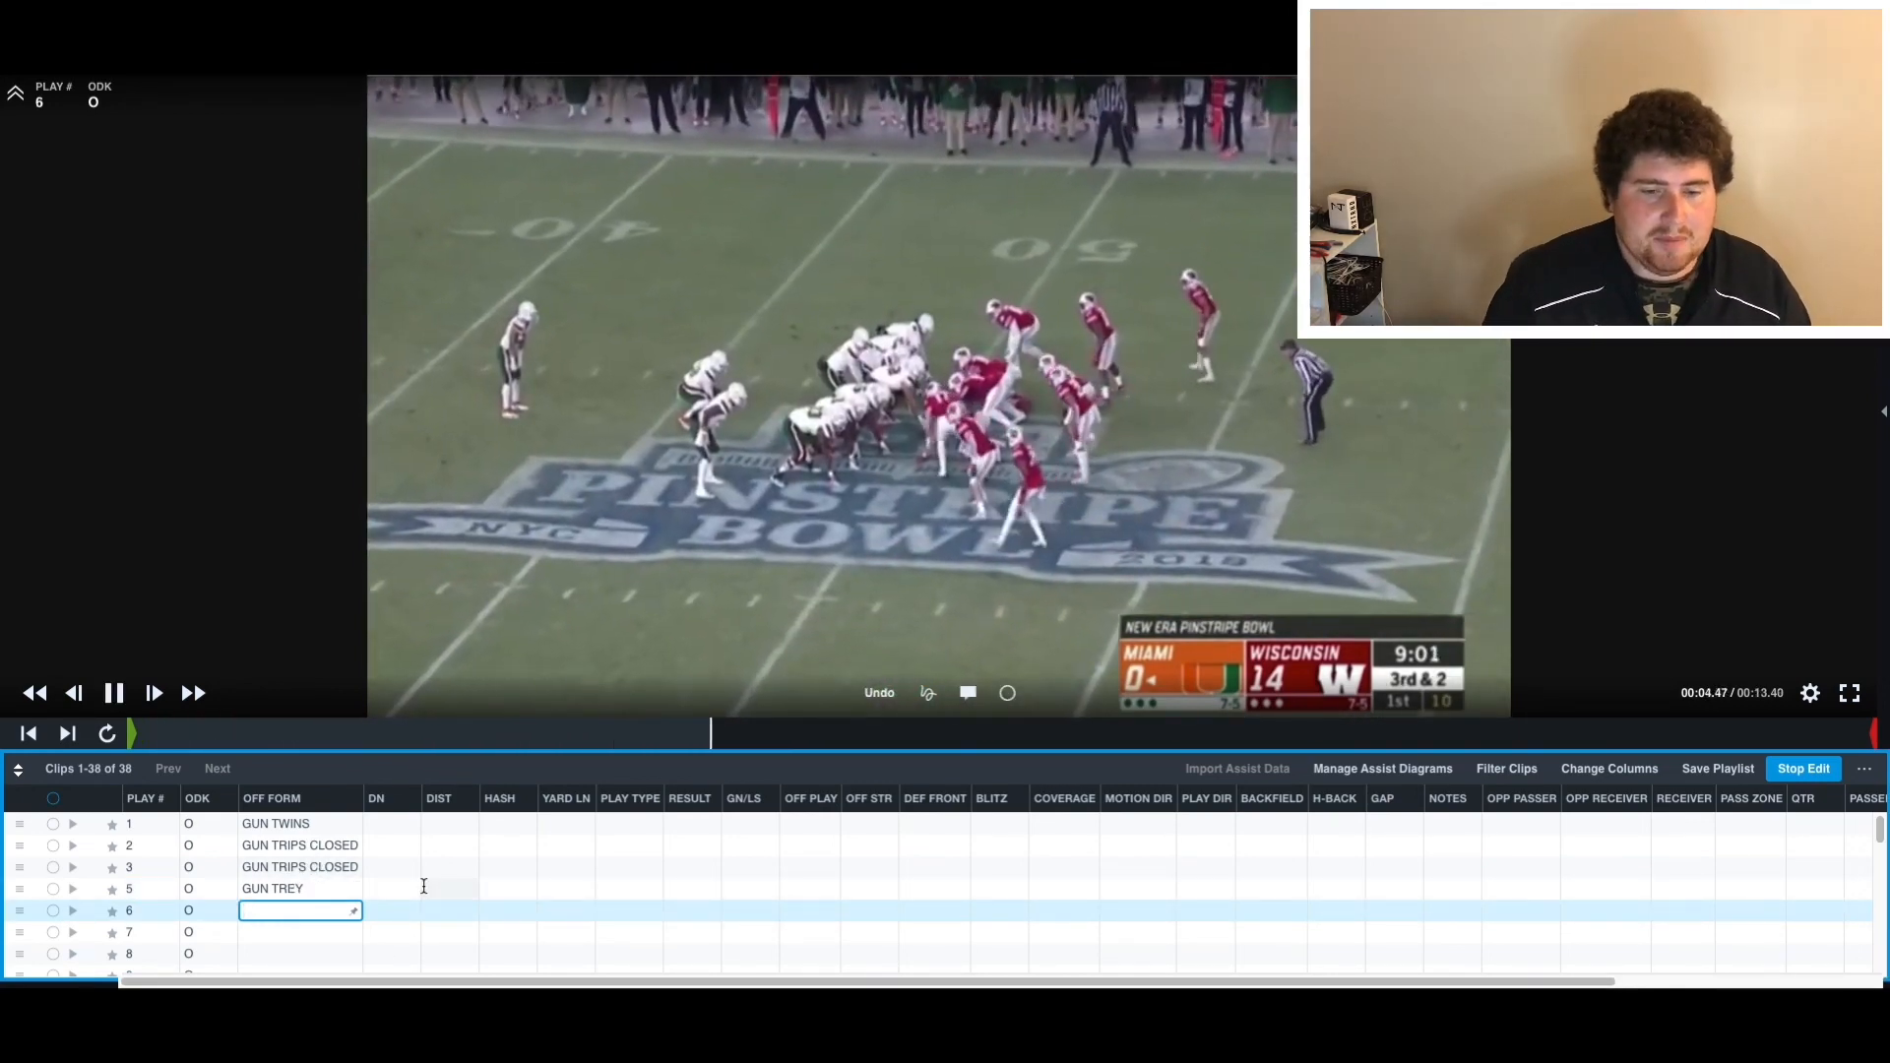
- Pause play 6 at its pre-snap alignment and set its offensive formation to PRO TIGHT
{"action": "left_click_drag", "start_coordinate": [349, 743], "coordinate": [483, 748]}
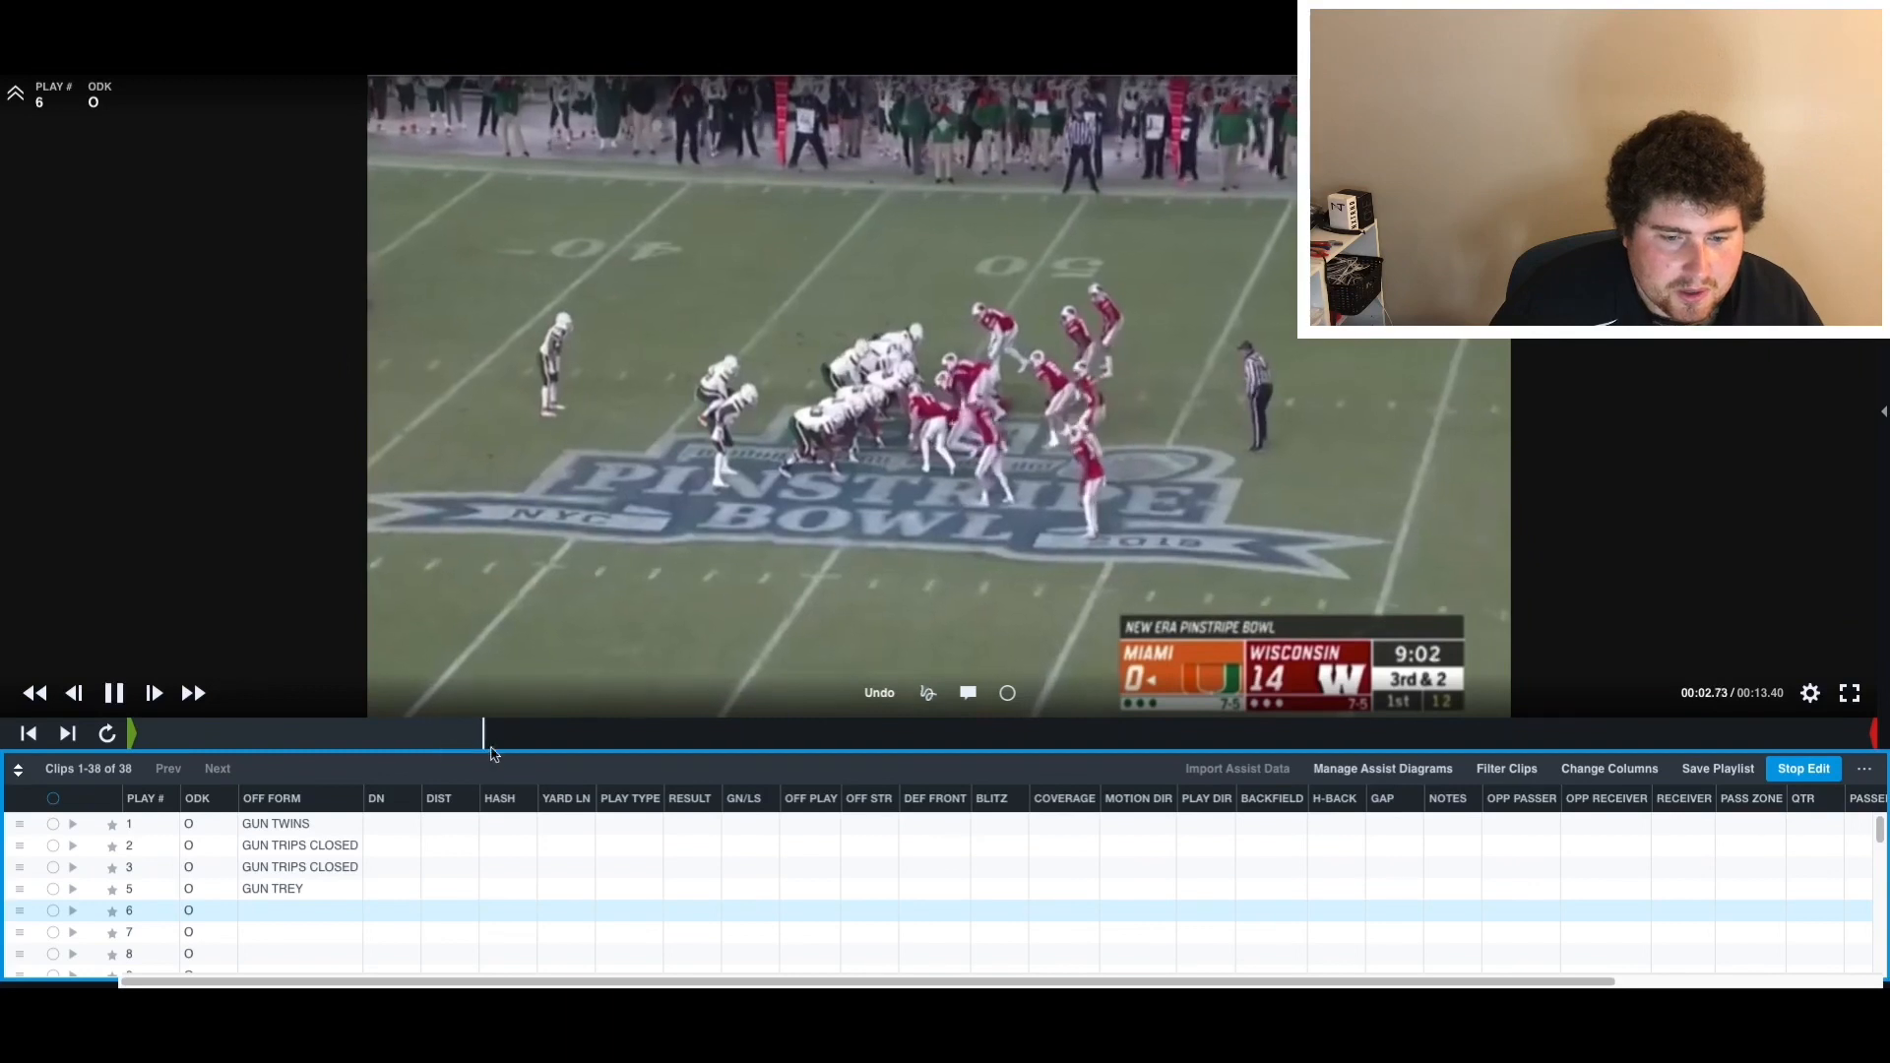
{"action": "left_click", "coordinate": [115, 693]}
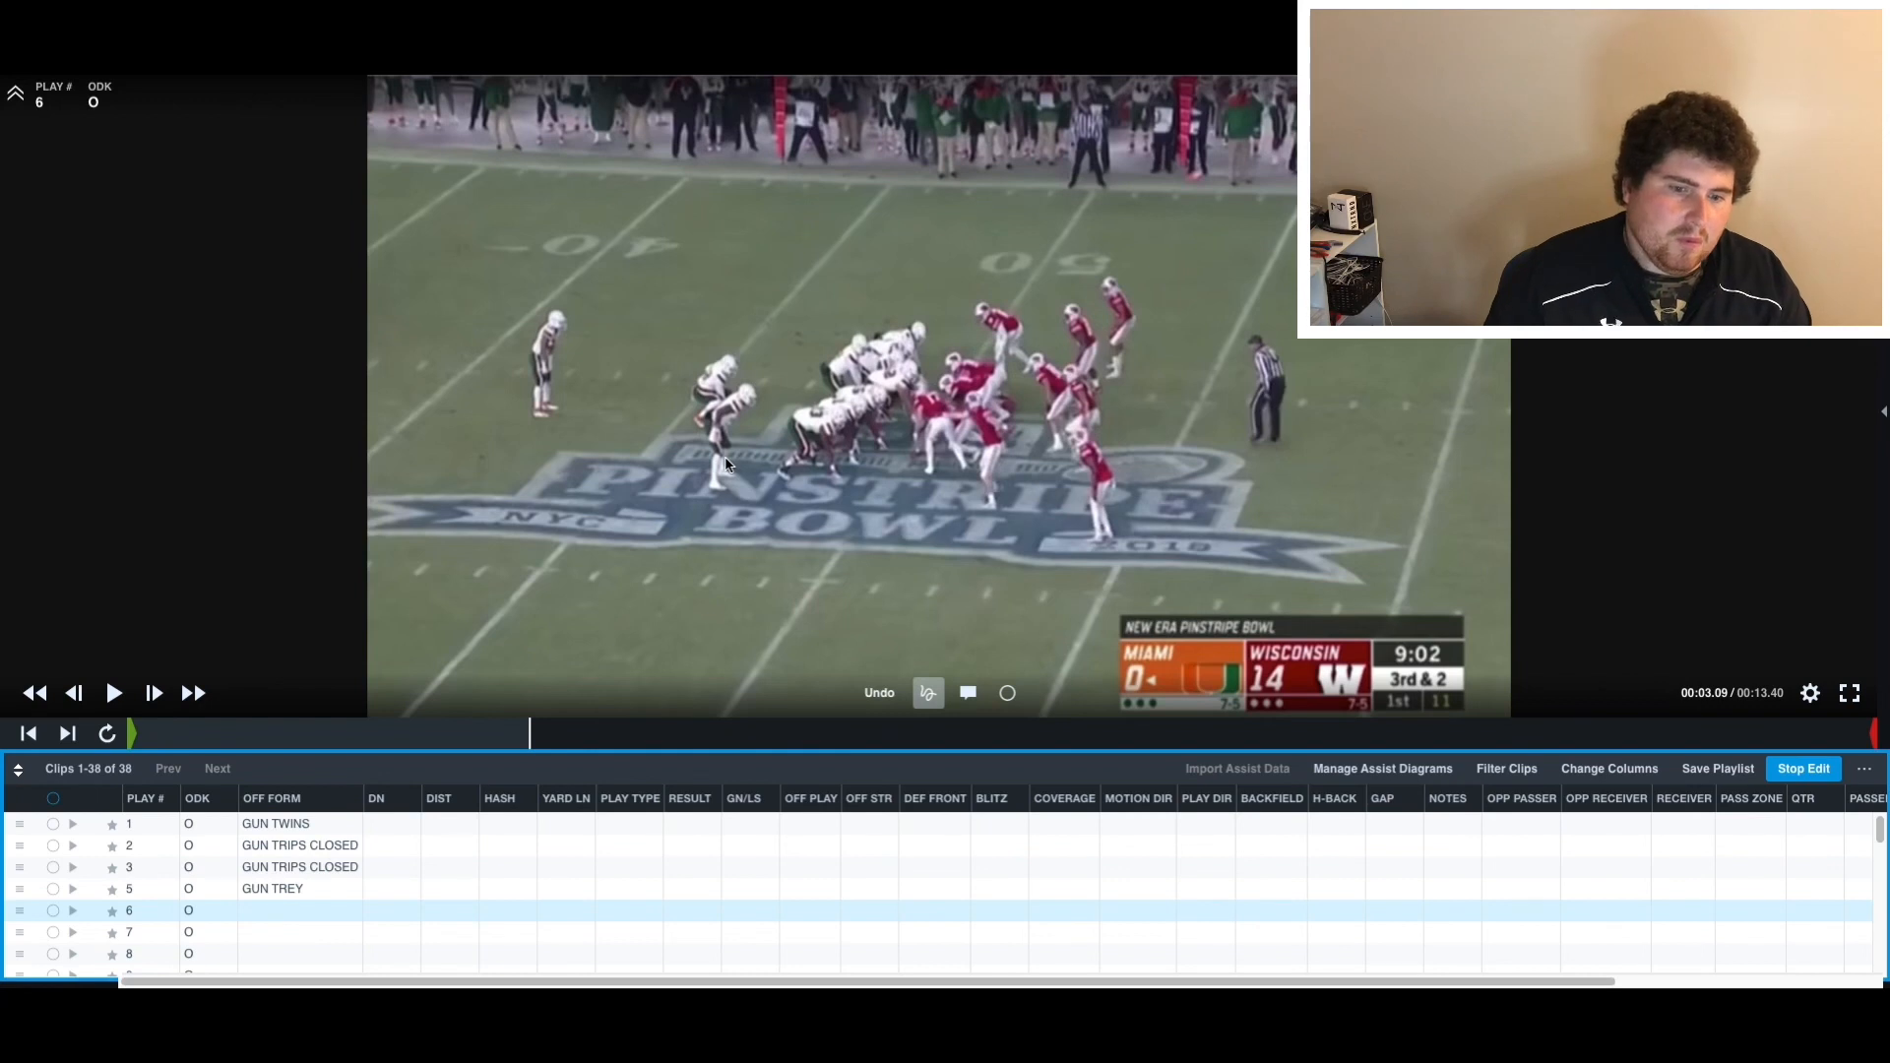
{"action": "left_click", "coordinate": [315, 913]}
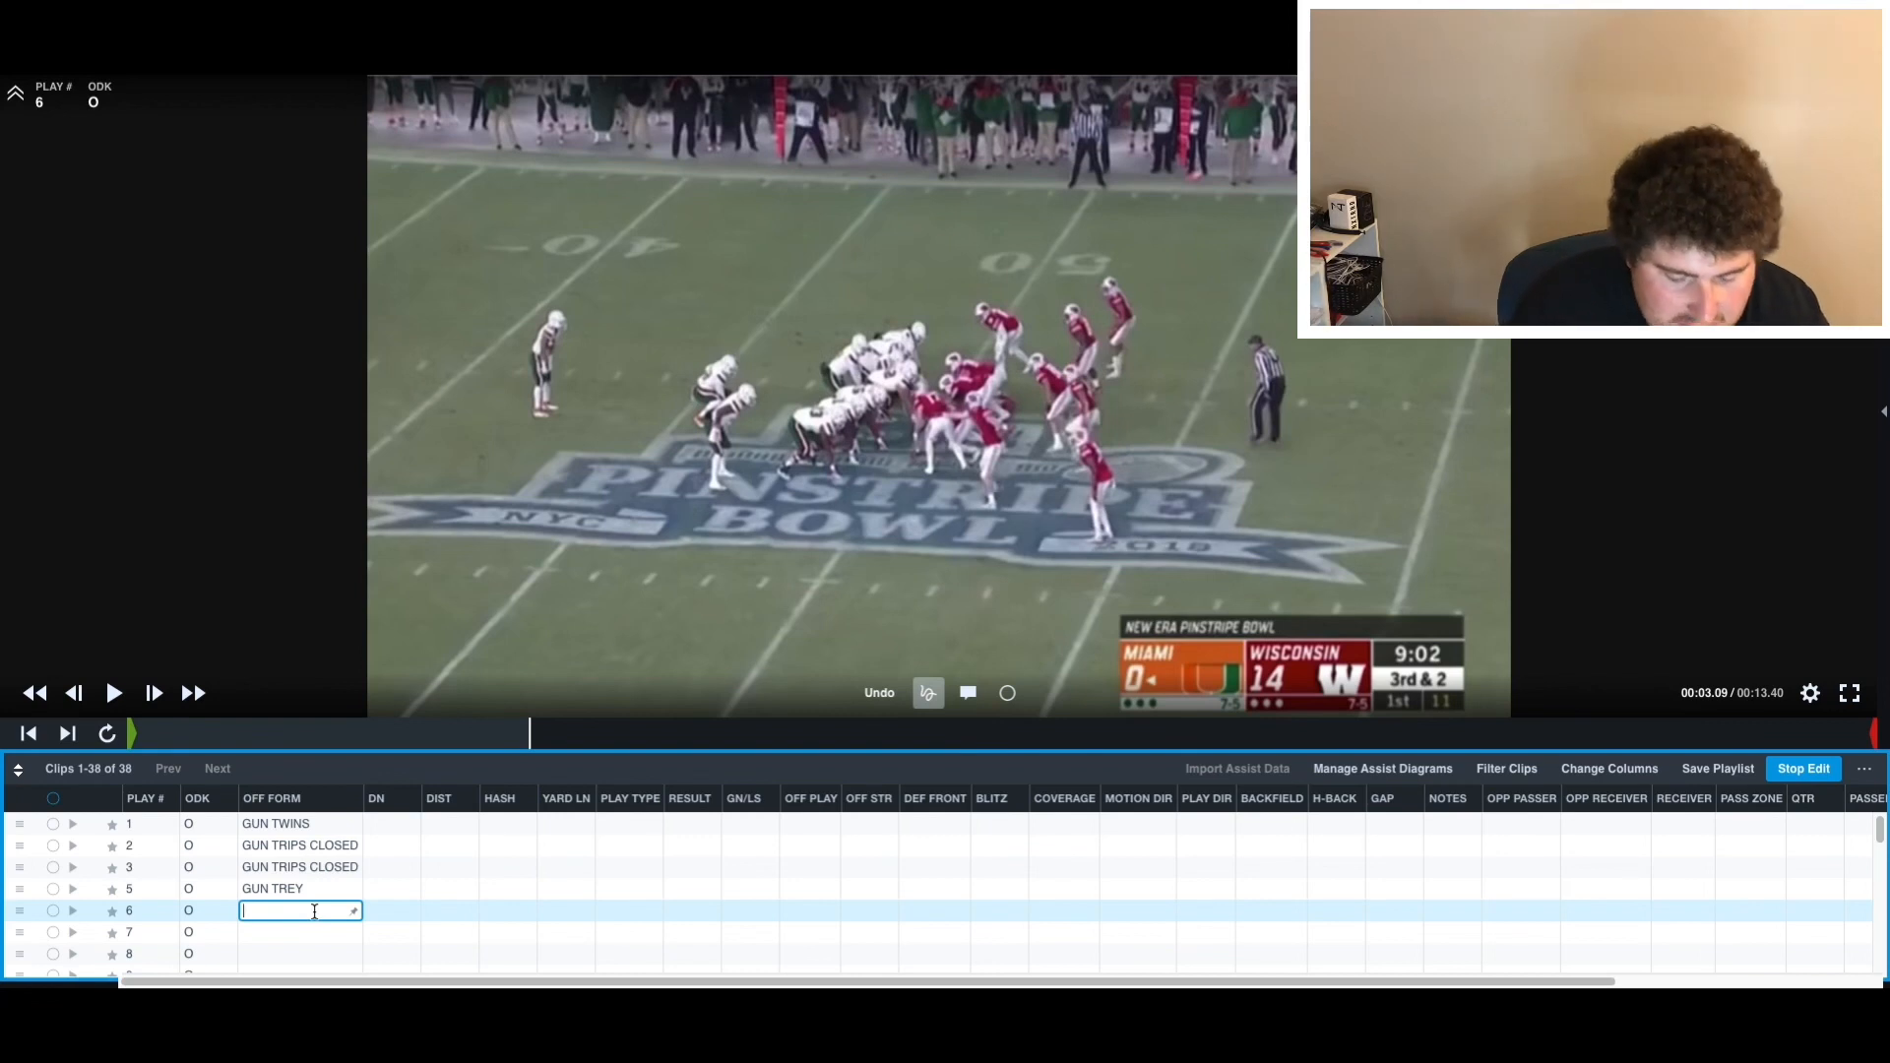
{"action": "type", "text": "PRO"}
{"action": "key", "text": "BackSpace"}
{"action": "key", "text": "BackSpace"}
{"action": "key", "text": "BackSpace"}
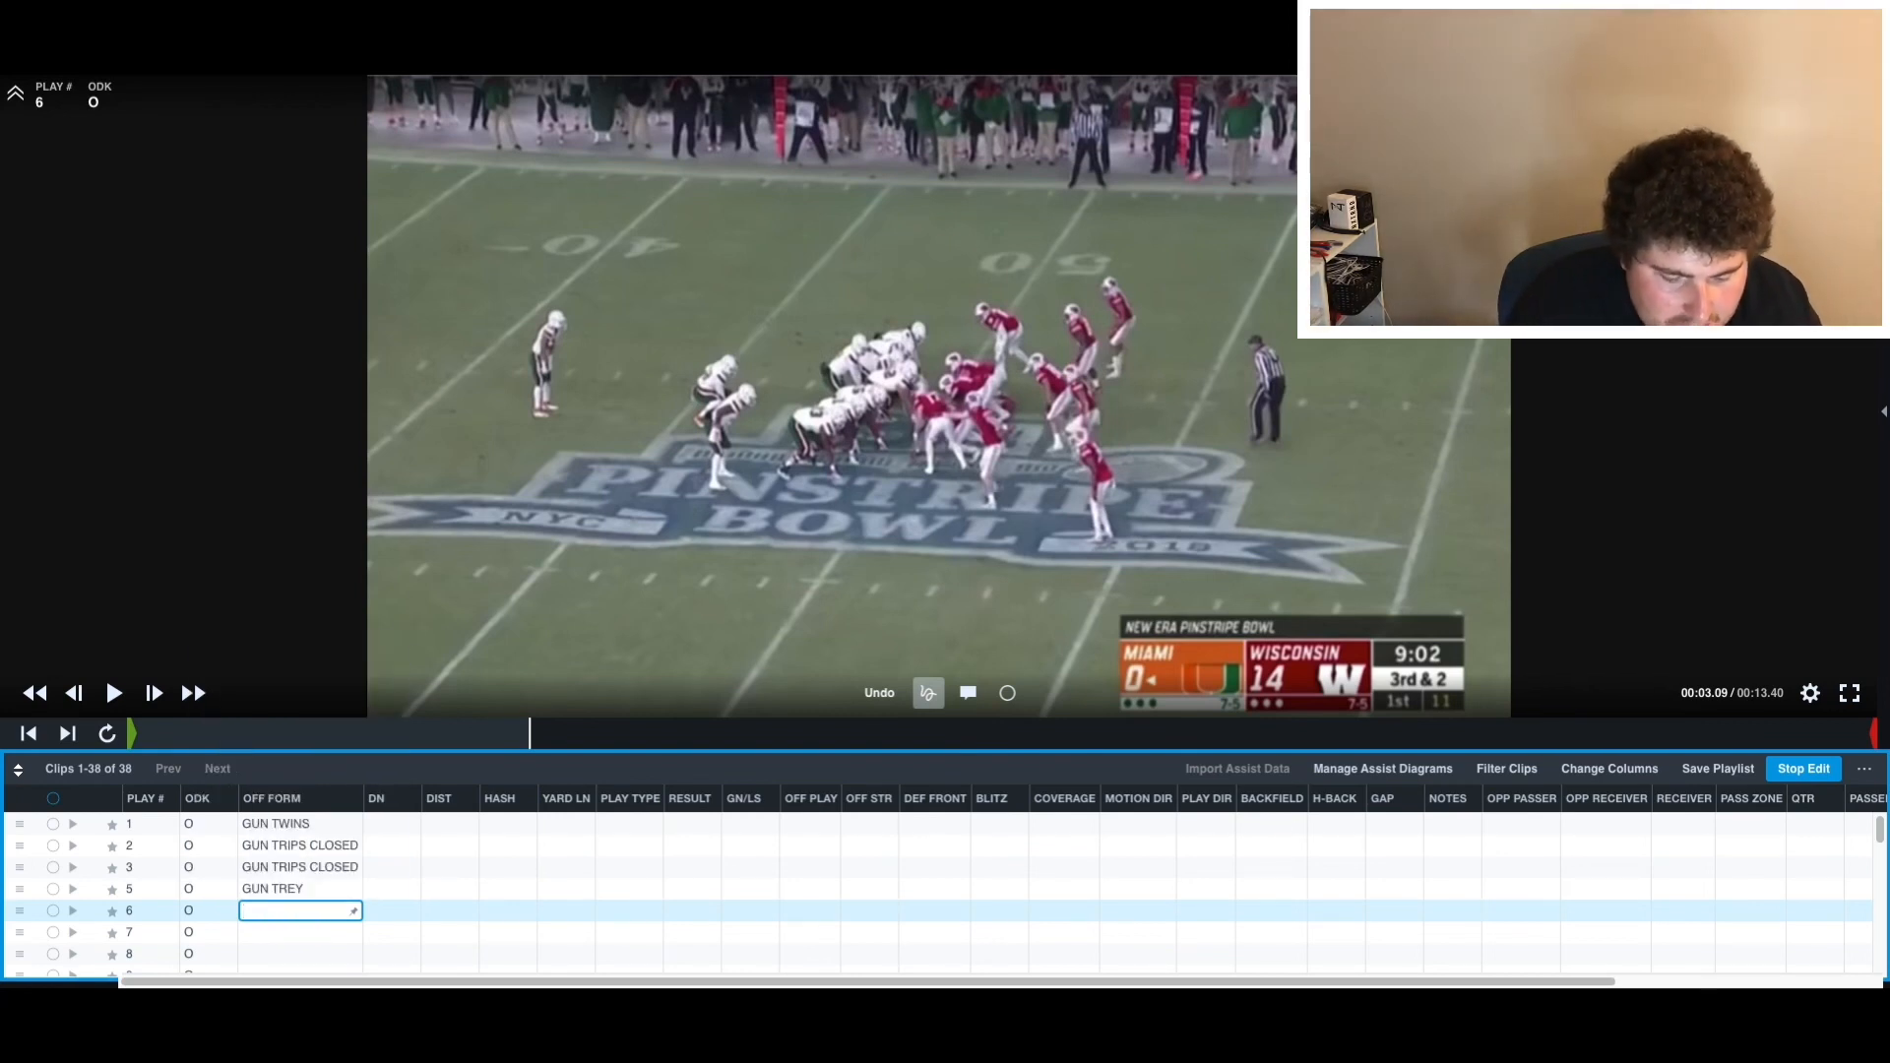
{"action": "type", "text": "PRO LT"}
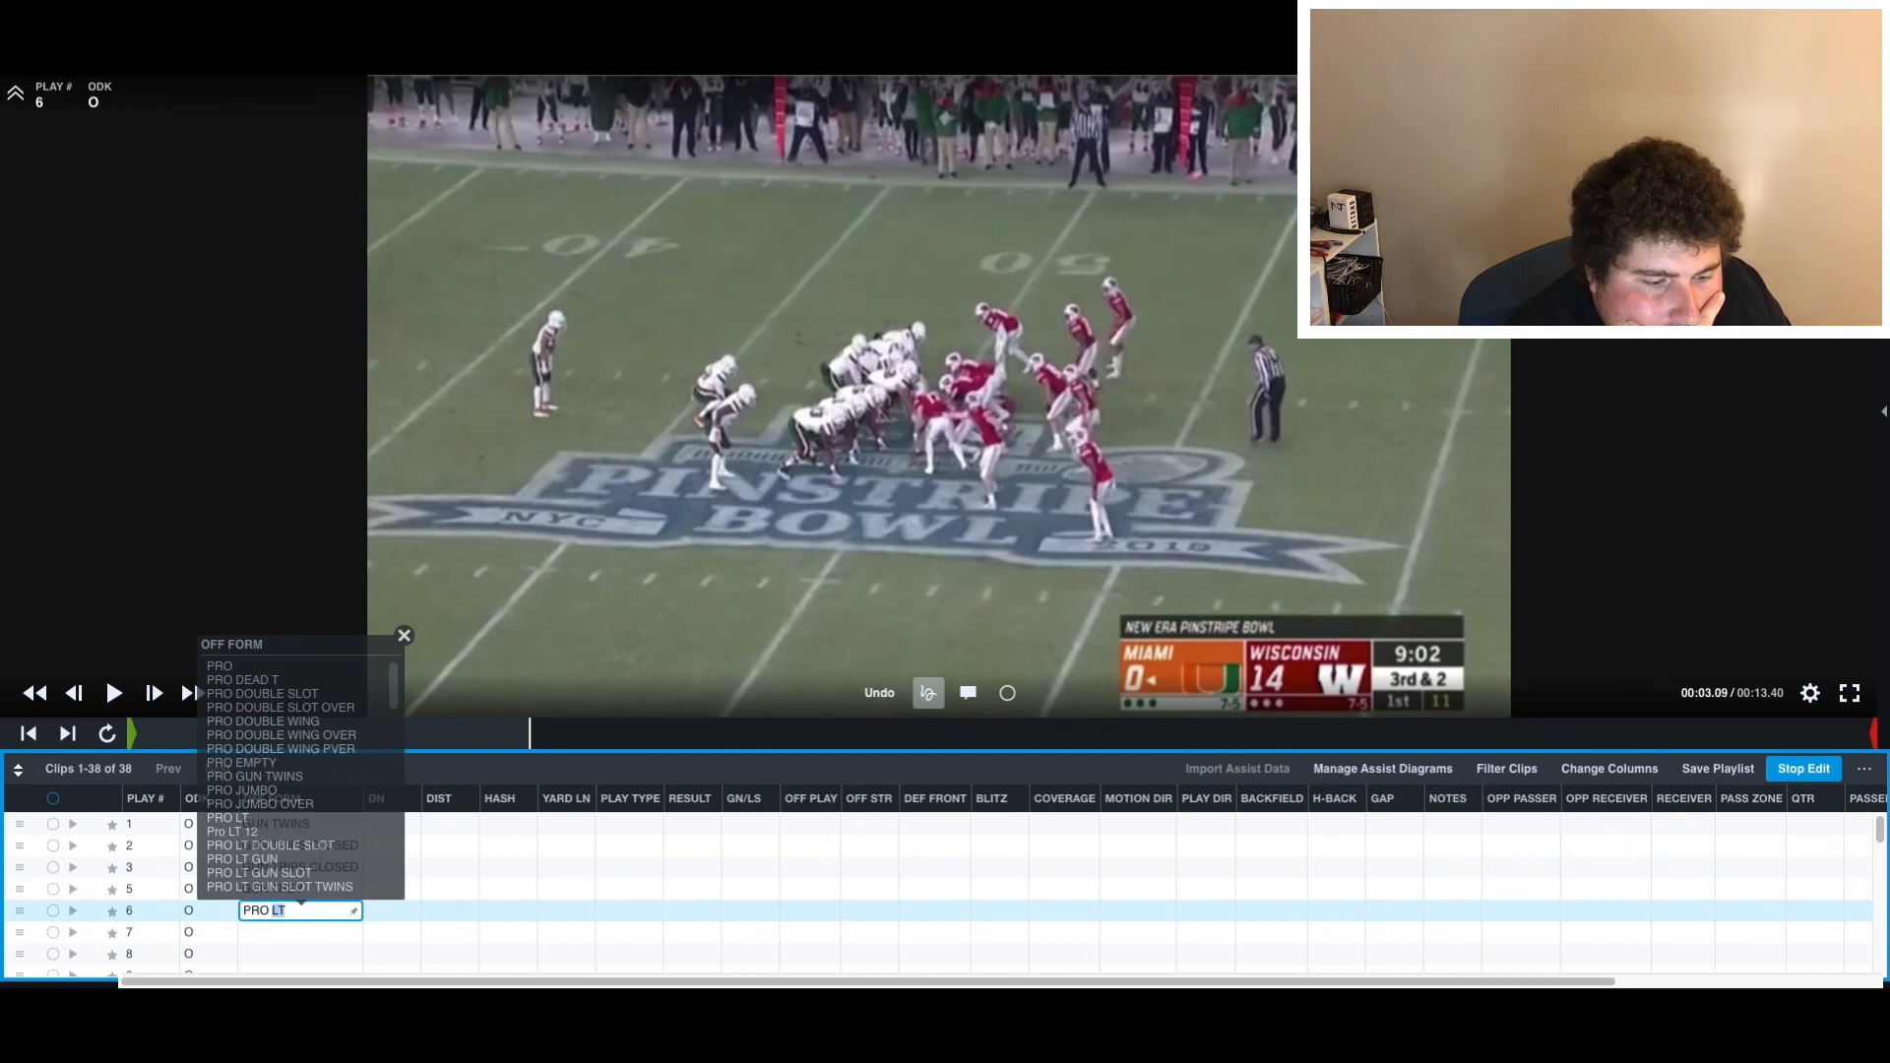
{"action": "scroll", "coordinate": [286, 795], "scroll_direction": "down", "scroll_amount": 3}
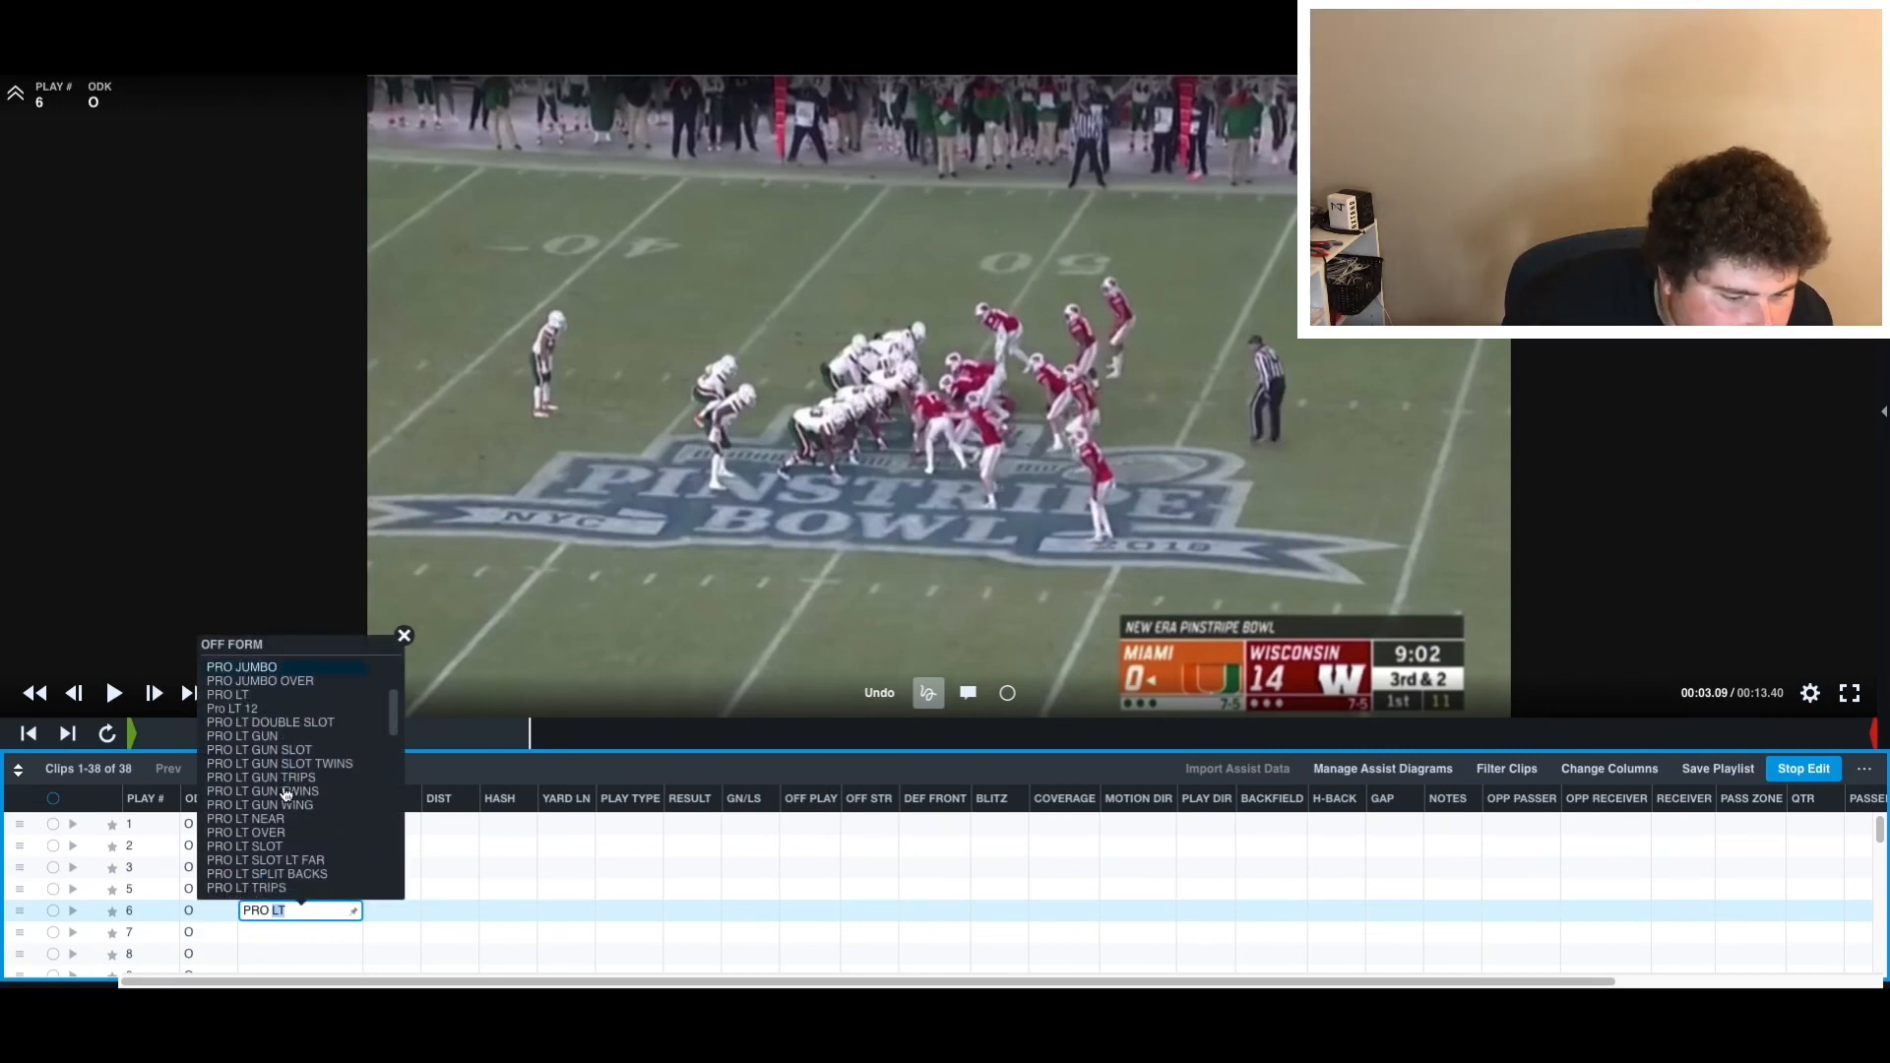
{"action": "scroll", "coordinate": [286, 795], "scroll_direction": "down", "scroll_amount": 8}
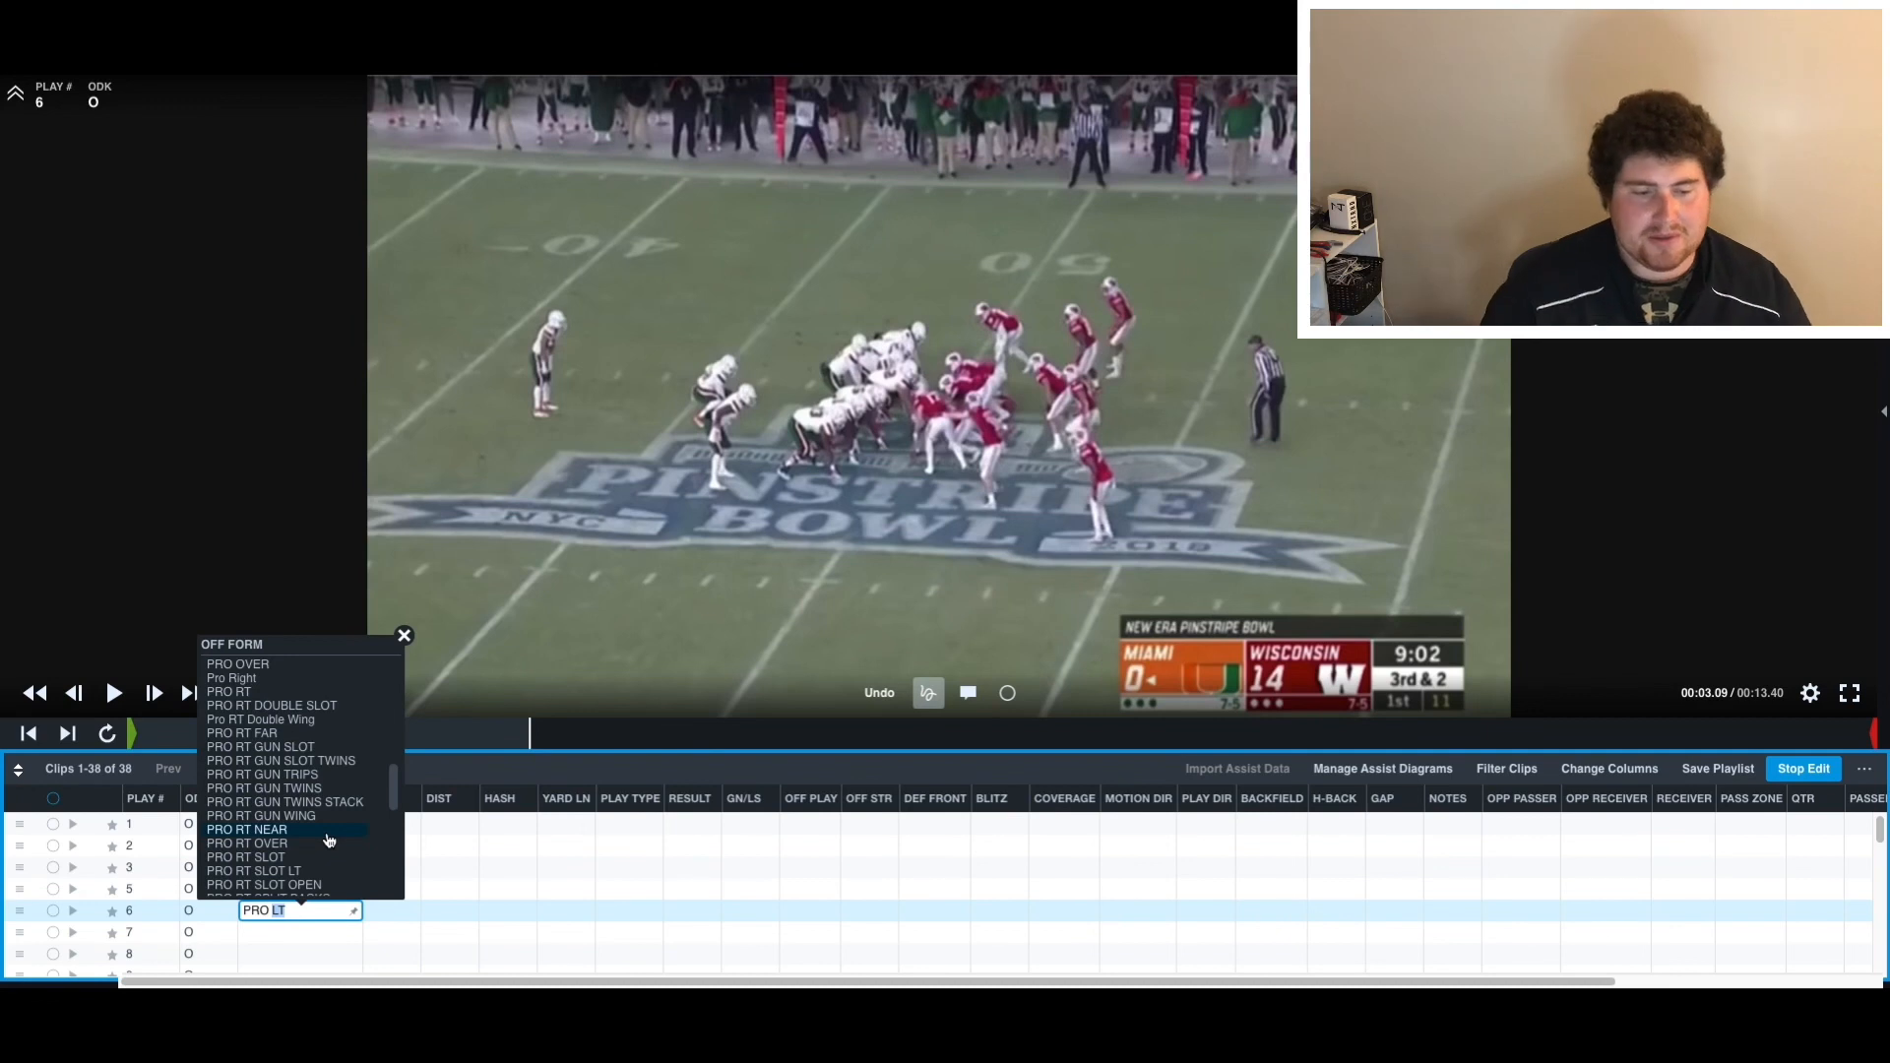
{"action": "scroll", "coordinate": [328, 840], "scroll_direction": "down", "scroll_amount": 5}
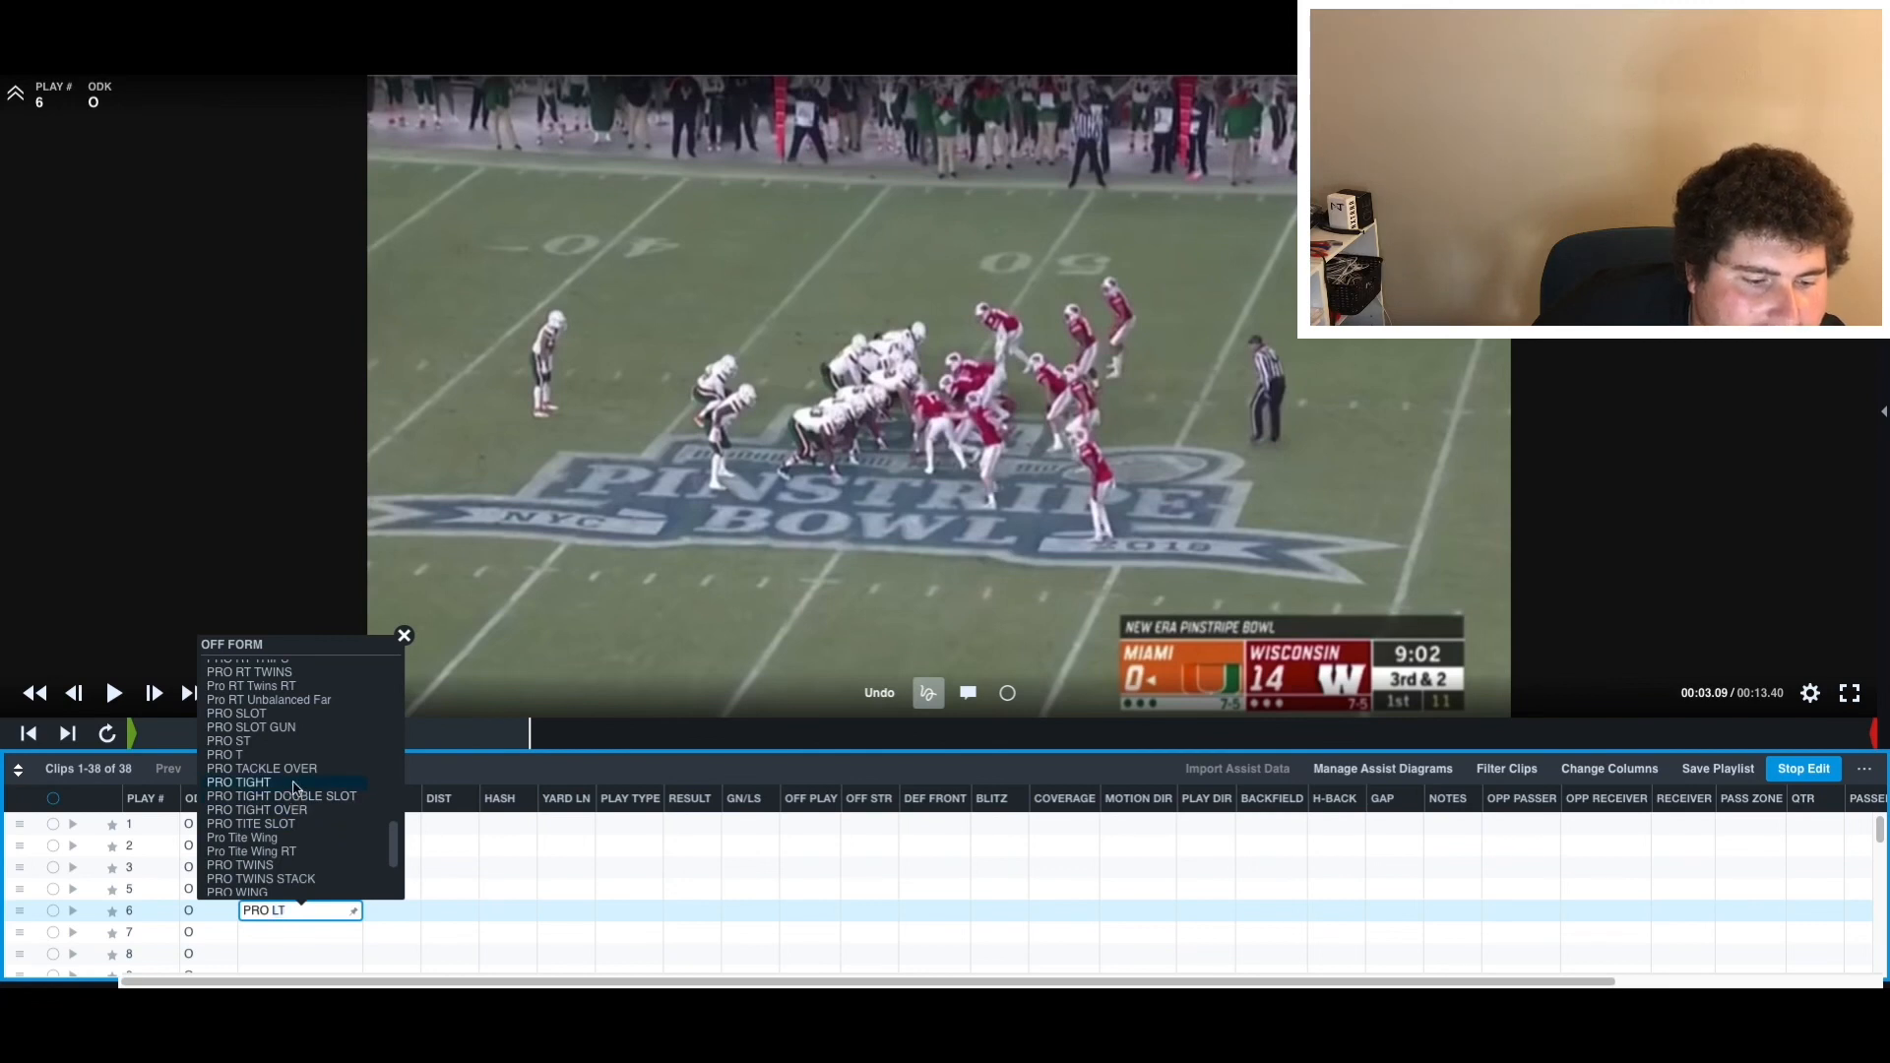
{"action": "left_click", "coordinate": [295, 785]}
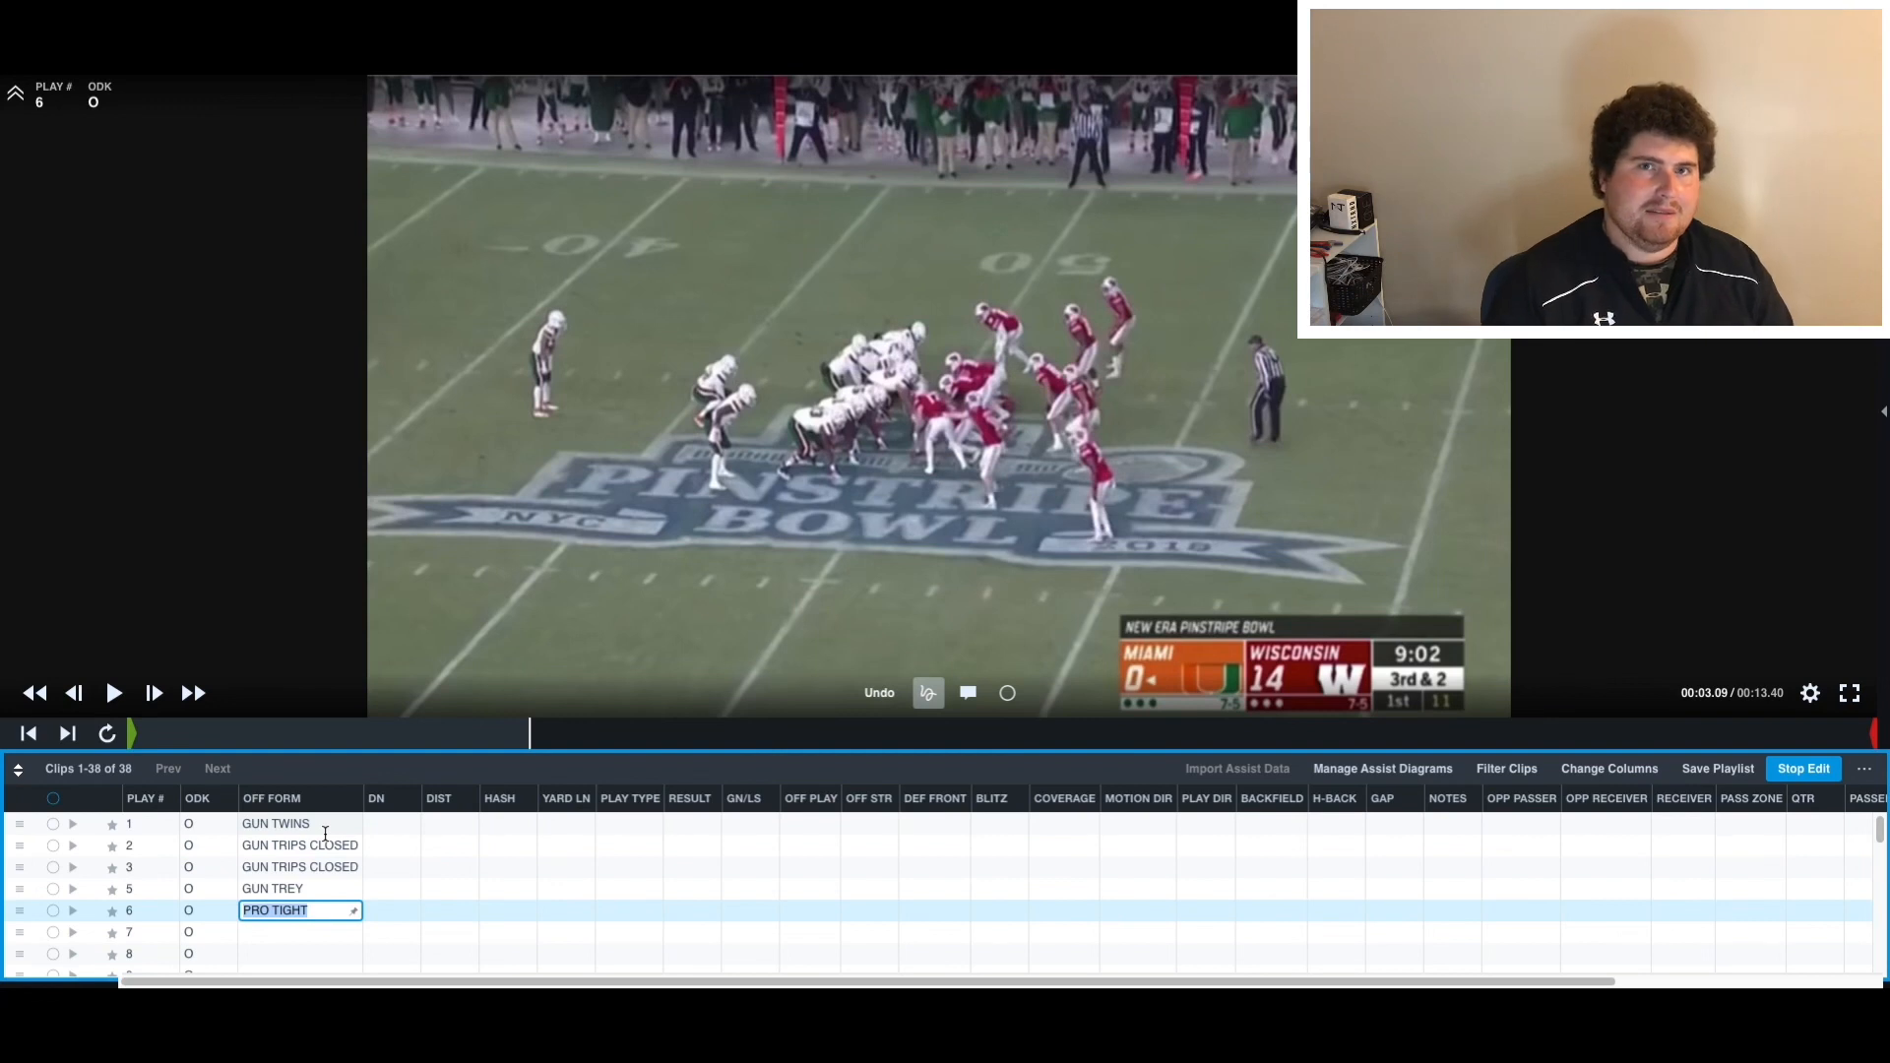
{"action": "left_click", "coordinate": [286, 932]}
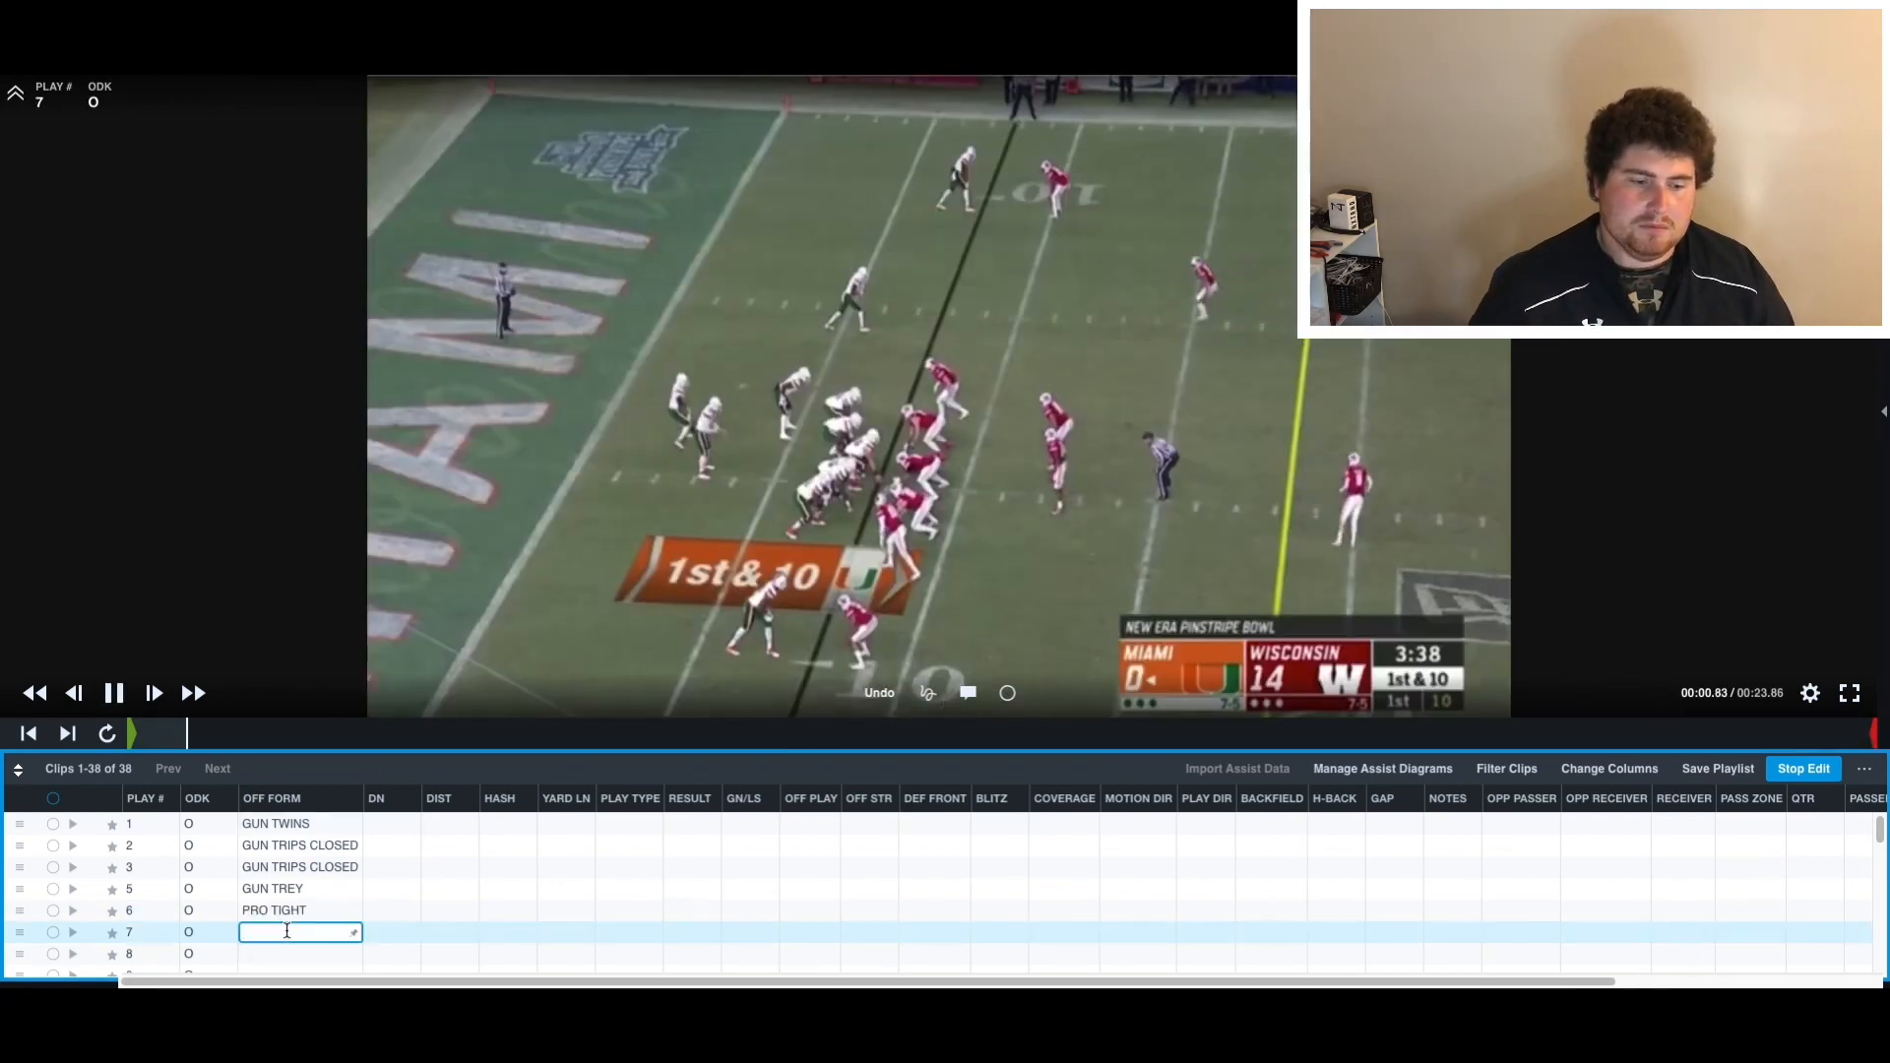
{"action": "key", "text": "Up"}
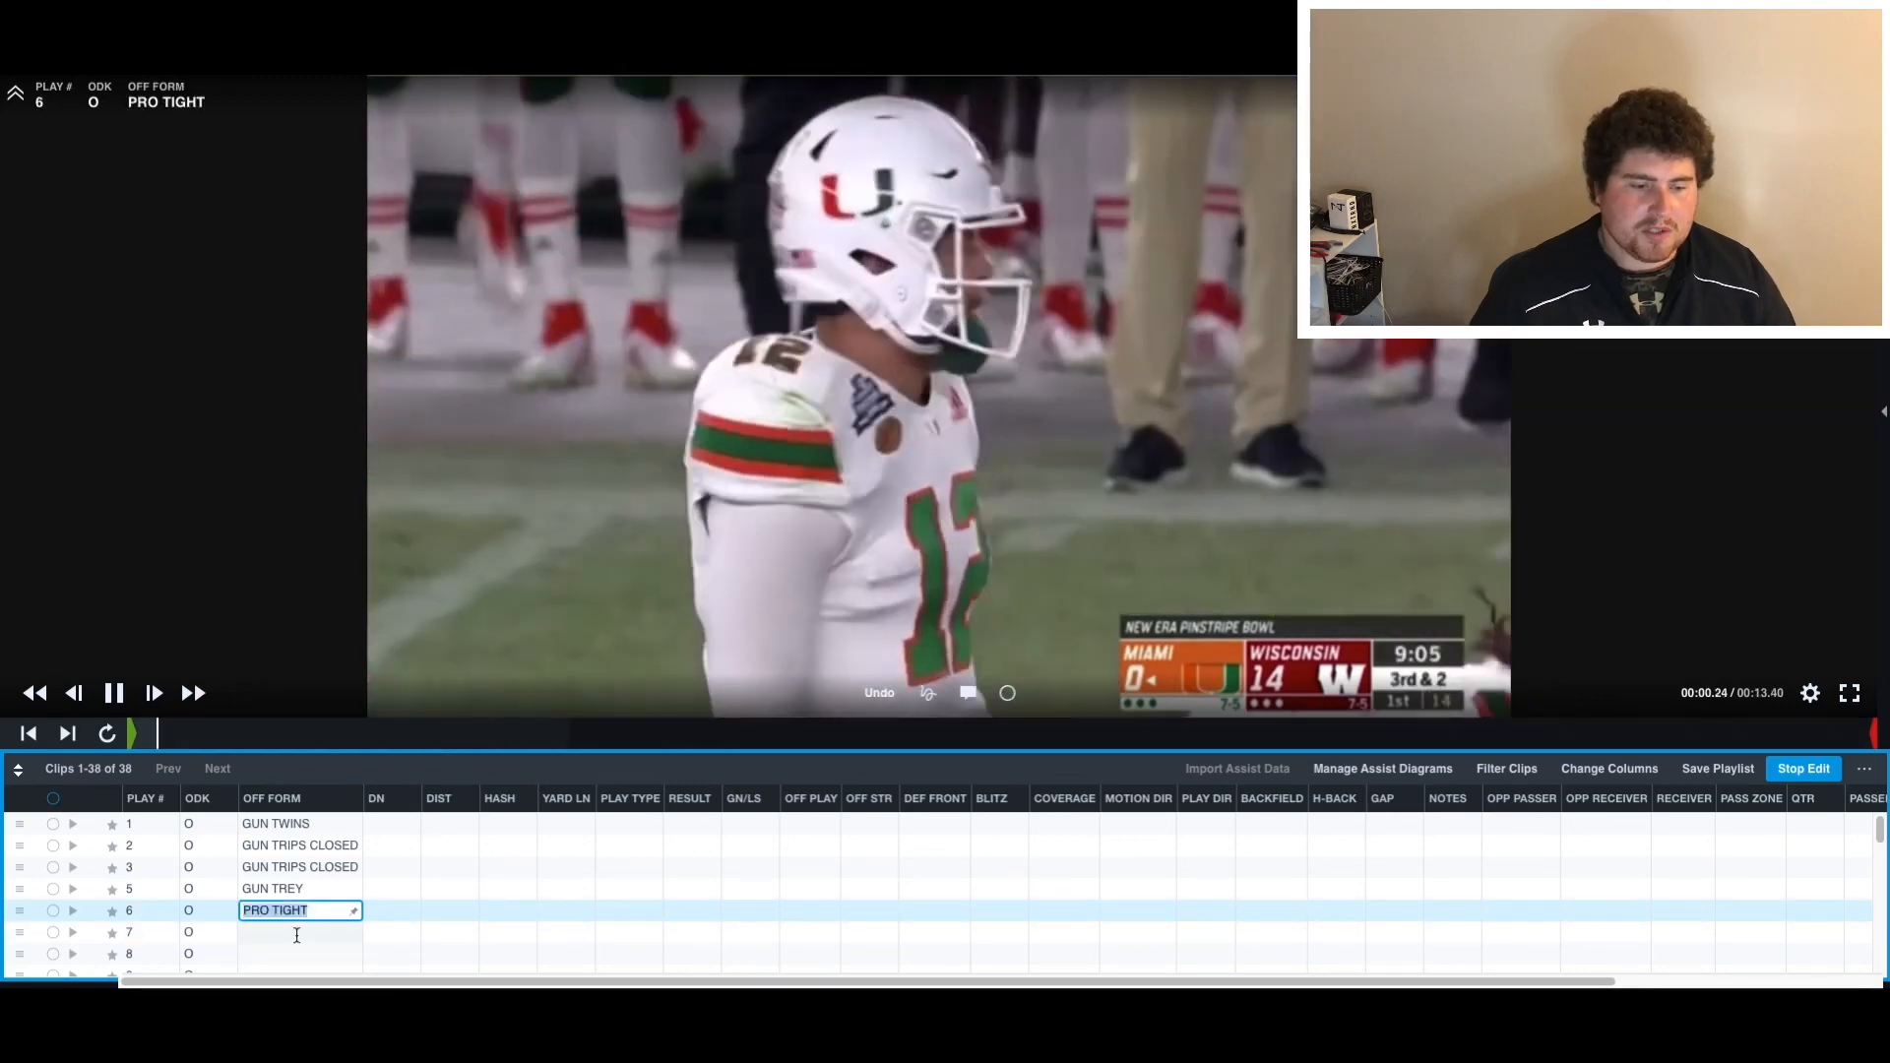
{"action": "left_click", "coordinate": [296, 935]}
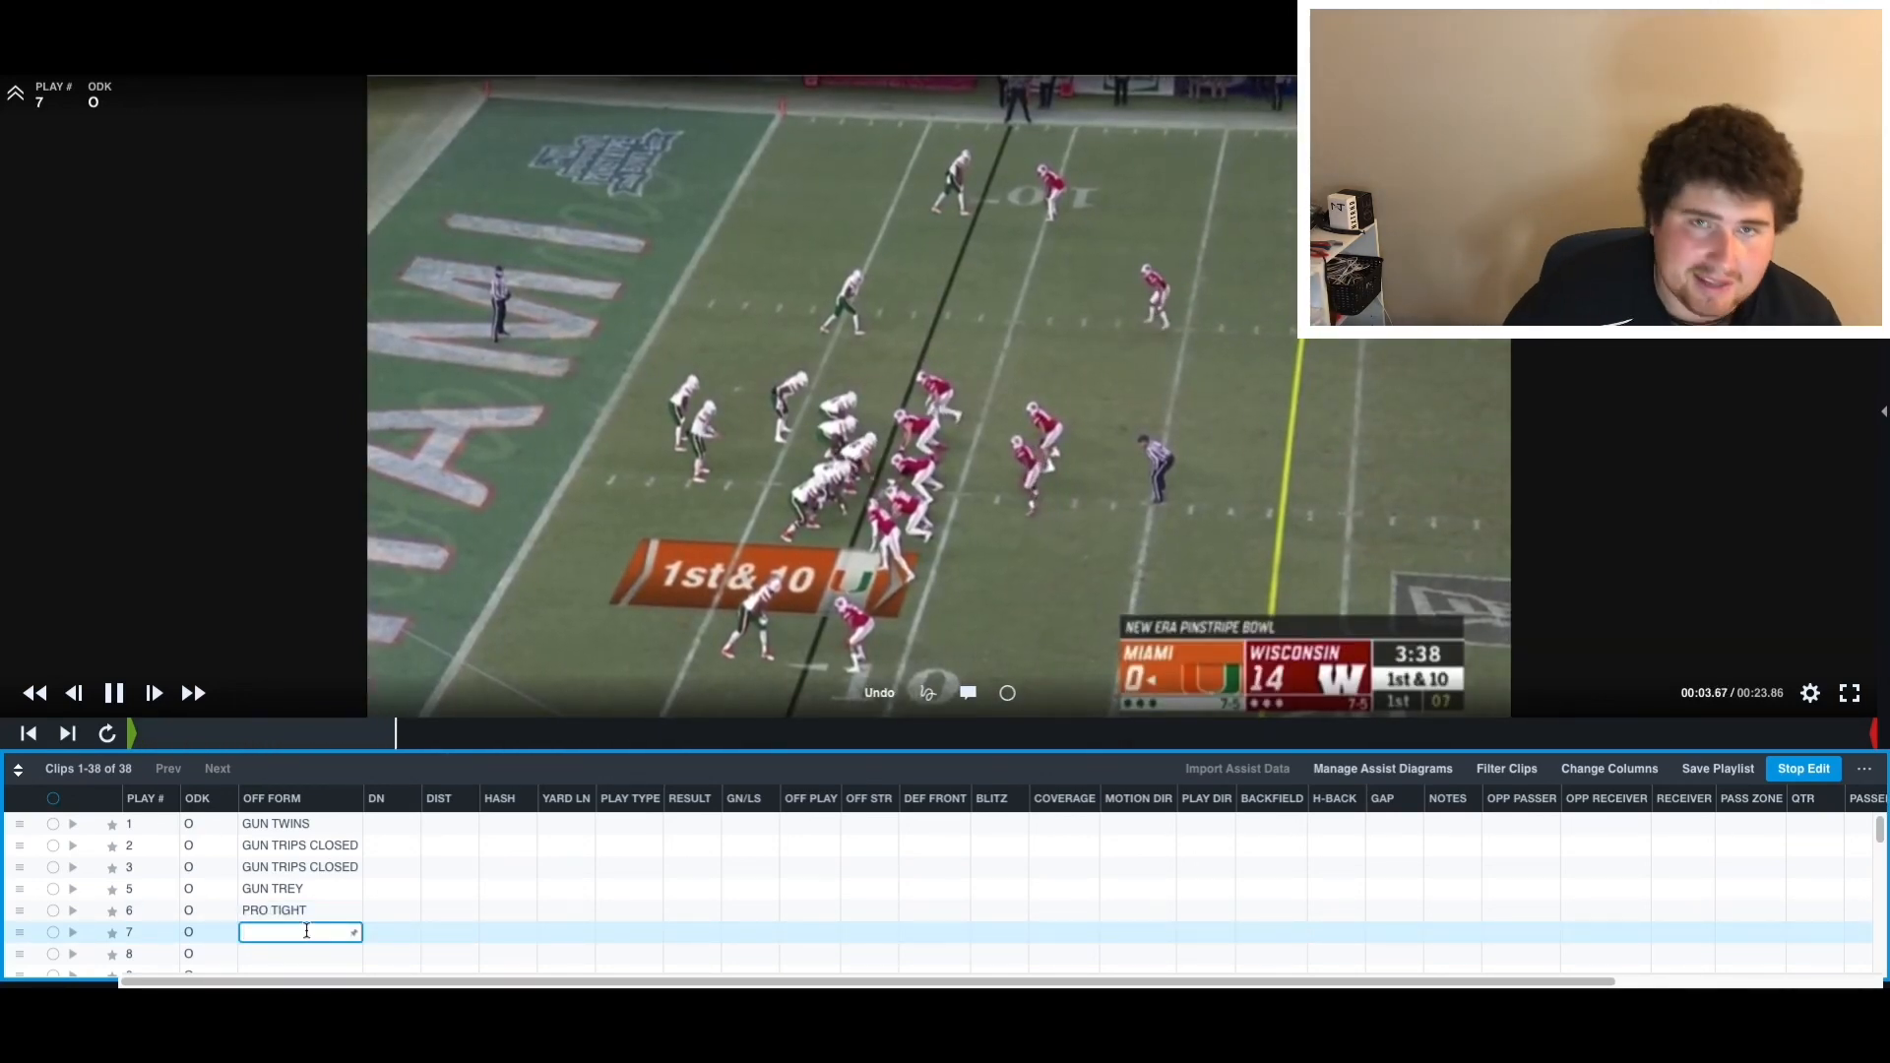
{"action": "left_click", "coordinate": [294, 918]}
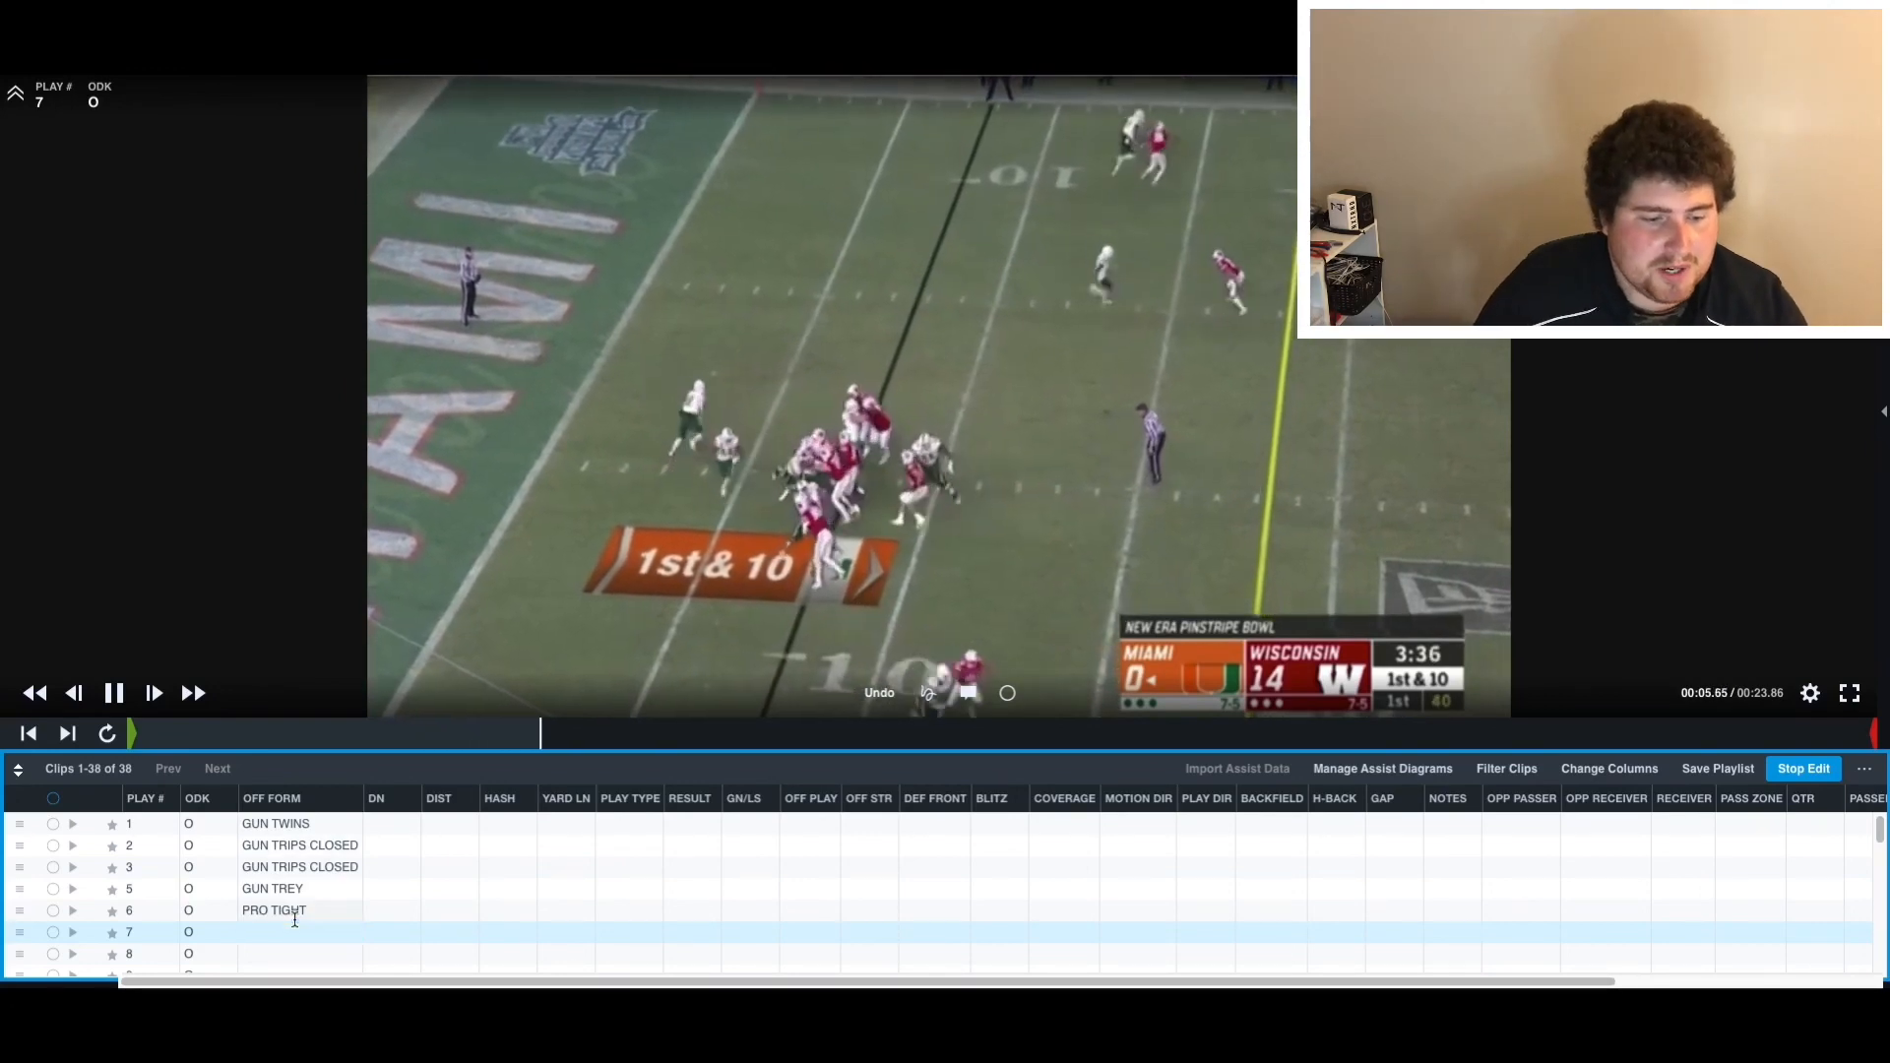
{"action": "left_click", "coordinate": [295, 916]}
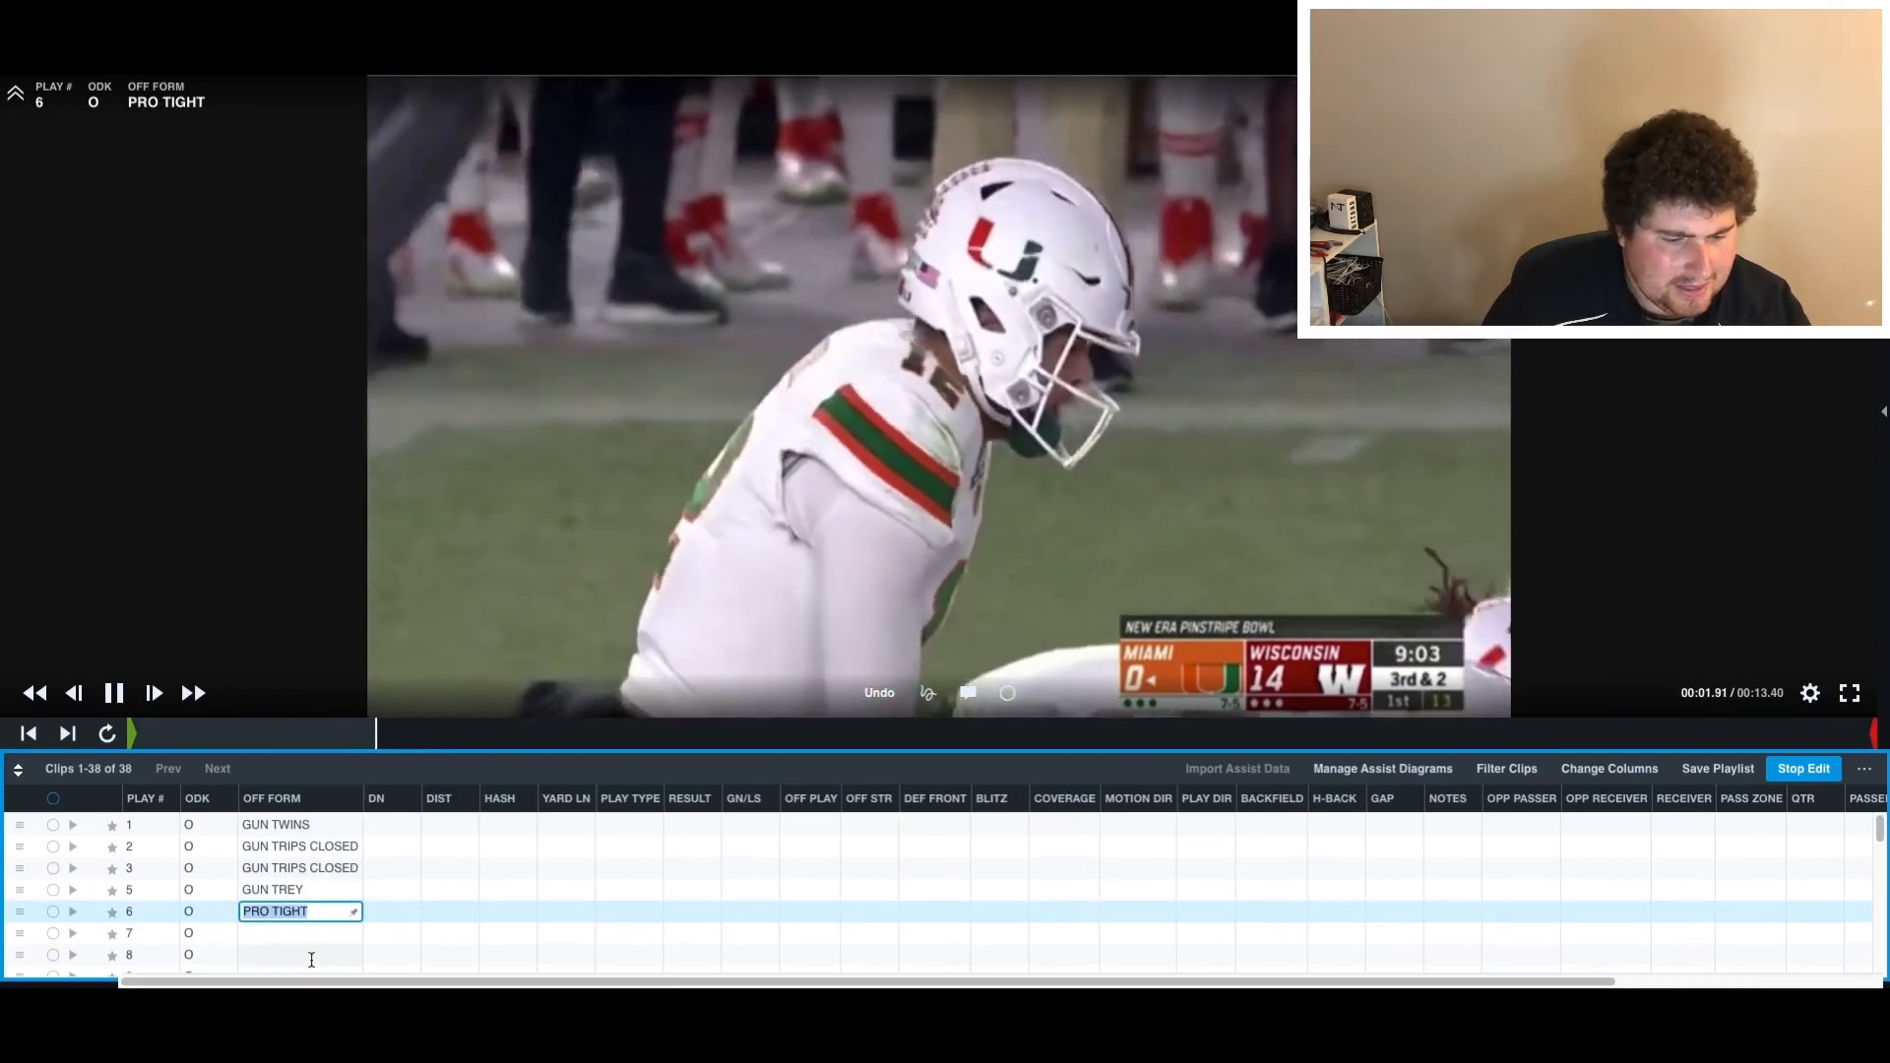
- Open play 7, check its pre-snap alignment and set its offensive formation to GUN TWINS
{"action": "left_click", "coordinate": [296, 937]}
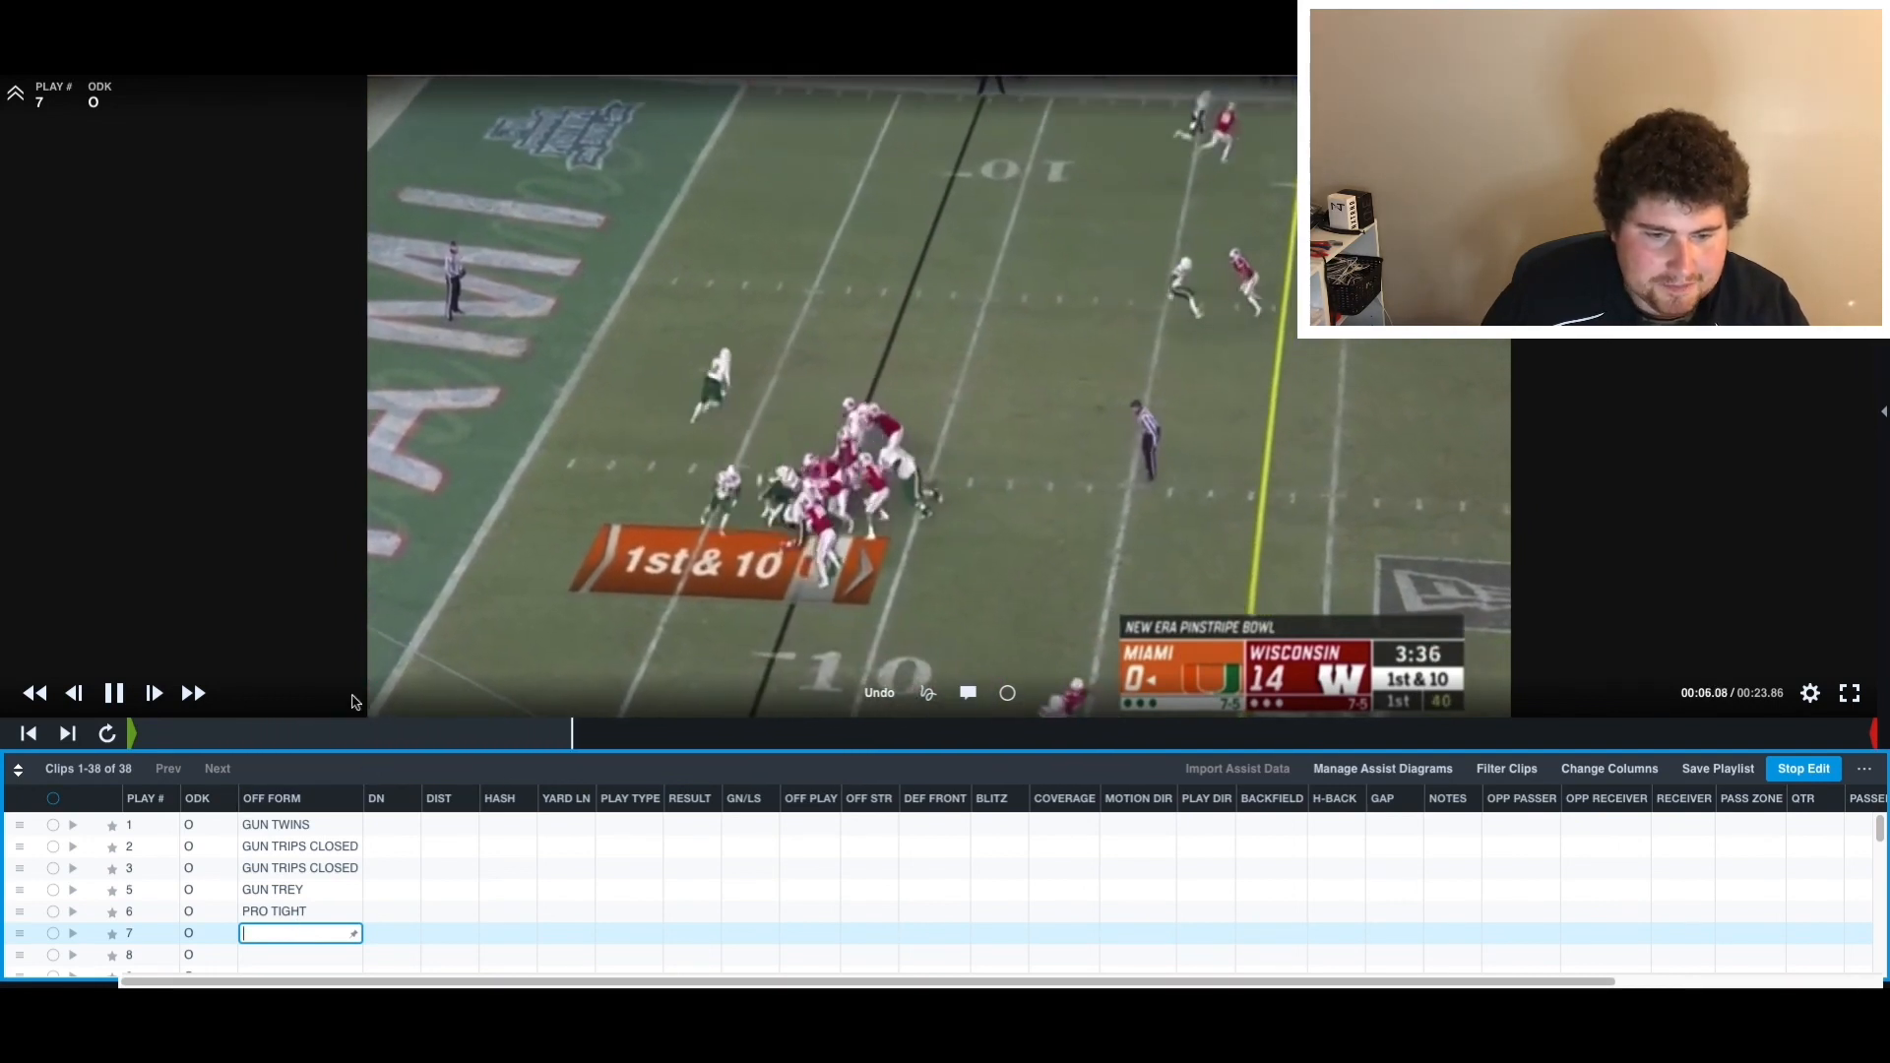
{"action": "left_click", "coordinate": [232, 734]}
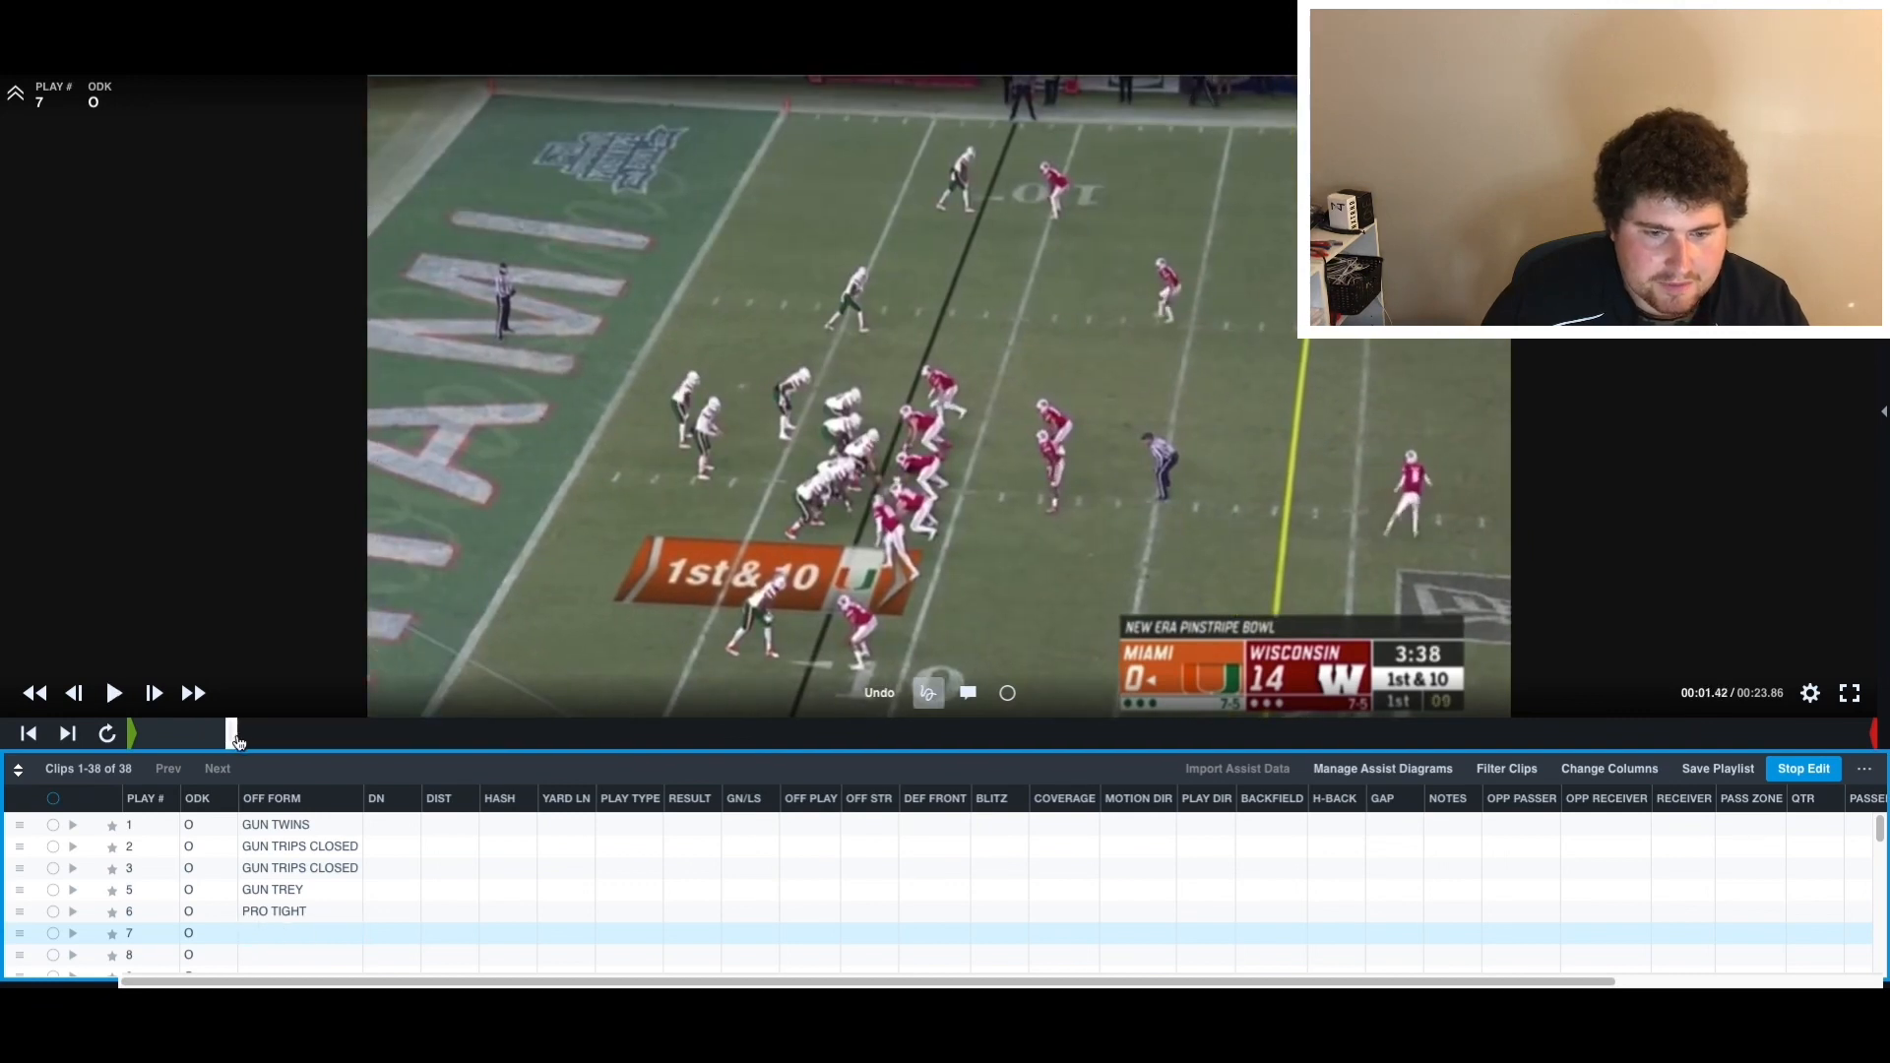
{"action": "mouse_move", "coordinate": [236, 740]}
{"action": "left_mouse_down"}
{"action": "mouse_move", "coordinate": [308, 740]}
{"action": "mouse_move", "coordinate": [272, 744]}
{"action": "left_mouse_up"}
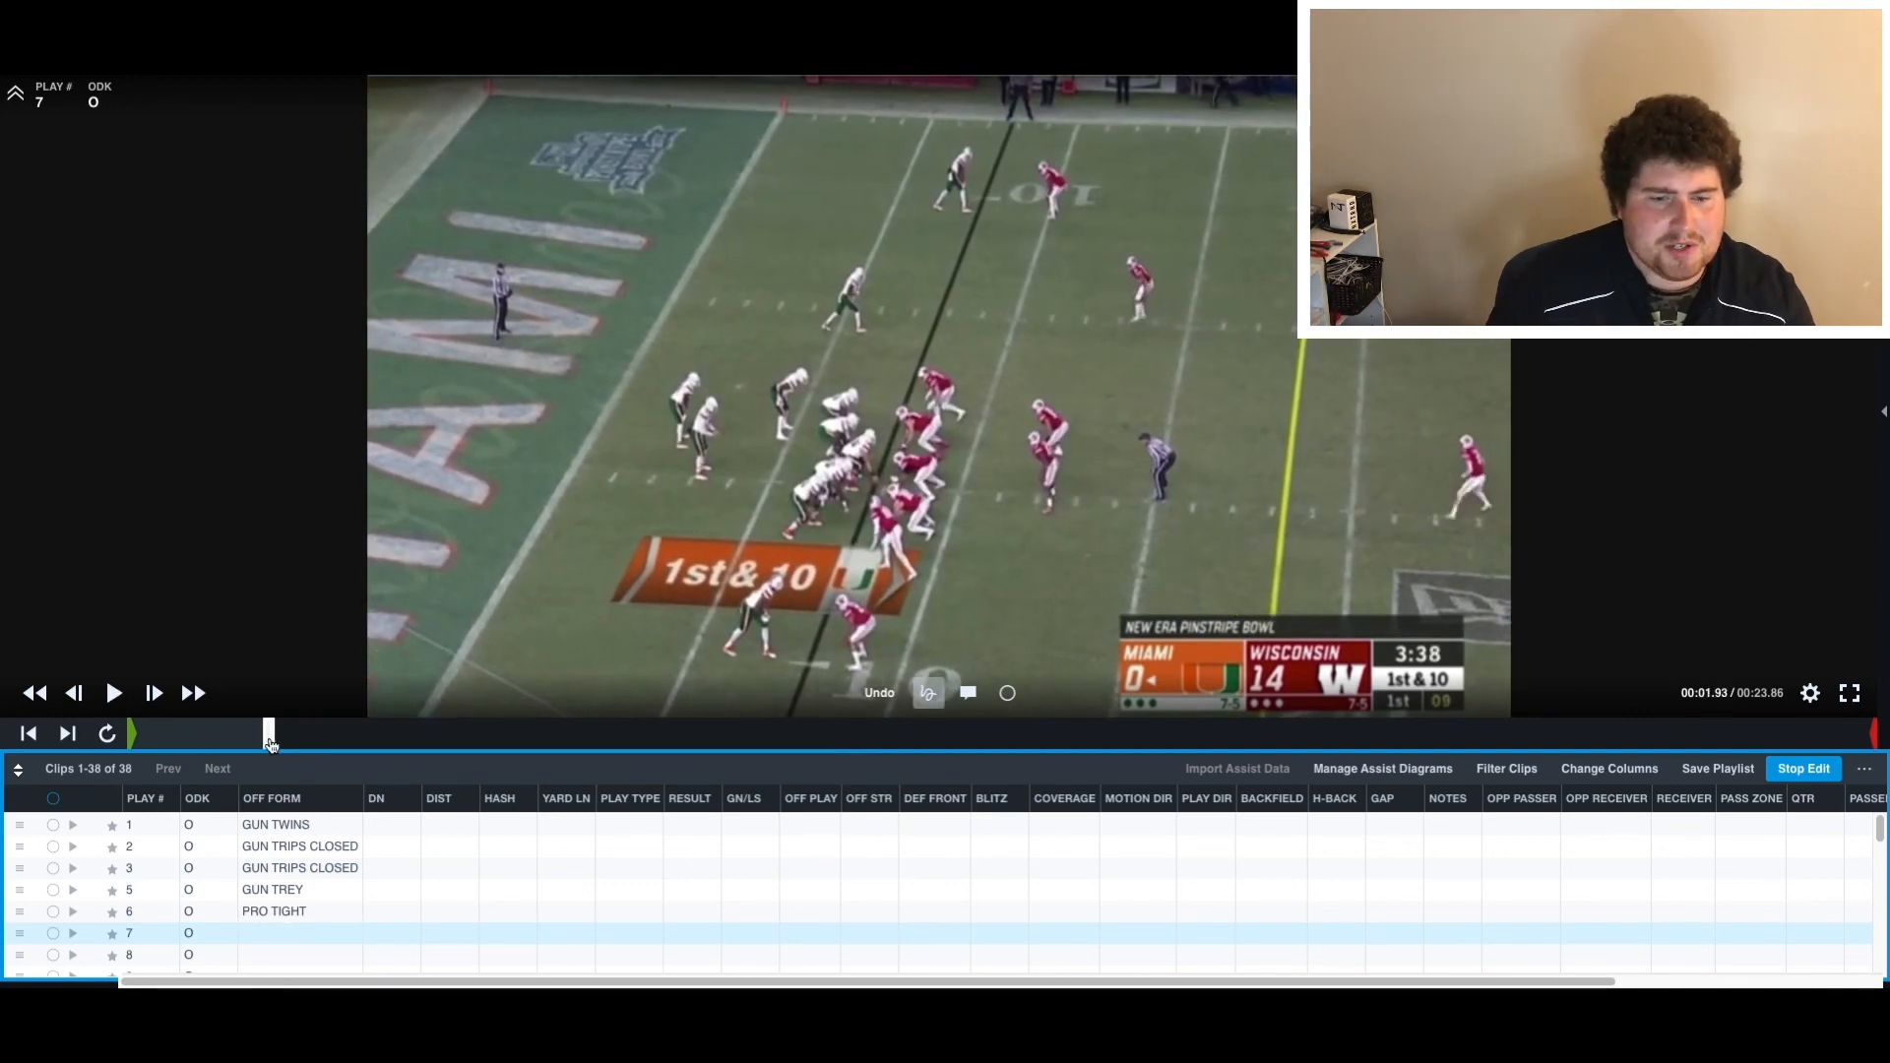
{"action": "left_click", "coordinate": [278, 932]}
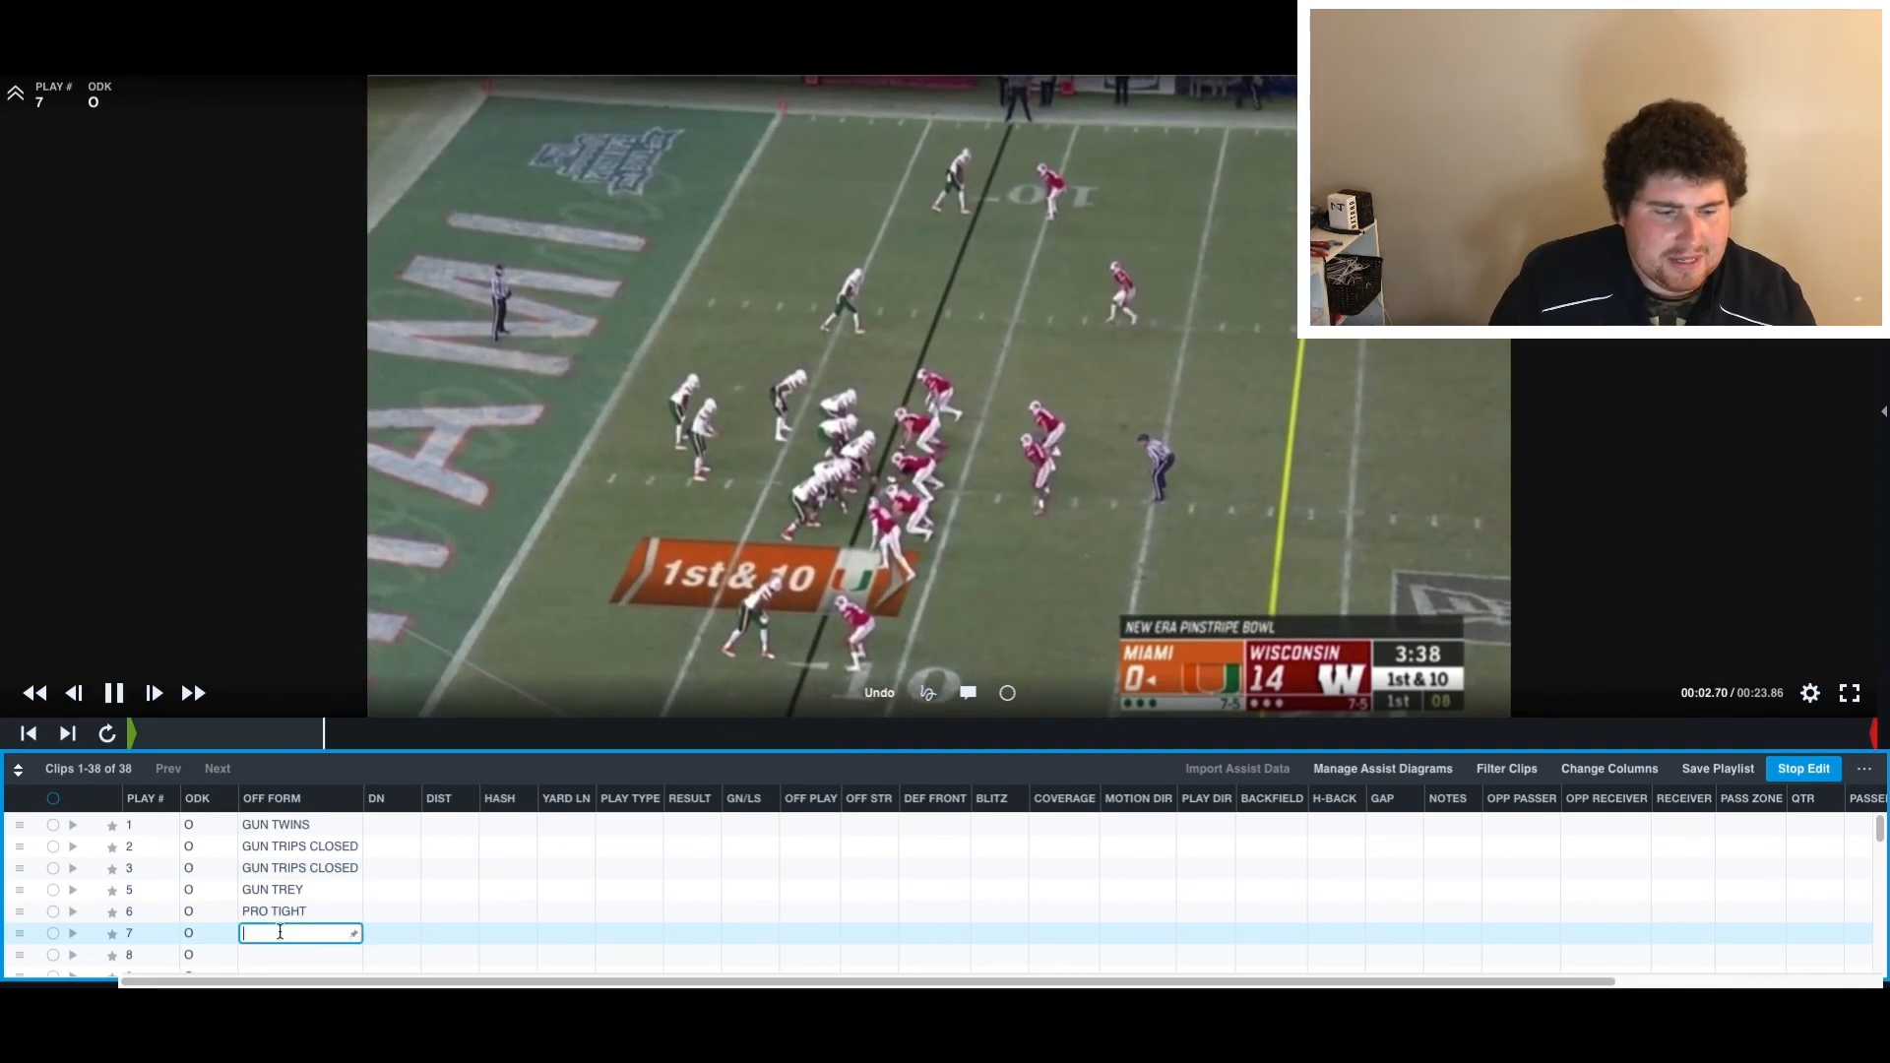
{"action": "type", "text": "GUN TWINS"}
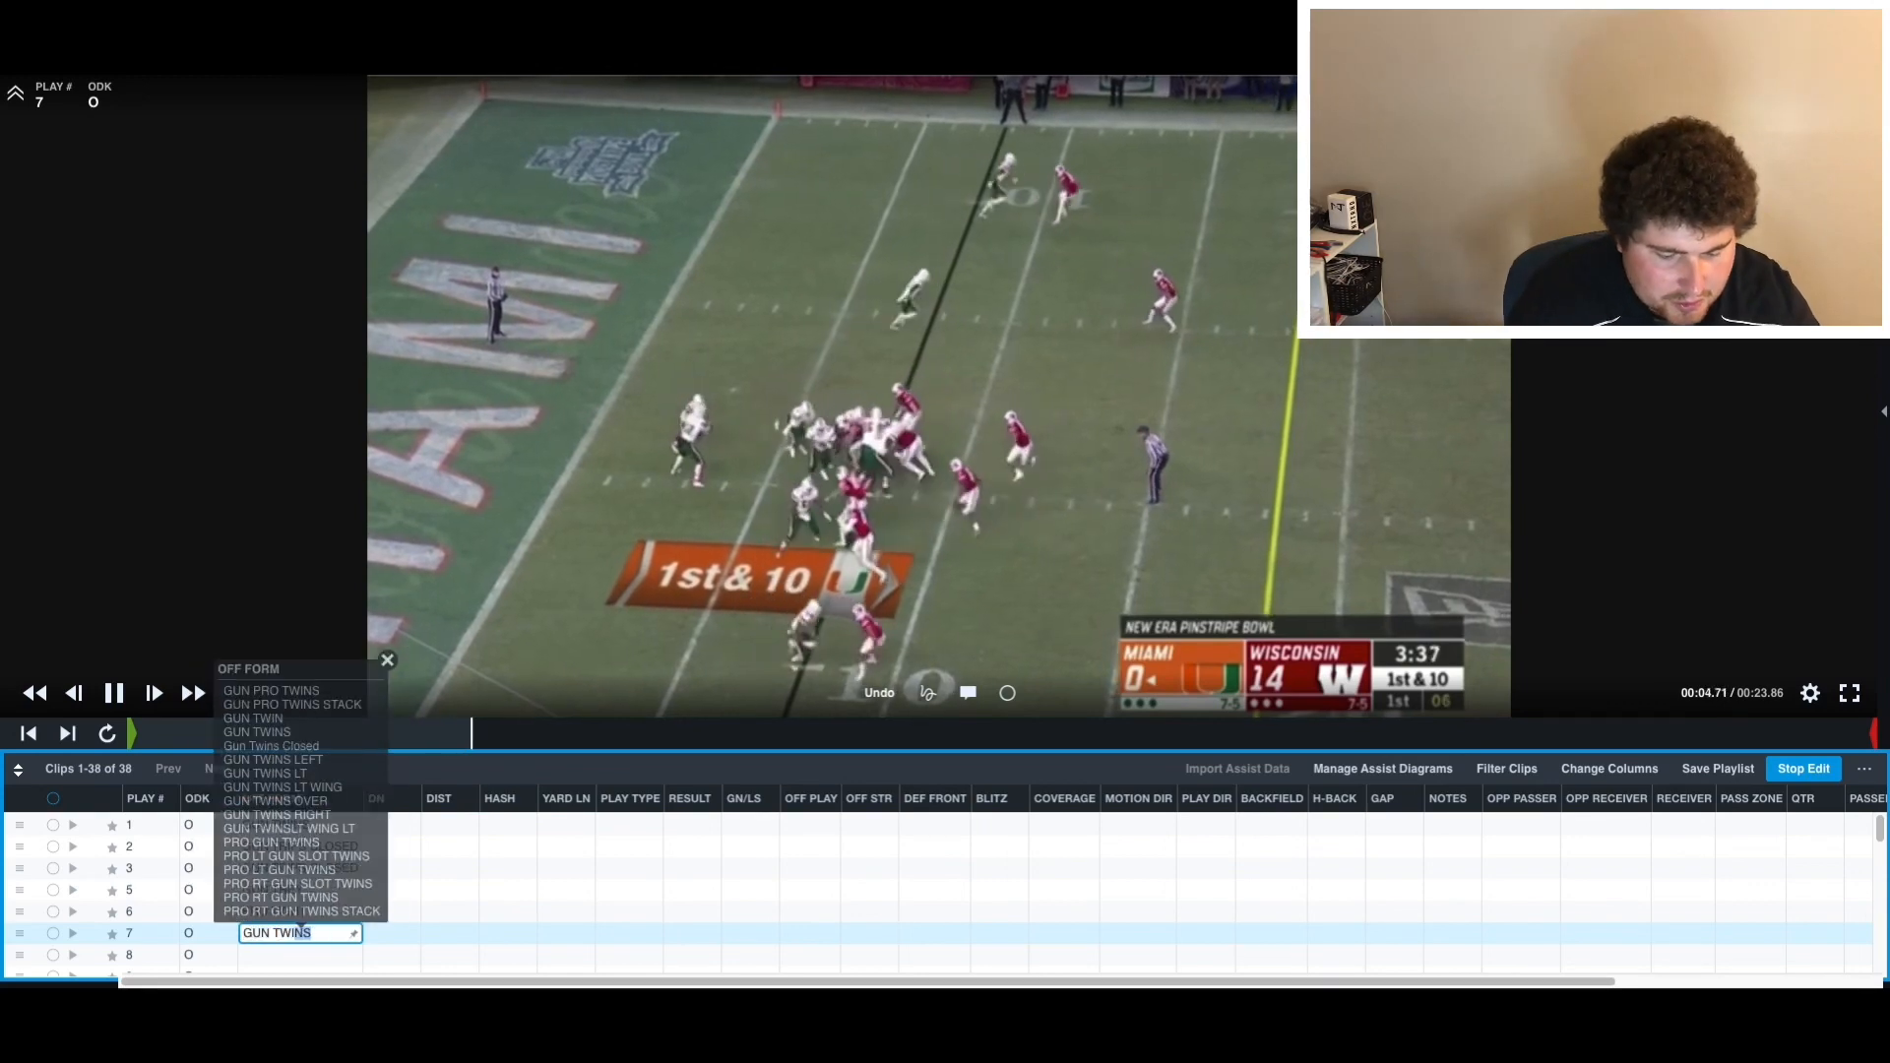
{"action": "key", "text": "Return"}
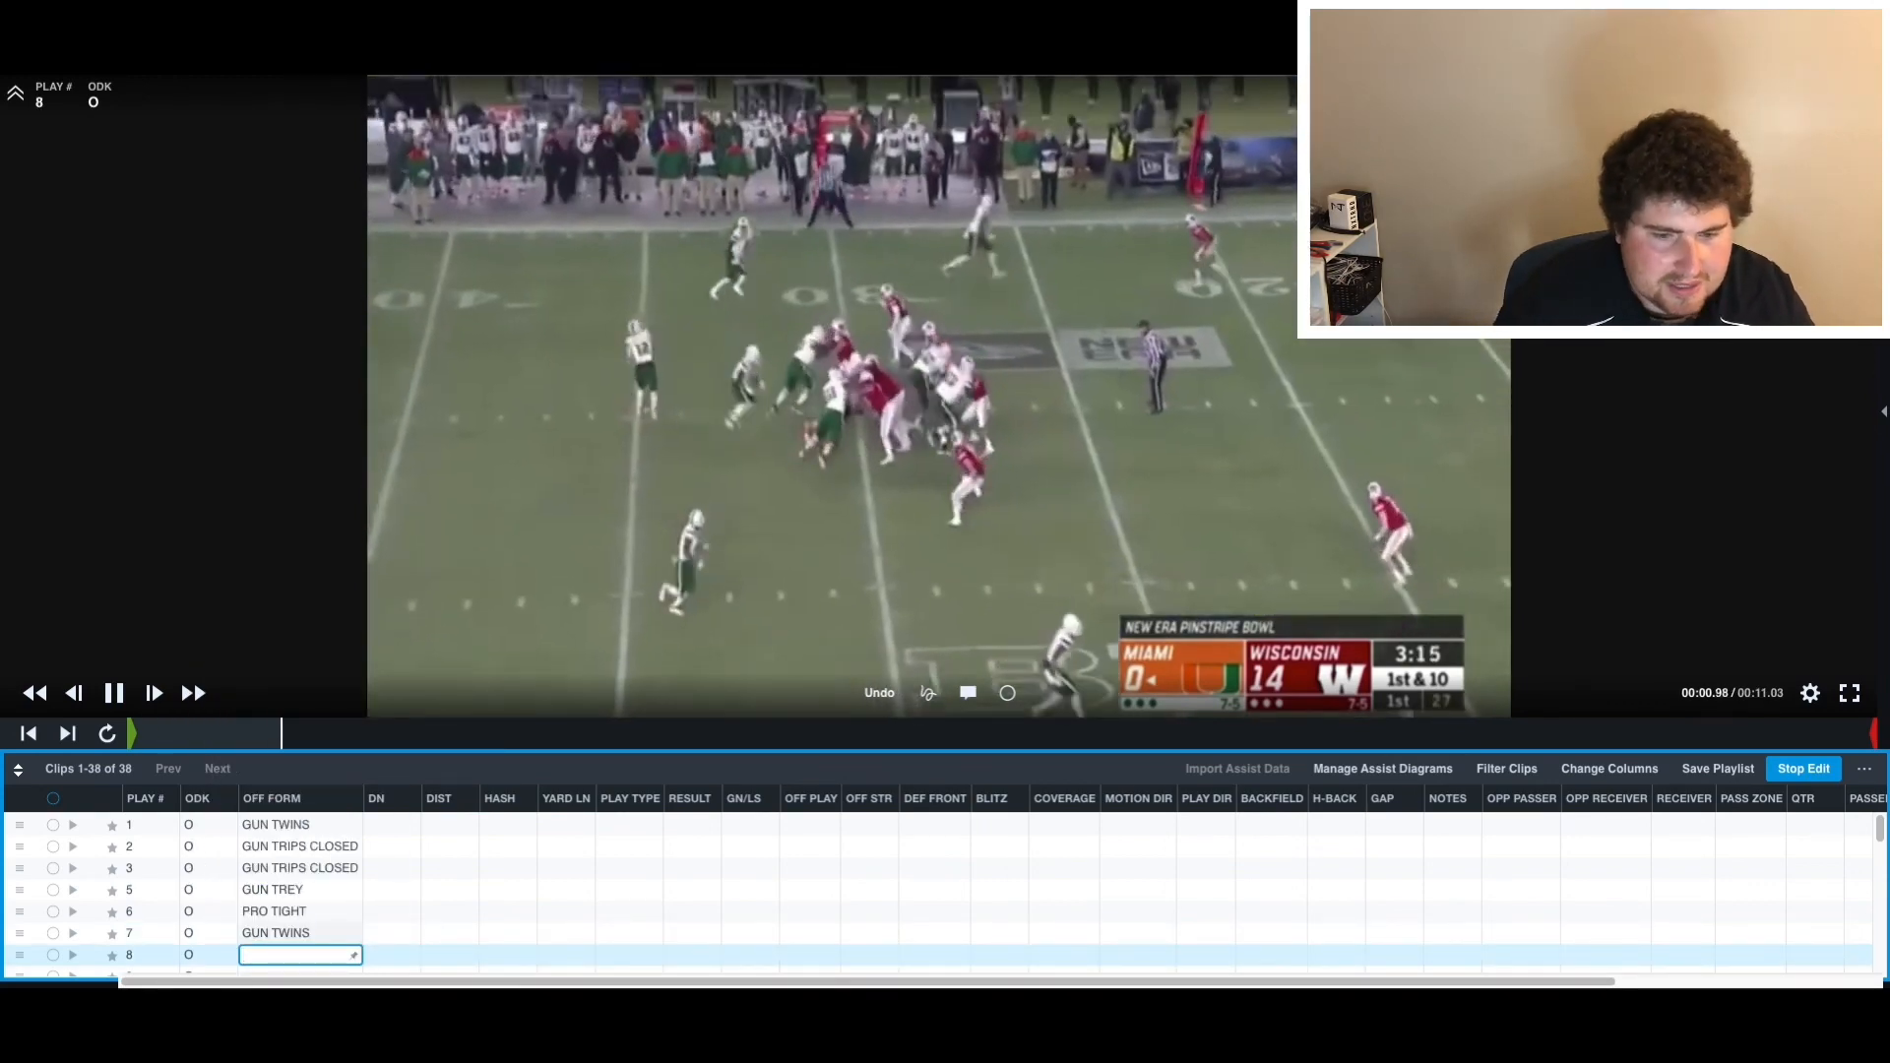
- Check the alignment at the start of play 8 and set its offensive formation to GUN DOUBLES
{"action": "left_click", "coordinate": [110, 737]}
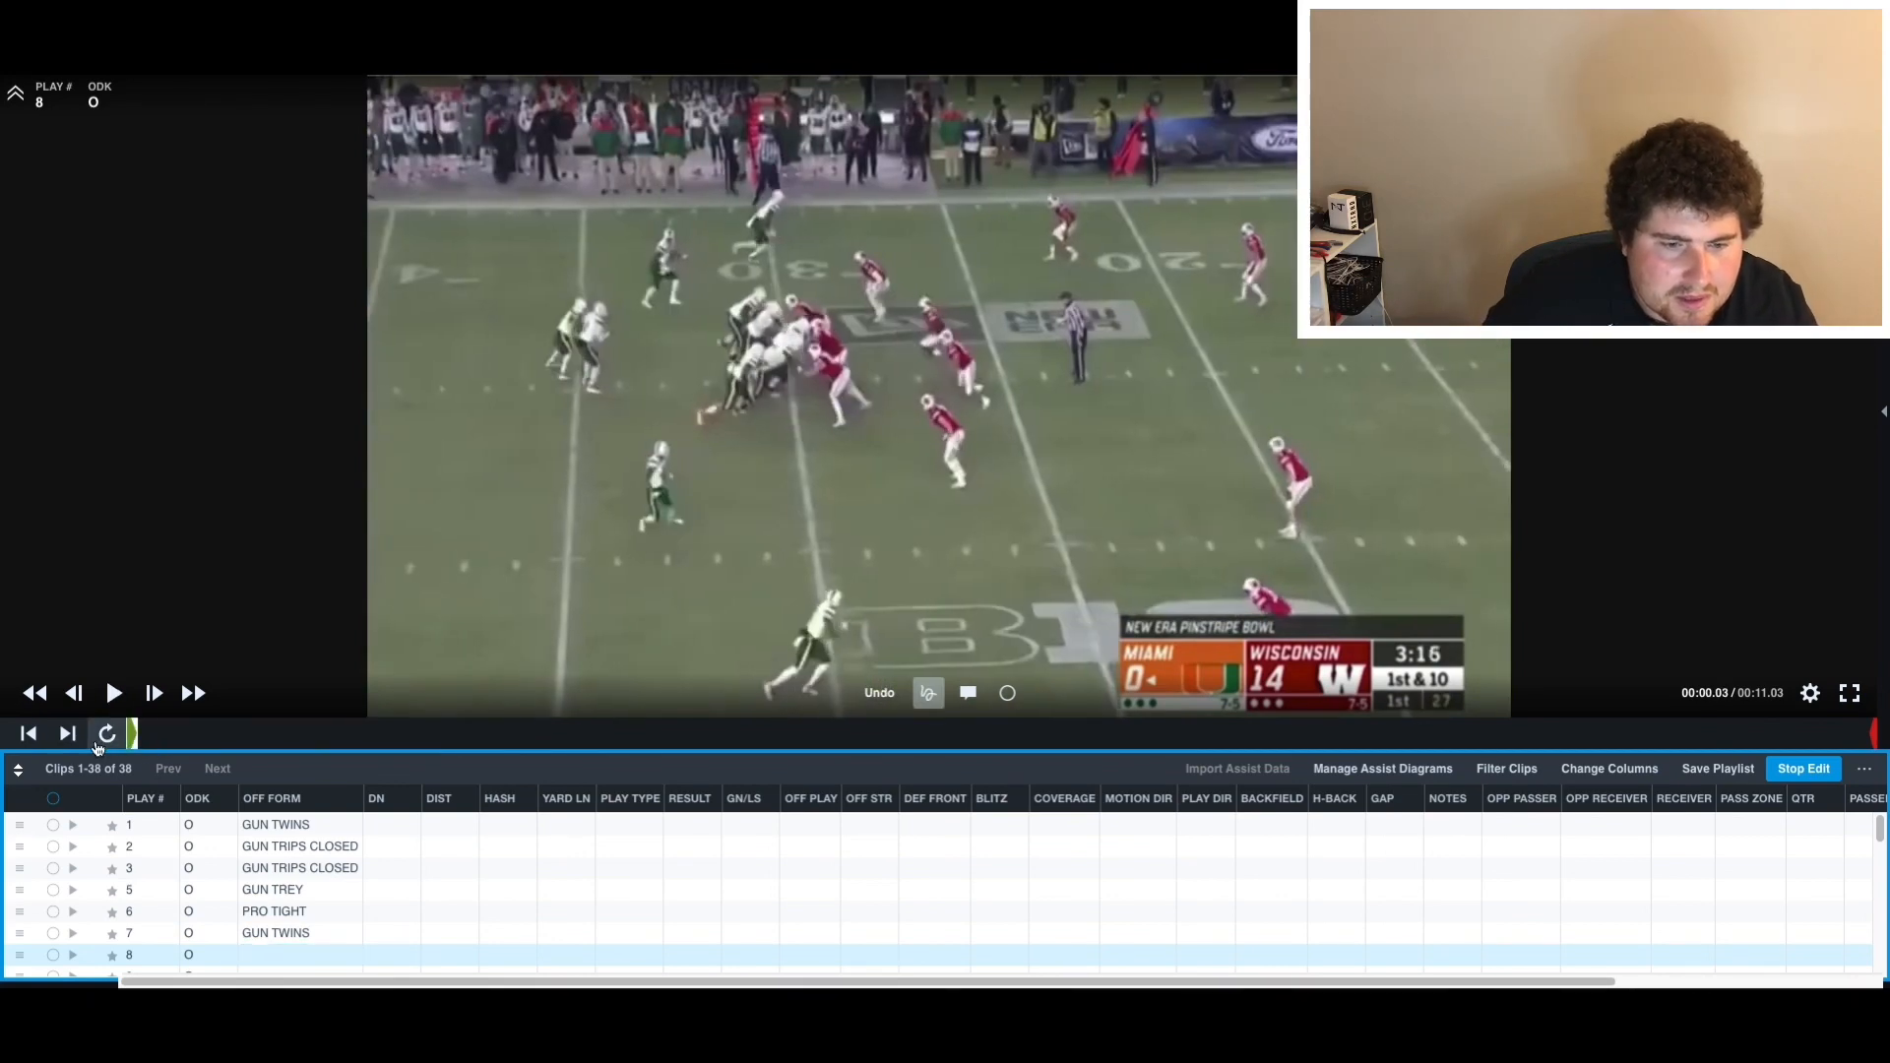
{"action": "left_click", "coordinate": [105, 738]}
{"action": "left_click", "coordinate": [133, 752]}
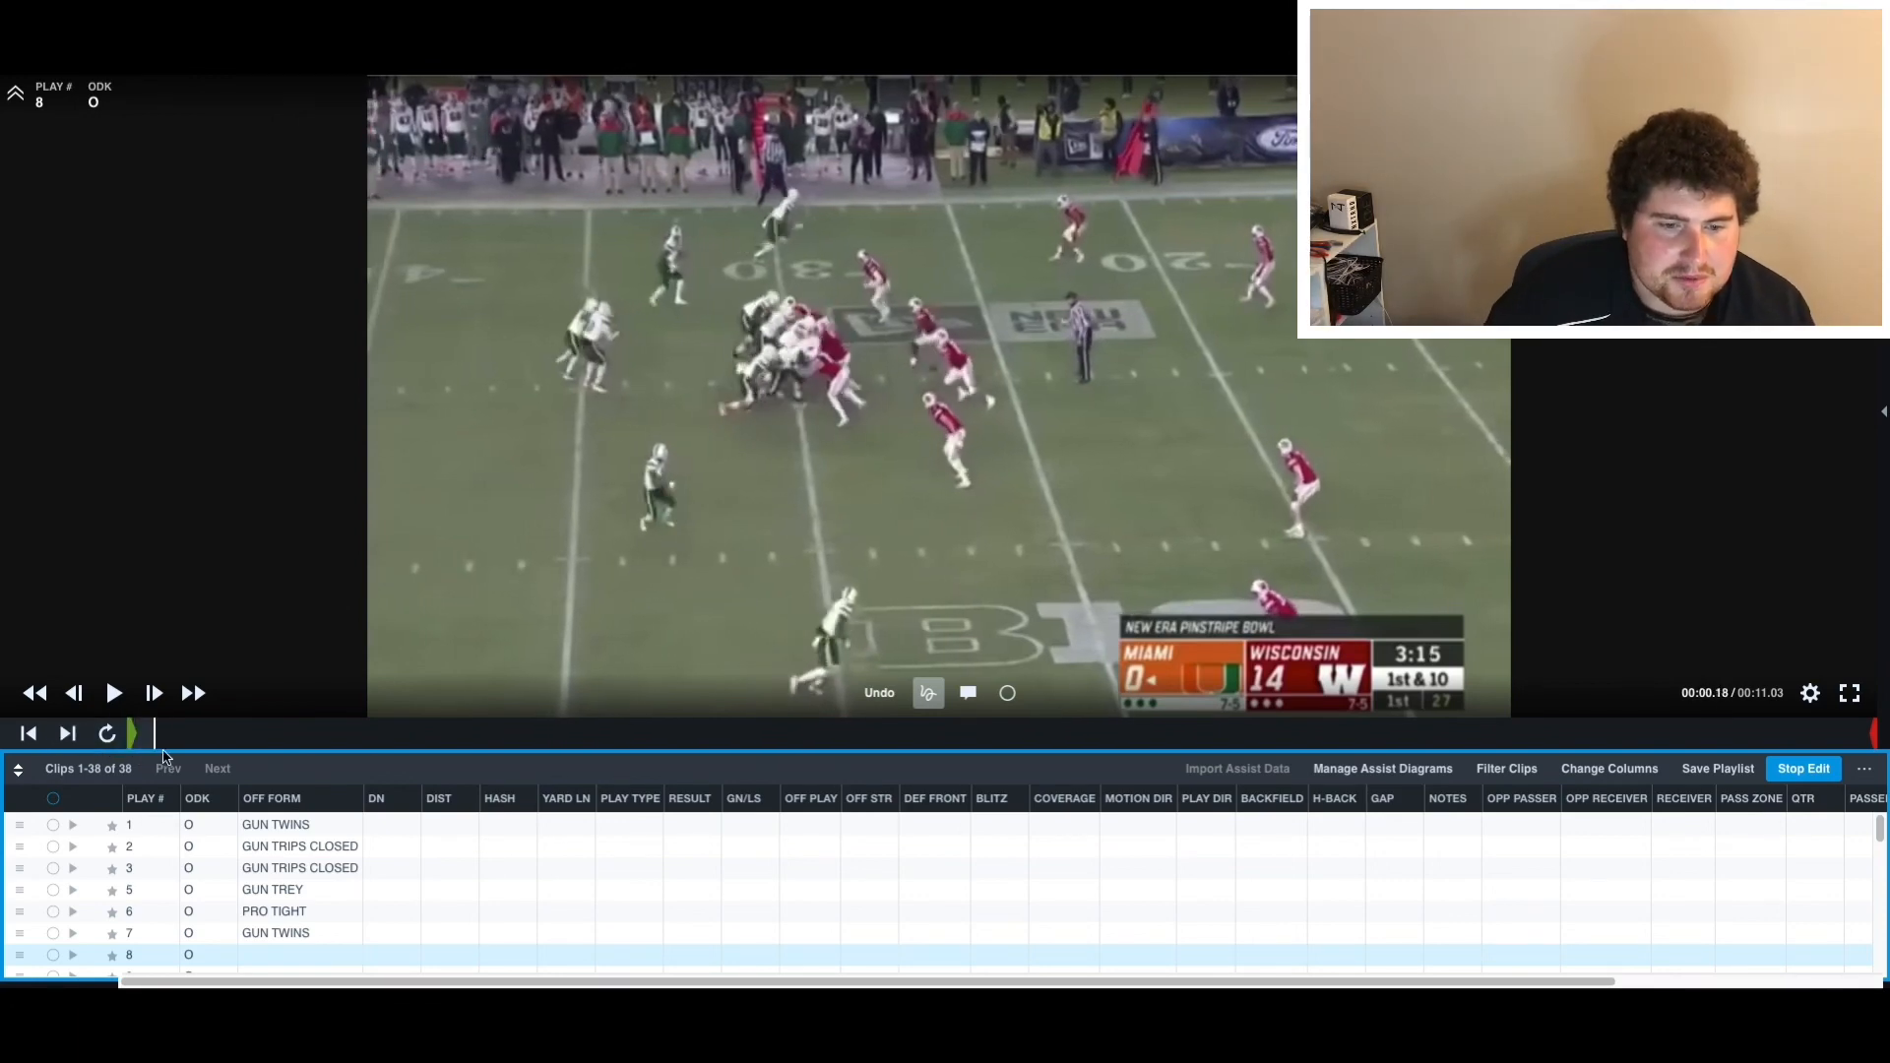
{"action": "left_click", "coordinate": [264, 733]}
{"action": "left_click_drag", "start_coordinate": [275, 760], "coordinate": [164, 763]}
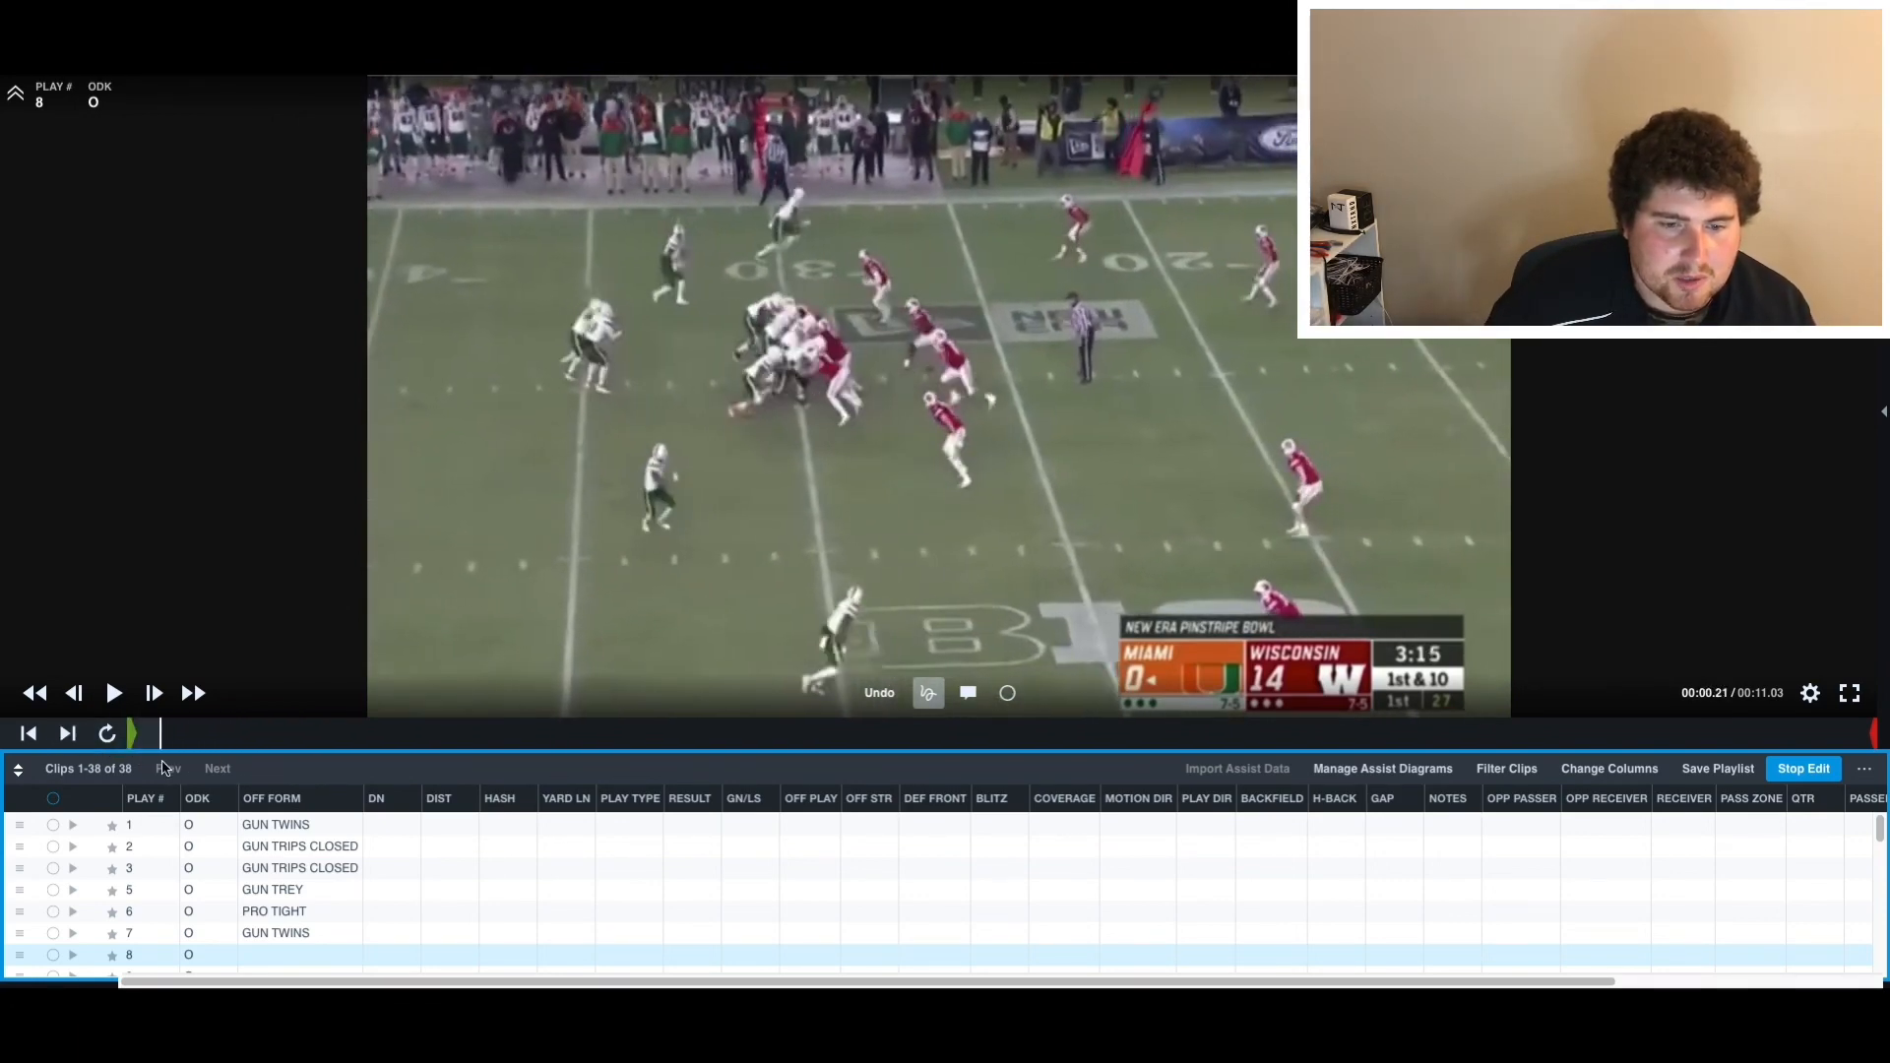
{"action": "left_click", "coordinate": [254, 954]}
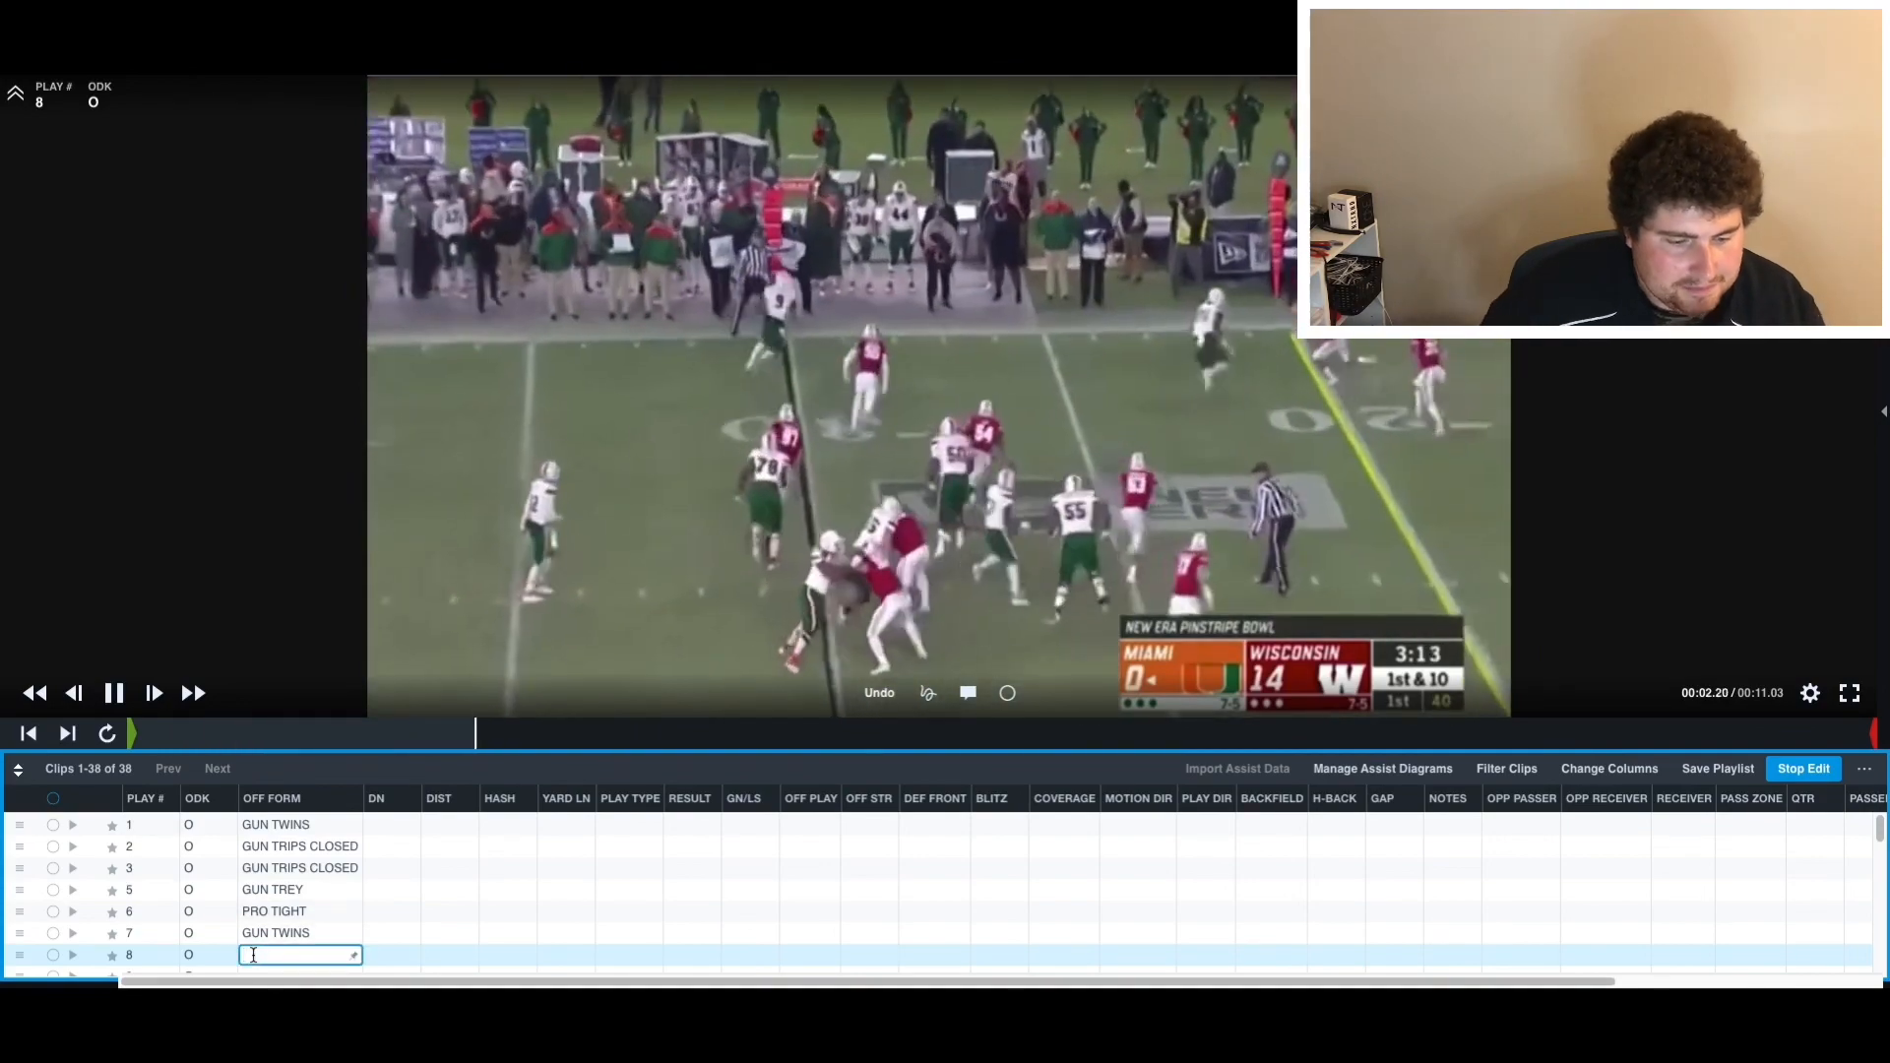
{"action": "type", "text": "GUN DOUBLES"}
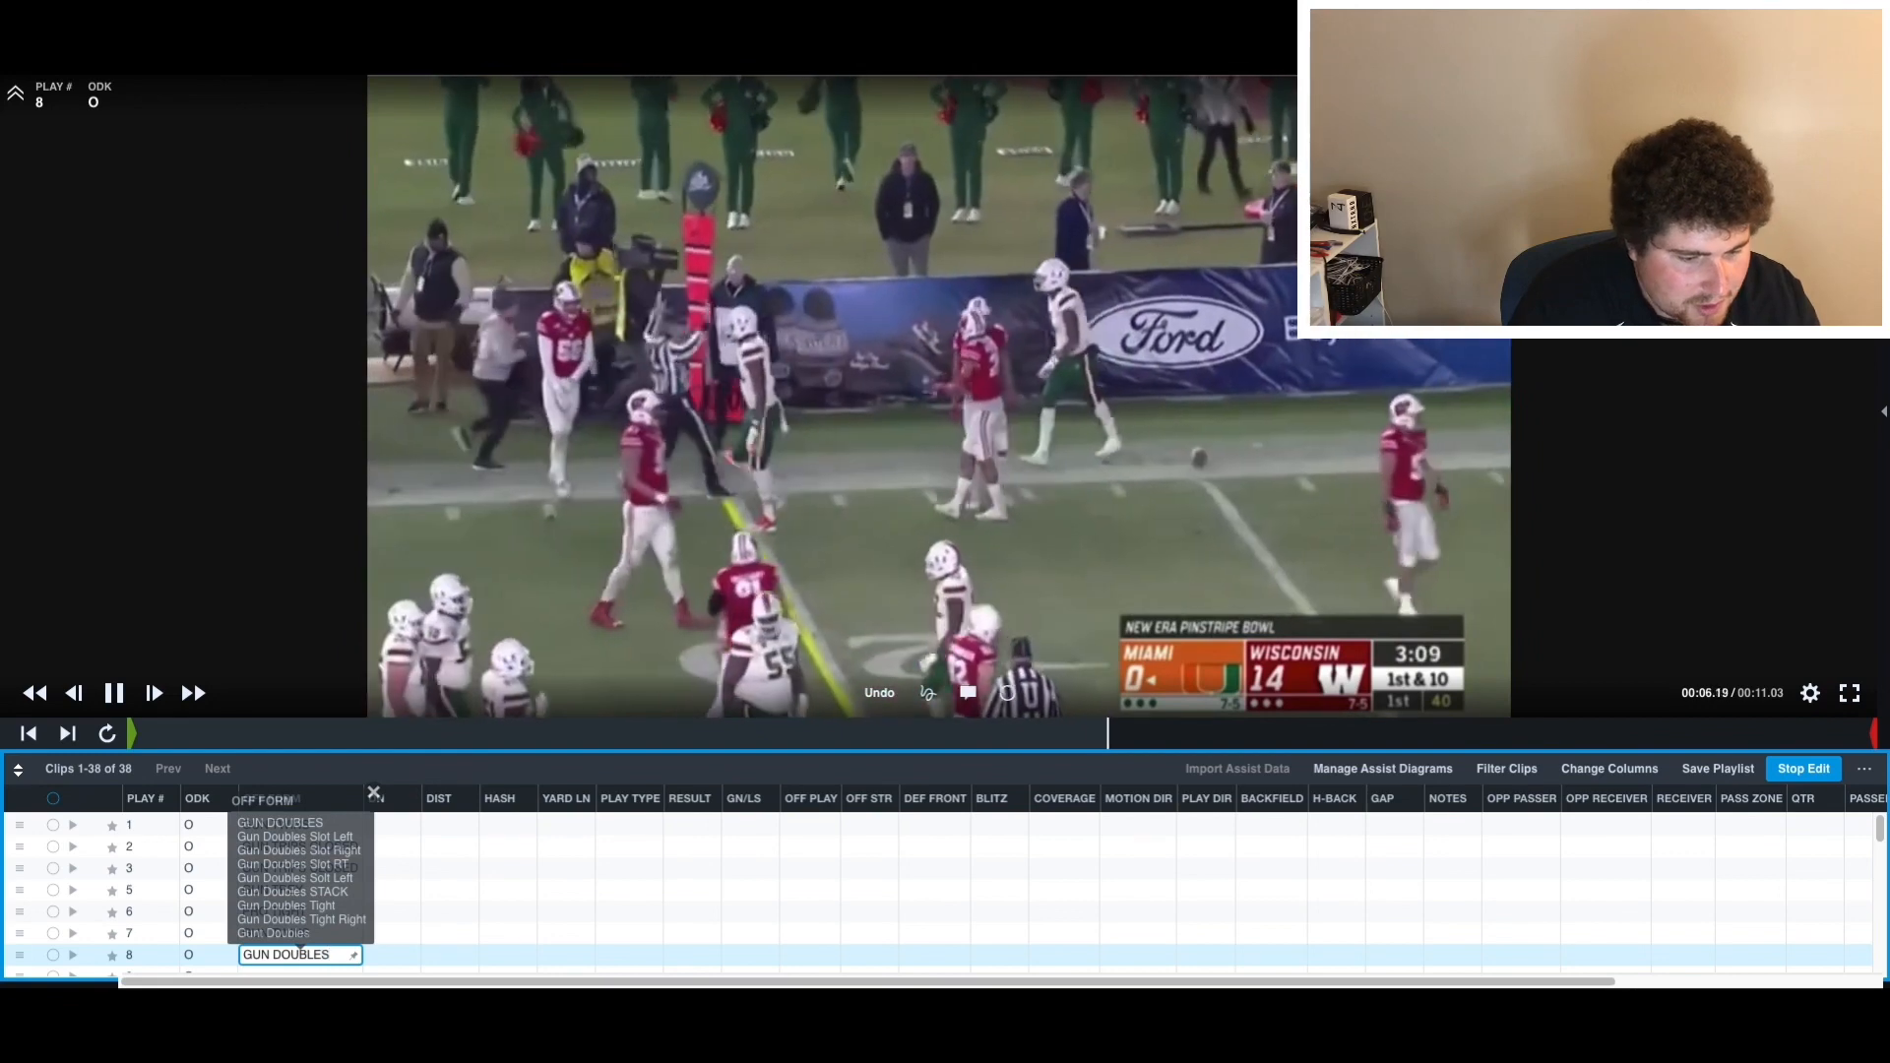
{"action": "key", "text": "Return"}
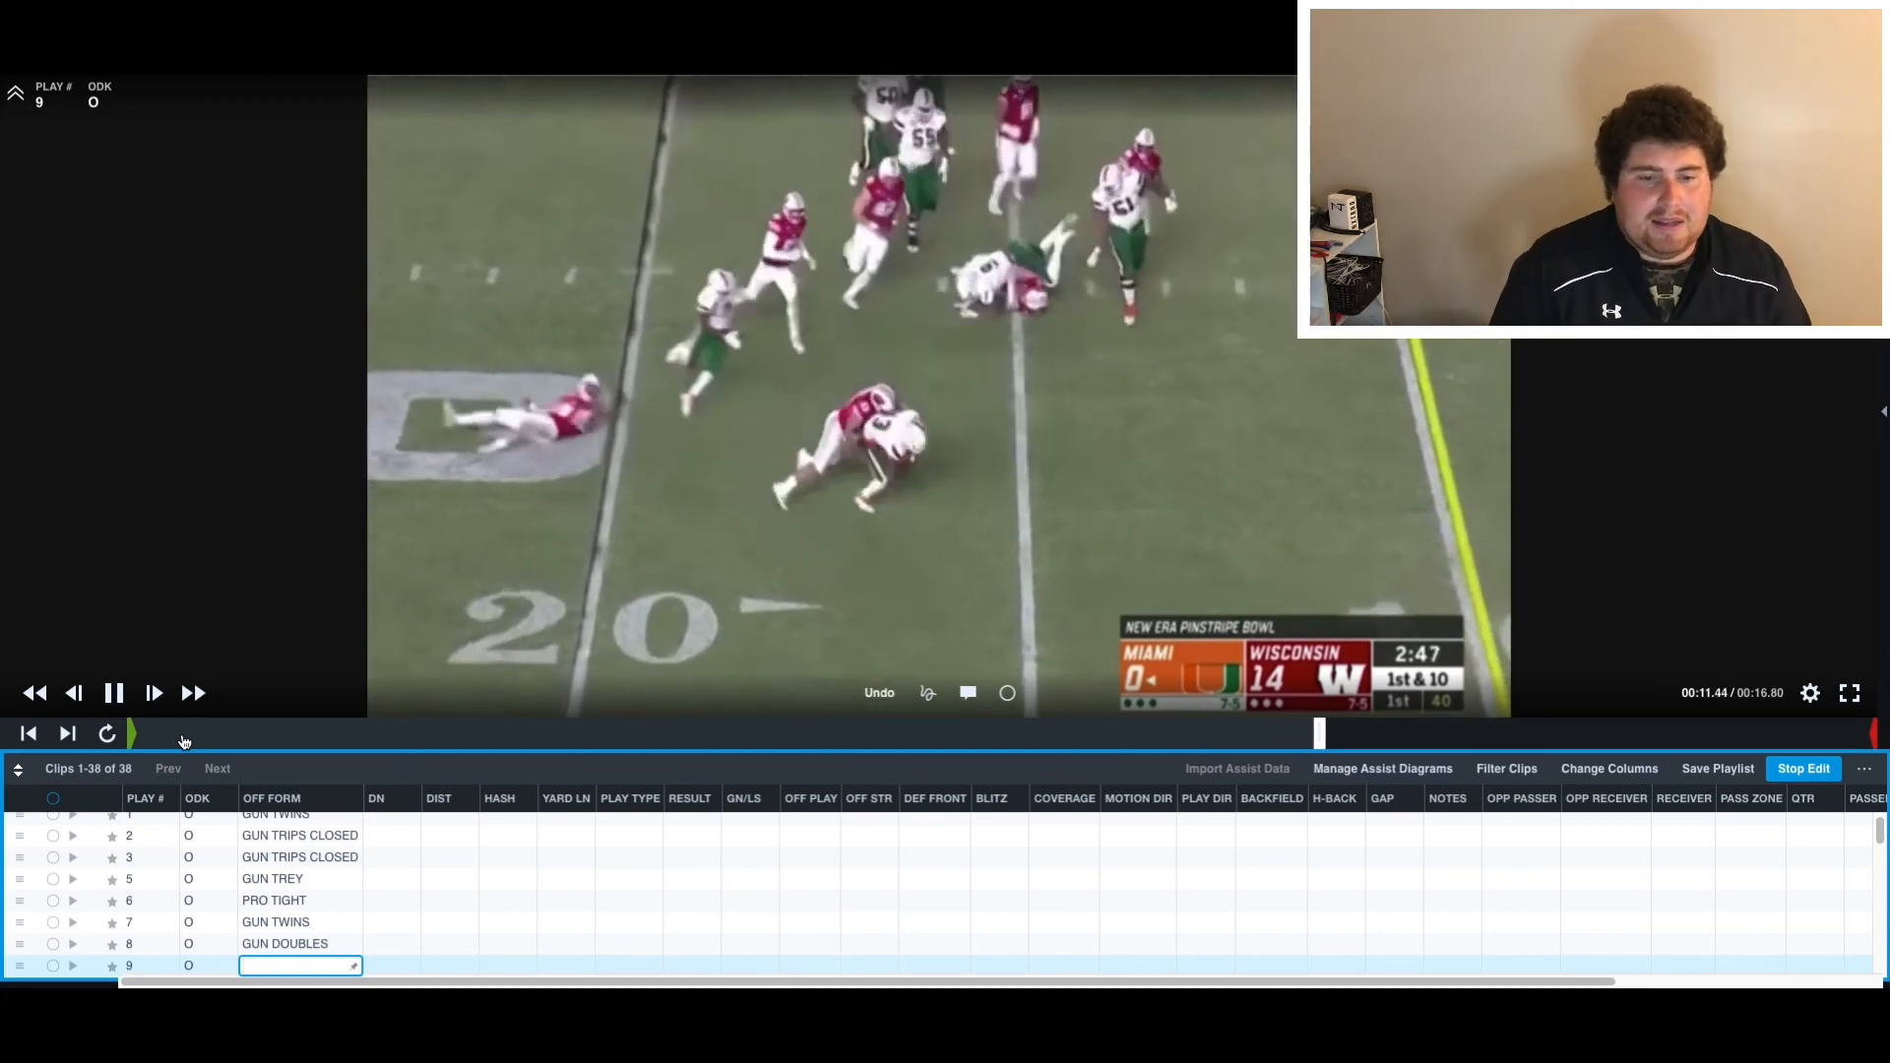
- Review play 9's pre-snap alignment and set its offensive formation to GUN TREY
{"action": "left_click", "coordinate": [175, 736]}
{"action": "left_click_drag", "start_coordinate": [175, 736], "coordinate": [487, 750]}
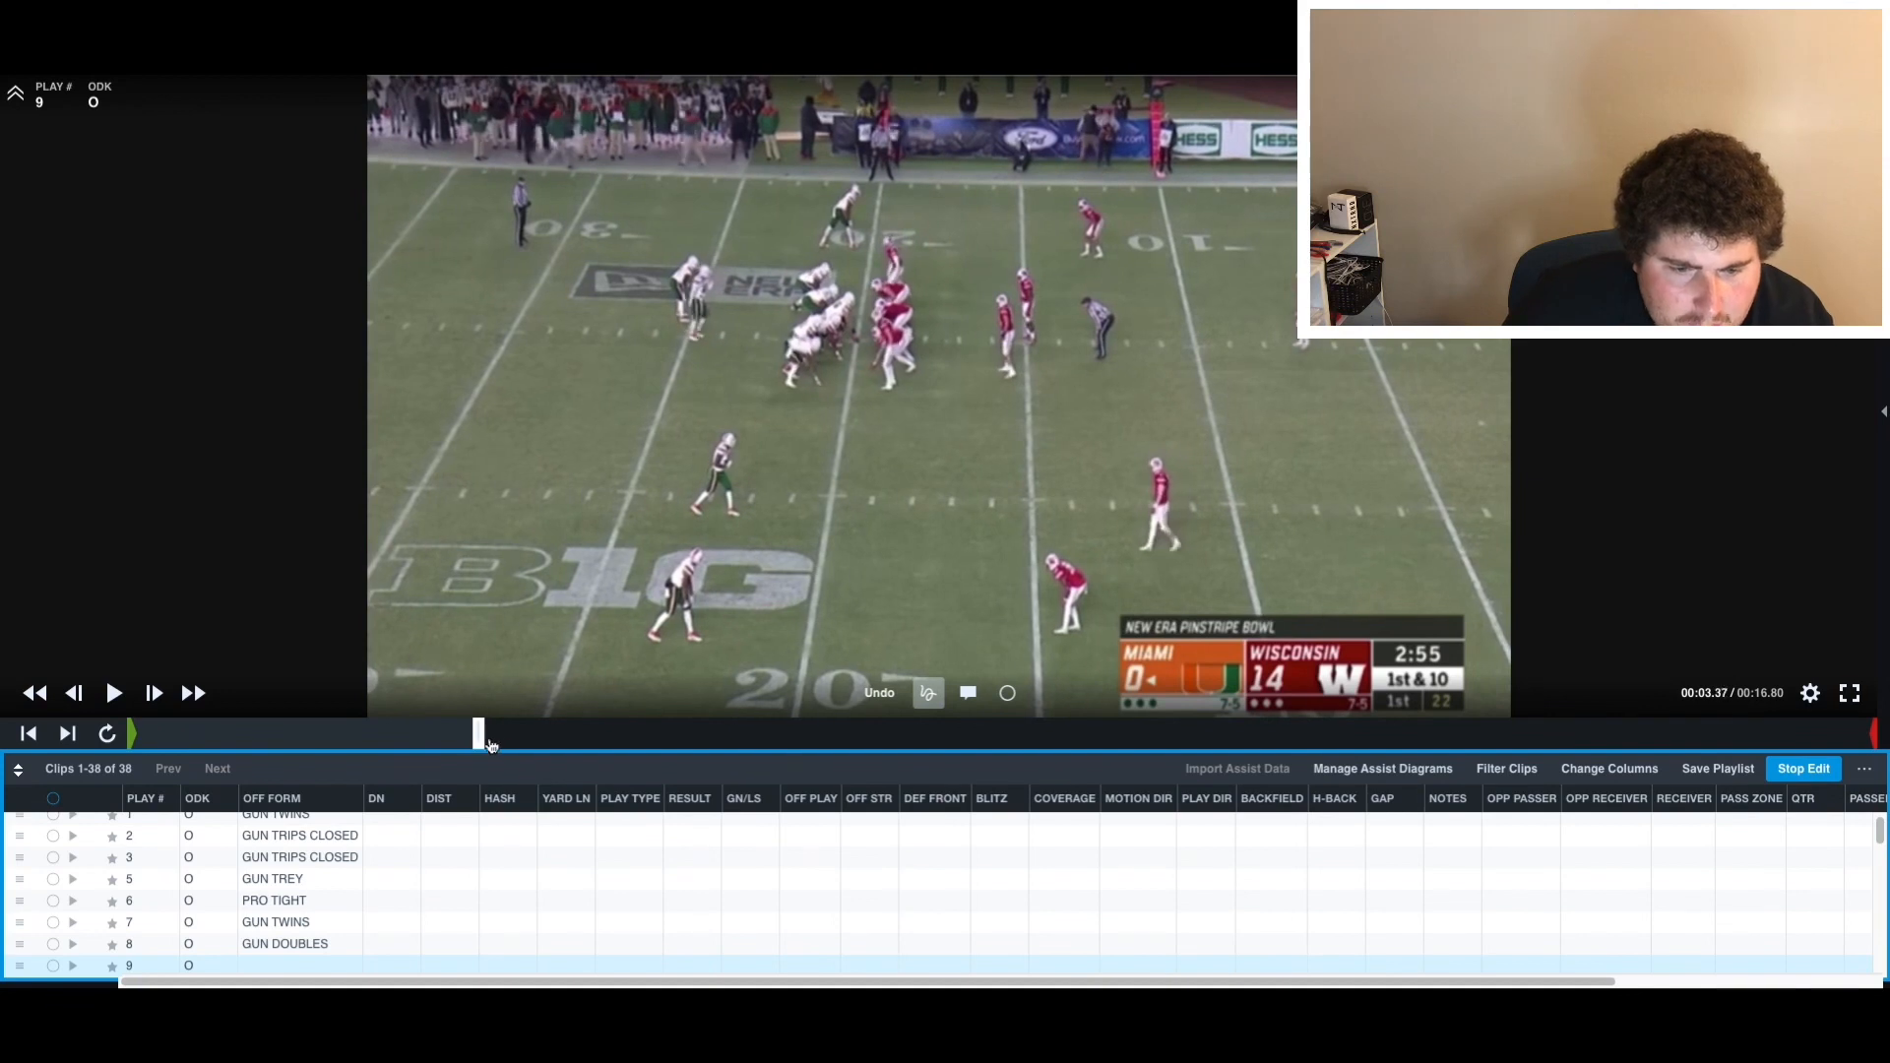
{"action": "key", "text": "space"}
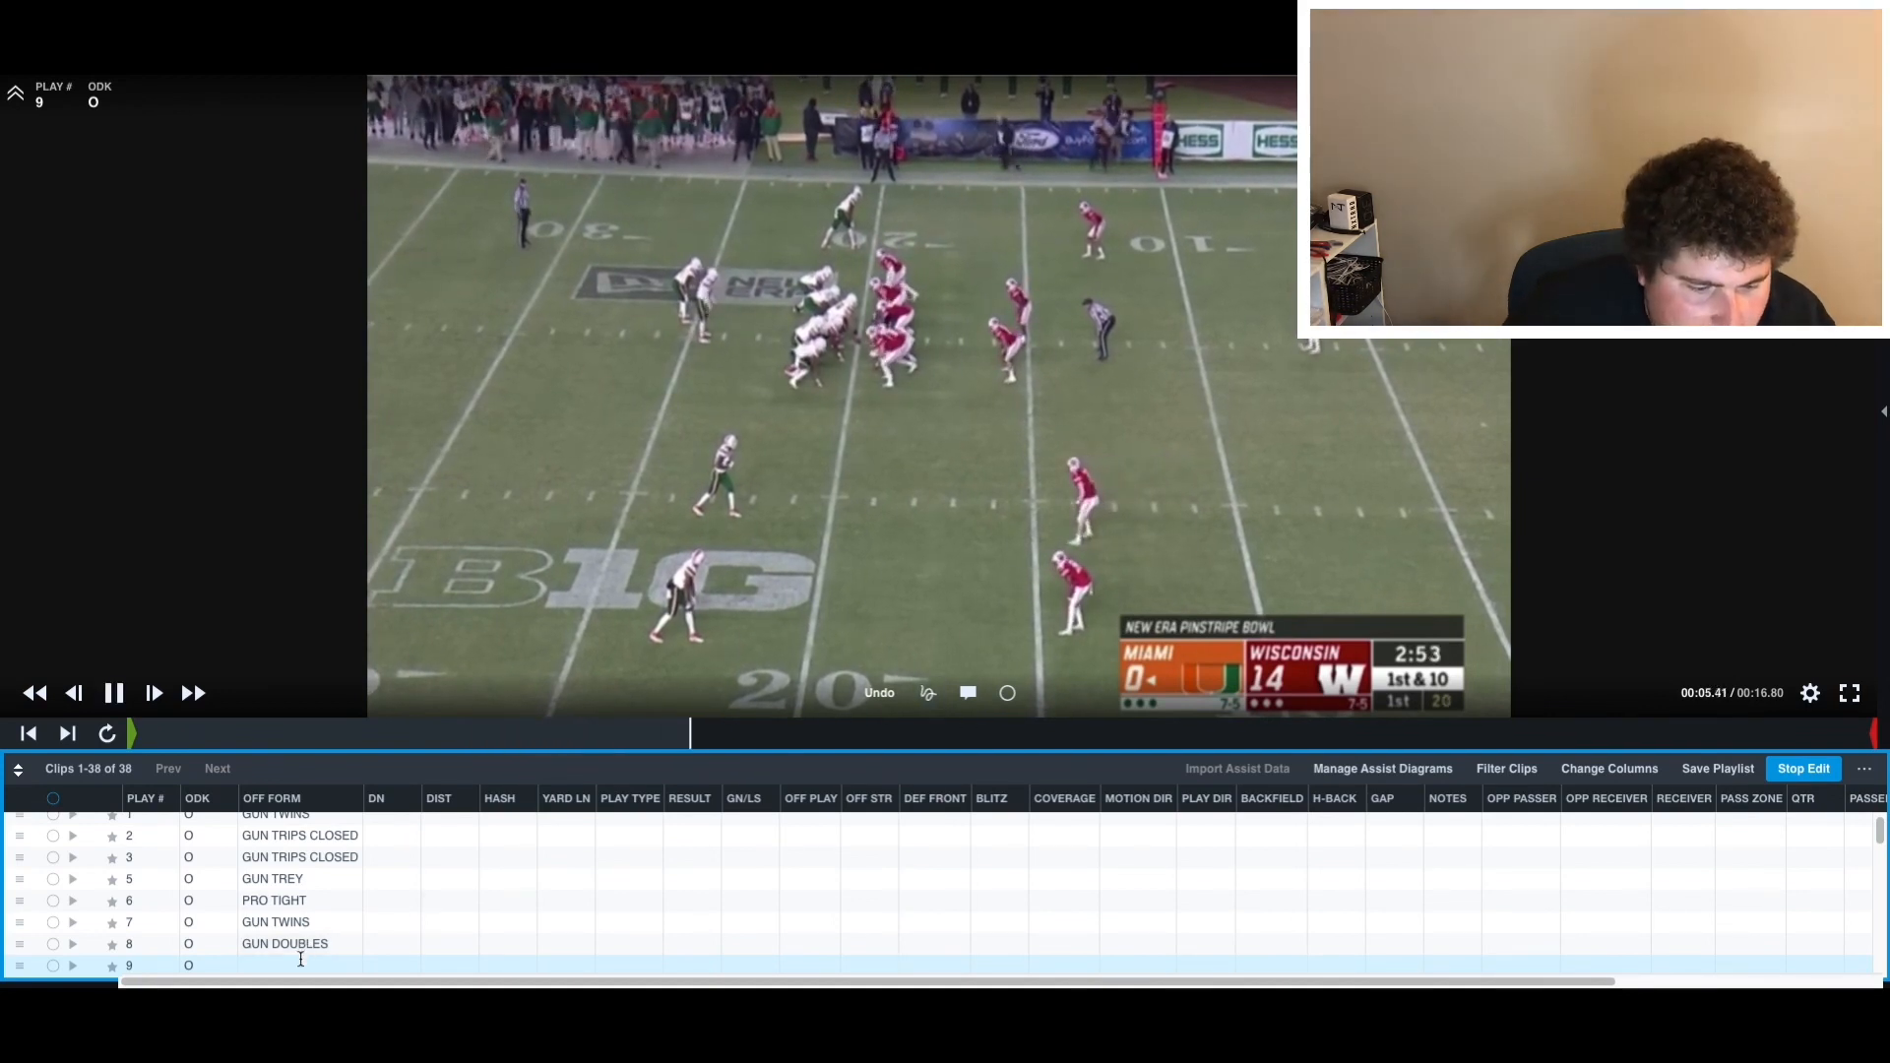
{"action": "left_click", "coordinate": [301, 959]}
{"action": "type", "text": "GUN TREY"}
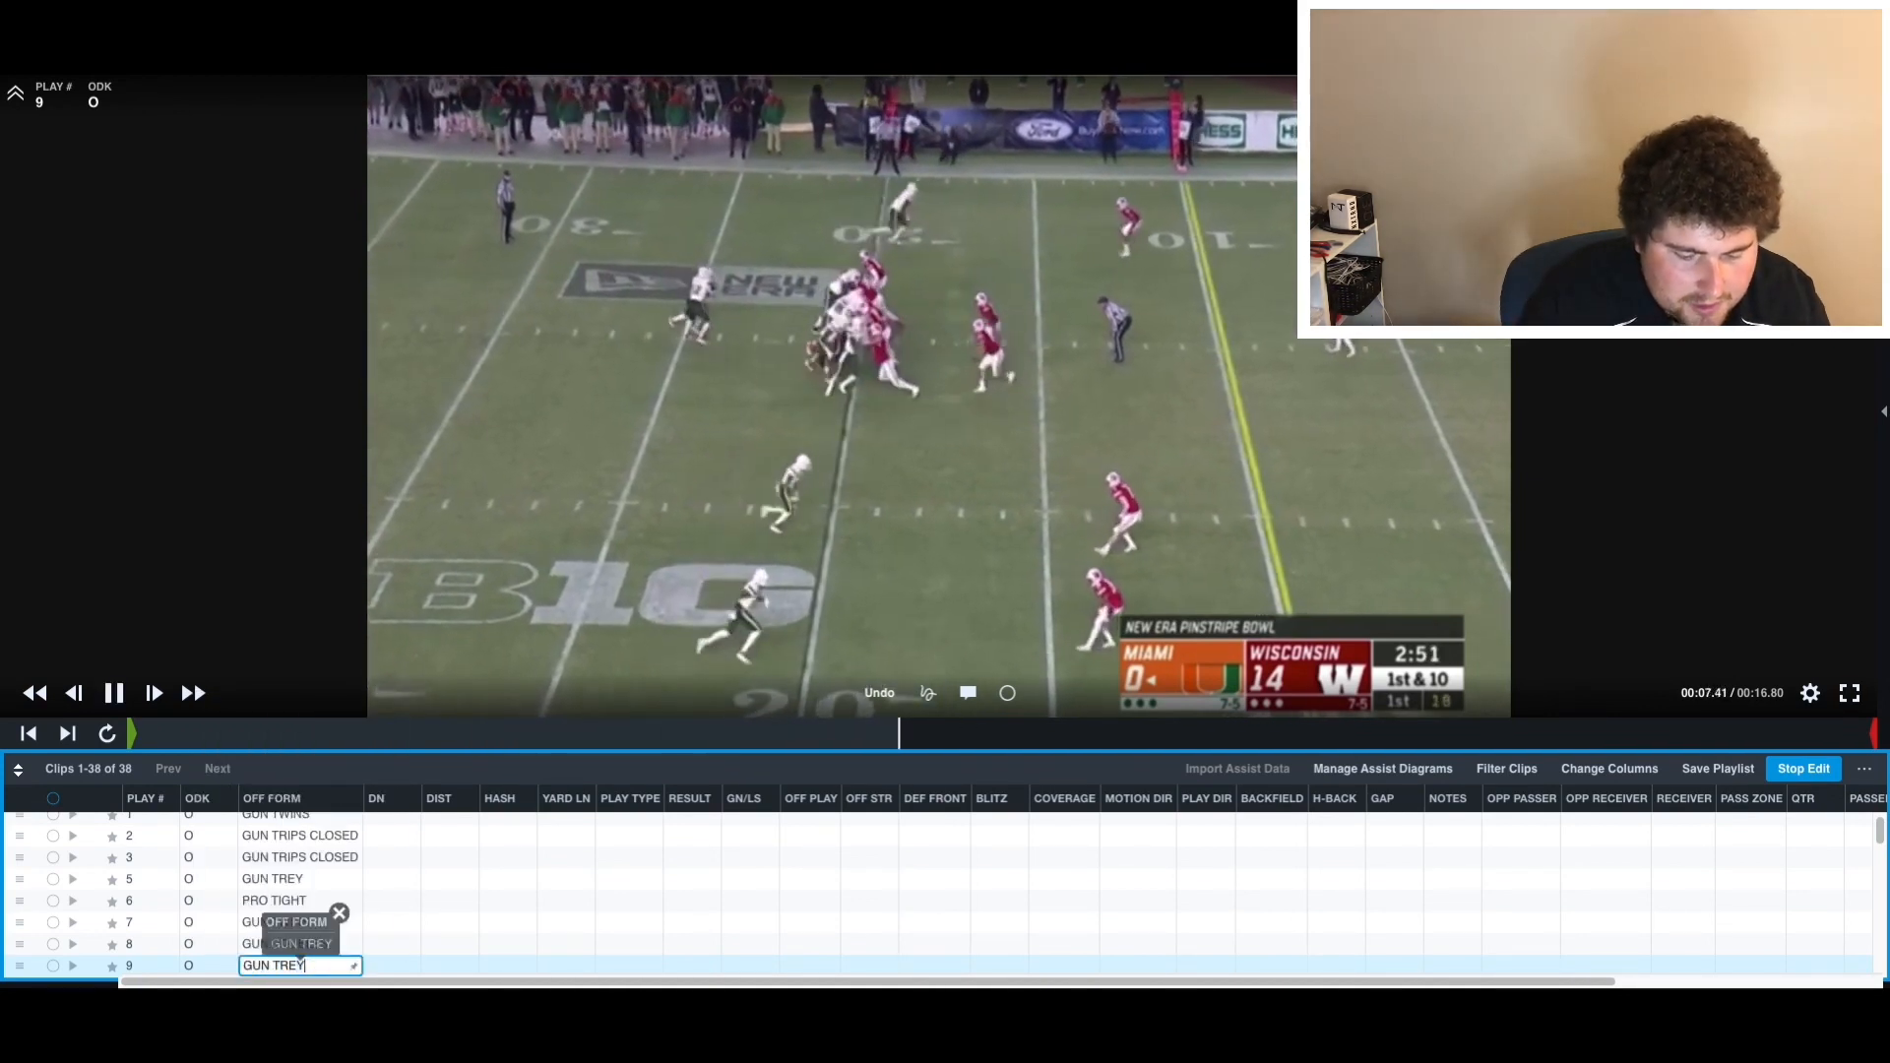
{"action": "key", "text": "Return"}
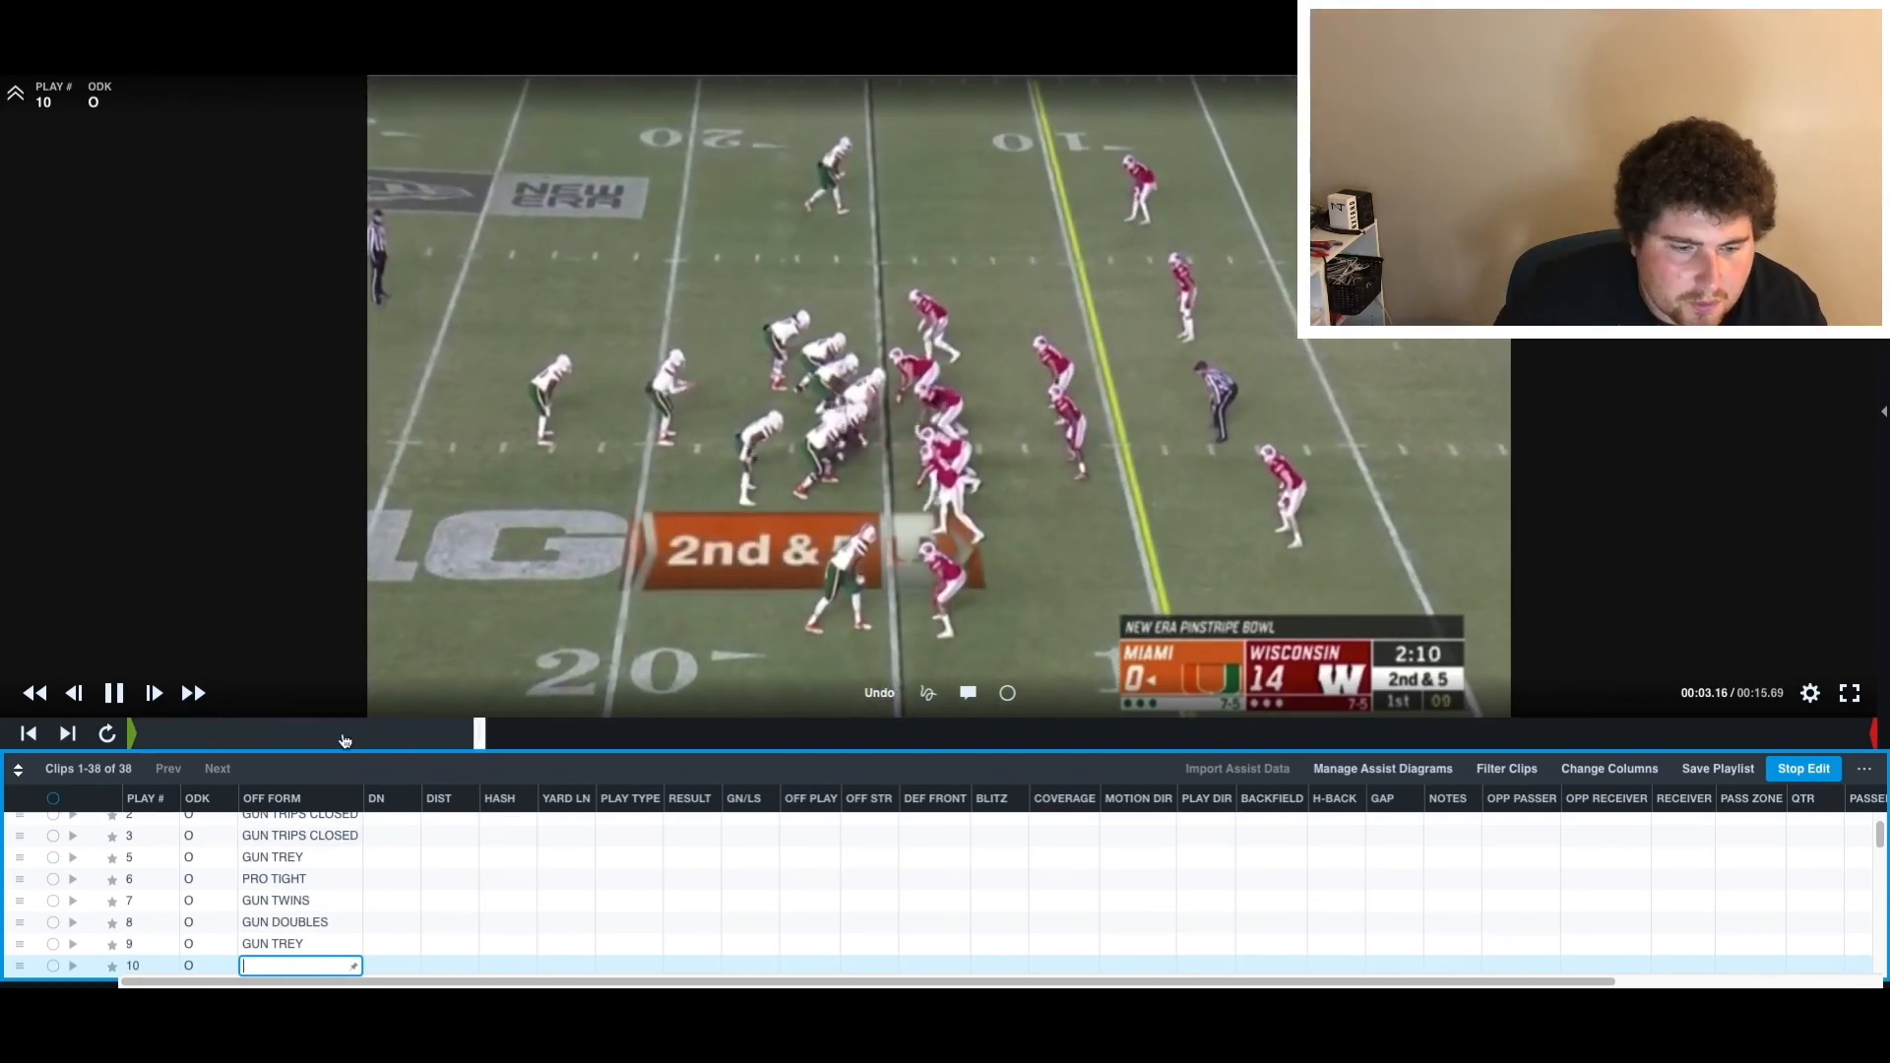
- Examine the offensive alignment around the snap of play 10 and pause the clip there
{"action": "left_click_drag", "start_coordinate": [345, 740], "coordinate": [433, 753]}
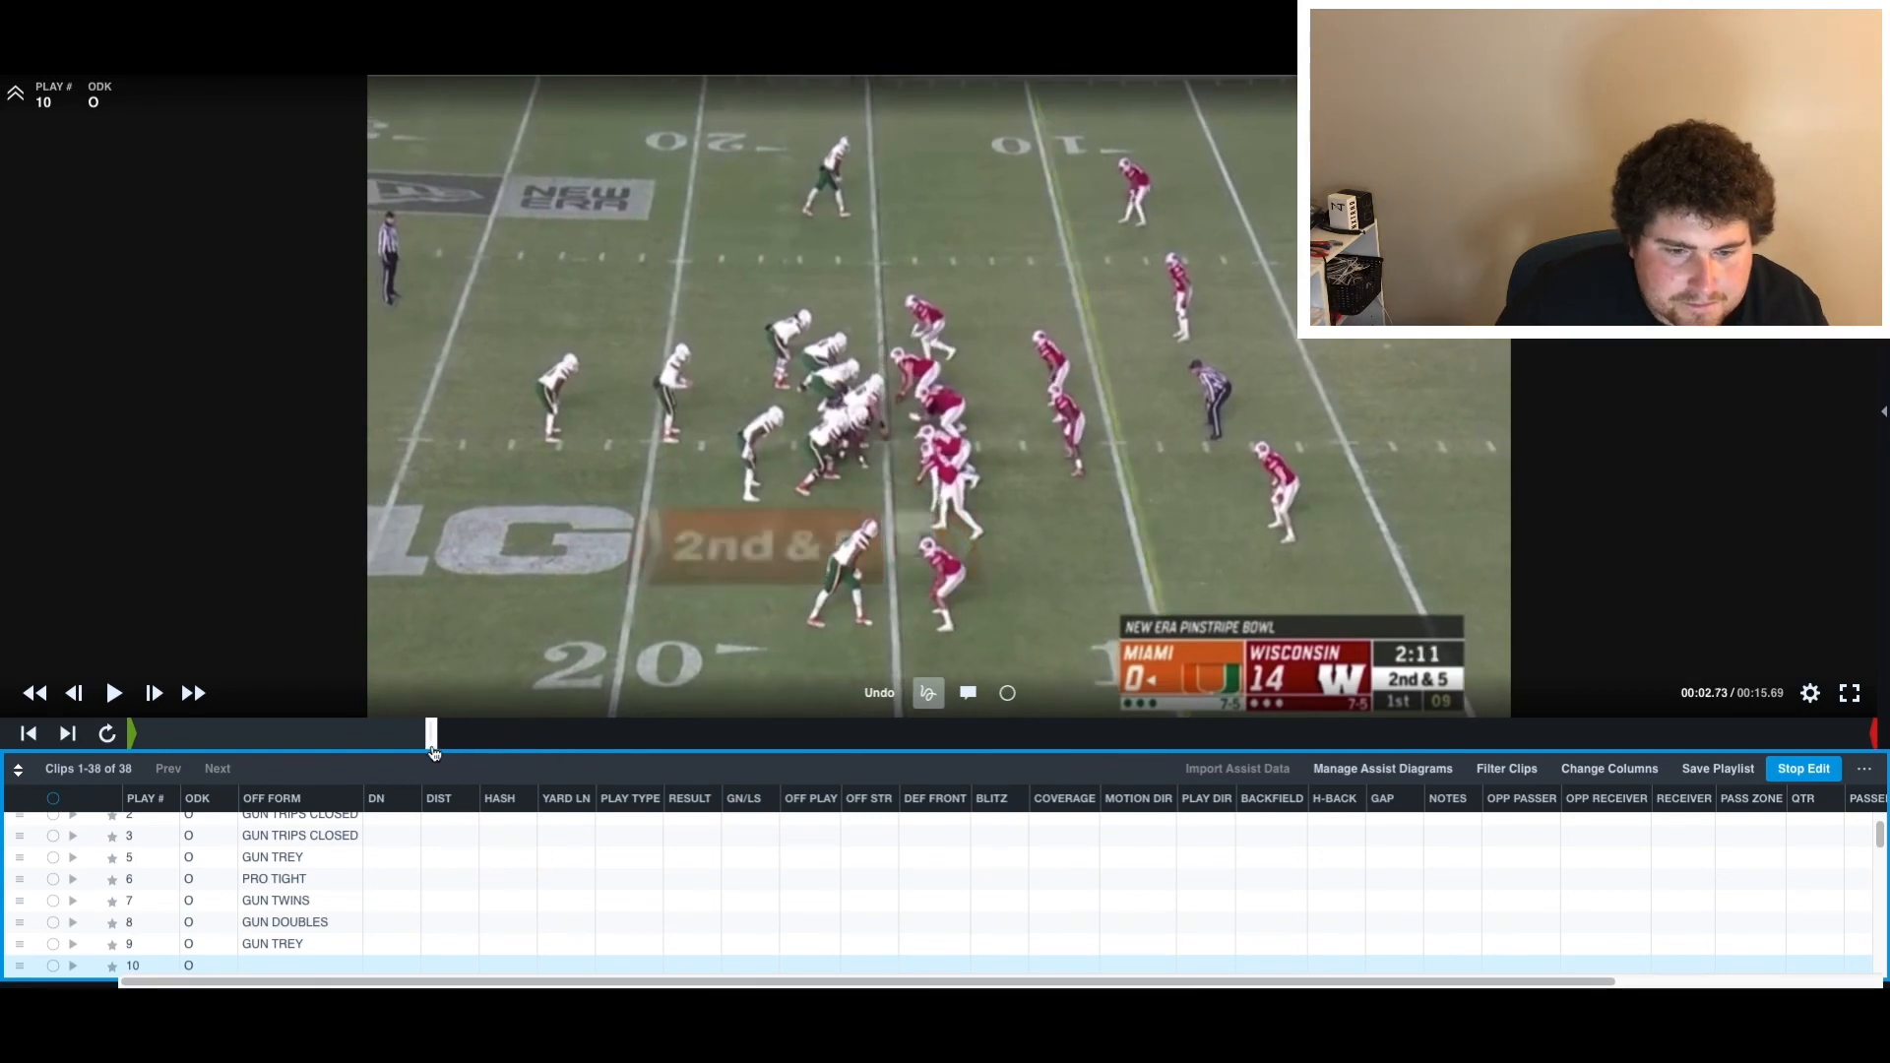
{"action": "key", "text": "space"}
{"action": "key", "text": "space"}
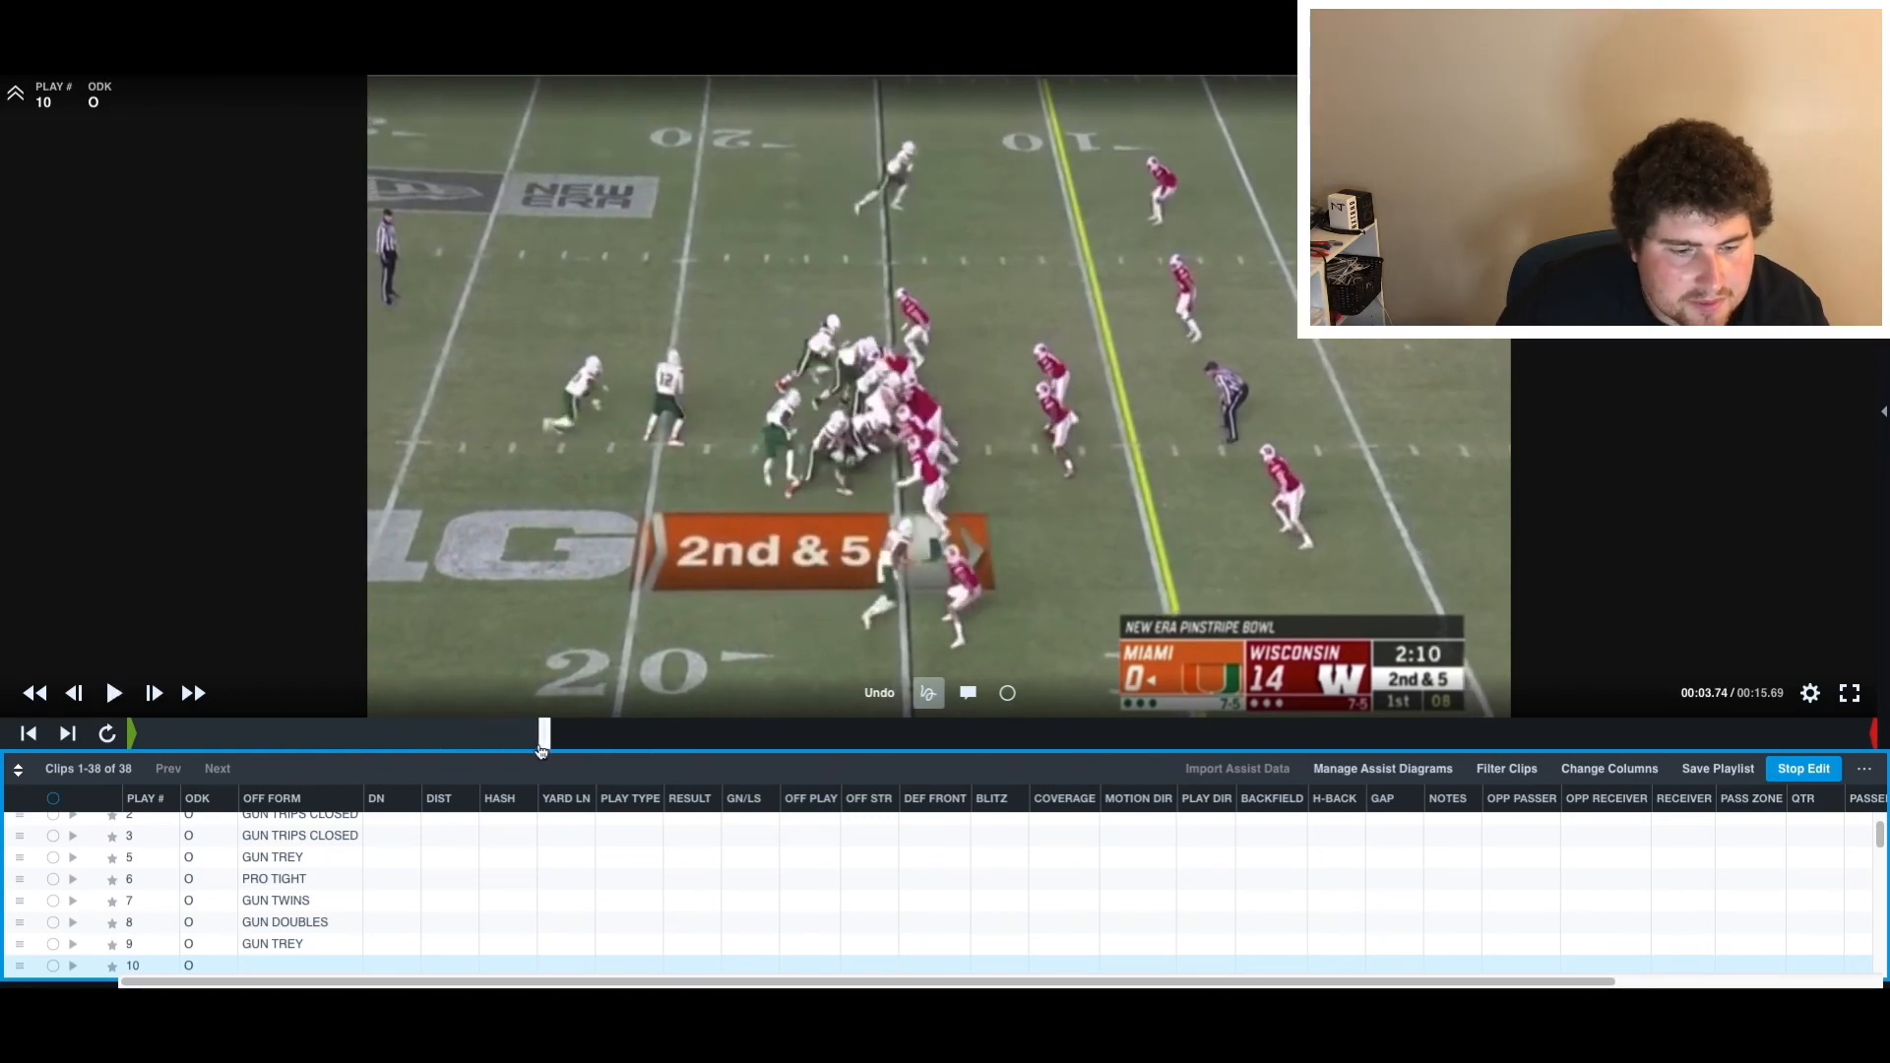
{"action": "left_click_drag", "start_coordinate": [542, 750], "coordinate": [478, 766]}
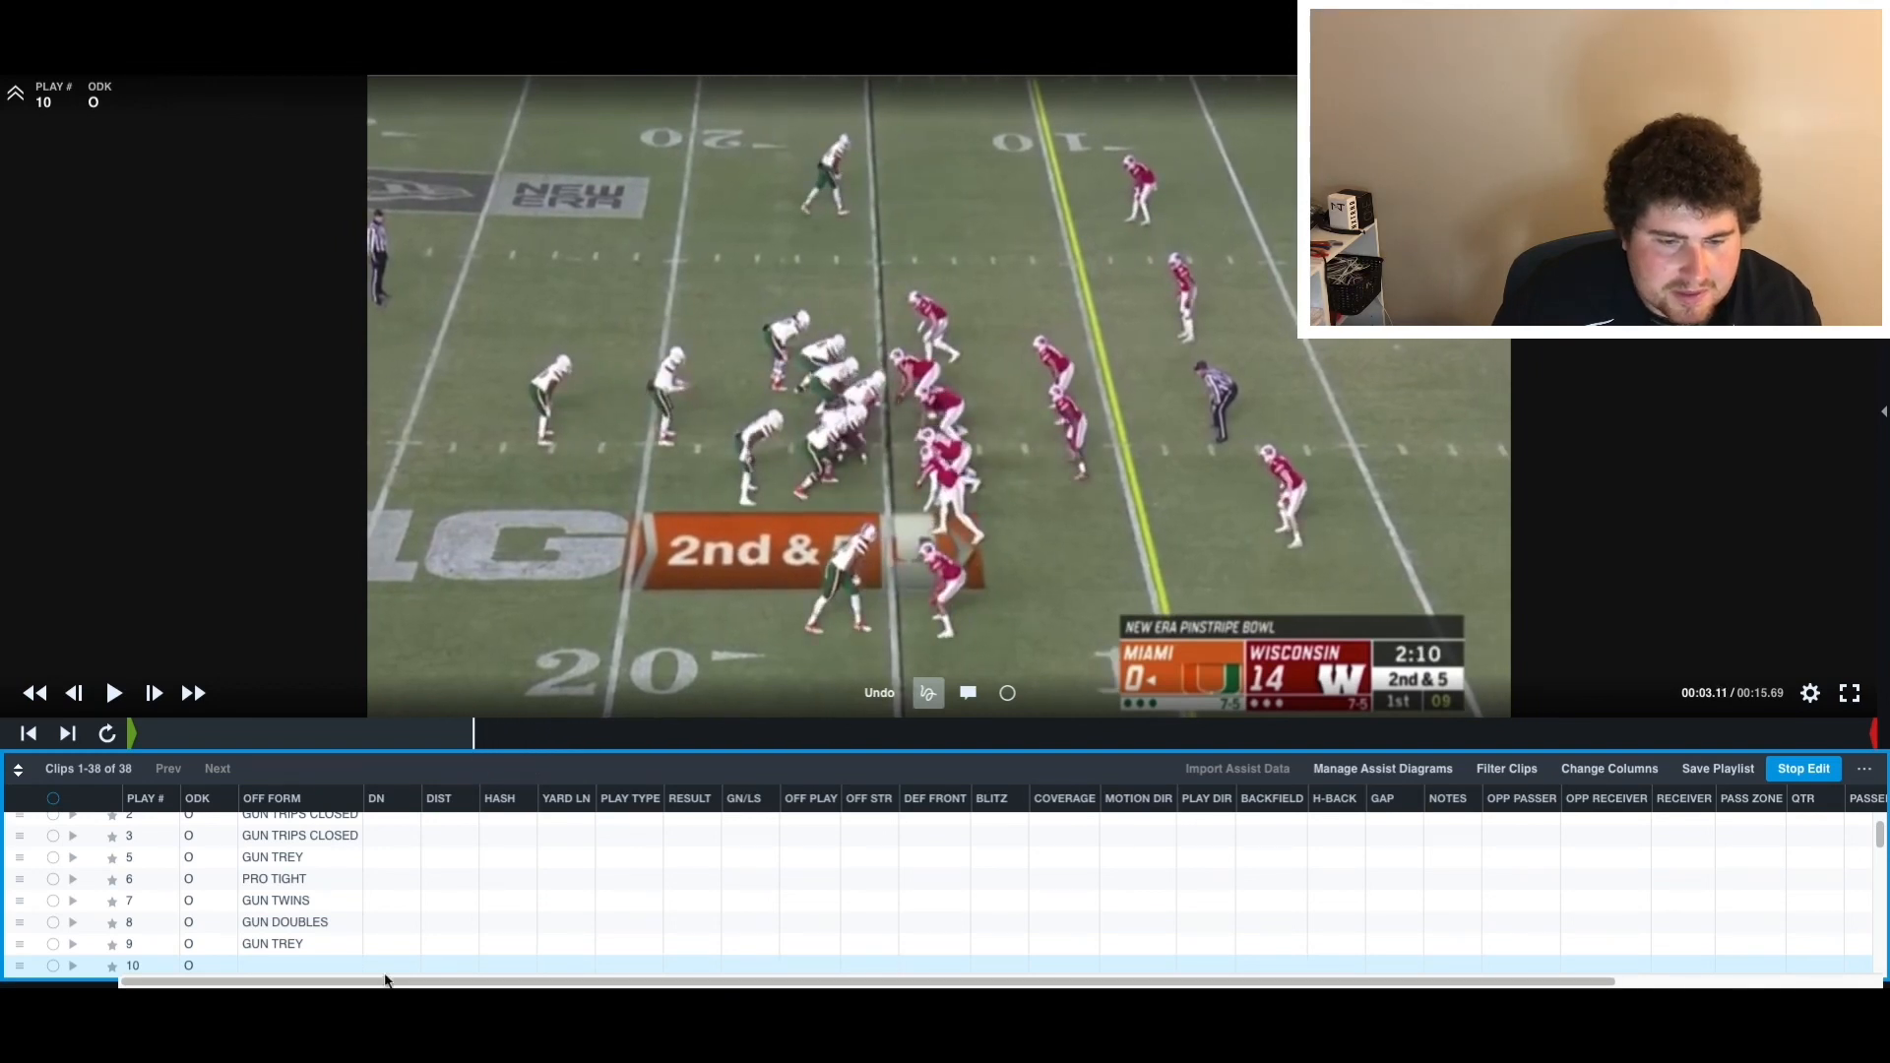
{"action": "left_click", "coordinate": [306, 959]}
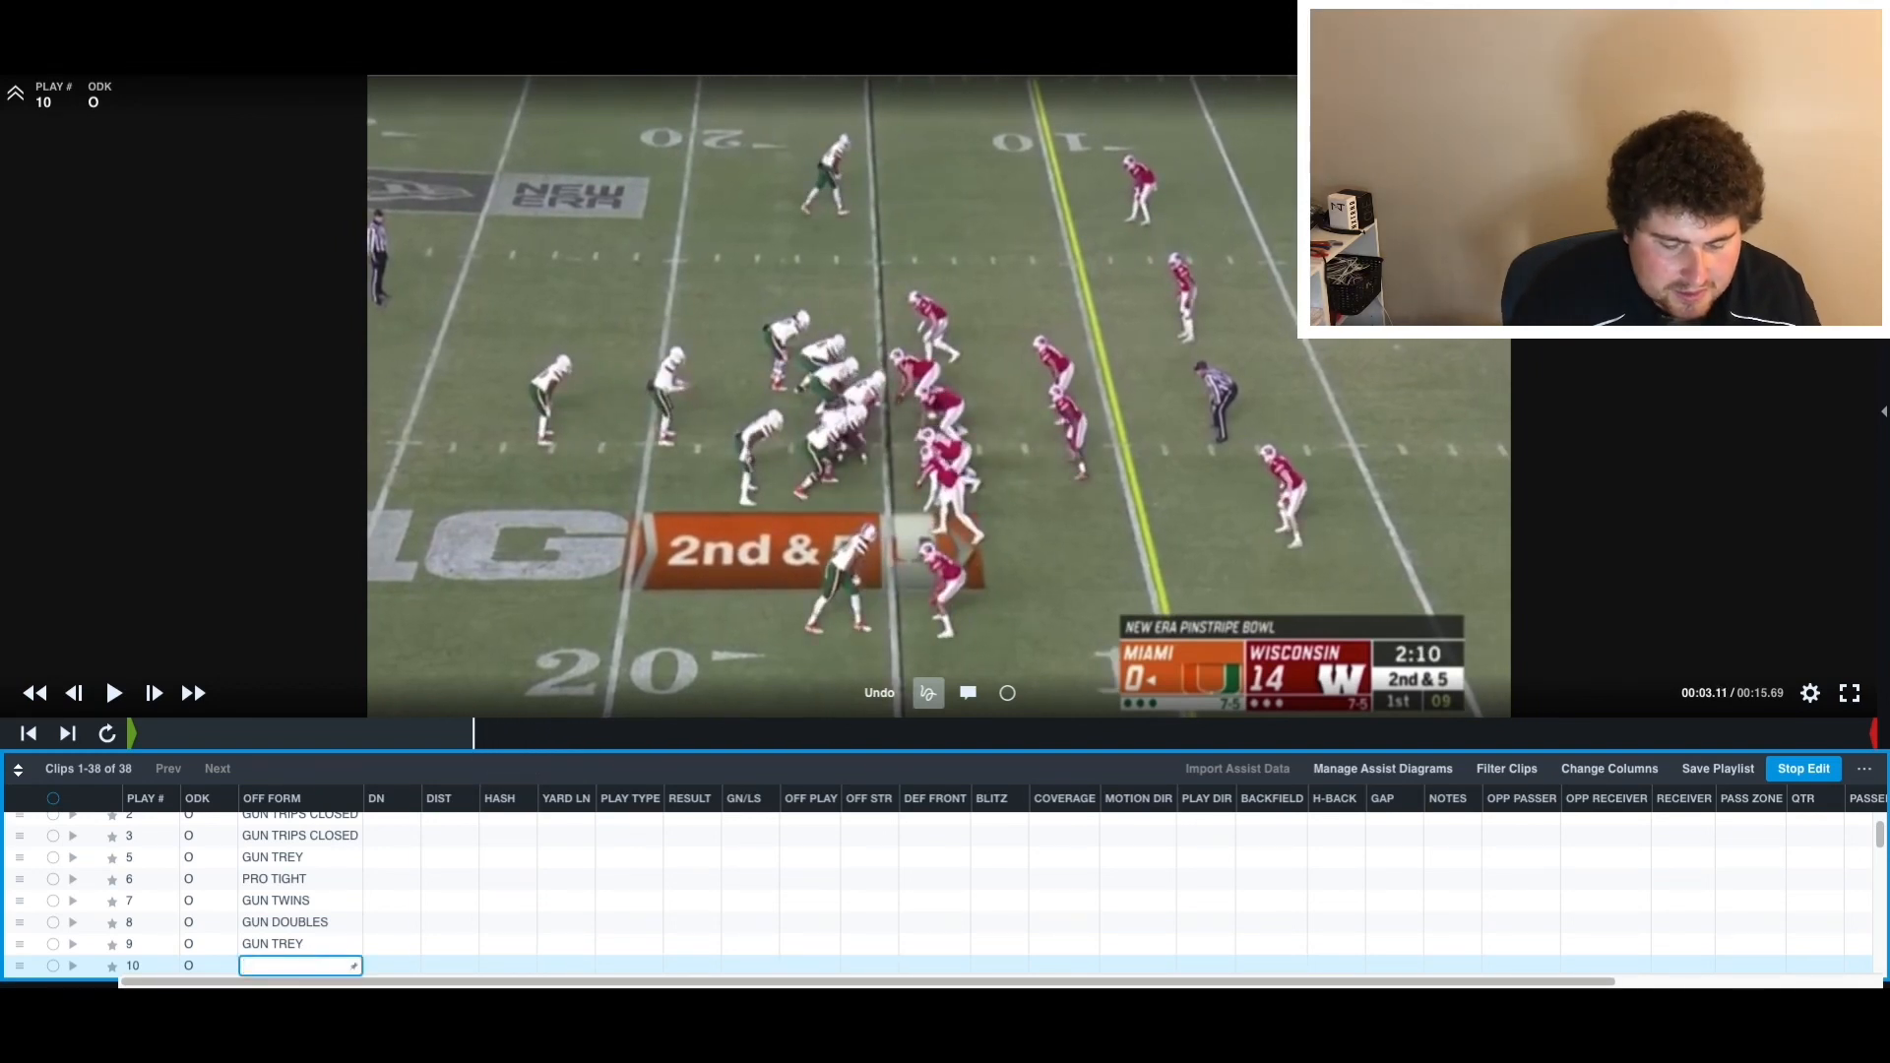
{"action": "type", "text": "GUN "}
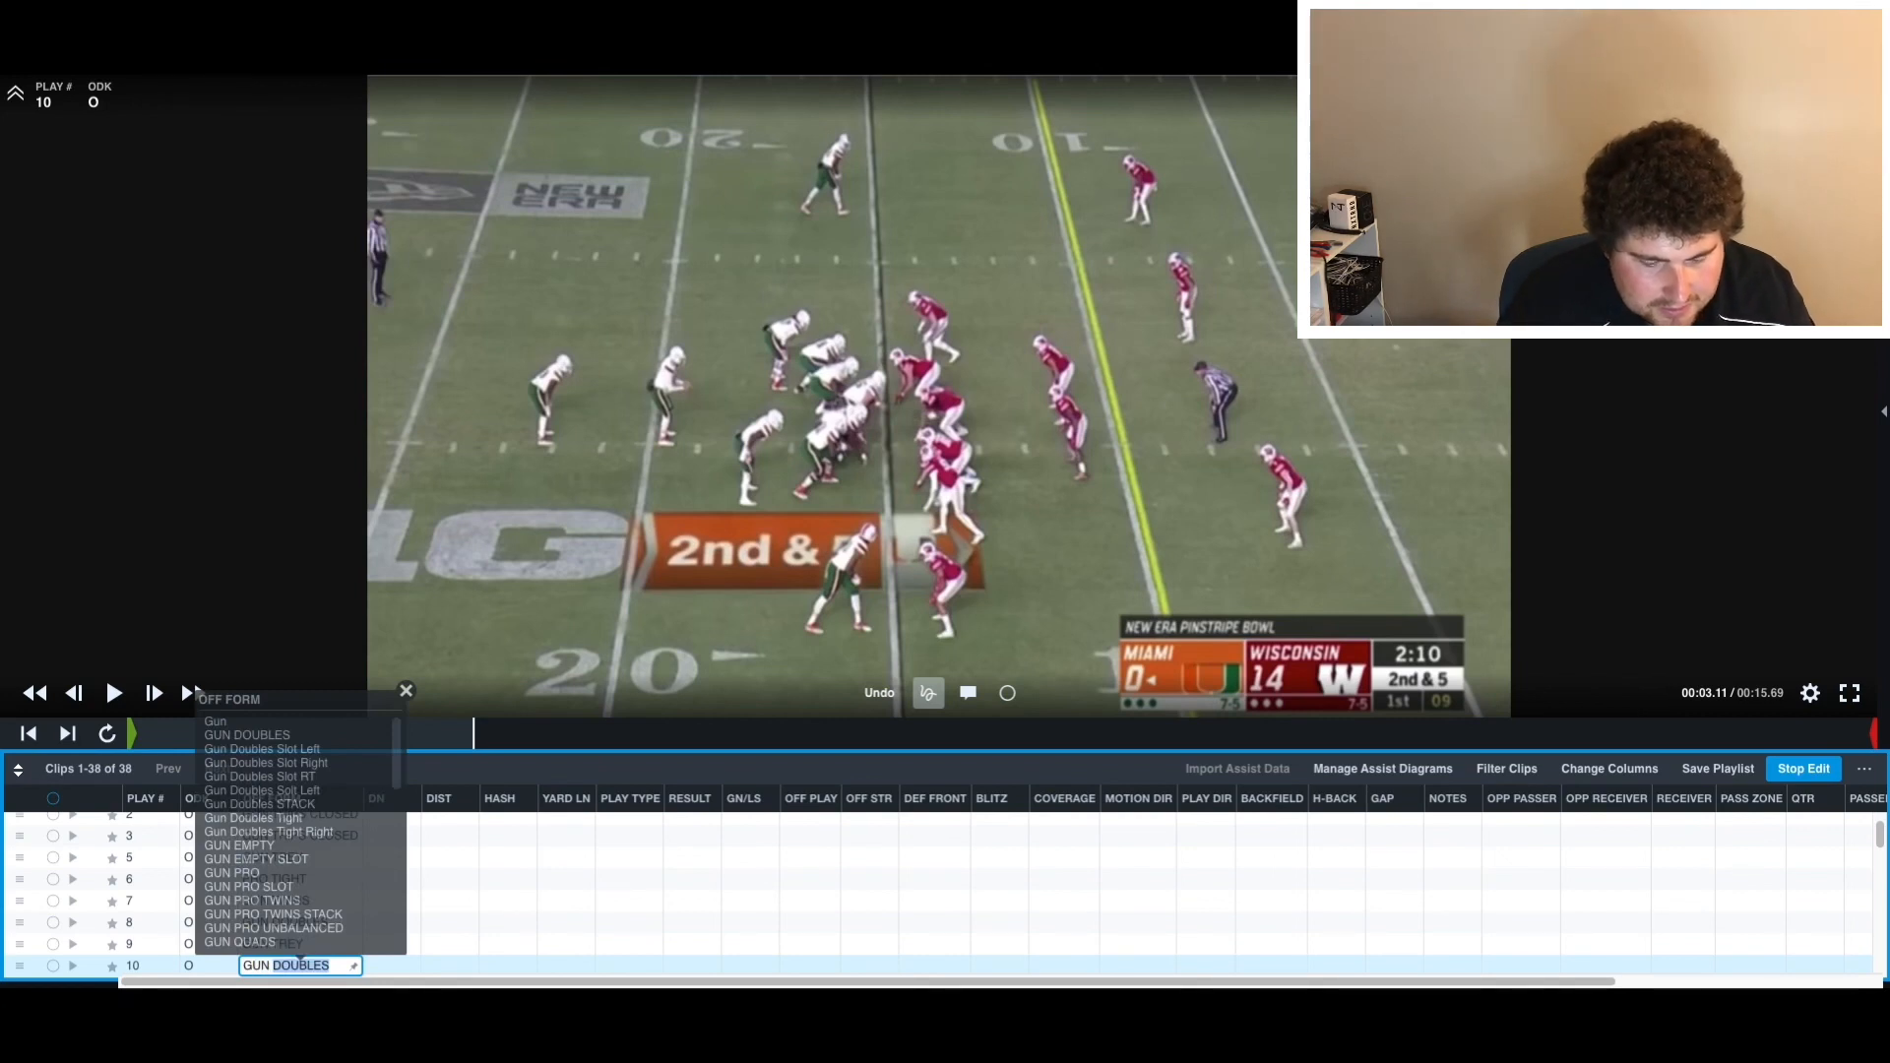
{"action": "type", "text": "DOUBL"}
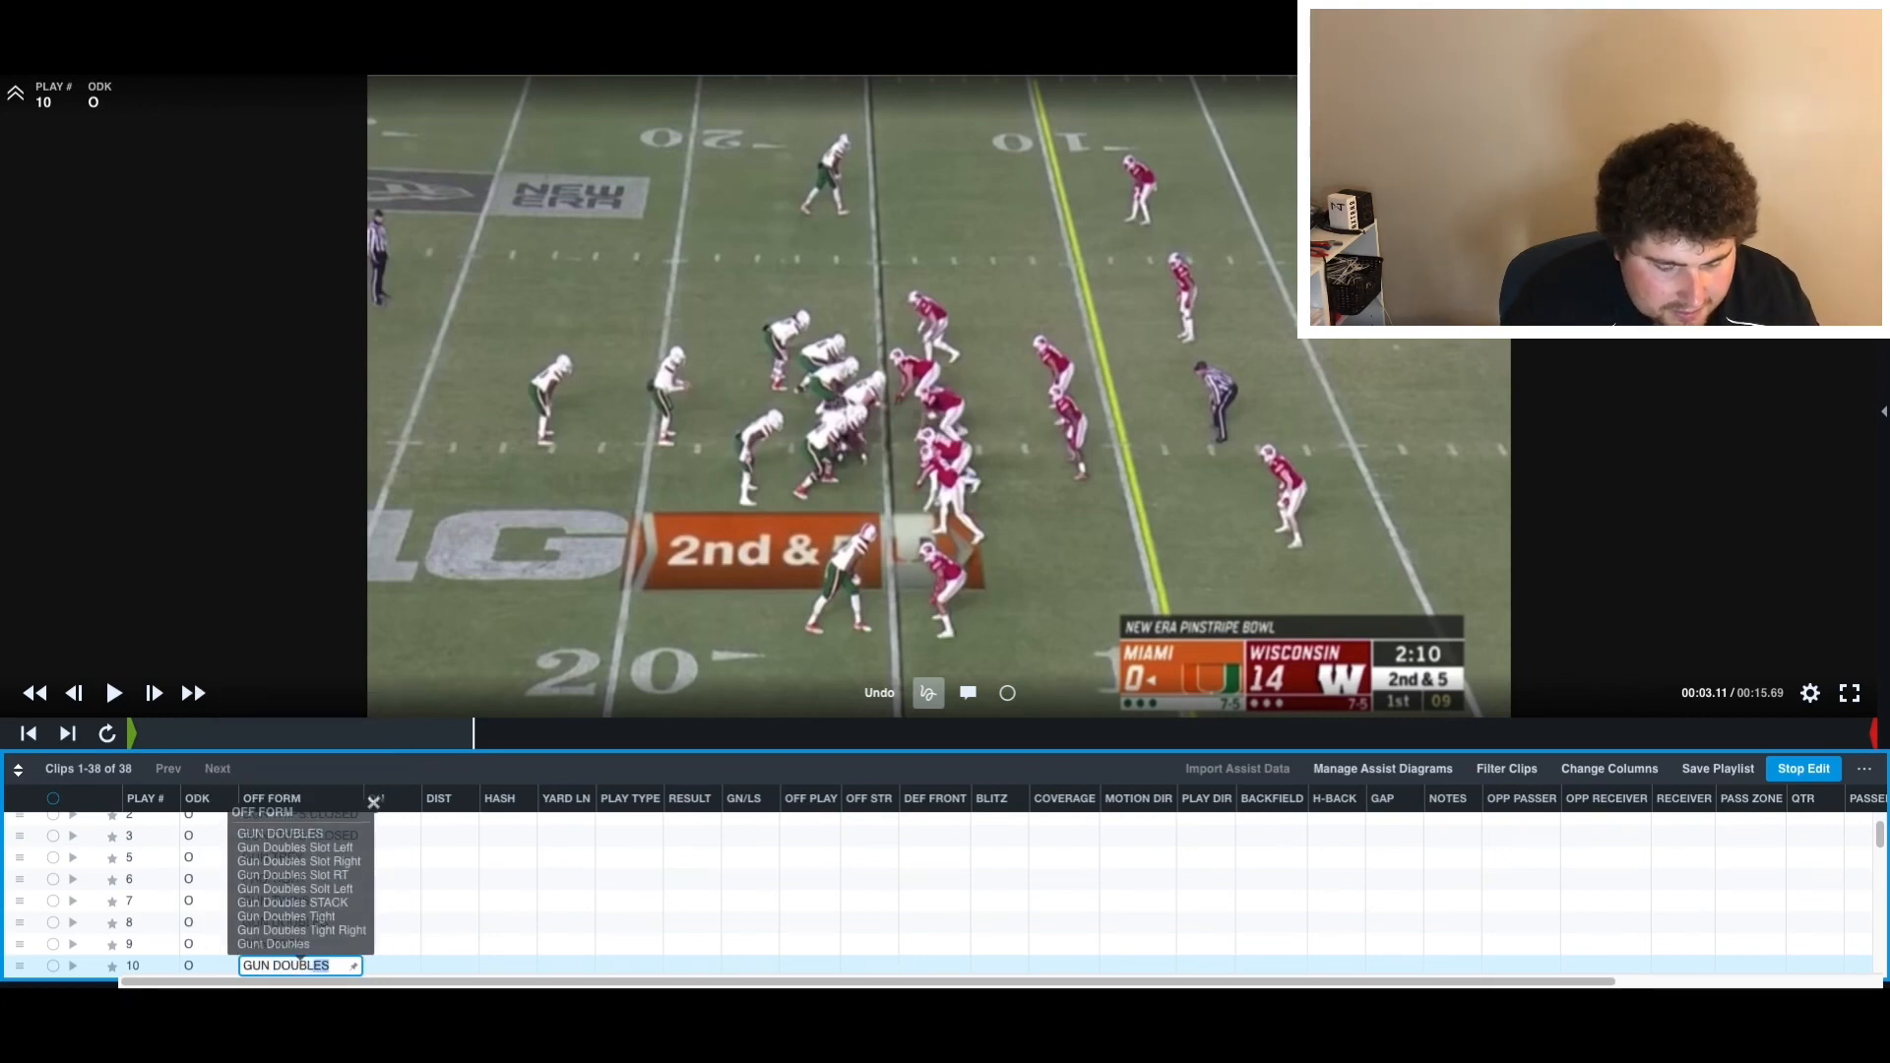
{"action": "type", "text": "E W"}
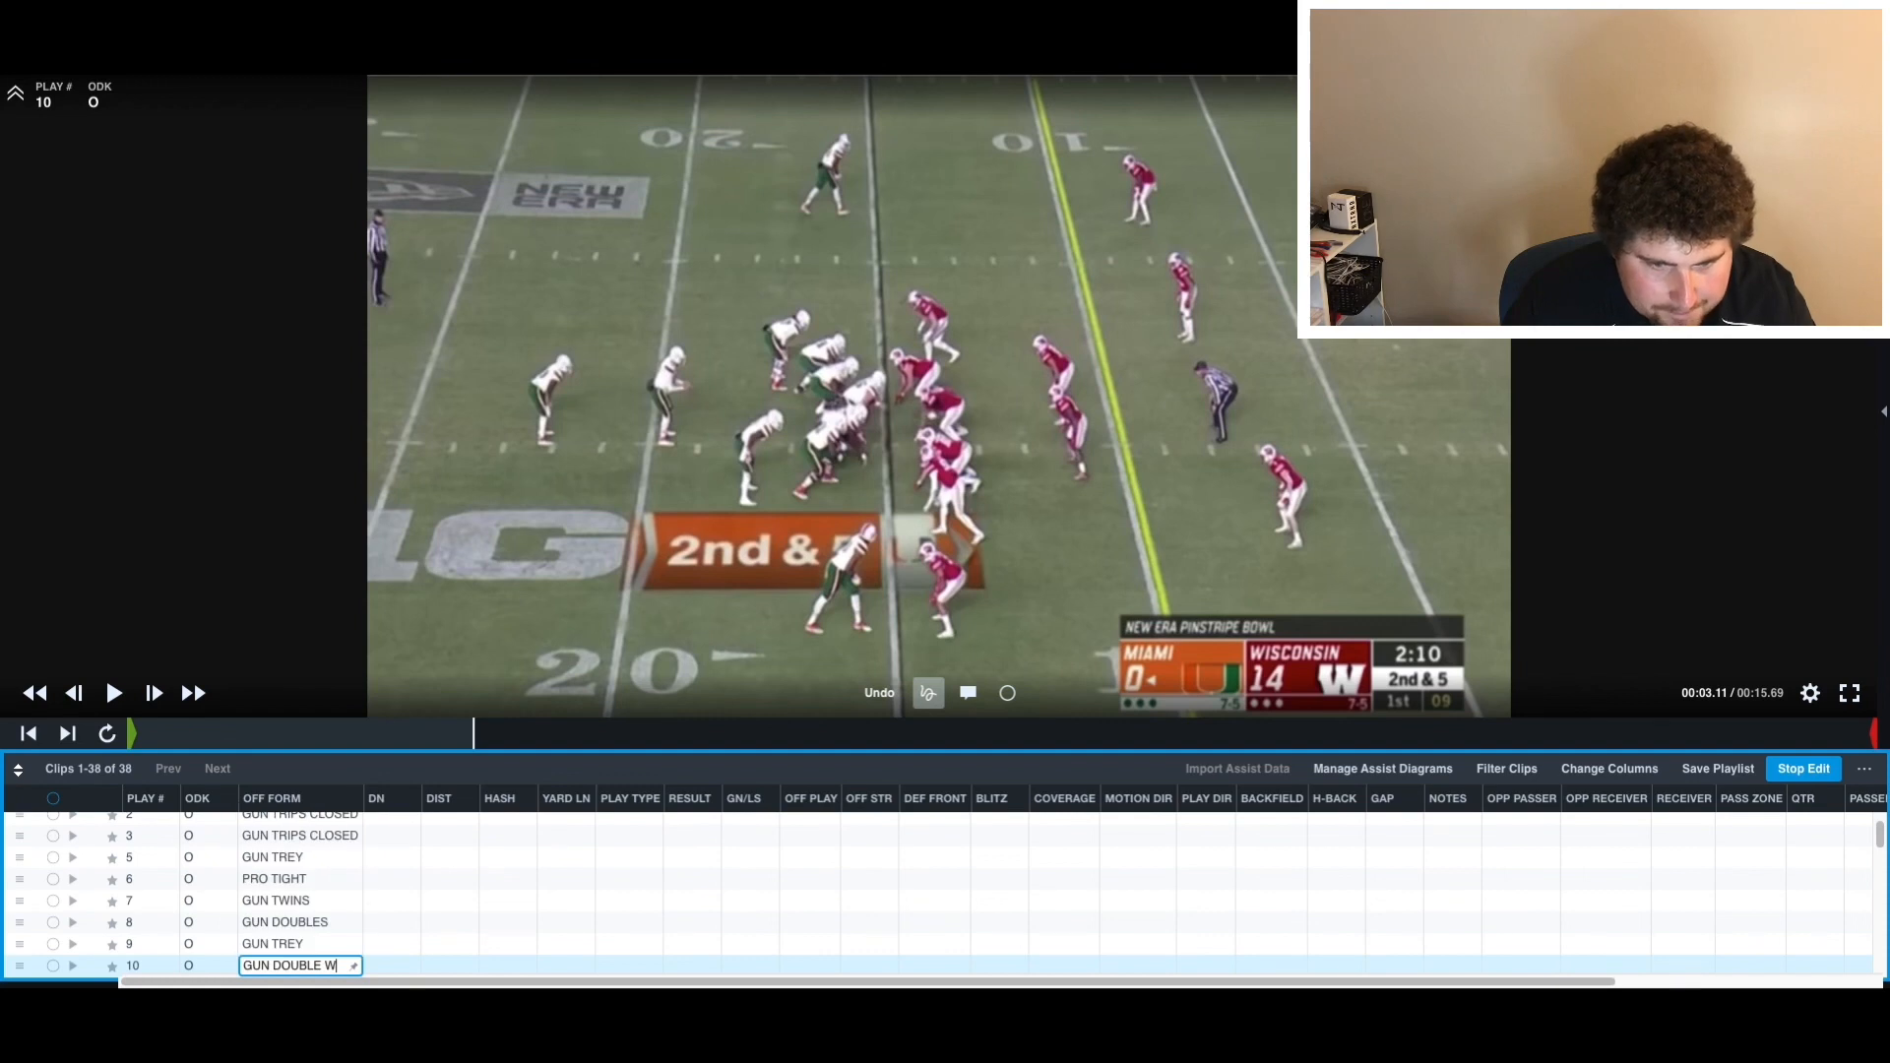
{"action": "key", "text": "BackSpace"}
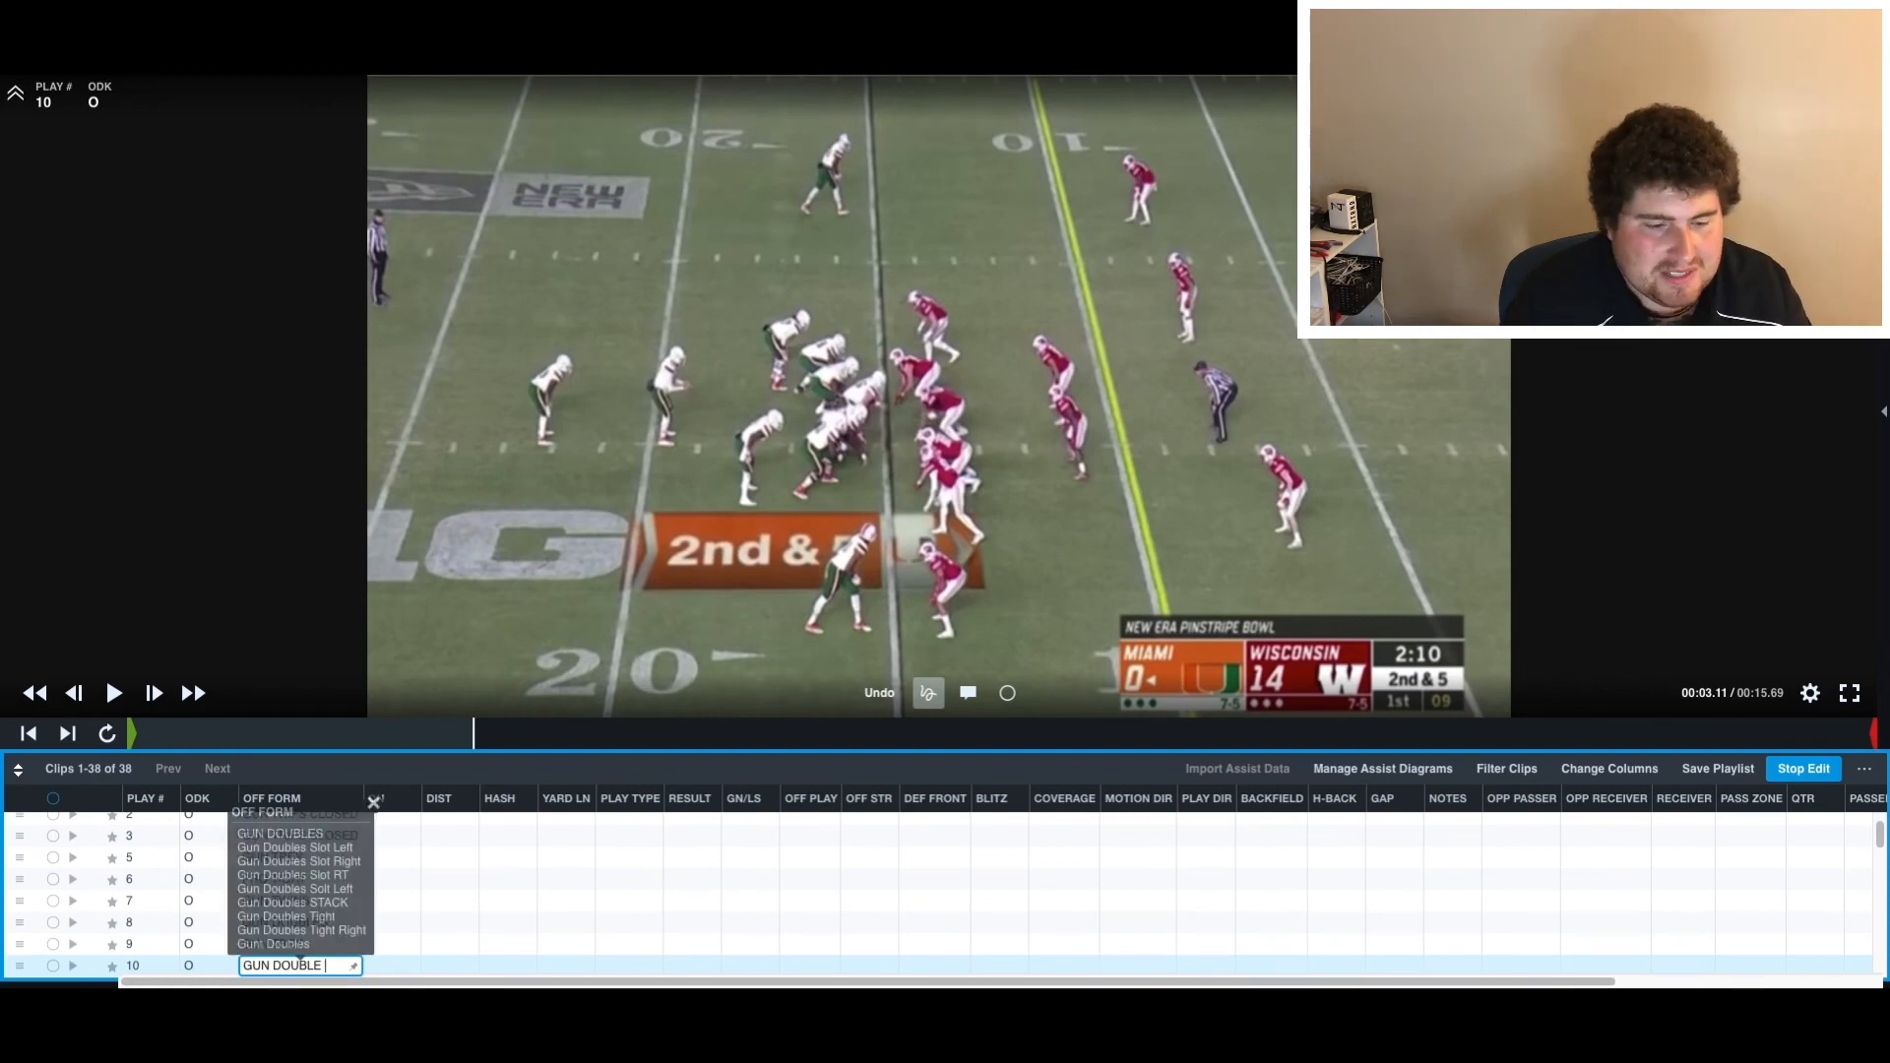
{"action": "key", "text": "BackSpace"}
{"action": "key", "text": "BackSpace"}
{"action": "key", "text": "BackSpace"}
{"action": "key", "text": "BackSpace"}
{"action": "key", "text": "BackSpace"}
{"action": "key", "text": "BackSpace"}
{"action": "key", "text": "BackSpace"}
{"action": "key", "text": "BackSpace"}
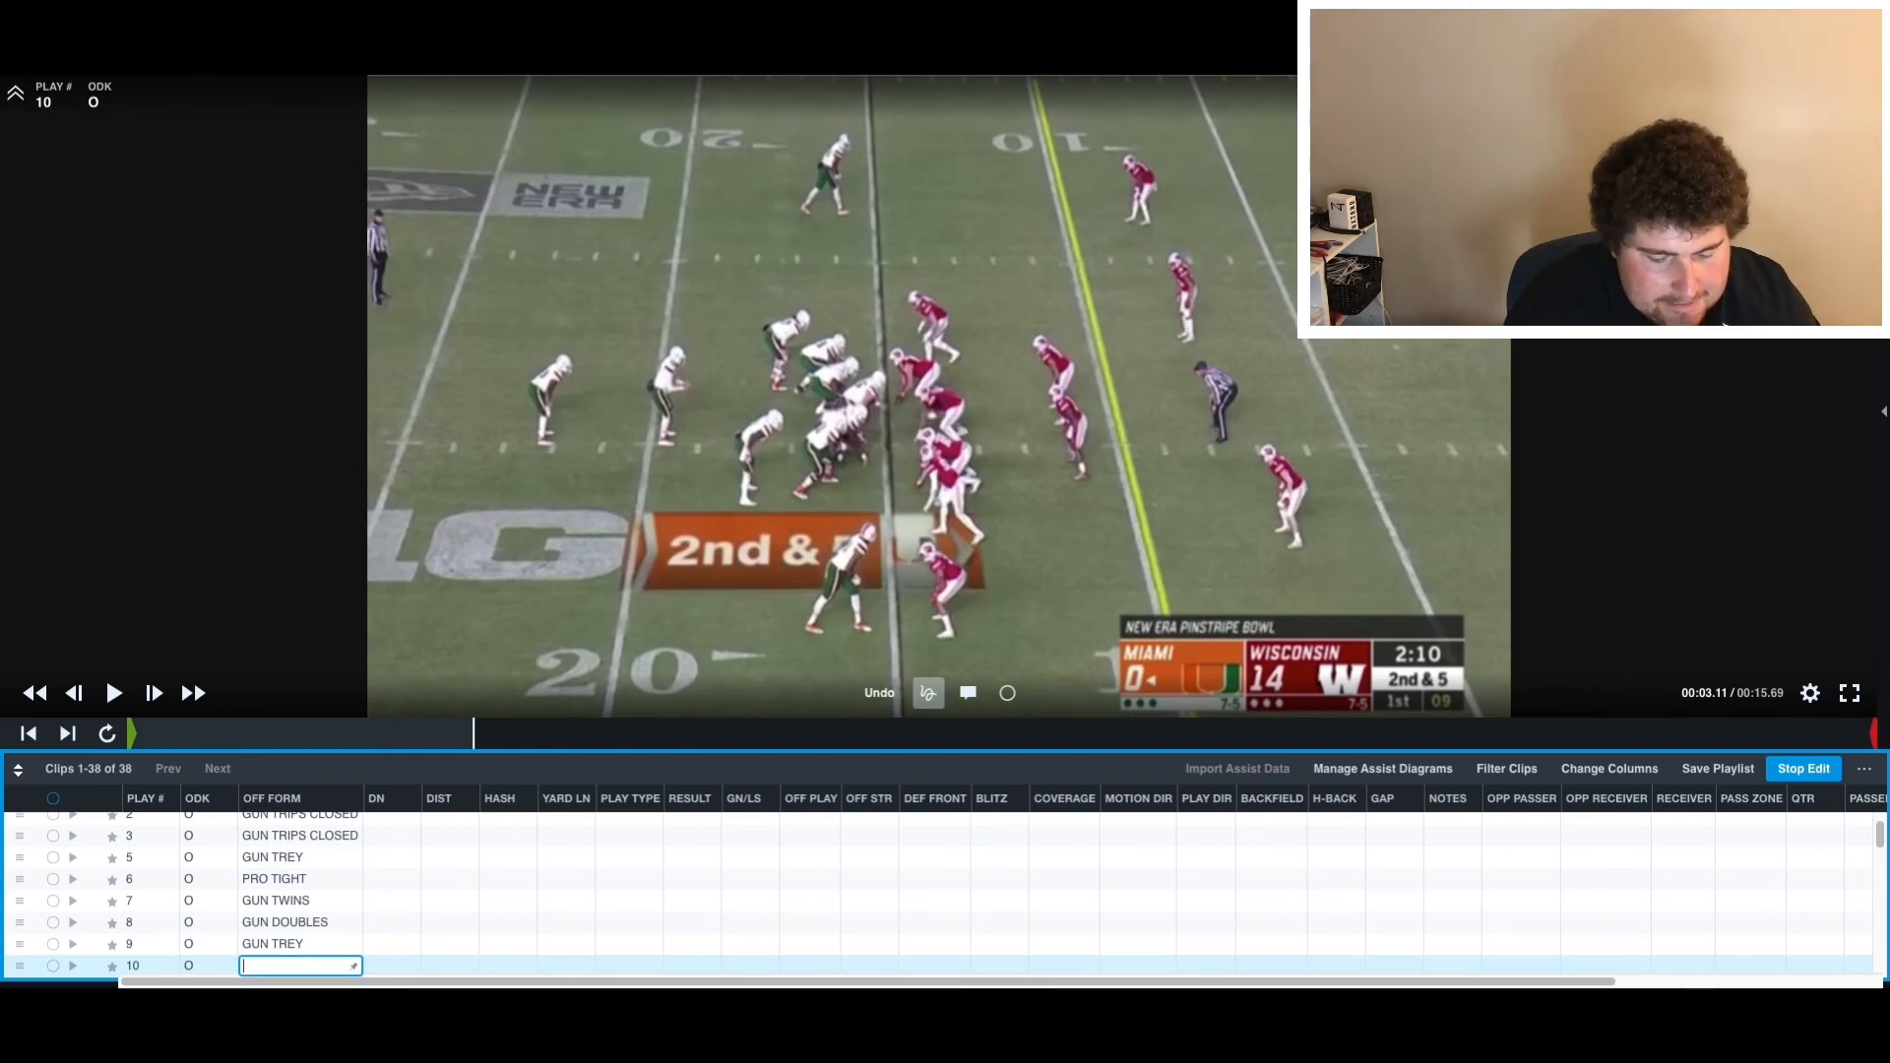
{"action": "key", "text": "ctrl+space"}
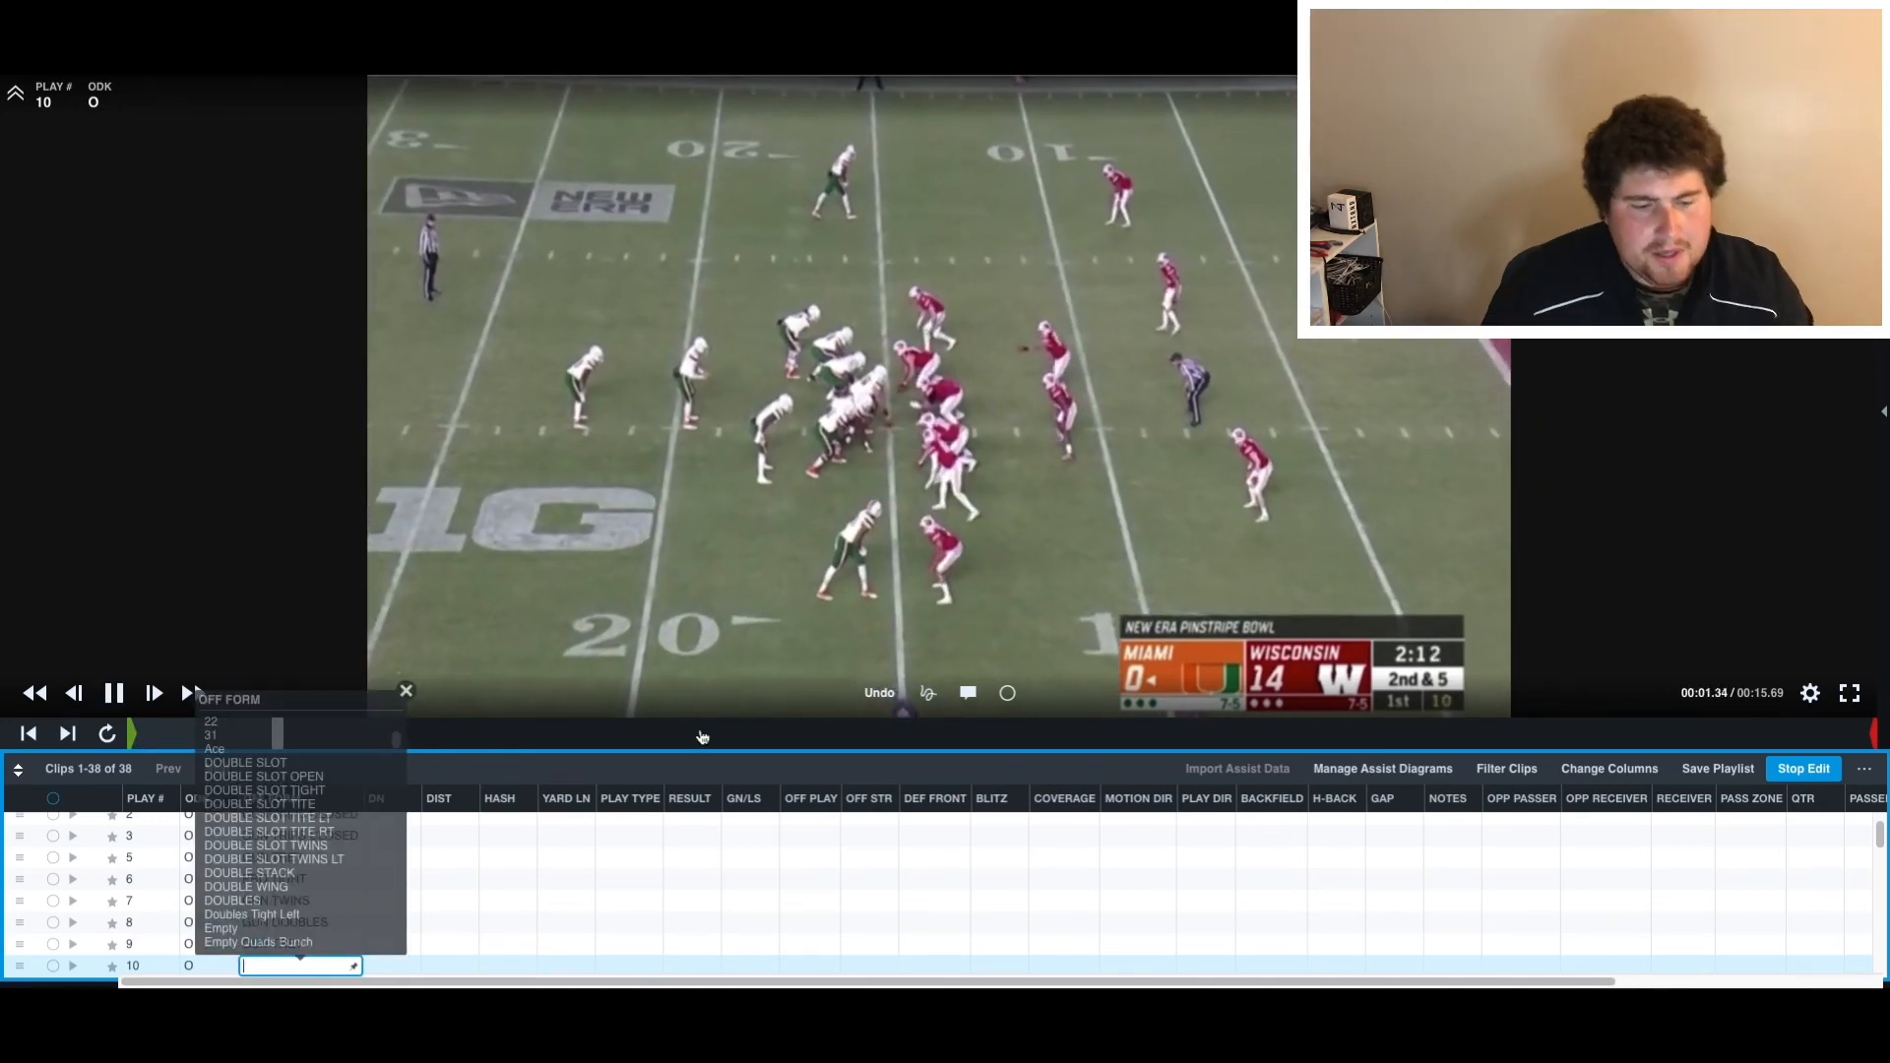
{"action": "key", "text": "Escape"}
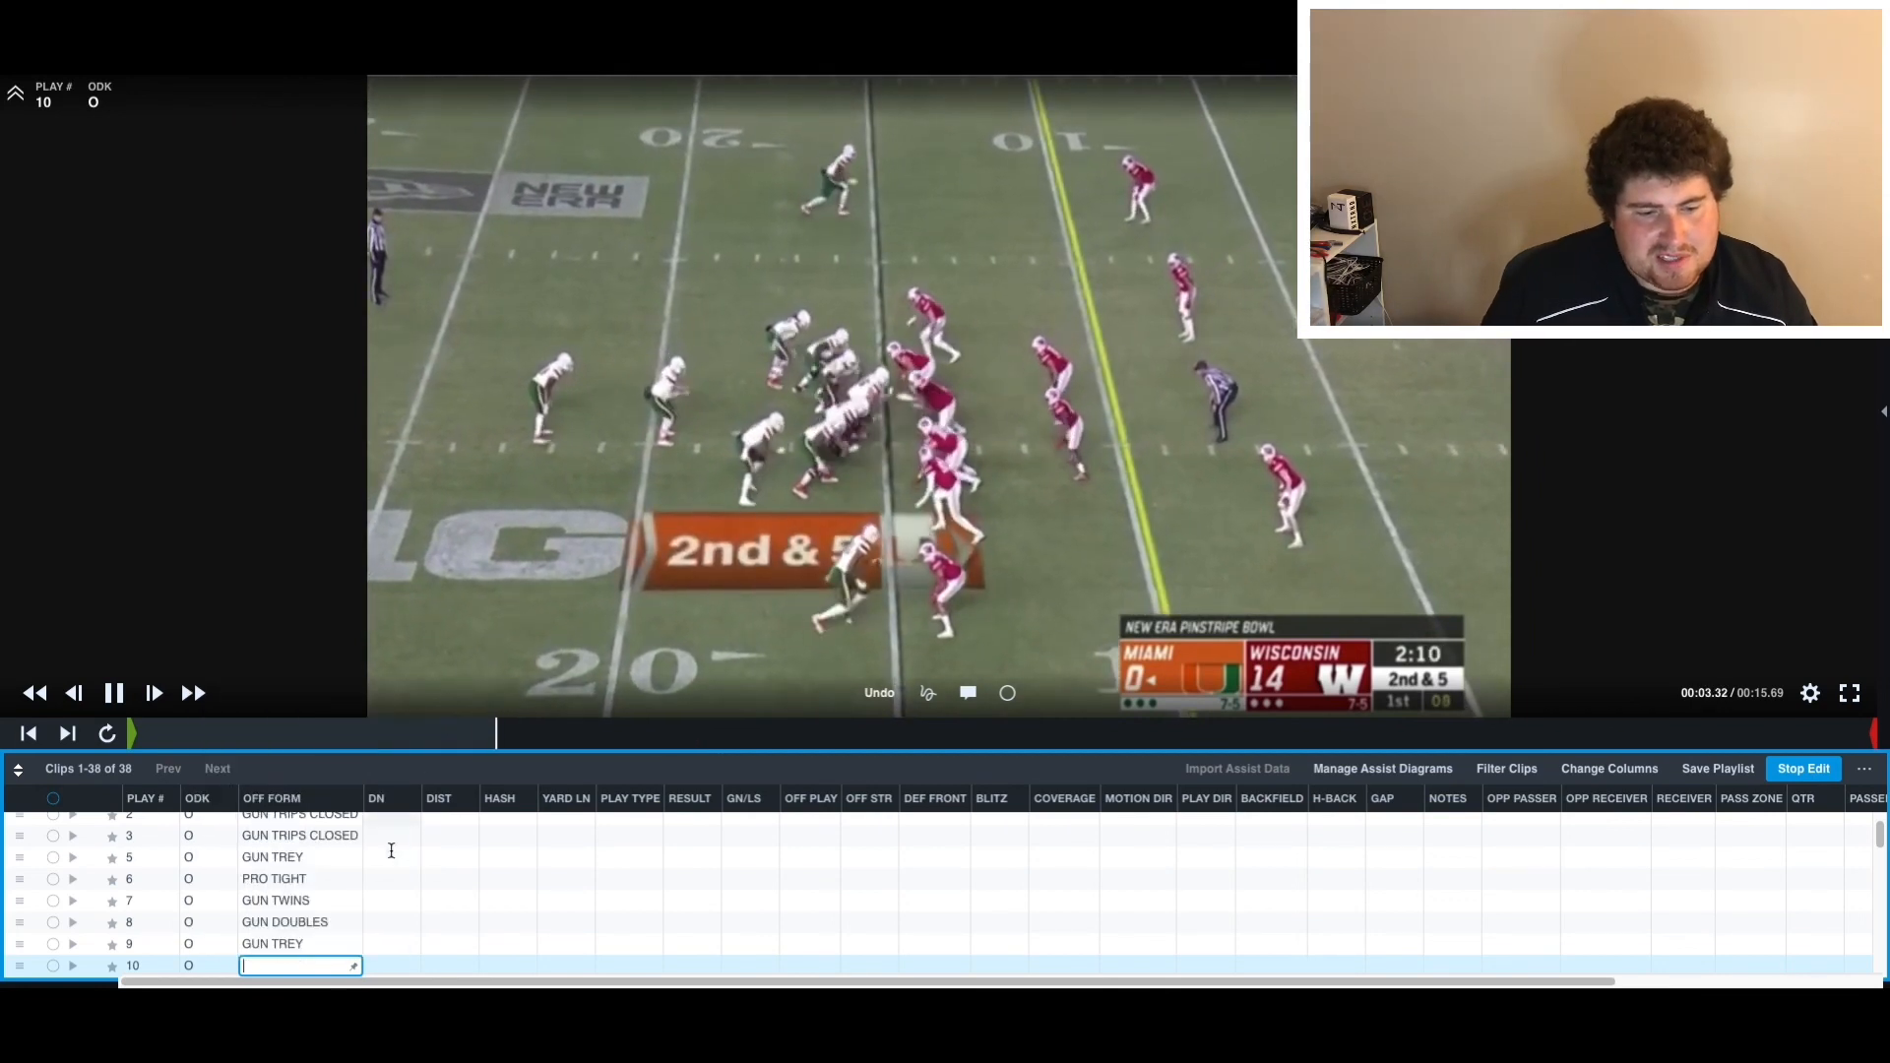
- Recheck the alignment around the snap of play 10 and set its offensive formation to GUN DOUBLE SLOT
{"action": "left_click_drag", "start_coordinate": [548, 733], "coordinate": [473, 738]}
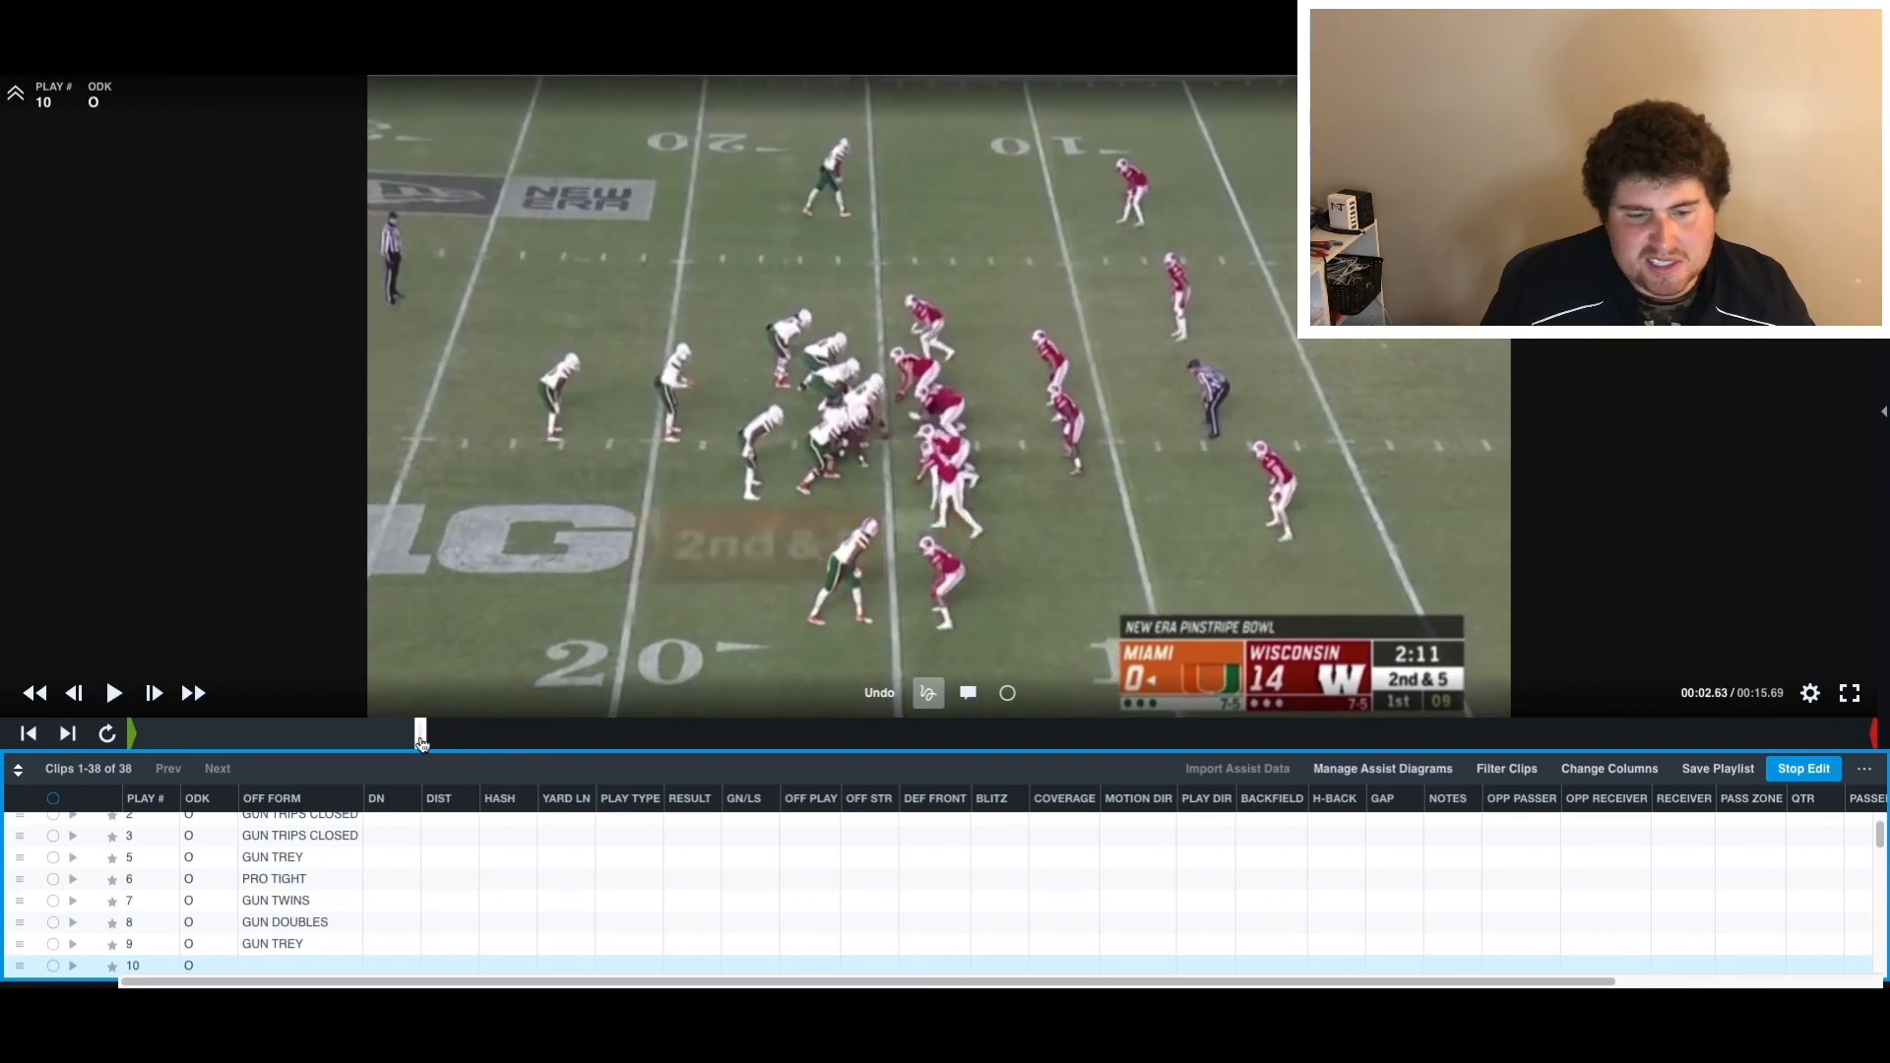
{"action": "left_click_drag", "start_coordinate": [421, 744], "coordinate": [546, 755]}
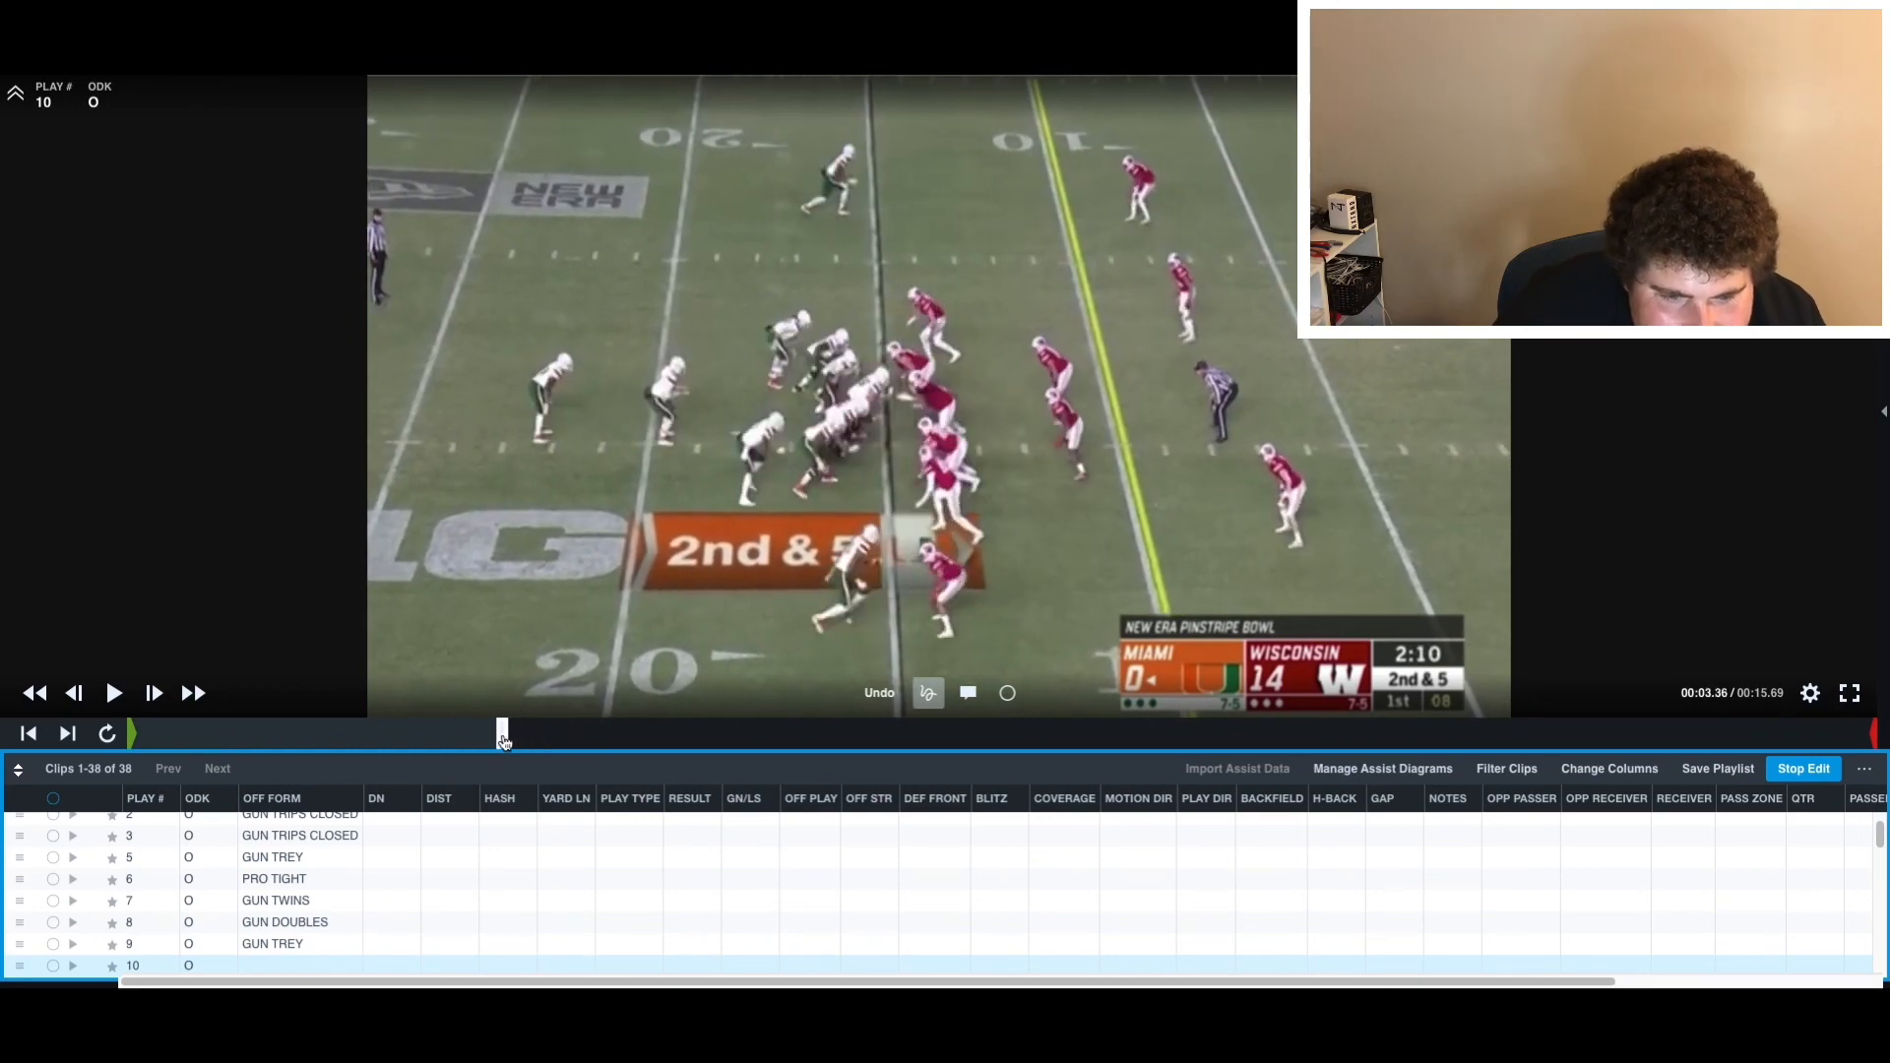
{"action": "left_click_drag", "start_coordinate": [537, 741], "coordinate": [501, 741]}
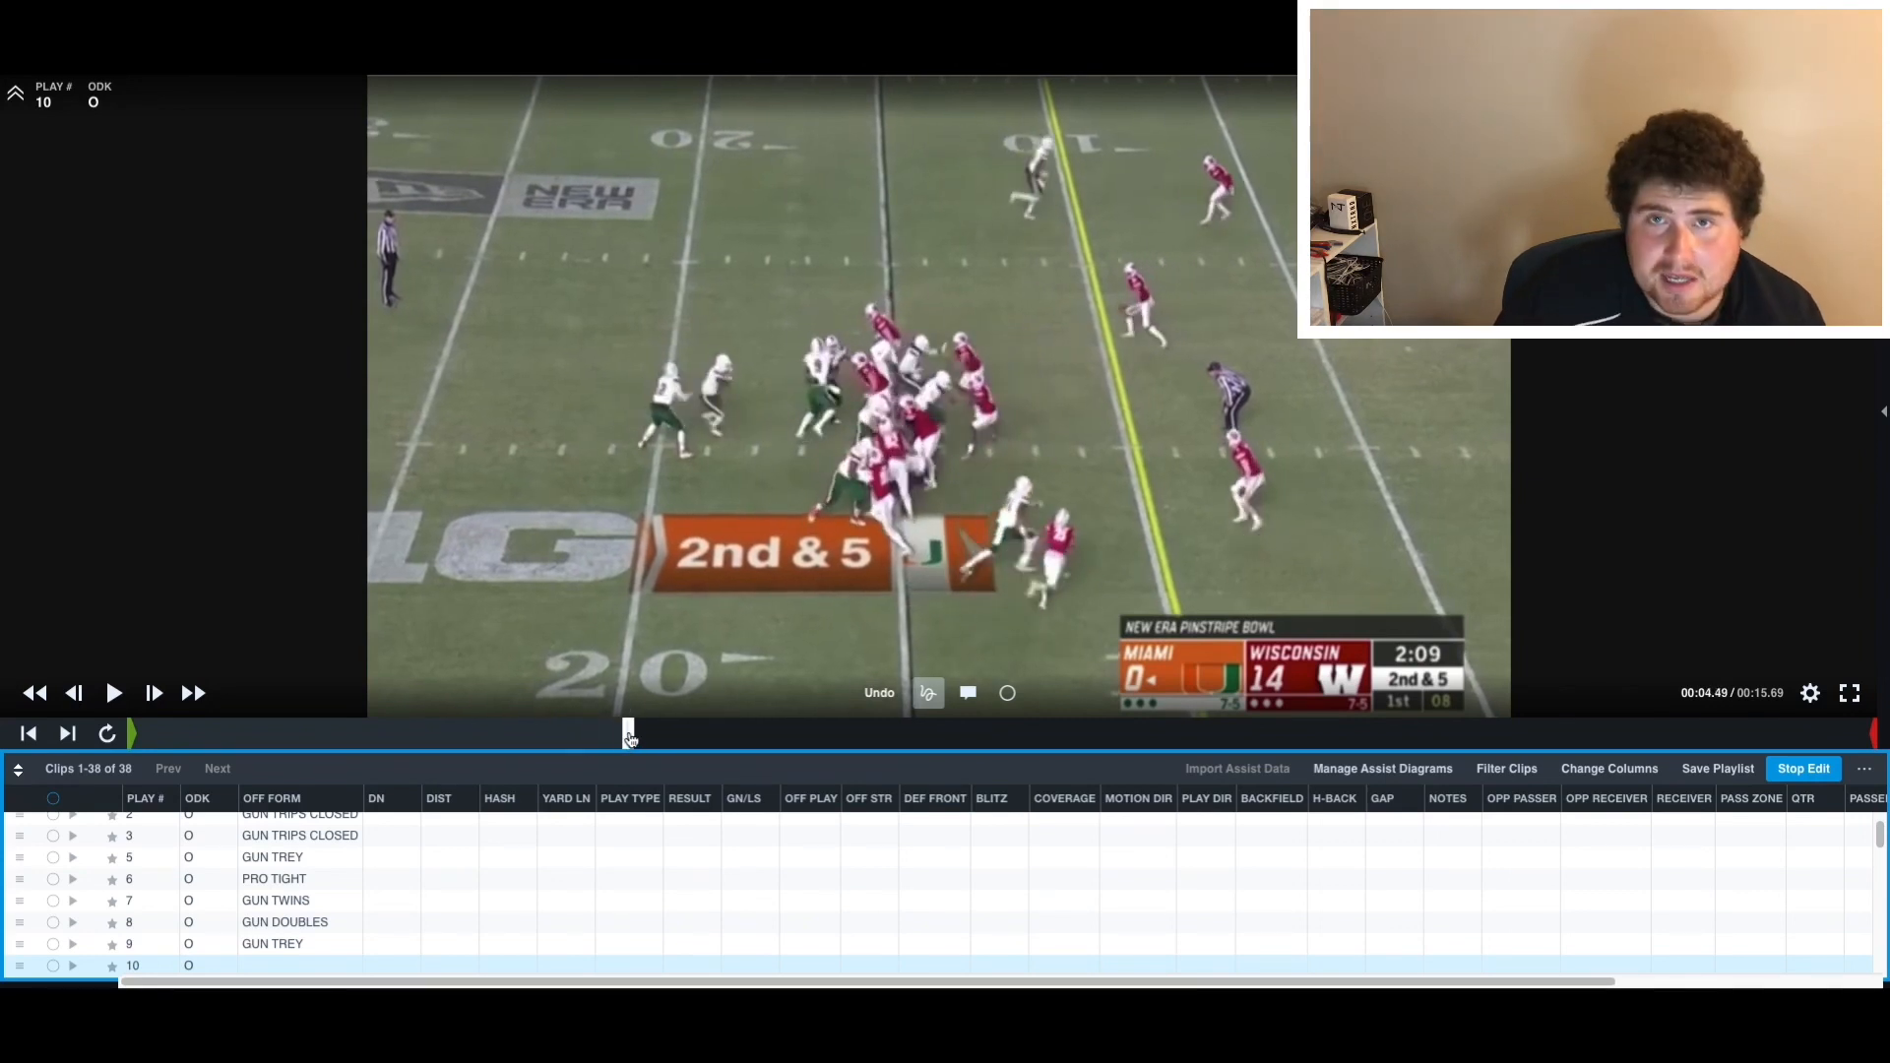
{"action": "left_click_drag", "start_coordinate": [628, 738], "coordinate": [470, 813]}
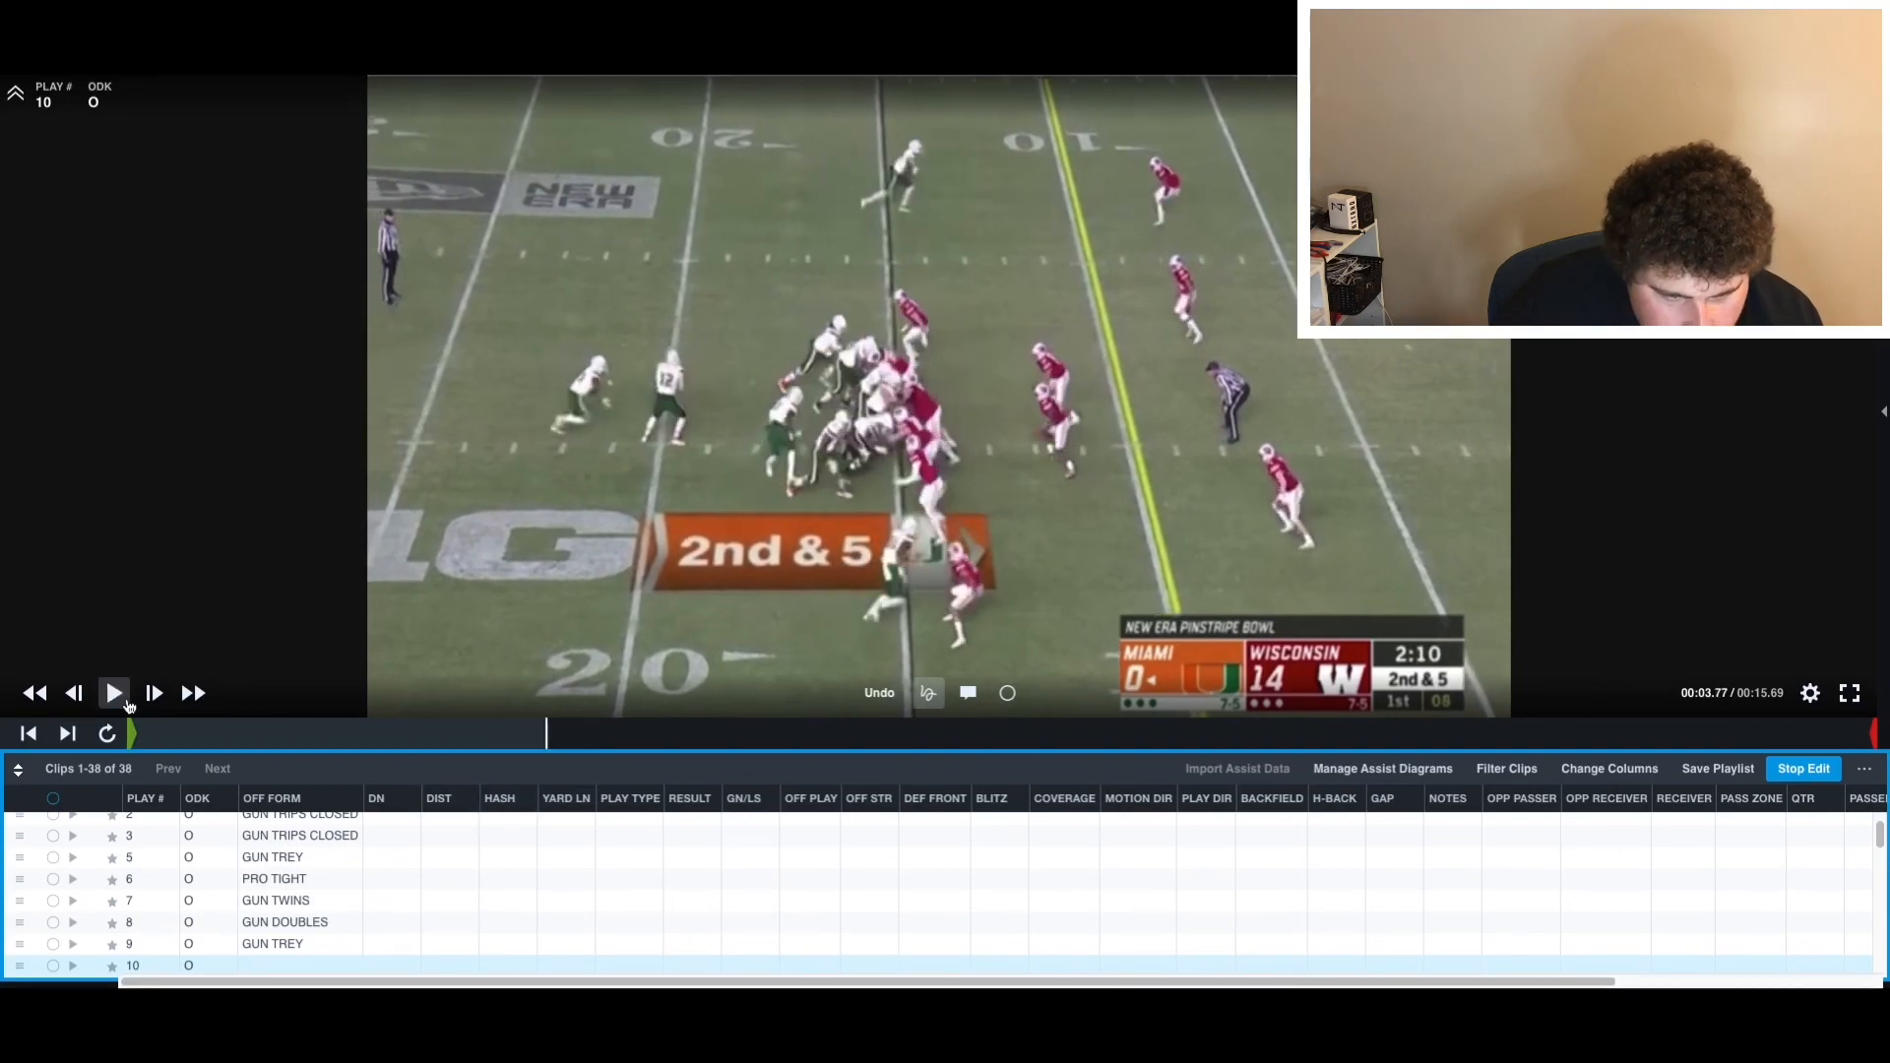
{"action": "left_click", "coordinate": [293, 965]}
{"action": "type", "text": "G"}
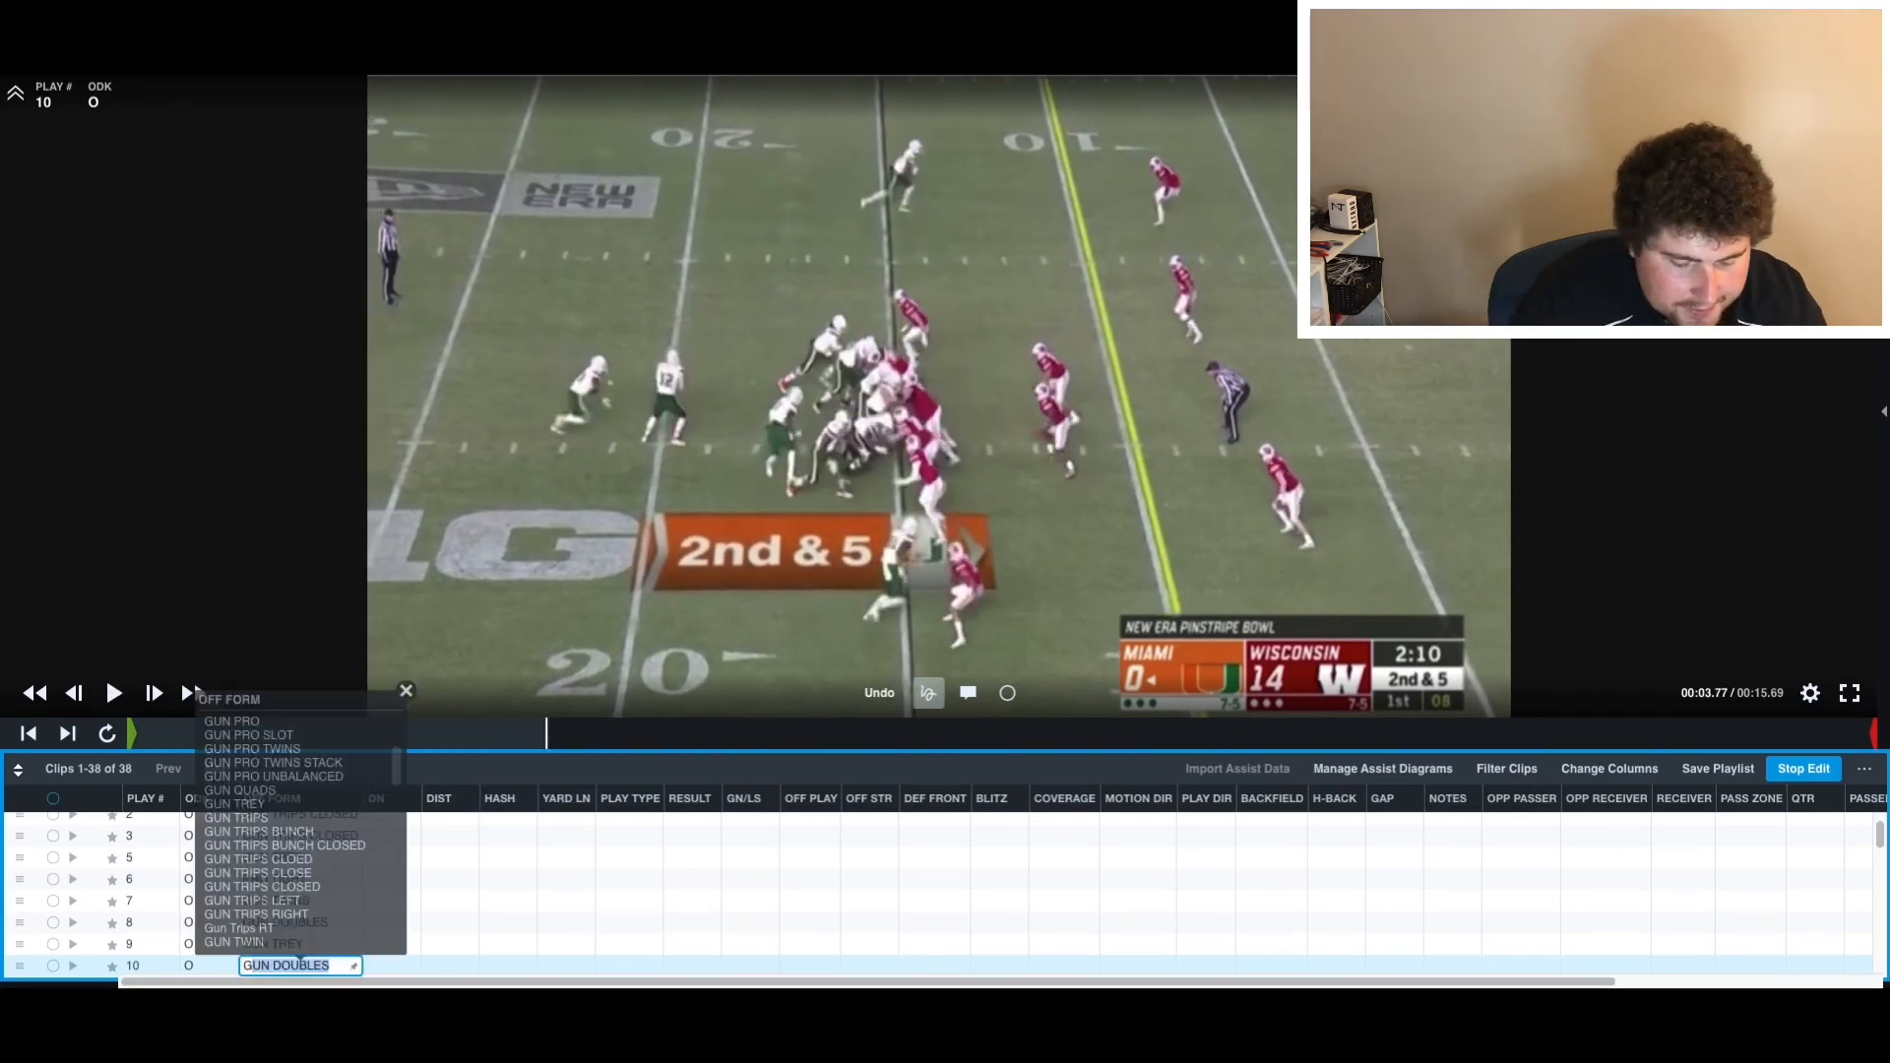
{"action": "type", "text": "UN DOUB"}
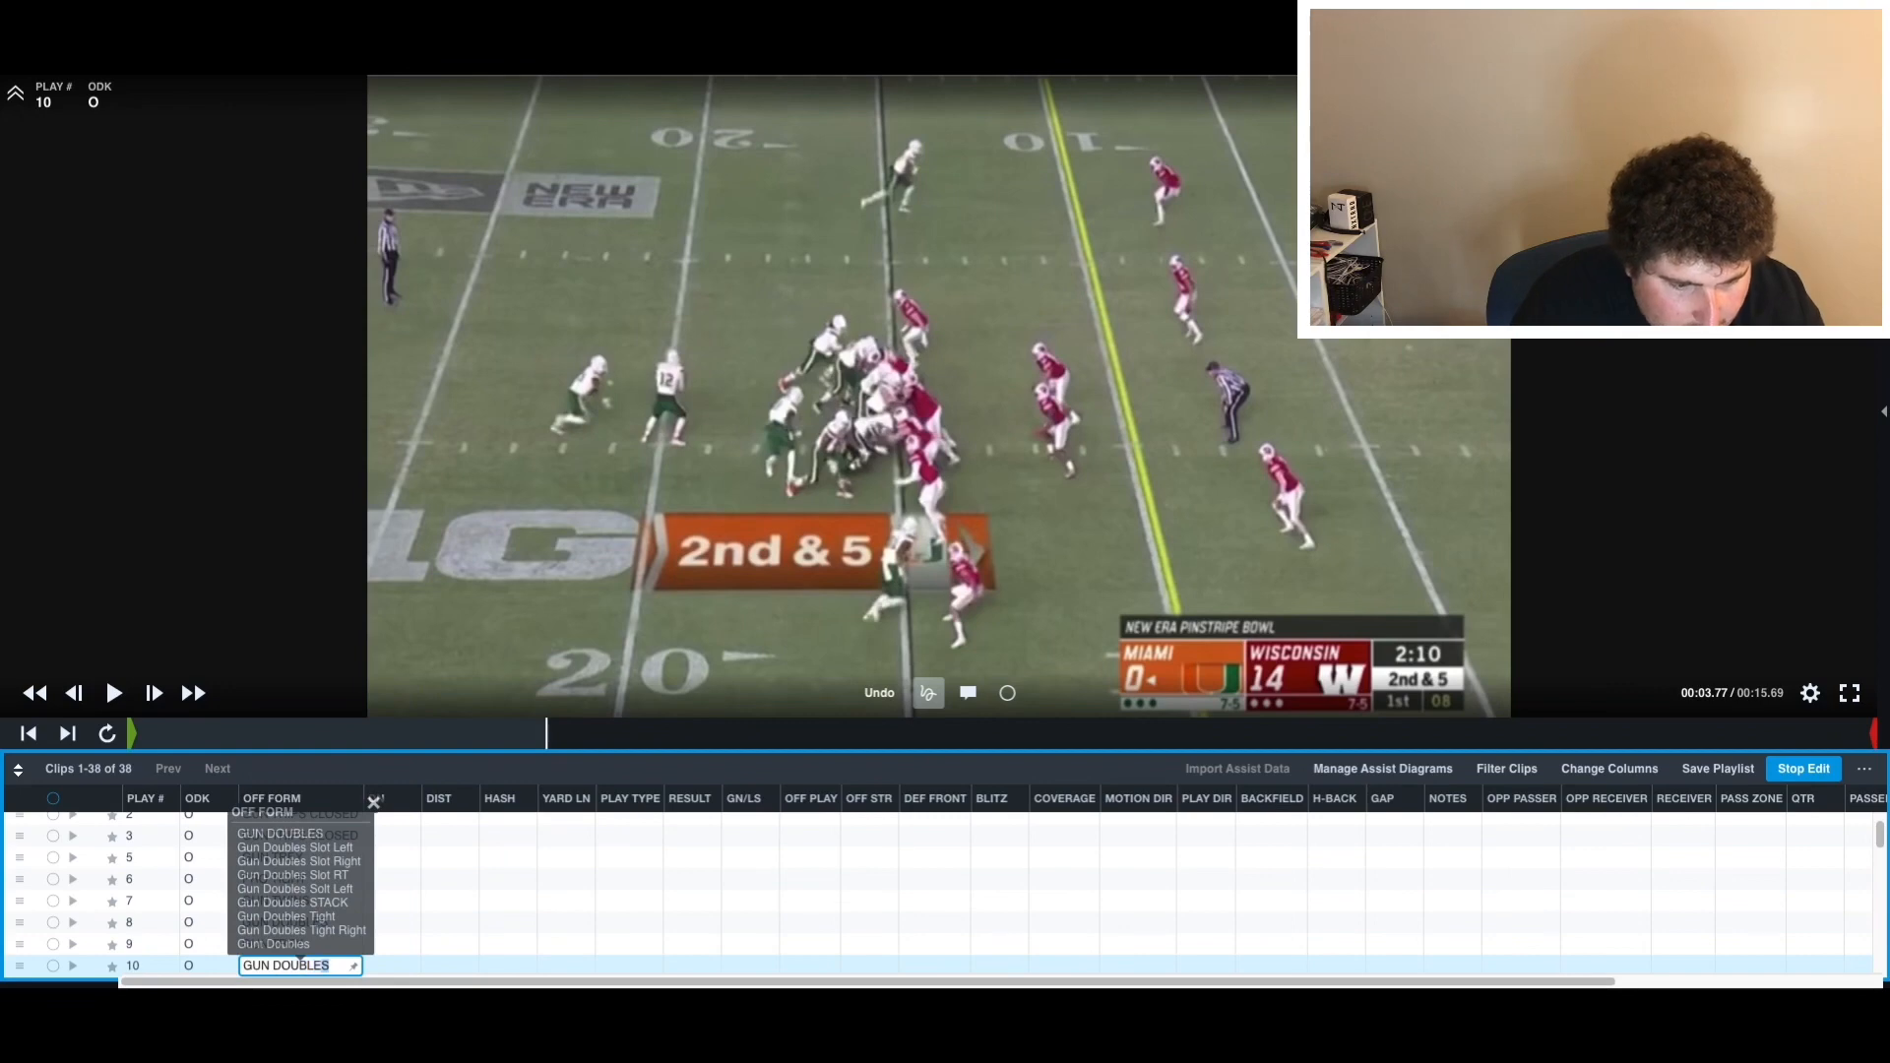
{"action": "type", "text": "LE SLOT"}
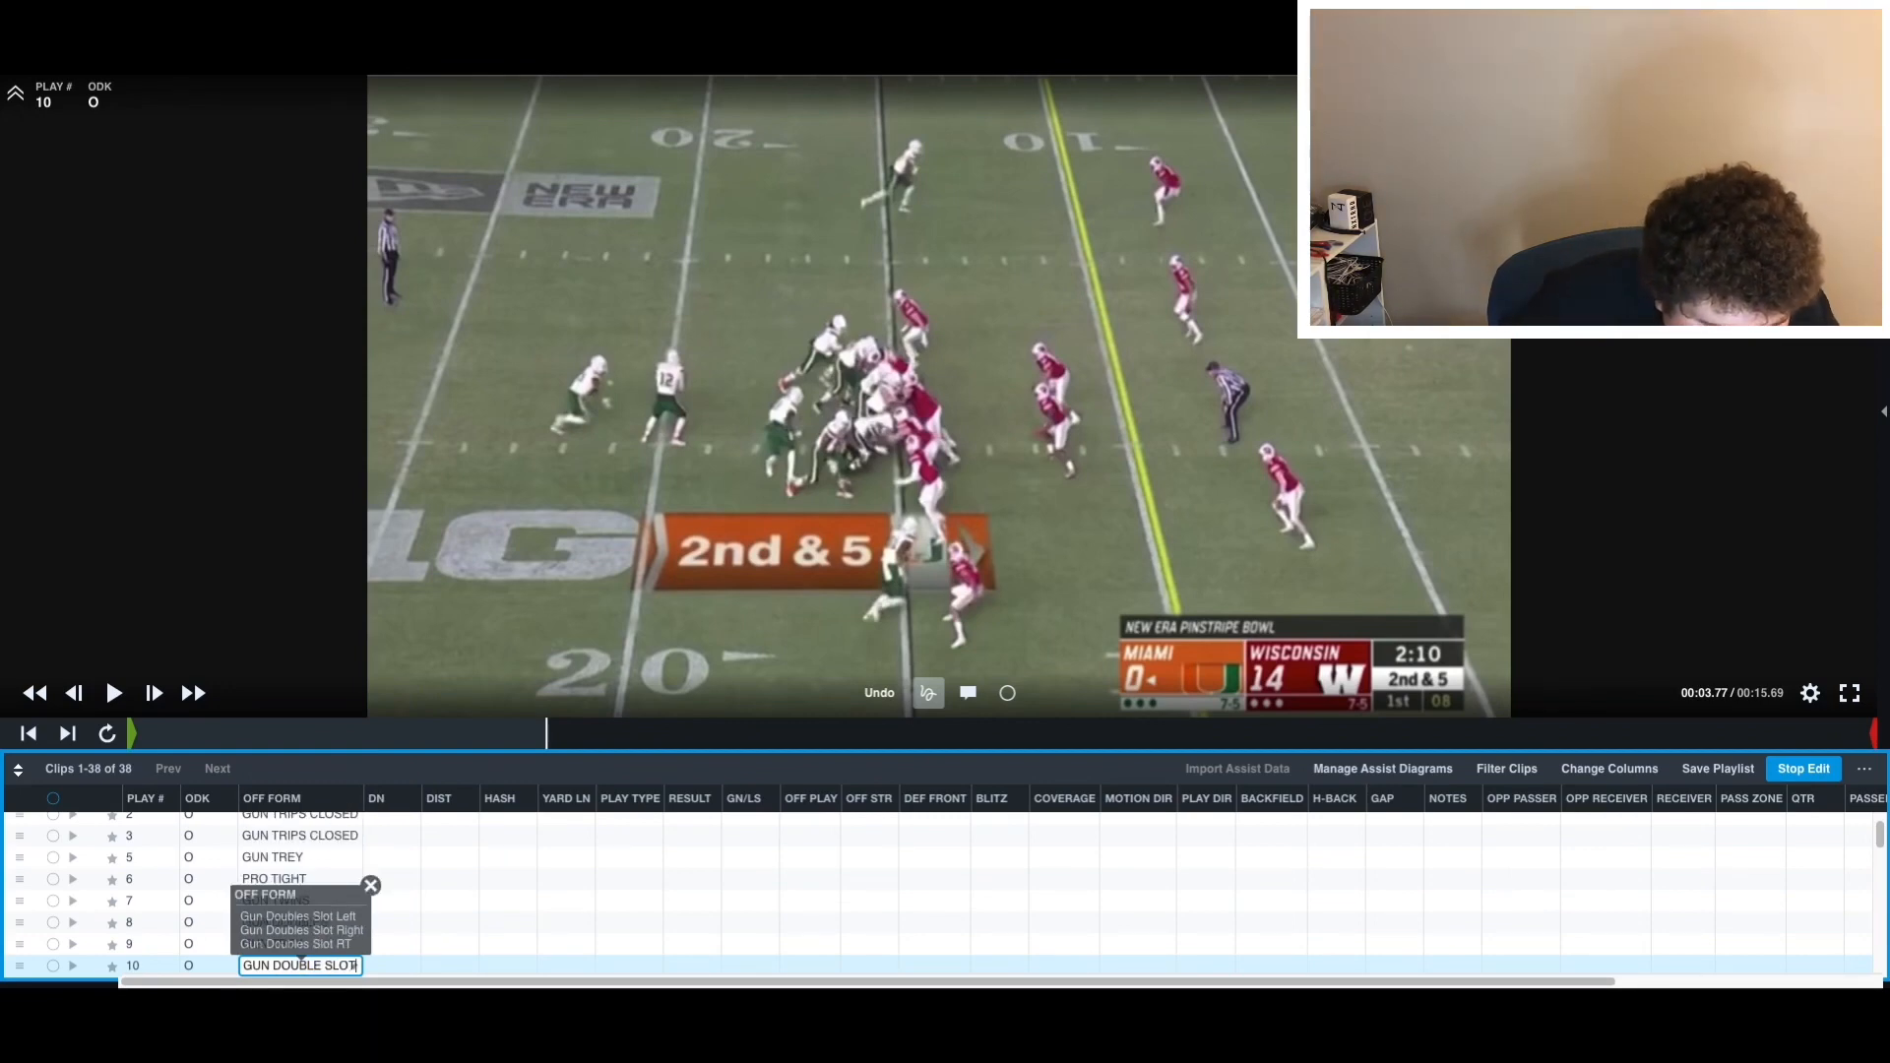
{"action": "key", "text": "Return"}
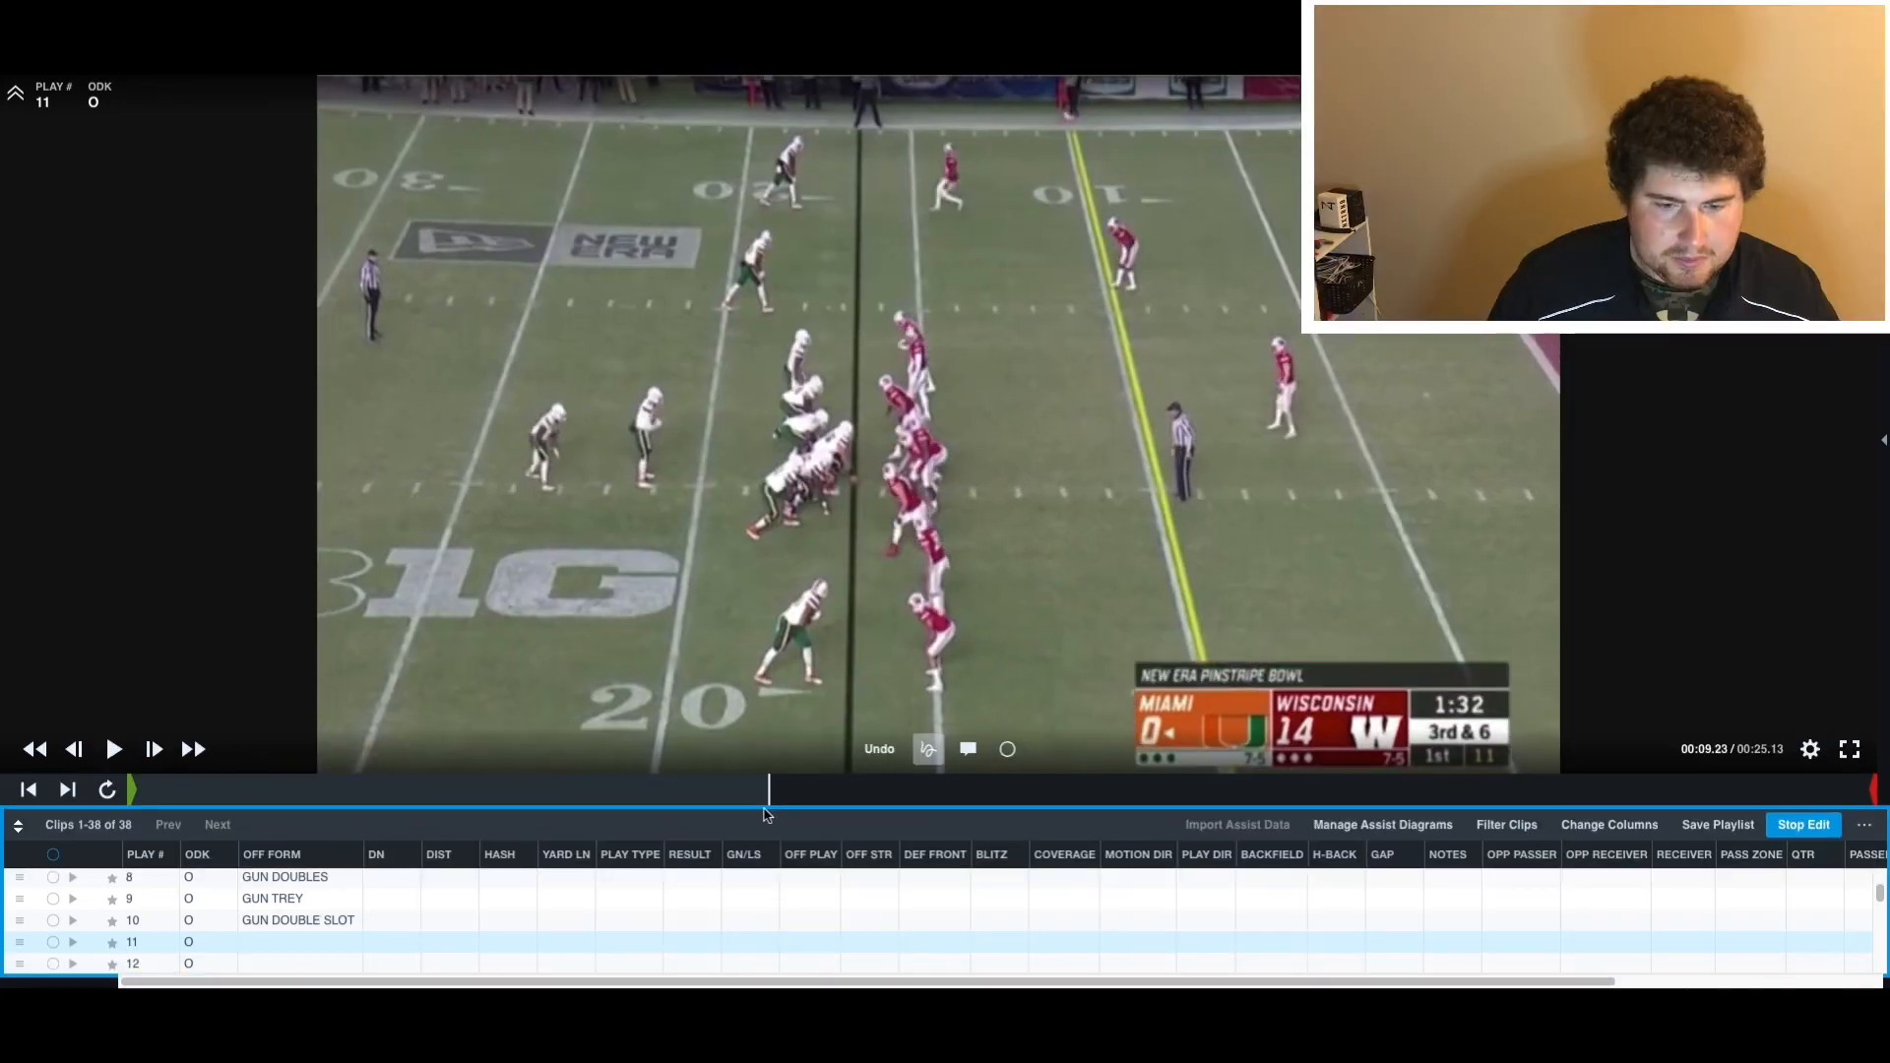
- Check play 11's pre-snap alignment and set its offensive formation to GUN TREY
{"action": "mouse_move", "coordinate": [768, 809]}
{"action": "left_mouse_down"}
{"action": "mouse_move", "coordinate": [871, 815]}
{"action": "mouse_move", "coordinate": [757, 814]}
{"action": "left_mouse_up"}
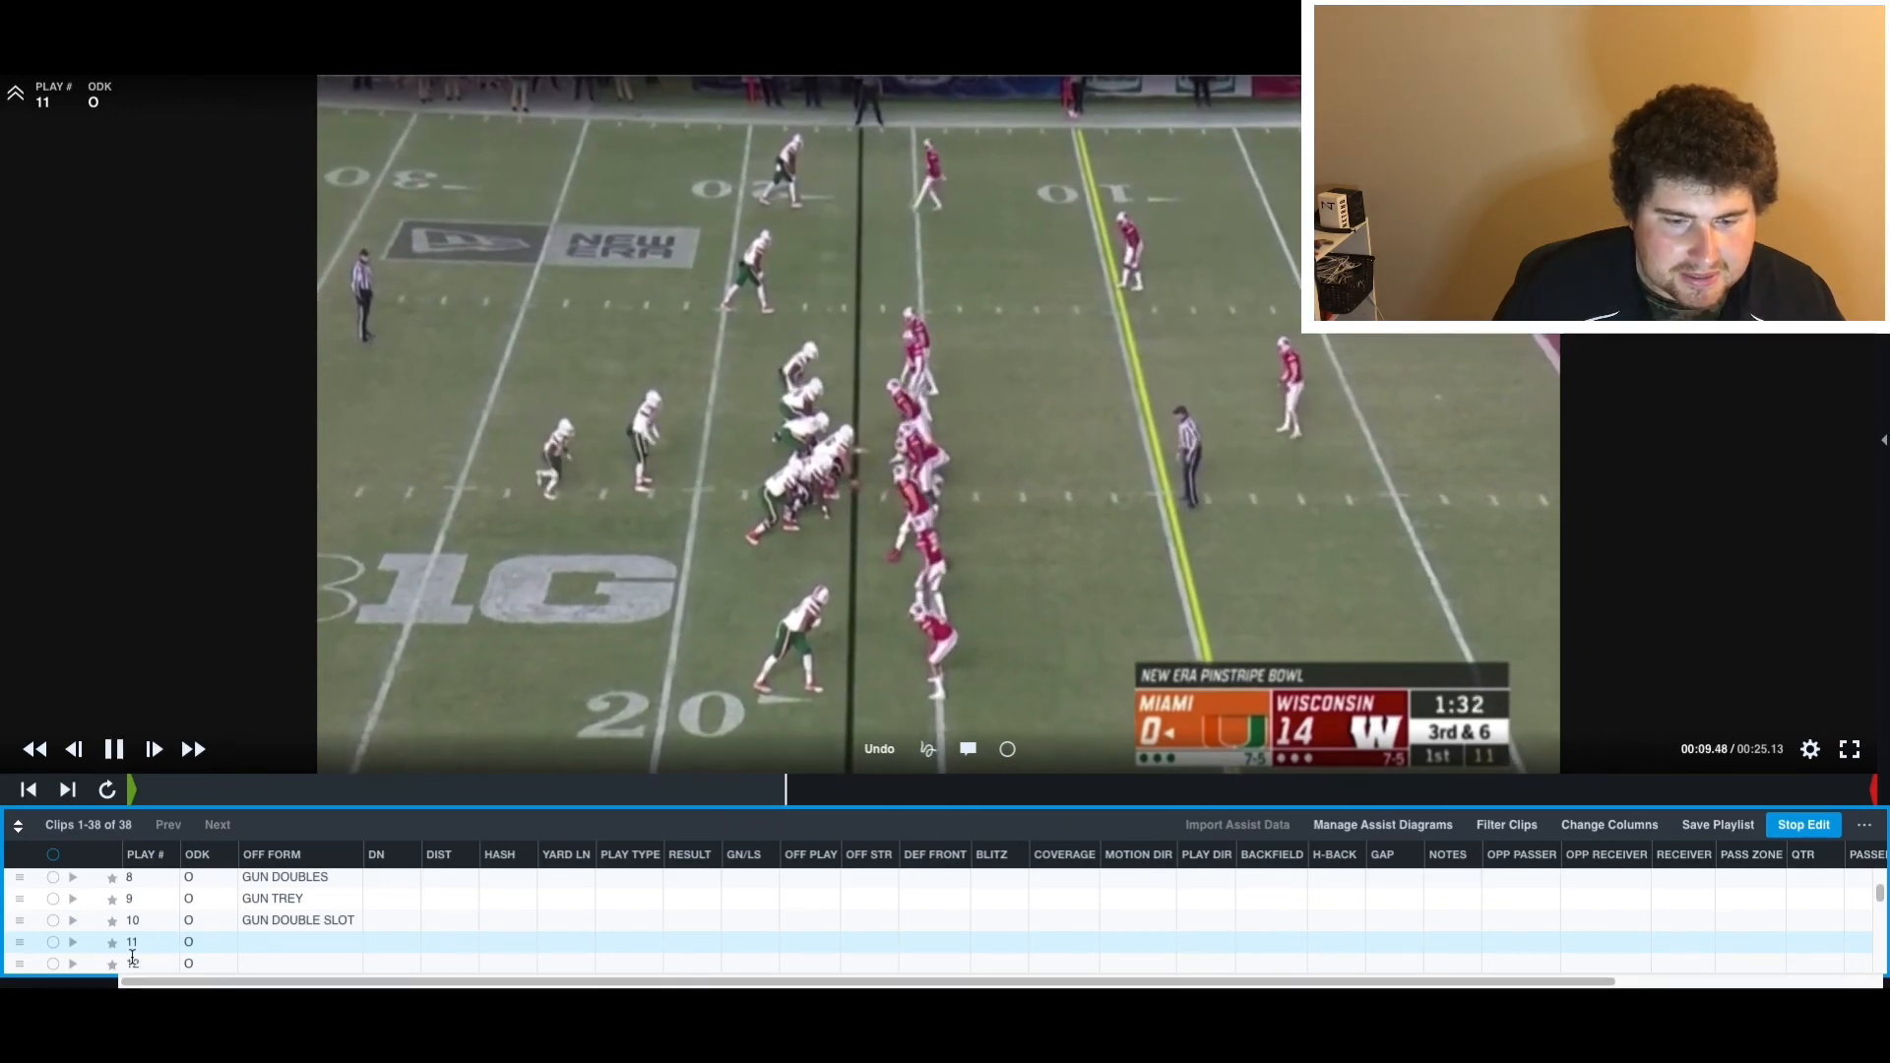
{"action": "left_click", "coordinate": [301, 940]}
{"action": "type", "text": "GUN TR"}
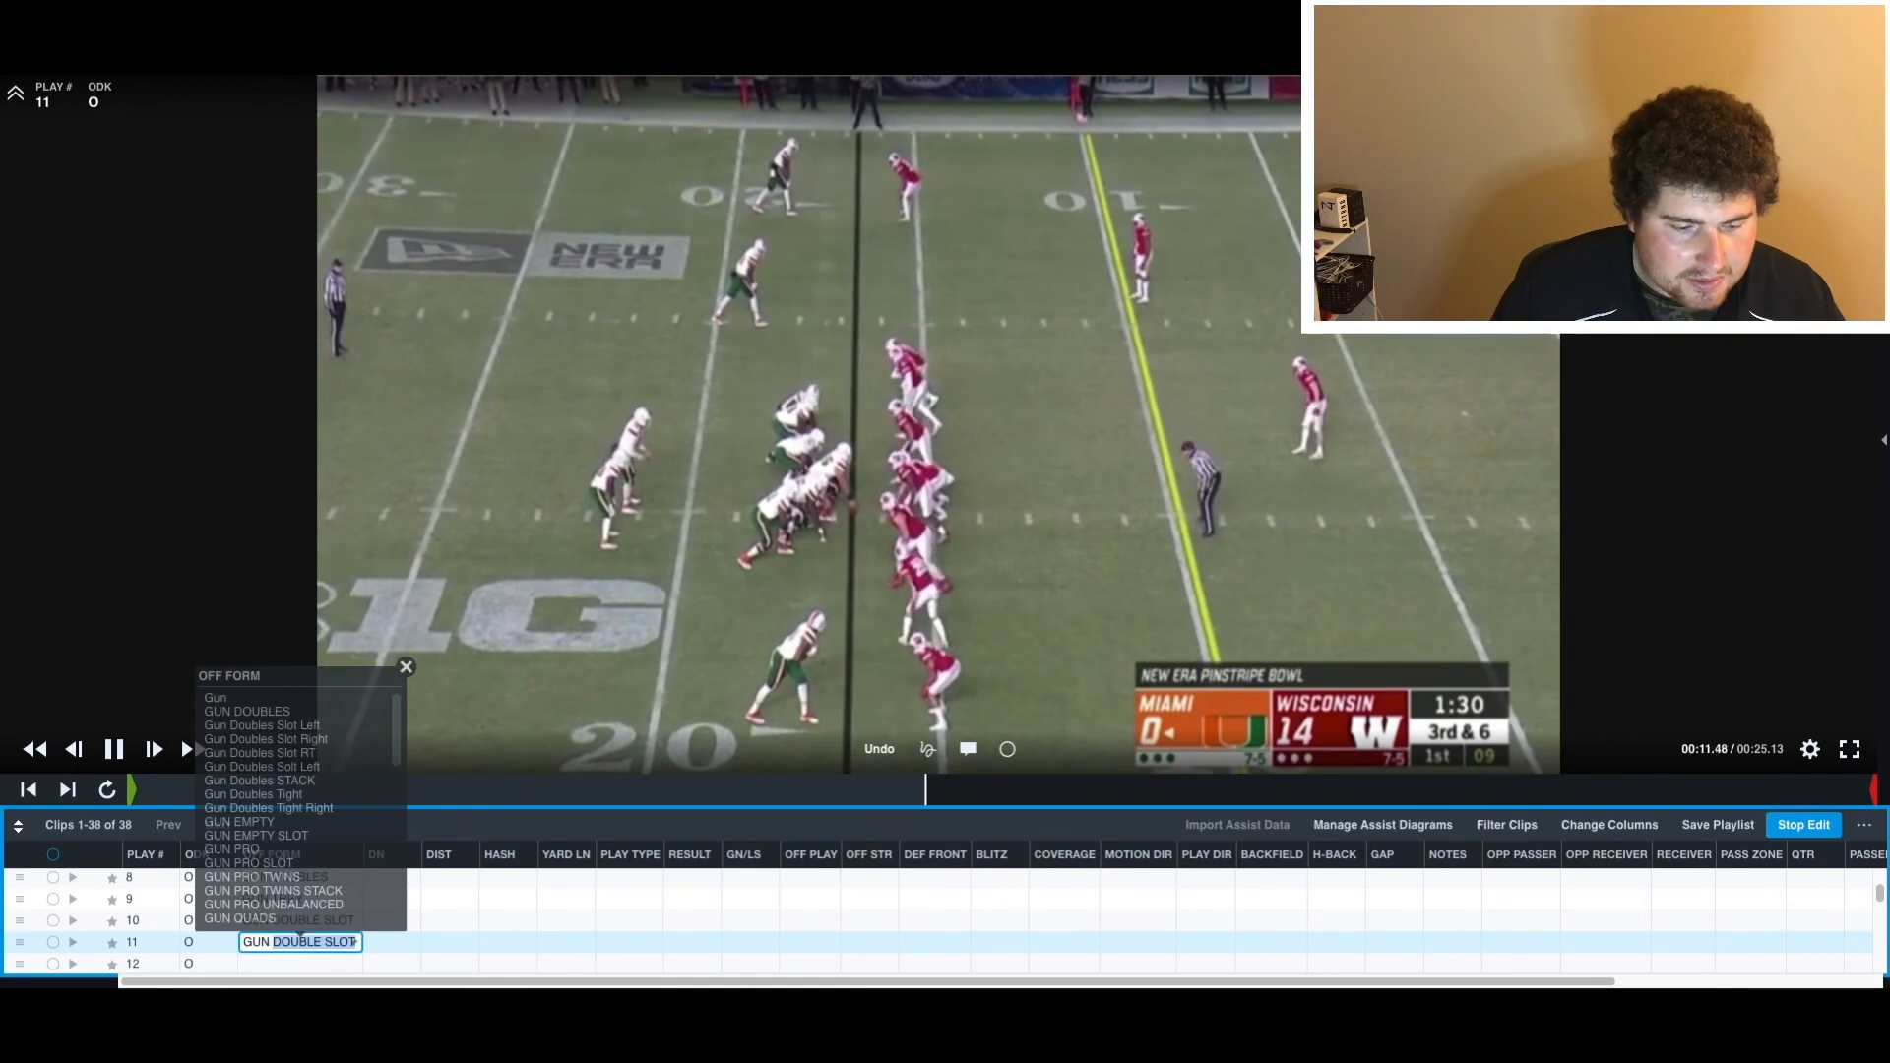
{"action": "type", "text": "EY"}
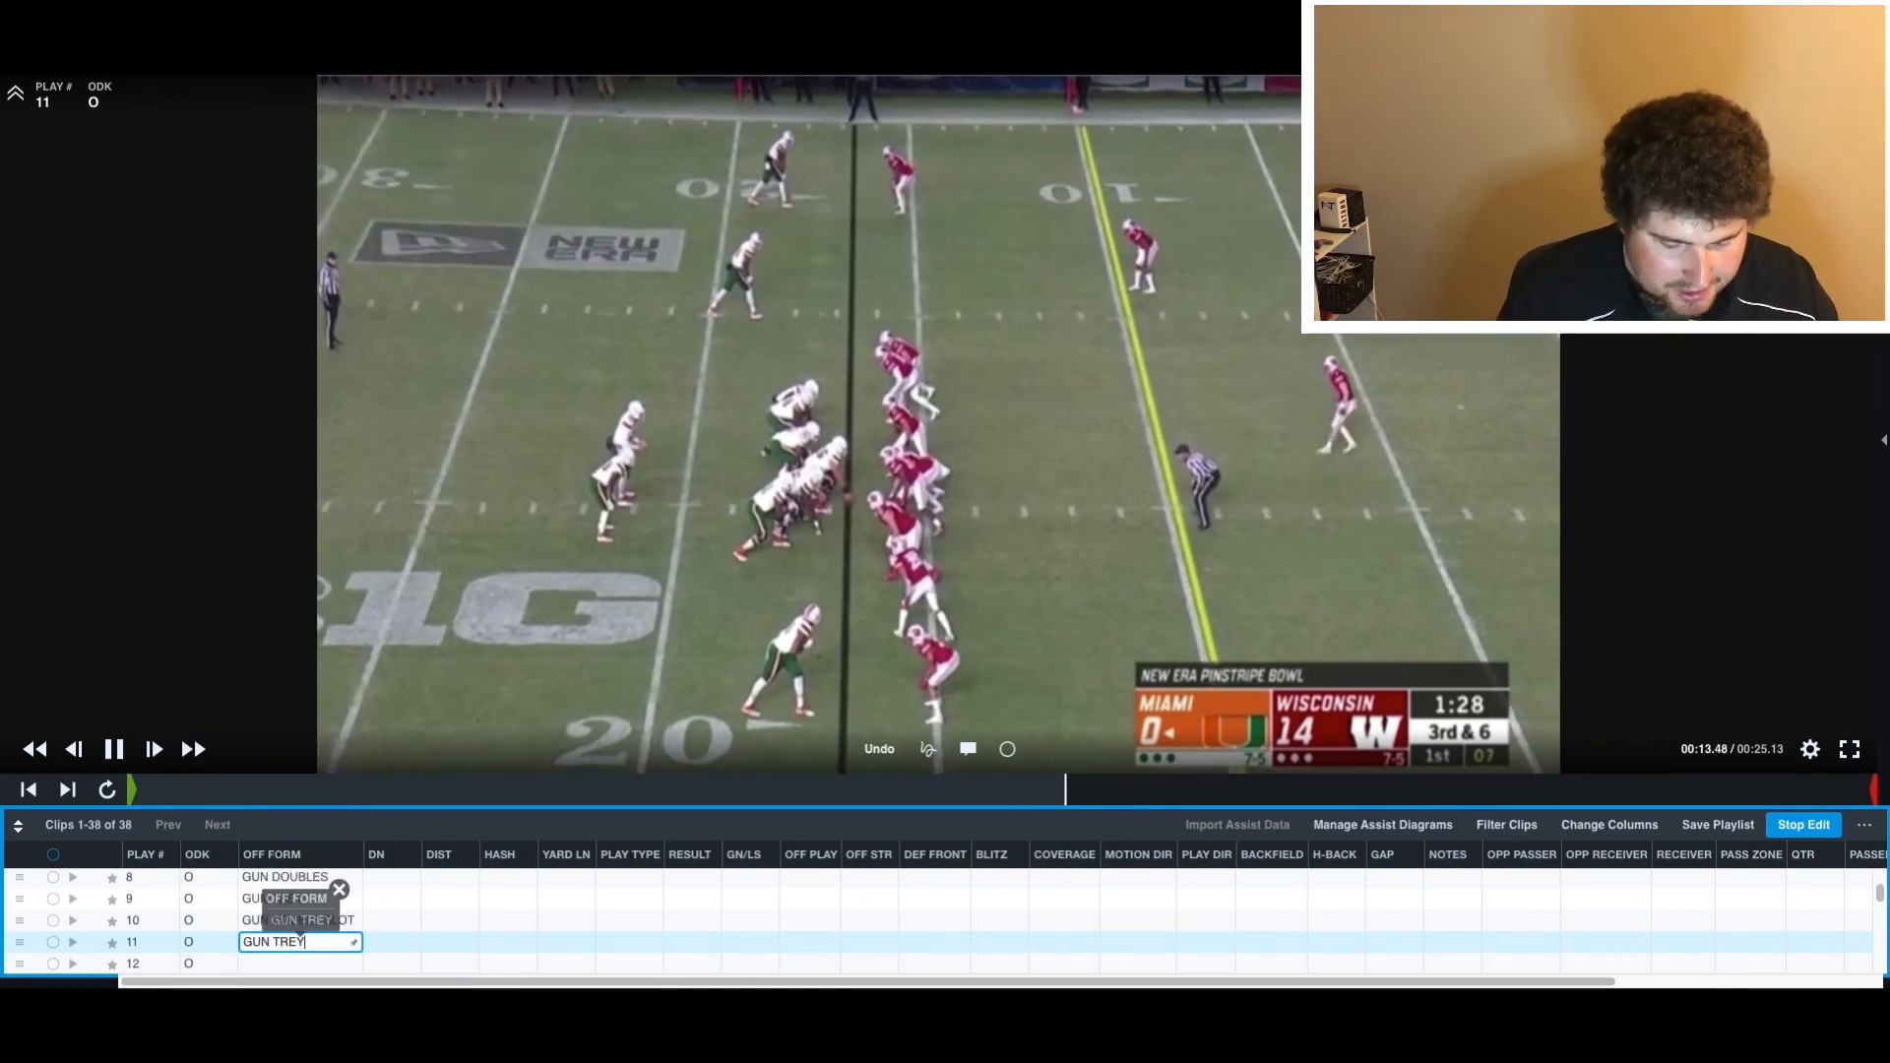
{"action": "key", "text": "Return"}
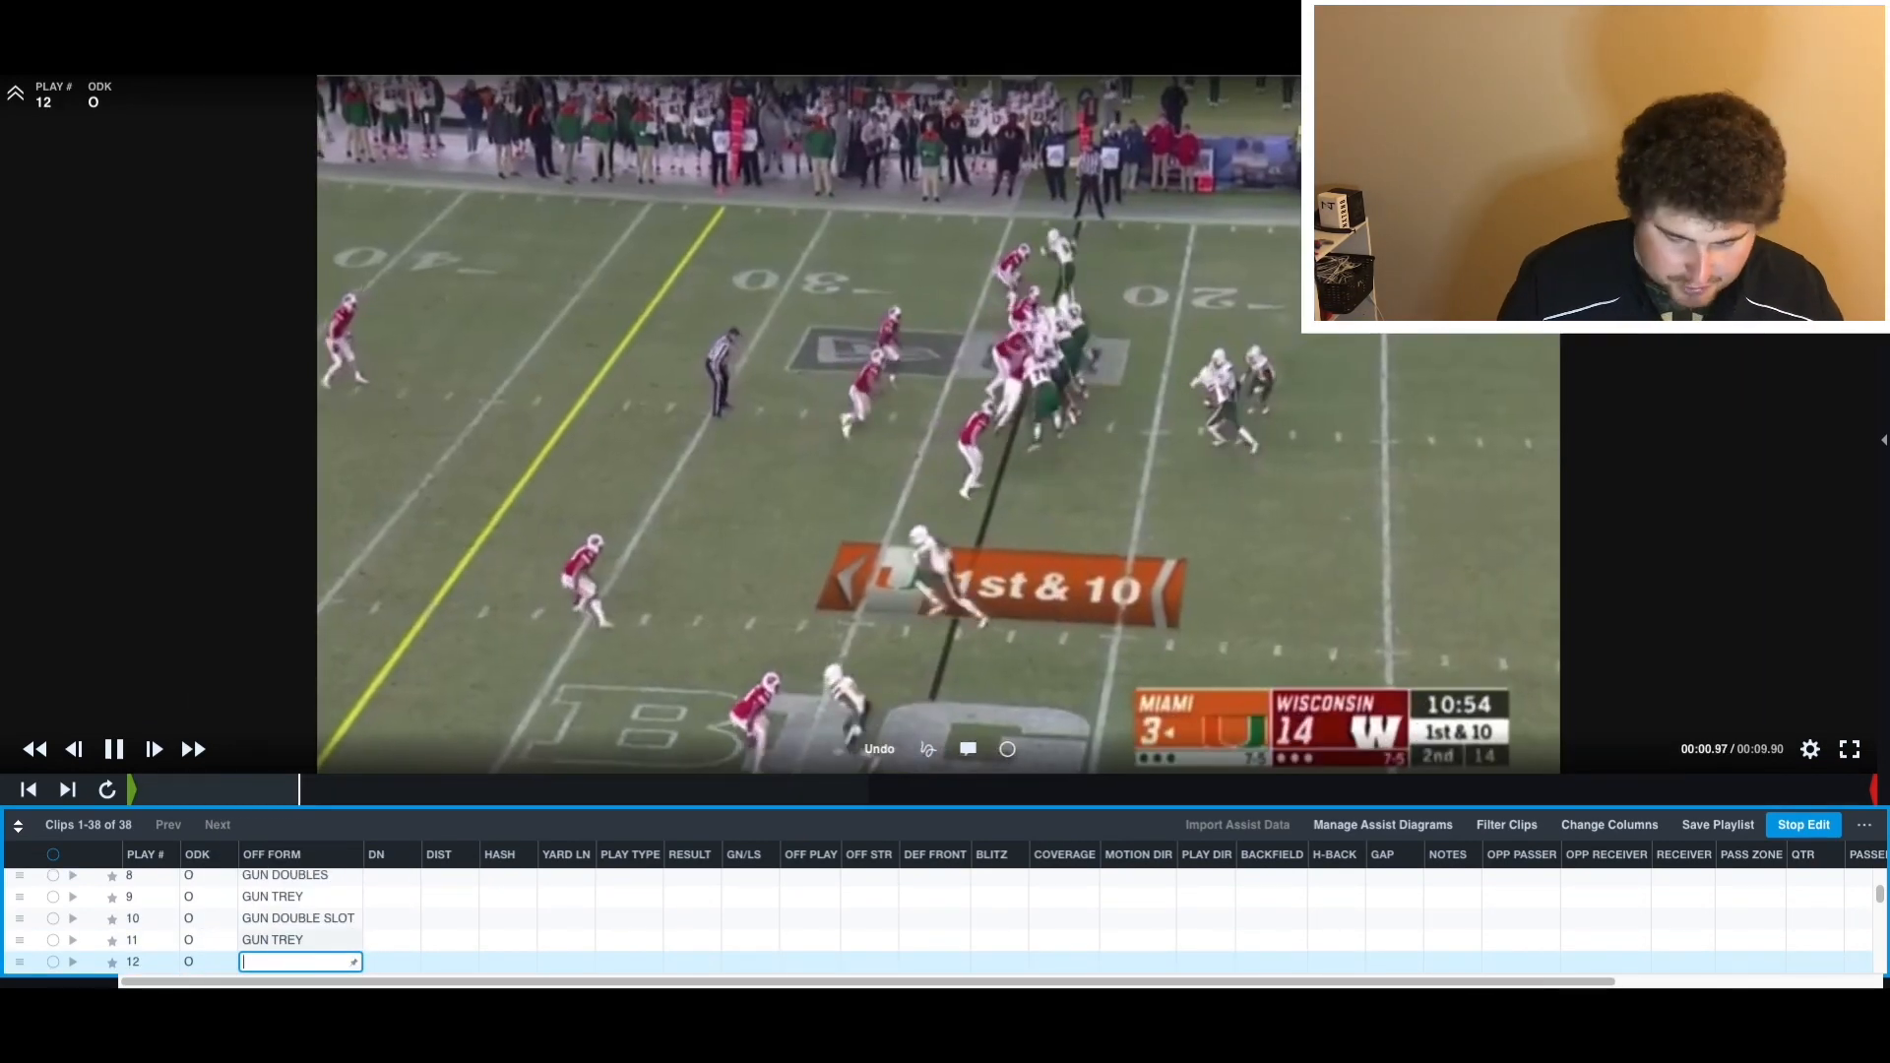
- Rewind play 12 to its opening alignment, review it and set the offensive formation to GUN TWINS
{"action": "left_click_drag", "start_coordinate": [258, 799], "coordinate": [194, 810]}
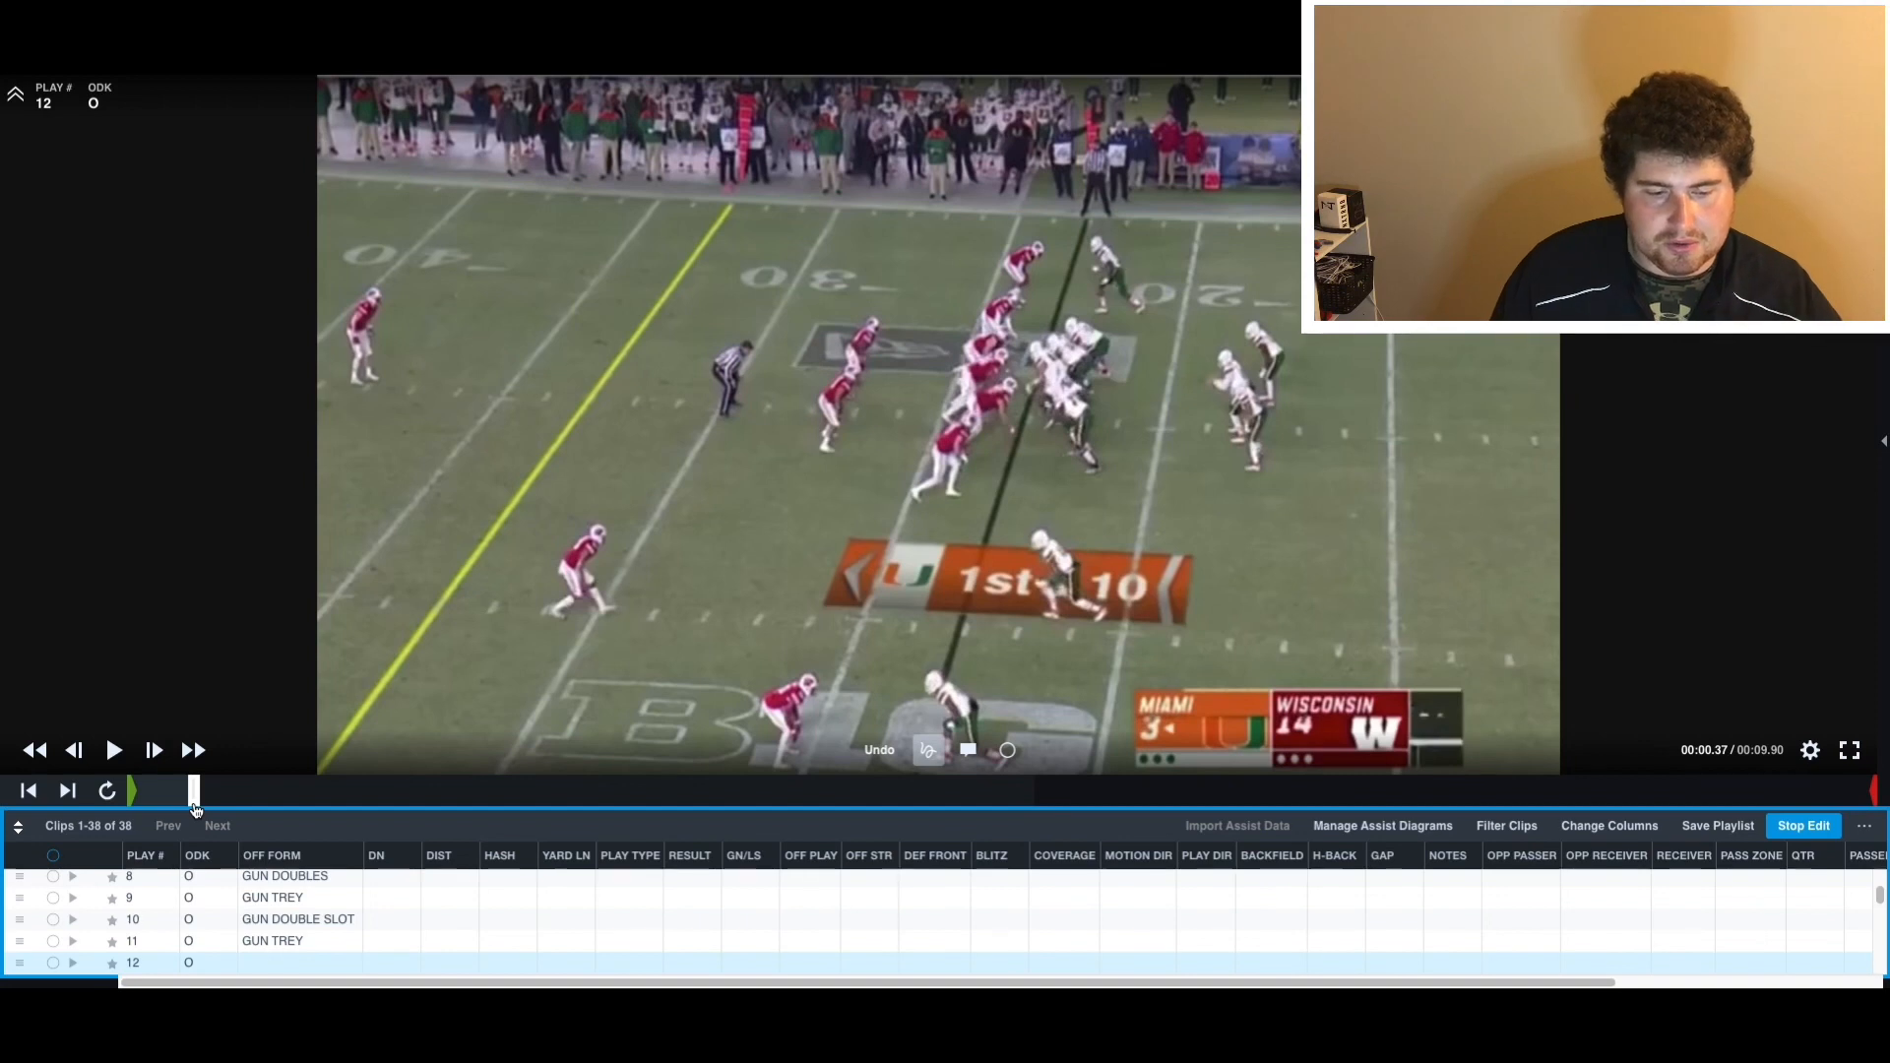
{"action": "left_click", "coordinate": [170, 806]}
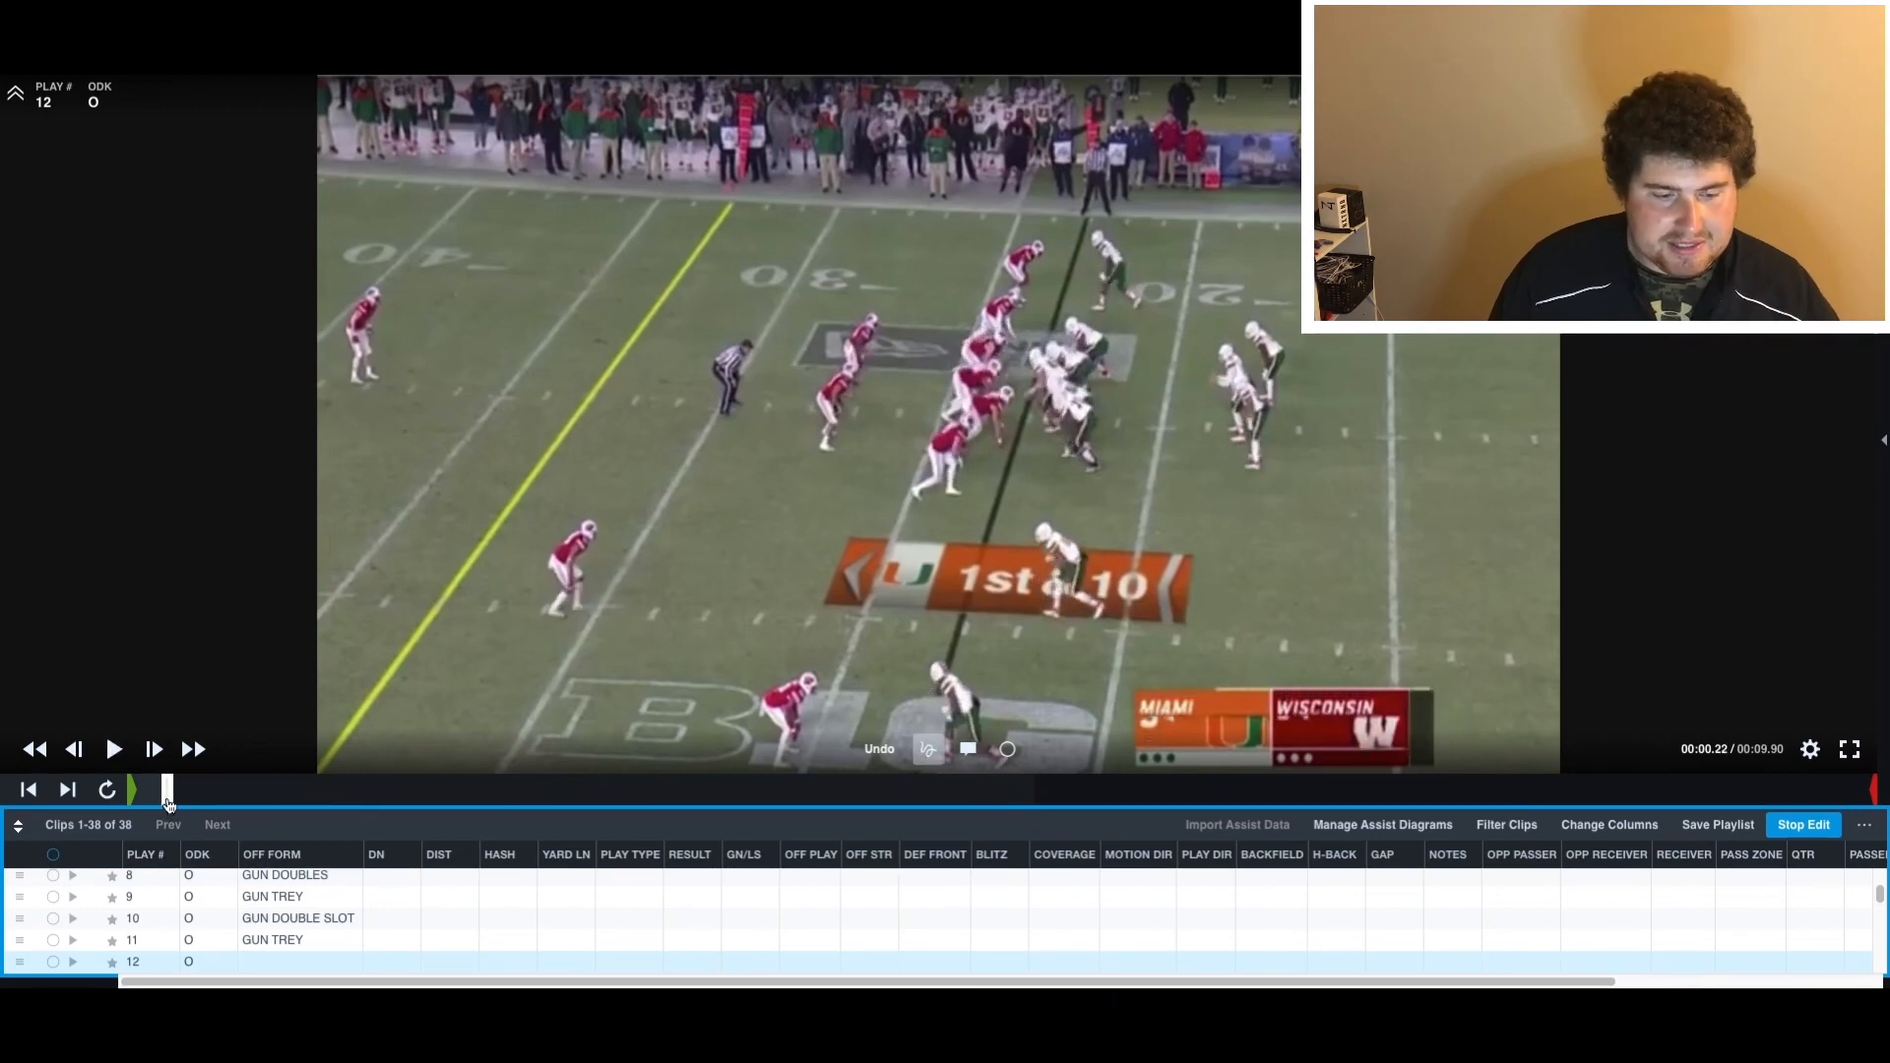
{"action": "left_click_drag", "start_coordinate": [173, 802], "coordinate": [276, 846]}
{"action": "left_click", "coordinate": [264, 962]}
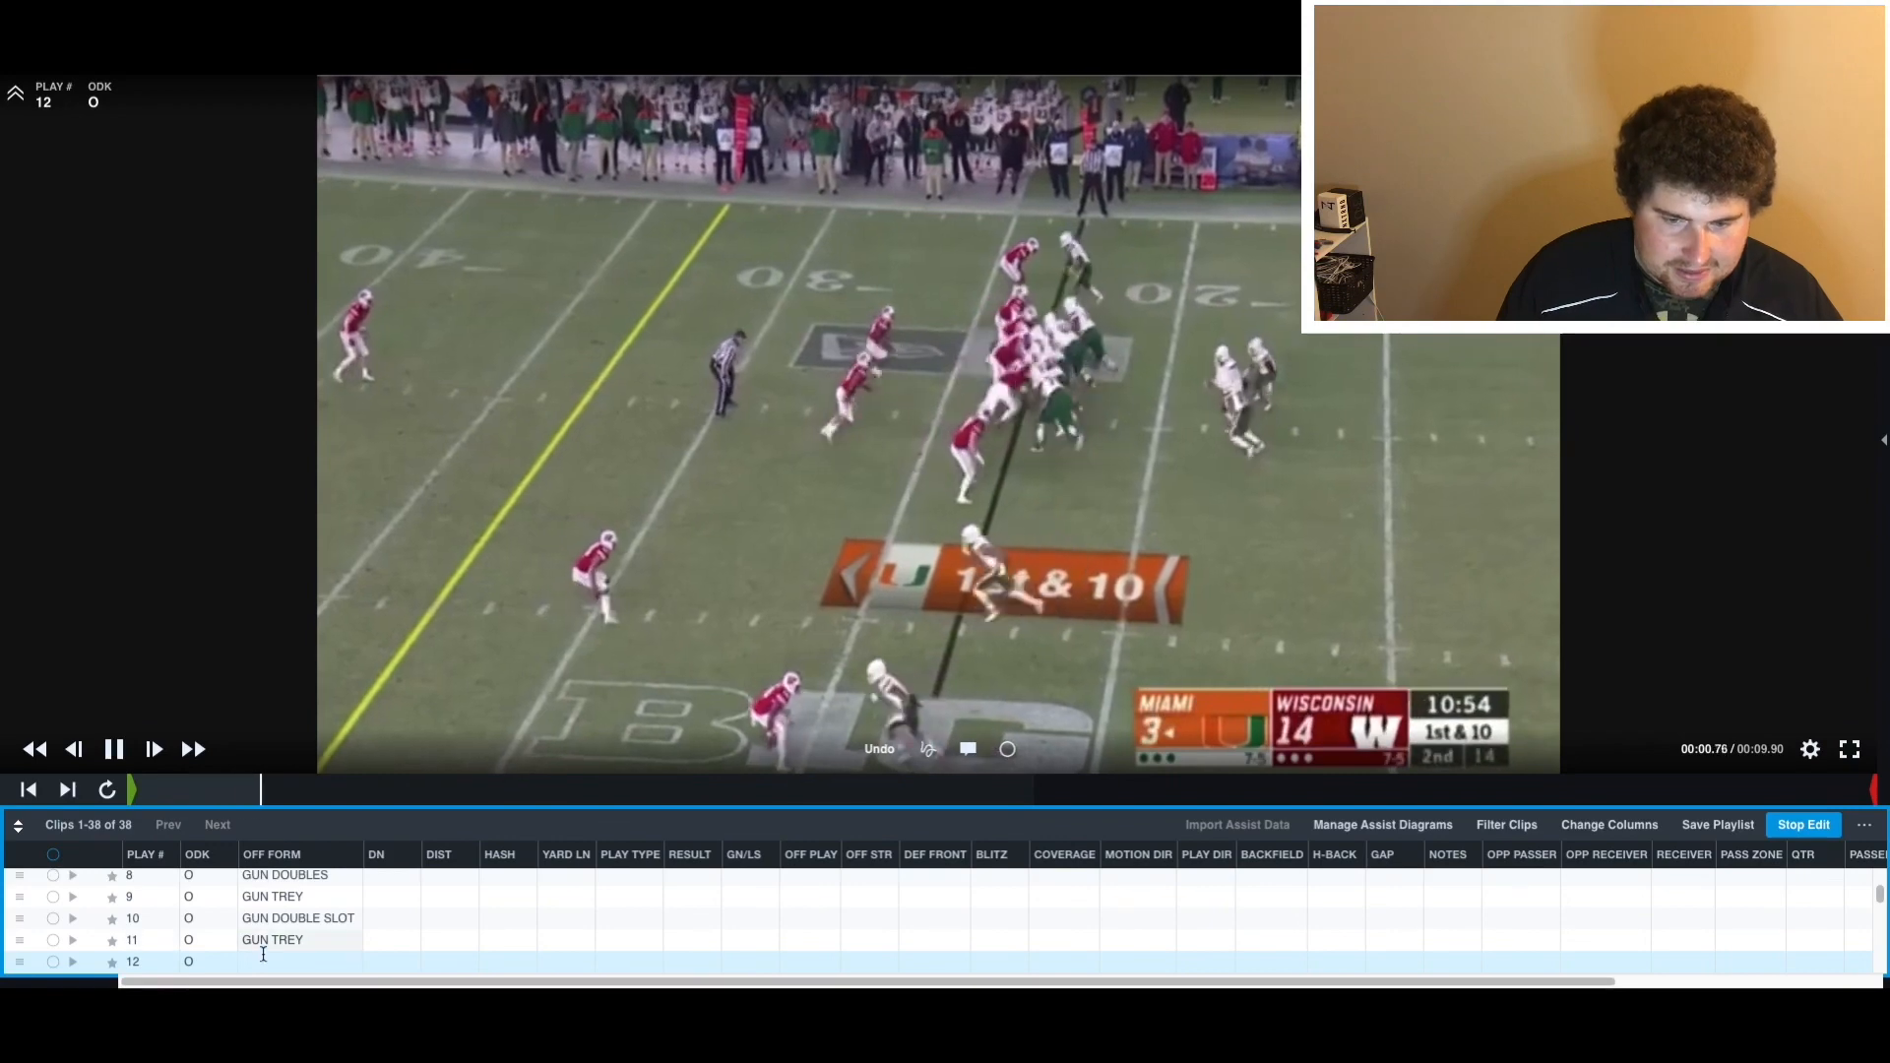
{"action": "type", "text": "GUN T"}
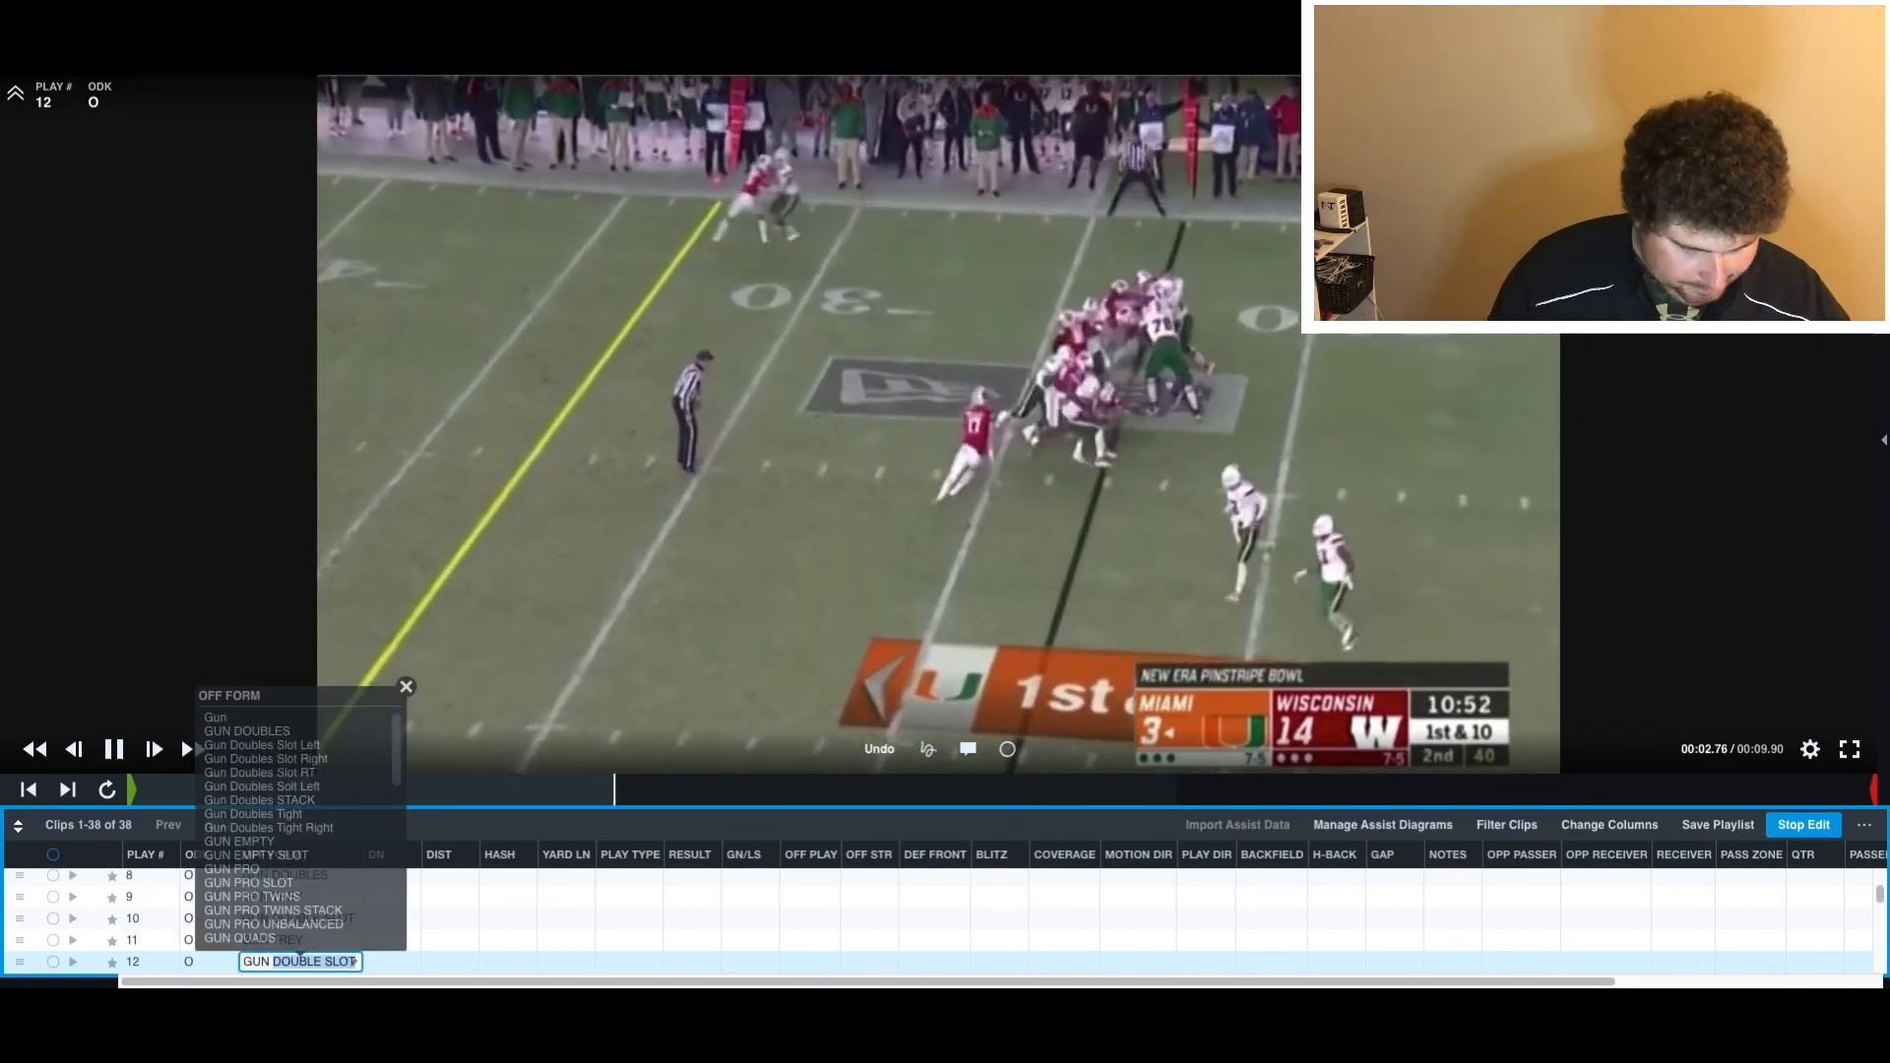
{"action": "type", "text": "WI"}
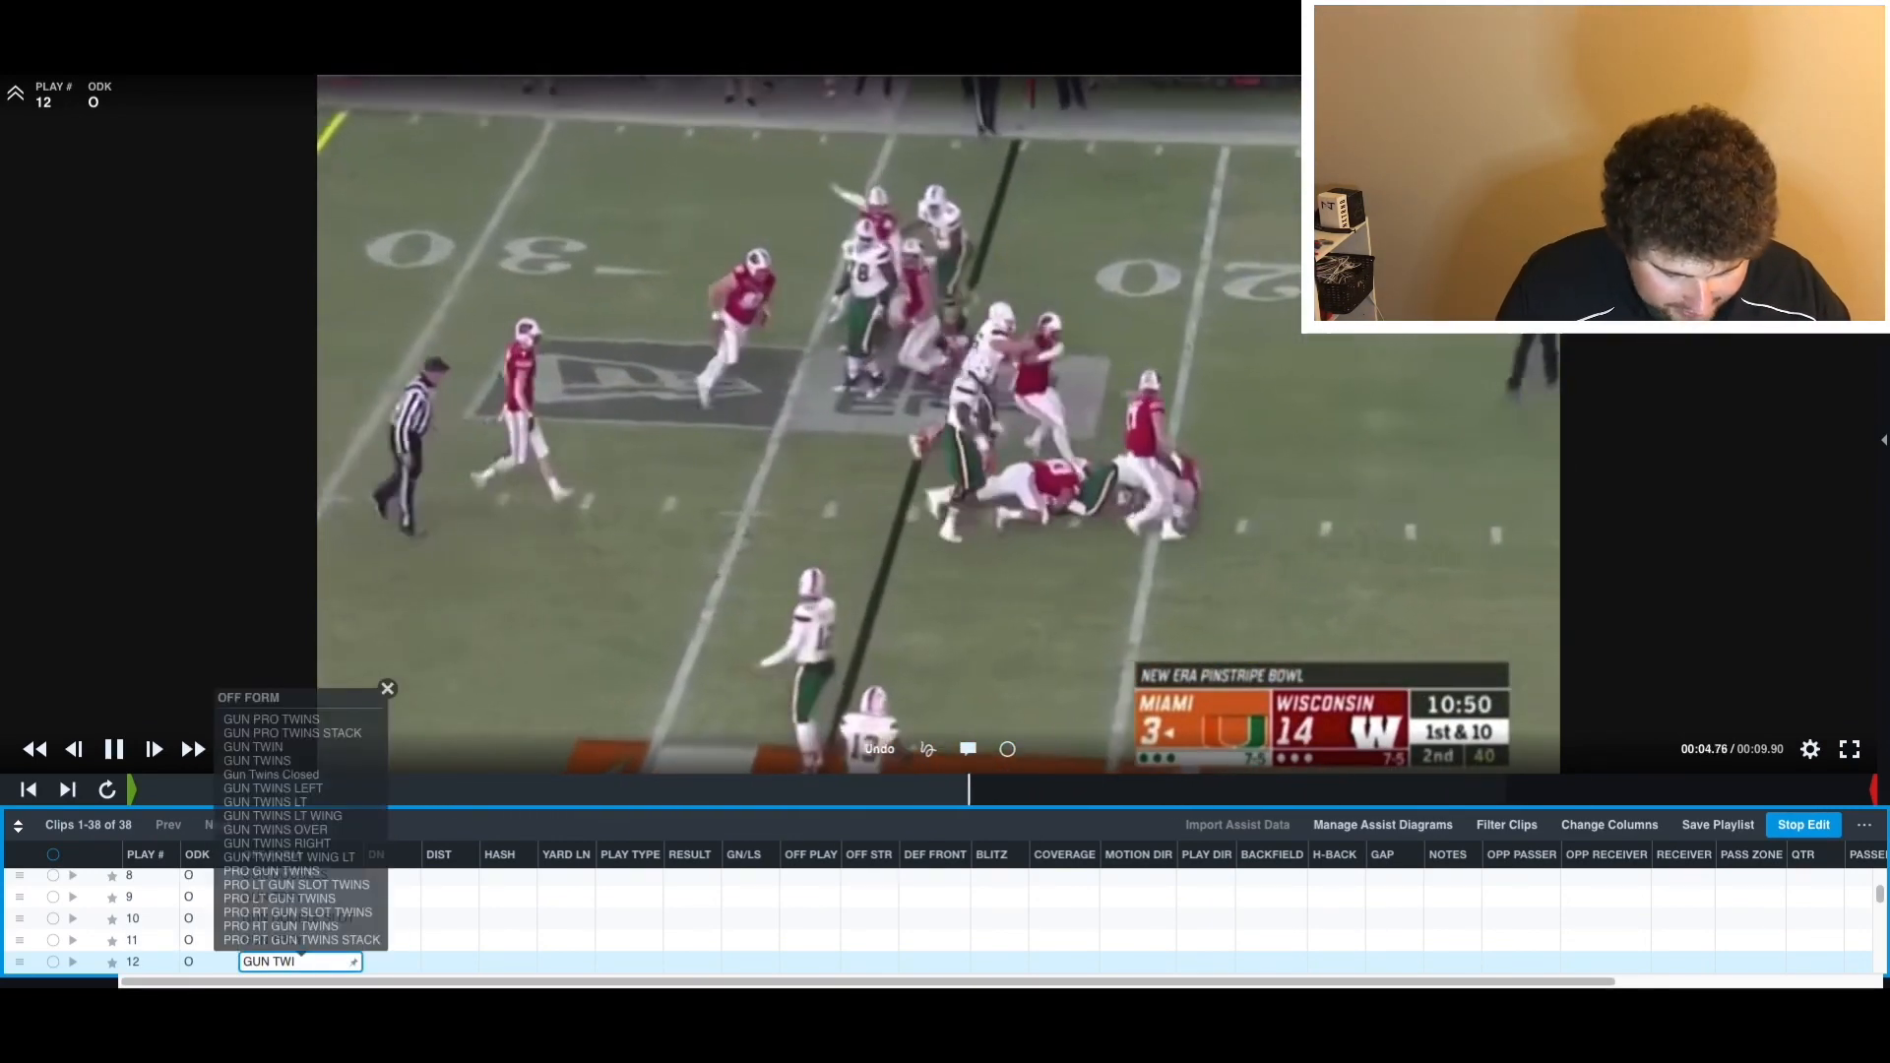
{"action": "type", "text": "NS"}
{"action": "key", "text": "Return"}
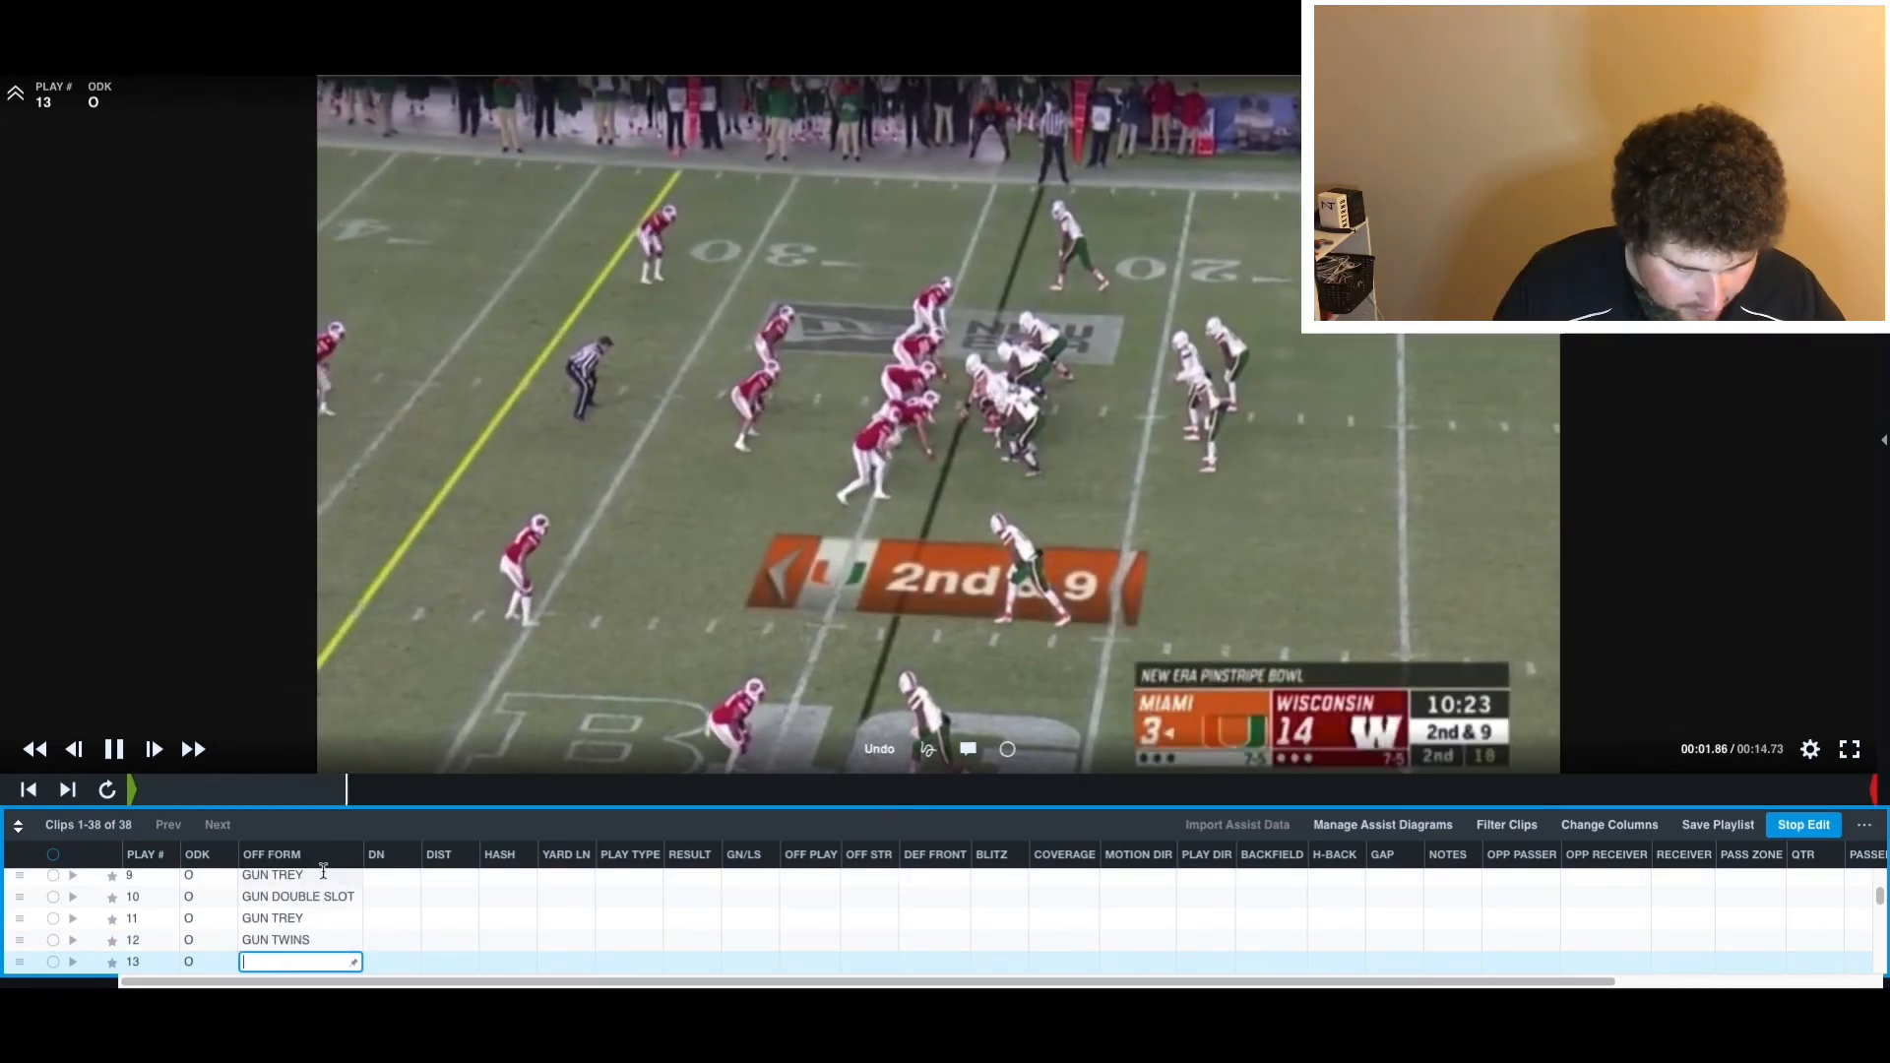
- Review play 13's pre-snap alignment and set its offensive formation to GUN TWINS
{"action": "left_click_drag", "start_coordinate": [321, 799], "coordinate": [506, 787]}
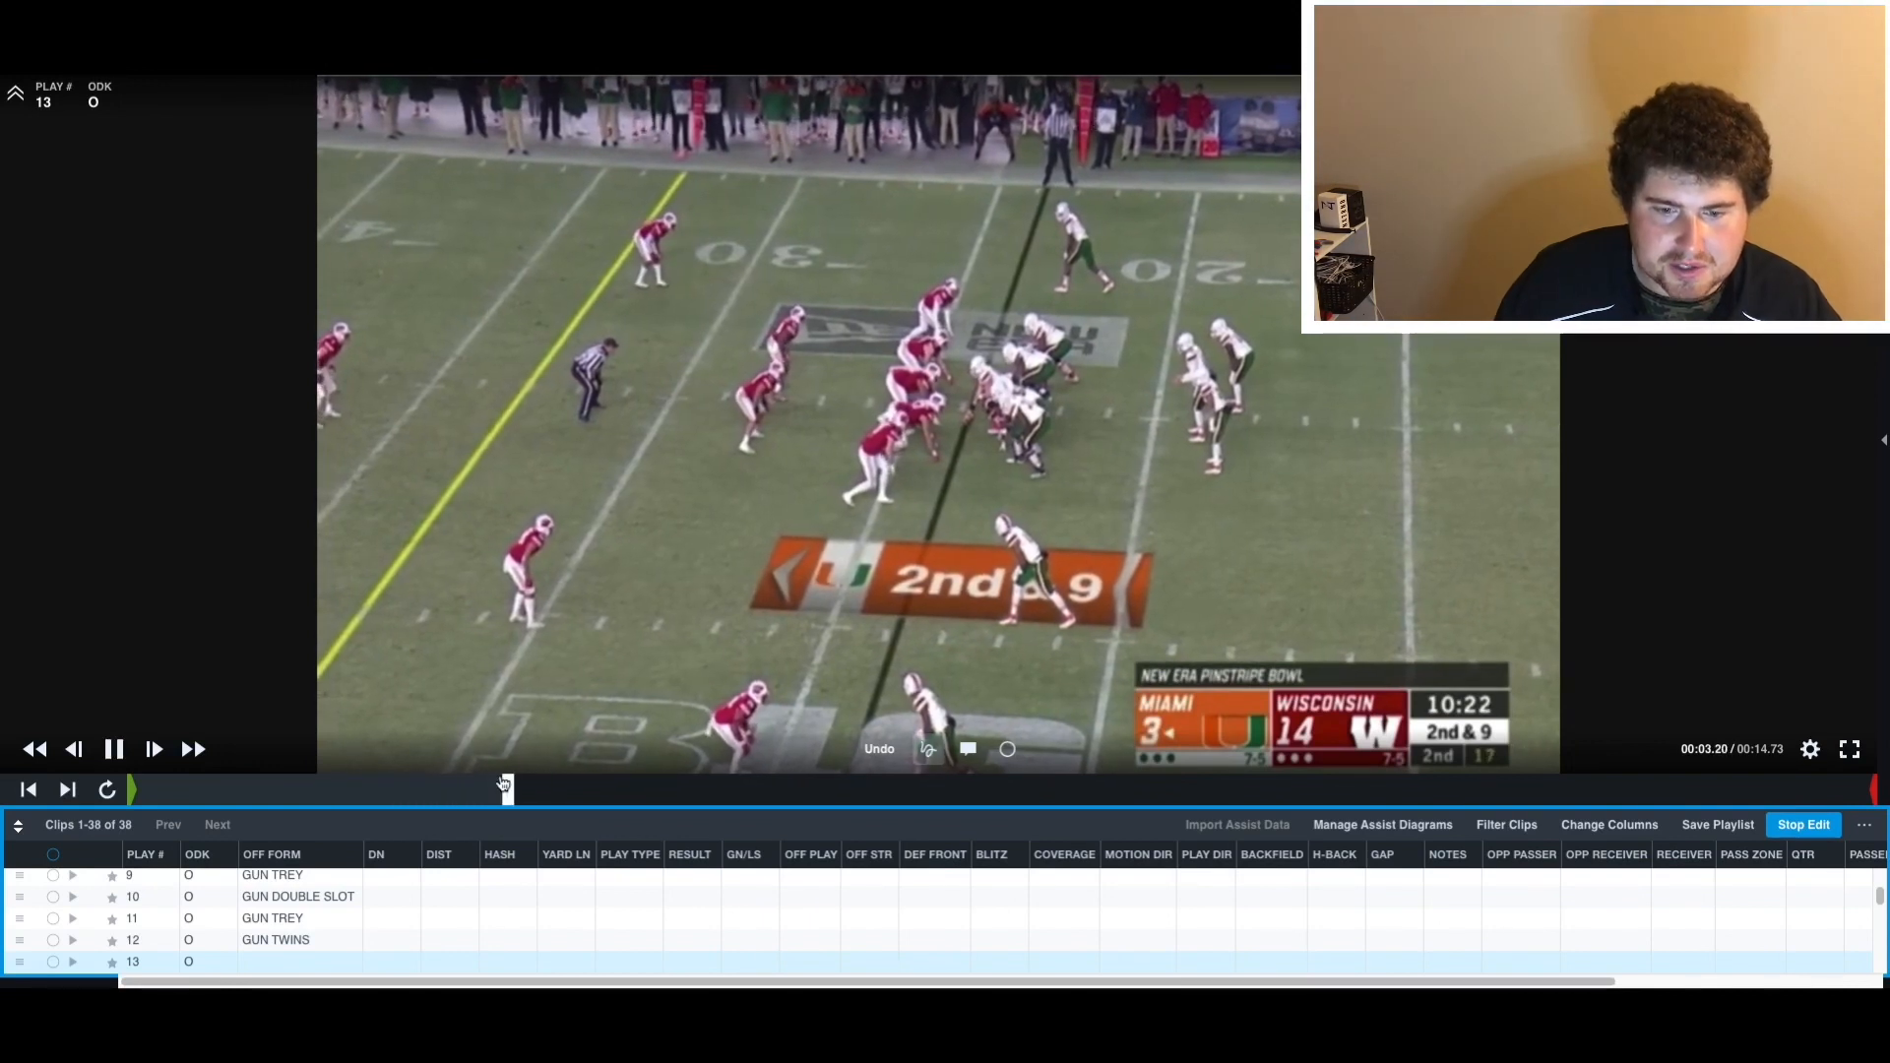
{"action": "left_click", "coordinate": [264, 963]}
{"action": "type", "text": "GUN TWINS"}
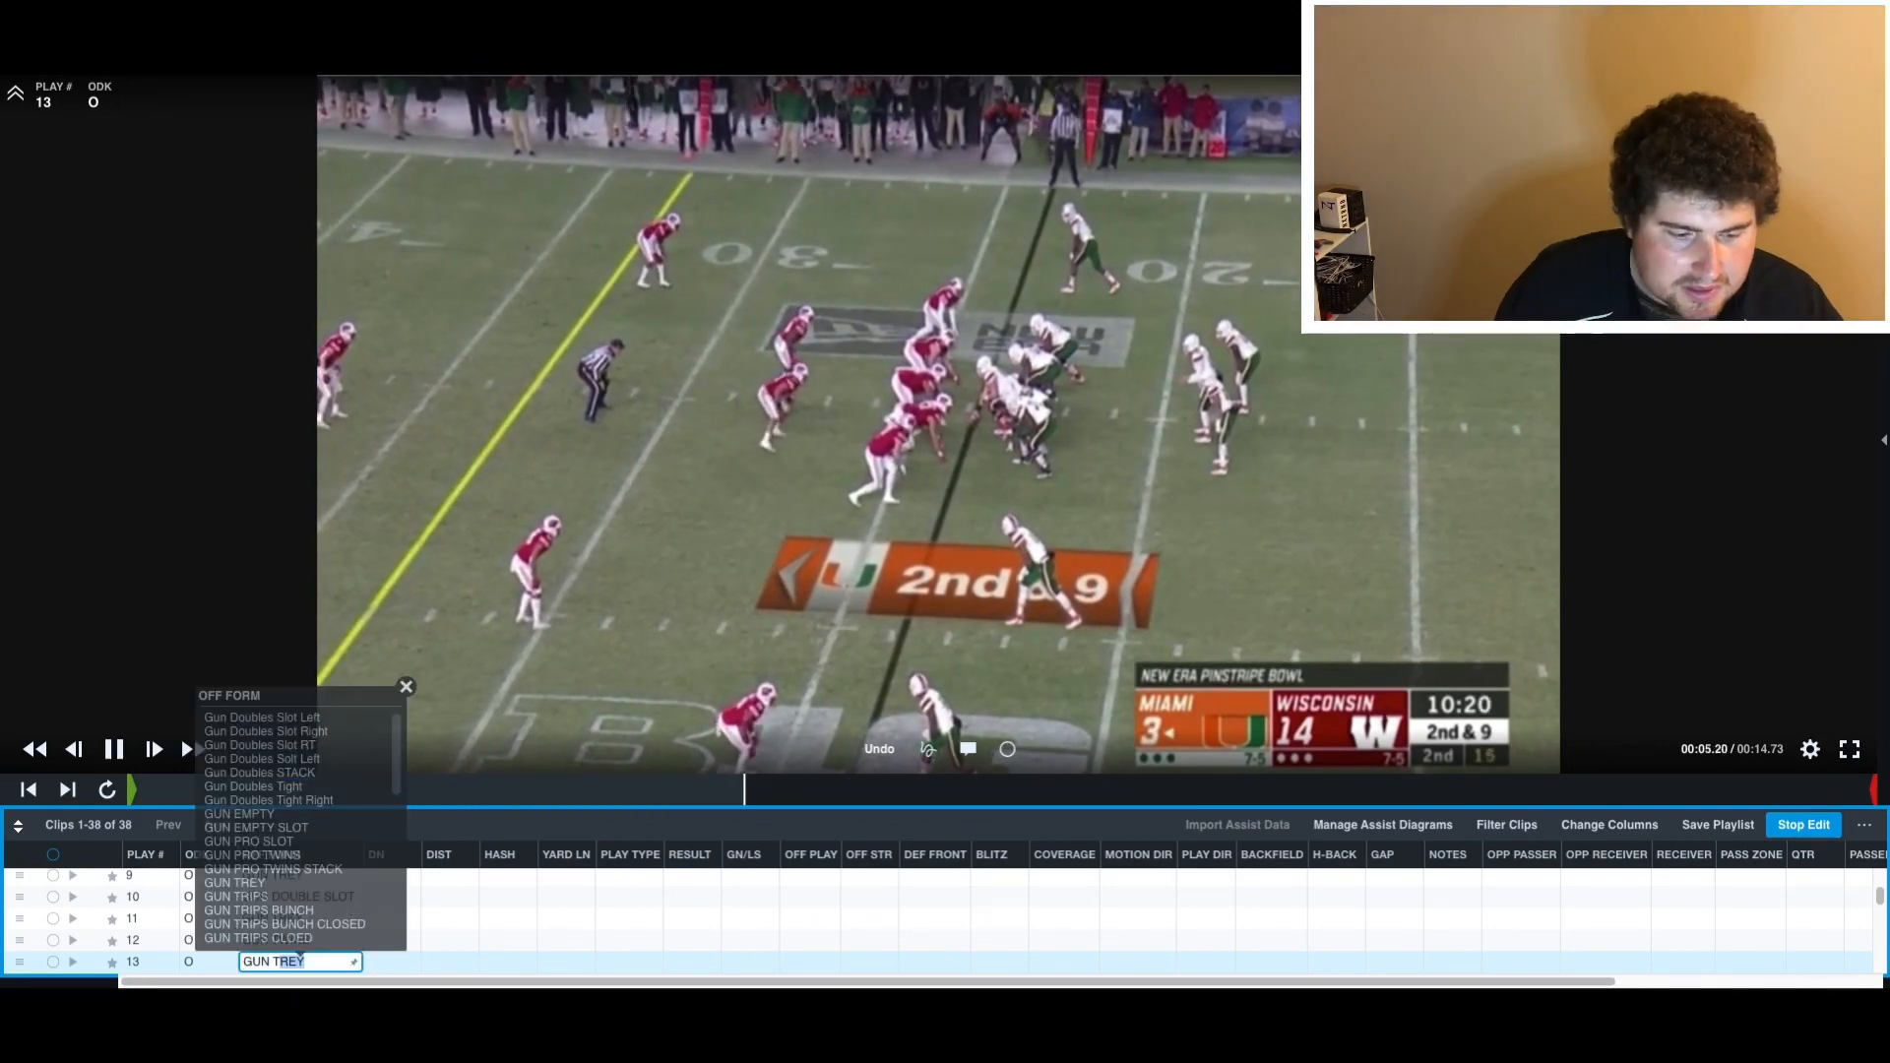
{"action": "key", "text": "Return"}
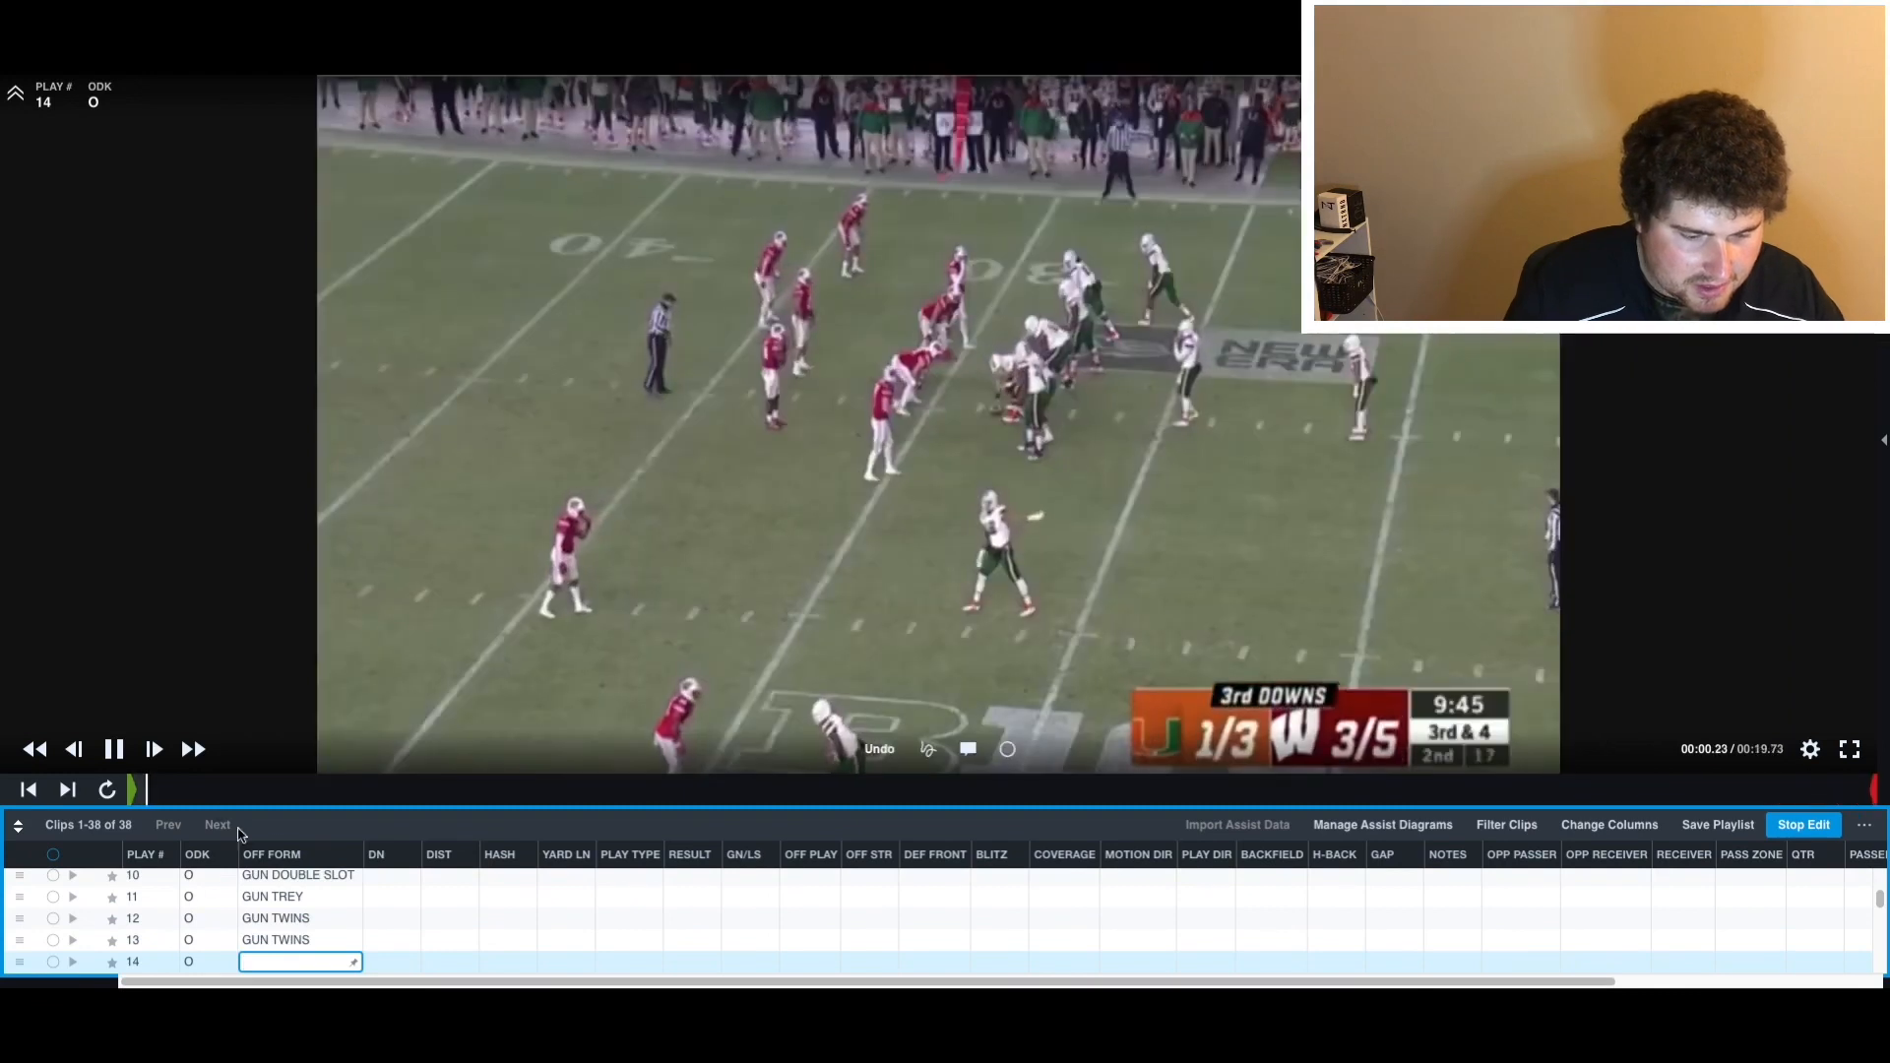
- Check play 14's alignment and set its offensive formation to GUN DOUBLES, and set play 15's formation to GUN TREY
{"action": "left_click_drag", "start_coordinate": [399, 789], "coordinate": [777, 800]}
{"action": "left_click", "coordinate": [140, 755]}
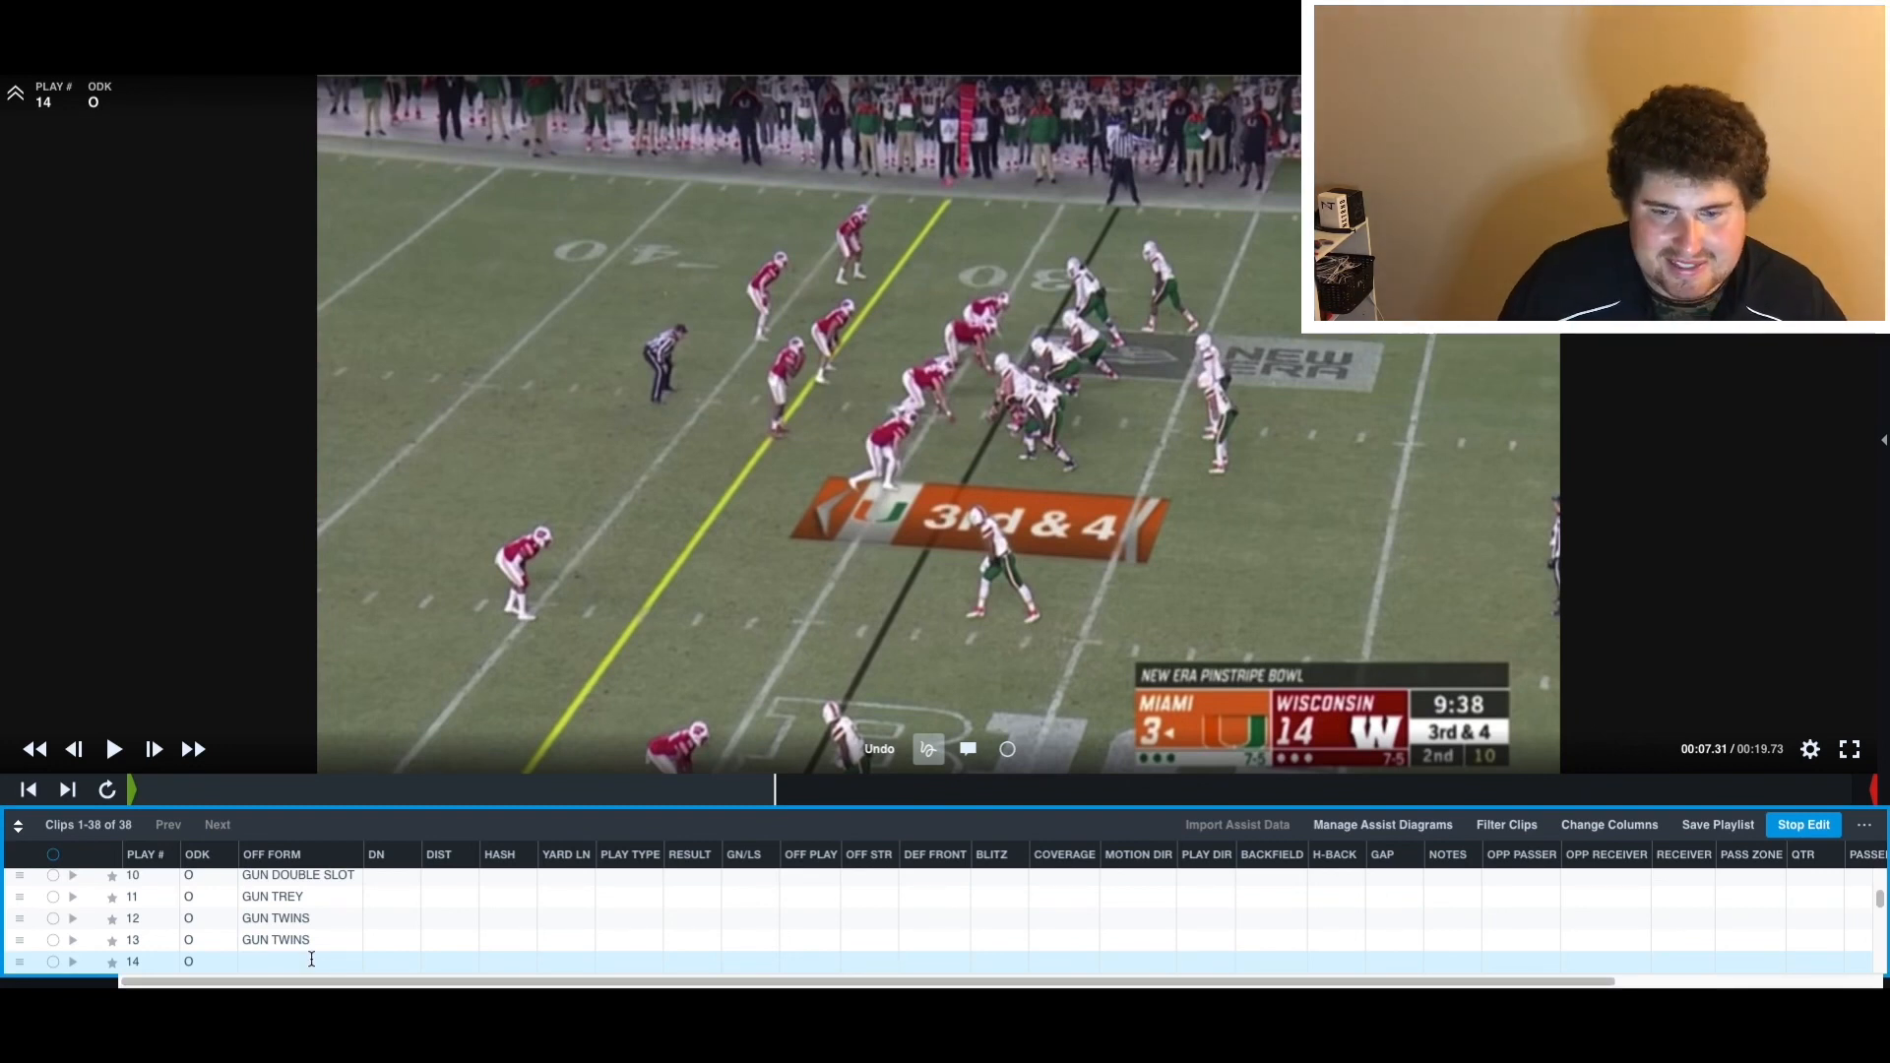
{"action": "left_click", "coordinate": [311, 959]}
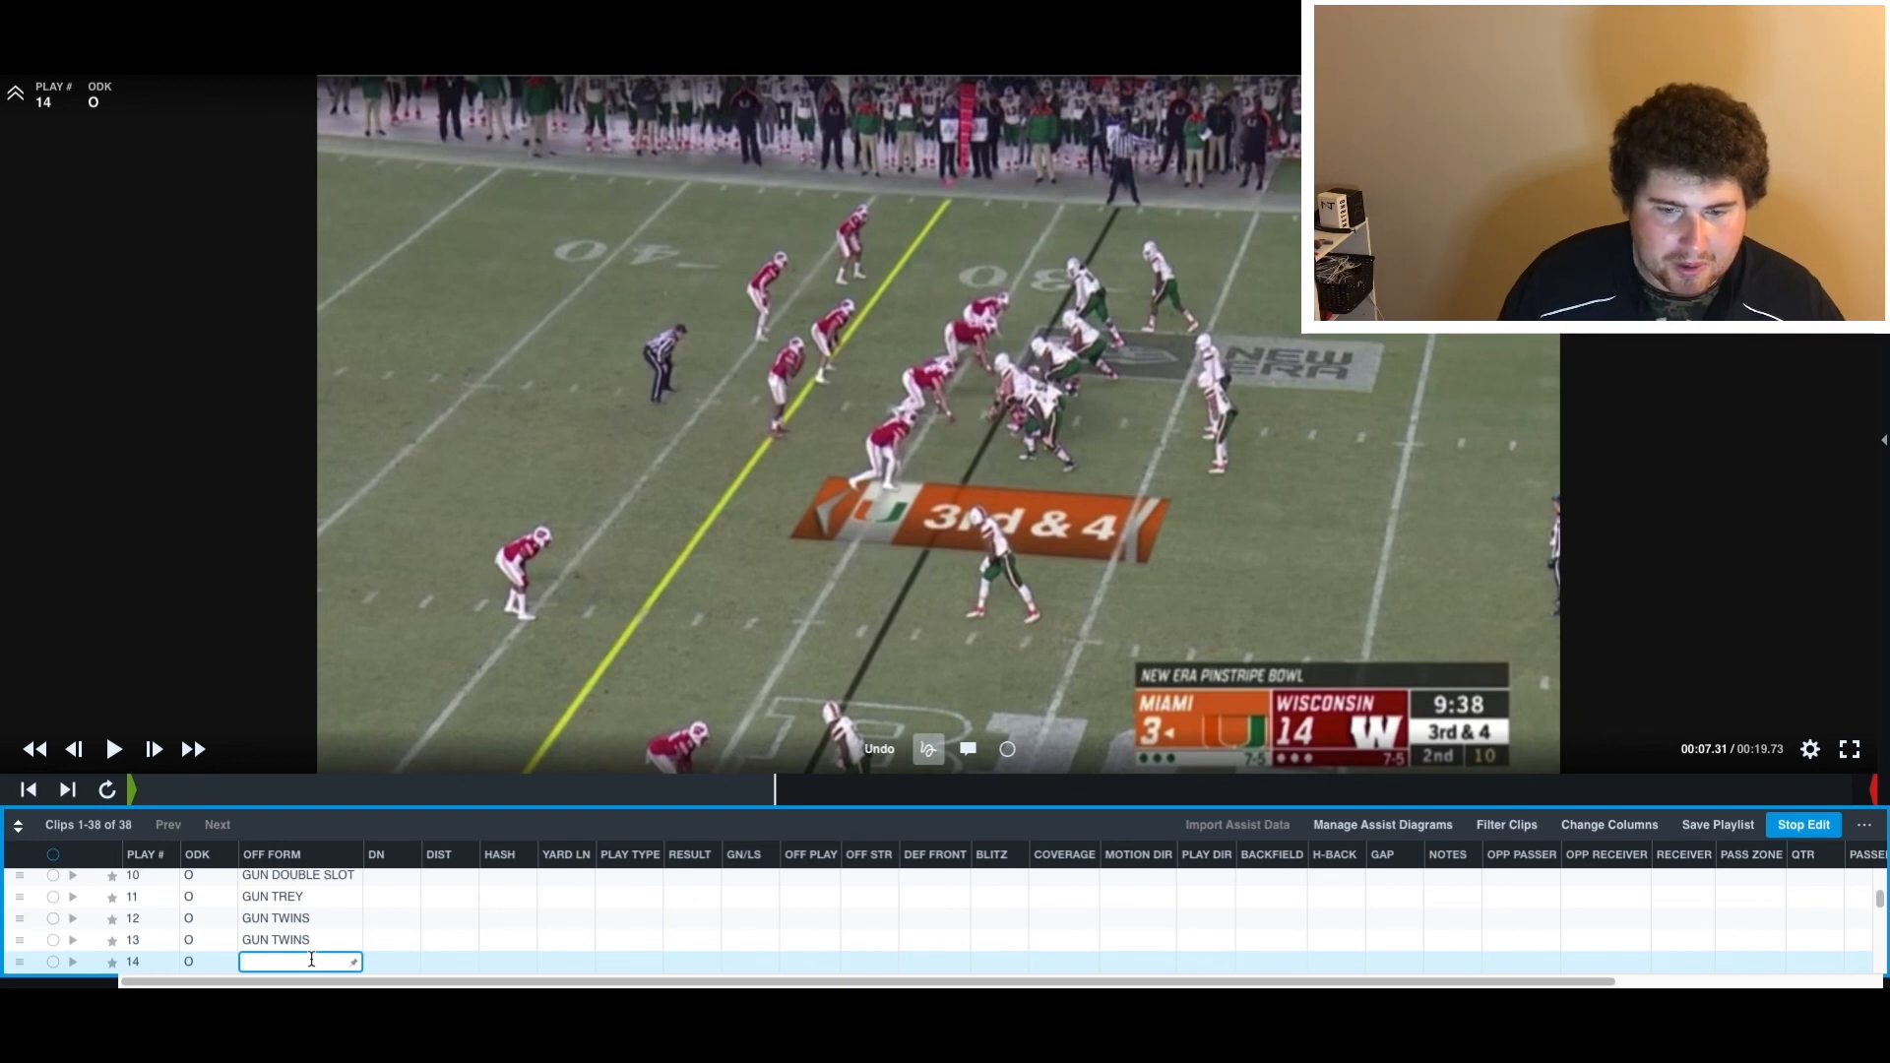
{"action": "type", "text": "gun"}
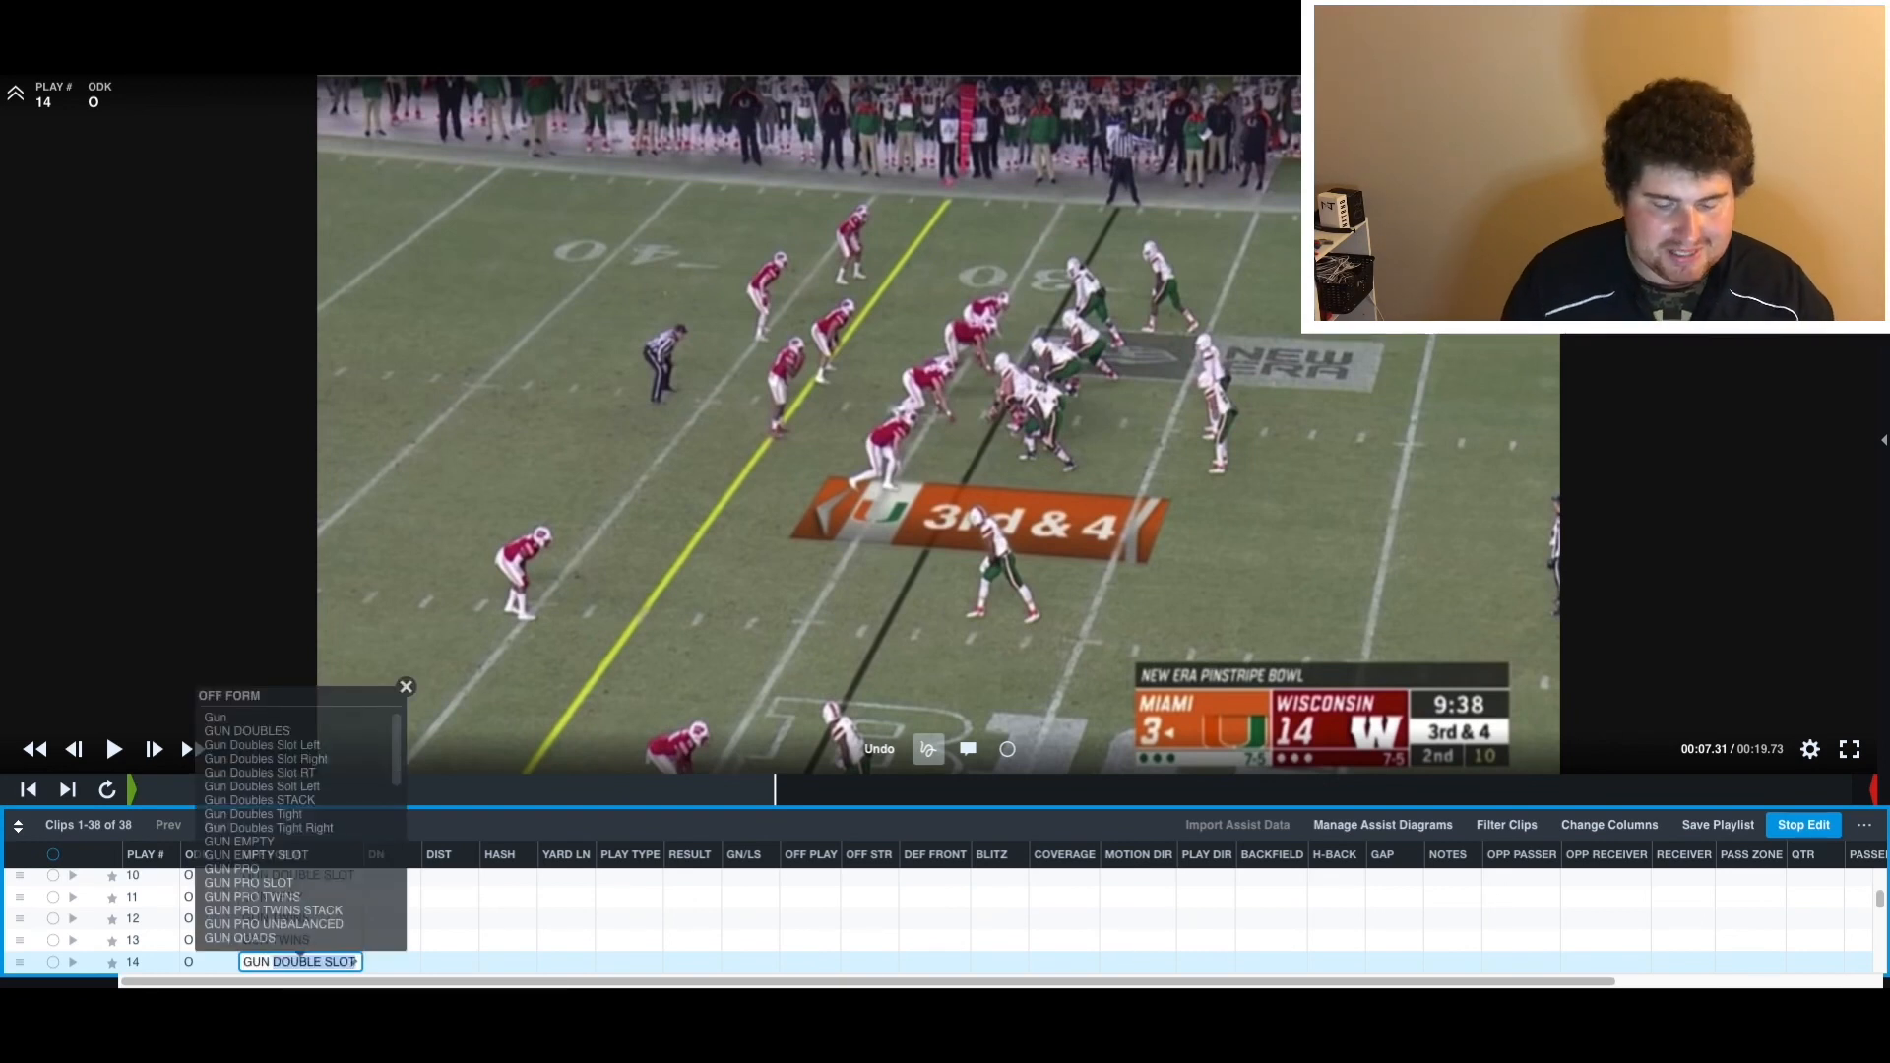
{"action": "type", "text": " doub"}
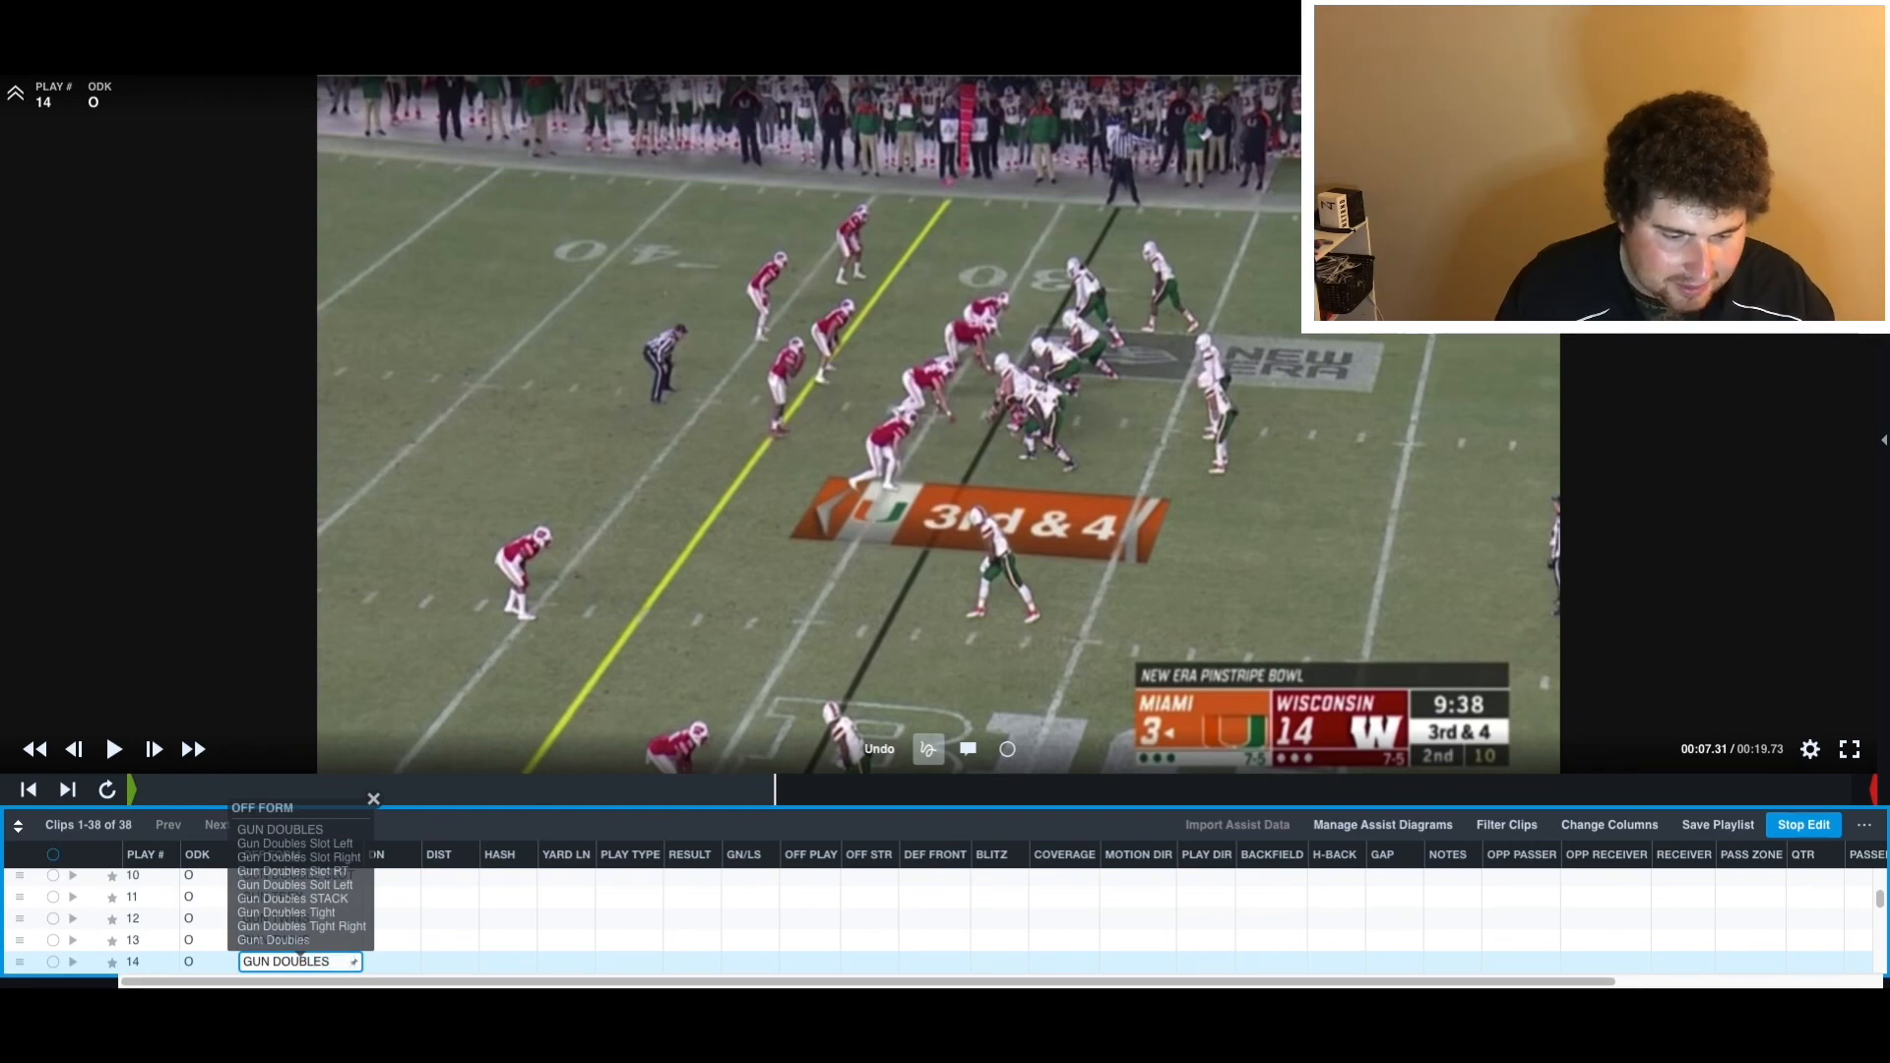
{"action": "key", "text": "Return"}
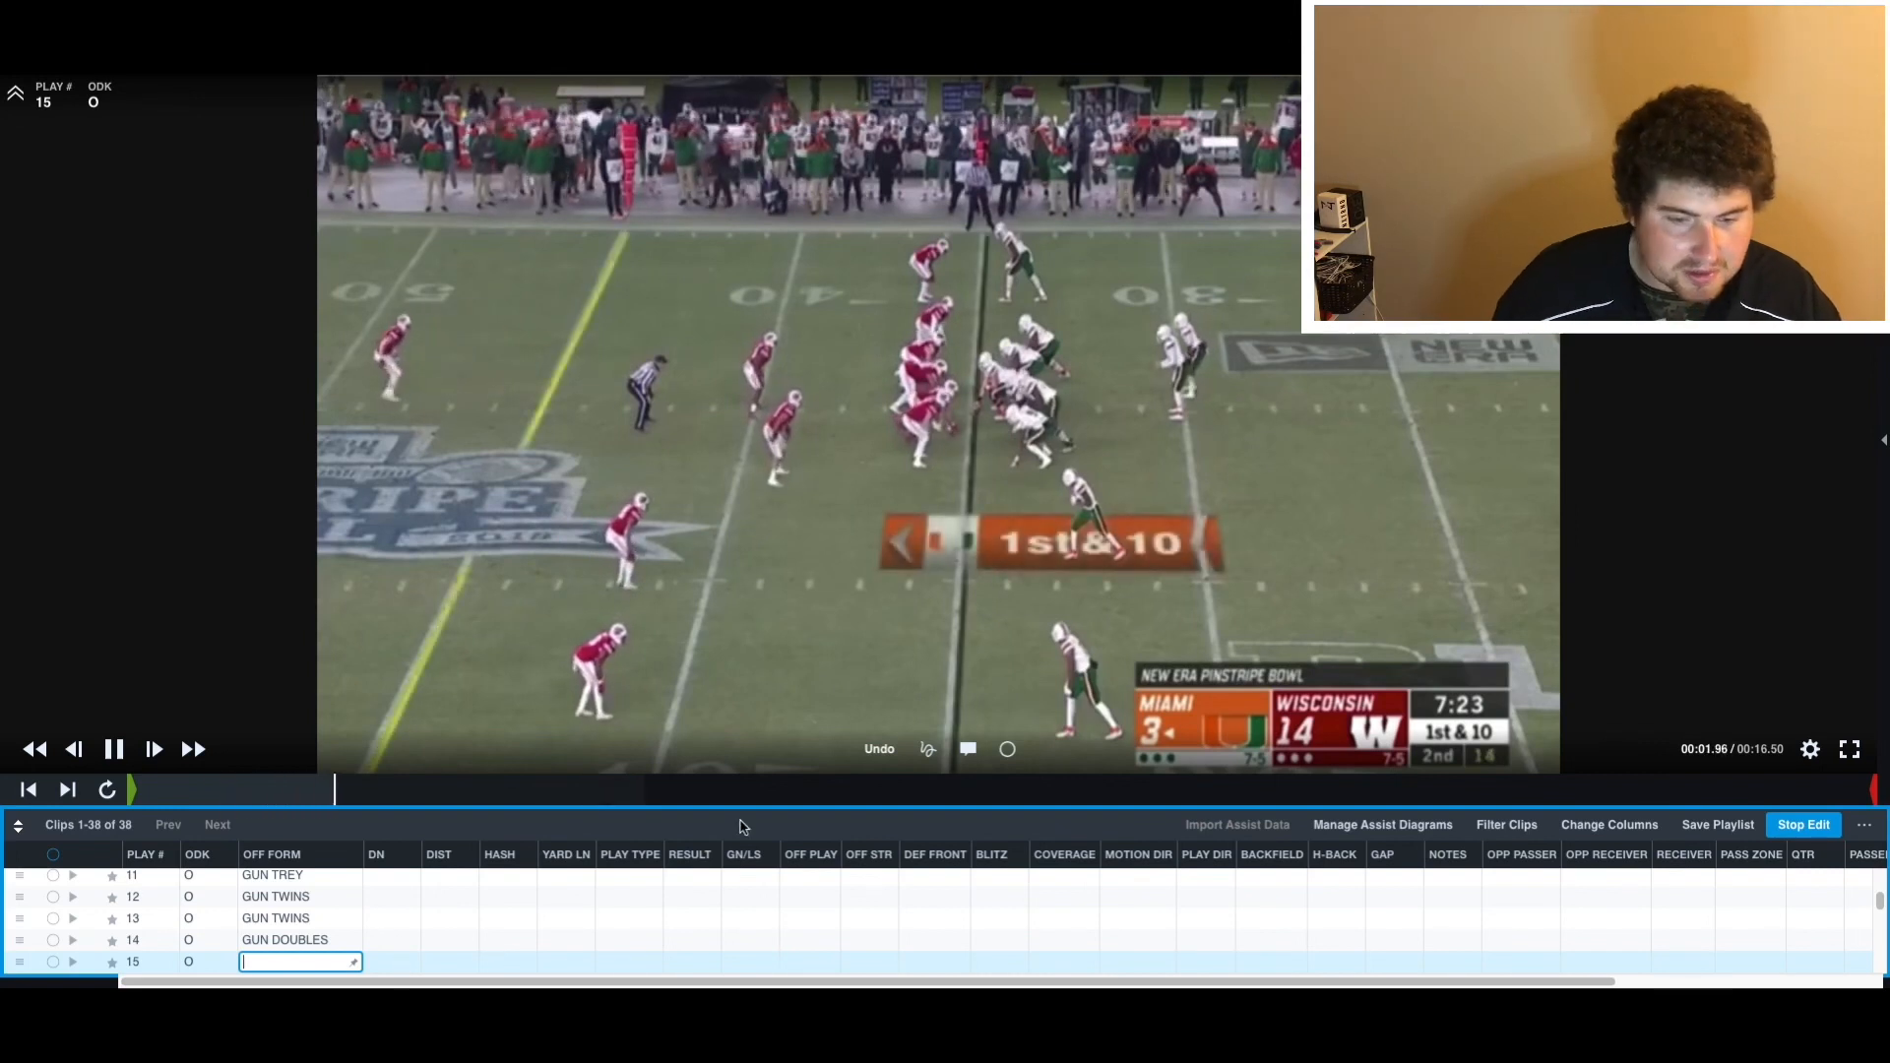
{"action": "type", "text": "gun tr"}
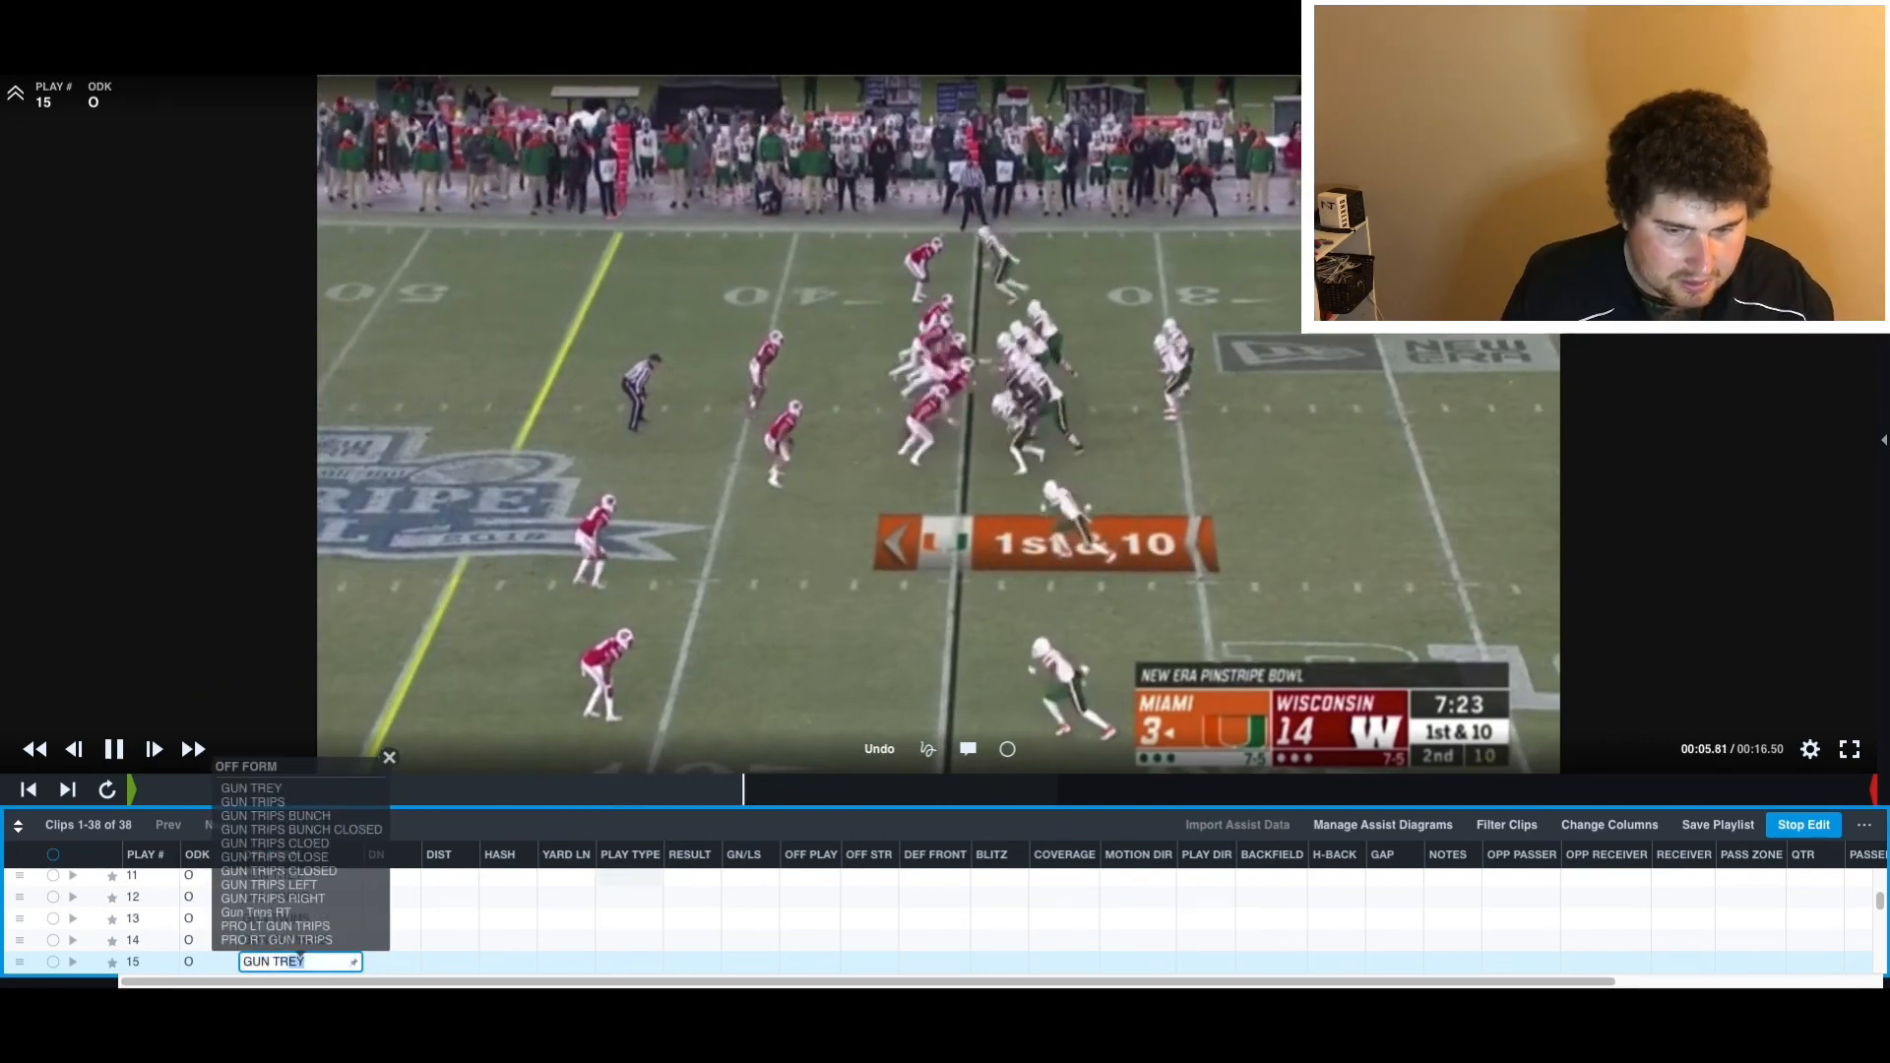
{"action": "key", "text": "Return"}
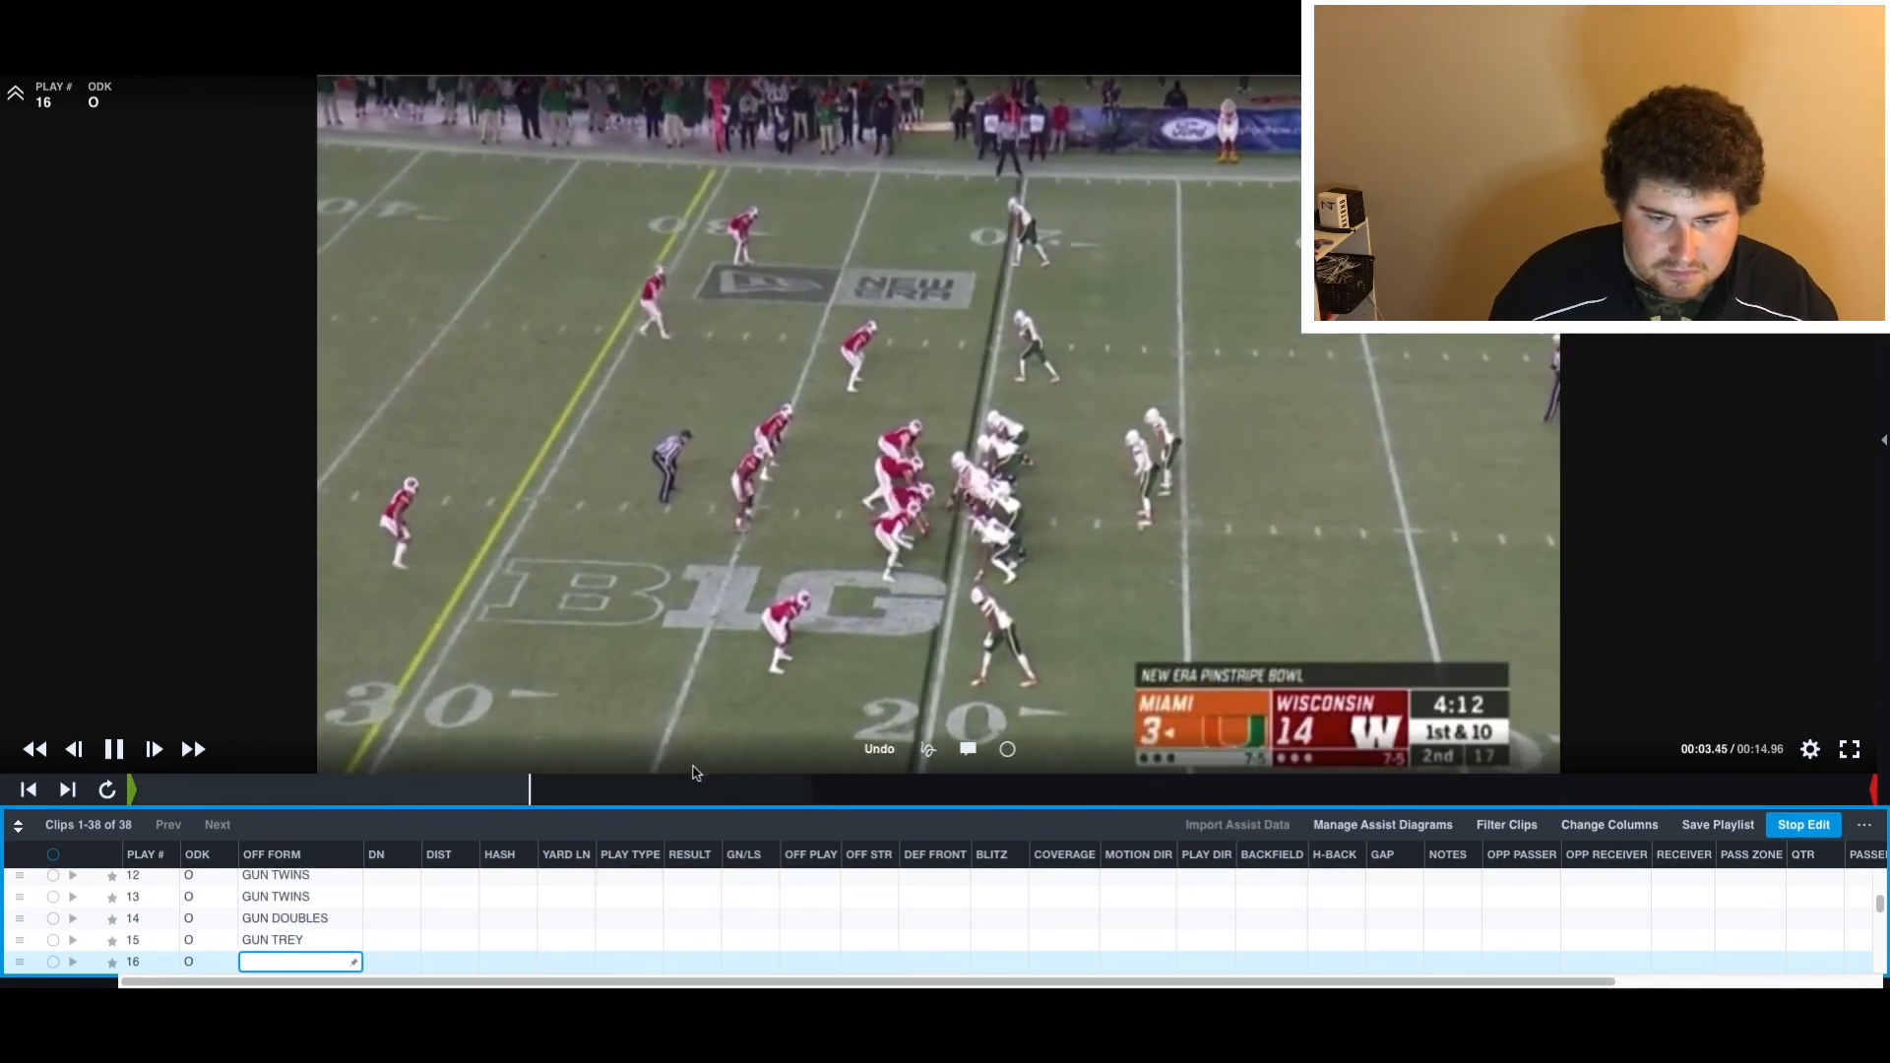
- Replay play 16's pre-snap alignment around the snap and set its offensive formation to GUN PRO TWINS
{"action": "left_click", "coordinate": [493, 789]}
{"action": "left_click_drag", "start_coordinate": [513, 792], "coordinate": [883, 802]}
{"action": "key", "text": "space"}
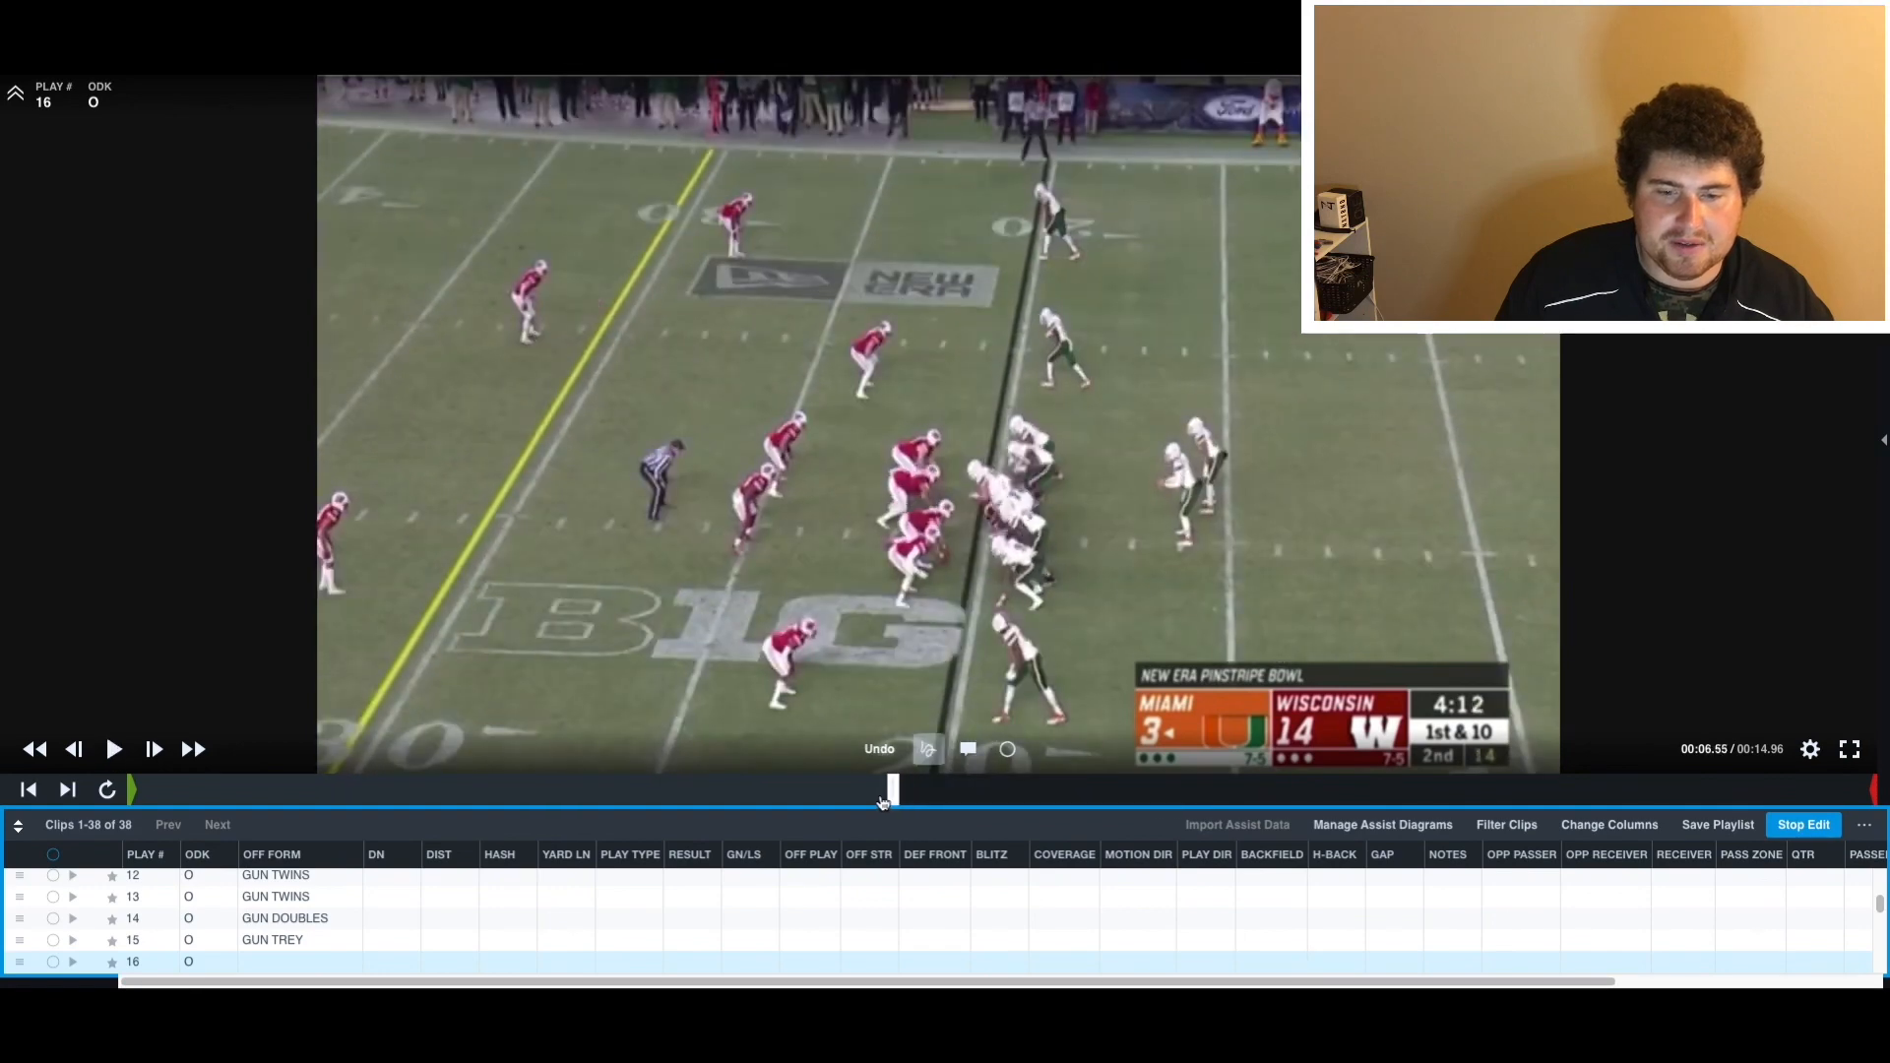
{"action": "left_click", "coordinate": [800, 802]}
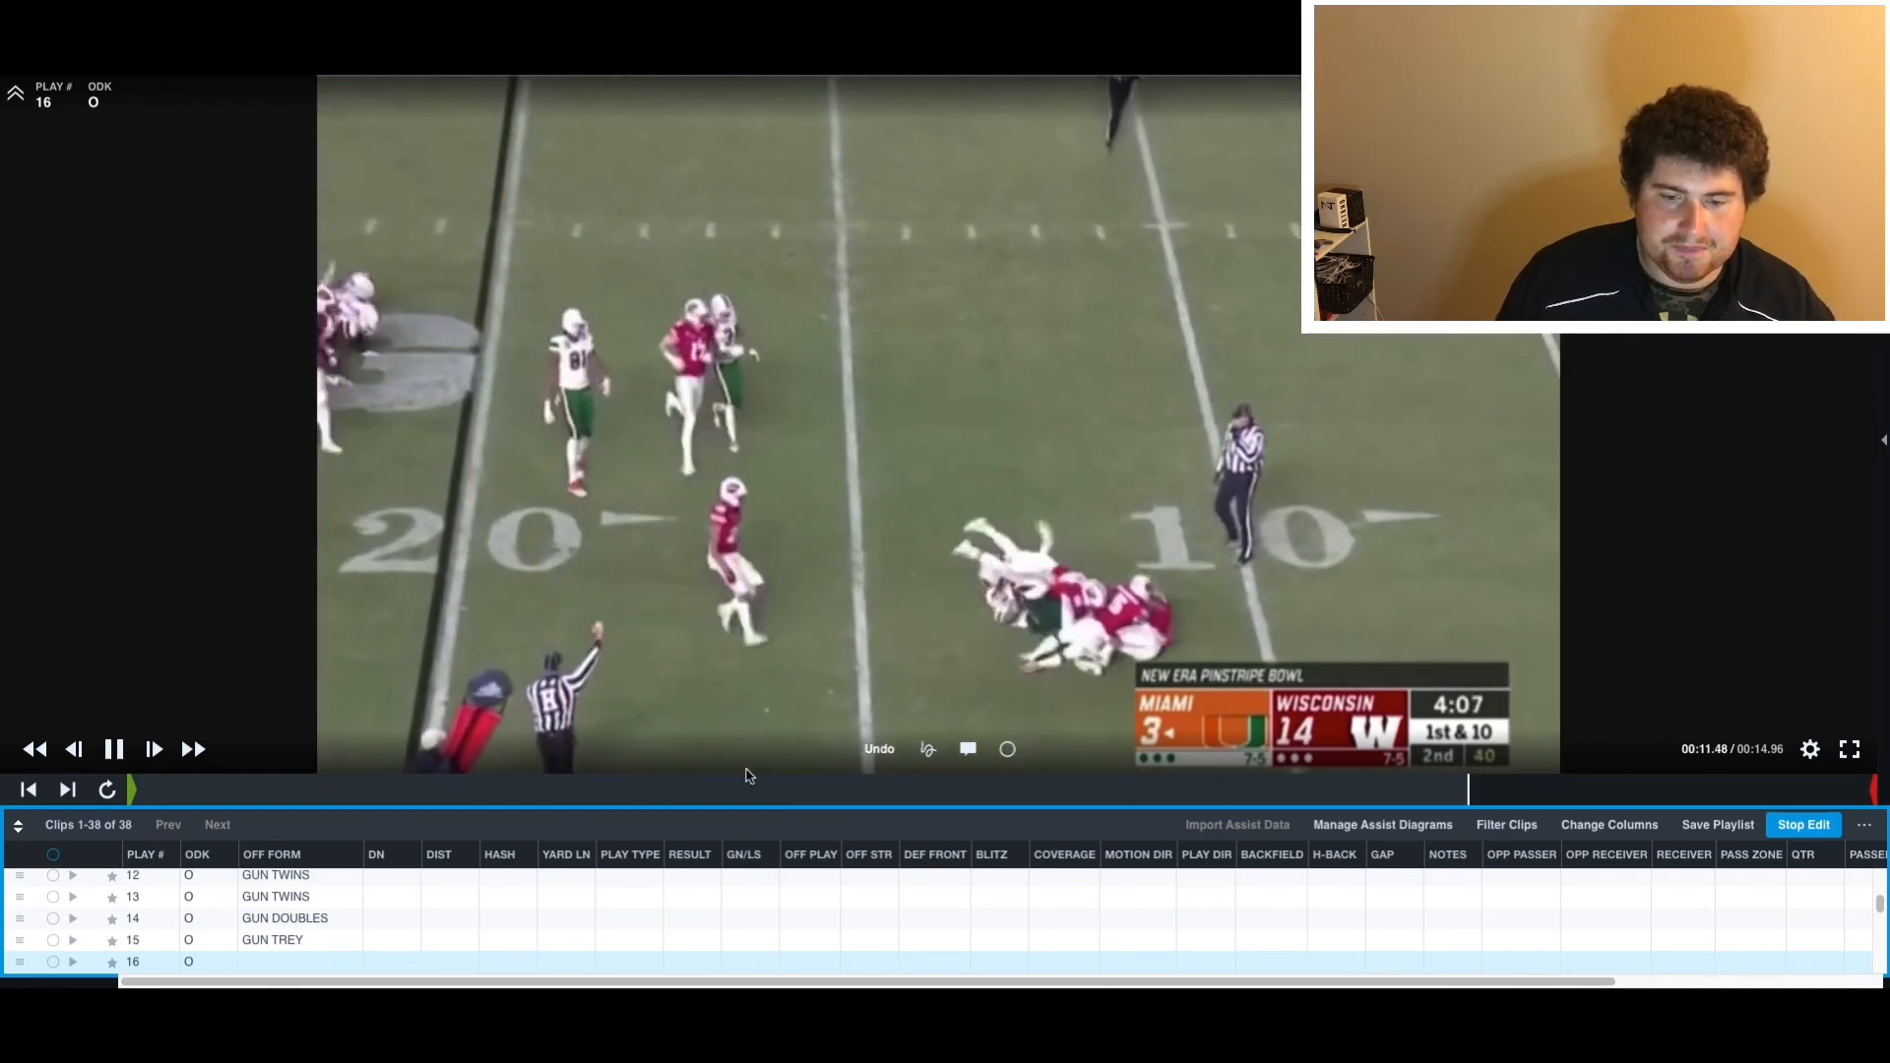
{"action": "left_click_drag", "start_coordinate": [717, 789], "coordinate": [793, 799]}
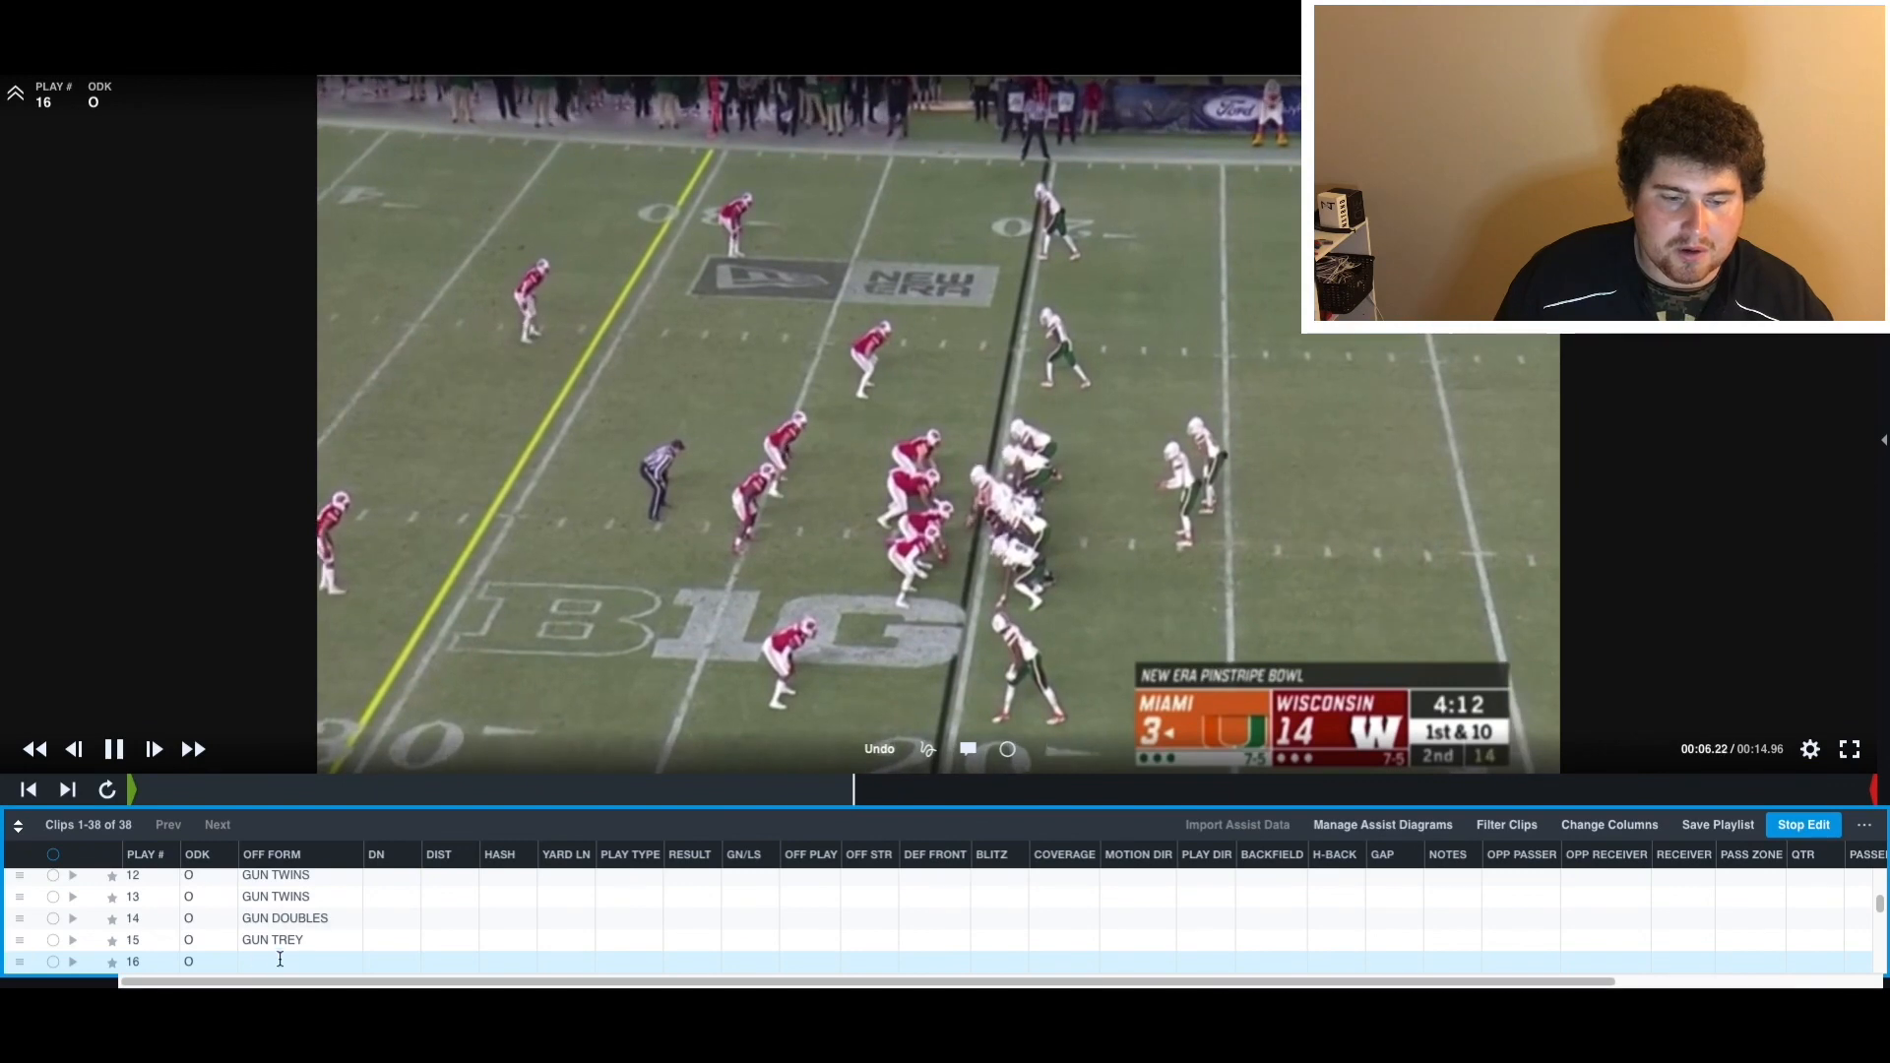
{"action": "left_click", "coordinate": [279, 960]}
{"action": "type", "text": "GUN DOUBLE SLOT"}
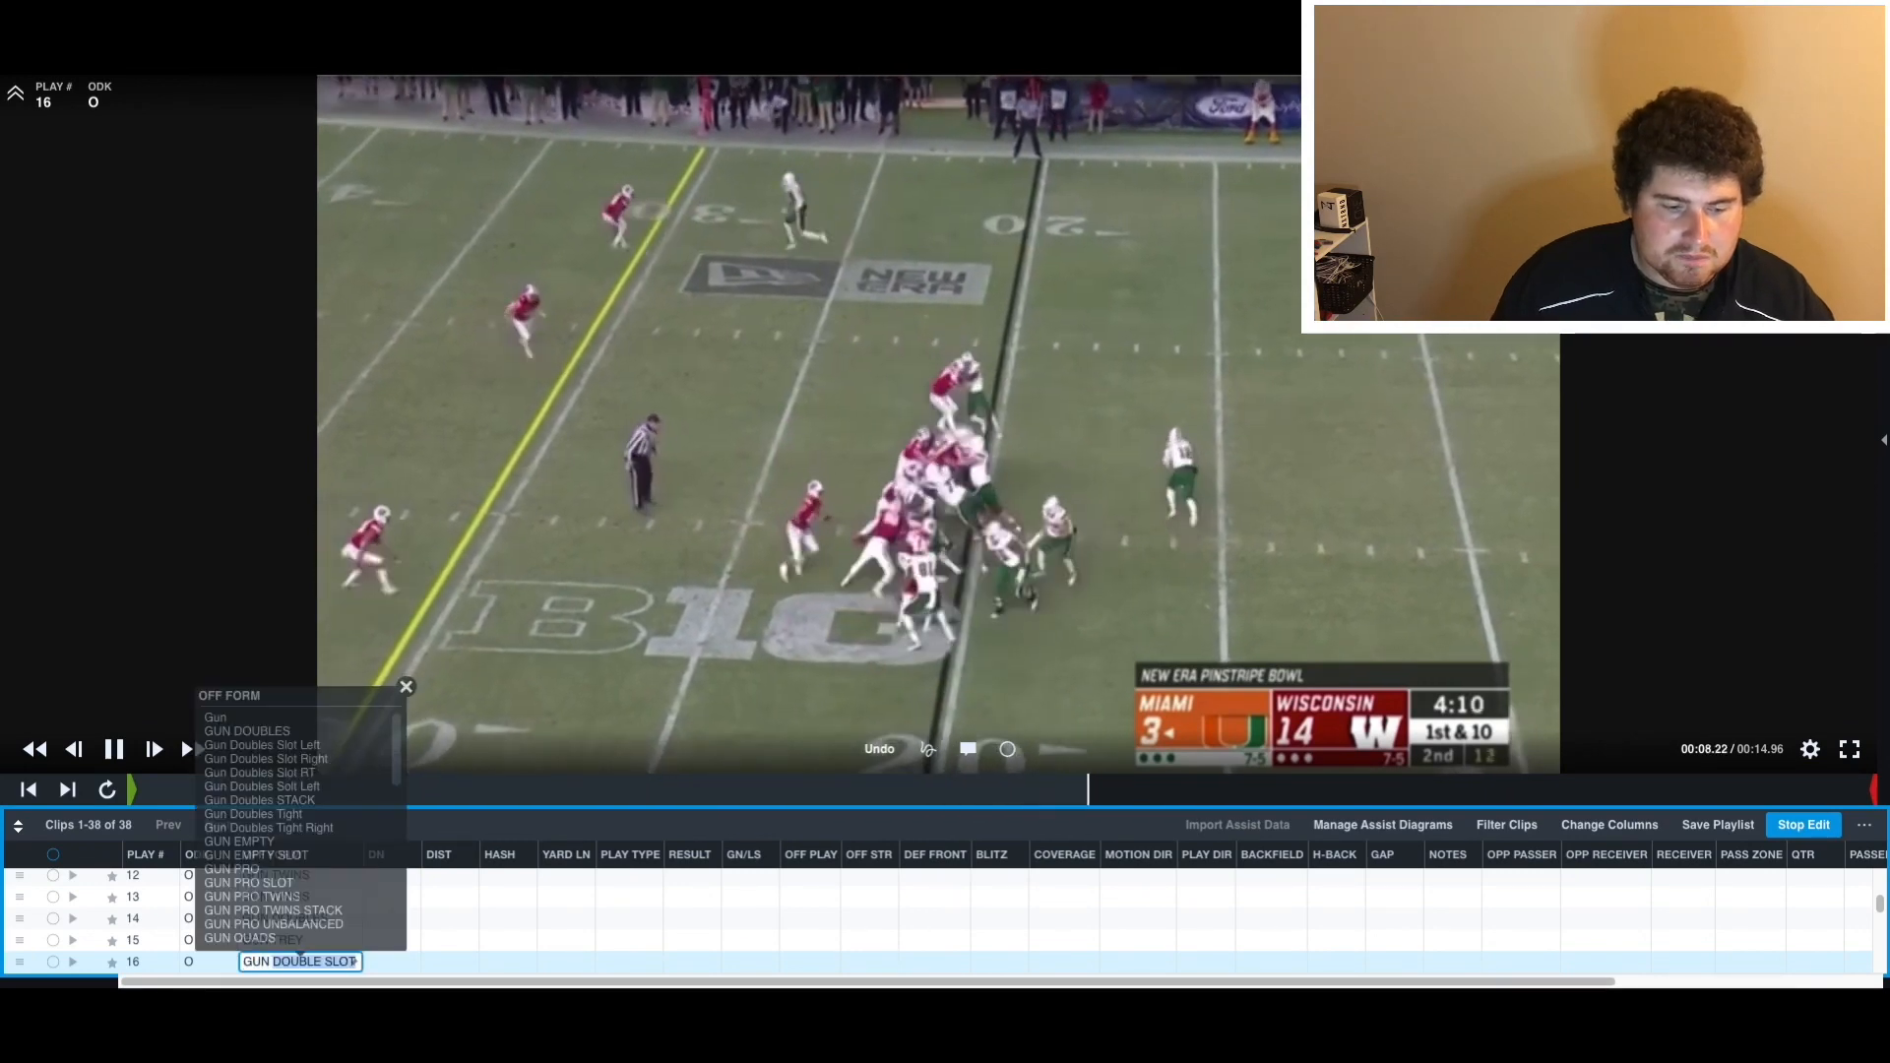
{"action": "key", "text": "BackSpace"}
{"action": "key", "text": "BackSpace"}
{"action": "key", "text": "BackSpace"}
{"action": "key", "text": "BackSpace"}
{"action": "key", "text": "BackSpace"}
{"action": "key", "text": "BackSpace"}
{"action": "key", "text": "BackSpace"}
{"action": "key", "text": "BackSpace"}
{"action": "key", "text": "BackSpace"}
{"action": "key", "text": "BackSpace"}
{"action": "key", "text": "BackSpace"}
{"action": "type", "text": "PRO"}
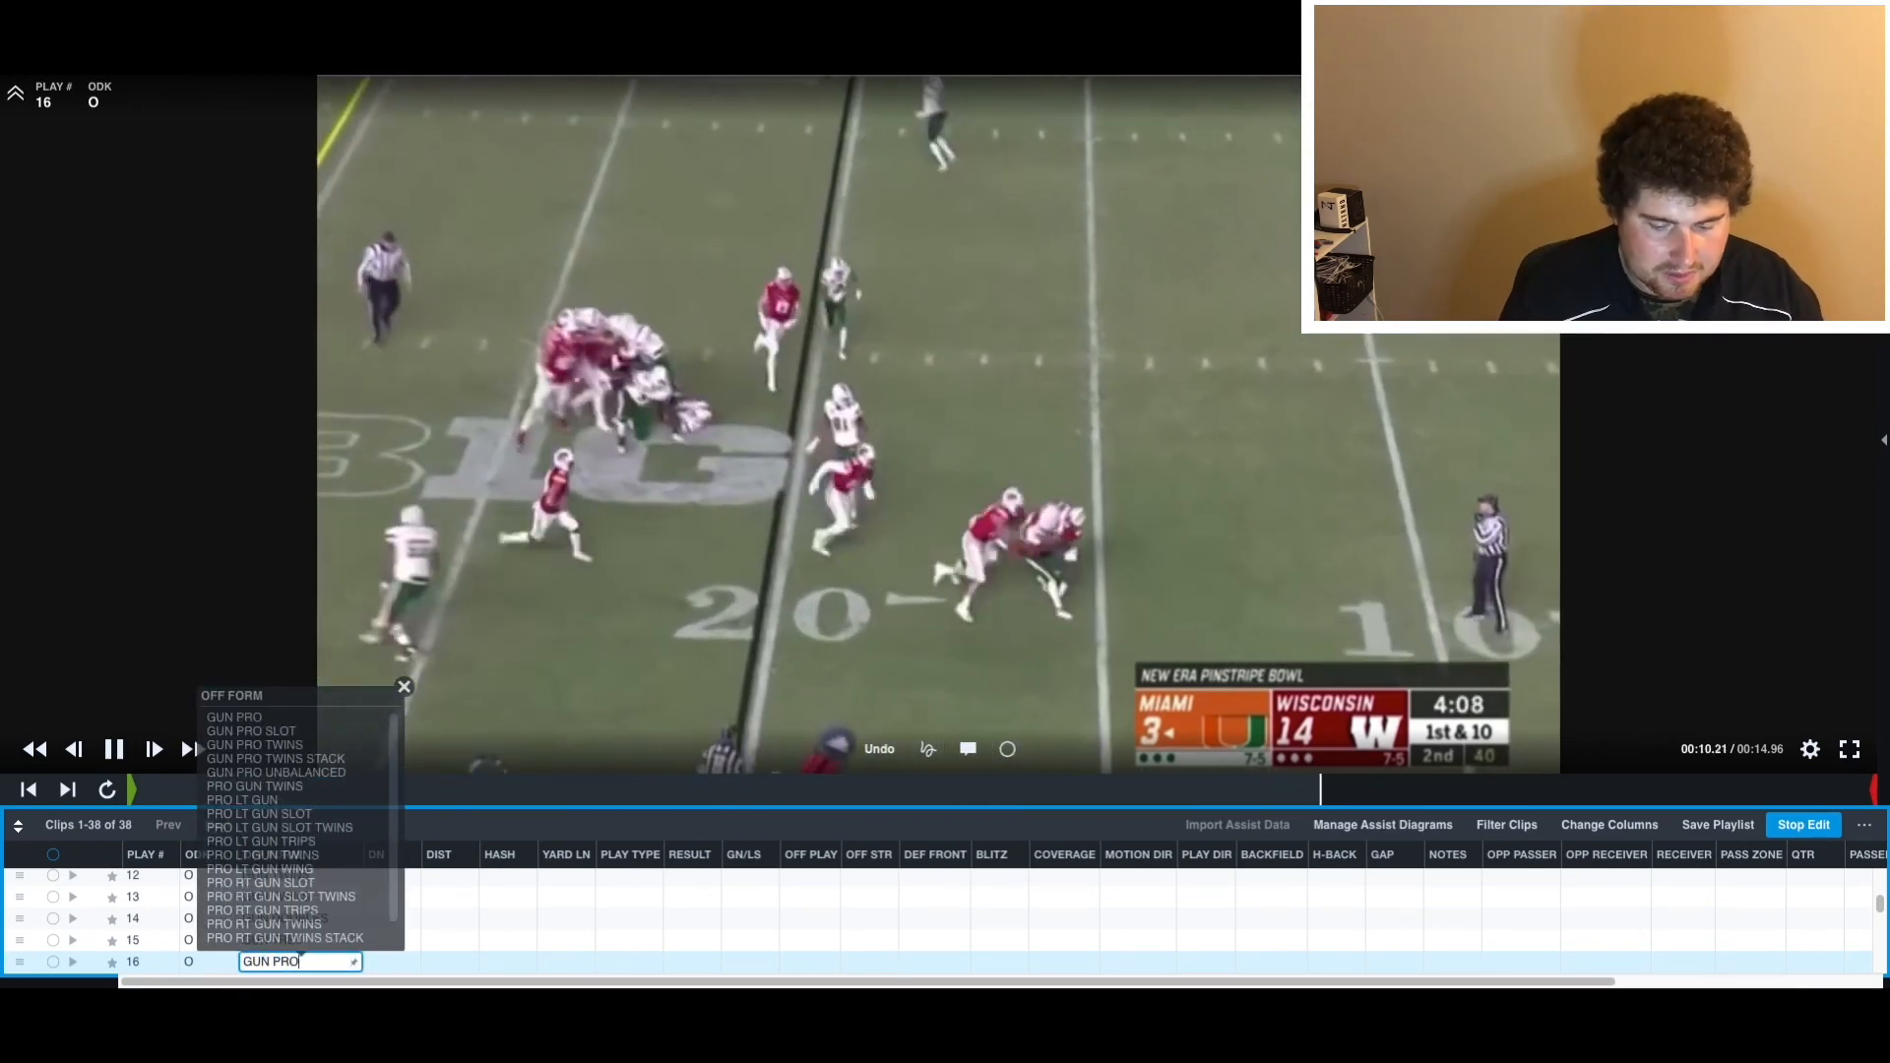
{"action": "type", "text": " TWINS"}
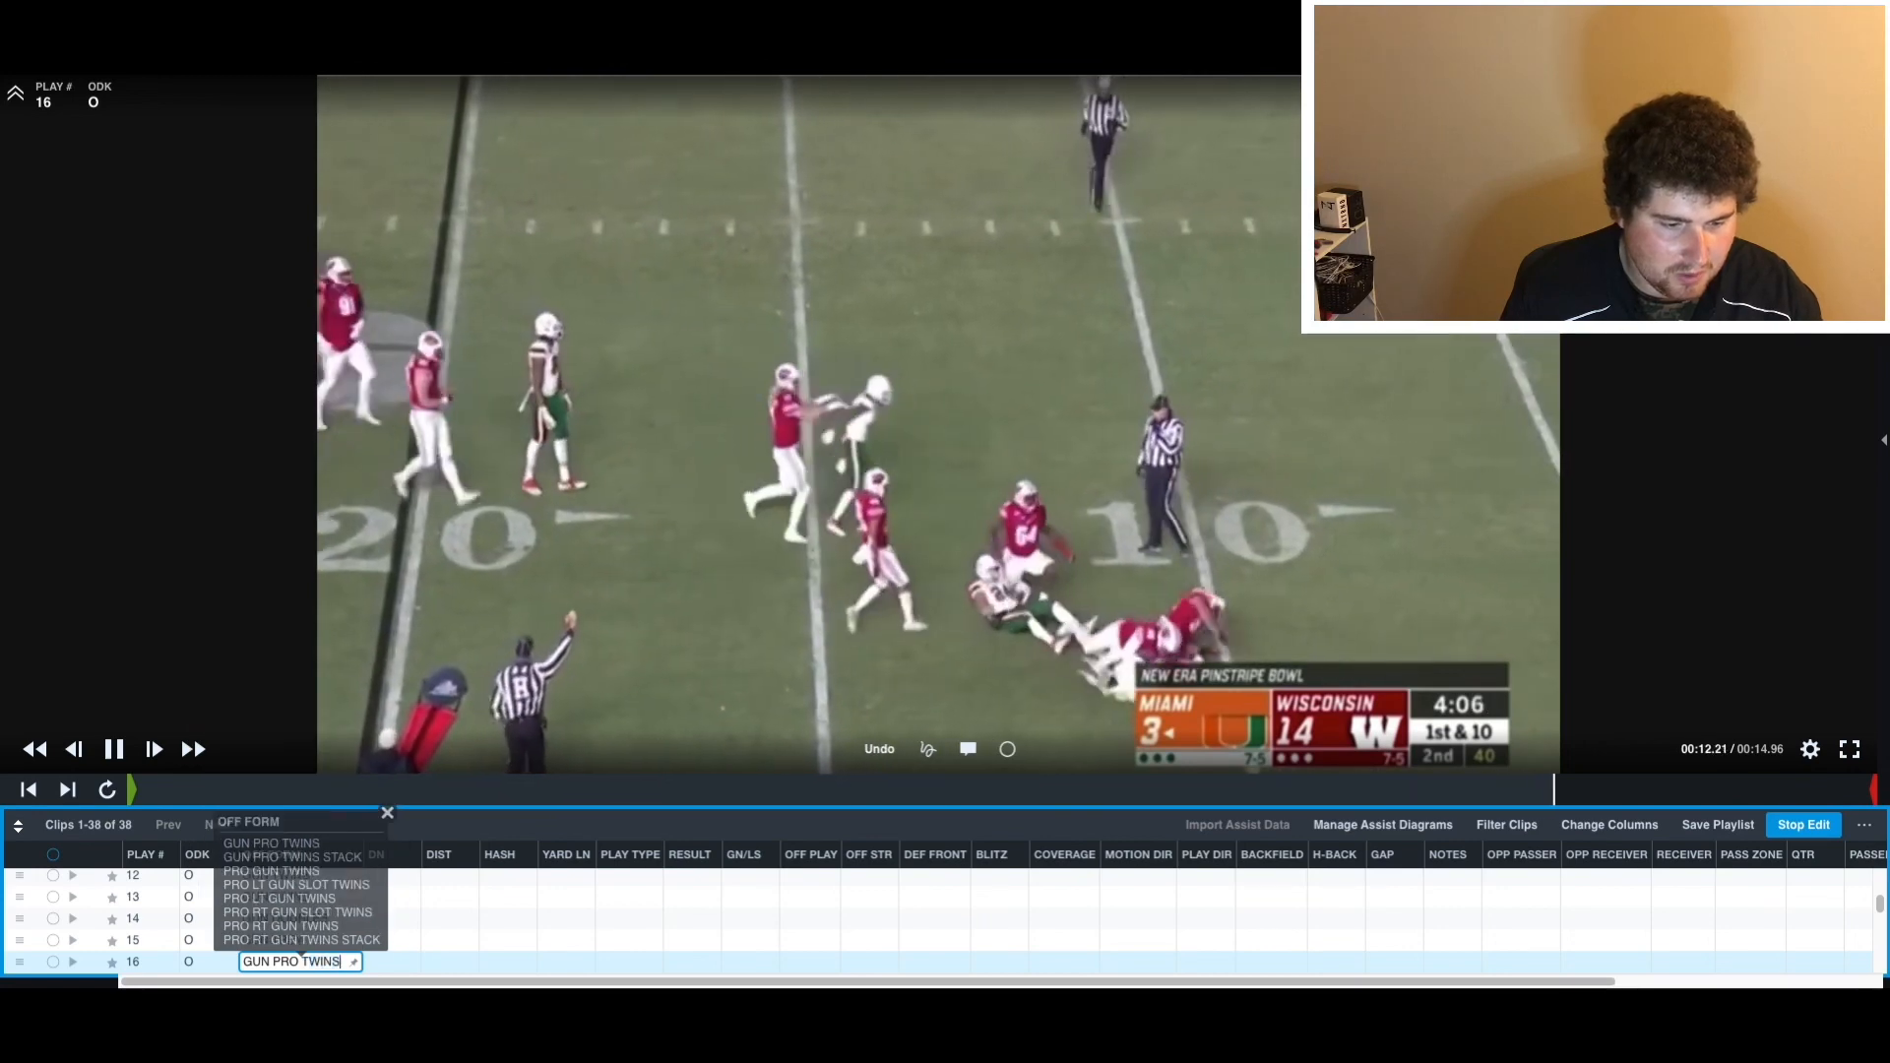
{"action": "key", "text": "Return"}
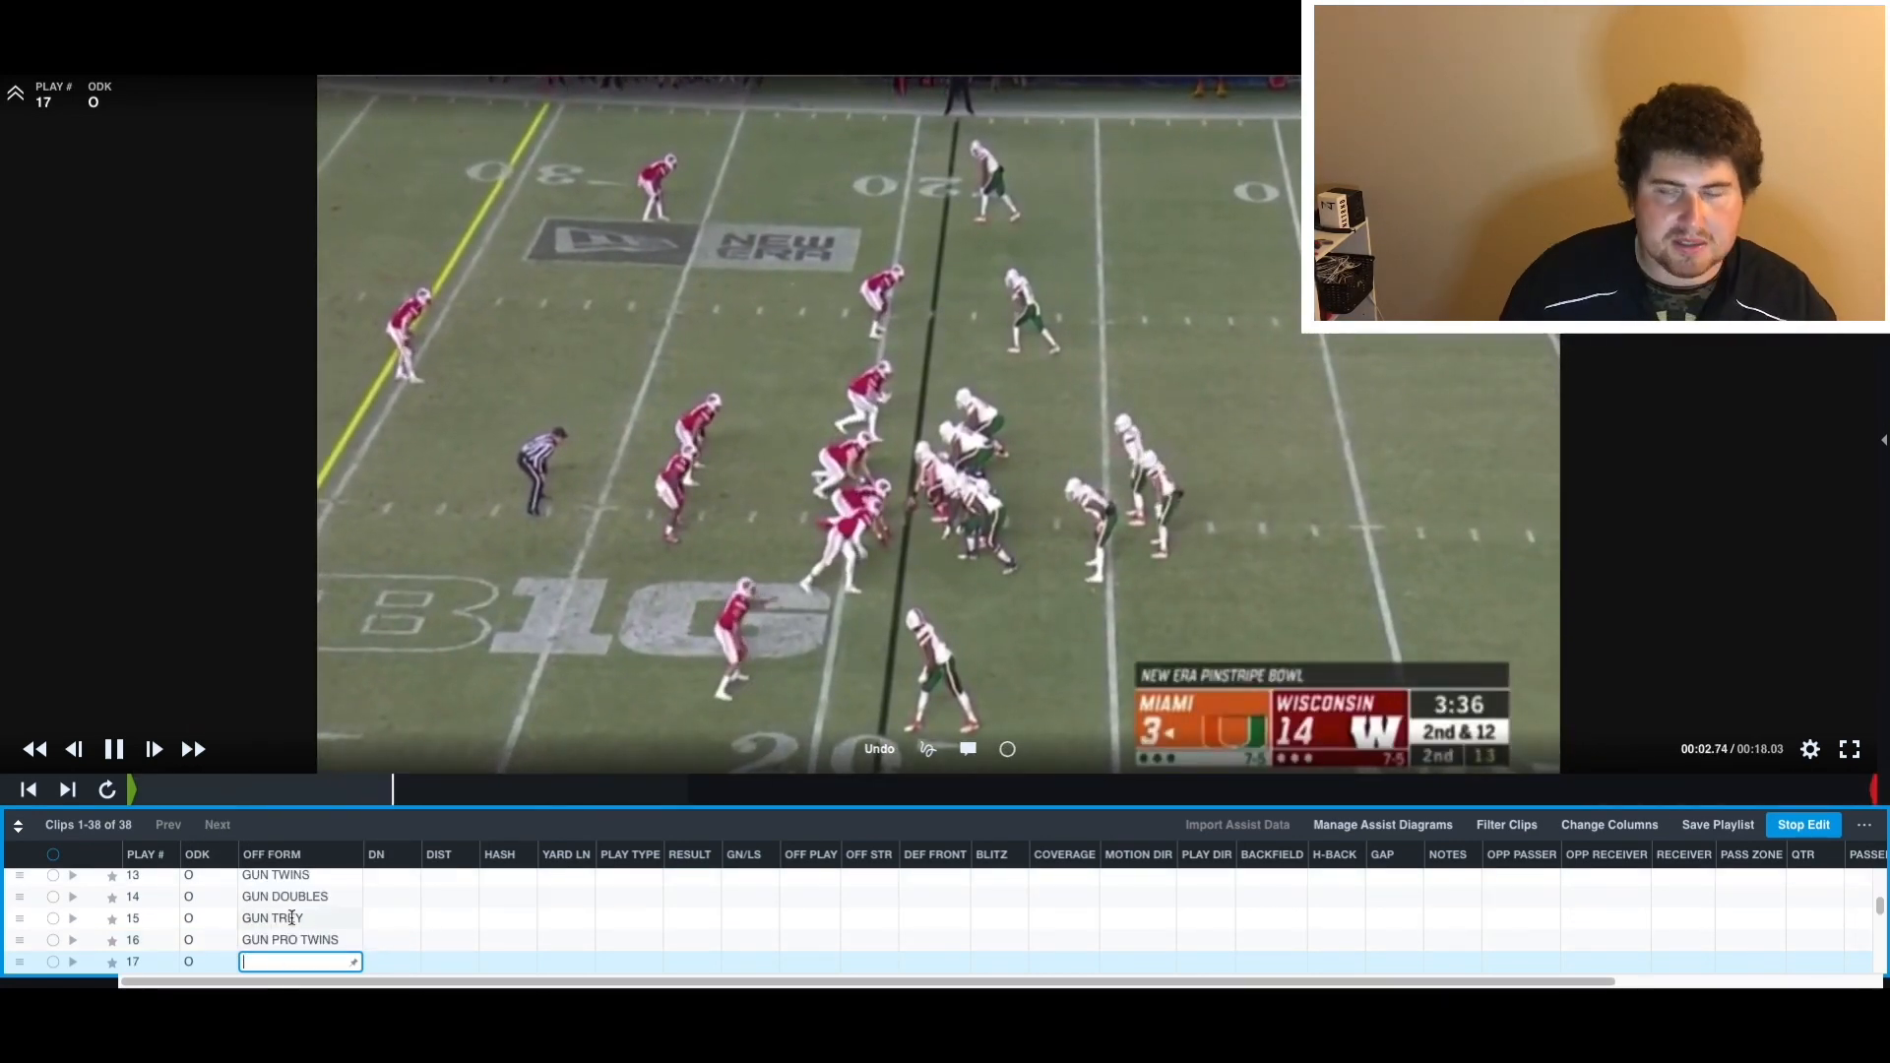
- Review play 17's alignment before the snap and set its offensive formation to GUN TWINS
{"action": "left_click_drag", "start_coordinate": [498, 809], "coordinate": [804, 813]}
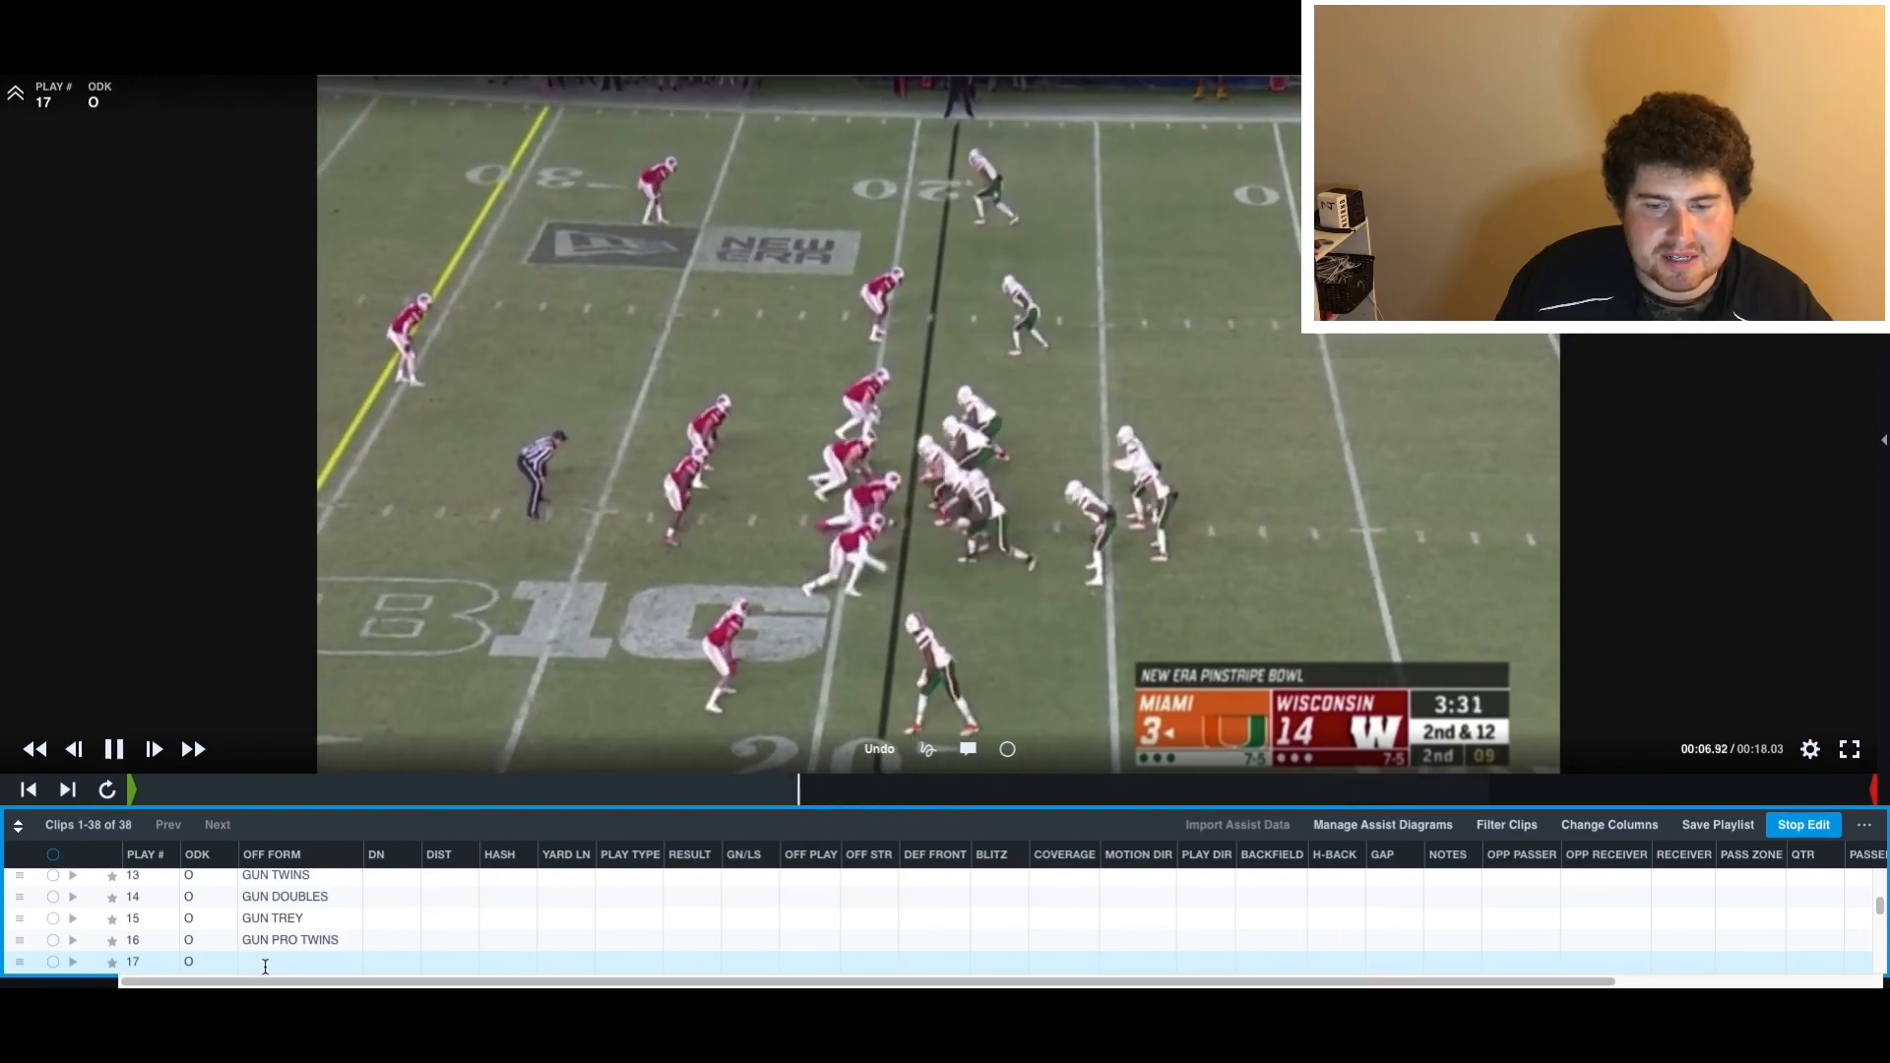
{"action": "left_click", "coordinate": [265, 967]}
{"action": "type", "text": "GUN TWINS"}
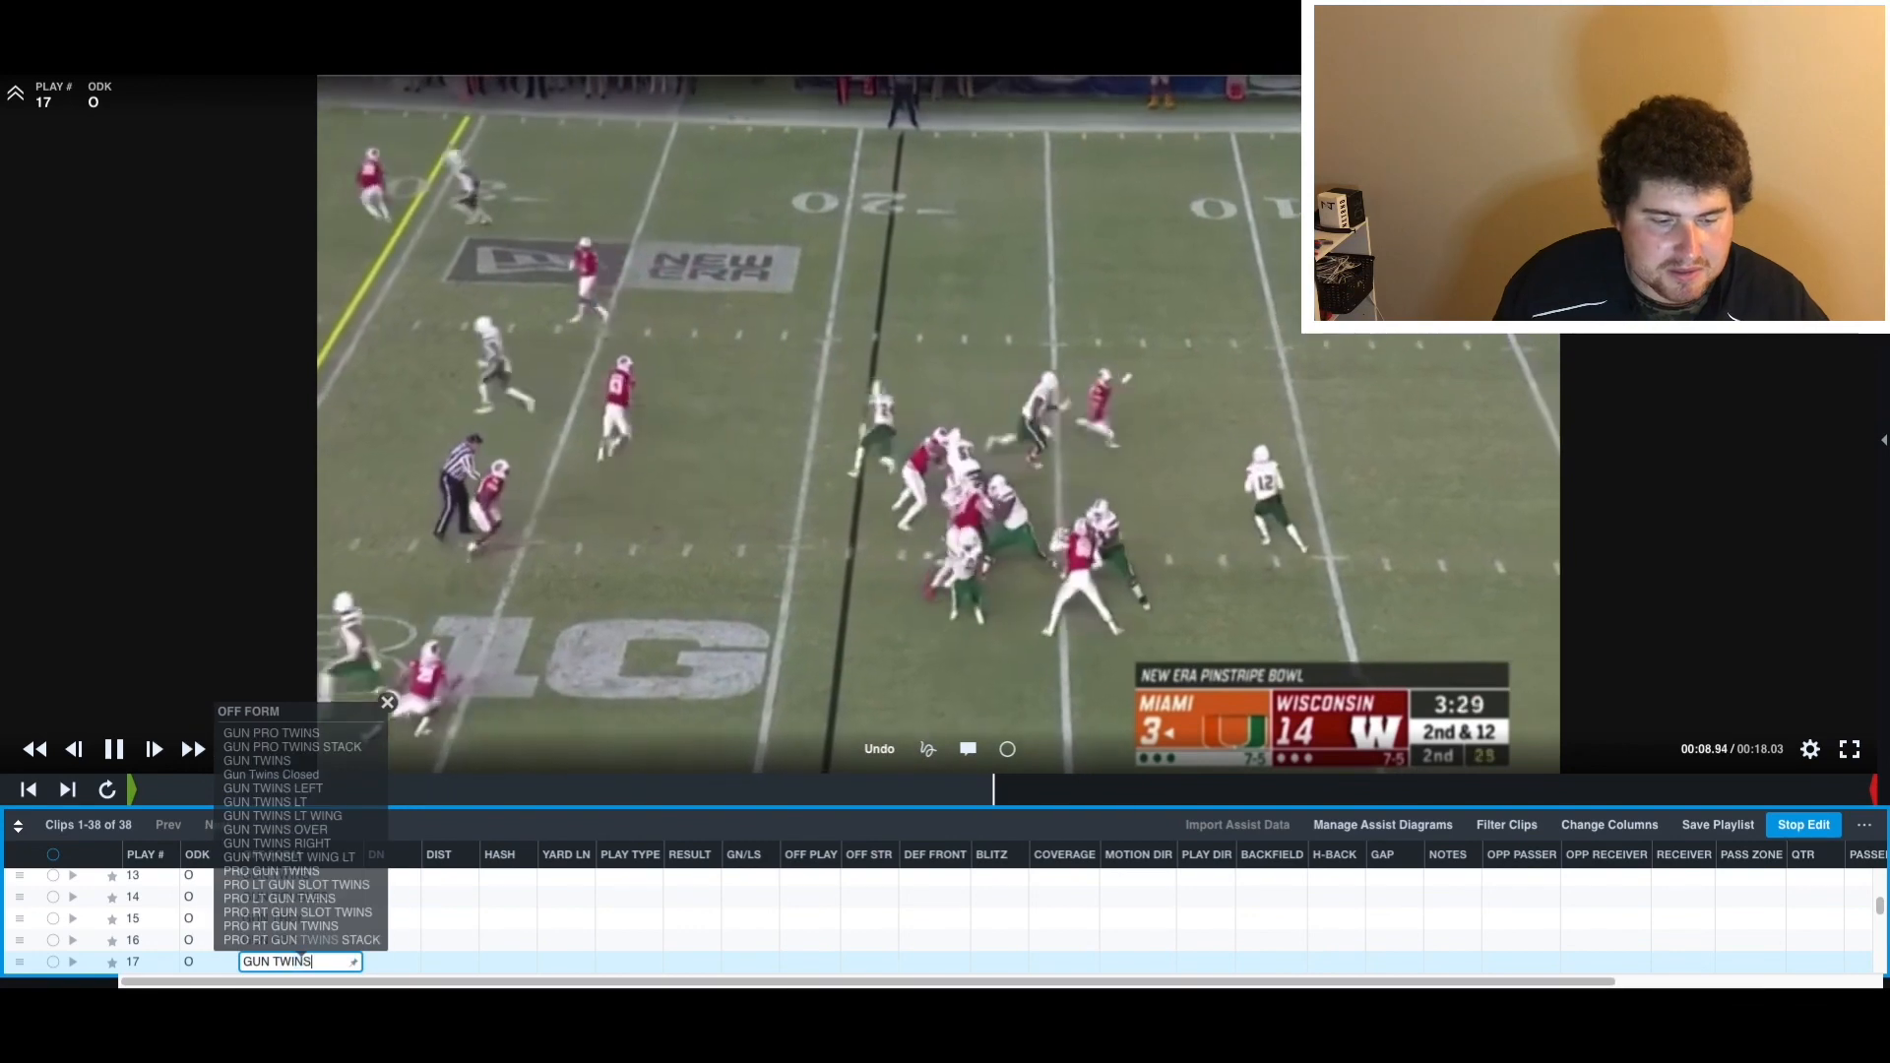
{"action": "key", "text": "Return"}
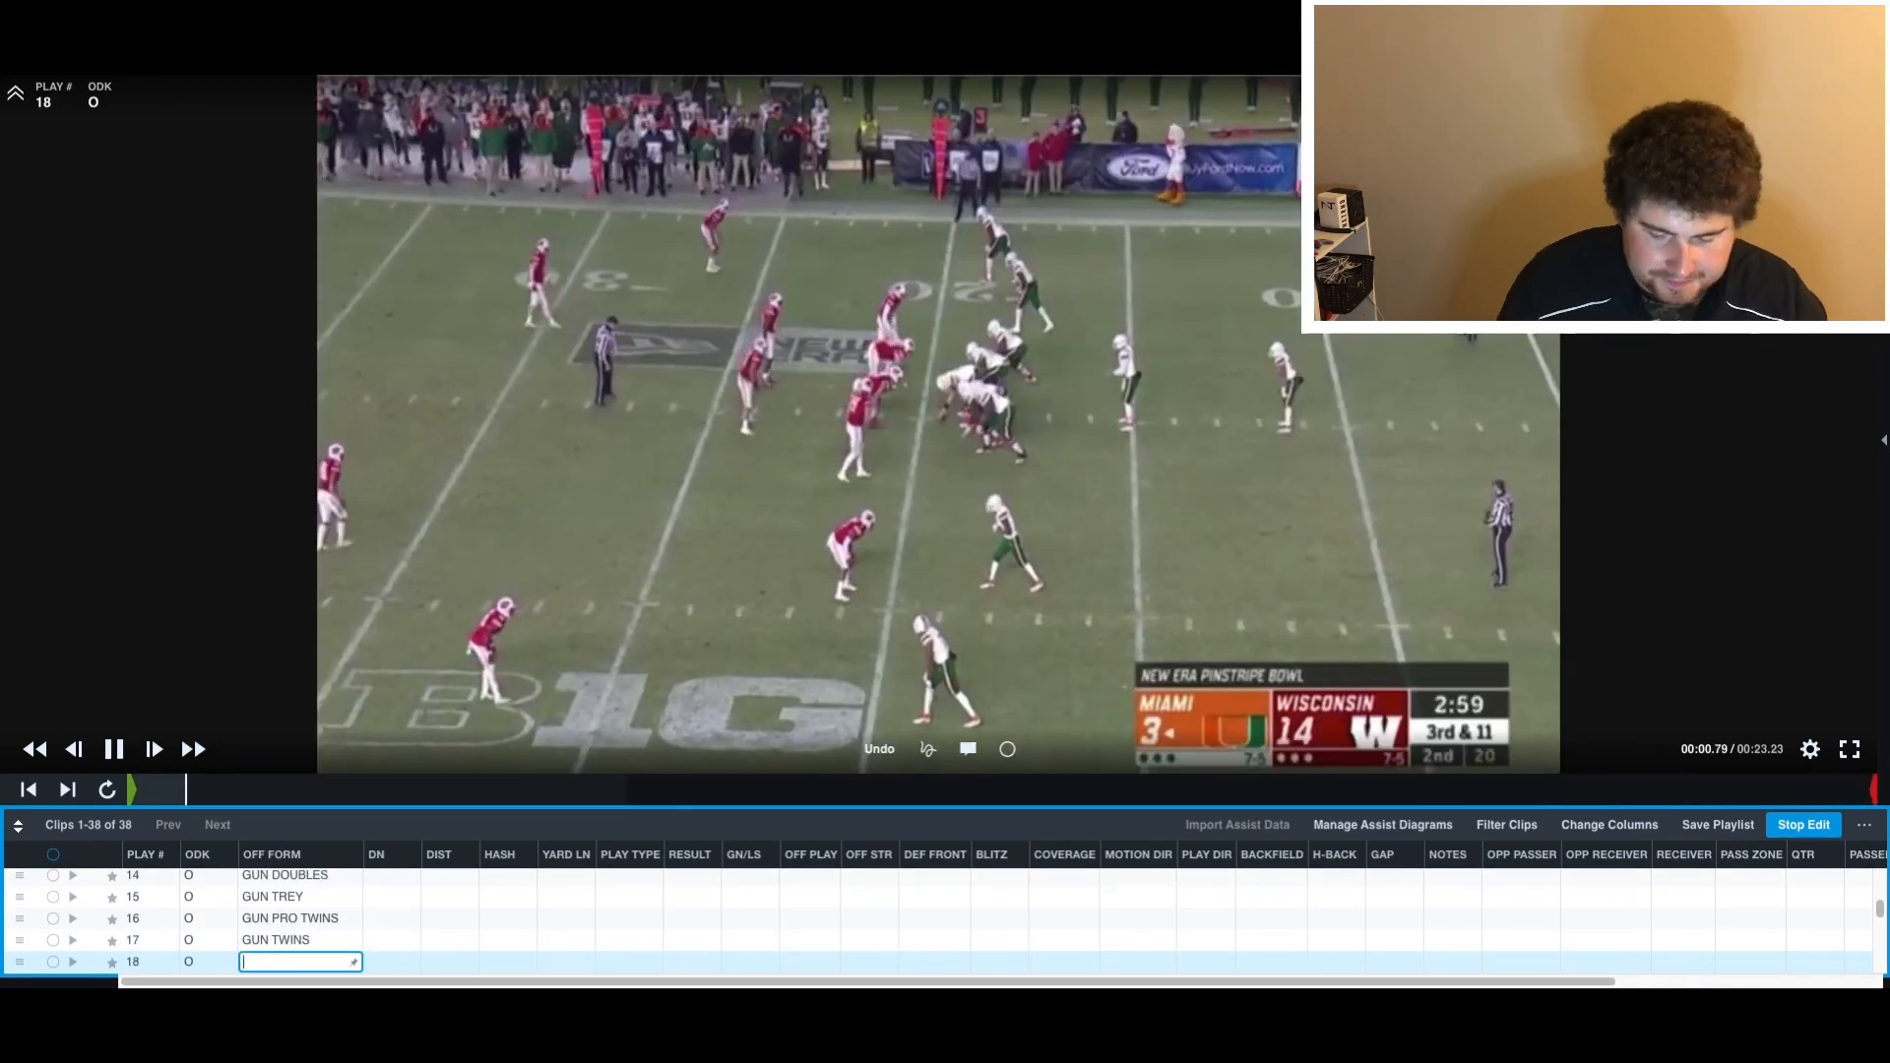
- Set play 18's offensive formation to GUN DOUBLES
{"action": "type", "text": "GUN DOUBLE SLOT"}
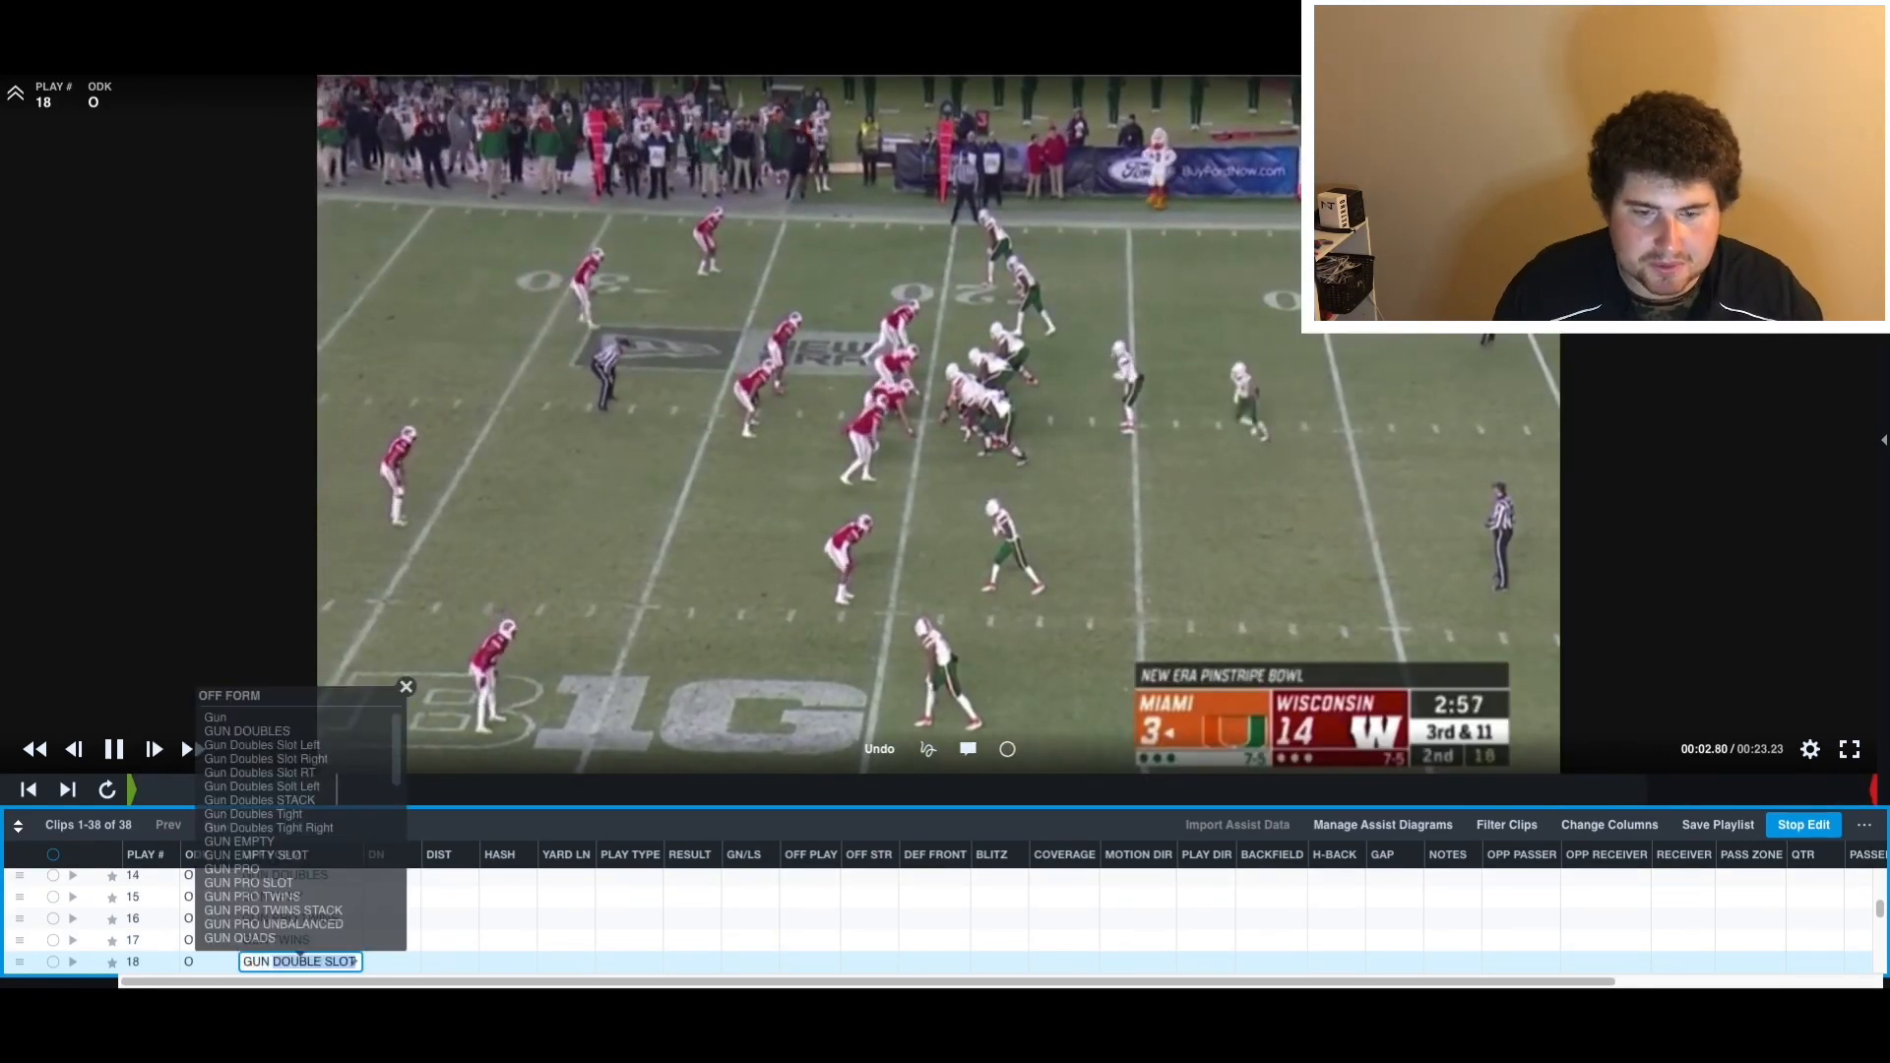
{"action": "key", "text": "BackSpace"}
{"action": "key", "text": "BackSpace"}
{"action": "key", "text": "BackSpace"}
{"action": "key", "text": "BackSpace"}
{"action": "key", "text": "BackSpace"}
{"action": "type", "text": "S"}
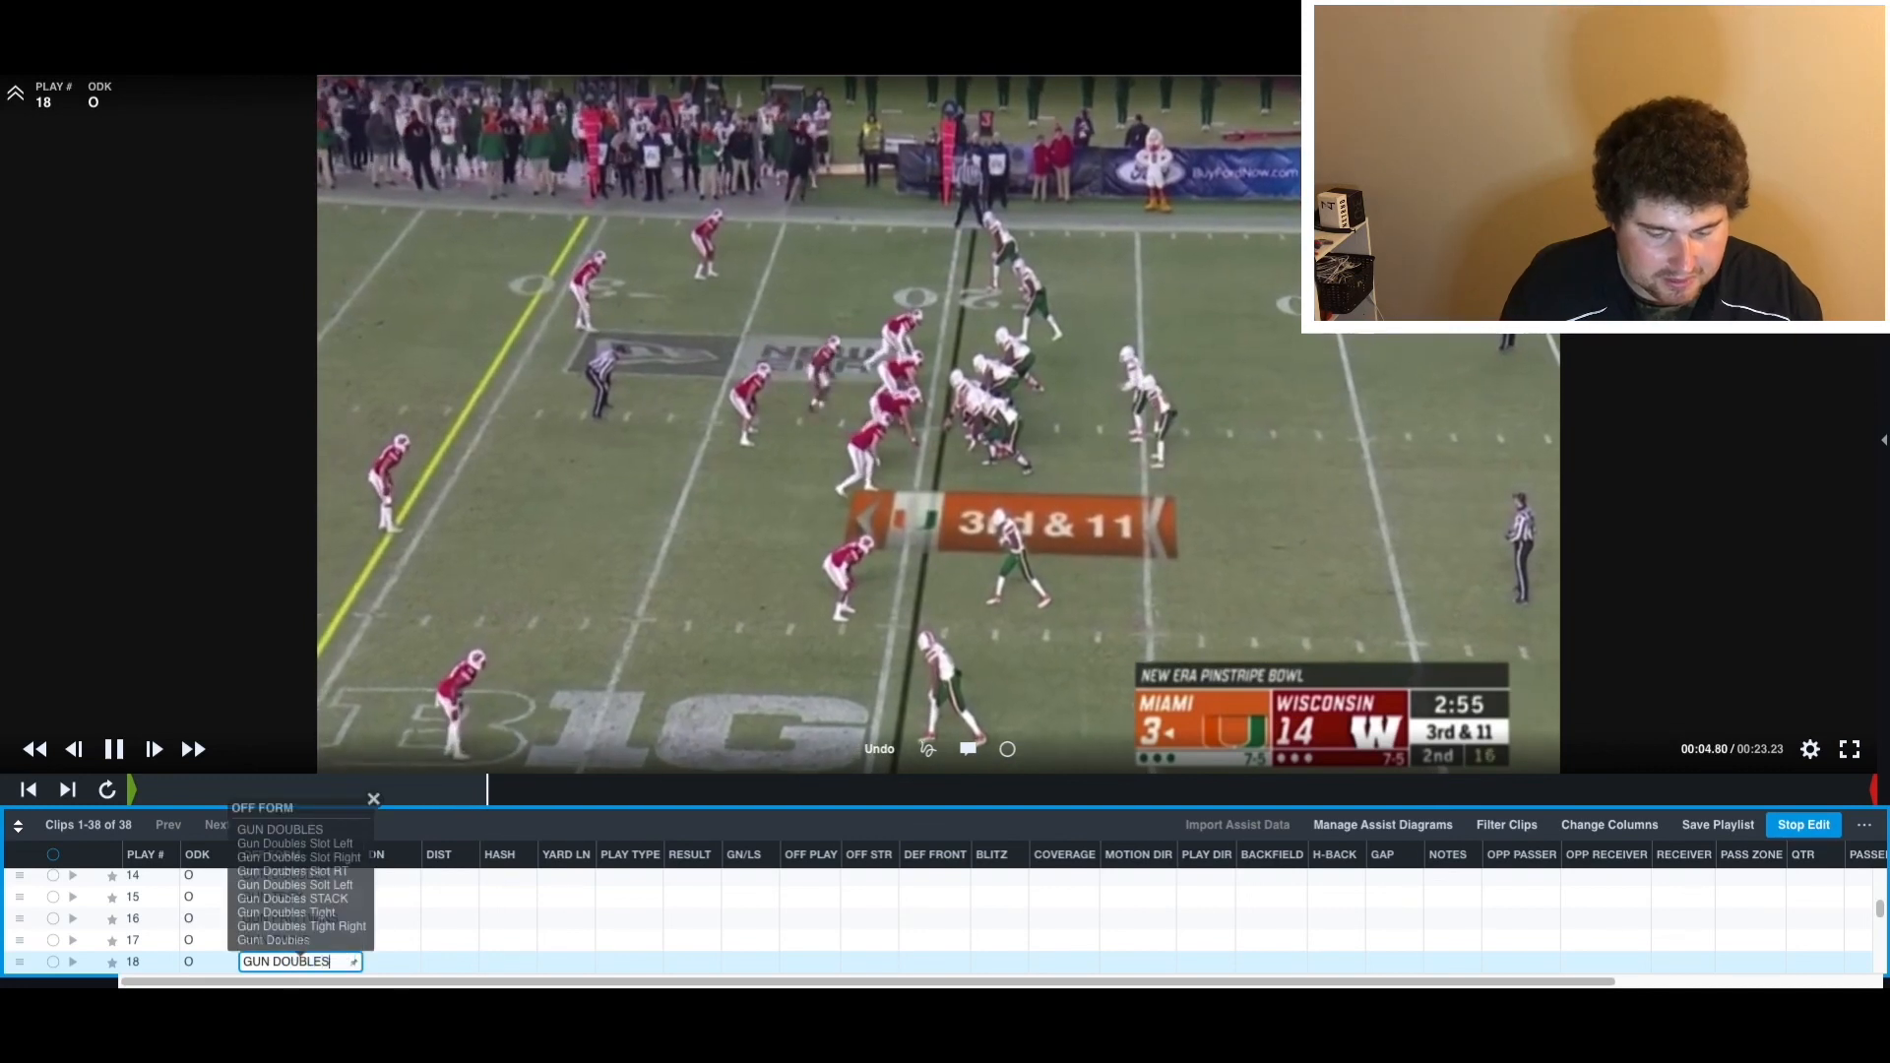
{"action": "key", "text": "Return"}
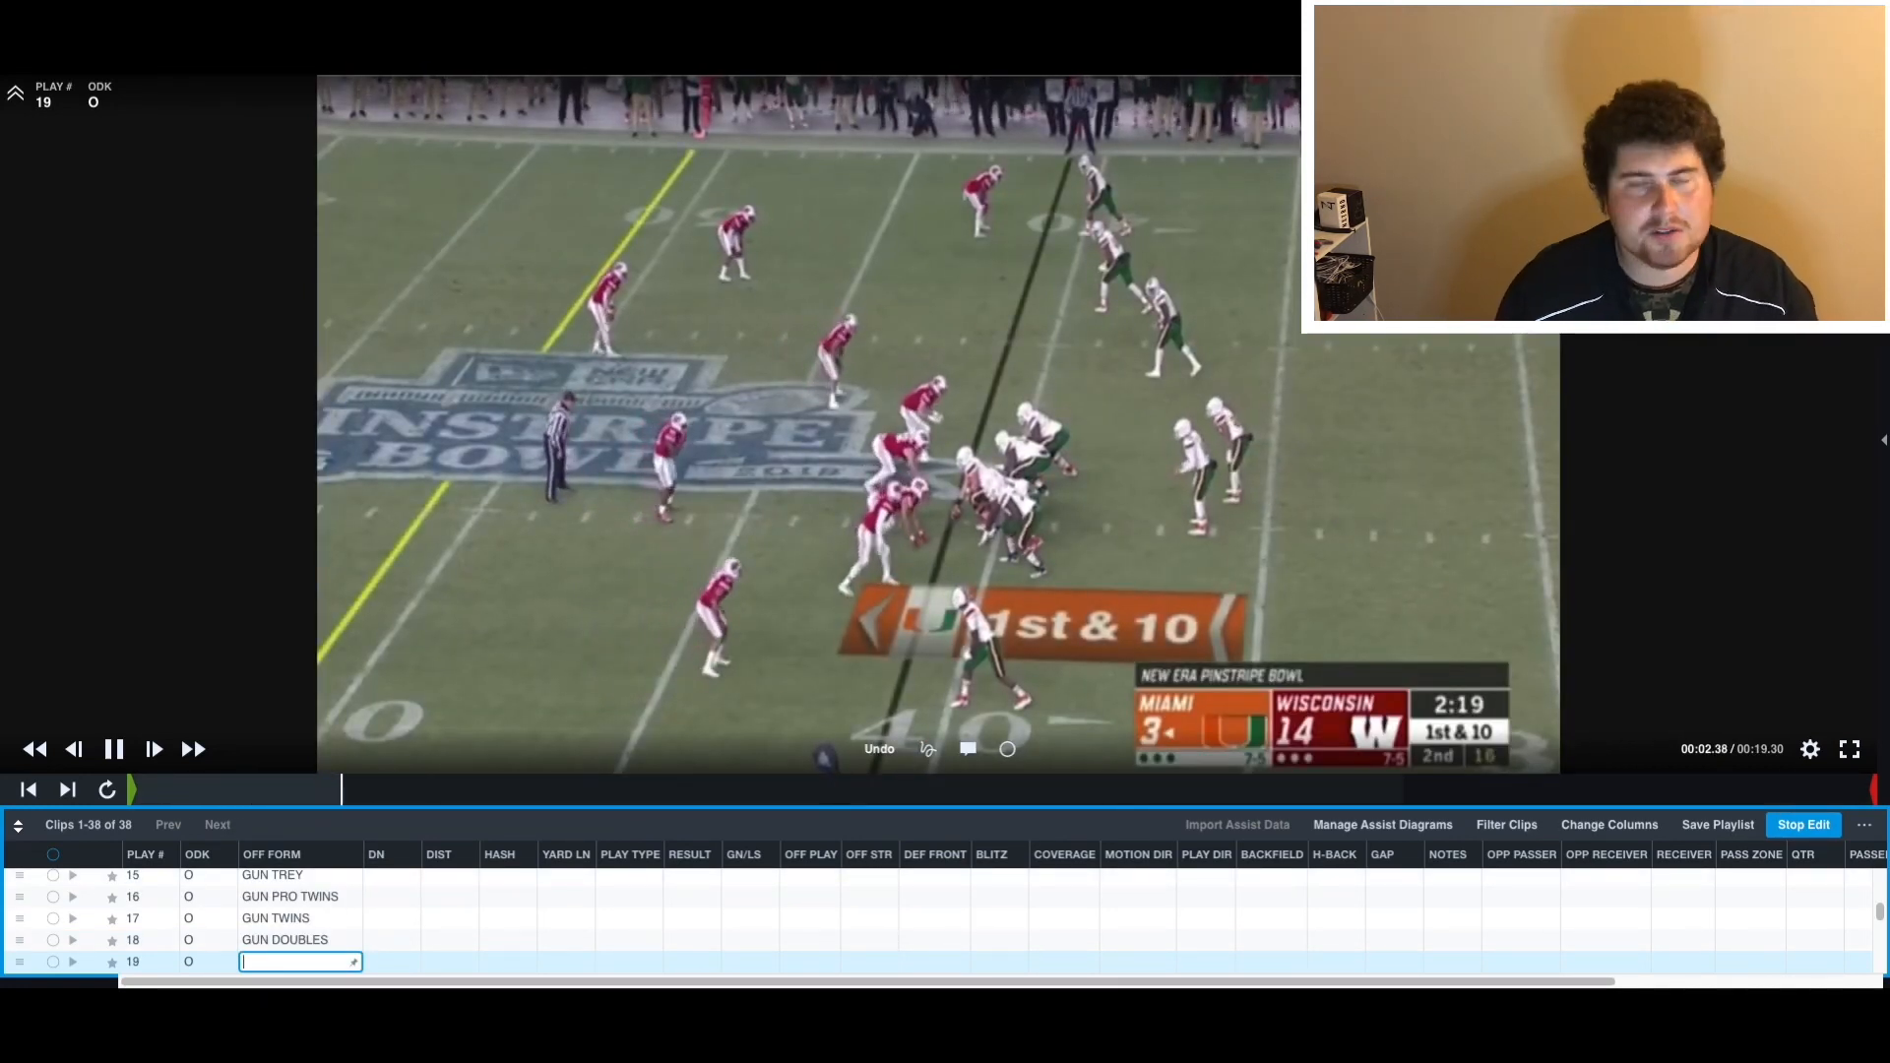
- Set the offensive formation of play 19 to GUN TRIPS and of play 20 to GUN TREY
{"action": "type", "text": "GUN TRIPS"}
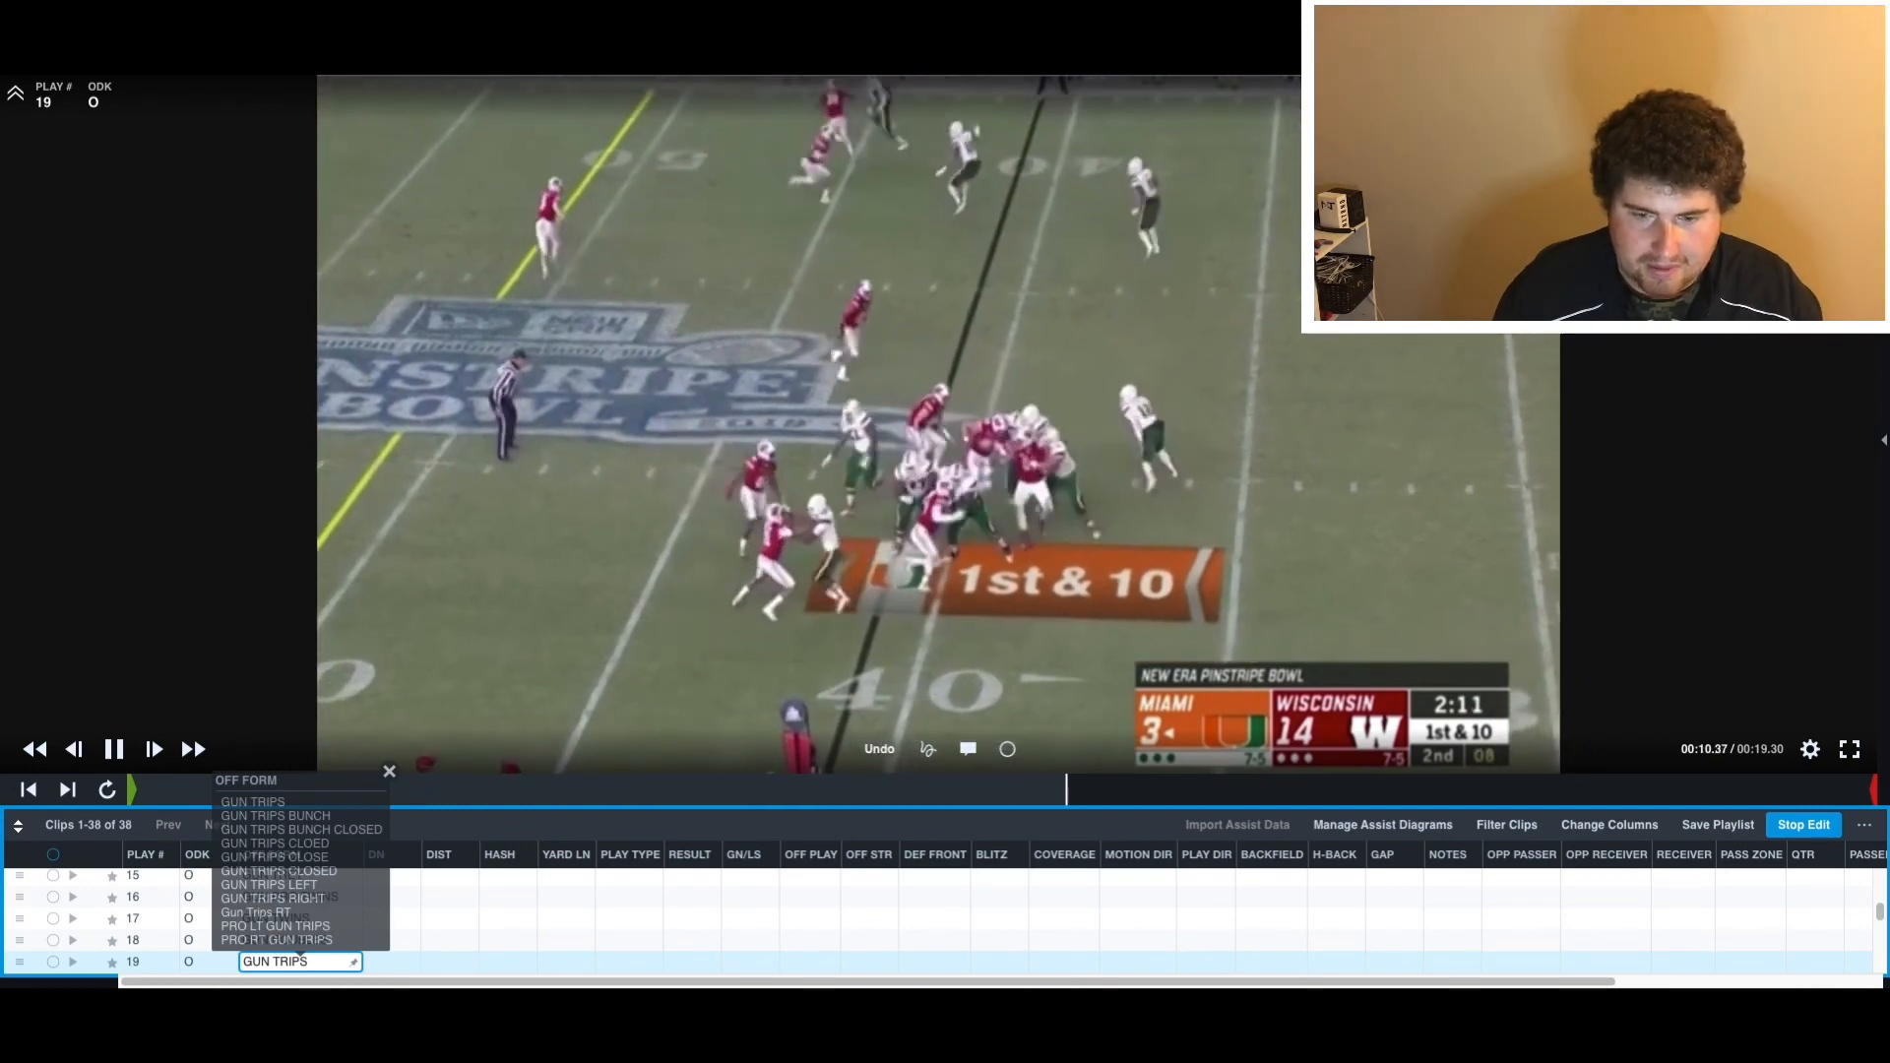
{"action": "key", "text": "Return"}
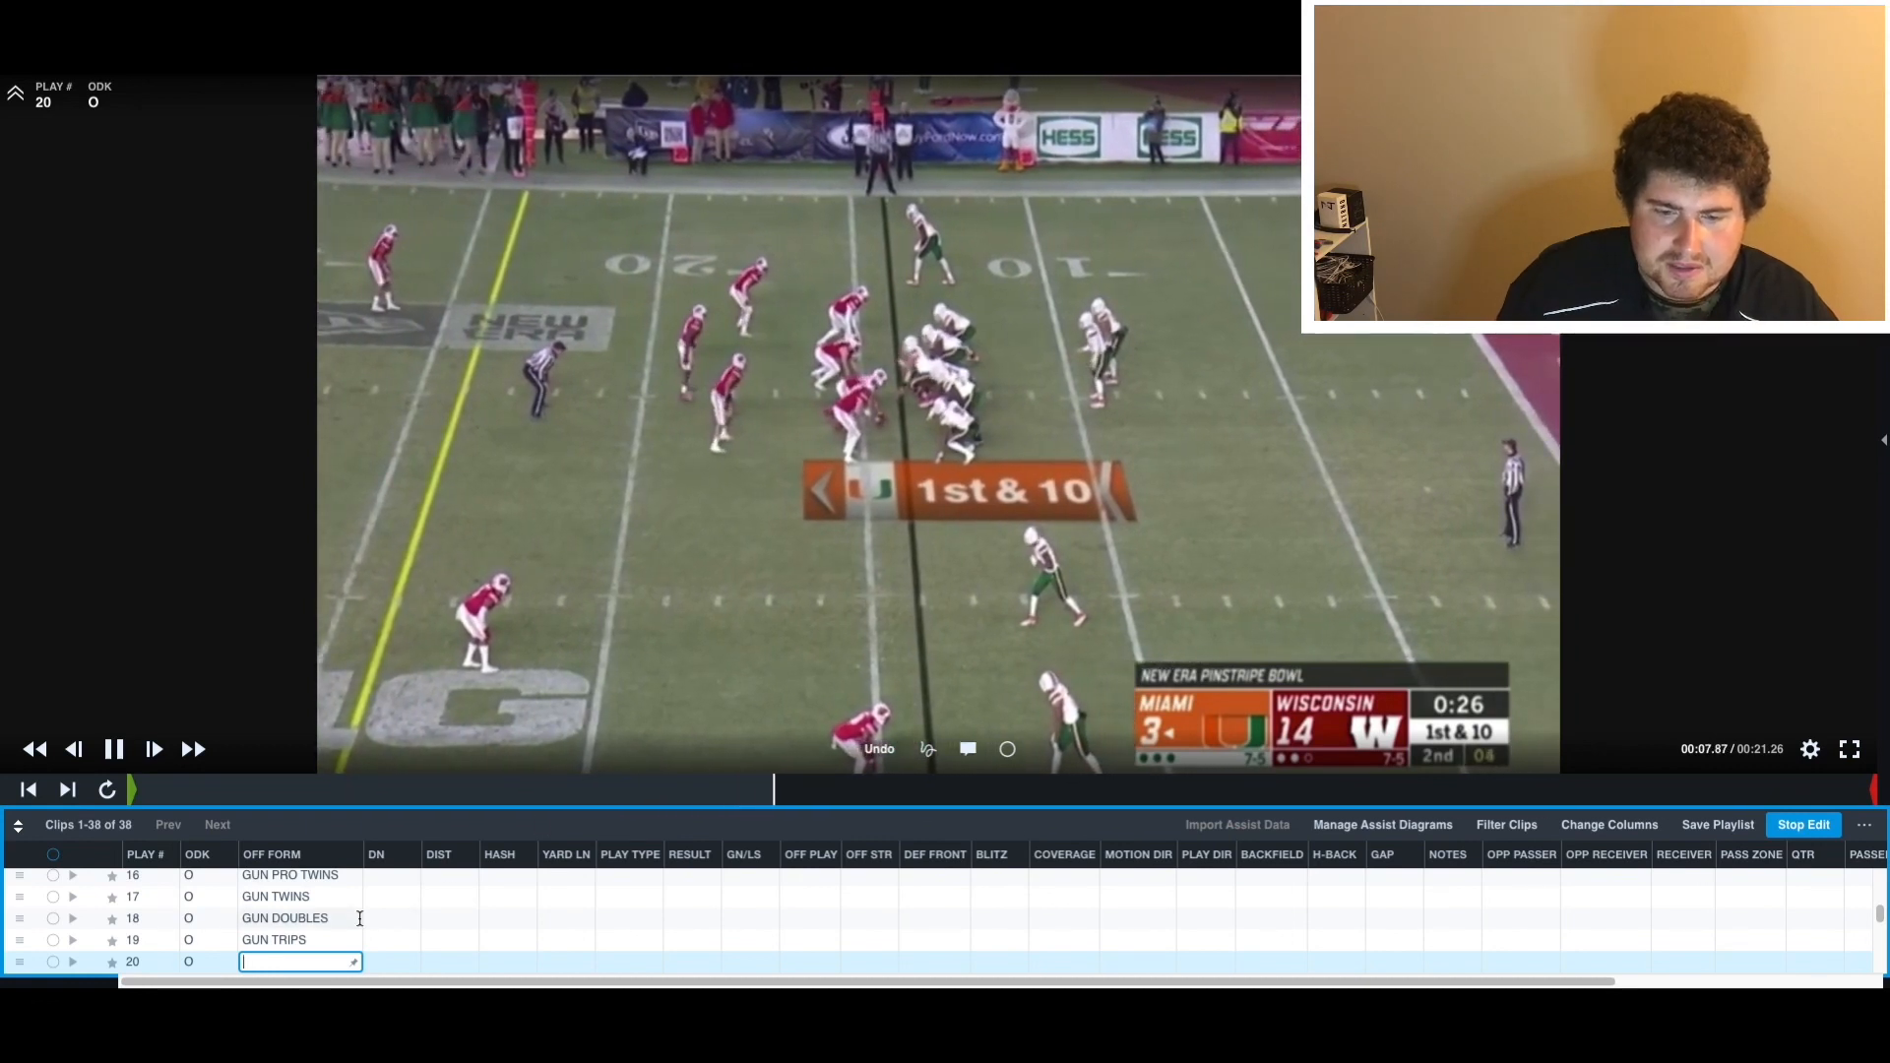
{"action": "type", "text": "GUN TREY"}
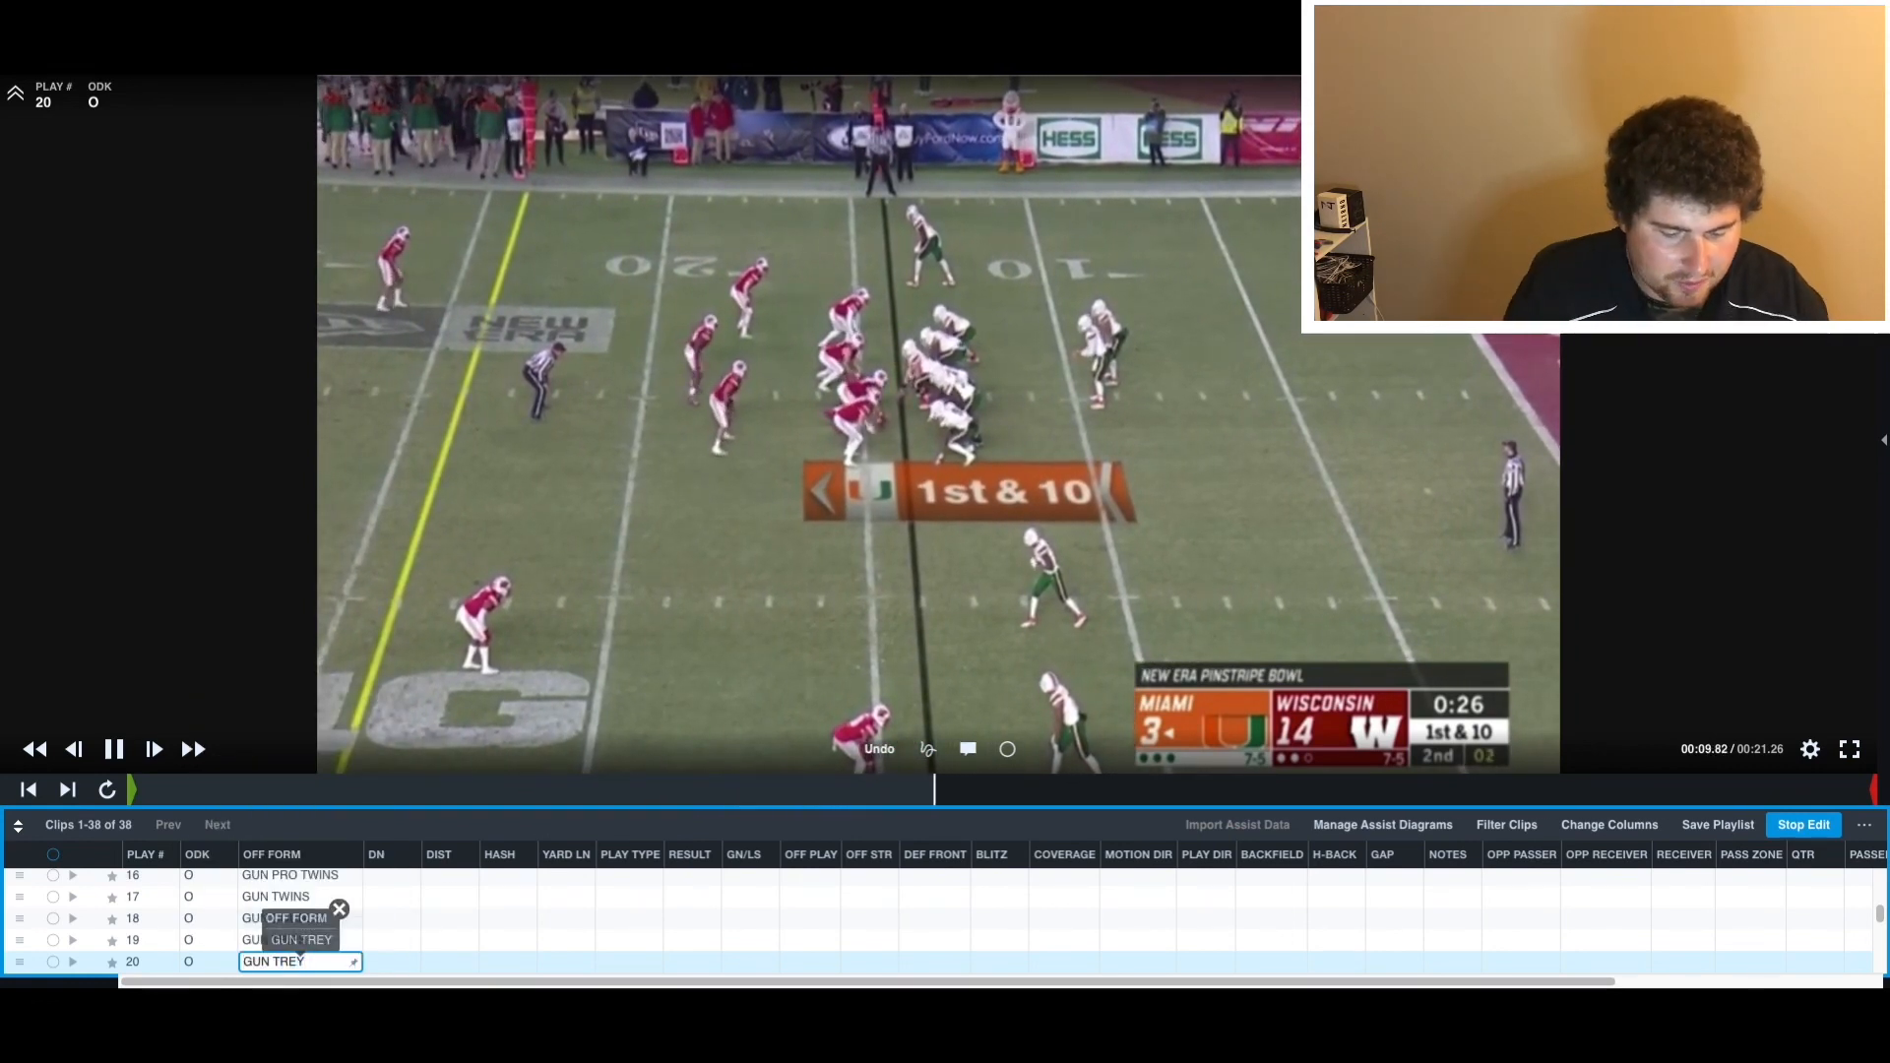
{"action": "key", "text": "Return"}
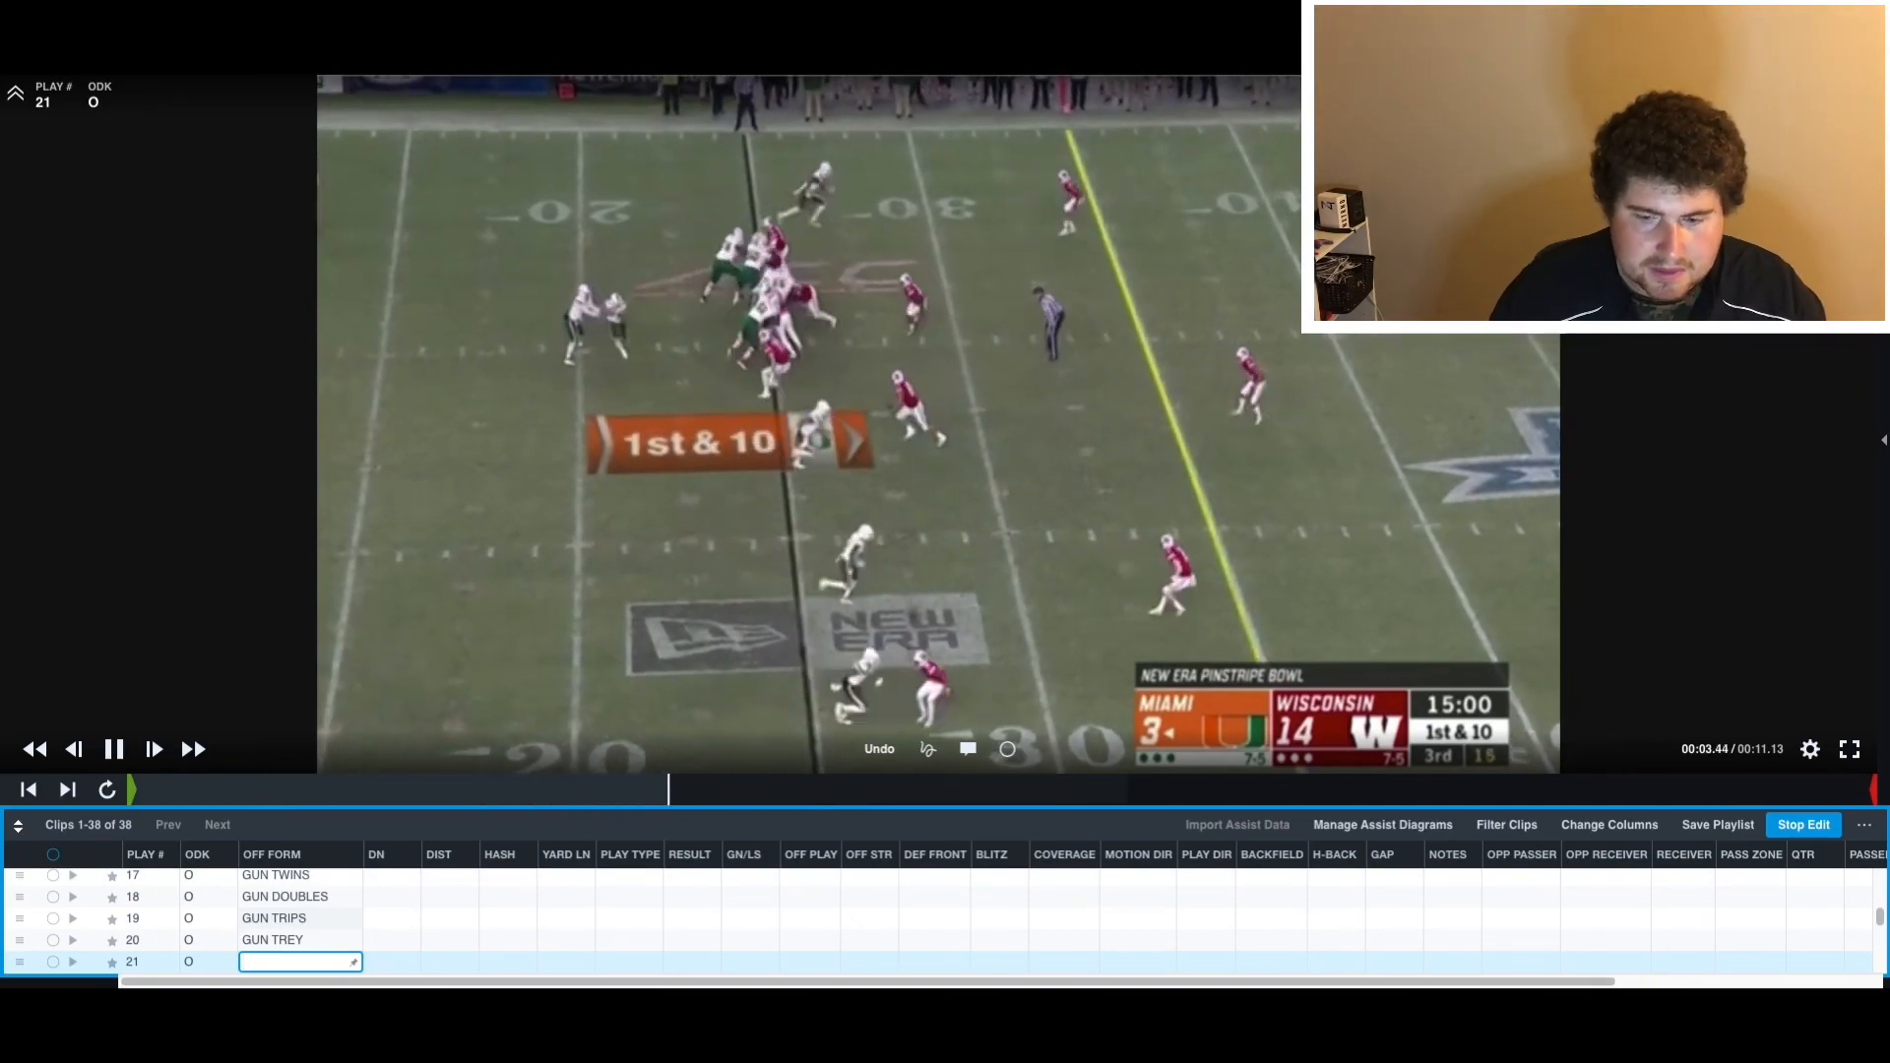
- Restart play 21's clip to see its opening alignment and set the offensive formation to GUN TRIPS
{"action": "key", "text": "Up"}
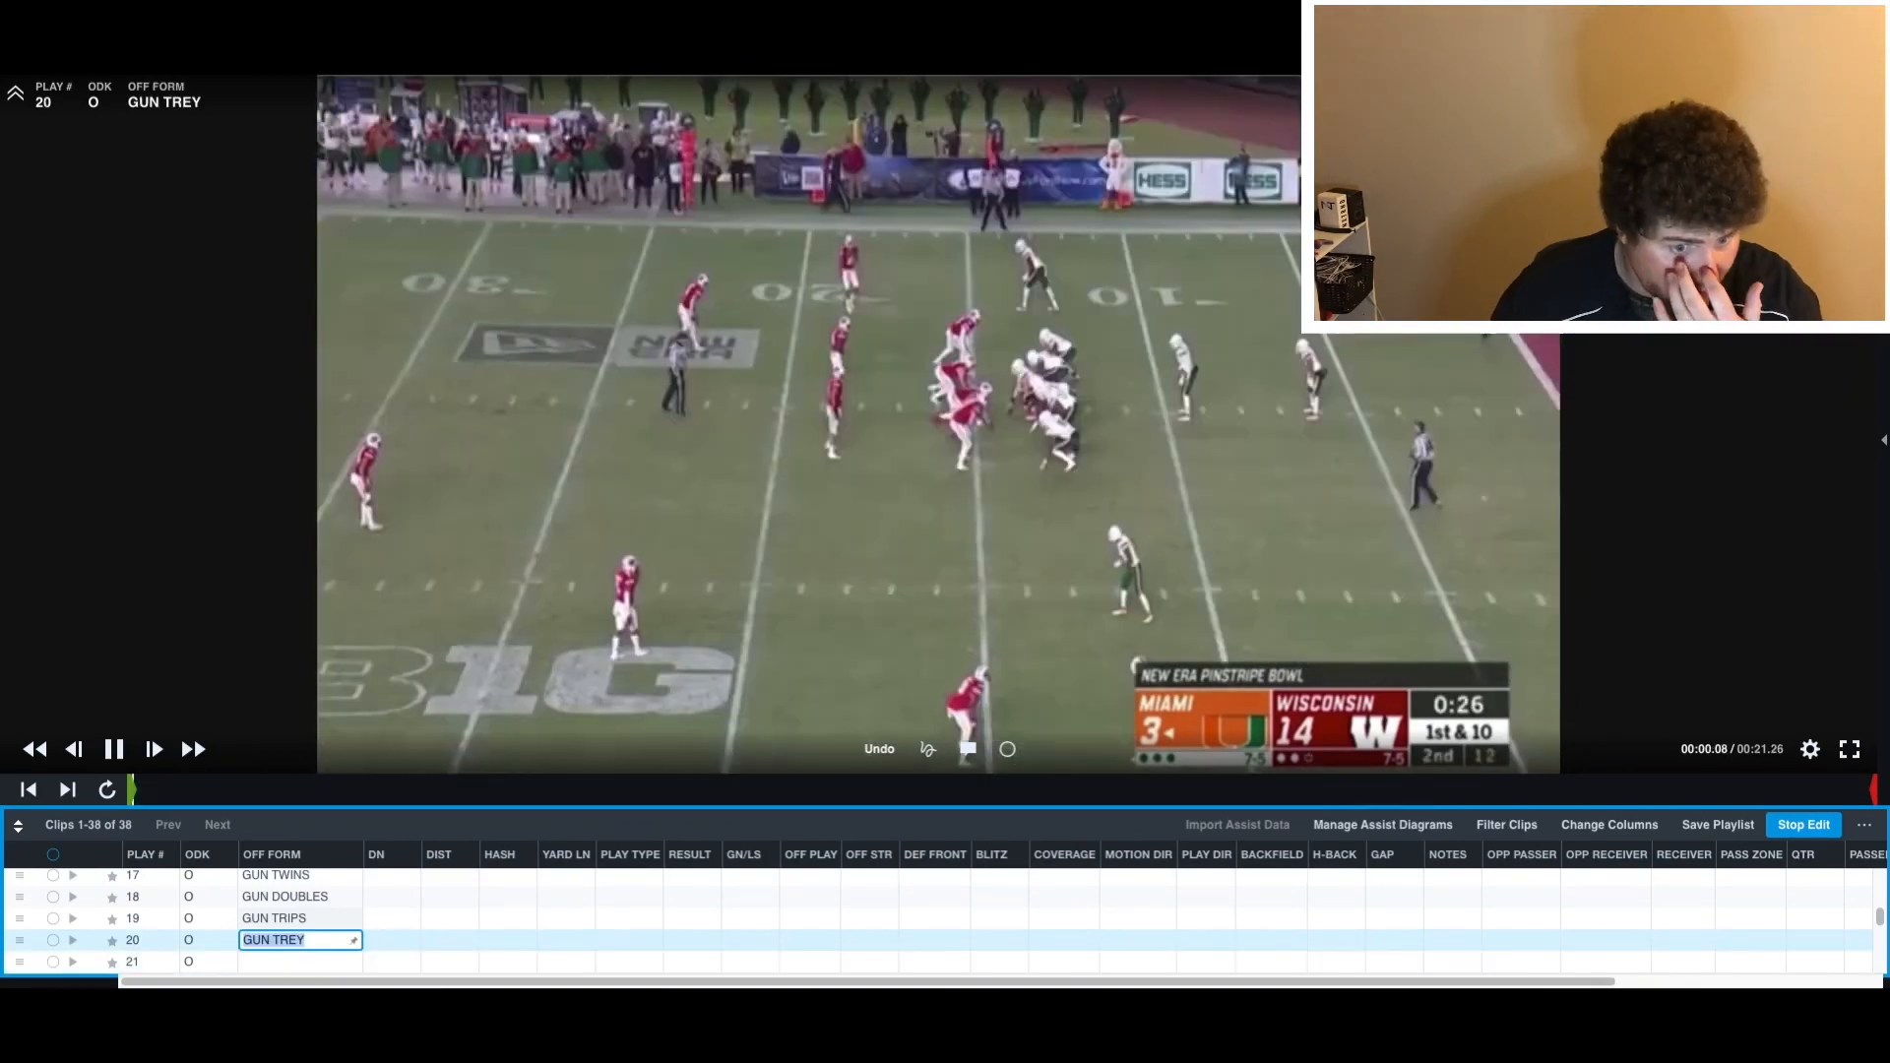
{"action": "key", "text": "Down"}
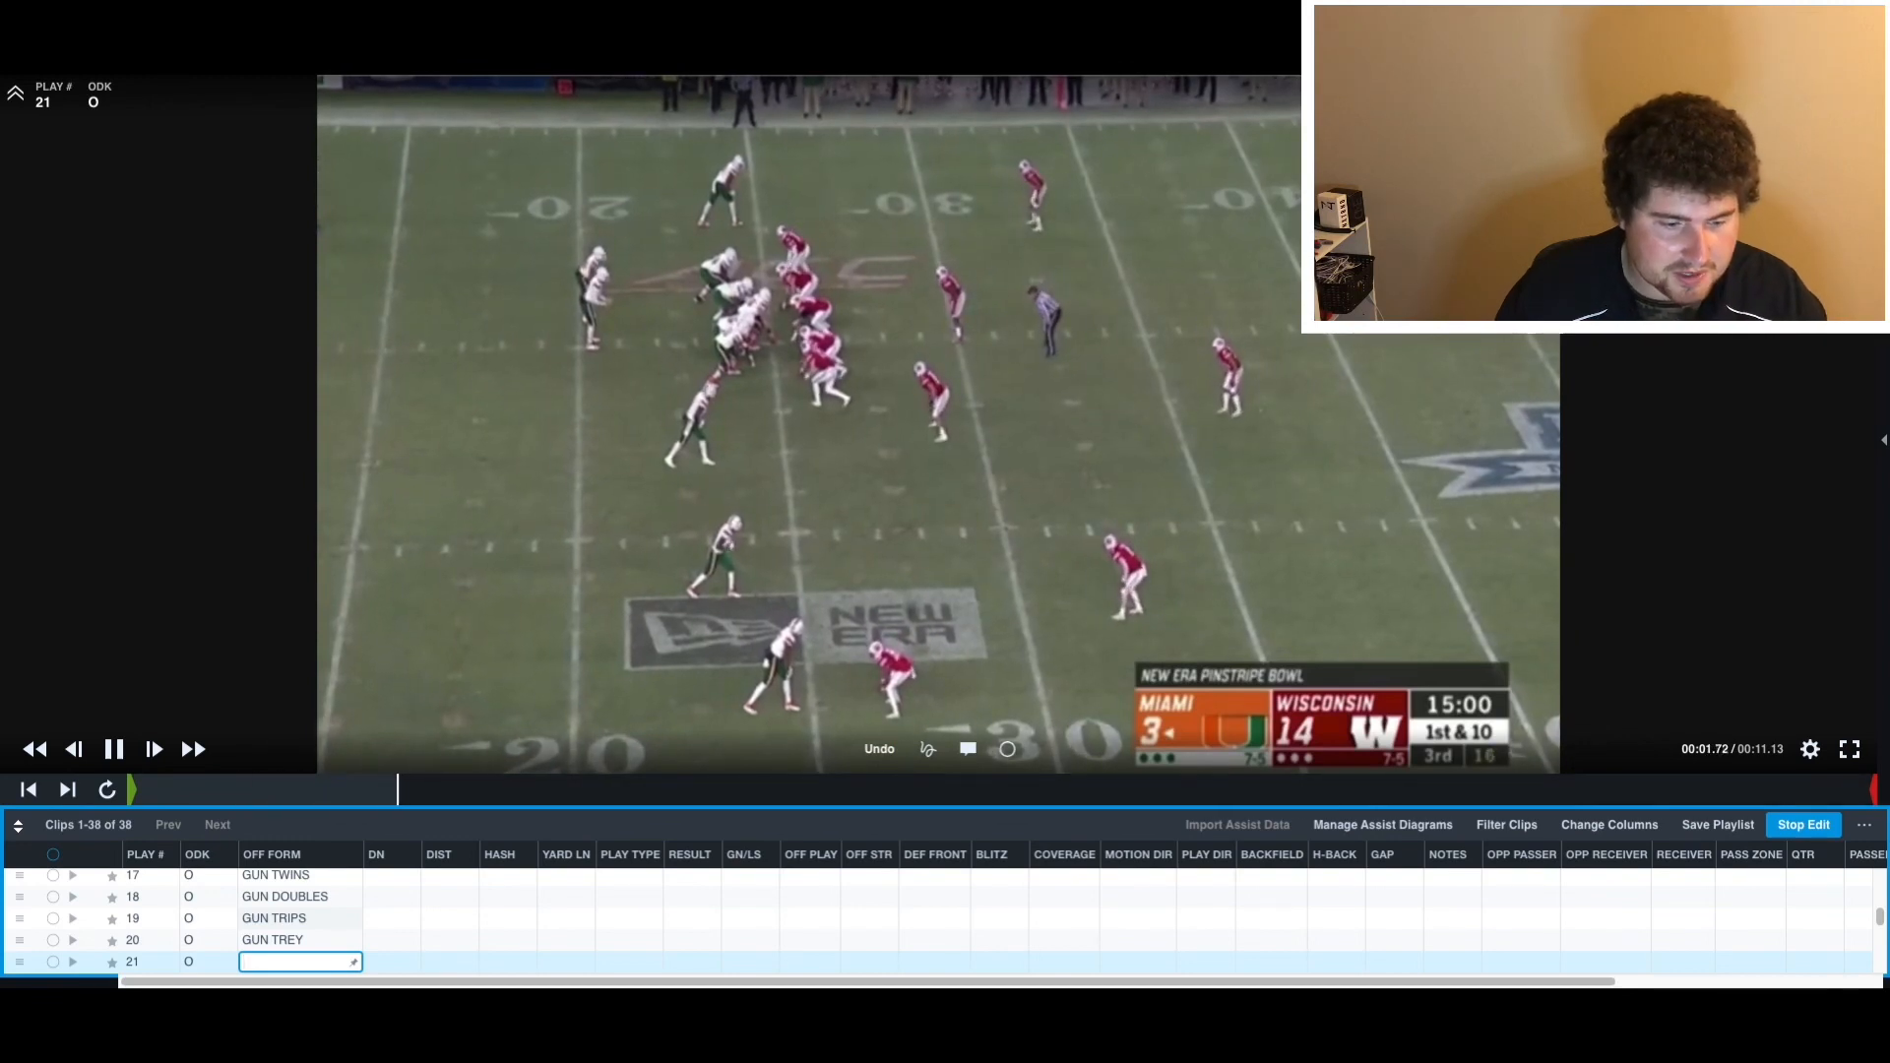
{"action": "type", "text": "GUN DOUBLE SLOTTRIPS"}
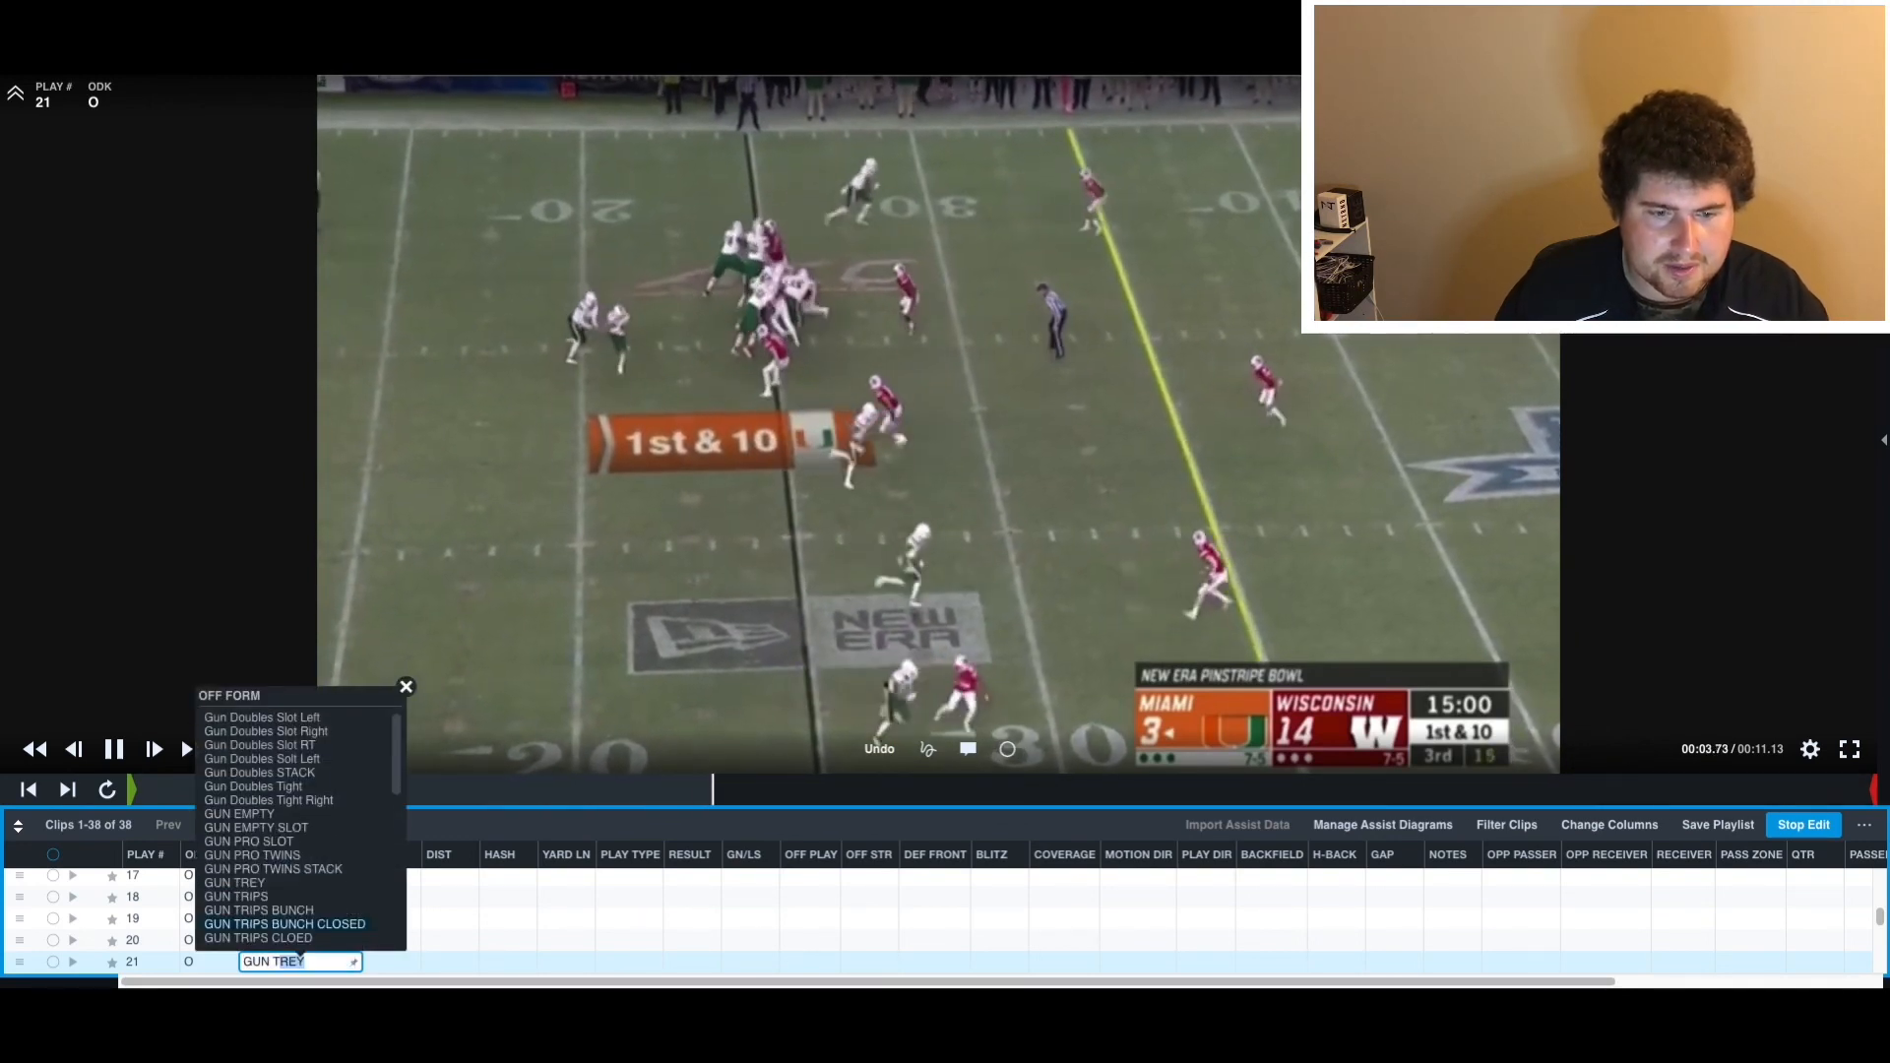
{"action": "key", "text": "Return"}
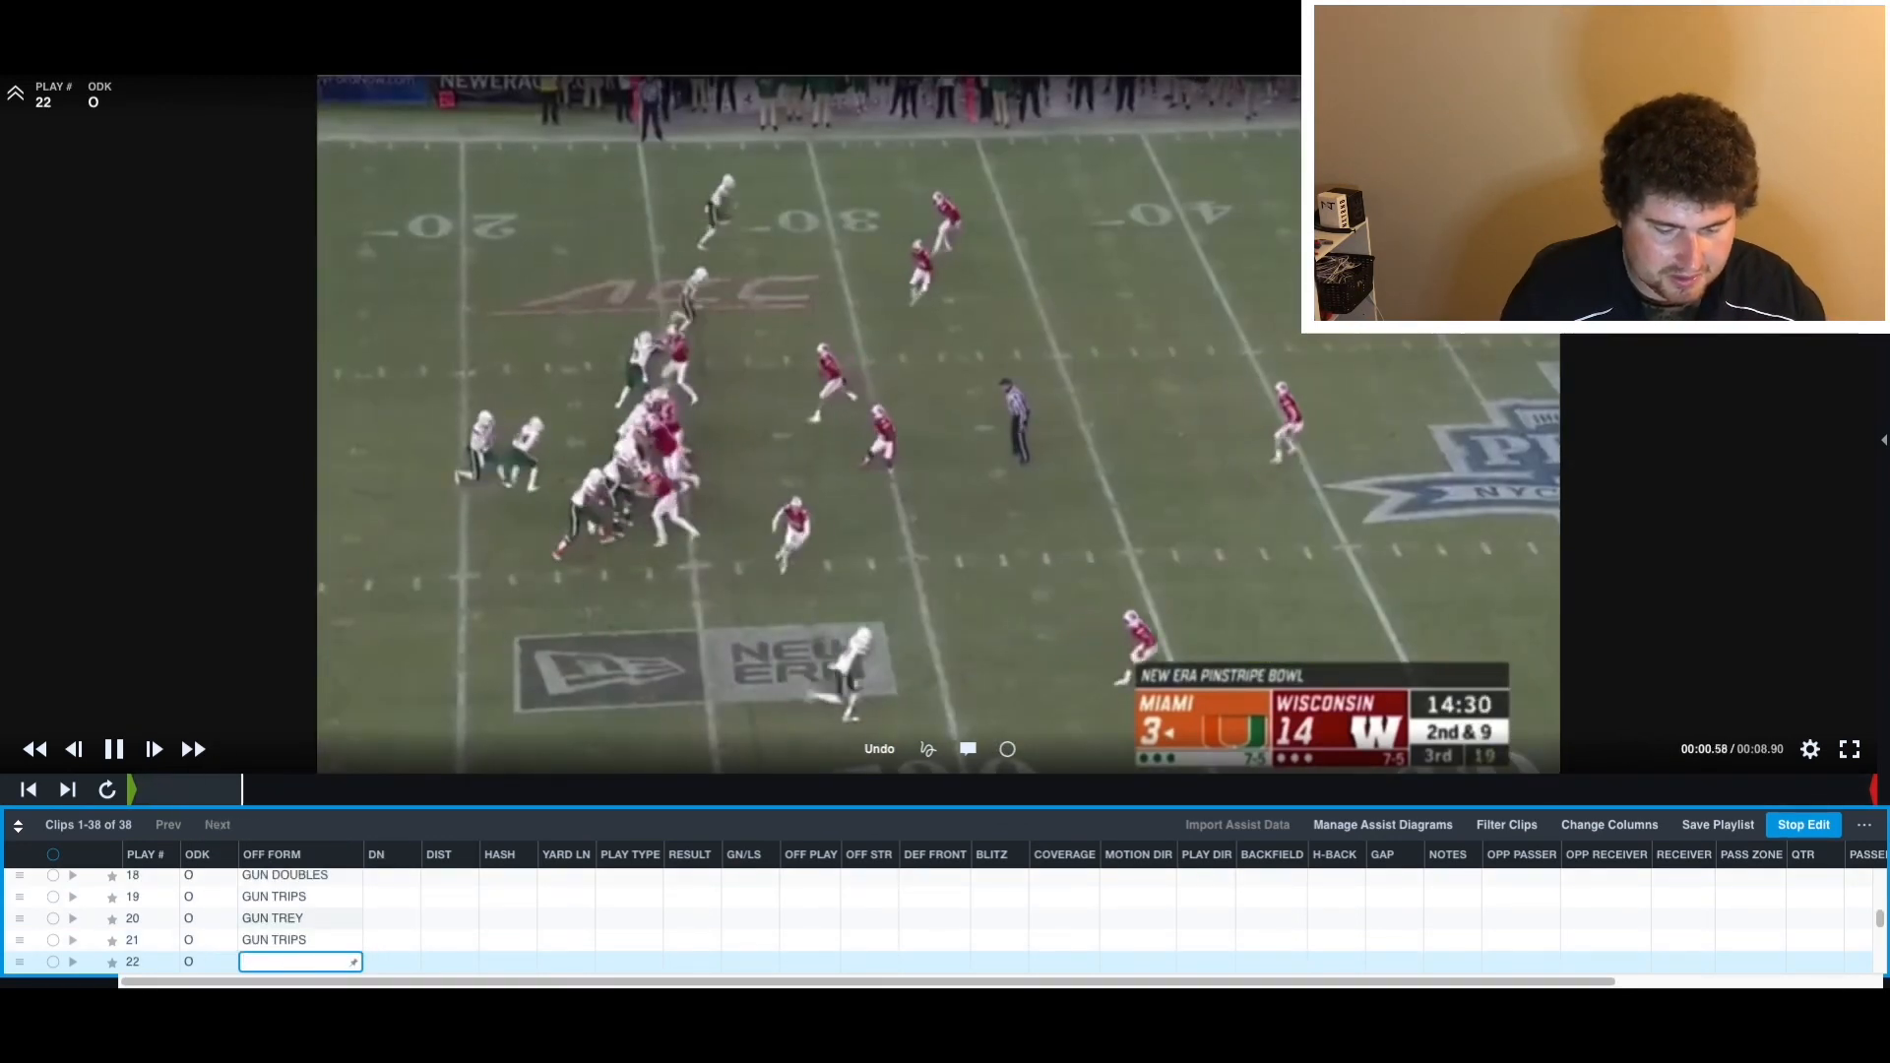
- Rewind play 22 to its start, check the alignment and set its offensive formation to GUN TREY
{"action": "left_click", "coordinate": [149, 790]}
{"action": "mouse_move", "coordinate": [149, 790]}
{"action": "left_mouse_down"}
{"action": "mouse_move", "coordinate": [120, 793]}
{"action": "mouse_move", "coordinate": [254, 802]}
{"action": "mouse_move", "coordinate": [128, 798]}
{"action": "left_mouse_up"}
{"action": "left_click", "coordinate": [295, 962]}
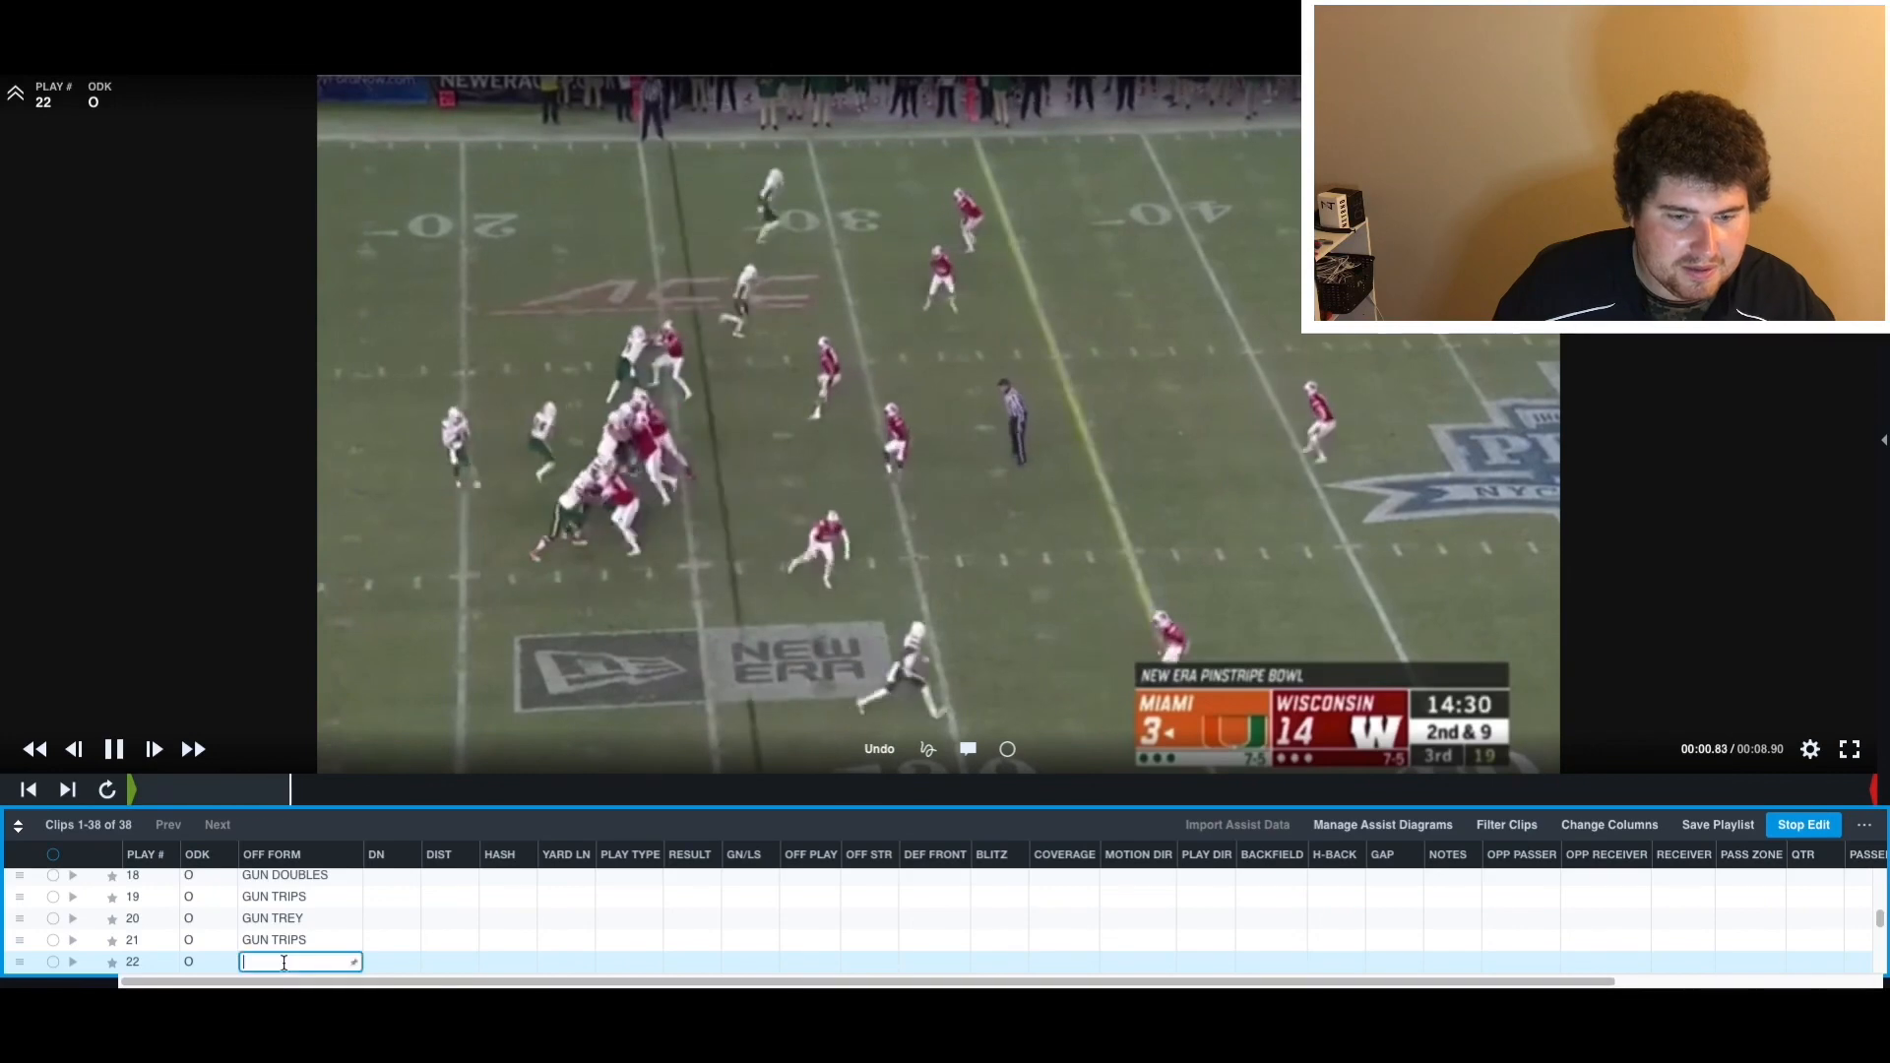
{"action": "type", "text": "GUN TREY"}
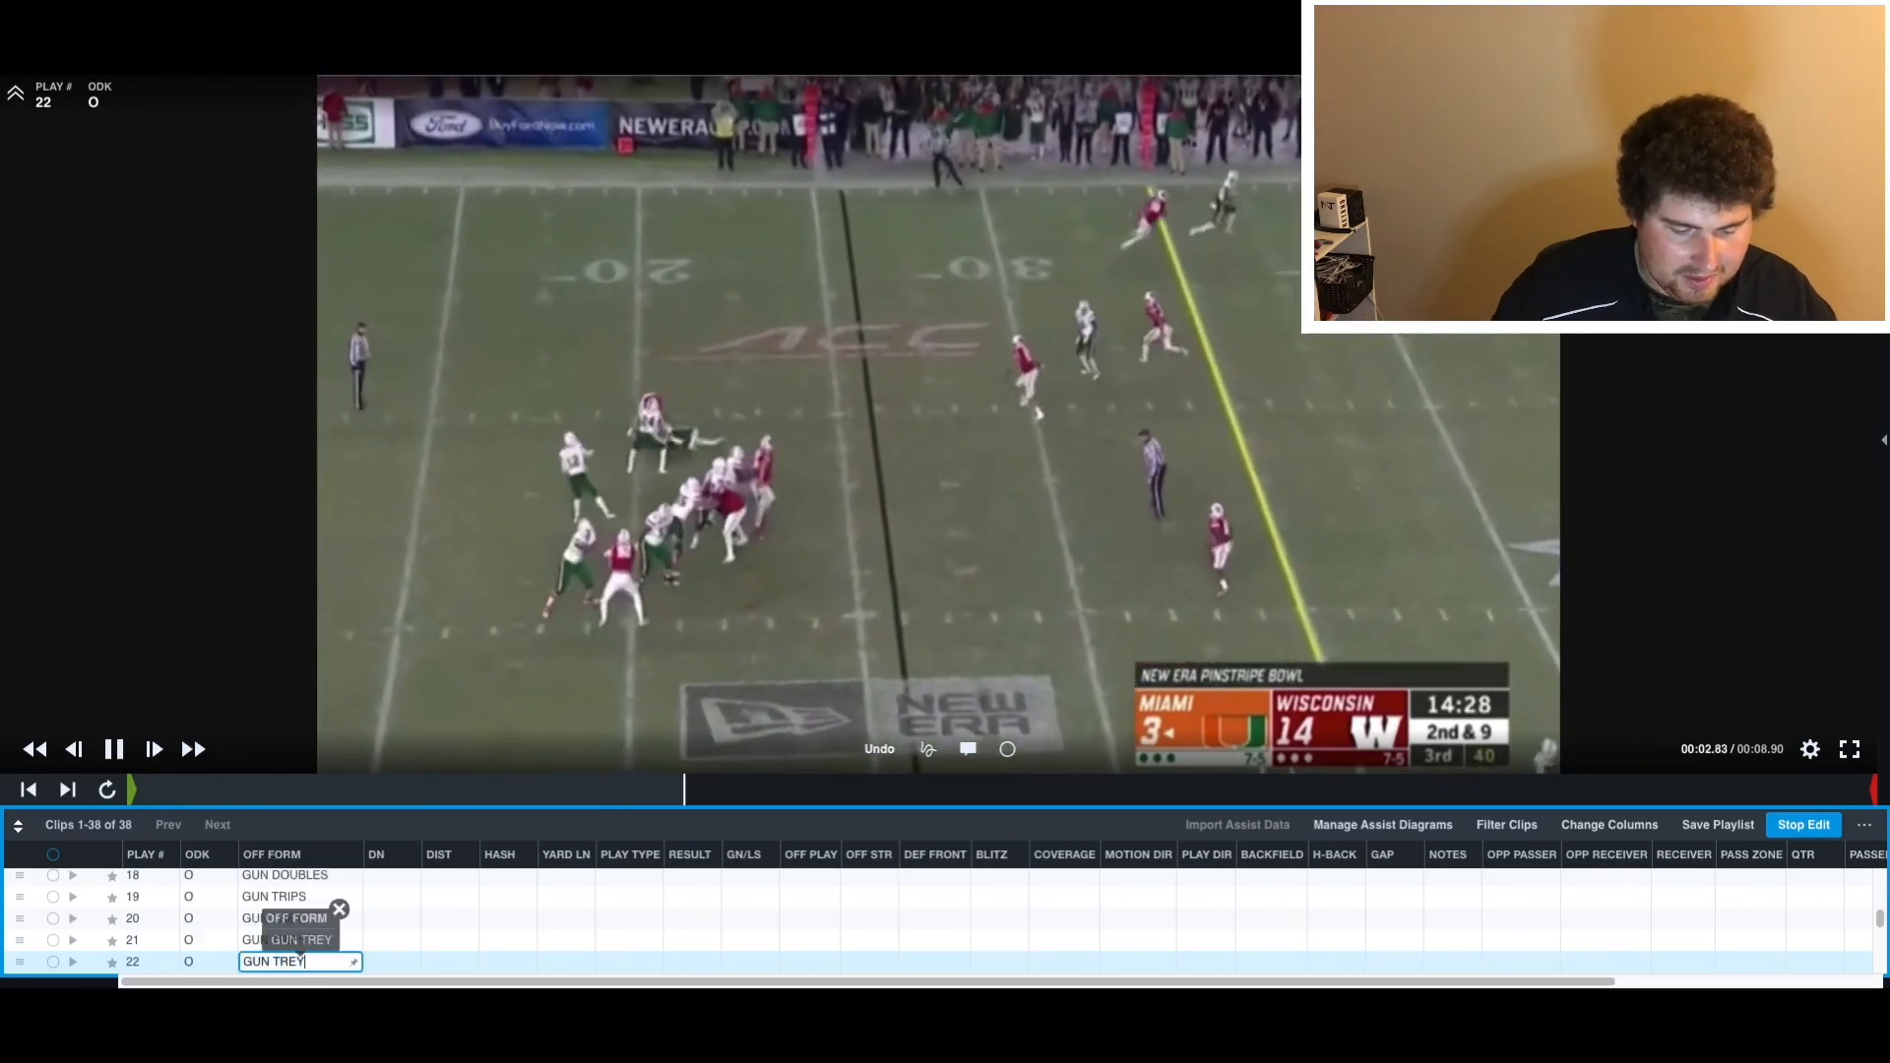
{"action": "key", "text": "Return"}
- Check play 23's pre-snap alignment and set its offensive formation to GUN DOUBLES
{"action": "left_click_drag", "start_coordinate": [246, 800], "coordinate": [384, 833]}
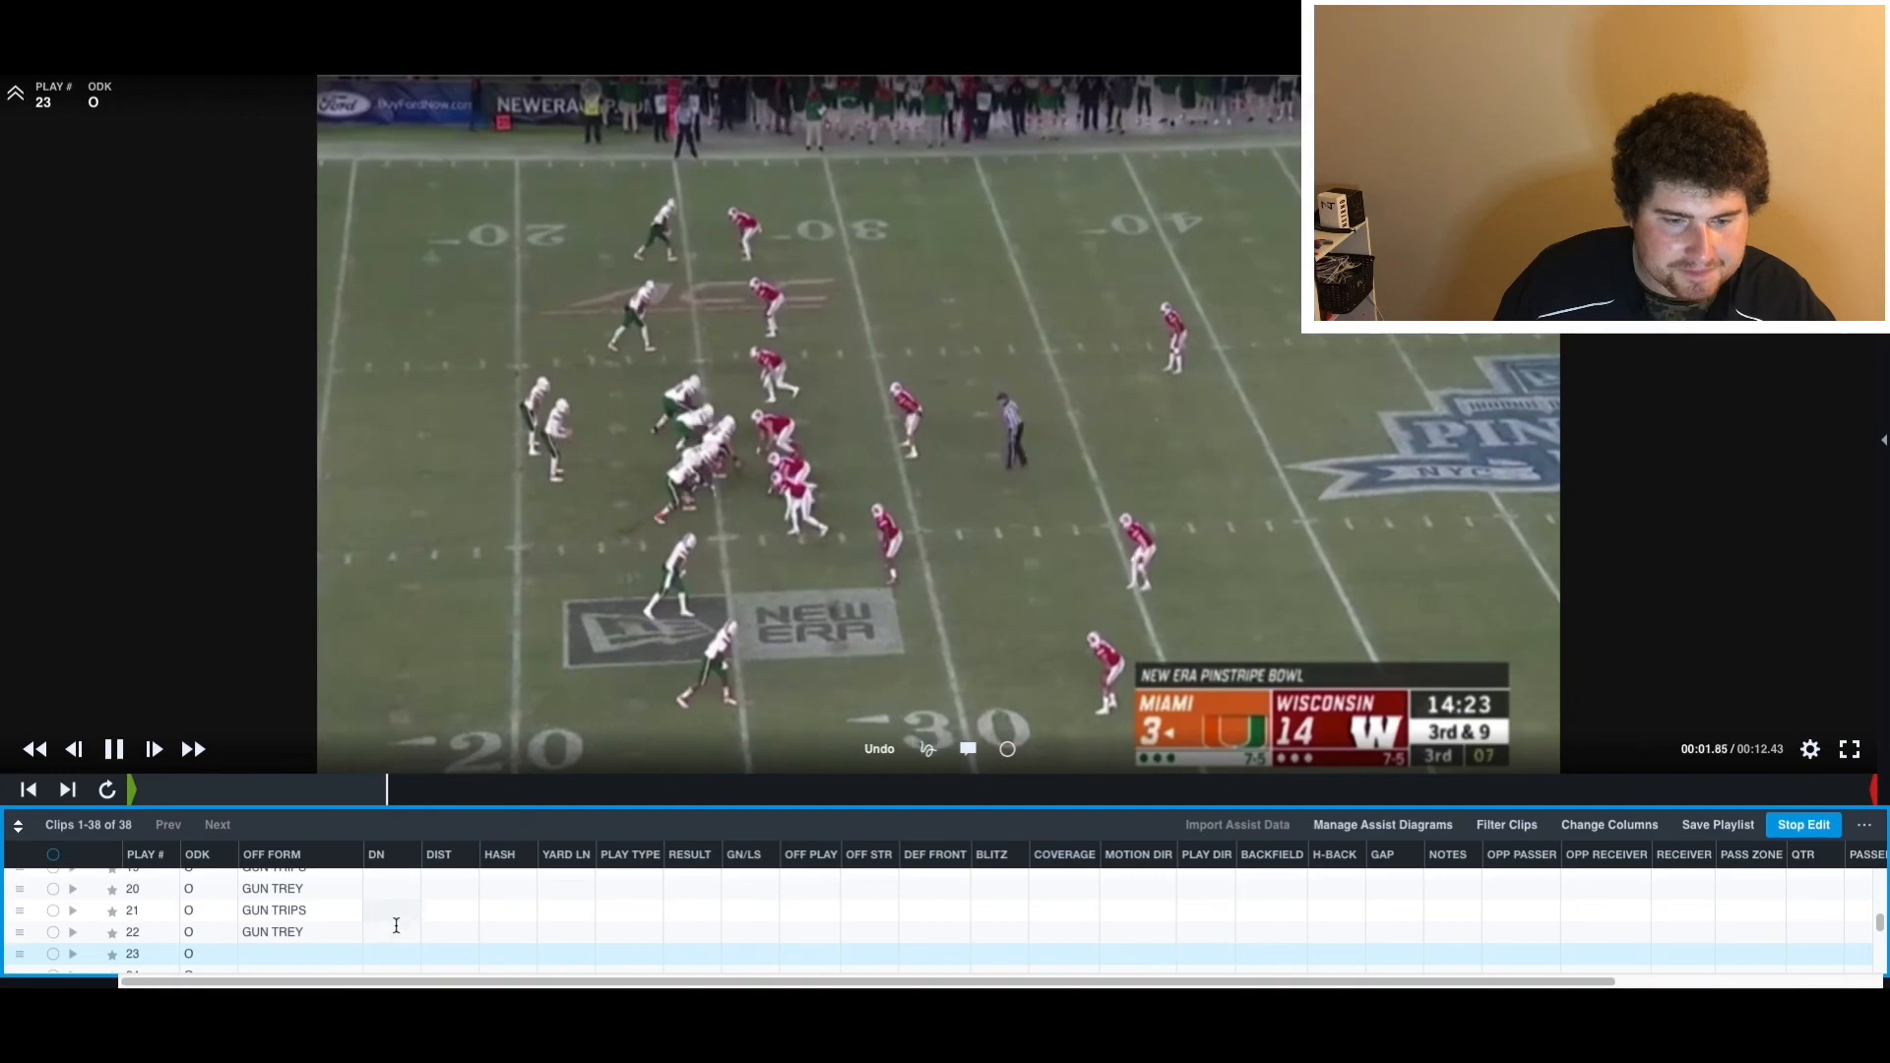
{"action": "left_click", "coordinate": [300, 954]}
{"action": "type", "text": "GUN DOUBLE SLOT"}
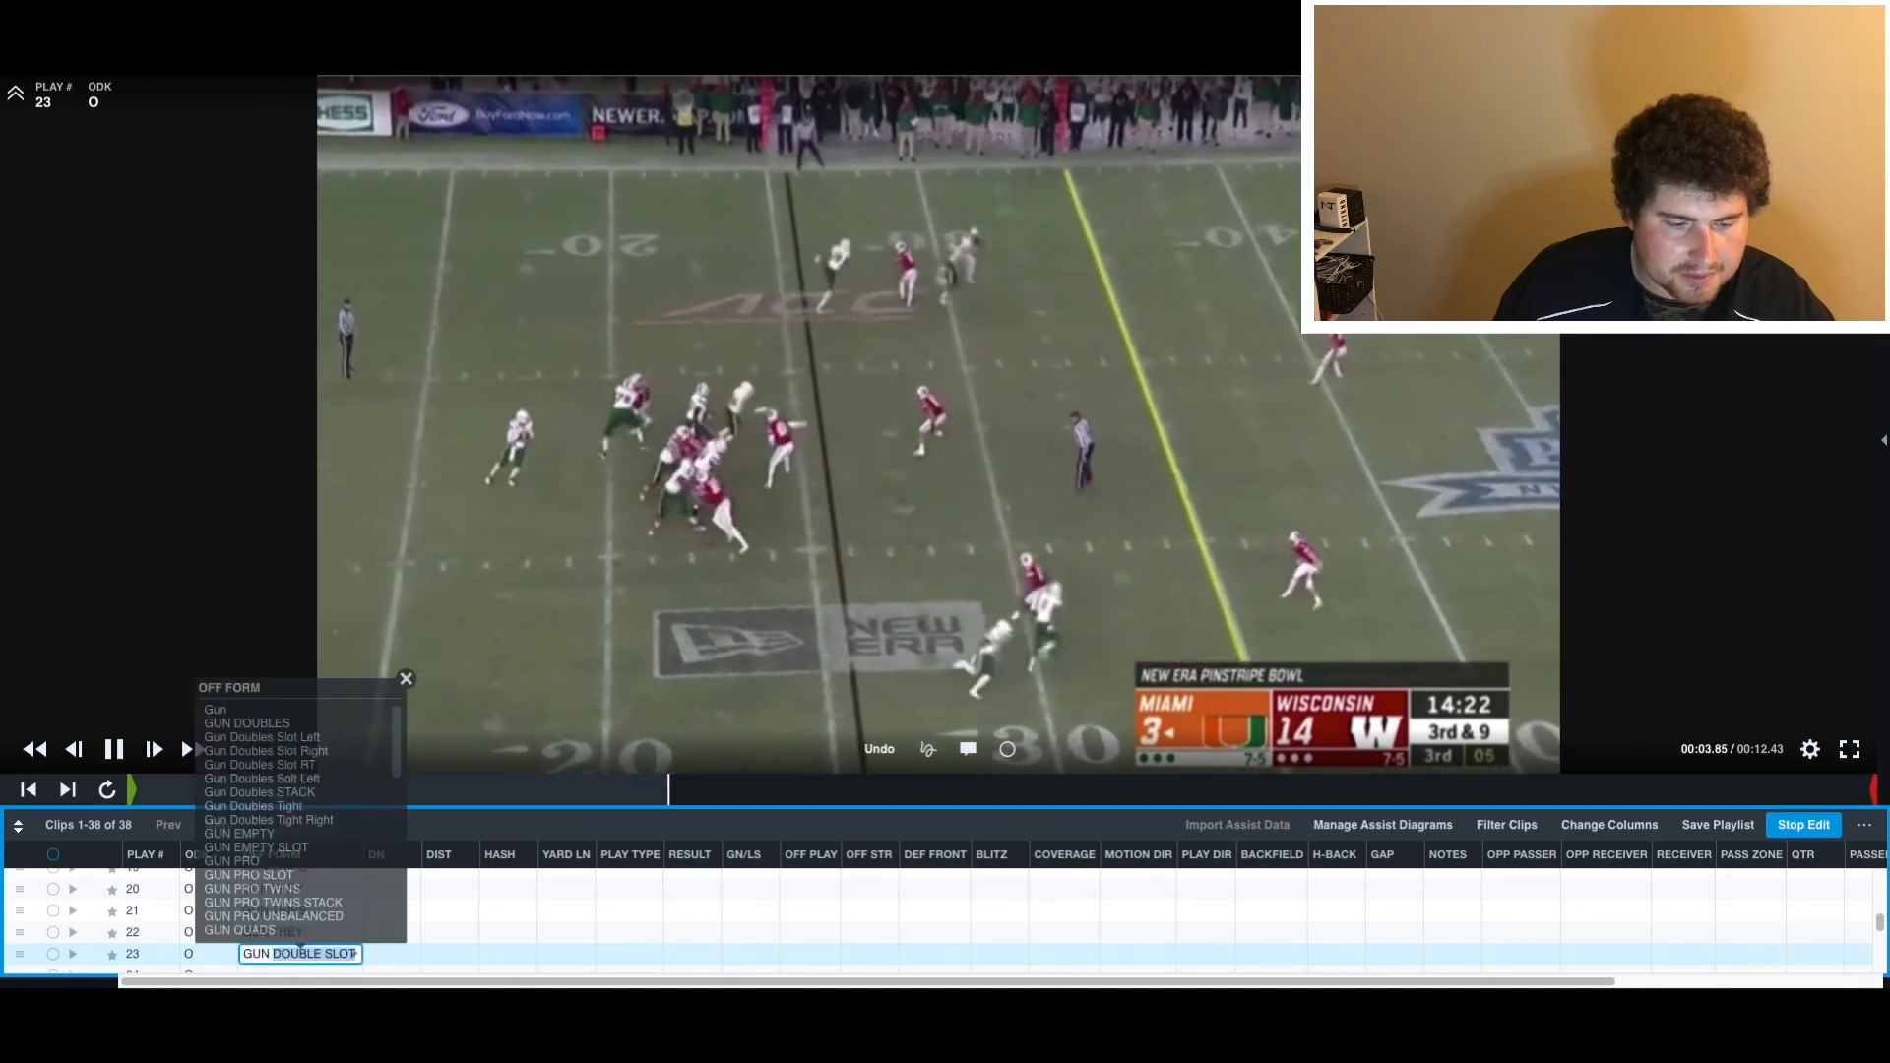
{"action": "key", "text": "BackSpace"}
{"action": "key", "text": "BackSpace"}
{"action": "key", "text": "BackSpace"}
{"action": "key", "text": "BackSpace"}
{"action": "key", "text": "BackSpace"}
{"action": "type", "text": "S"}
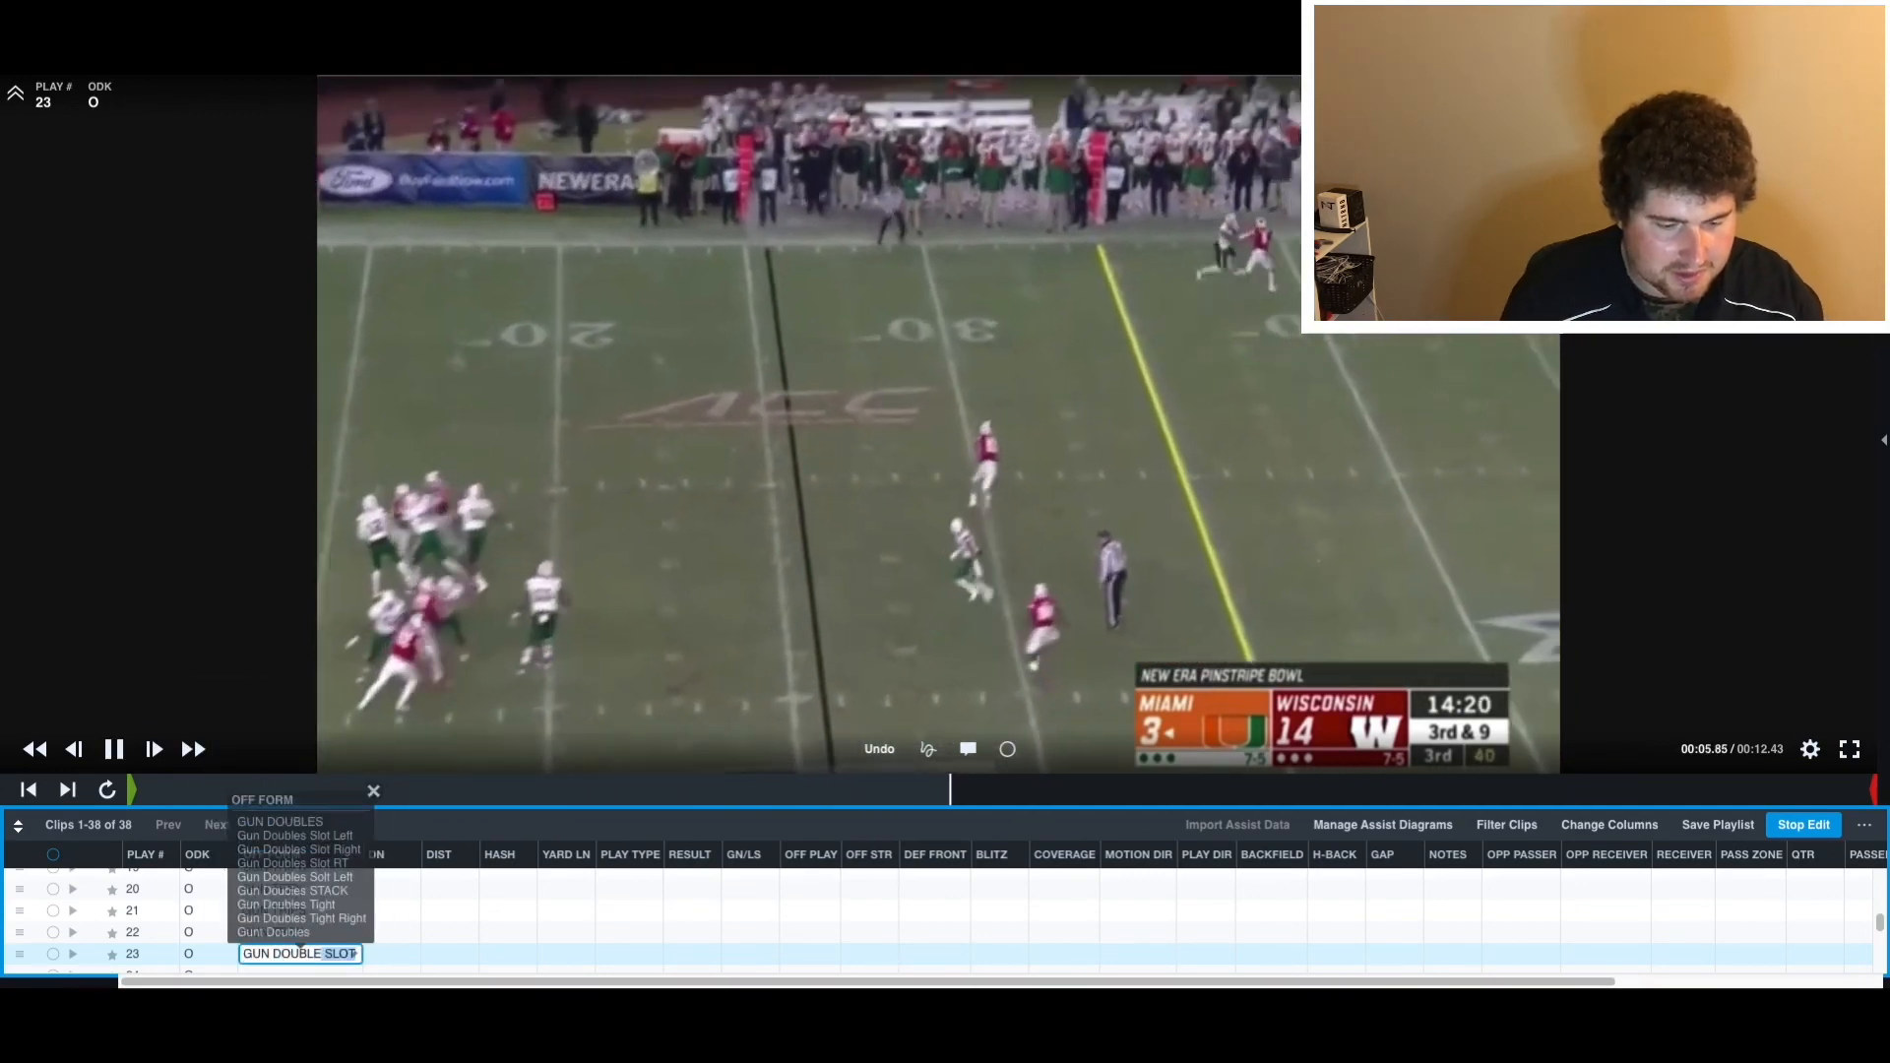
{"action": "key", "text": "Return"}
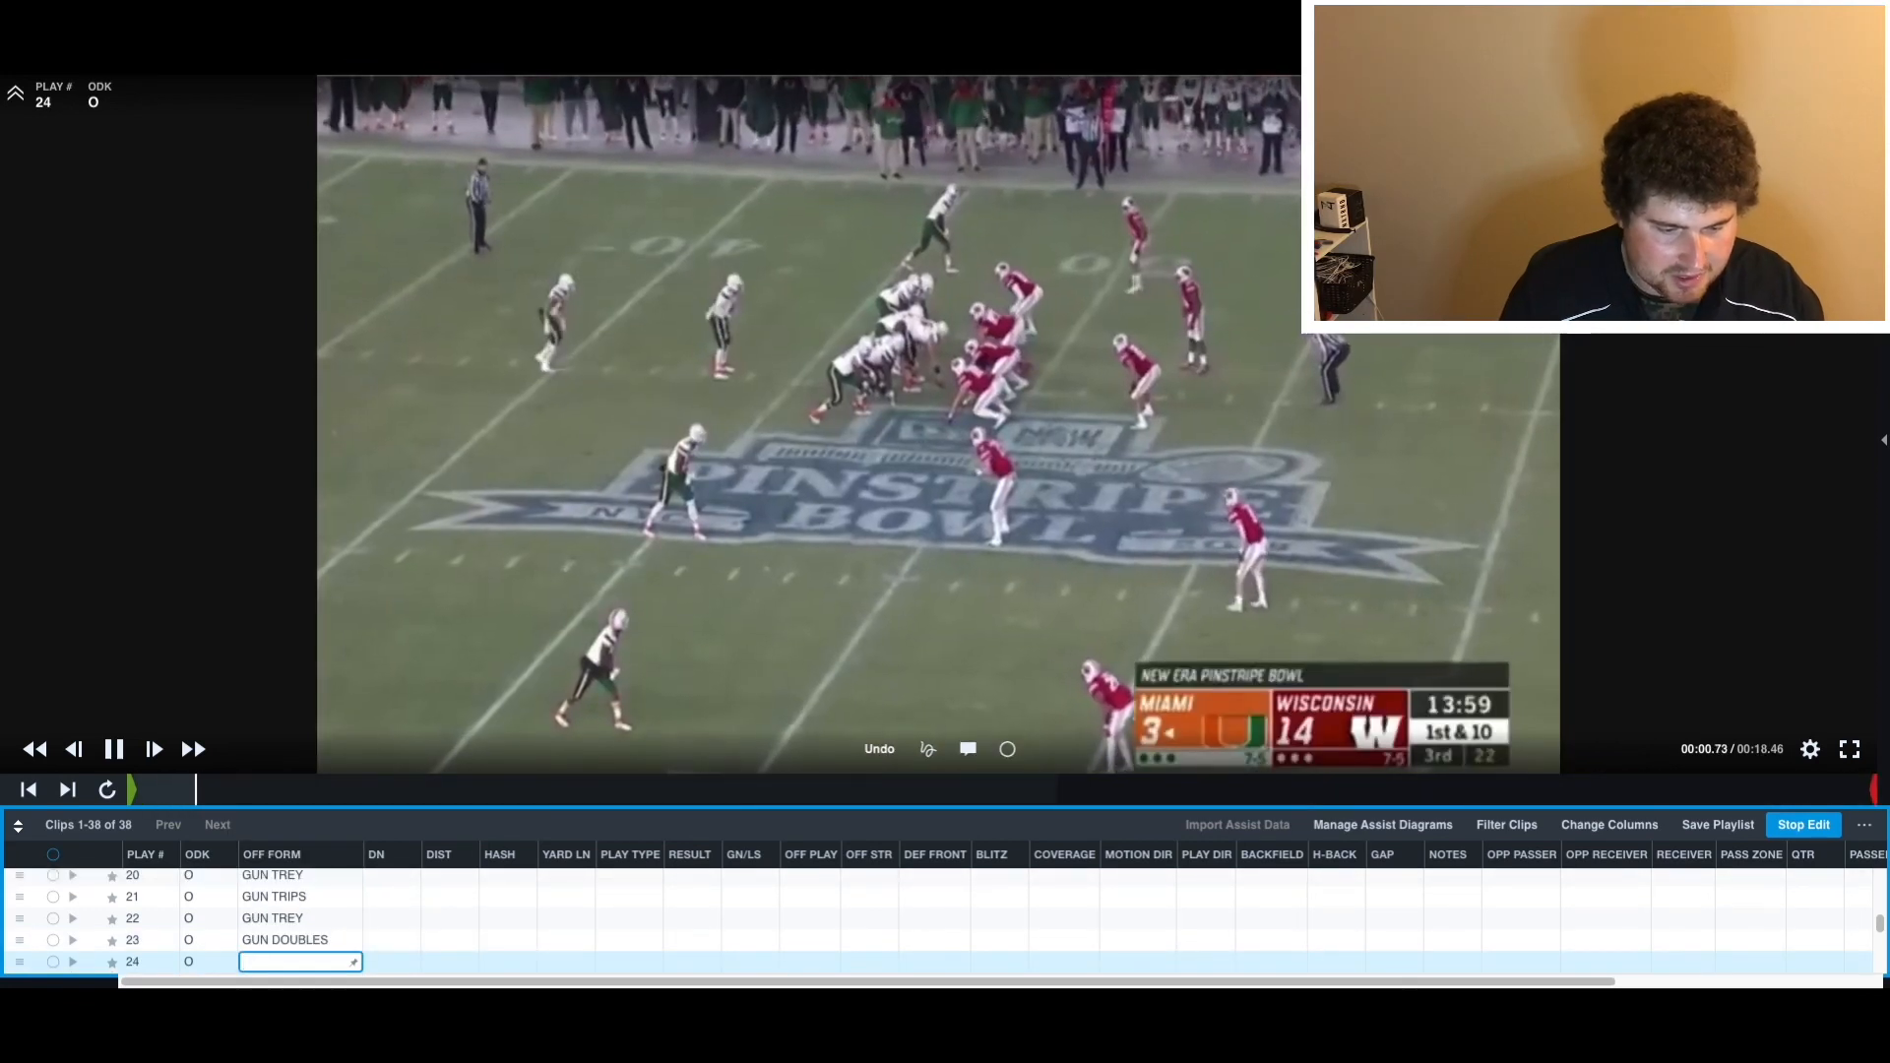
- Move through play 24's clip to see the alignment before the snap and set the offensive formation to GUN PRO TWINS
{"action": "left_click_drag", "start_coordinate": [339, 797], "coordinate": [472, 798]}
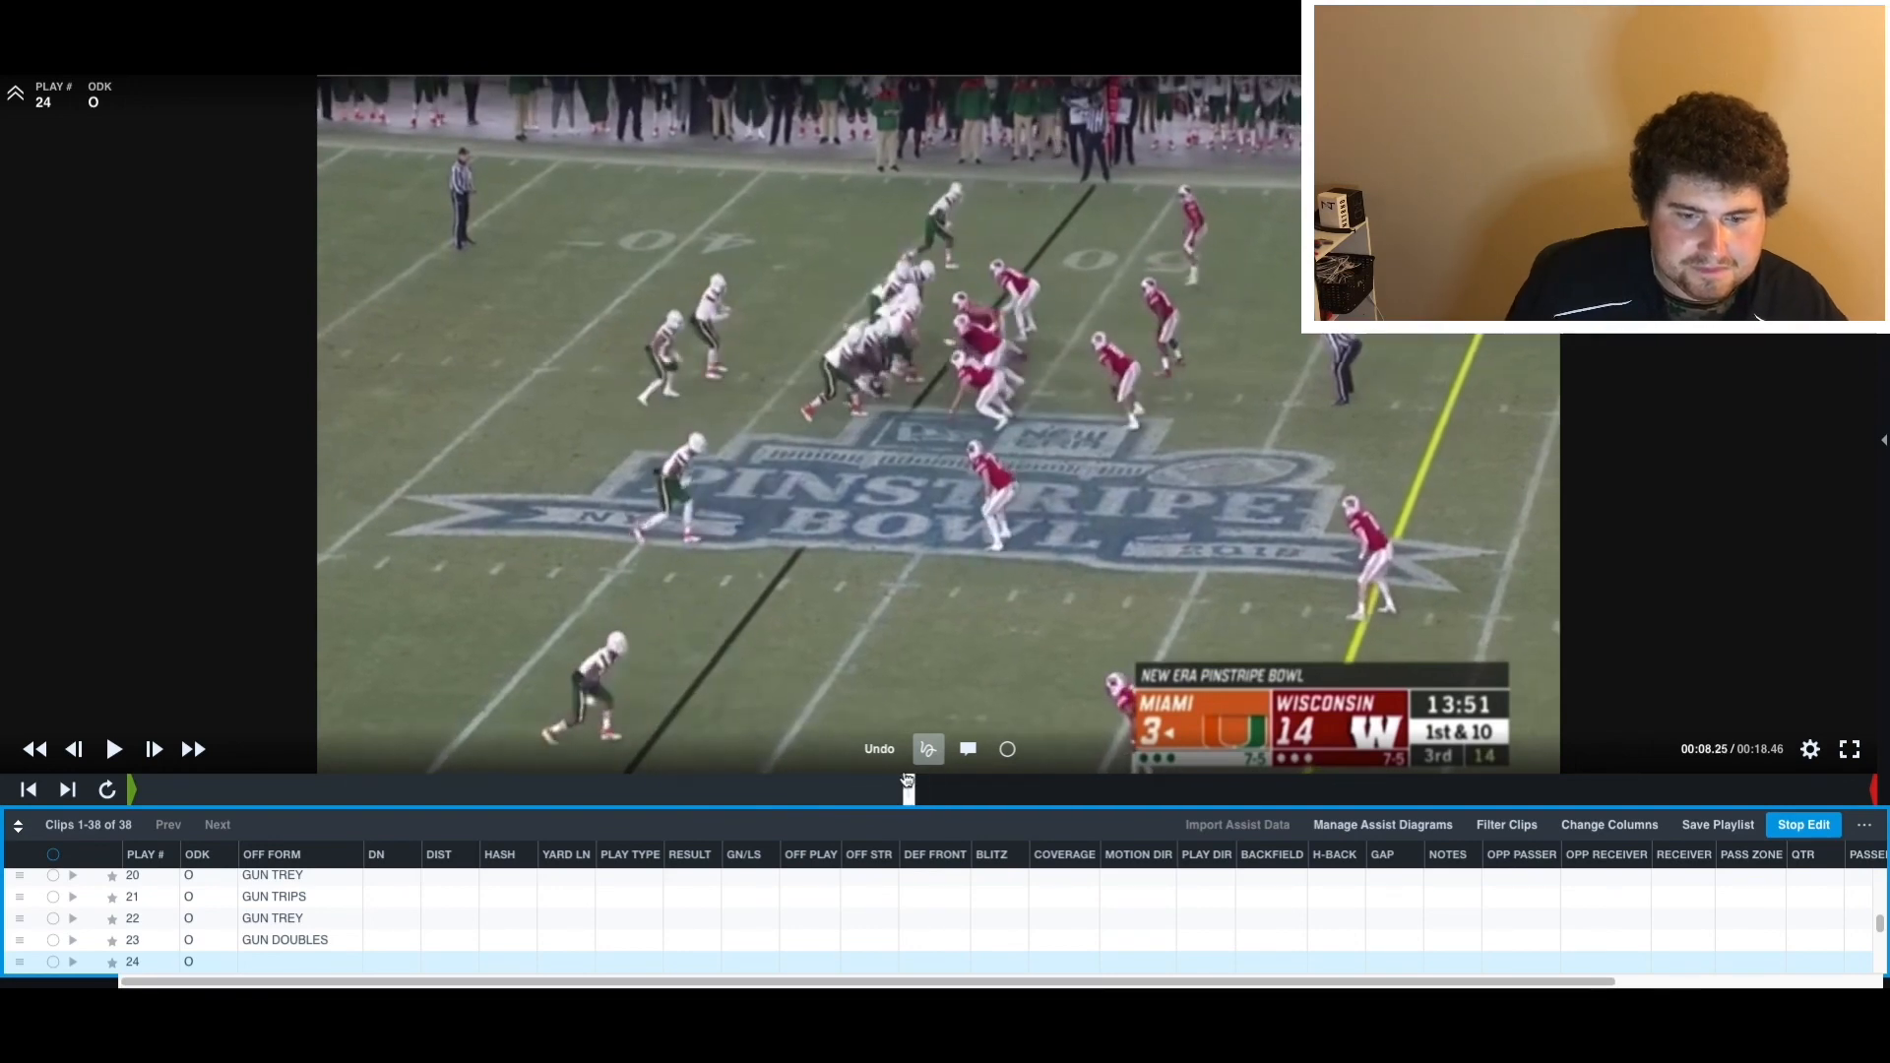
{"action": "key", "text": "space"}
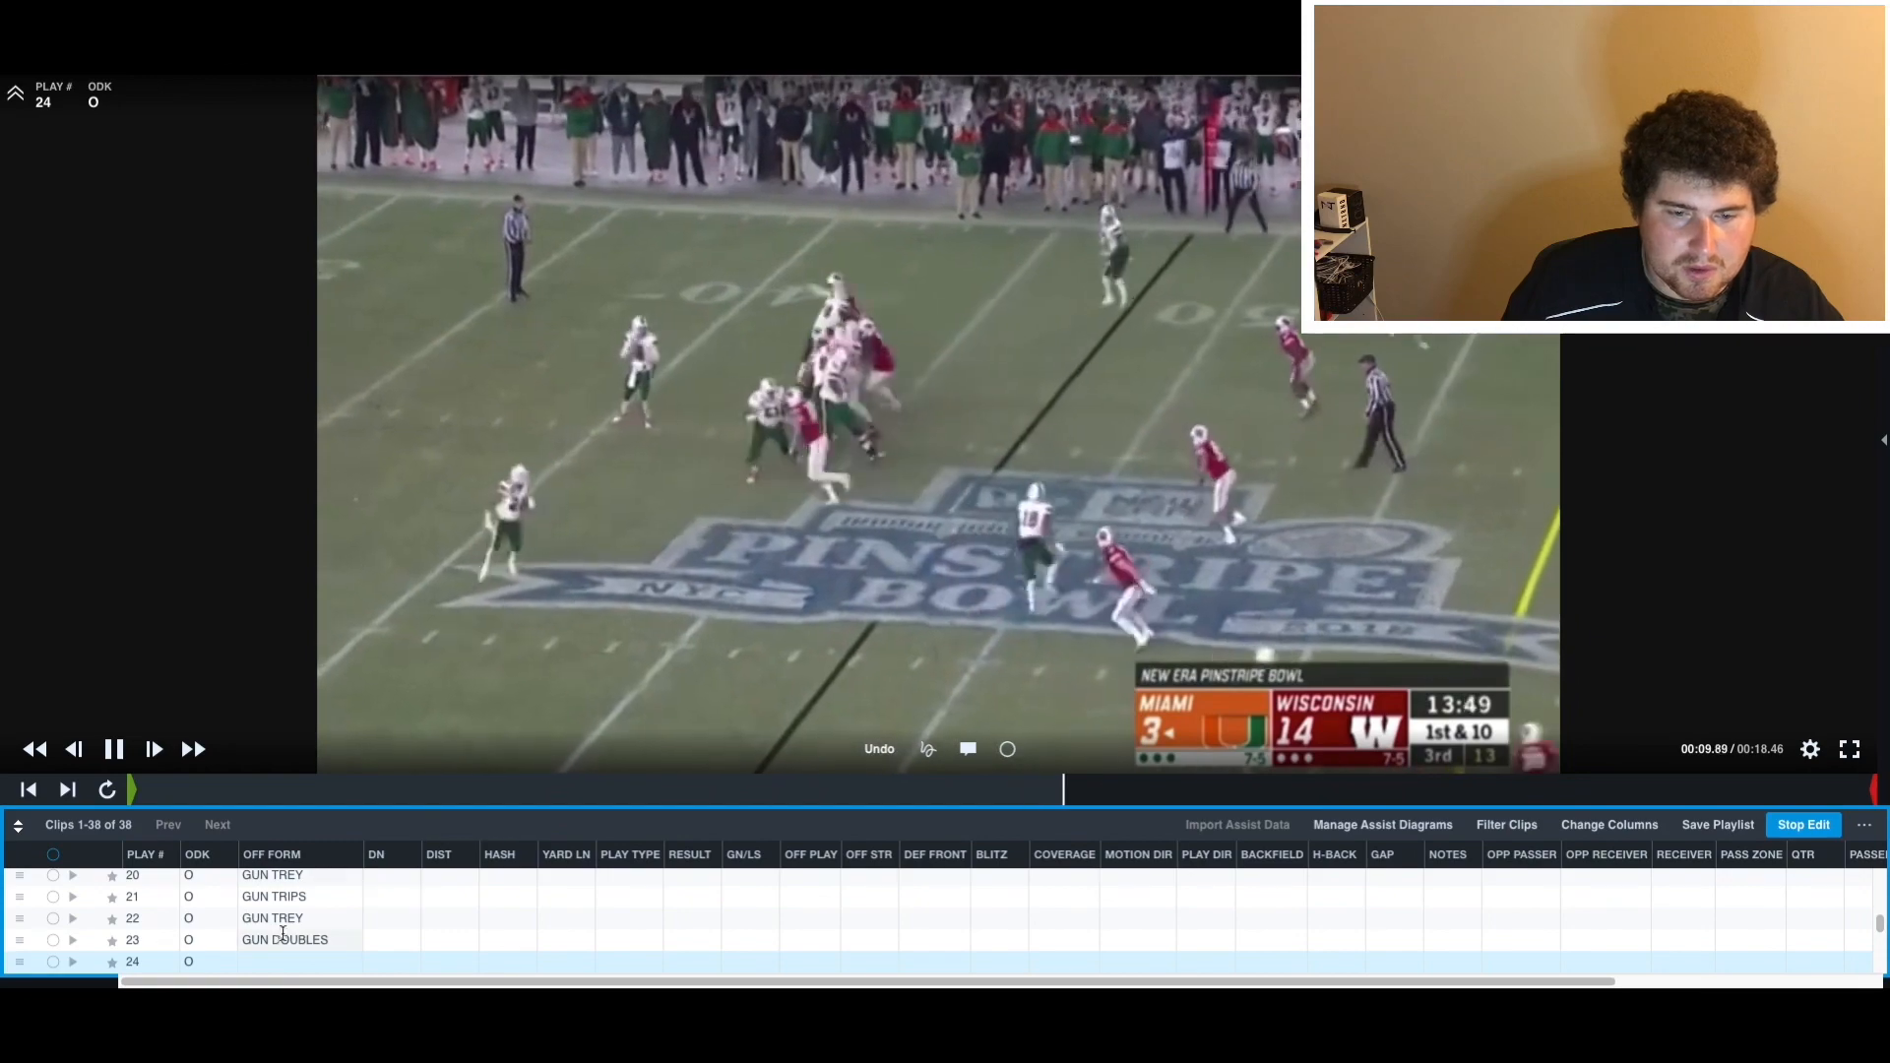
{"action": "left_click", "coordinate": [282, 961]}
{"action": "type", "text": "GUN "}
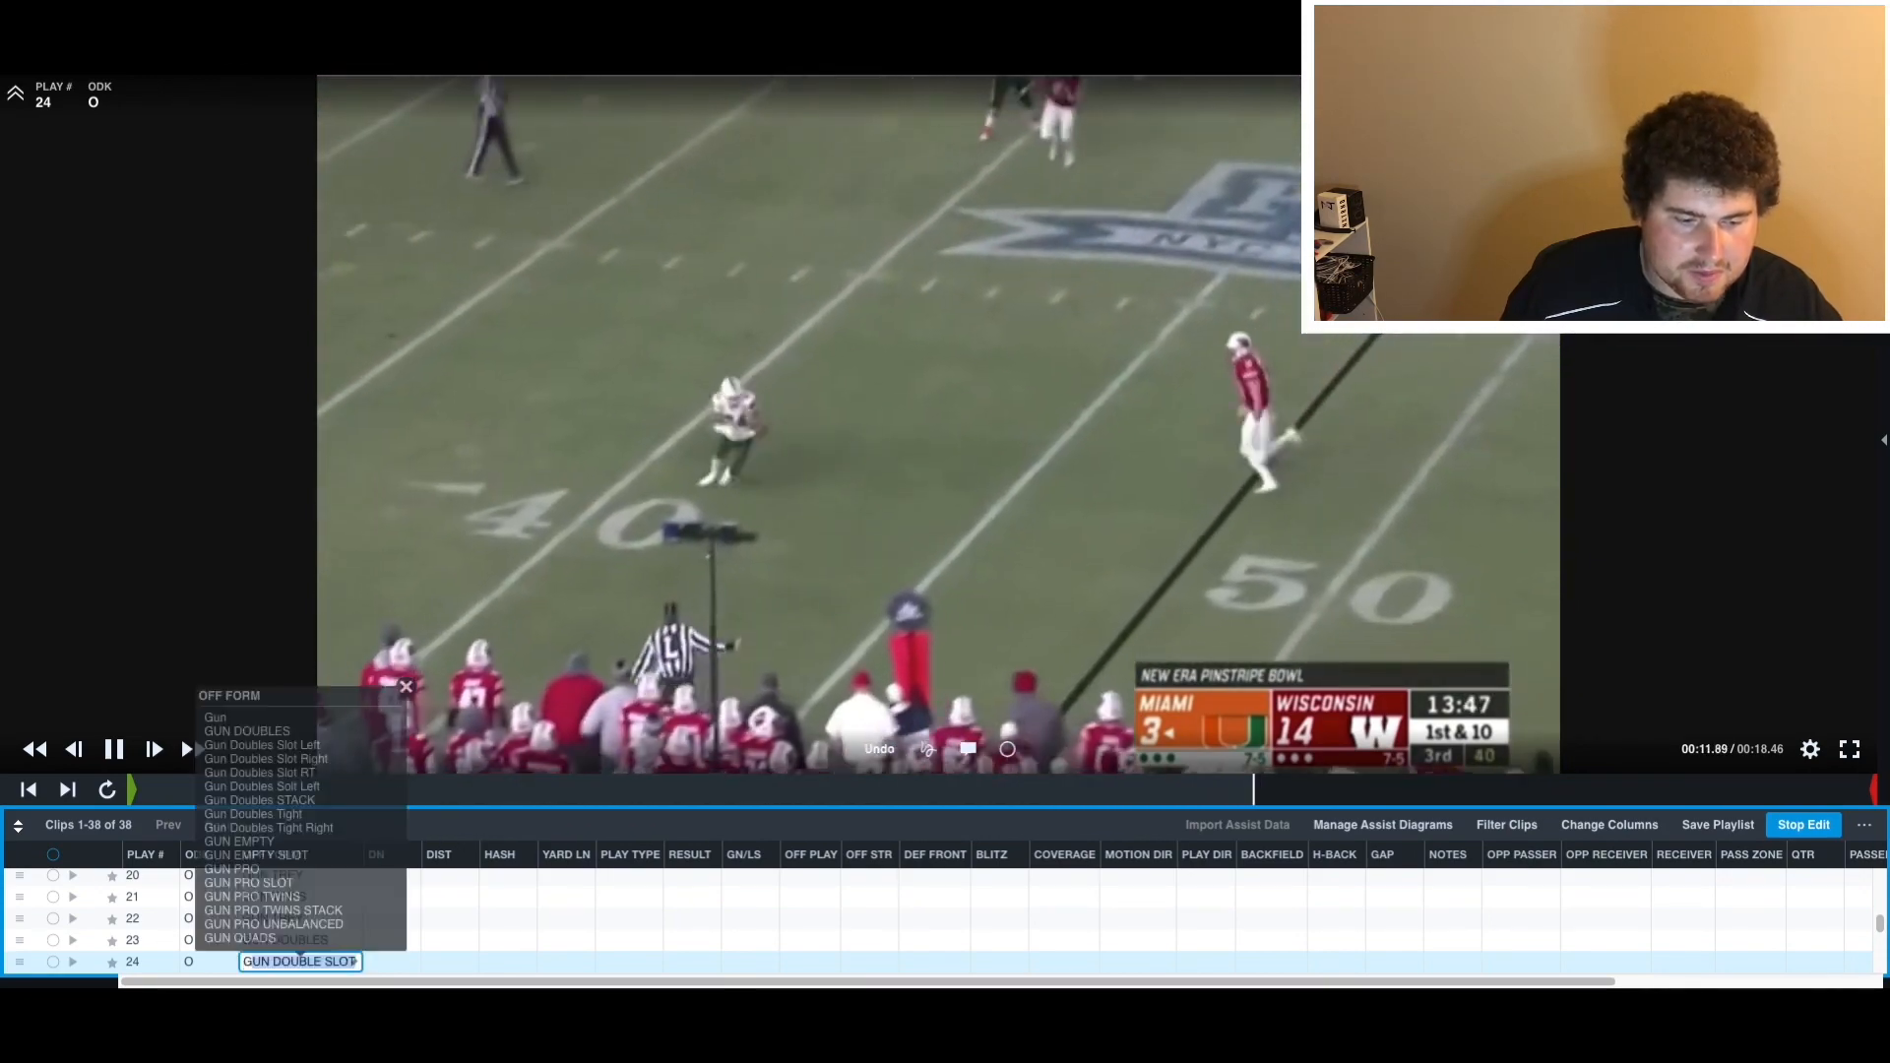
{"action": "type", "text": "PRO "}
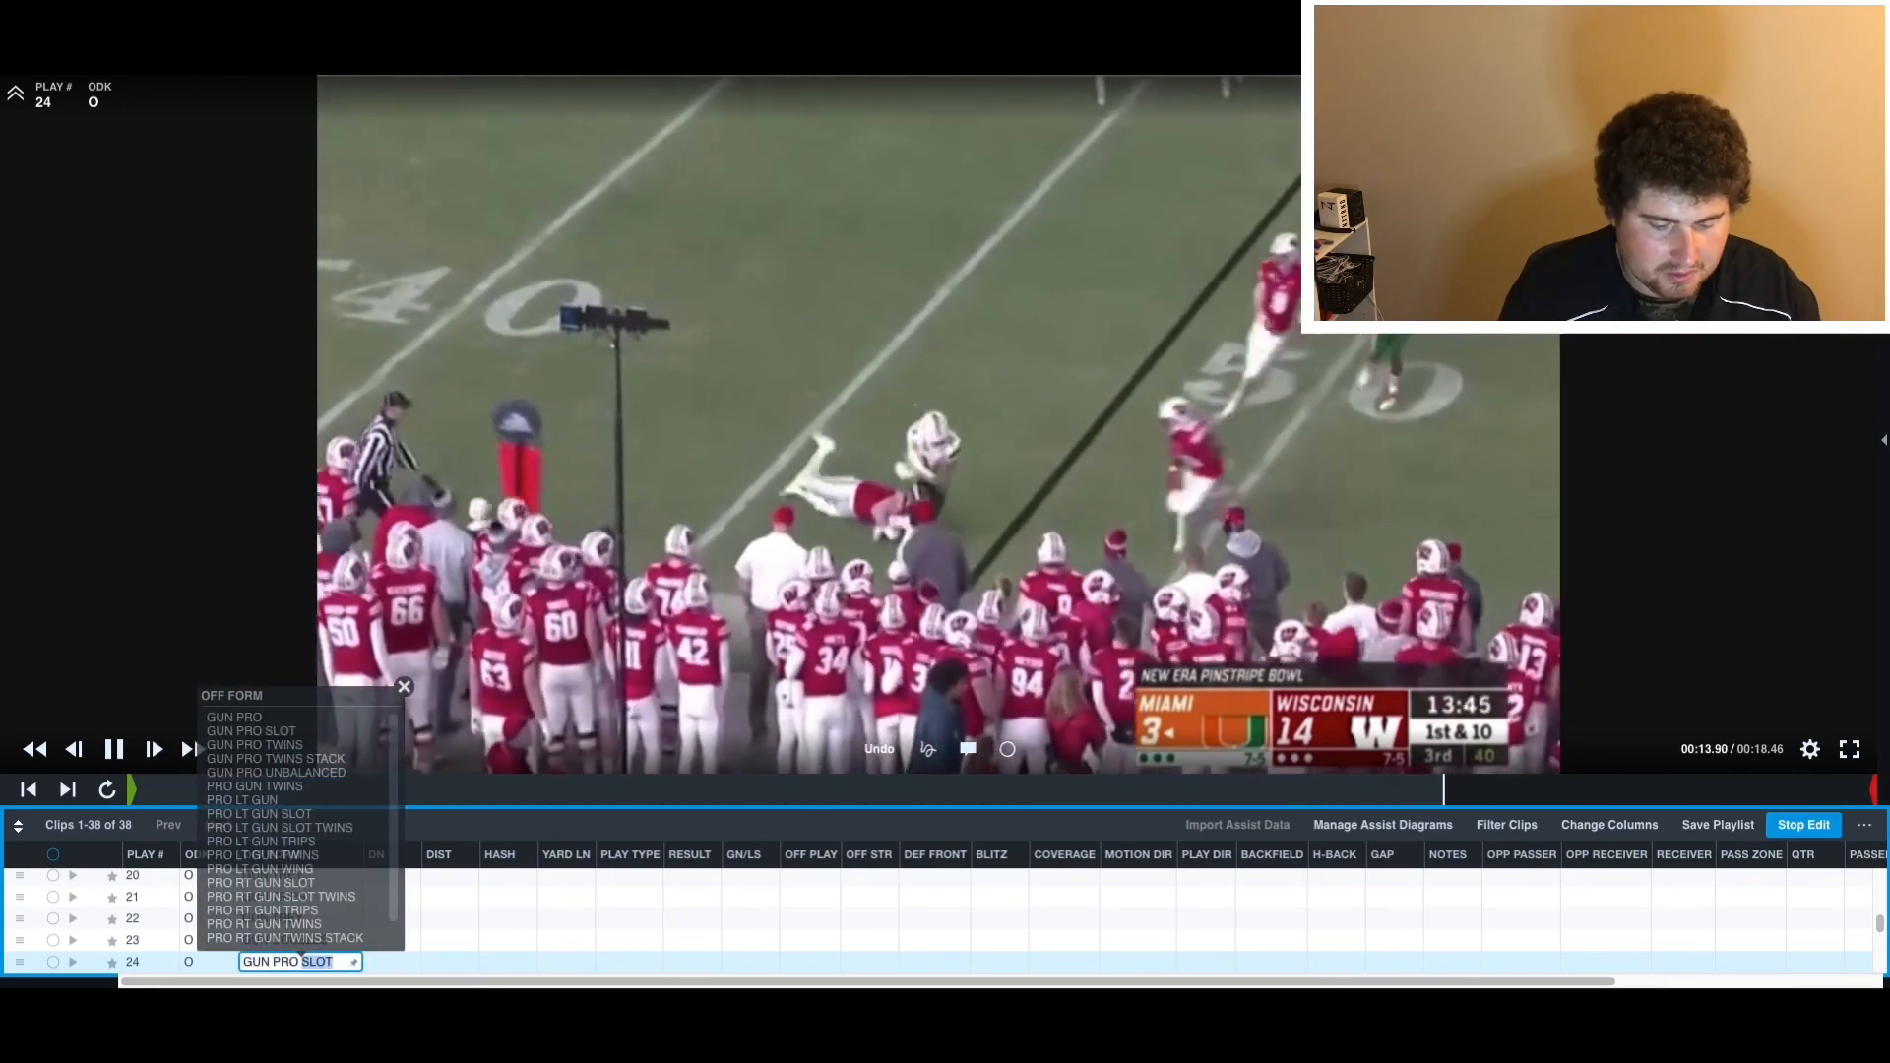
{"action": "type", "text": "TWINS"}
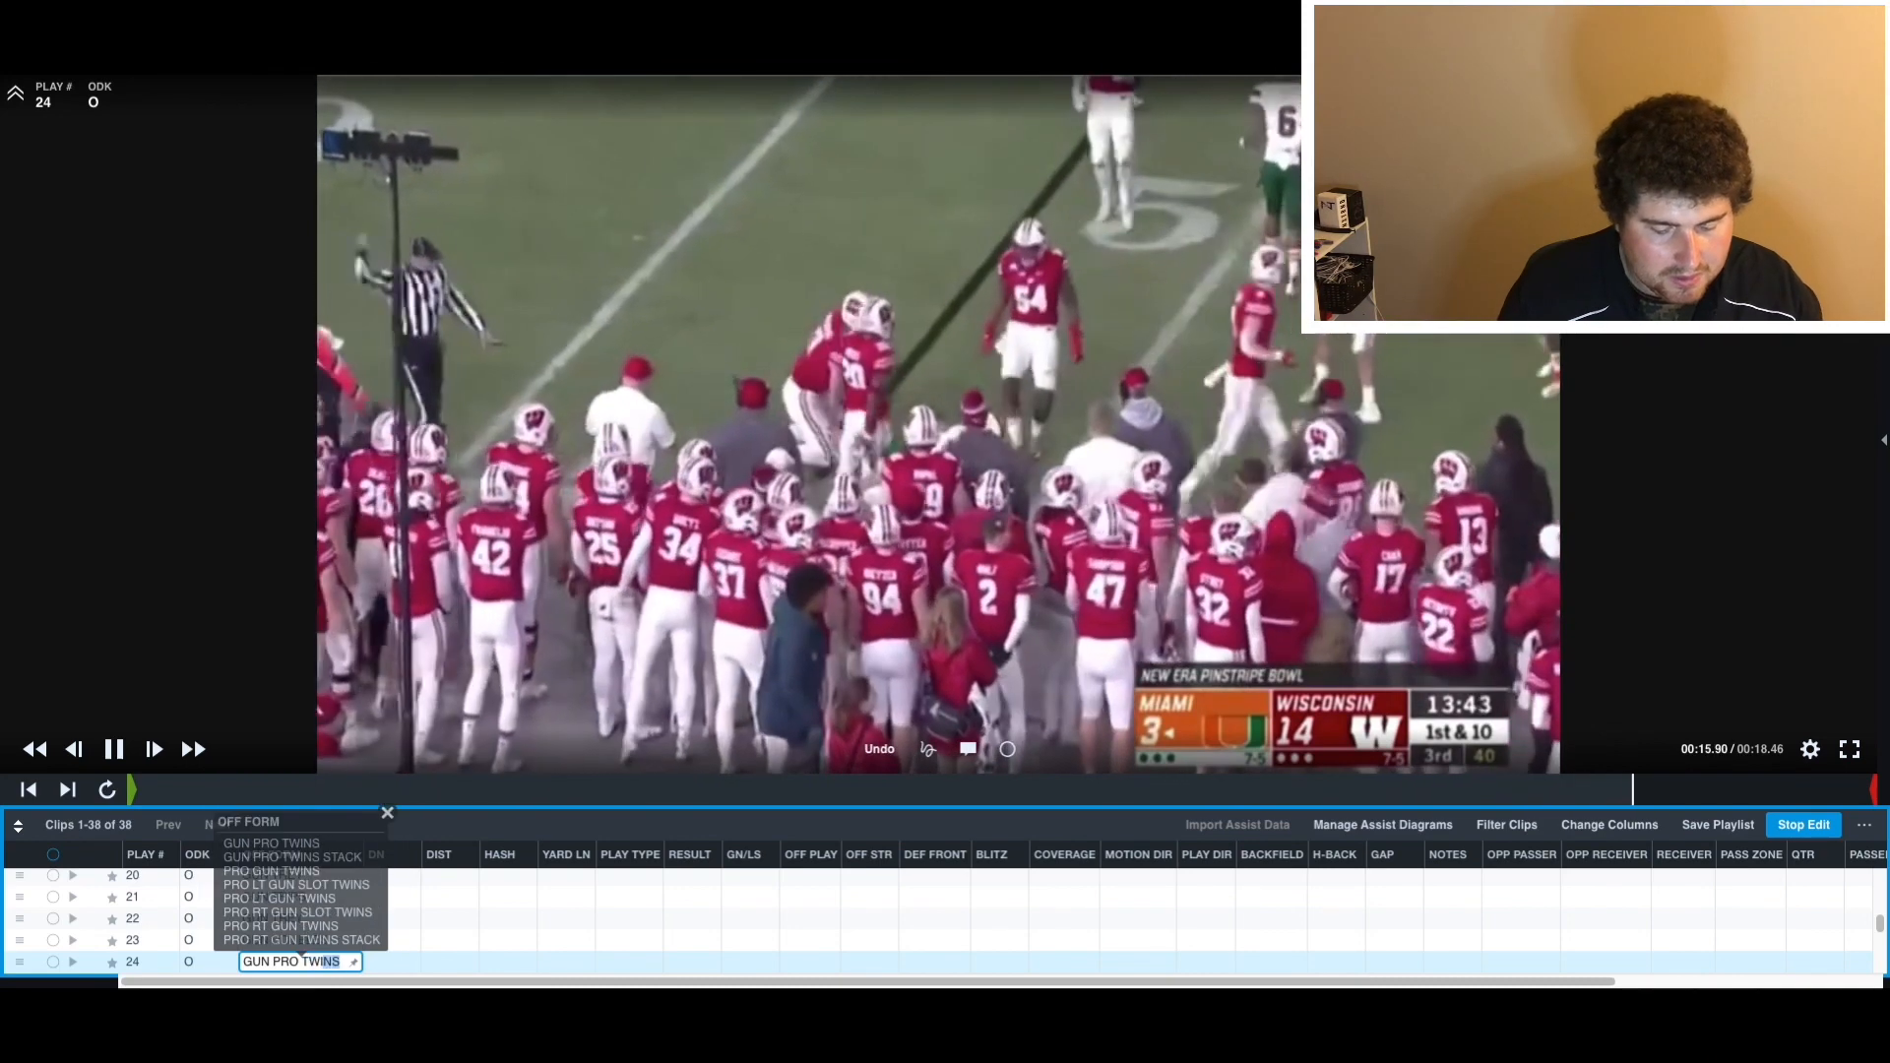
{"action": "key", "text": "Return"}
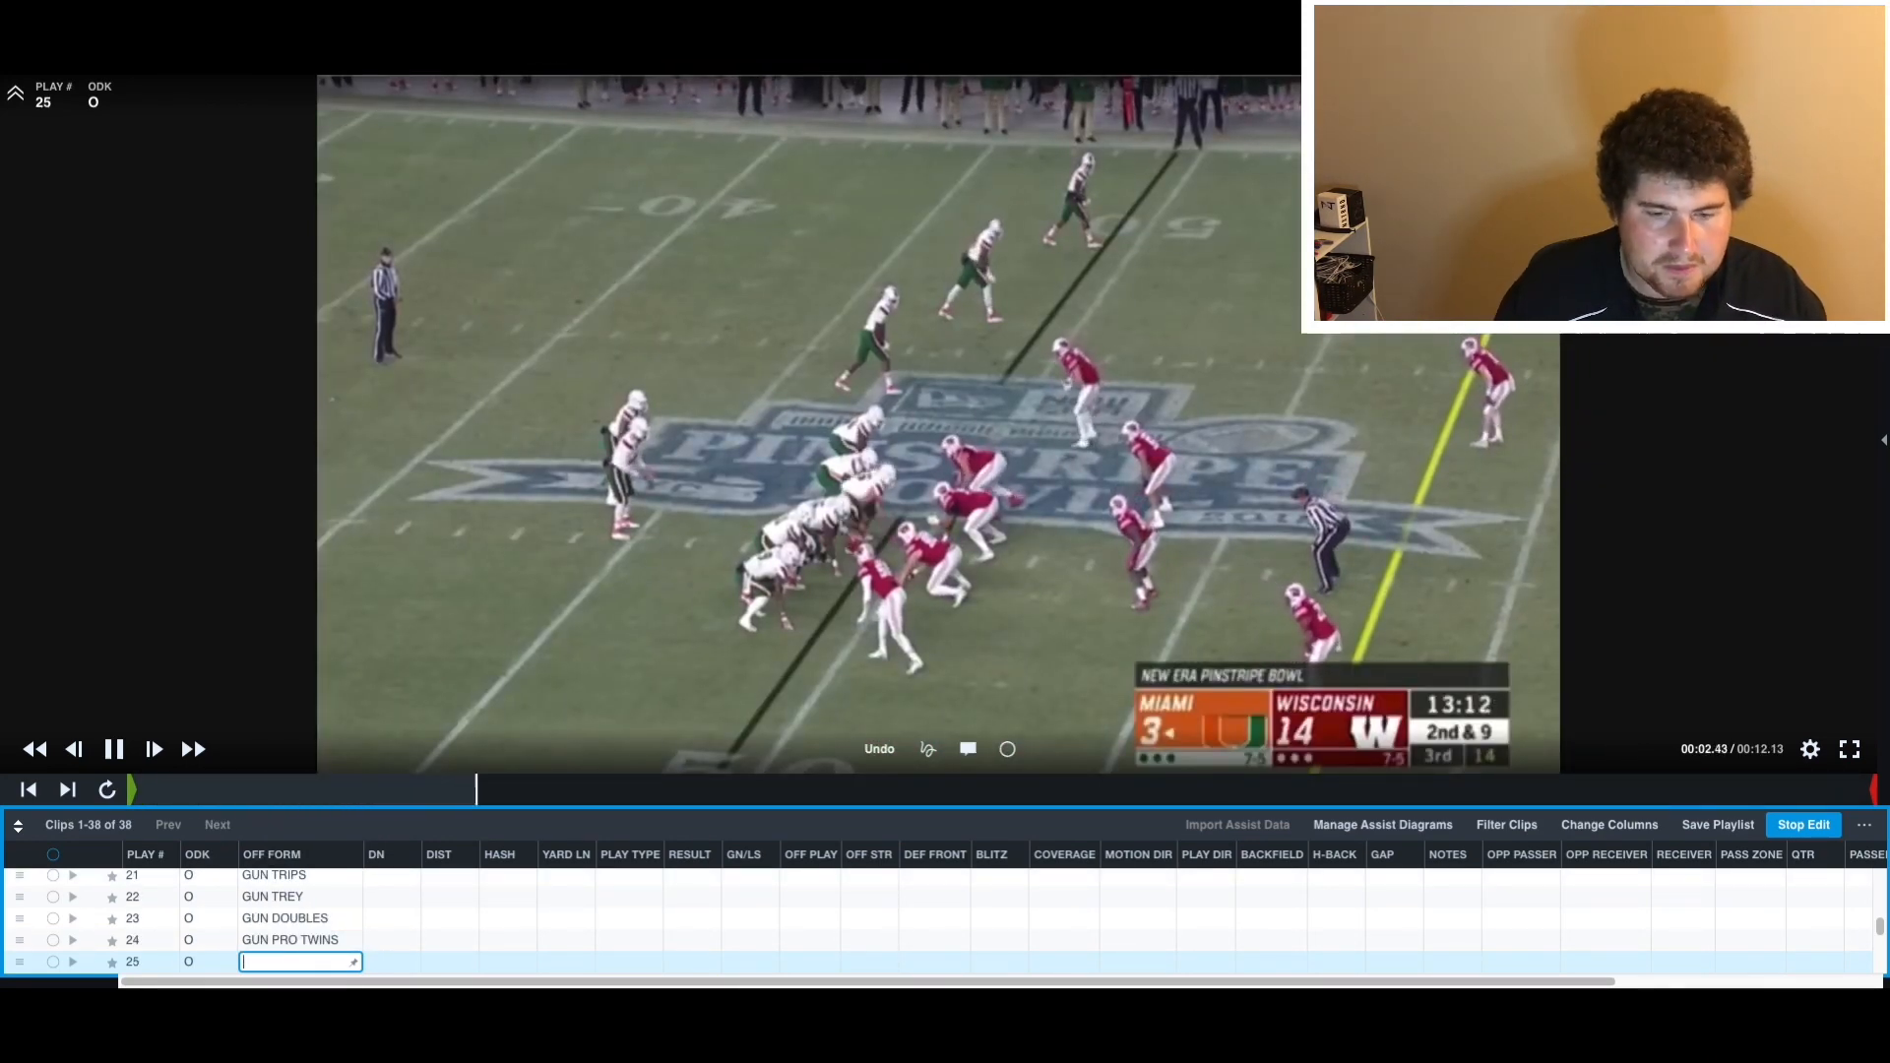
- Set play 25's offensive formation to GUN TRIPS CLOSED
{"action": "type", "text": "GUN TR"}
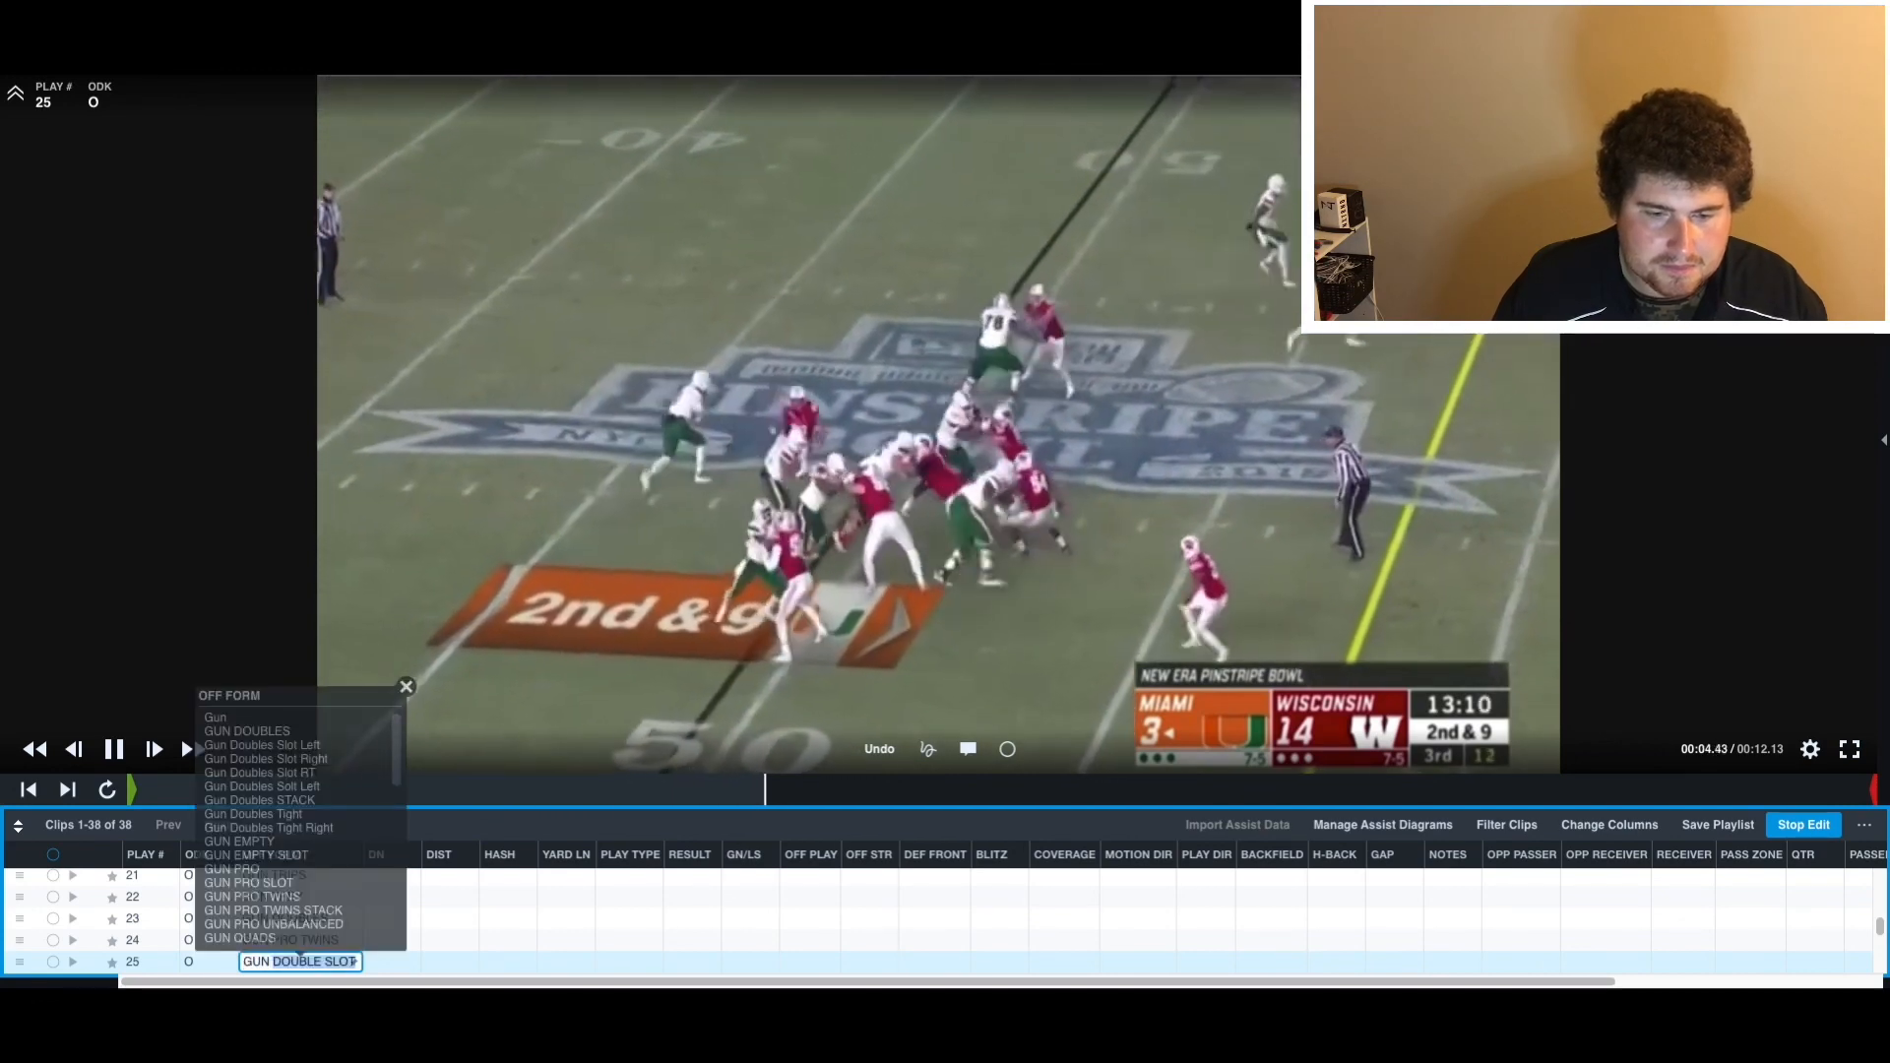
{"action": "type", "text": "EY"}
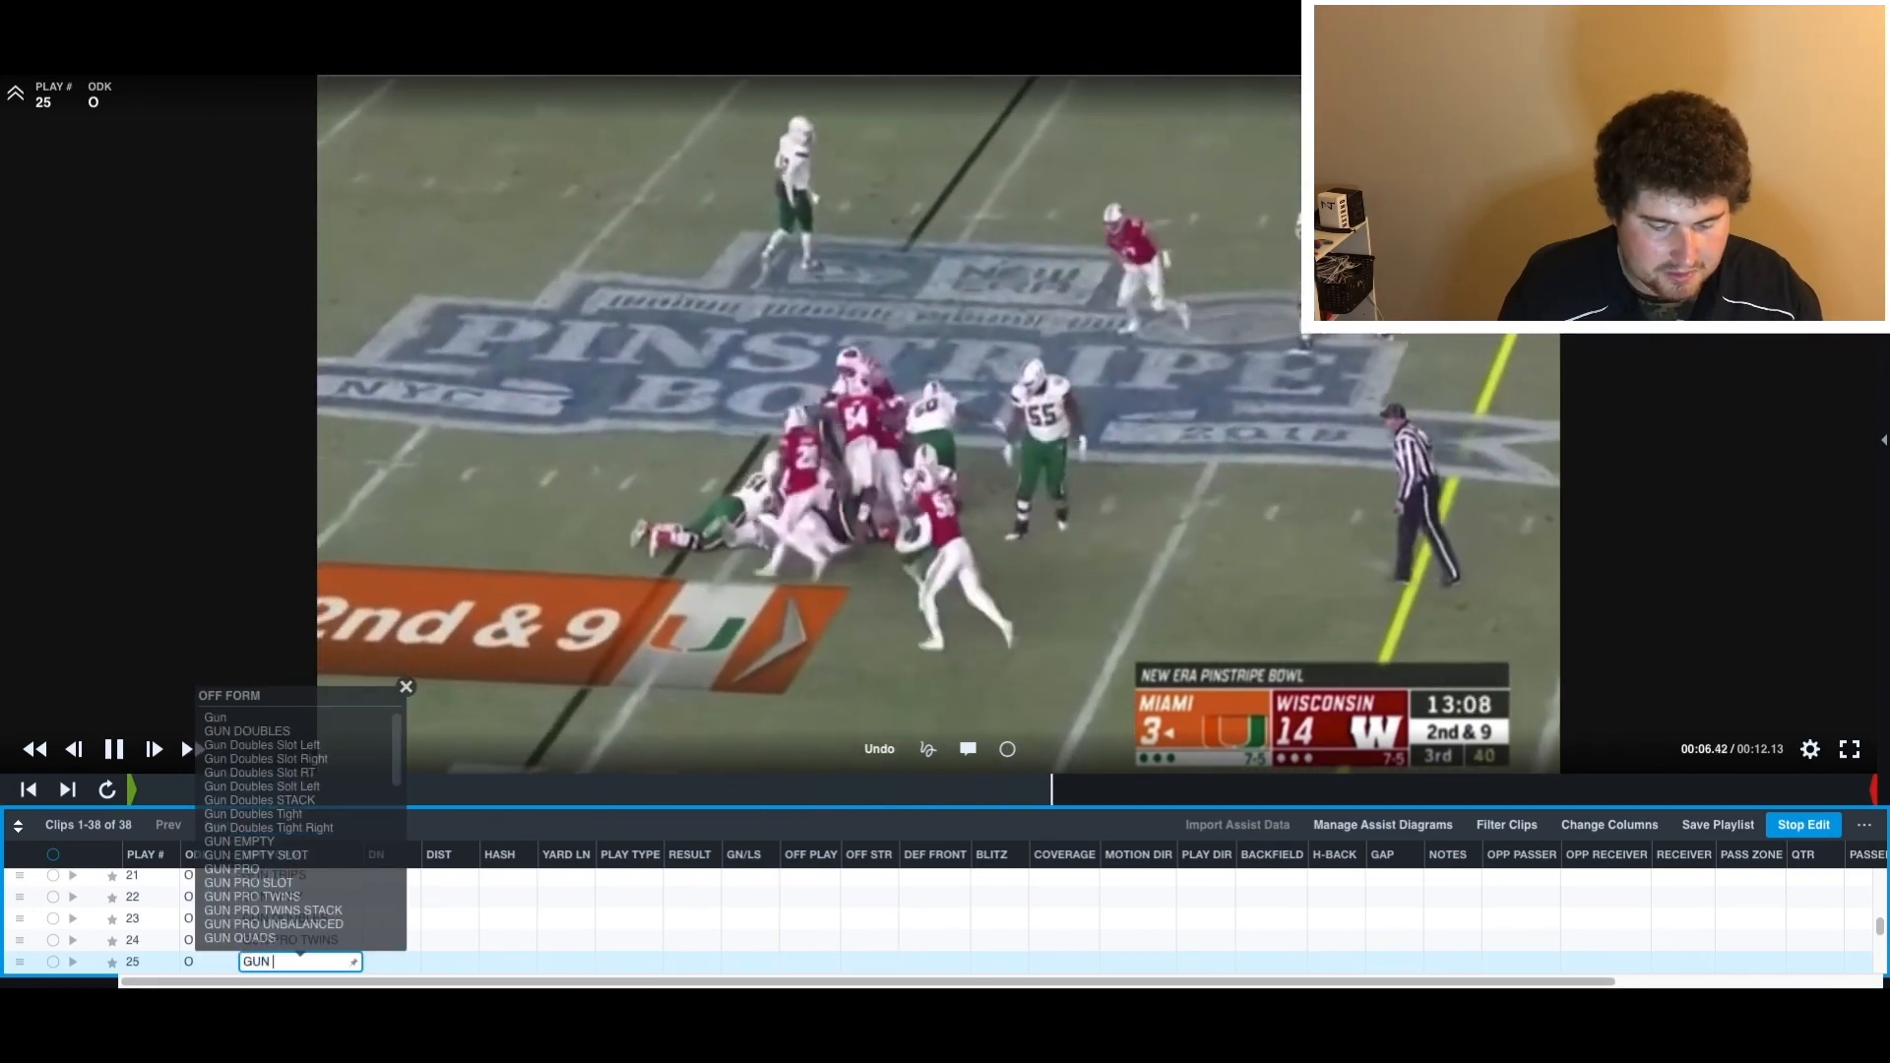
{"action": "key", "text": "BackSpace"}
{"action": "key", "text": "BackSpace"}
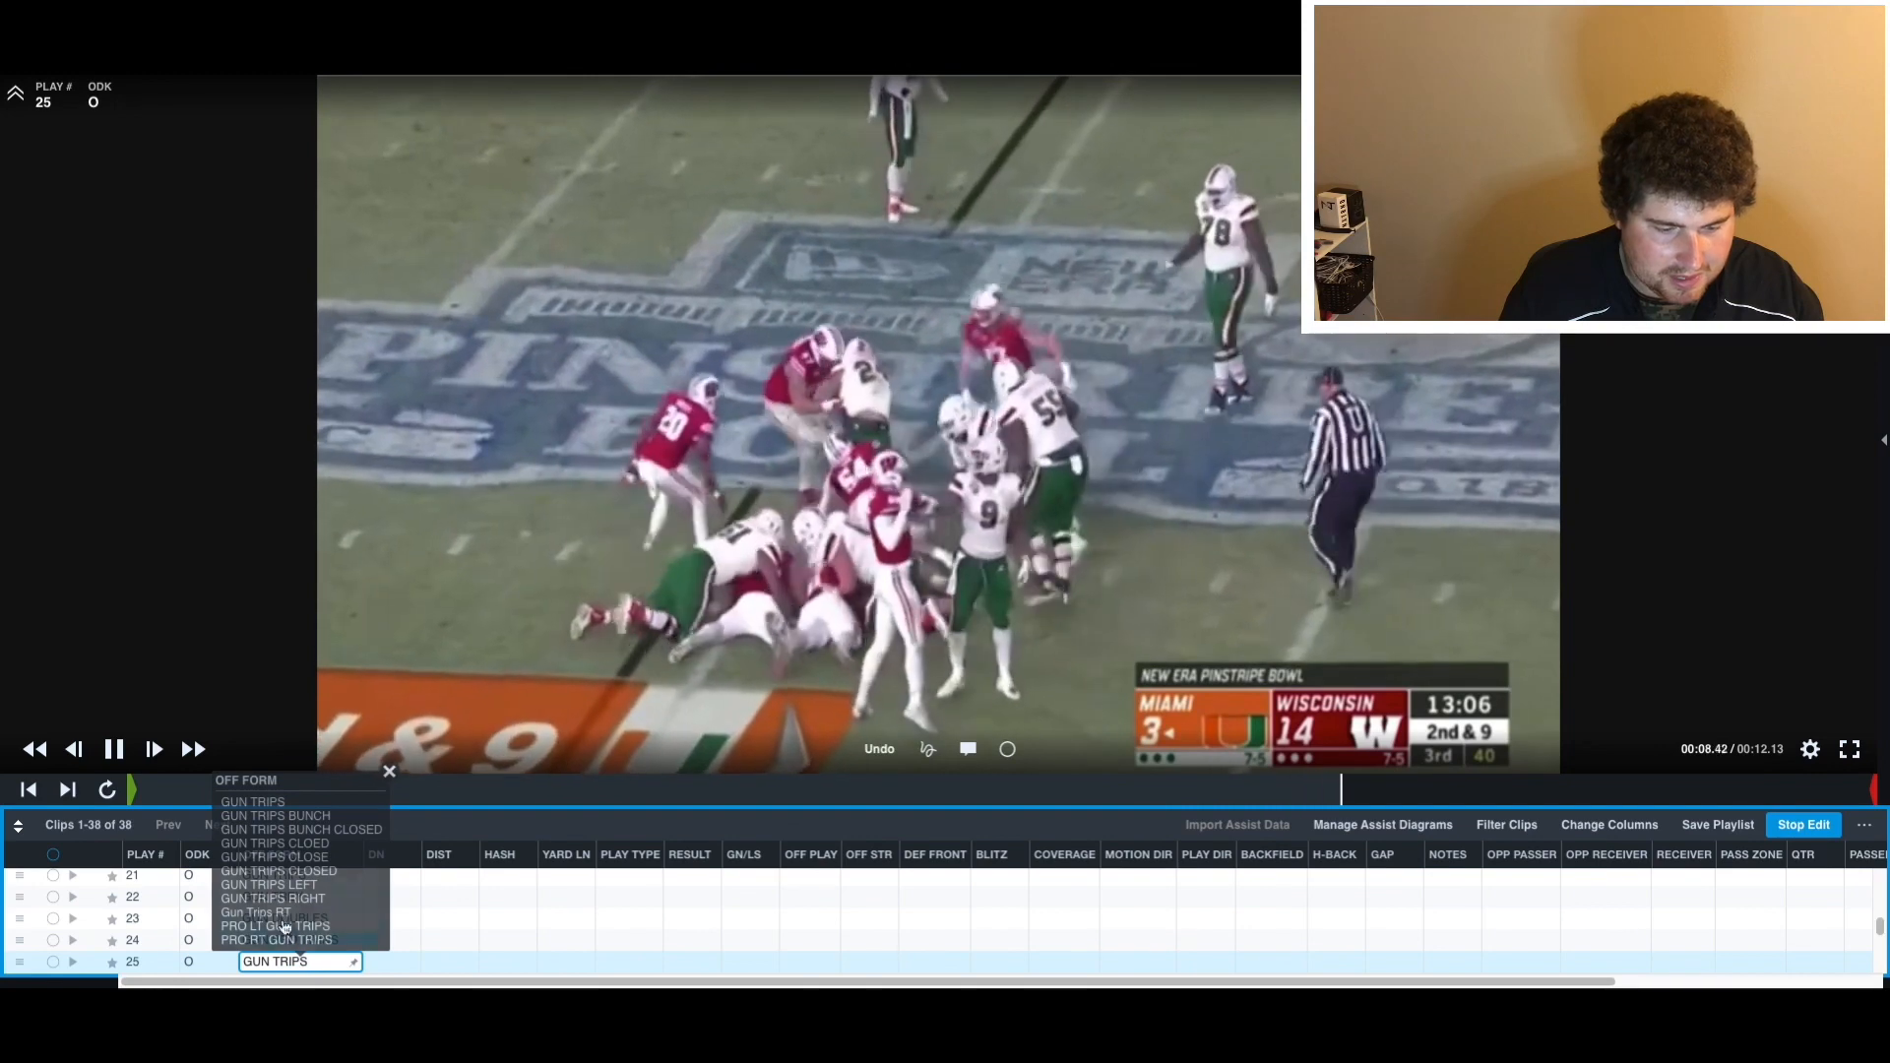
{"action": "type", "text": "IPS"}
{"action": "key", "text": "Return"}
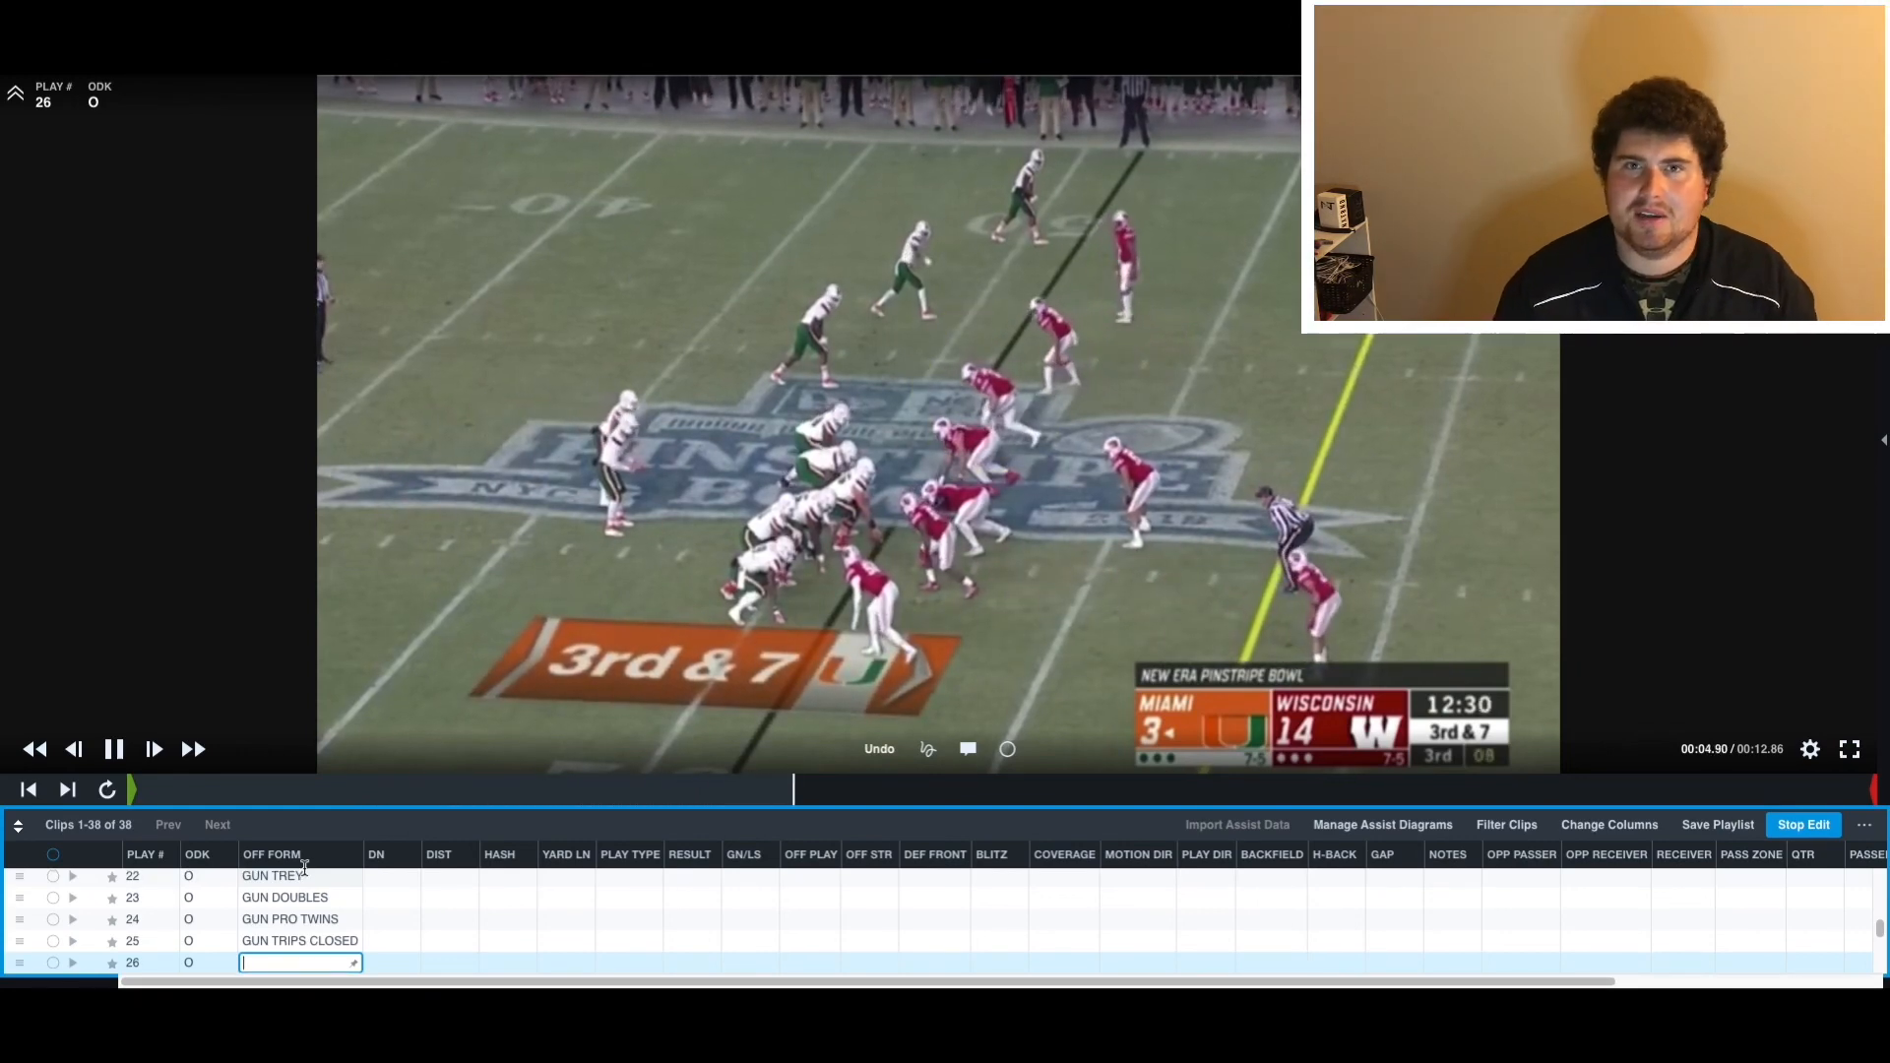
- Enter GUN TRIPS CLOSED as the offensive formation of play 26
{"action": "type", "text": "GUN T"}
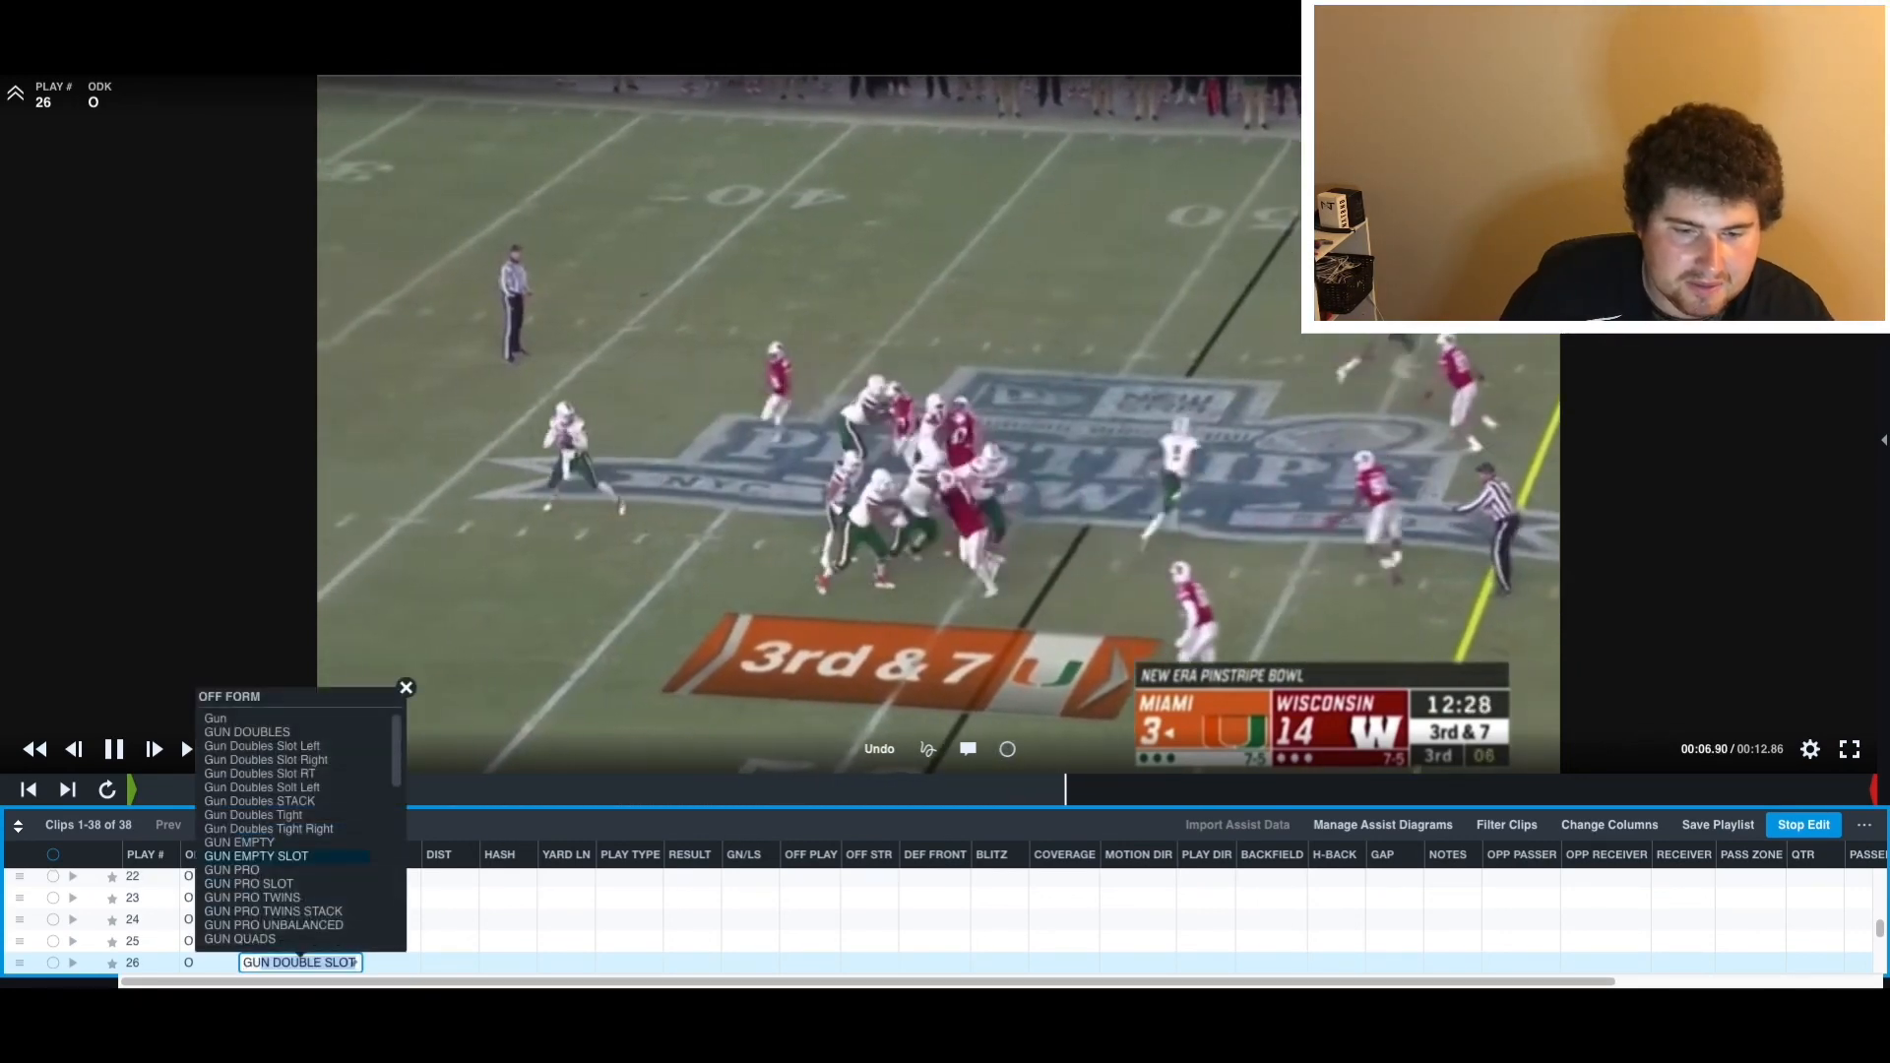
{"action": "type", "text": "RIPS "}
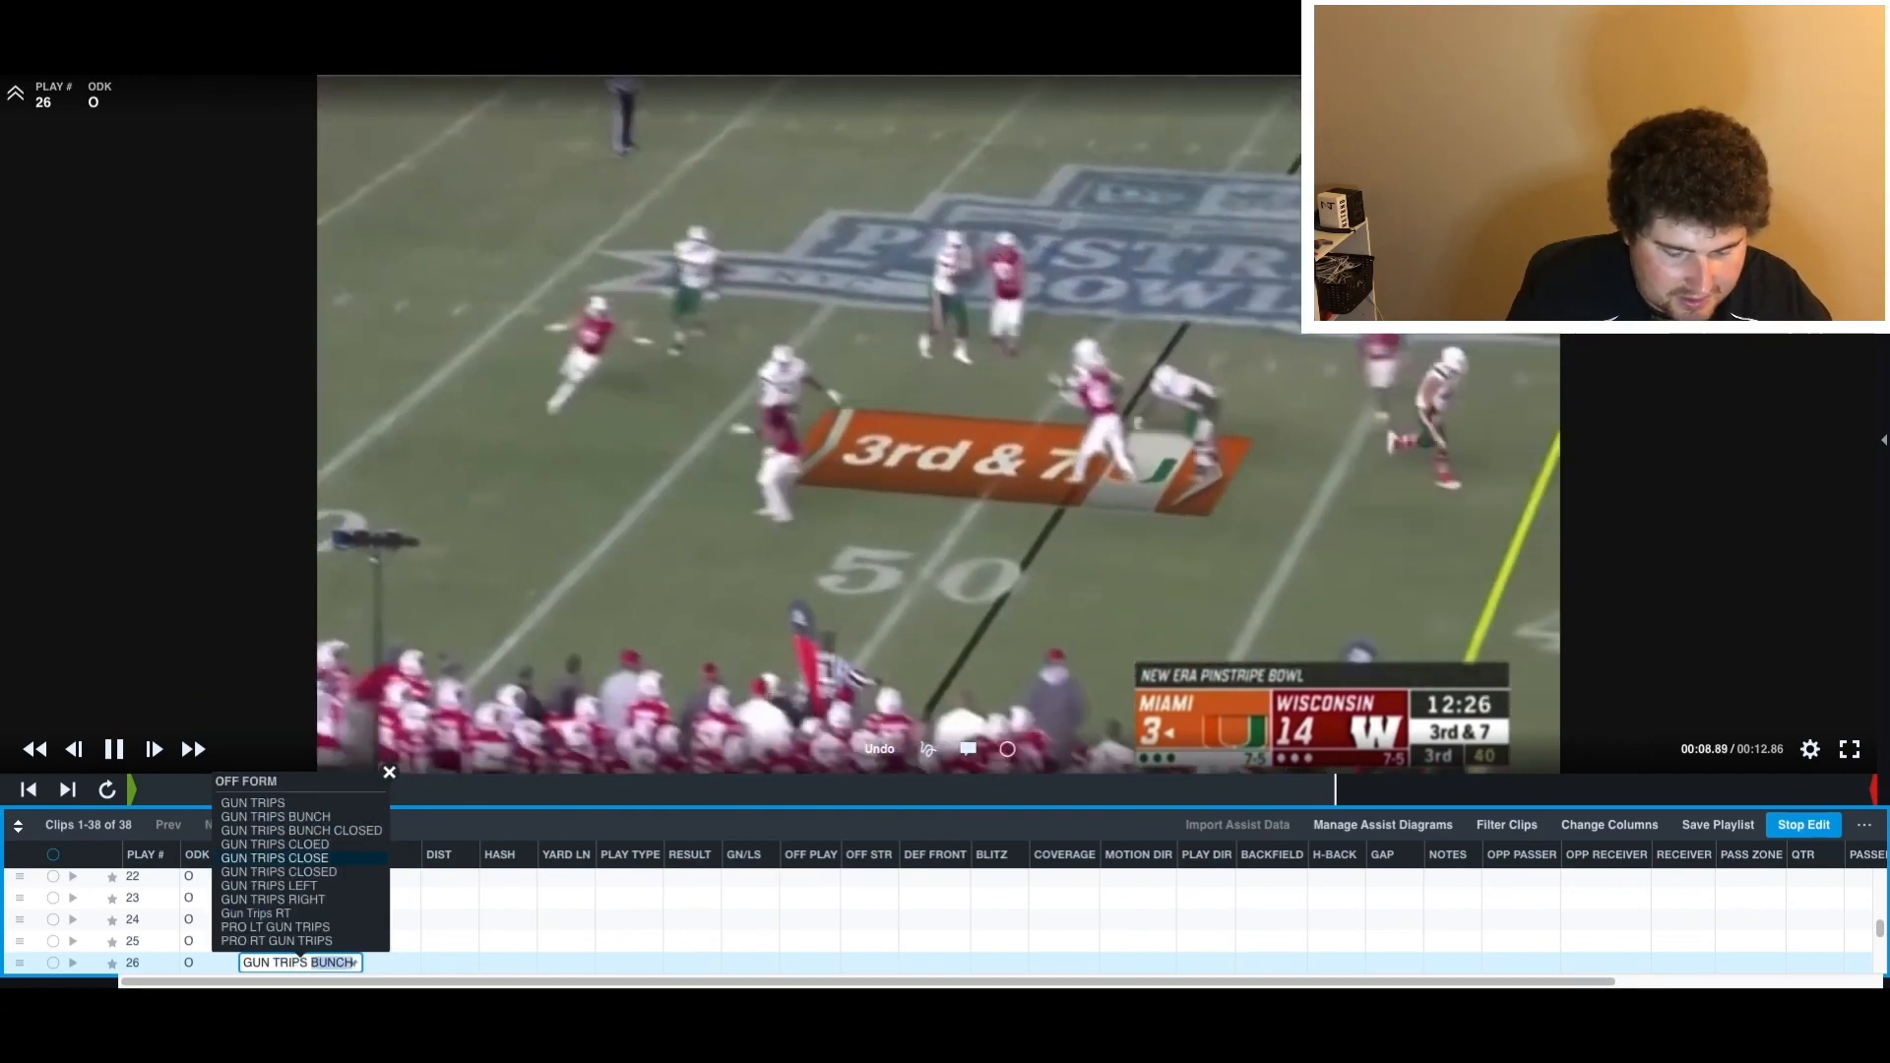
{"action": "type", "text": "CLOSE"}
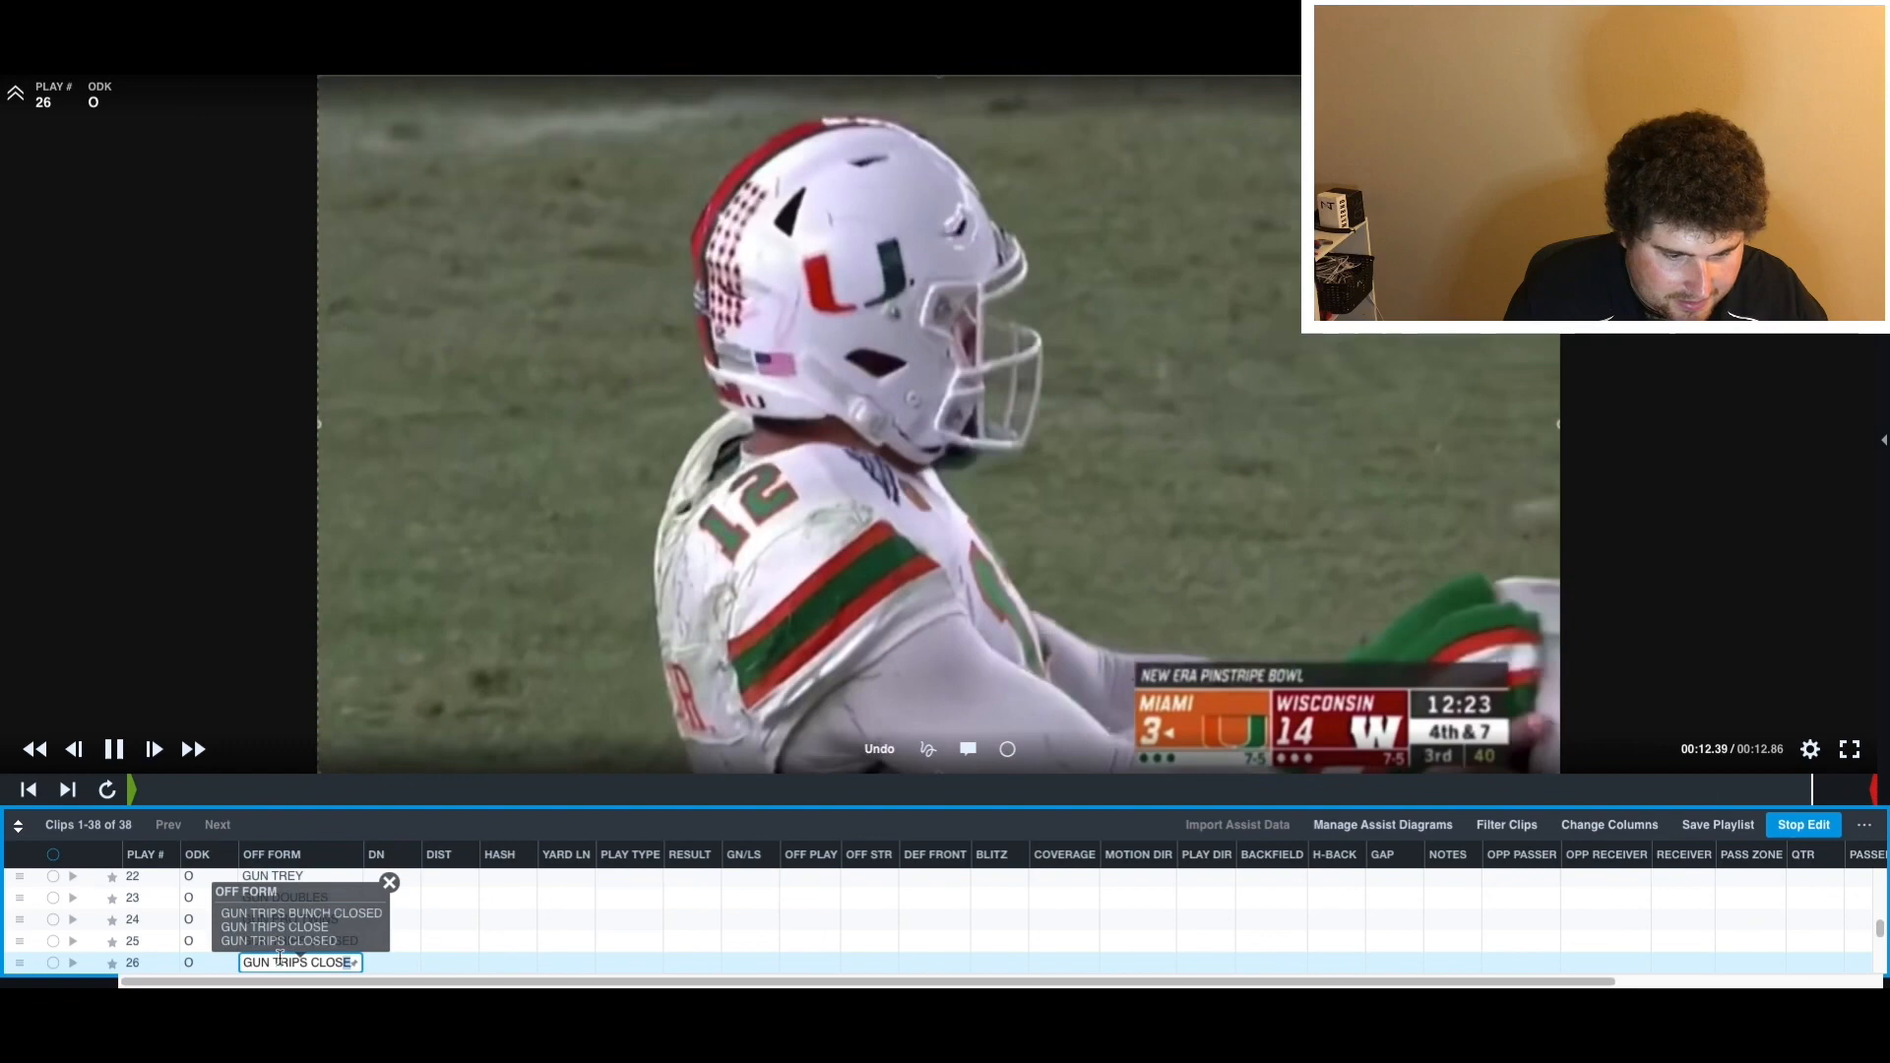
{"action": "left_click", "coordinate": [283, 941]}
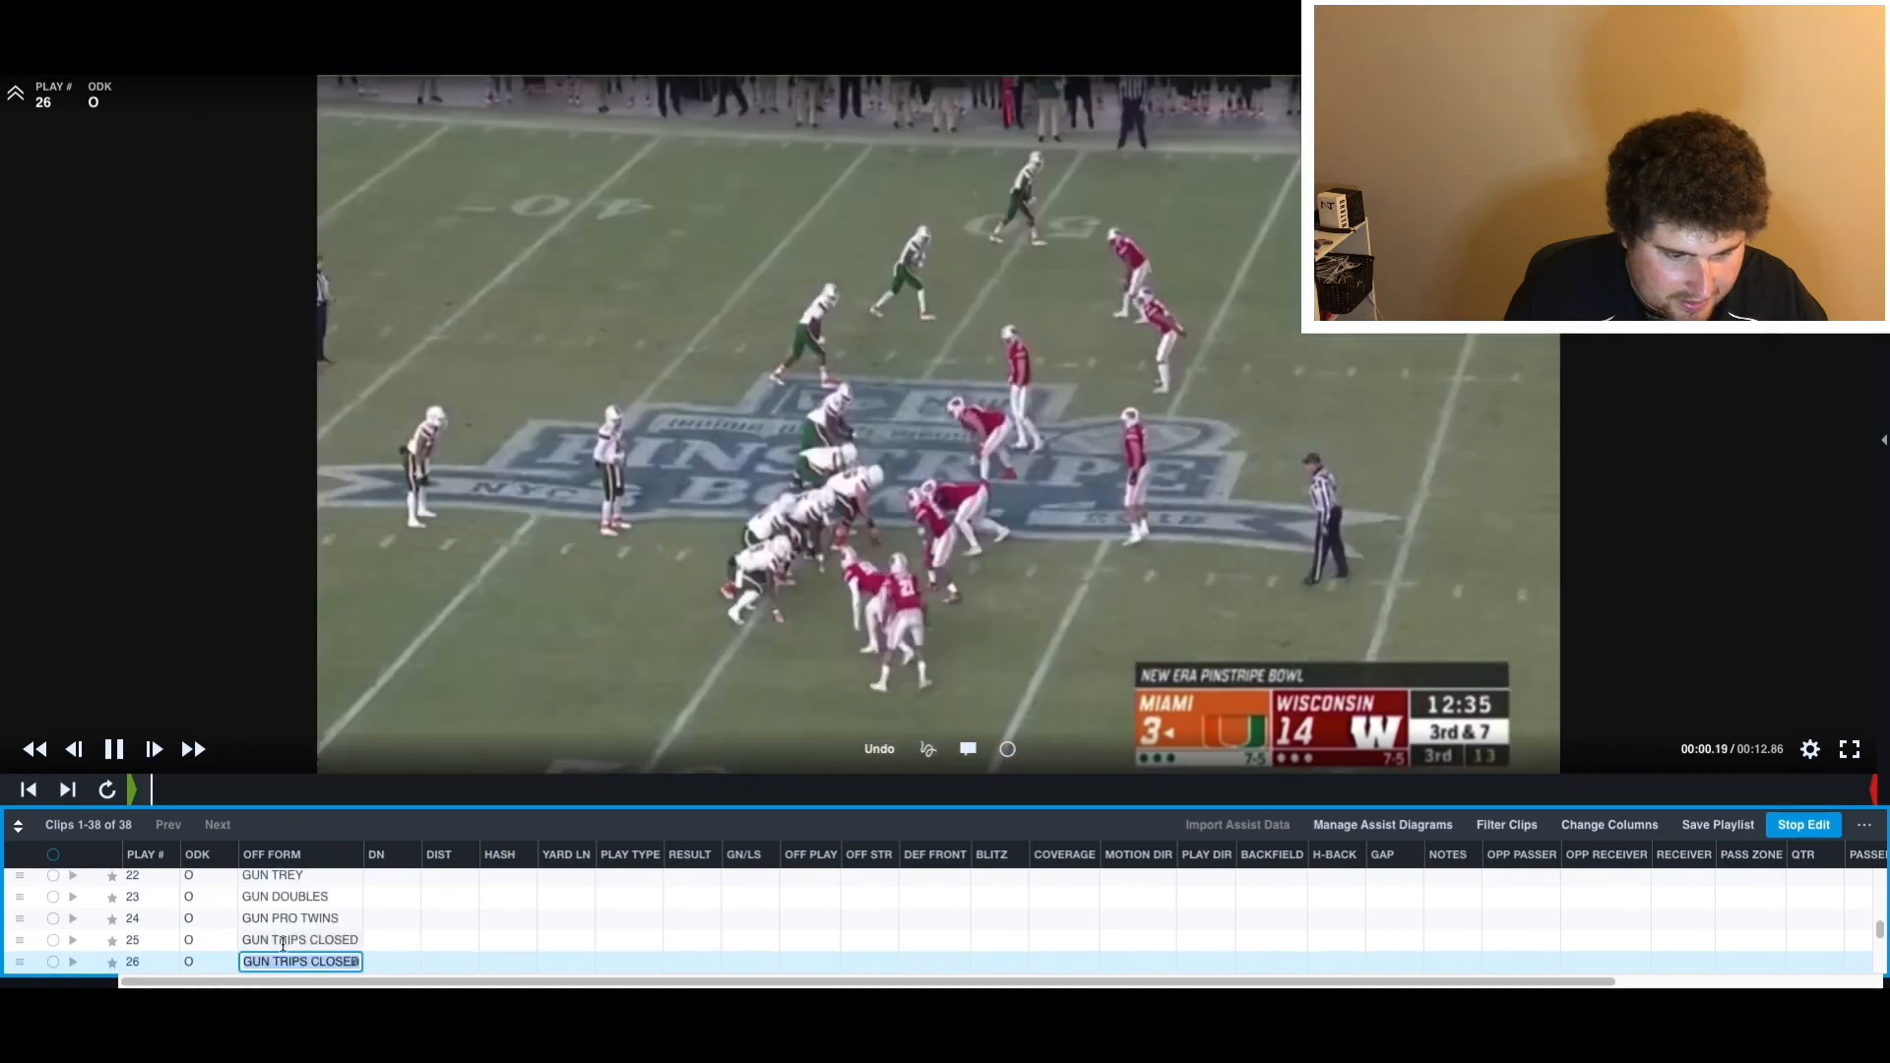
{"action": "key", "text": "Return"}
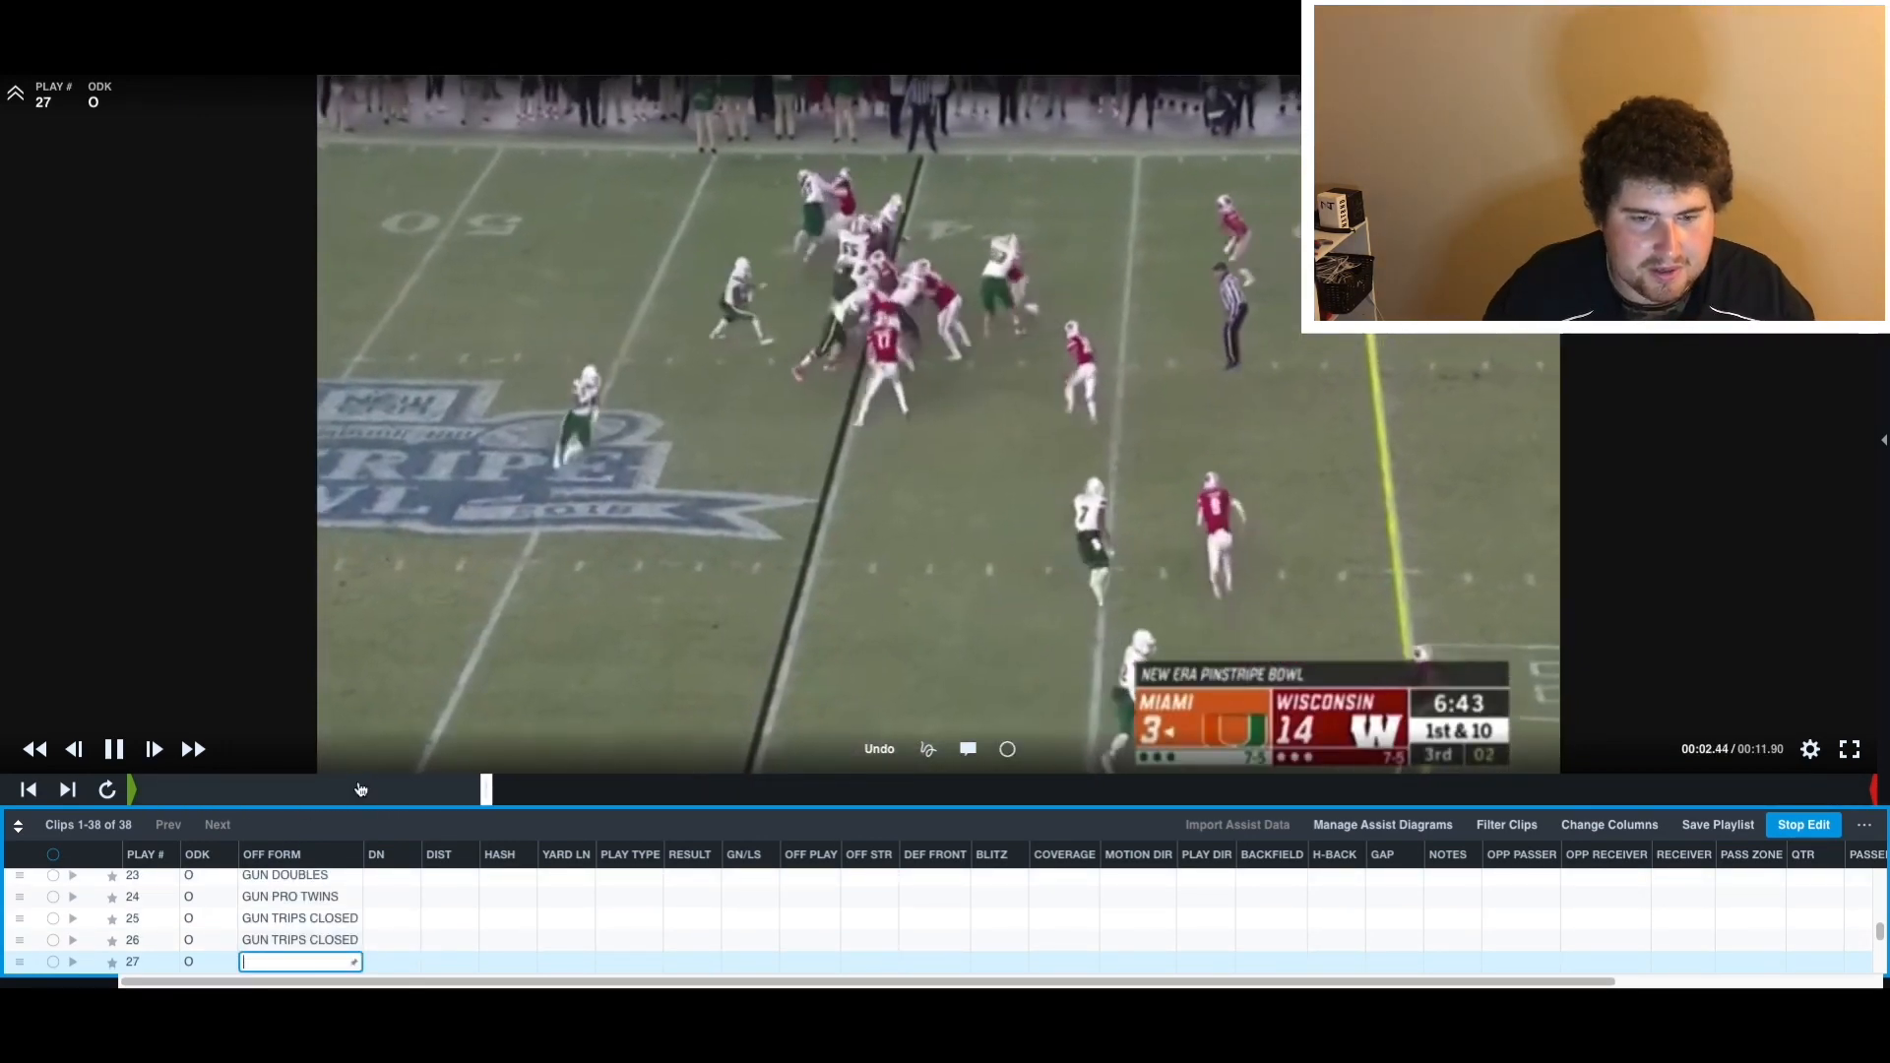
- Examine play 27's pre-snap alignment and compare it with the formations tagged on earlier plays, including play 10's clip
{"action": "left_click_drag", "start_coordinate": [358, 788], "coordinate": [190, 810]}
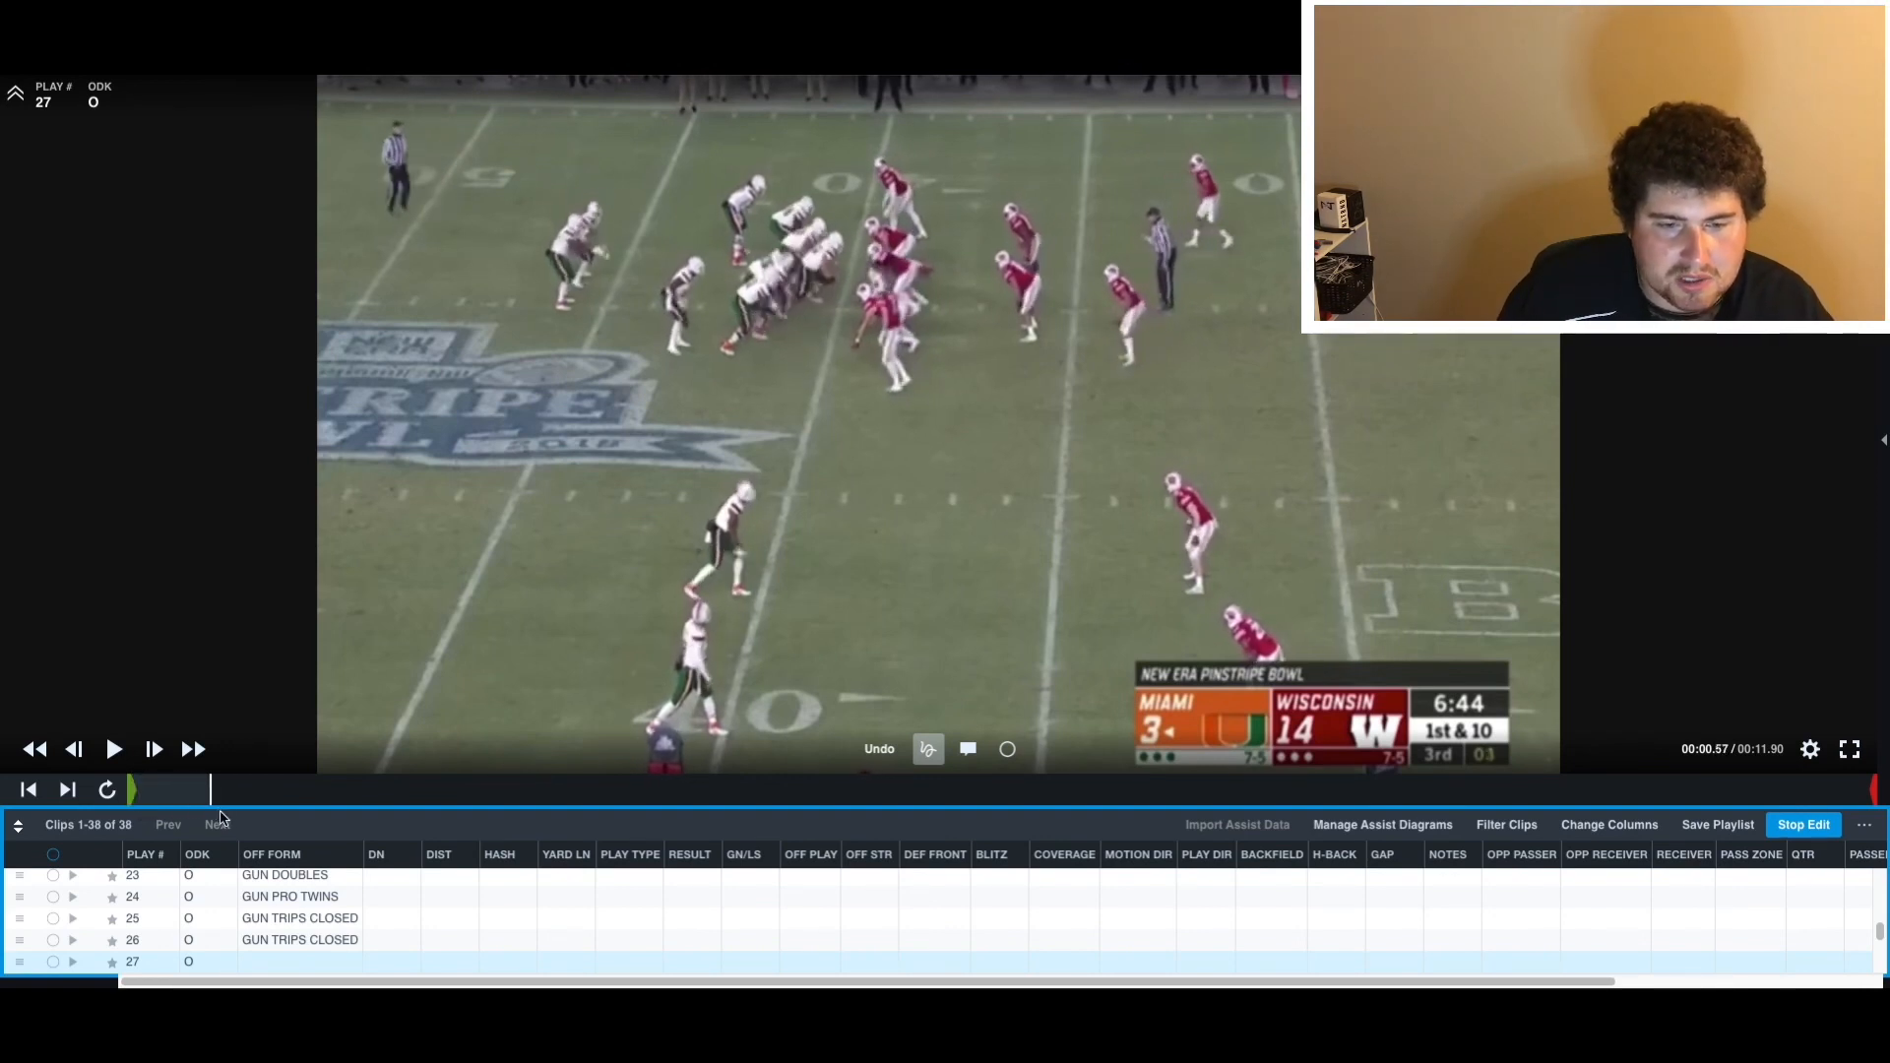
{"action": "mouse_move", "coordinate": [221, 817]}
{"action": "left_mouse_down"}
{"action": "mouse_move", "coordinate": [169, 815]}
{"action": "mouse_move", "coordinate": [204, 821]}
{"action": "left_mouse_up"}
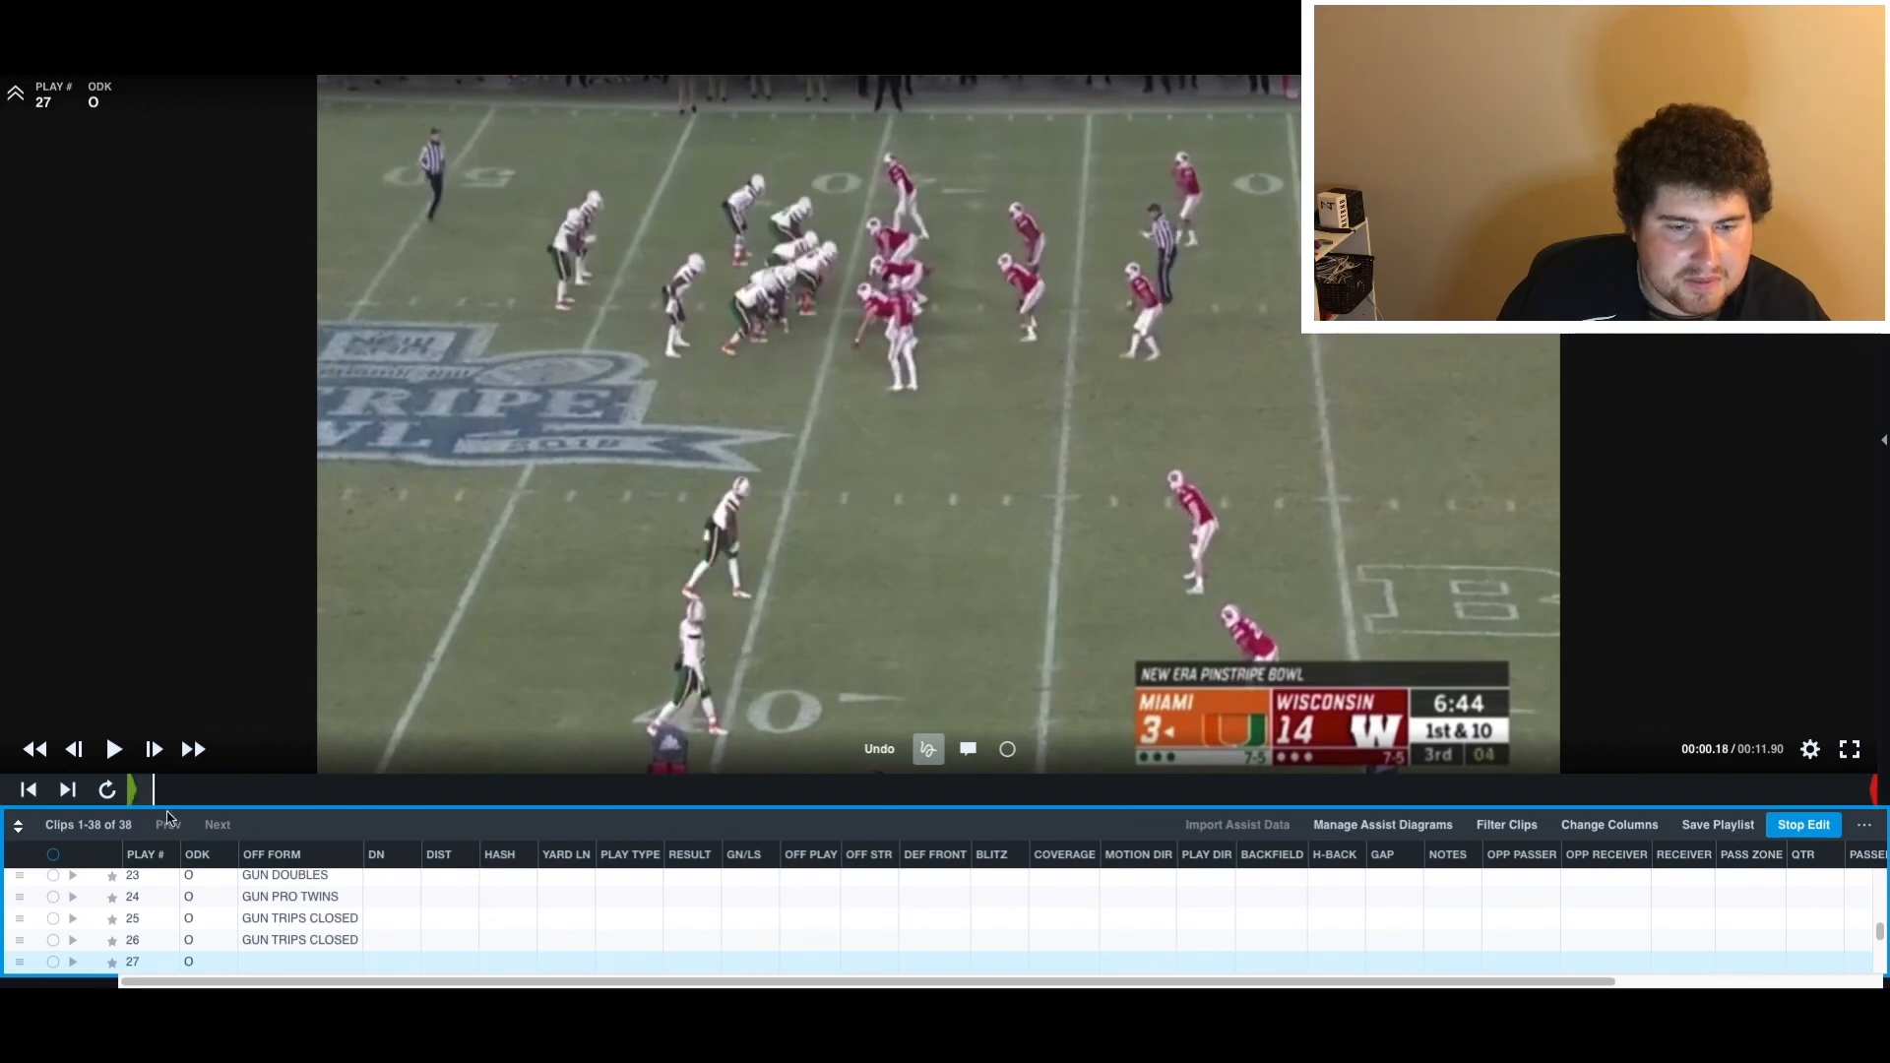
{"action": "scroll", "coordinate": [333, 918], "scroll_direction": "up", "scroll_amount": 5}
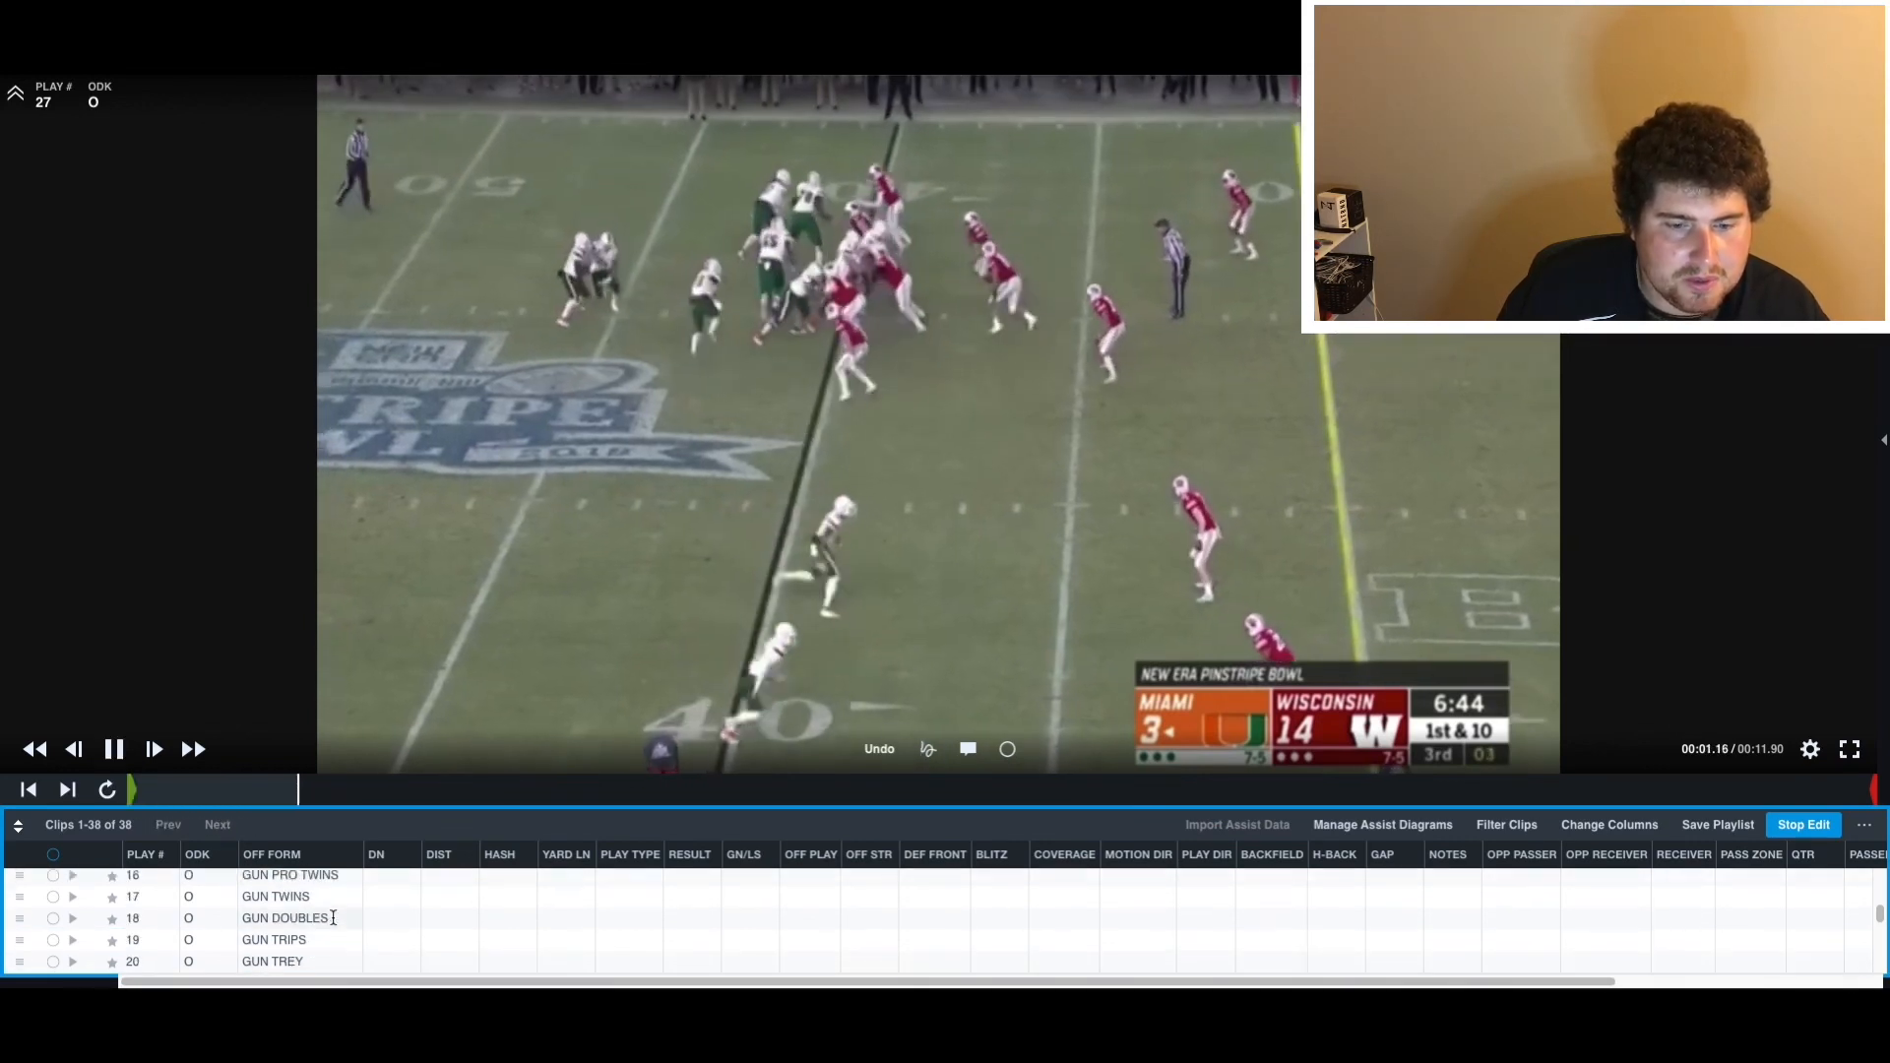
{"action": "scroll", "coordinate": [333, 917], "scroll_direction": "up", "scroll_amount": 1}
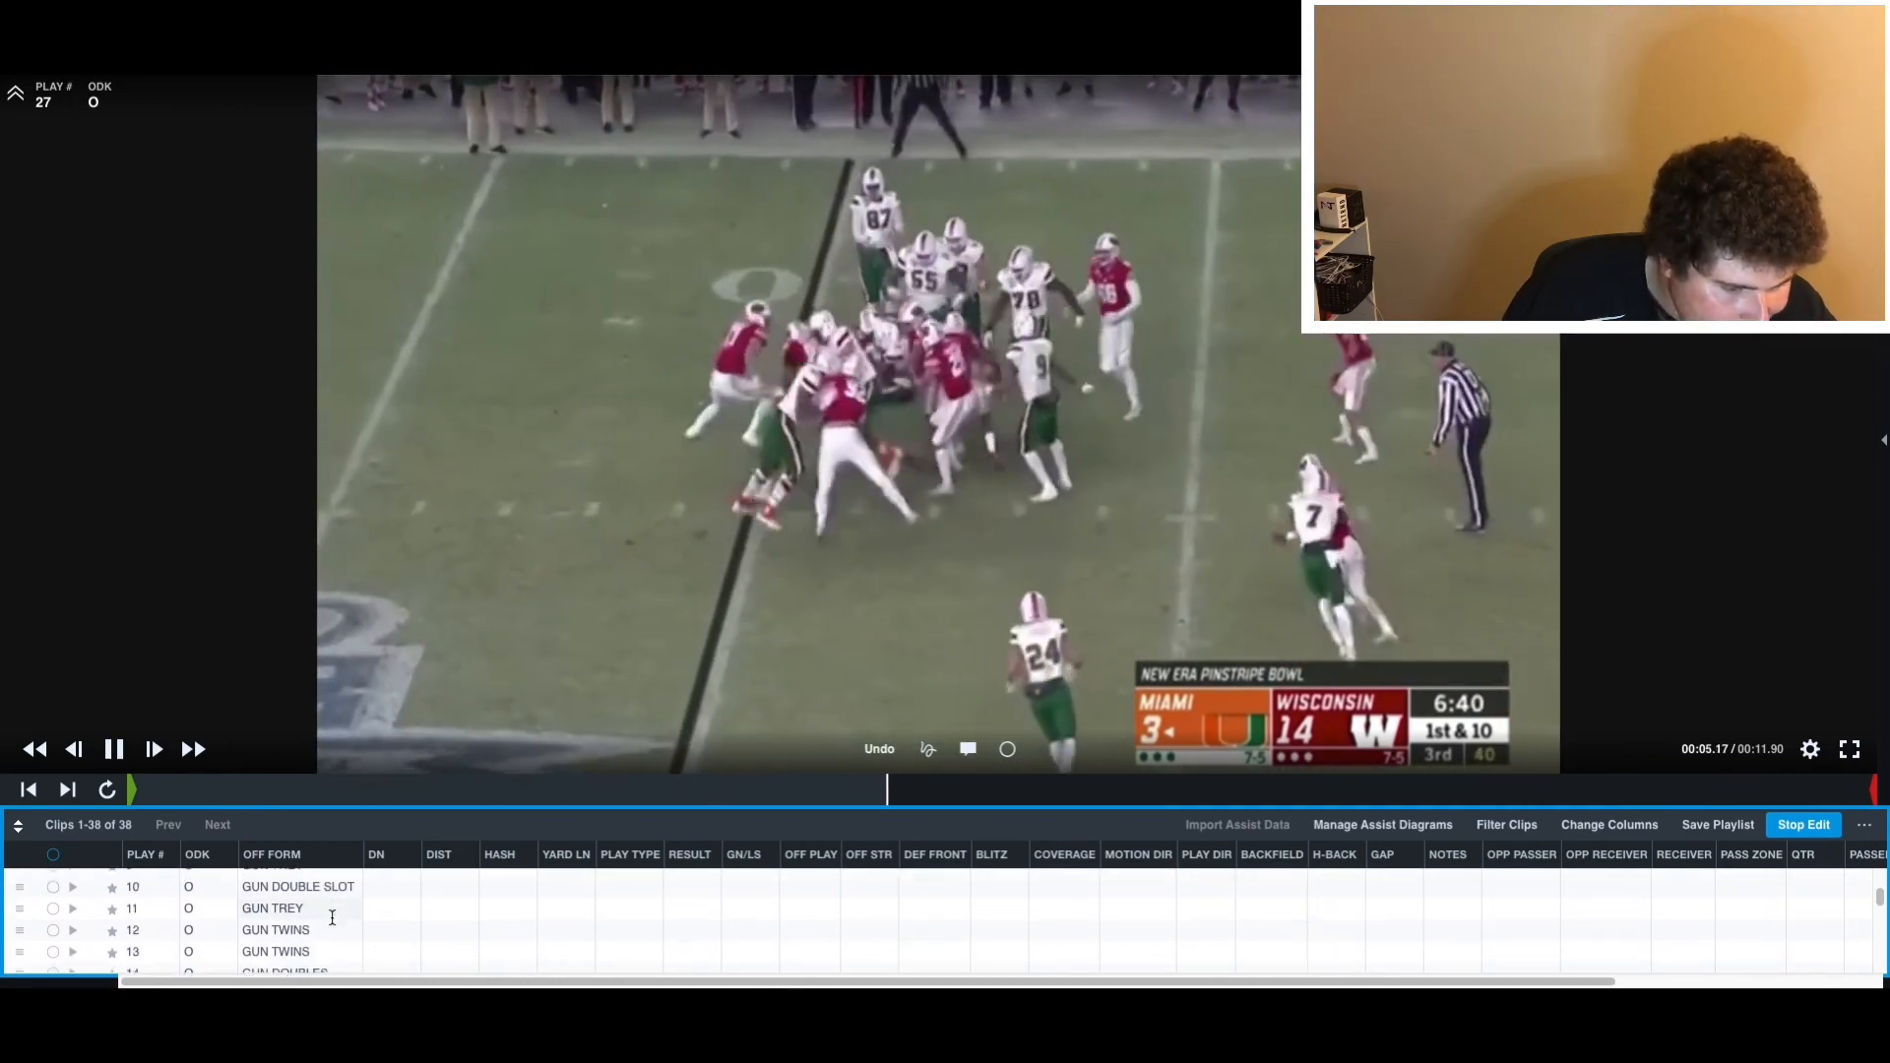
{"action": "scroll", "coordinate": [329, 911], "scroll_direction": "down", "scroll_amount": 1}
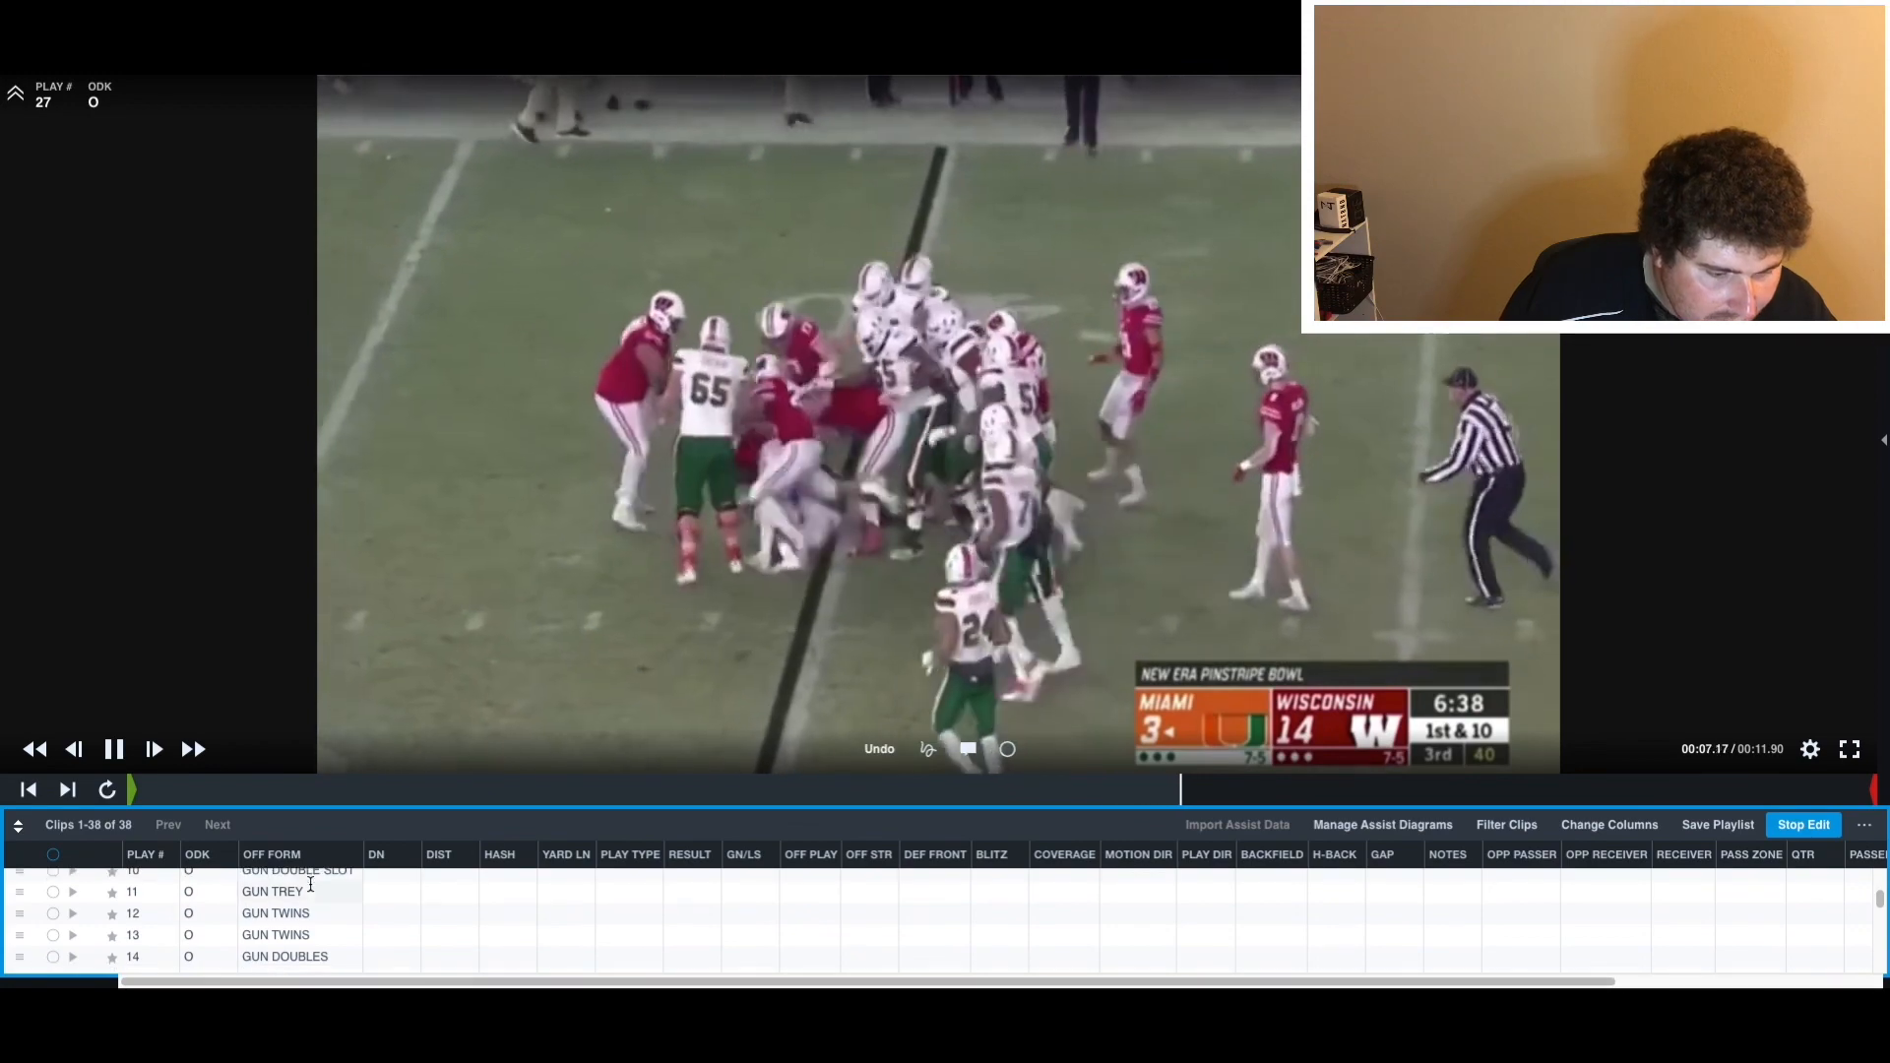
{"action": "scroll", "coordinate": [295, 889], "scroll_direction": "up", "scroll_amount": 1}
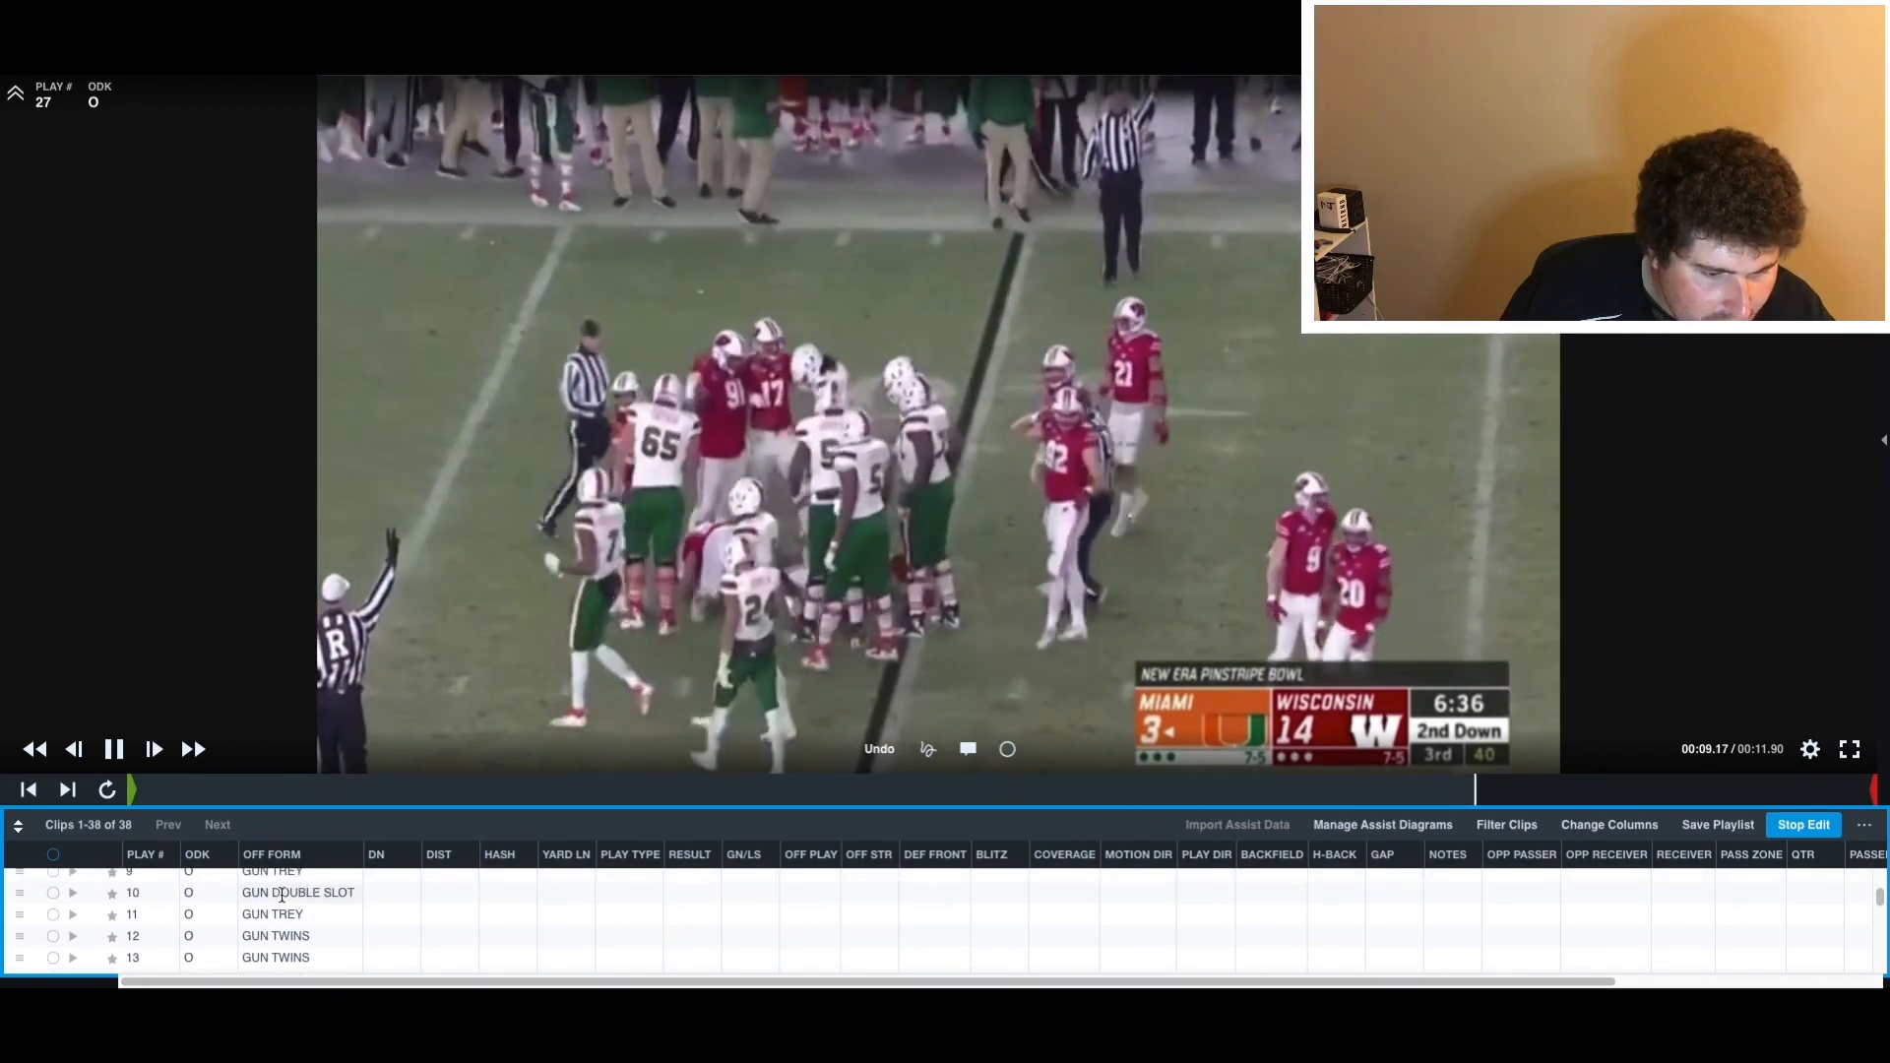
{"action": "scroll", "coordinate": [284, 893], "scroll_direction": "down", "scroll_amount": 6}
{"action": "left_click", "coordinate": [288, 893]}
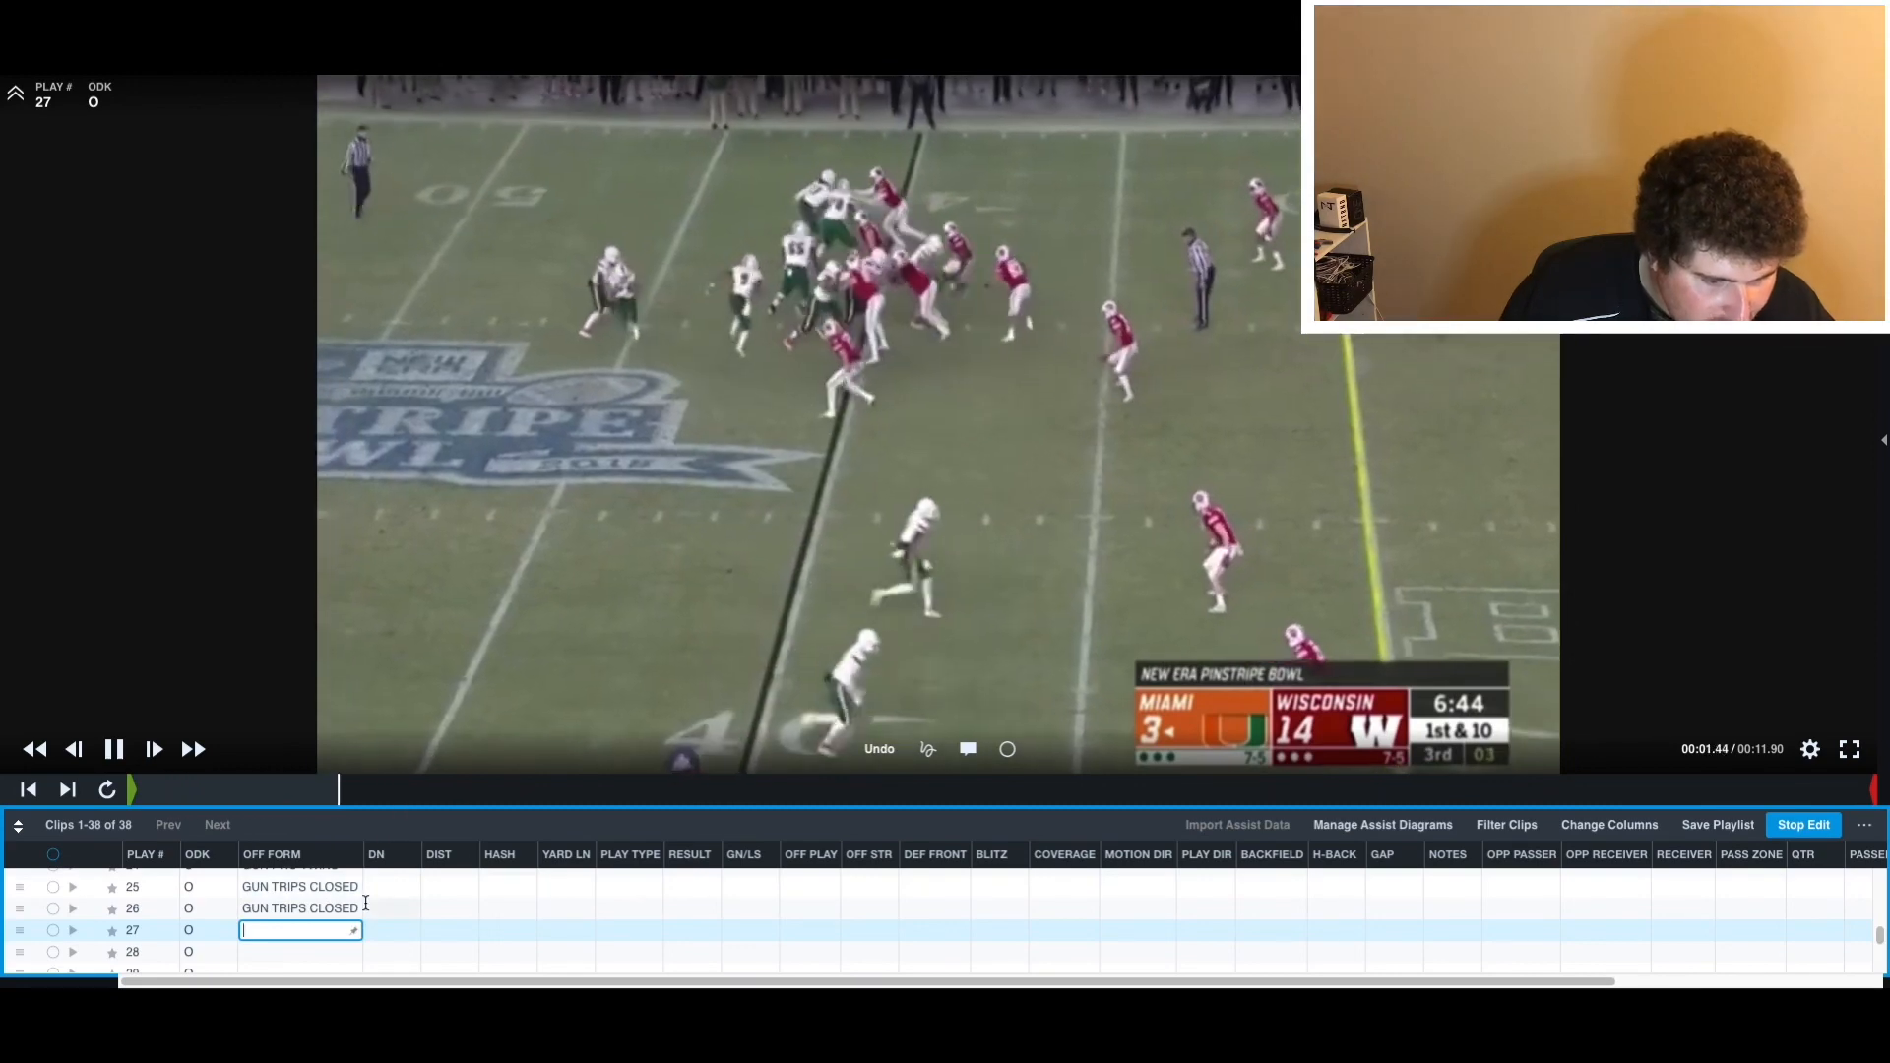
{"action": "scroll", "coordinate": [338, 901], "scroll_direction": "up", "scroll_amount": 4}
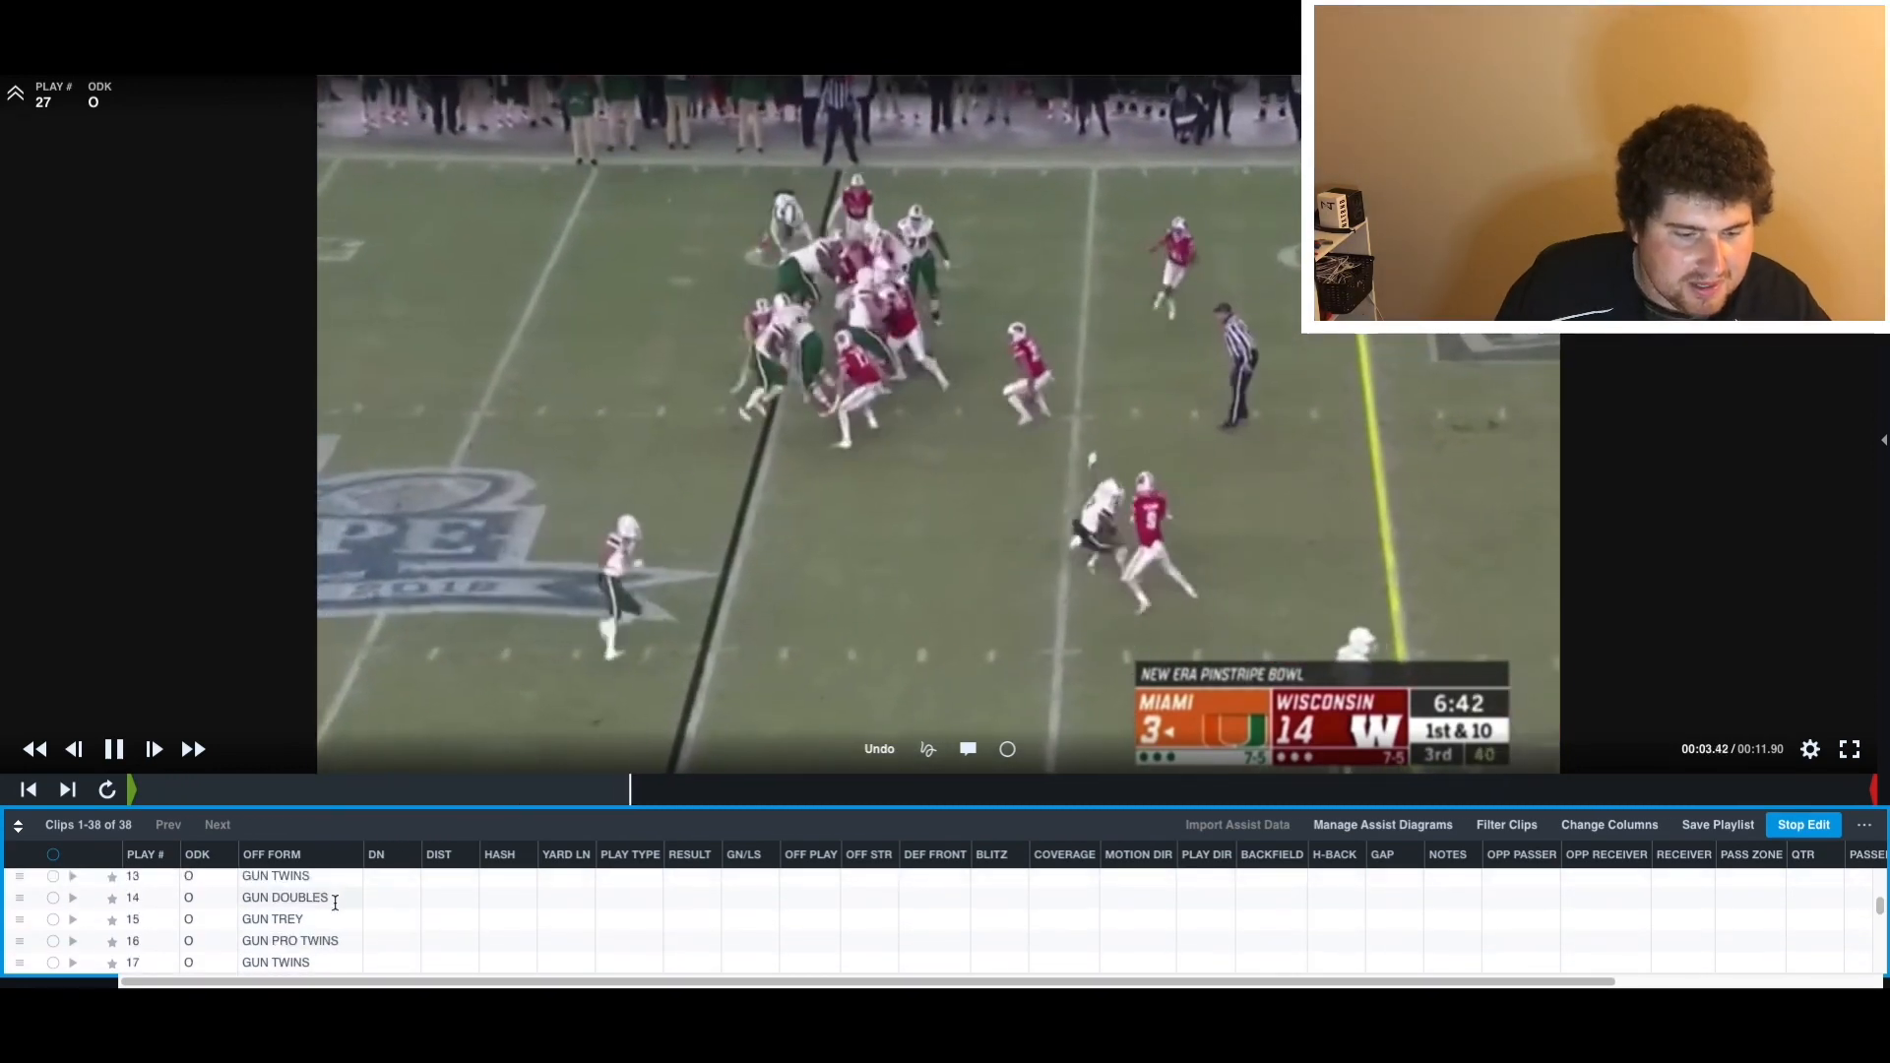
{"action": "scroll", "coordinate": [335, 903], "scroll_direction": "up", "scroll_amount": 2}
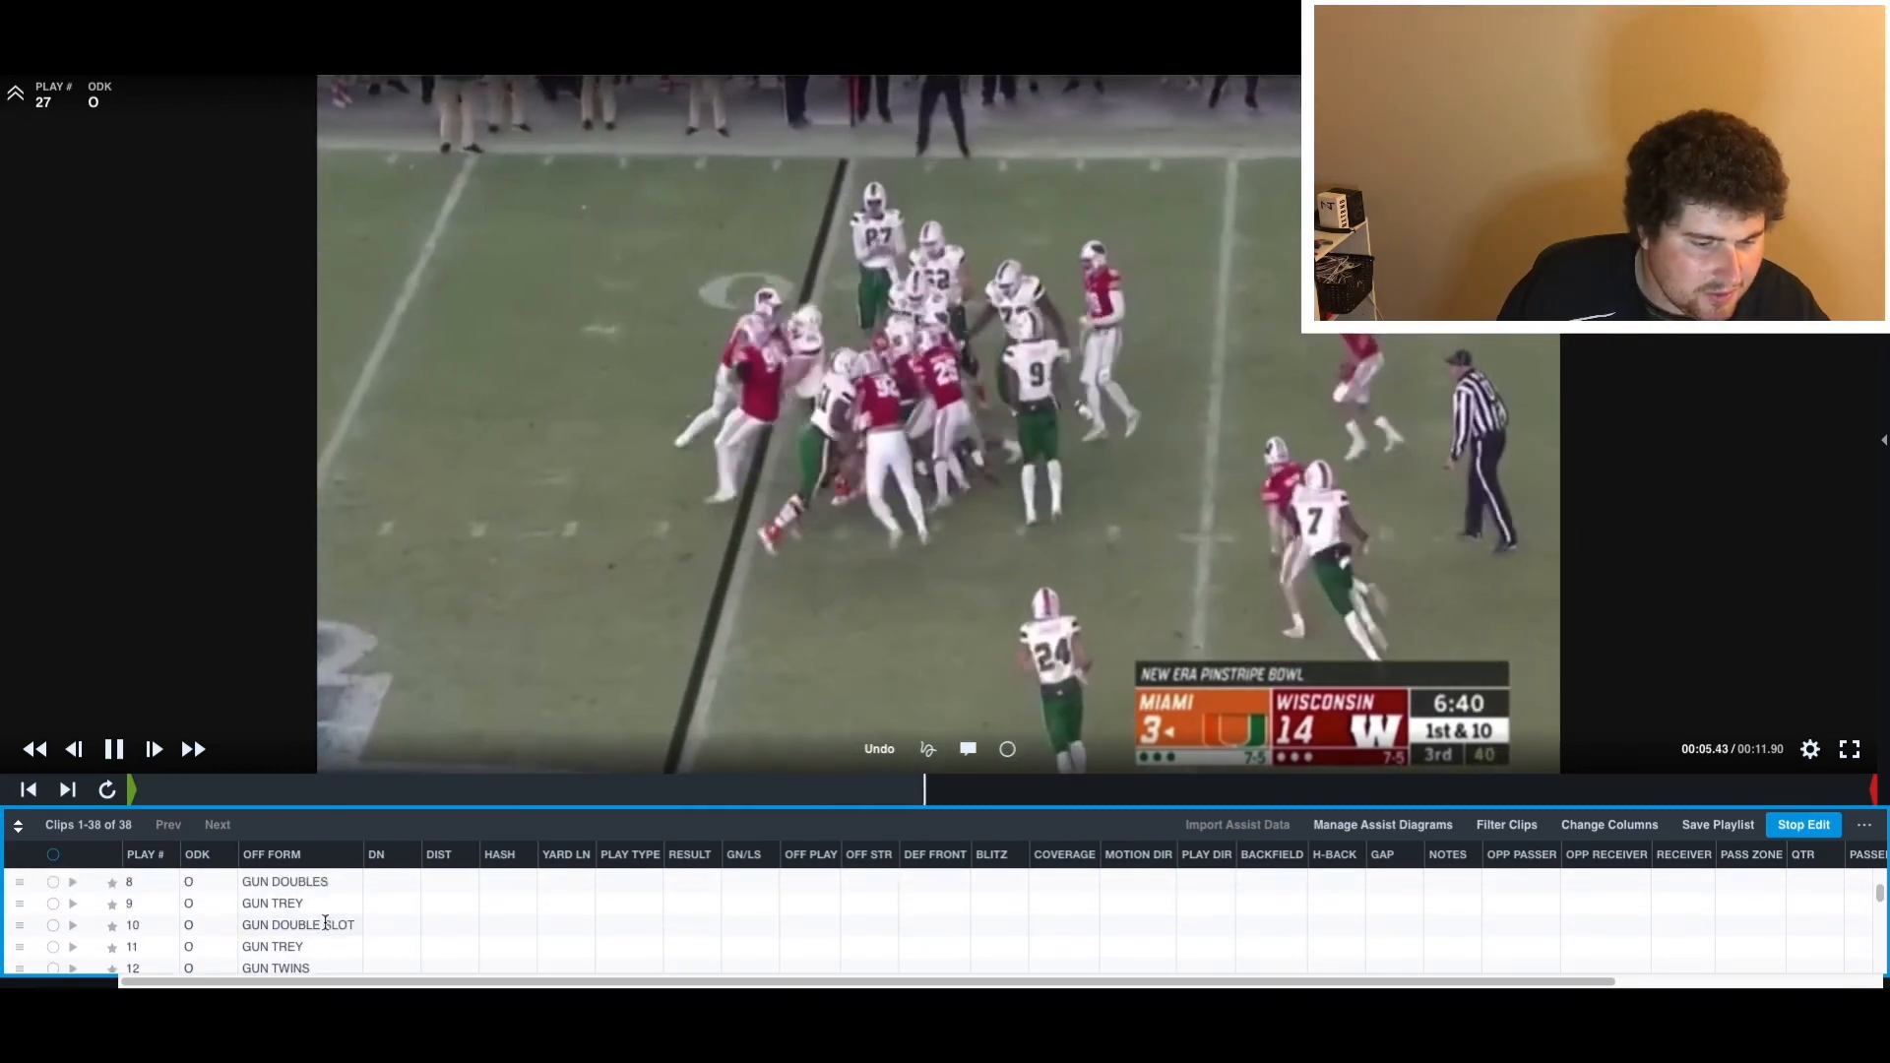
{"action": "left_click", "coordinate": [325, 922]}
{"action": "scroll", "coordinate": [325, 922], "scroll_direction": "down", "scroll_amount": 5}
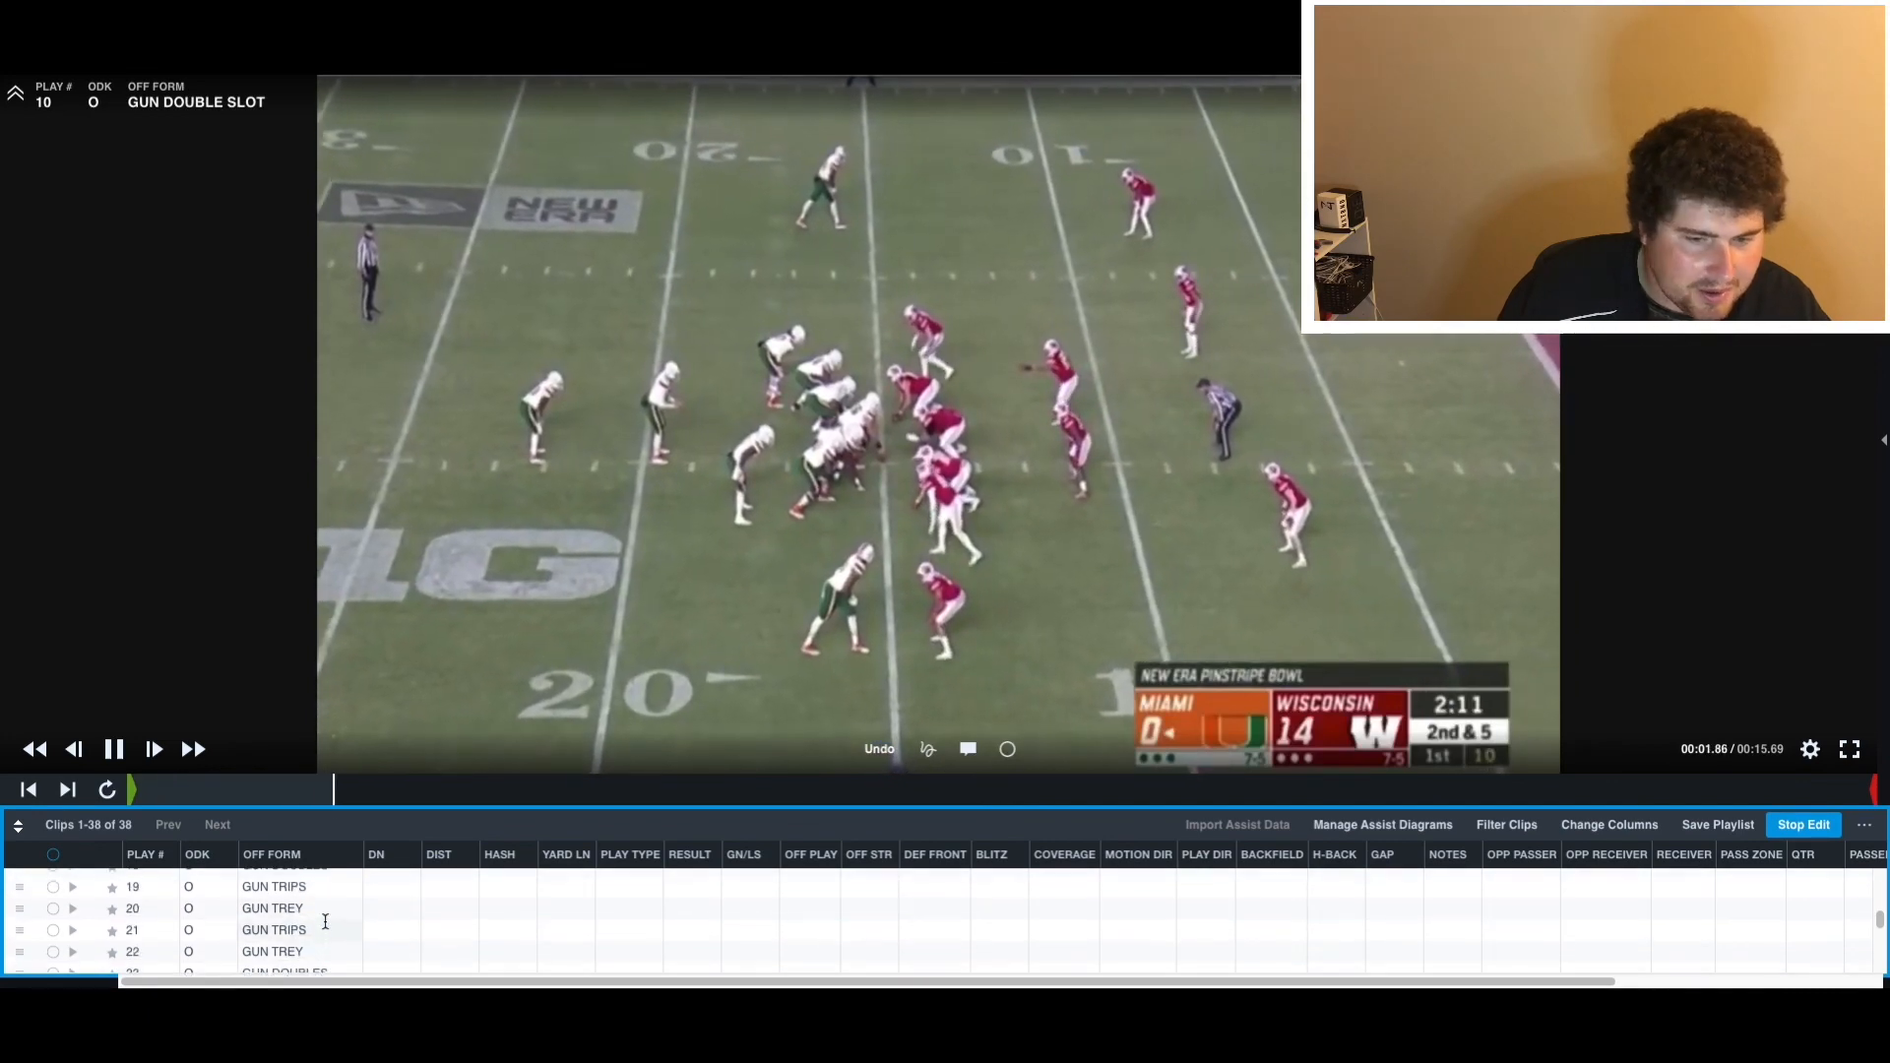
- Return to play 27 and set its offensive formation to GUN DOUBLE SLOT
{"action": "left_click", "coordinate": [324, 920]}
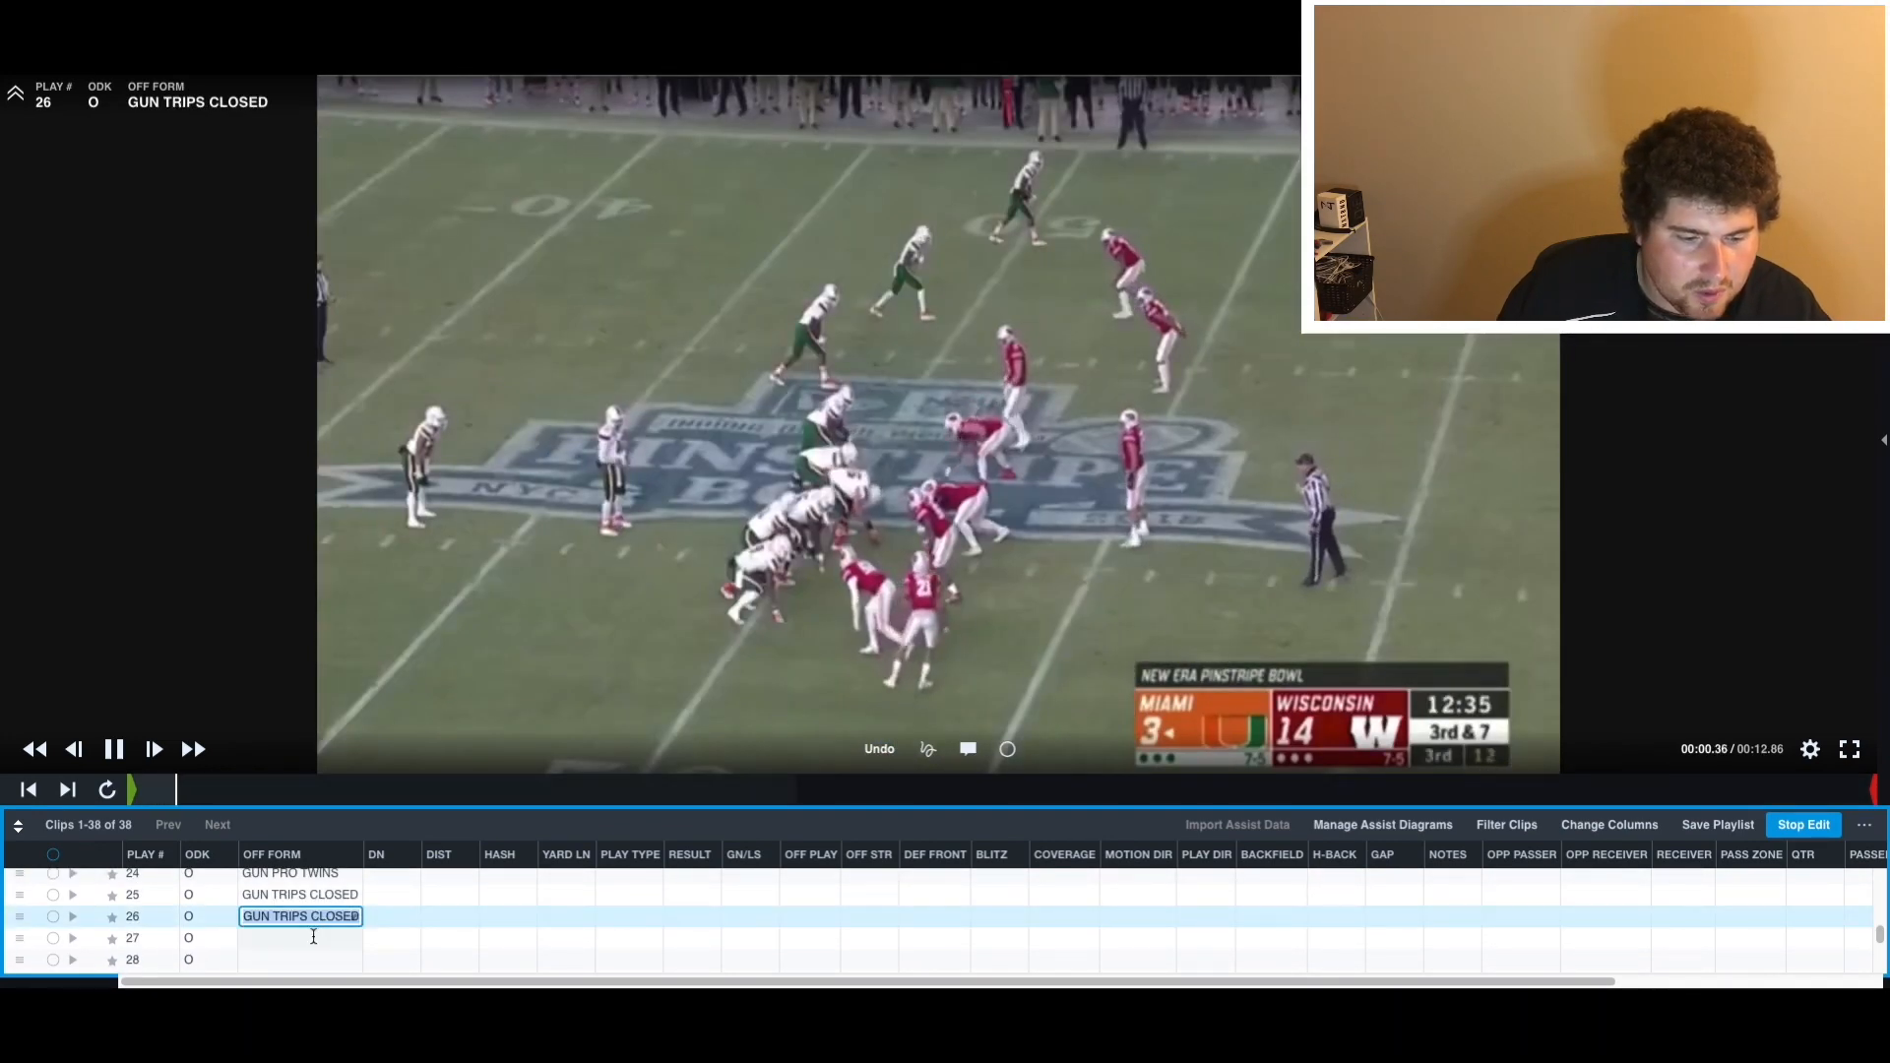
{"action": "left_click", "coordinate": [313, 936]}
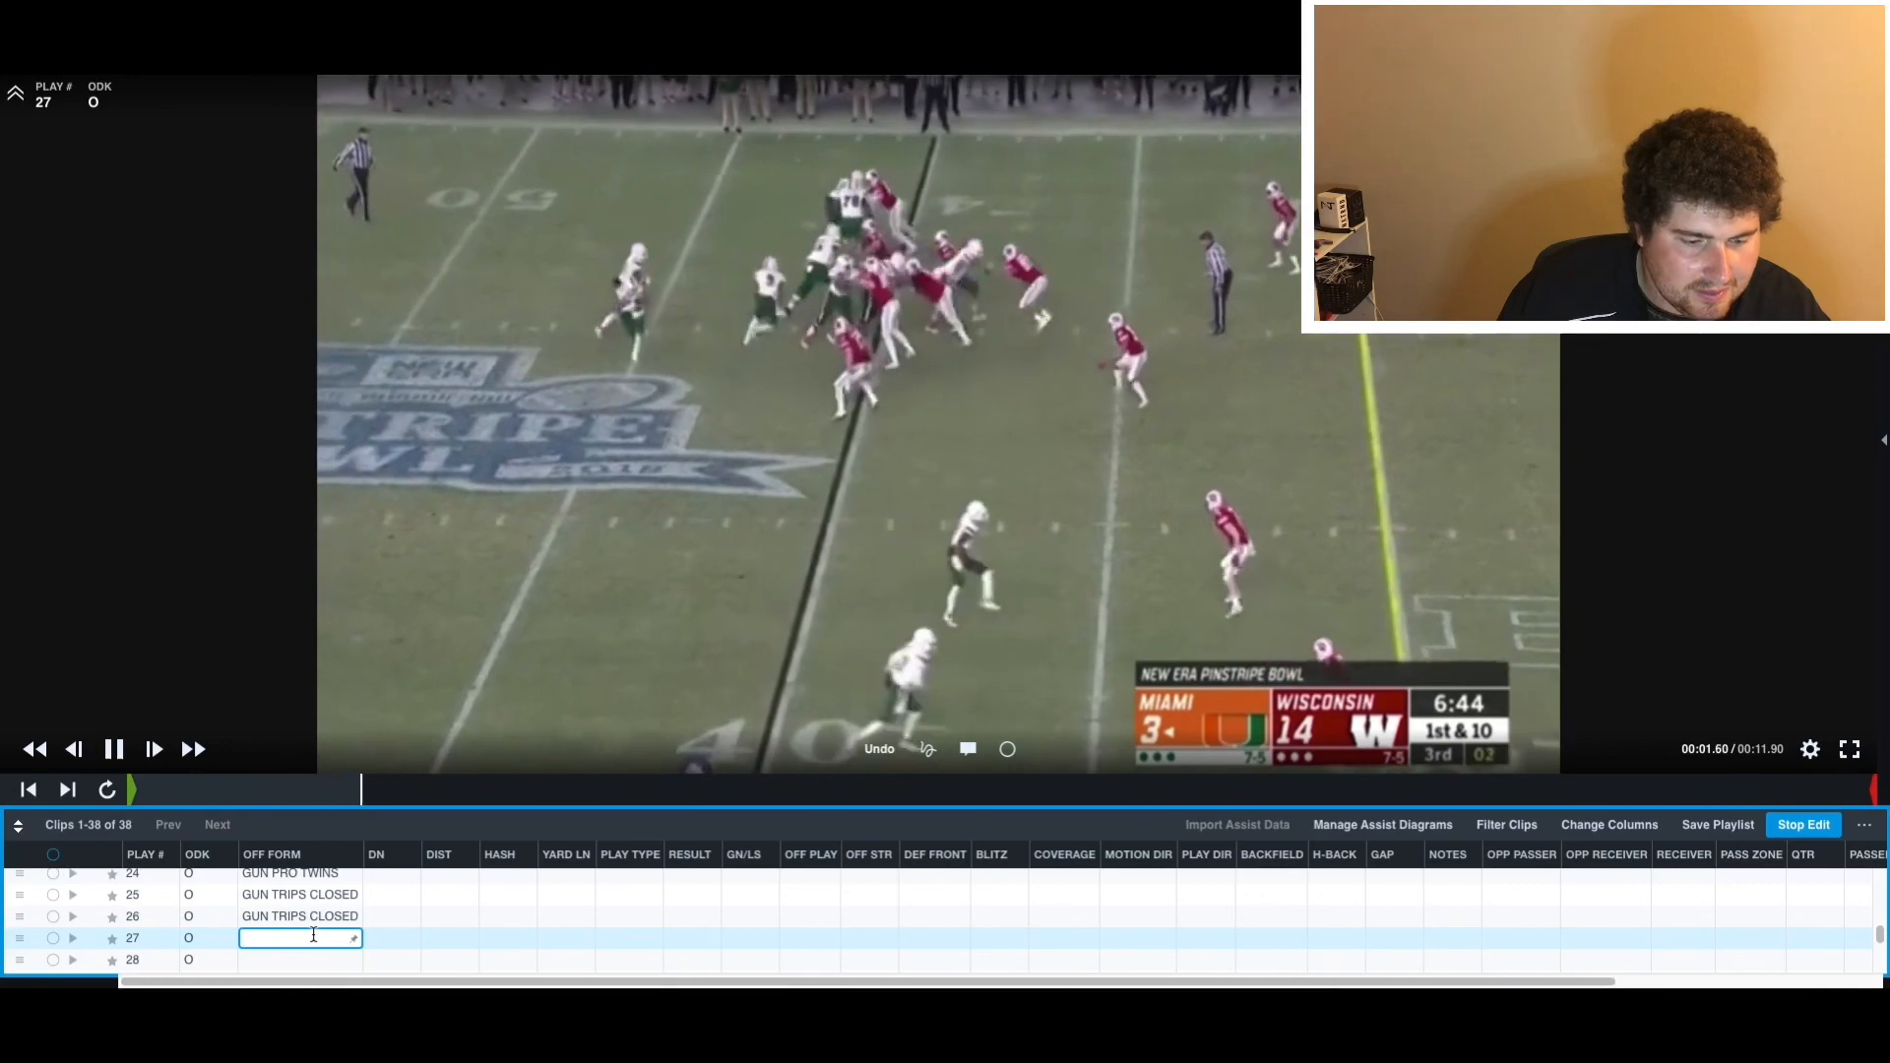
{"action": "type", "text": "g"}
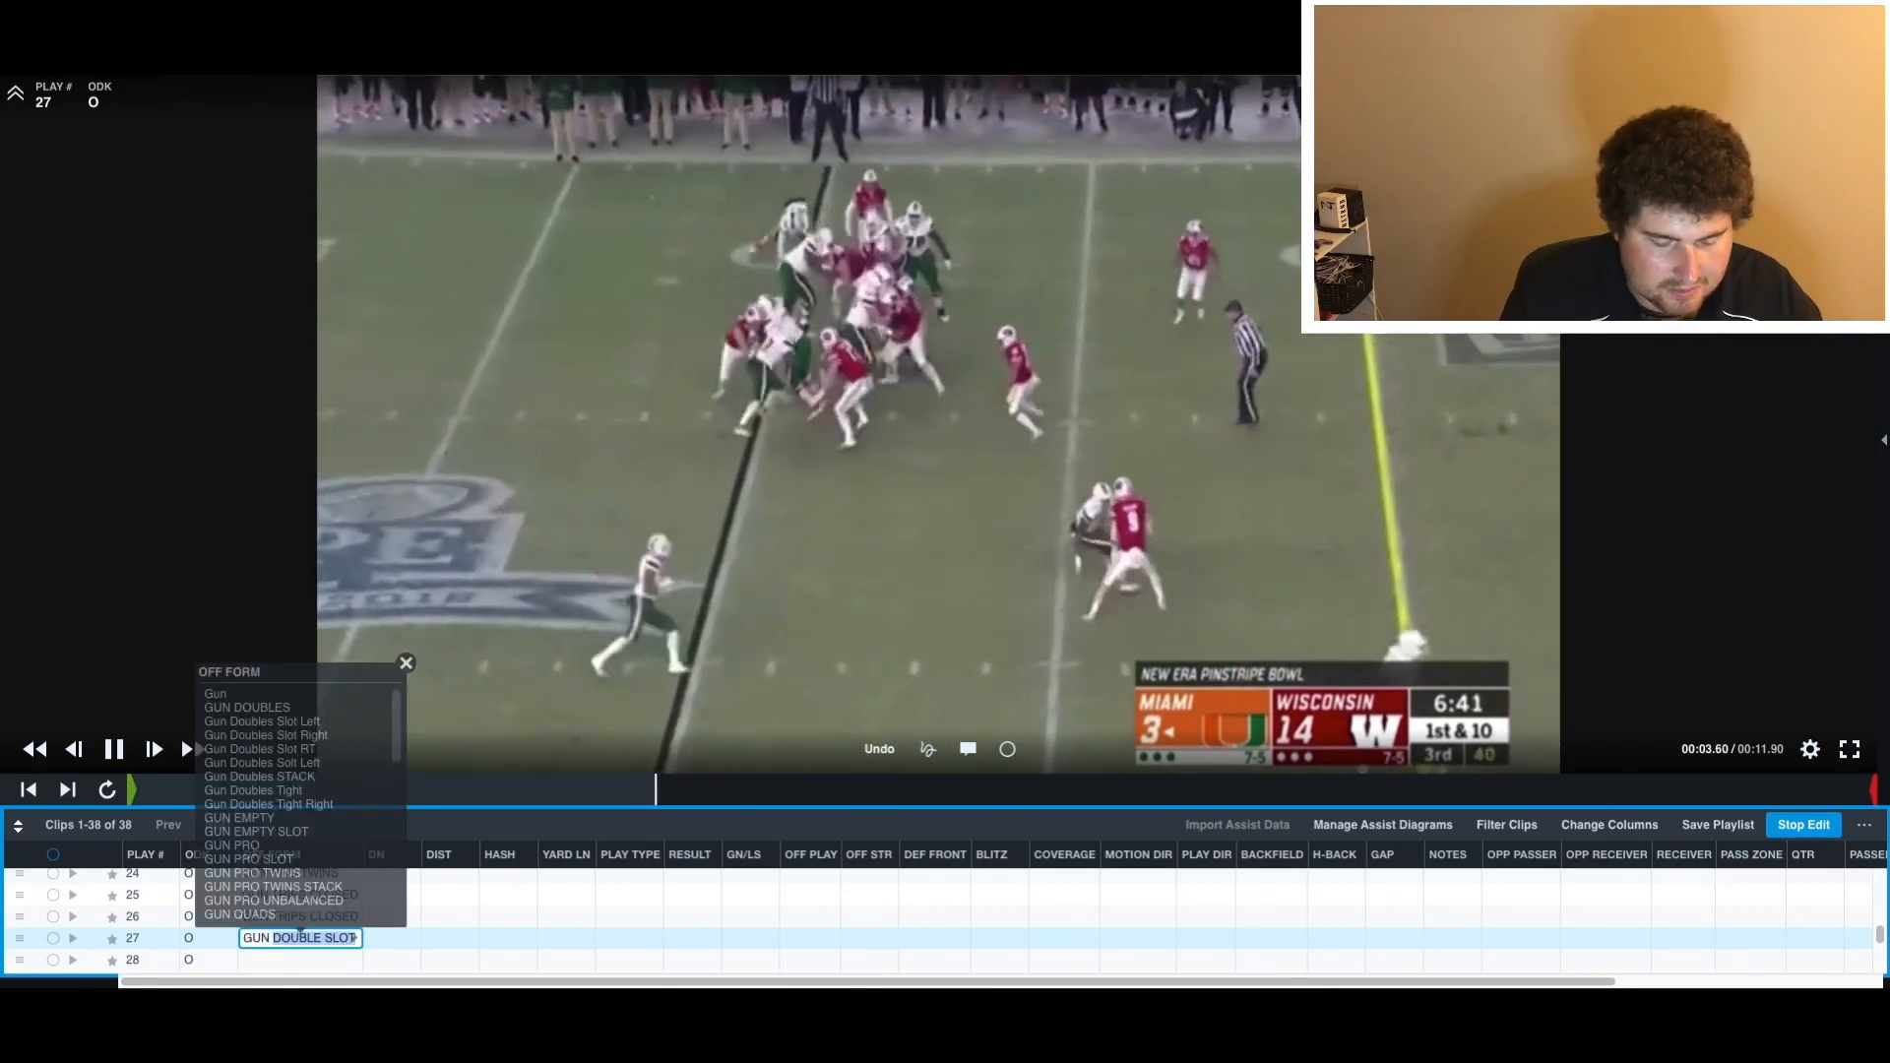
{"action": "type", "text": " d"}
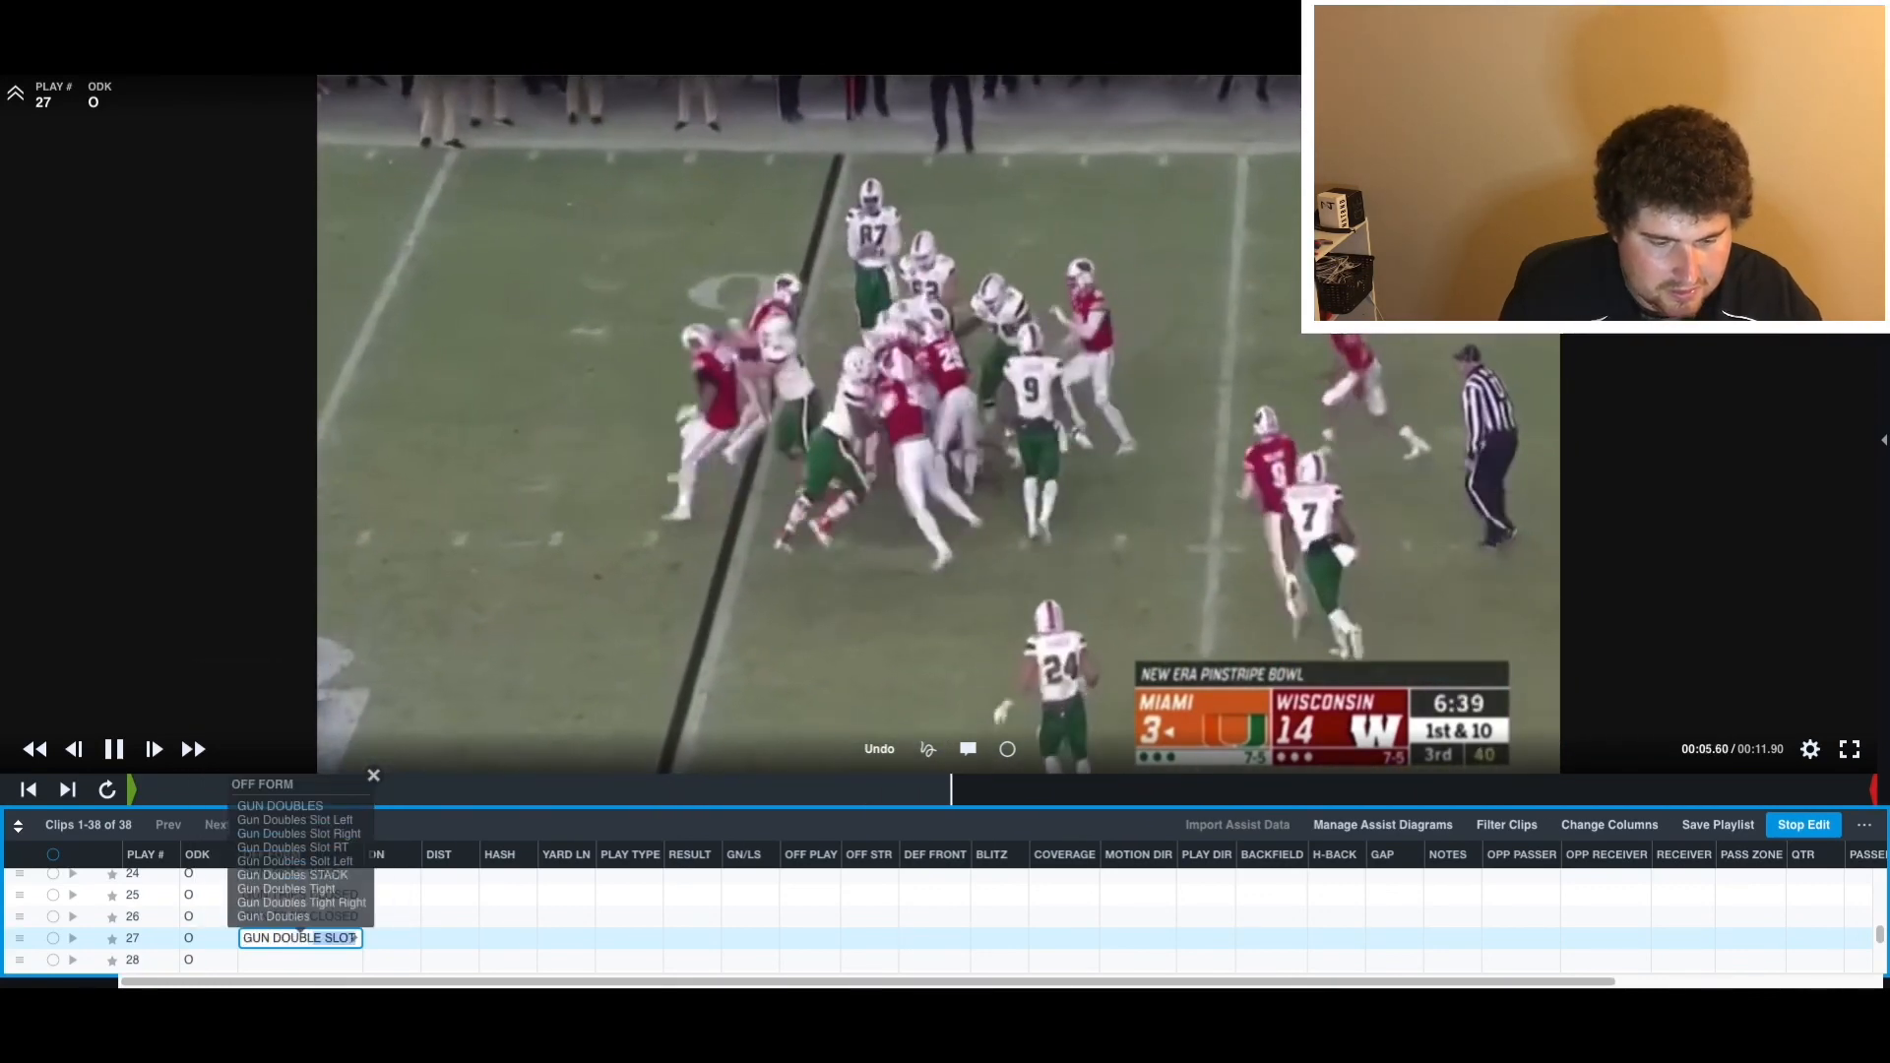
{"action": "type", "text": "slot"}
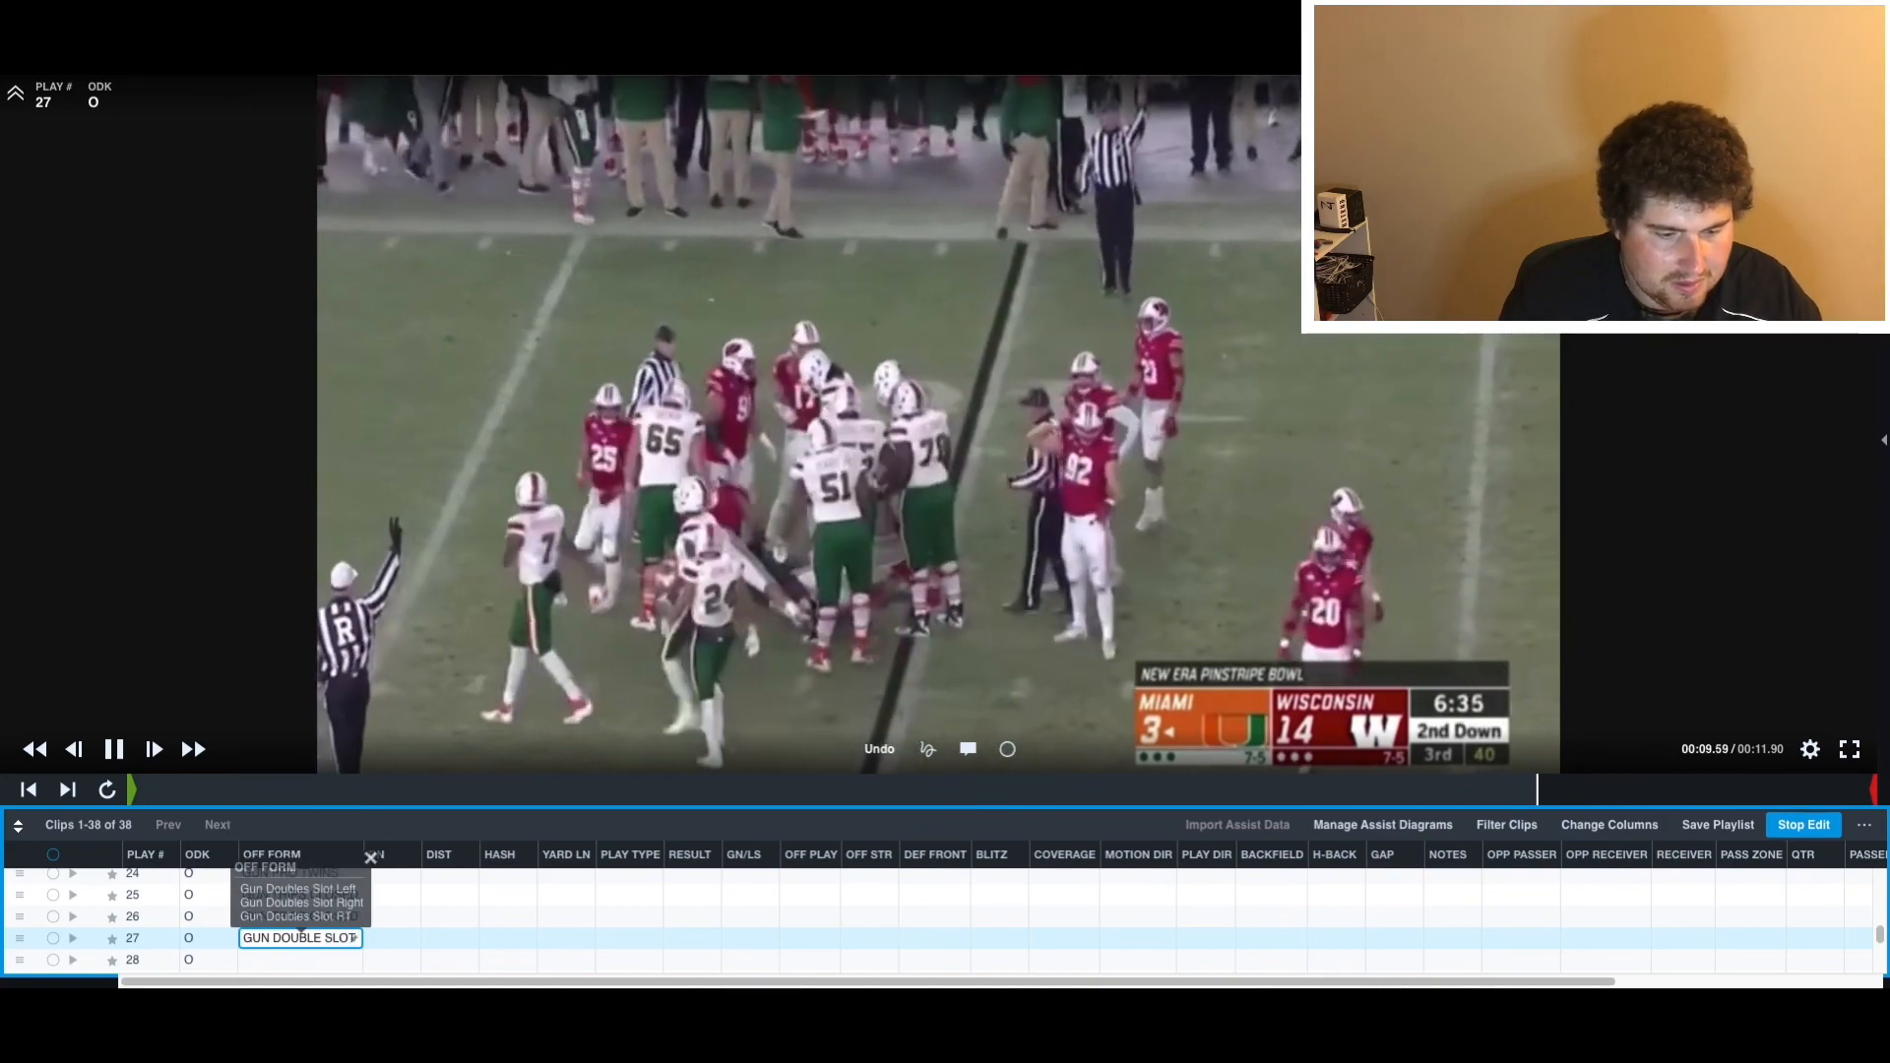
{"action": "key", "text": "Escape"}
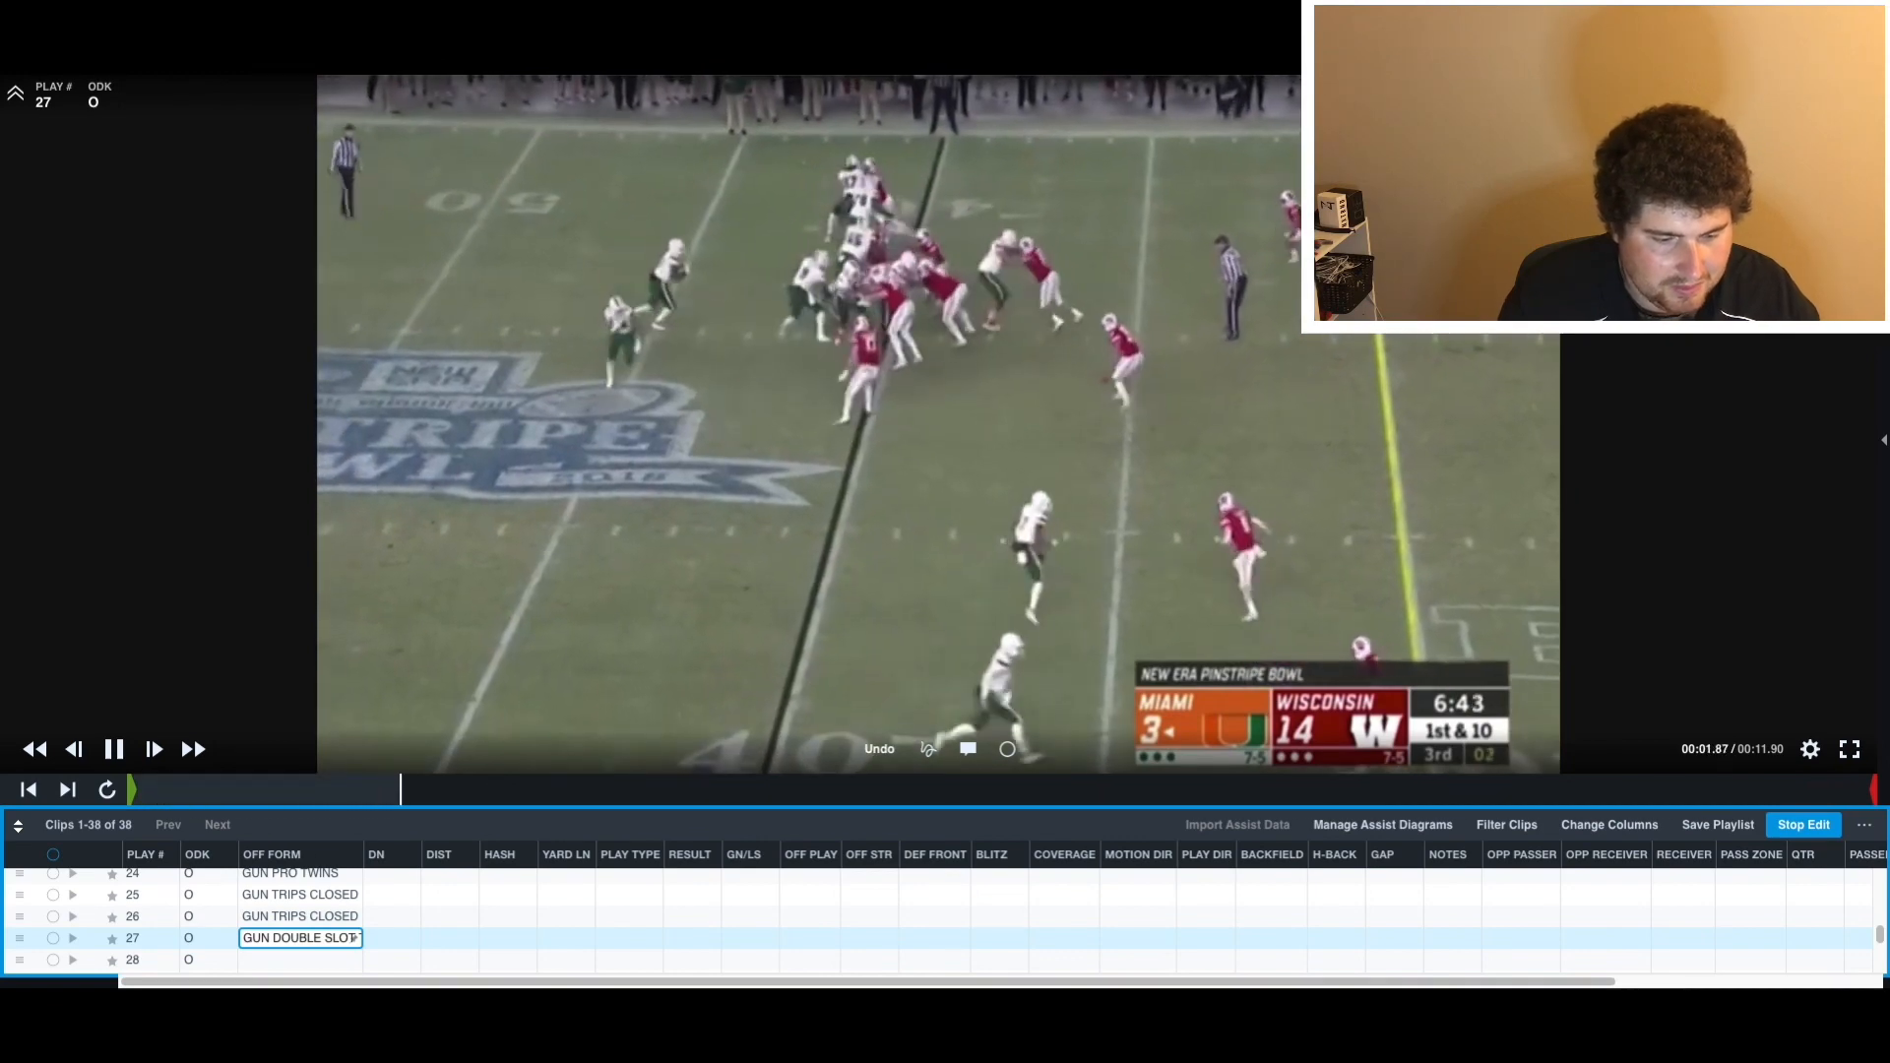
- Complete play 27's offensive formation as GUN DOUBLE SLOT TWINS and replay its clip to check the alignment
{"action": "key", "text": "Return"}
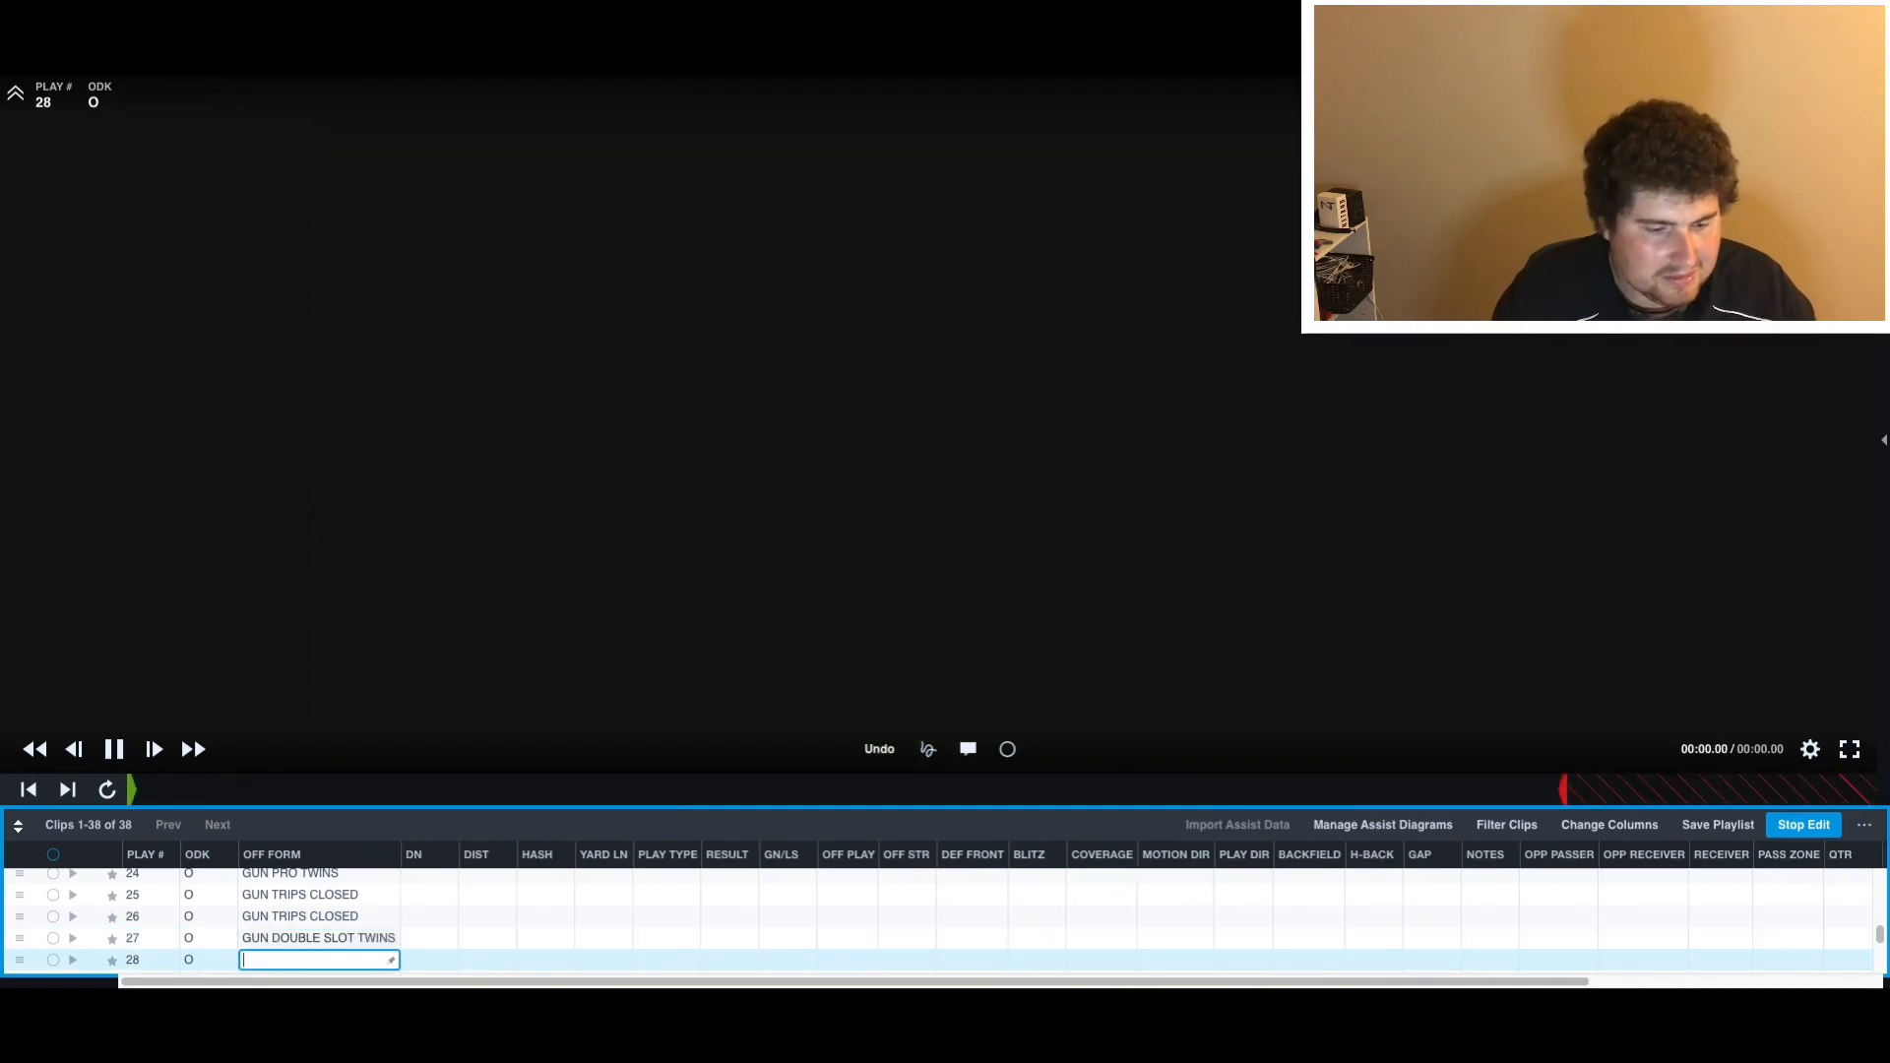
{"action": "left_click", "coordinate": [319, 937]}
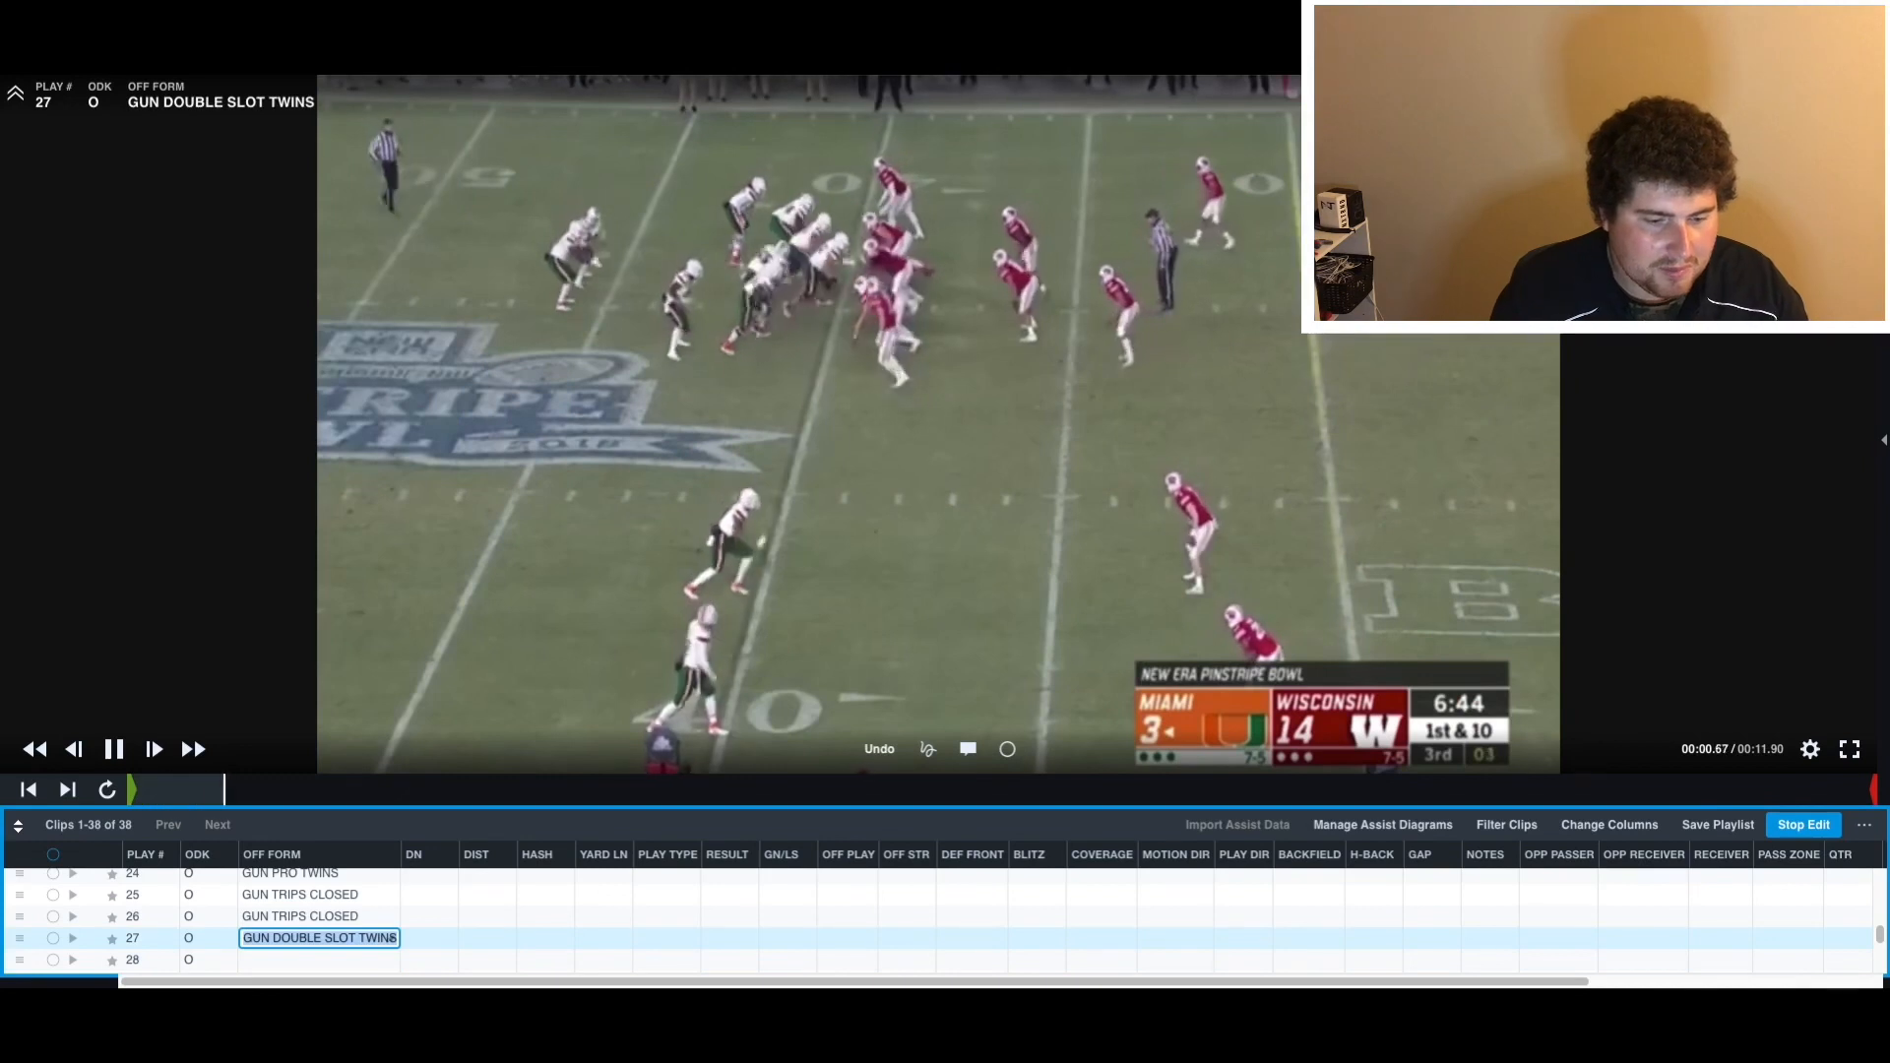
- Set play 28's offensive formation to GUN DOUBLE SLOT TWINS
{"action": "left_click", "coordinate": [392, 960]}
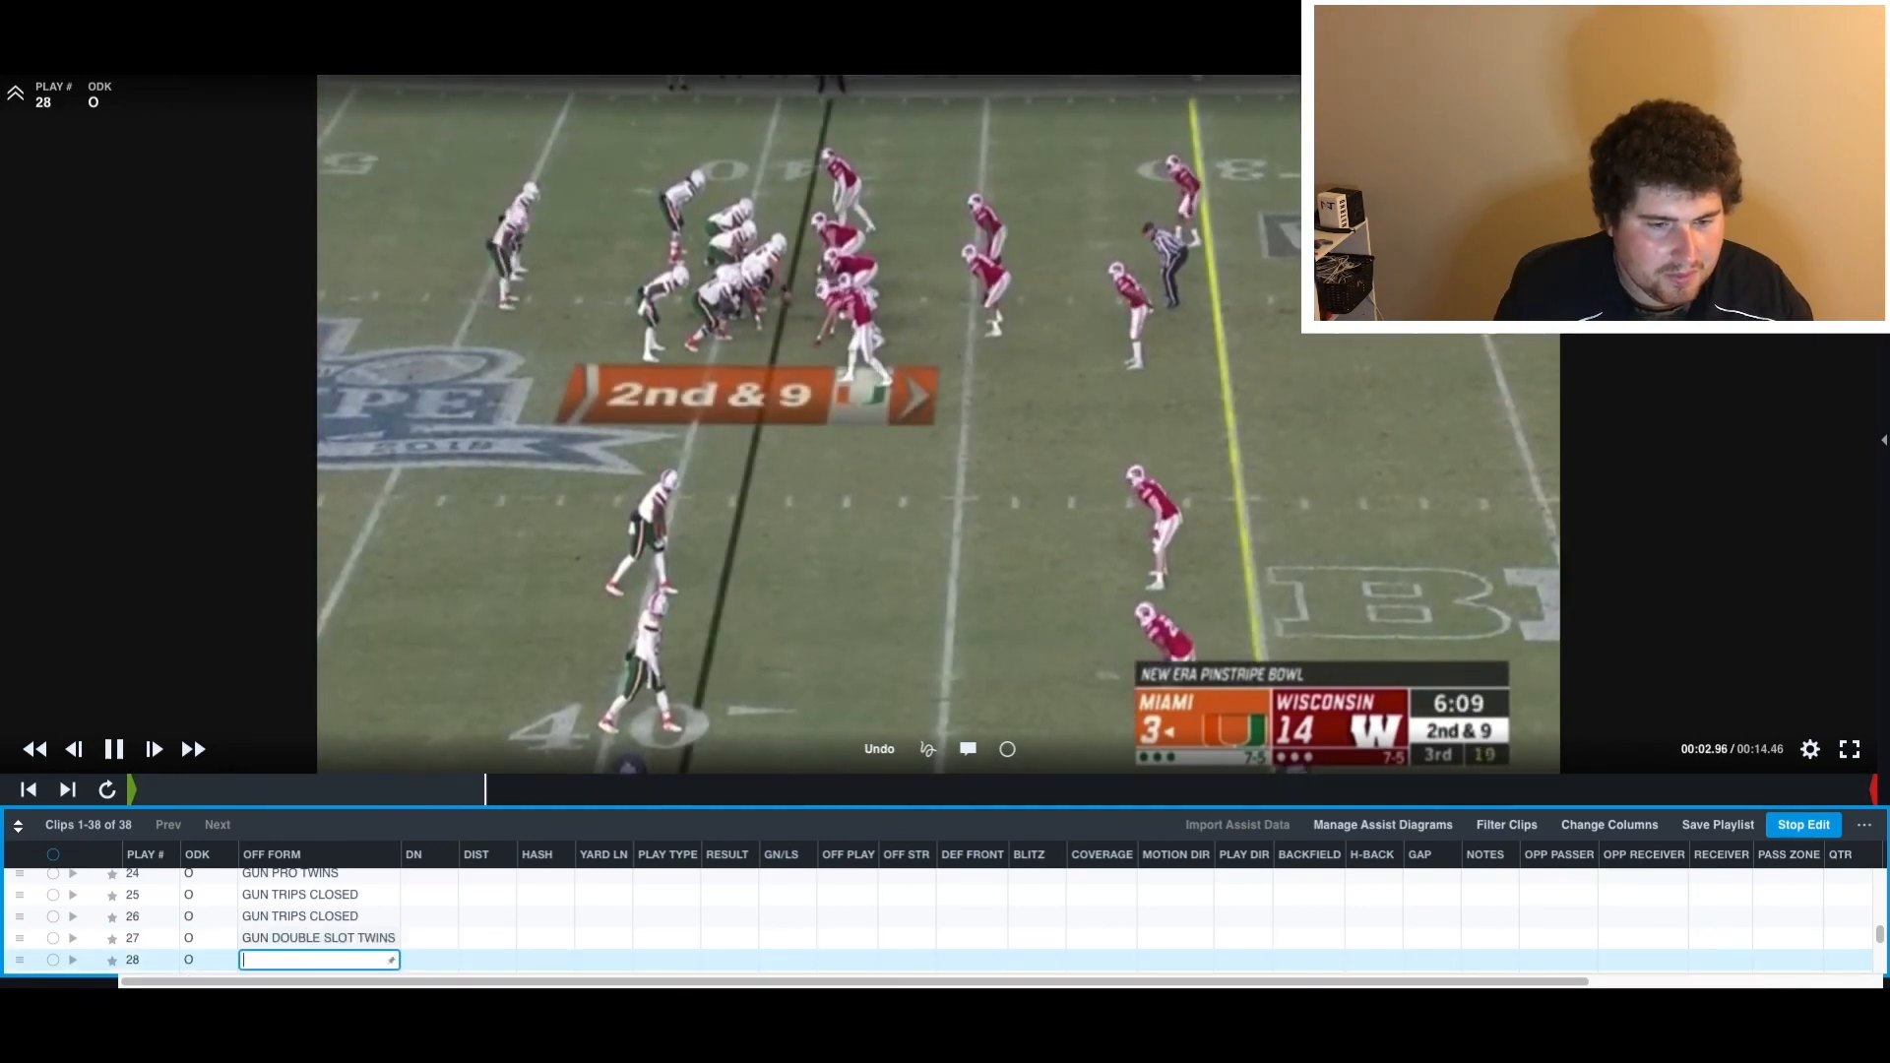
{"action": "type", "text": "GUN "}
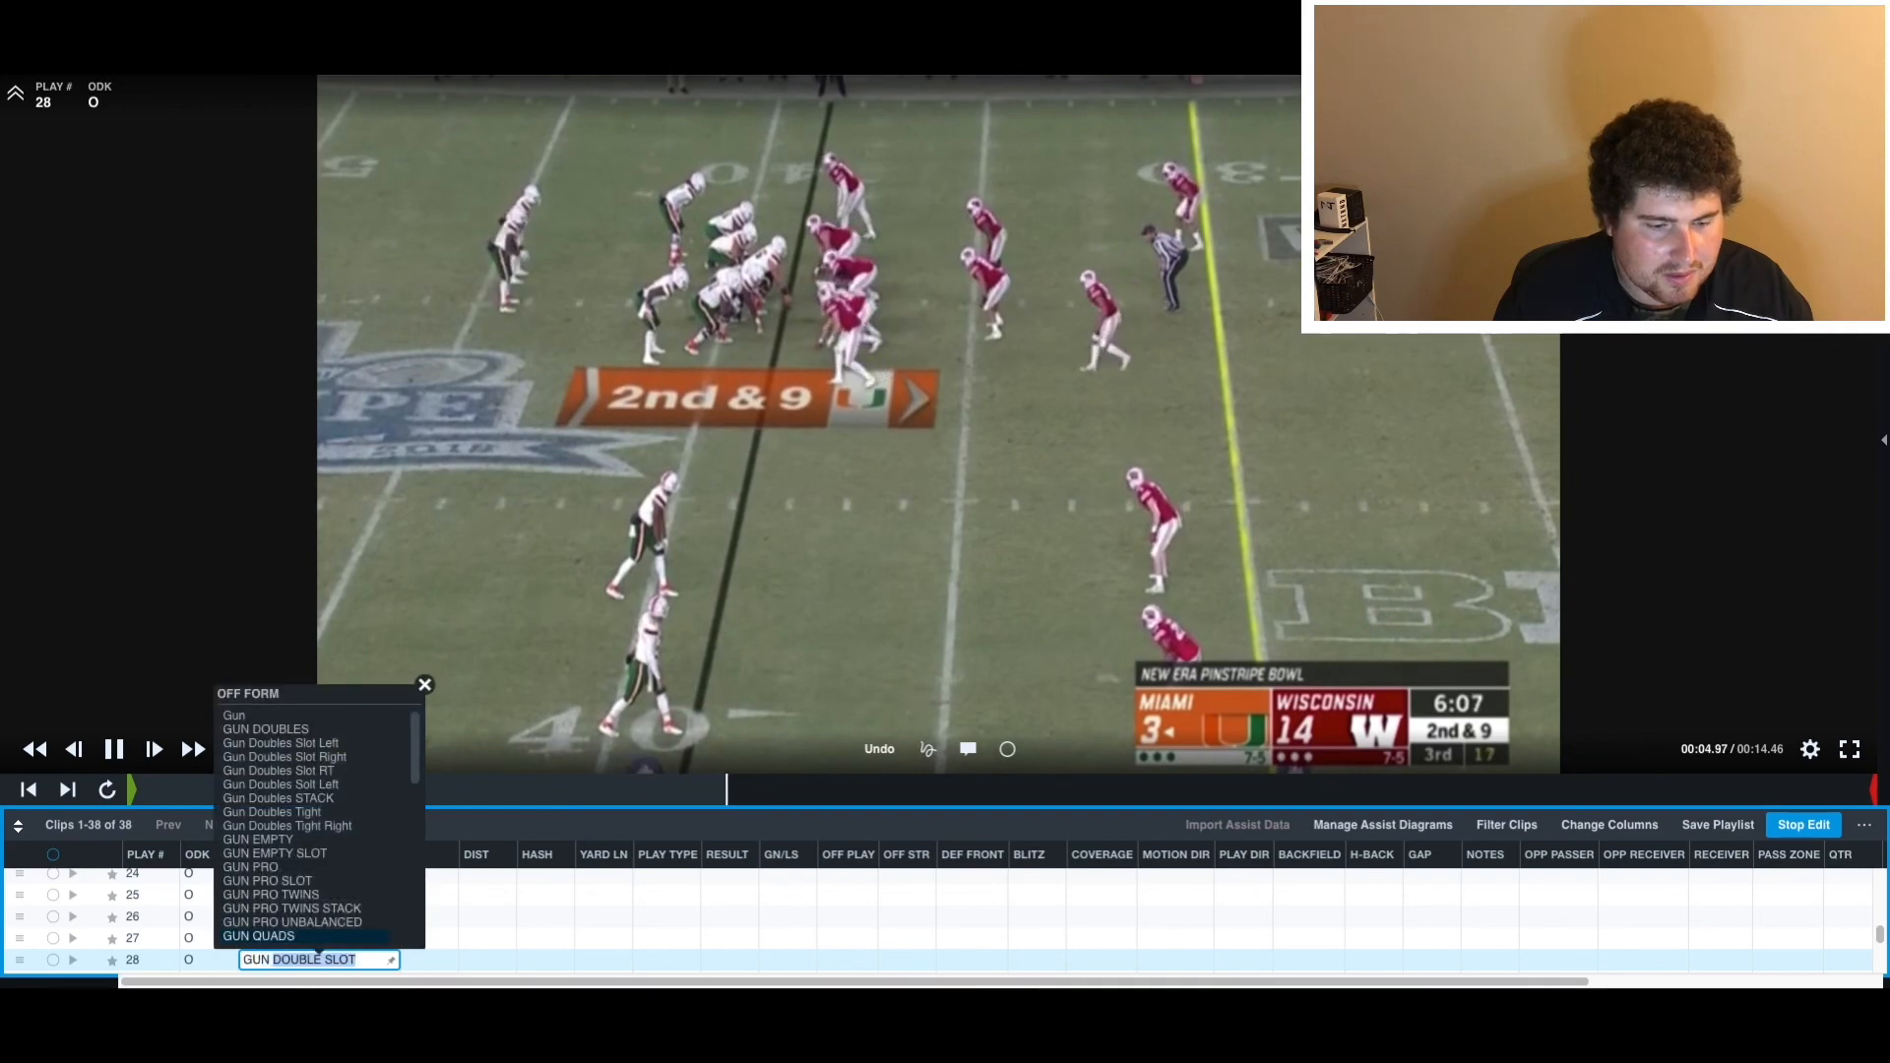
{"action": "type", "text": "DO"}
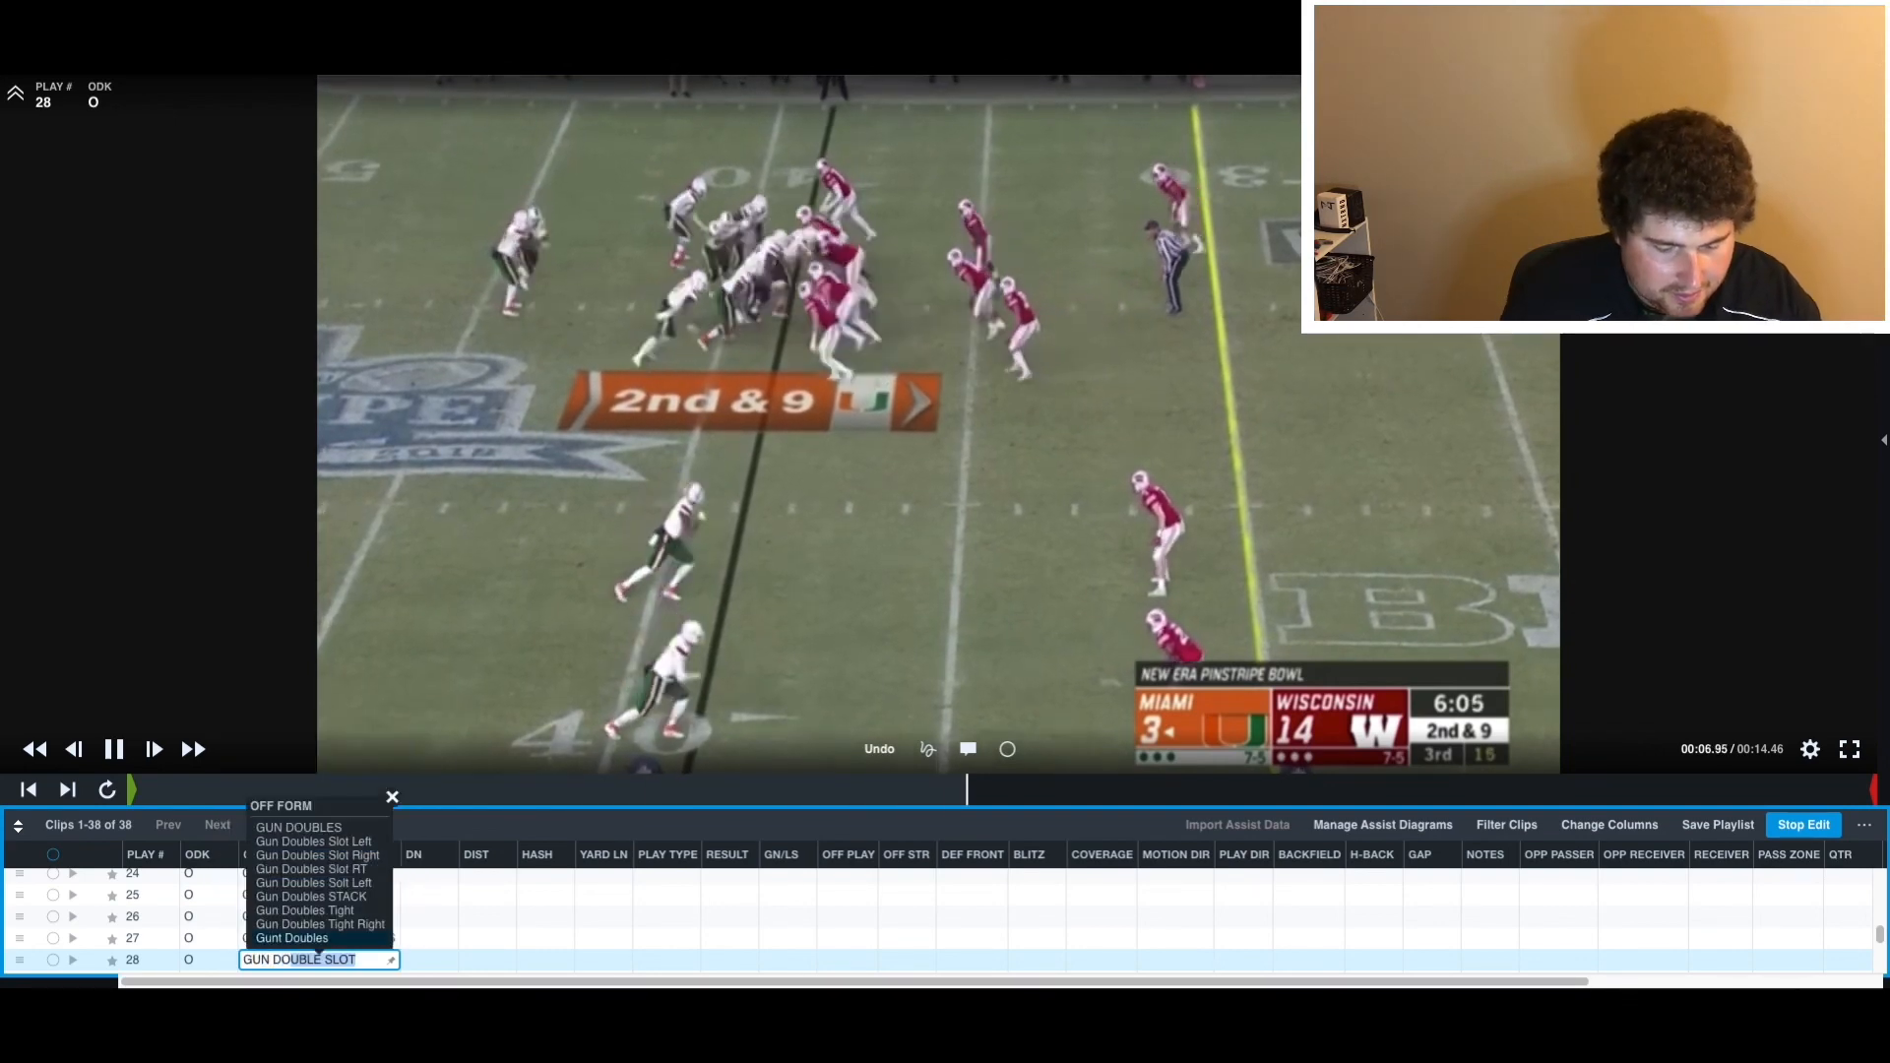
{"action": "type", "text": "U"}
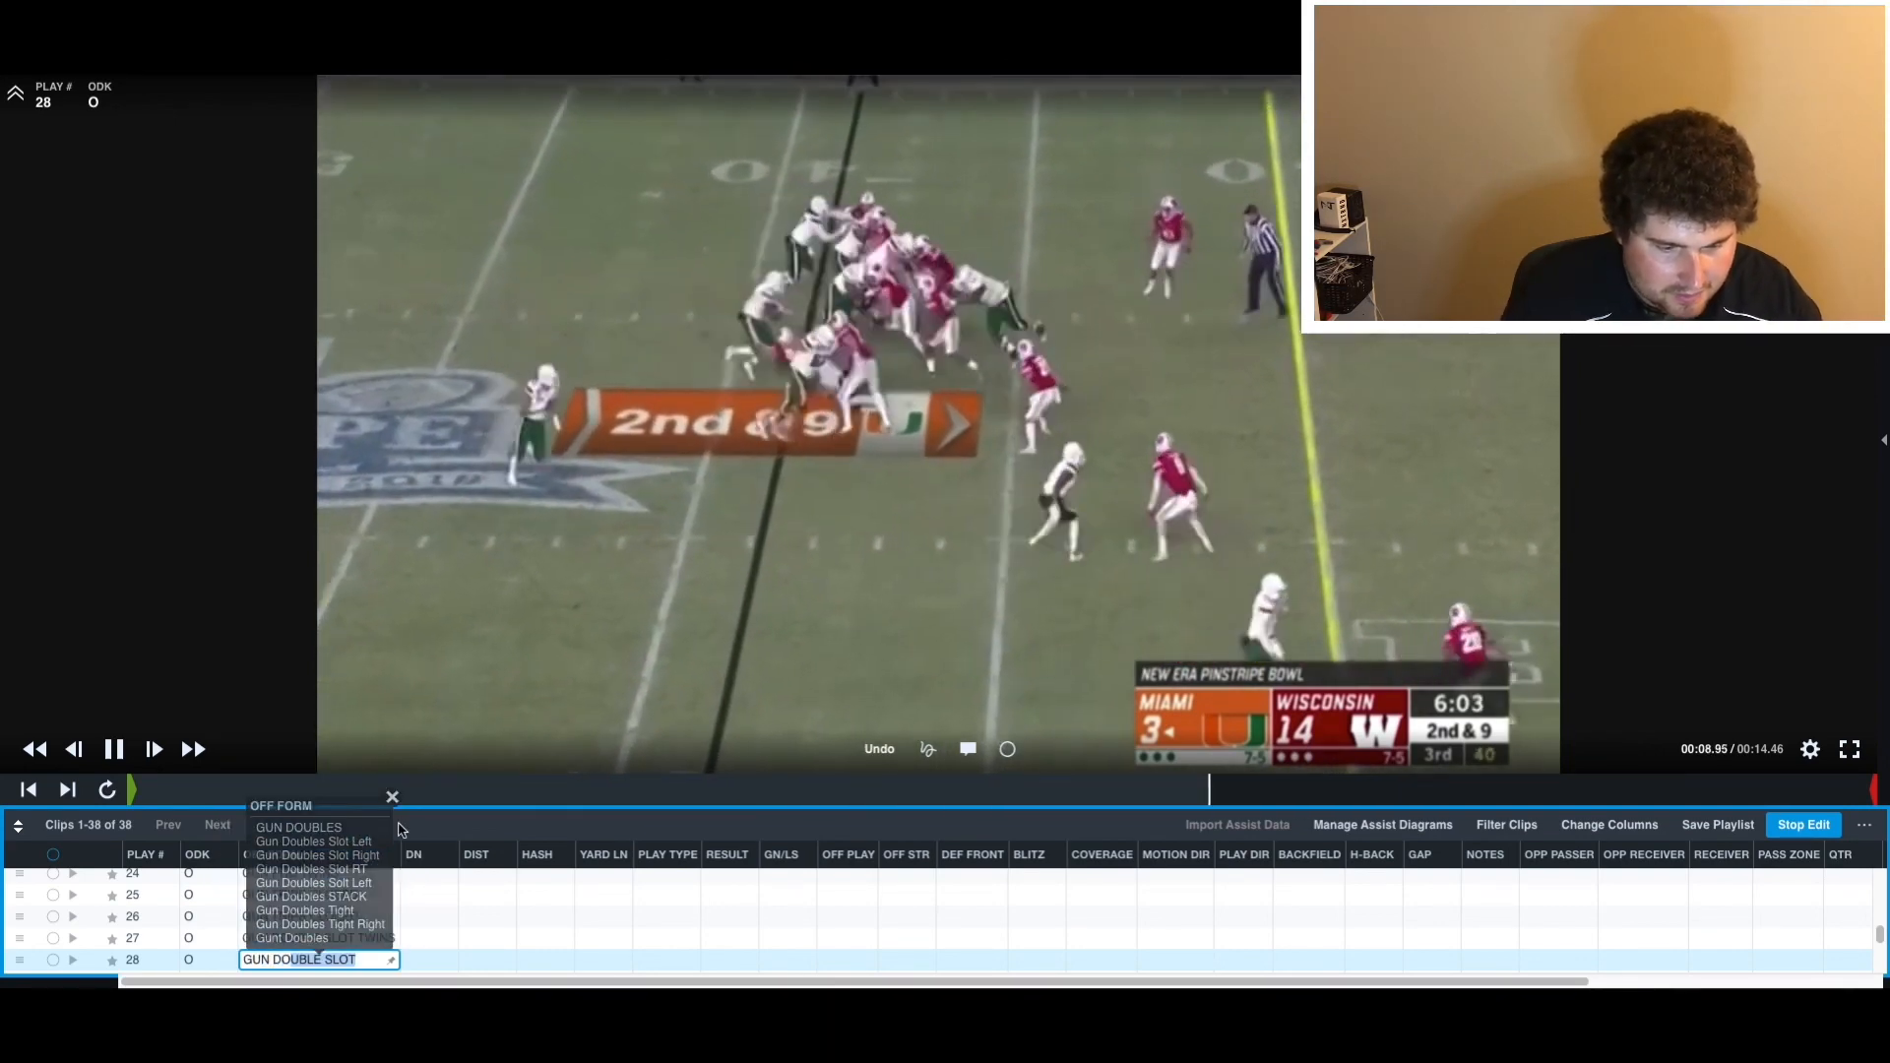
{"action": "type", "text": "BLE SLO"}
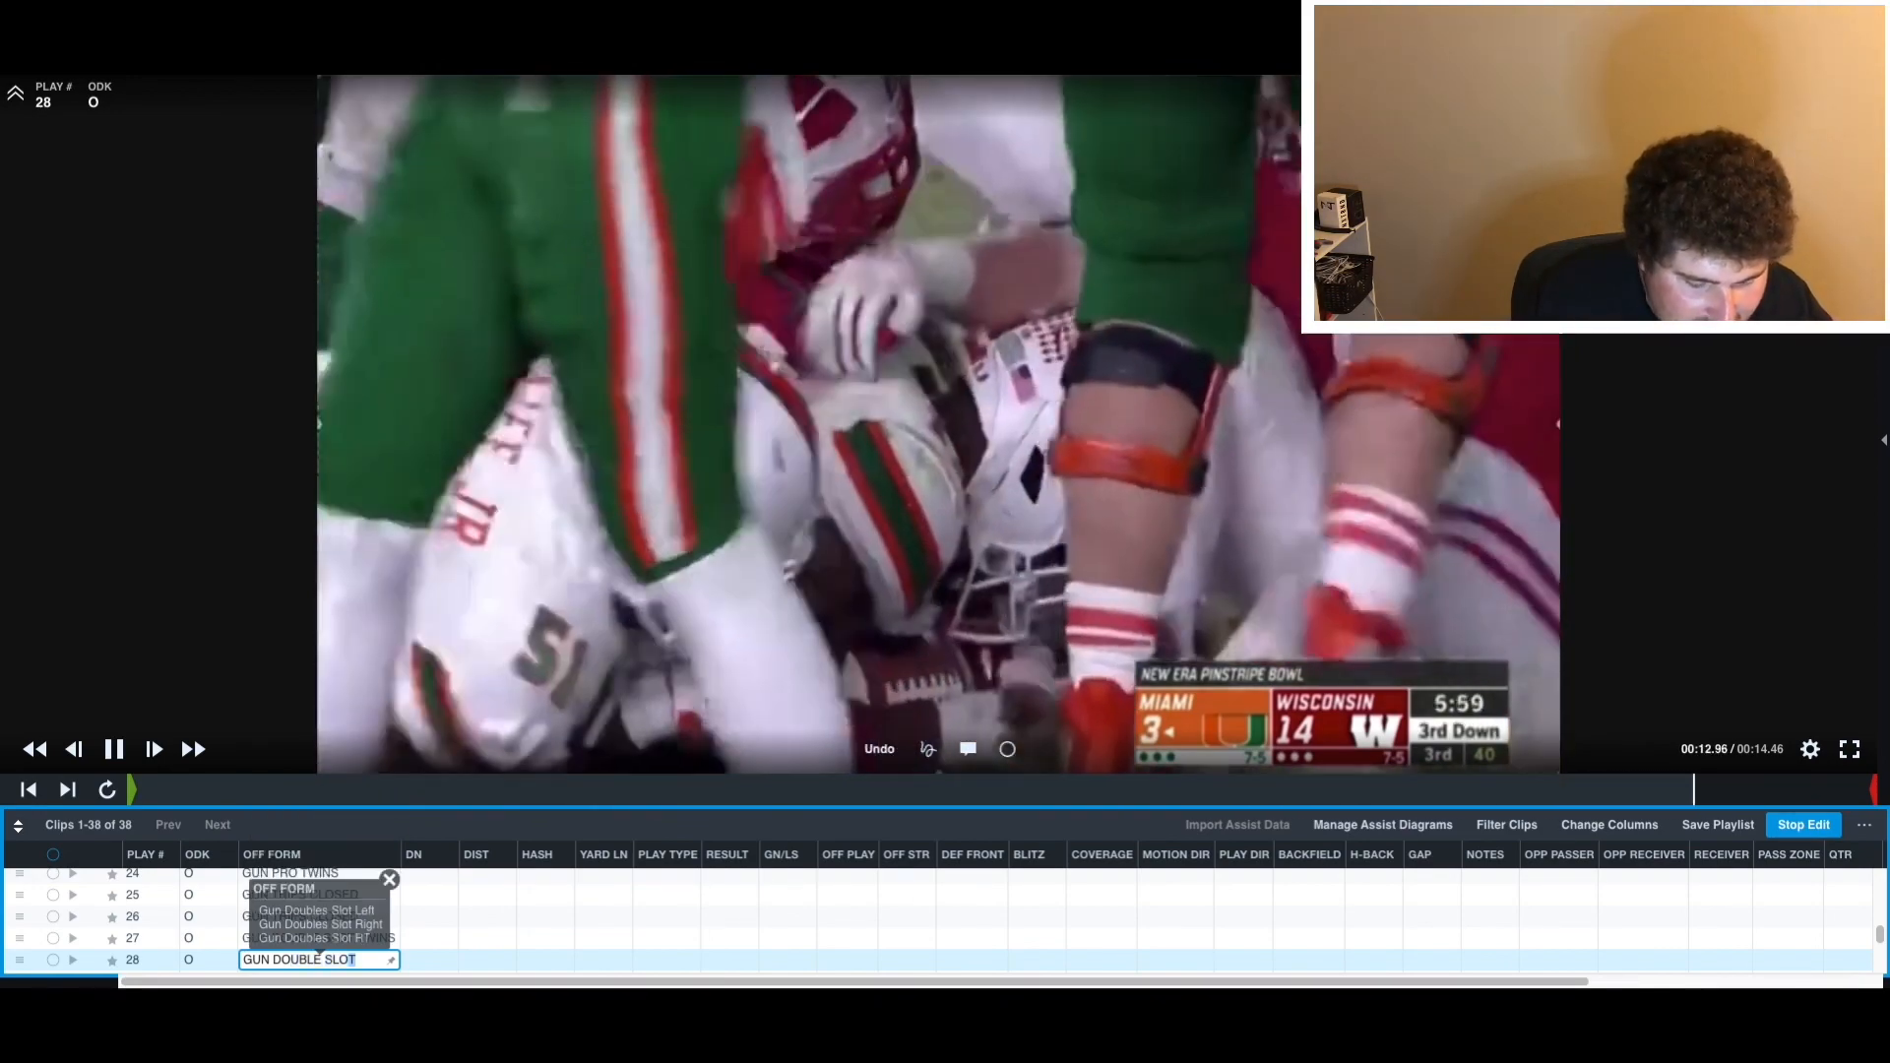
{"action": "type", "text": "T WI"}
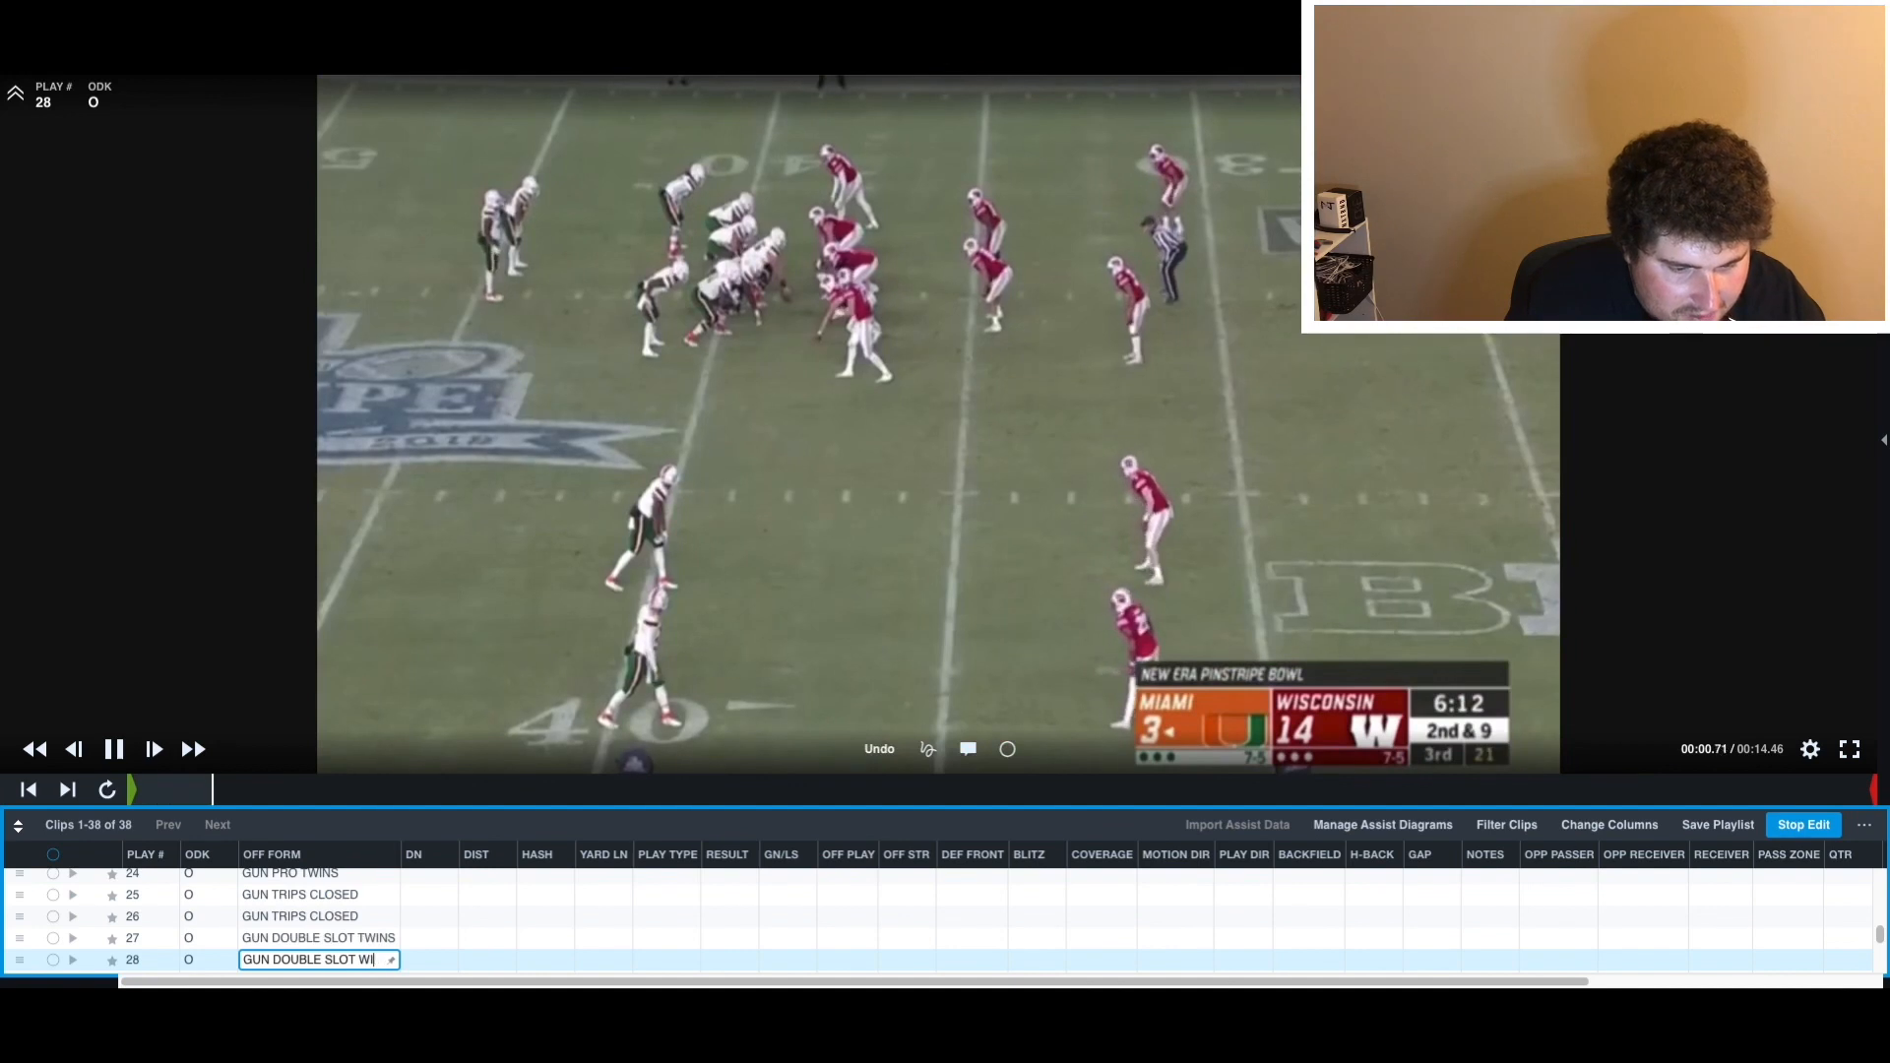
{"action": "key", "text": "BackSpace"}
{"action": "key", "text": "BackSpace"}
{"action": "type", "text": "TWINS"}
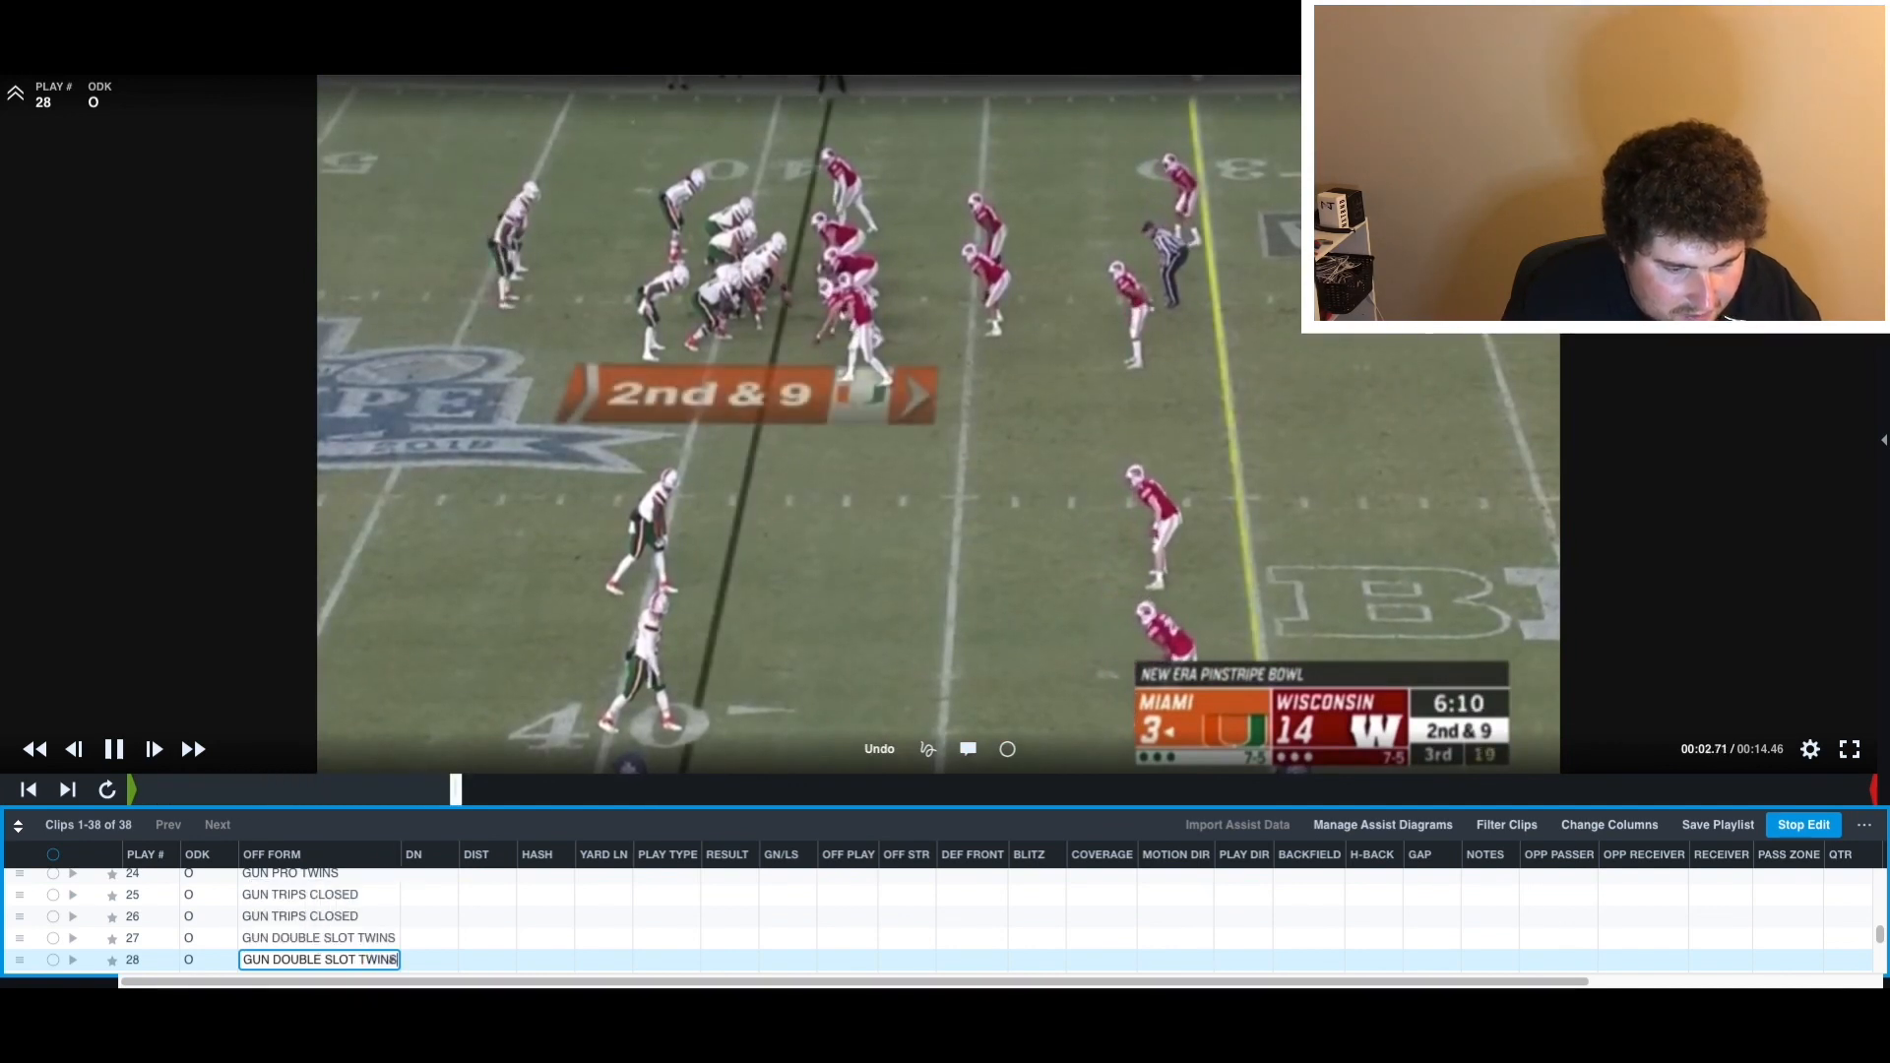
{"action": "key", "text": "Return"}
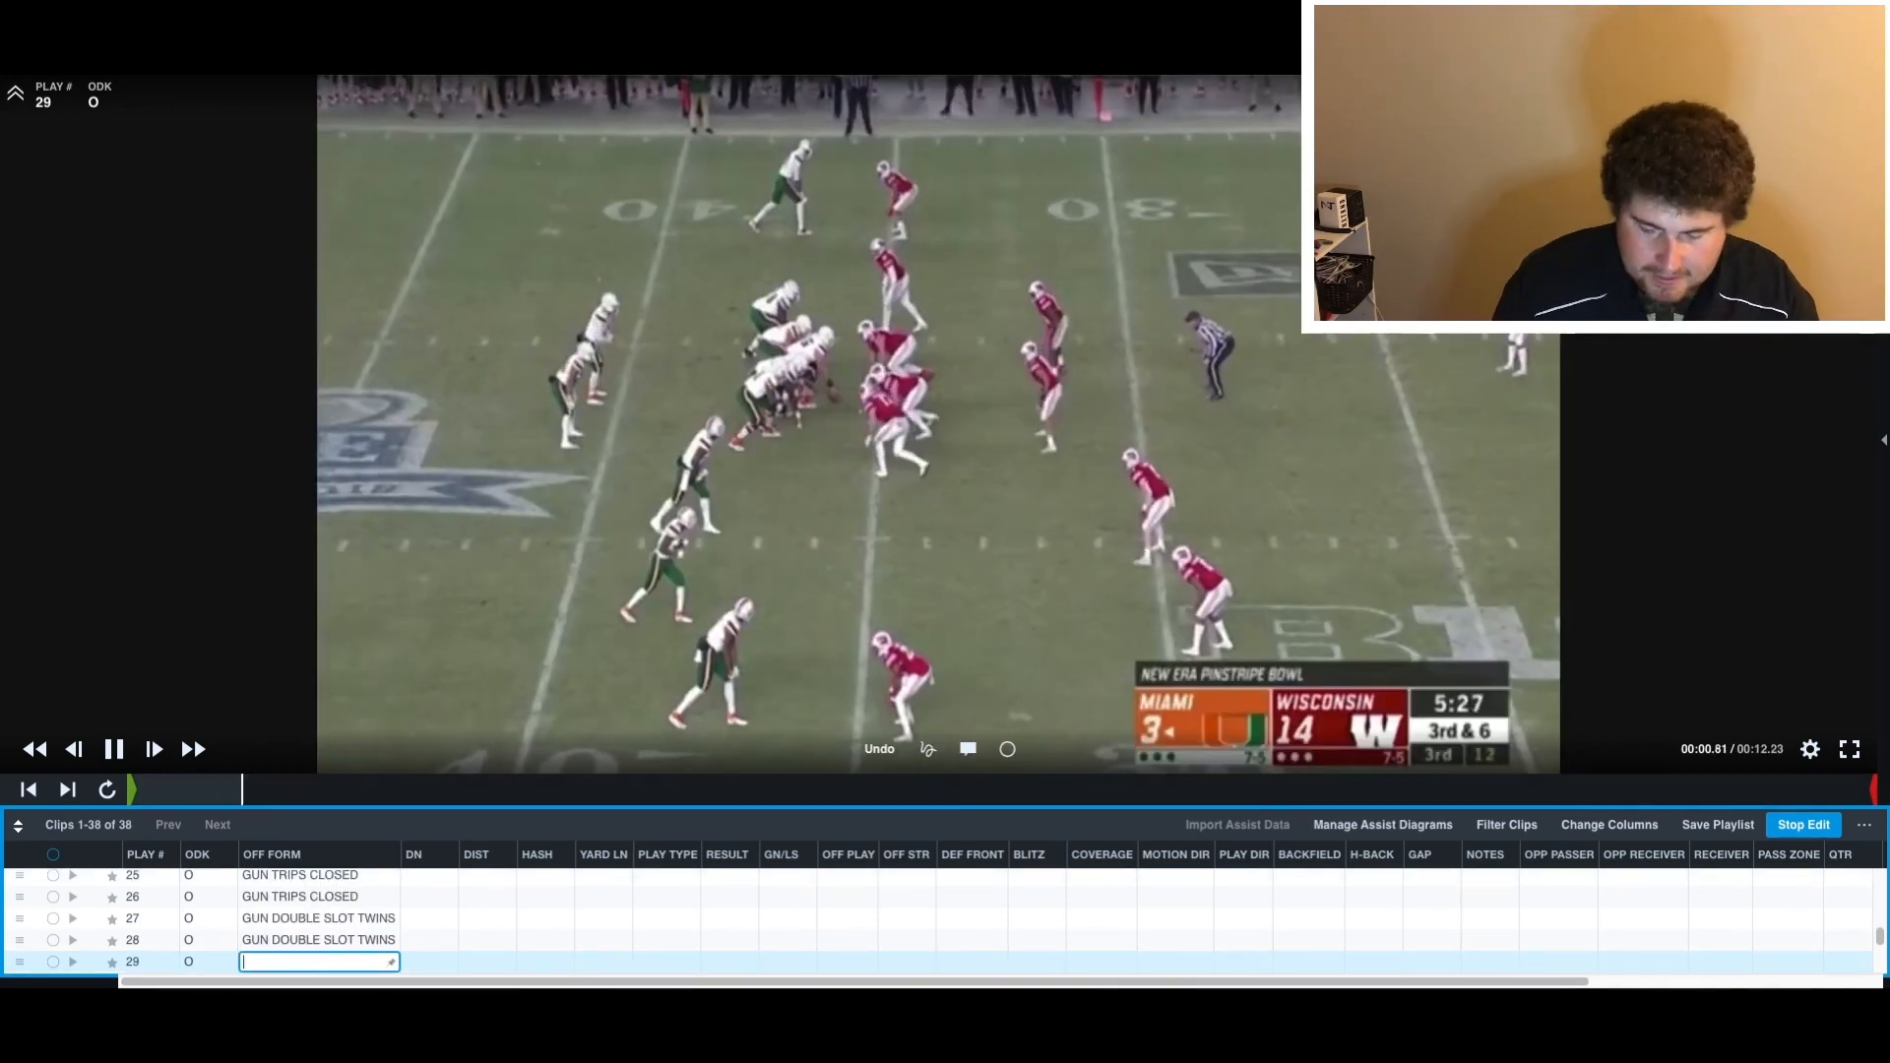
- Enter GUN TRIPS as play 29's offensive formation, then review play 30's pre-snap alignment and tag it GUN TWINS
{"action": "type", "text": "GUN TRIPS"}
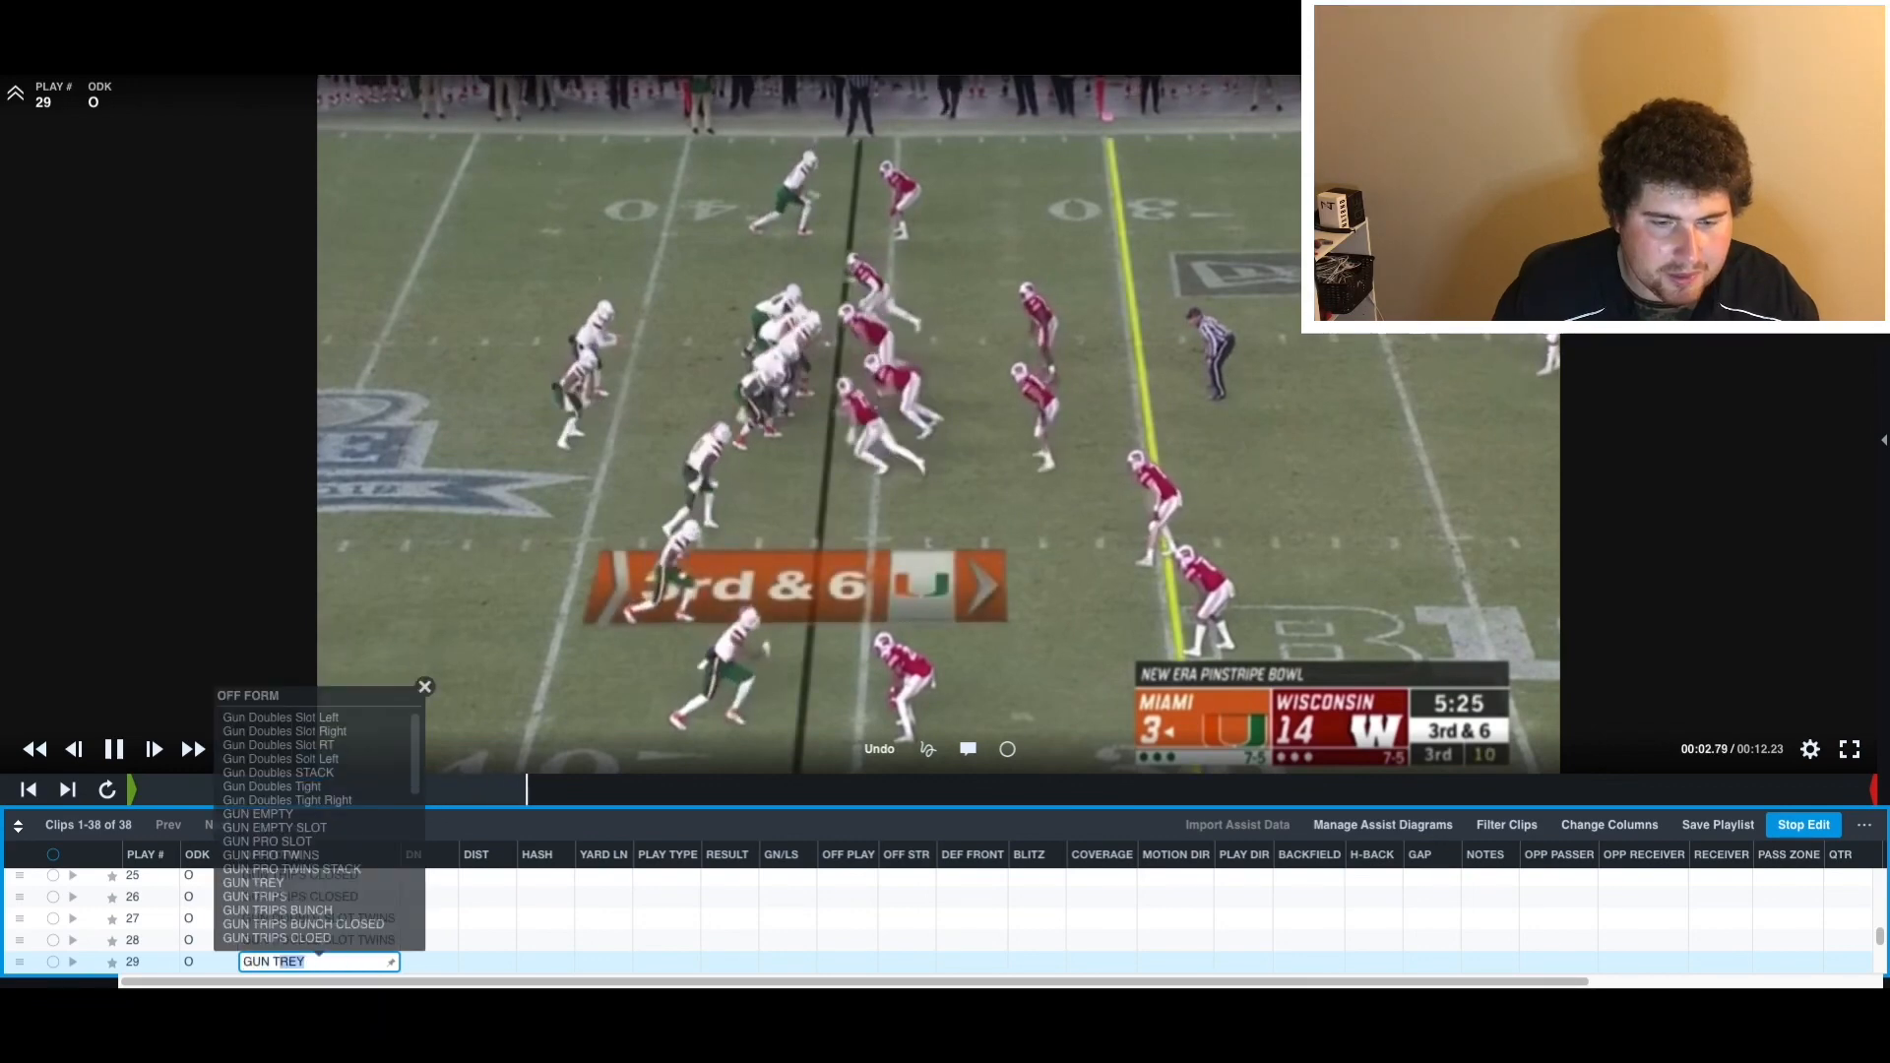
{"action": "key", "text": "Return"}
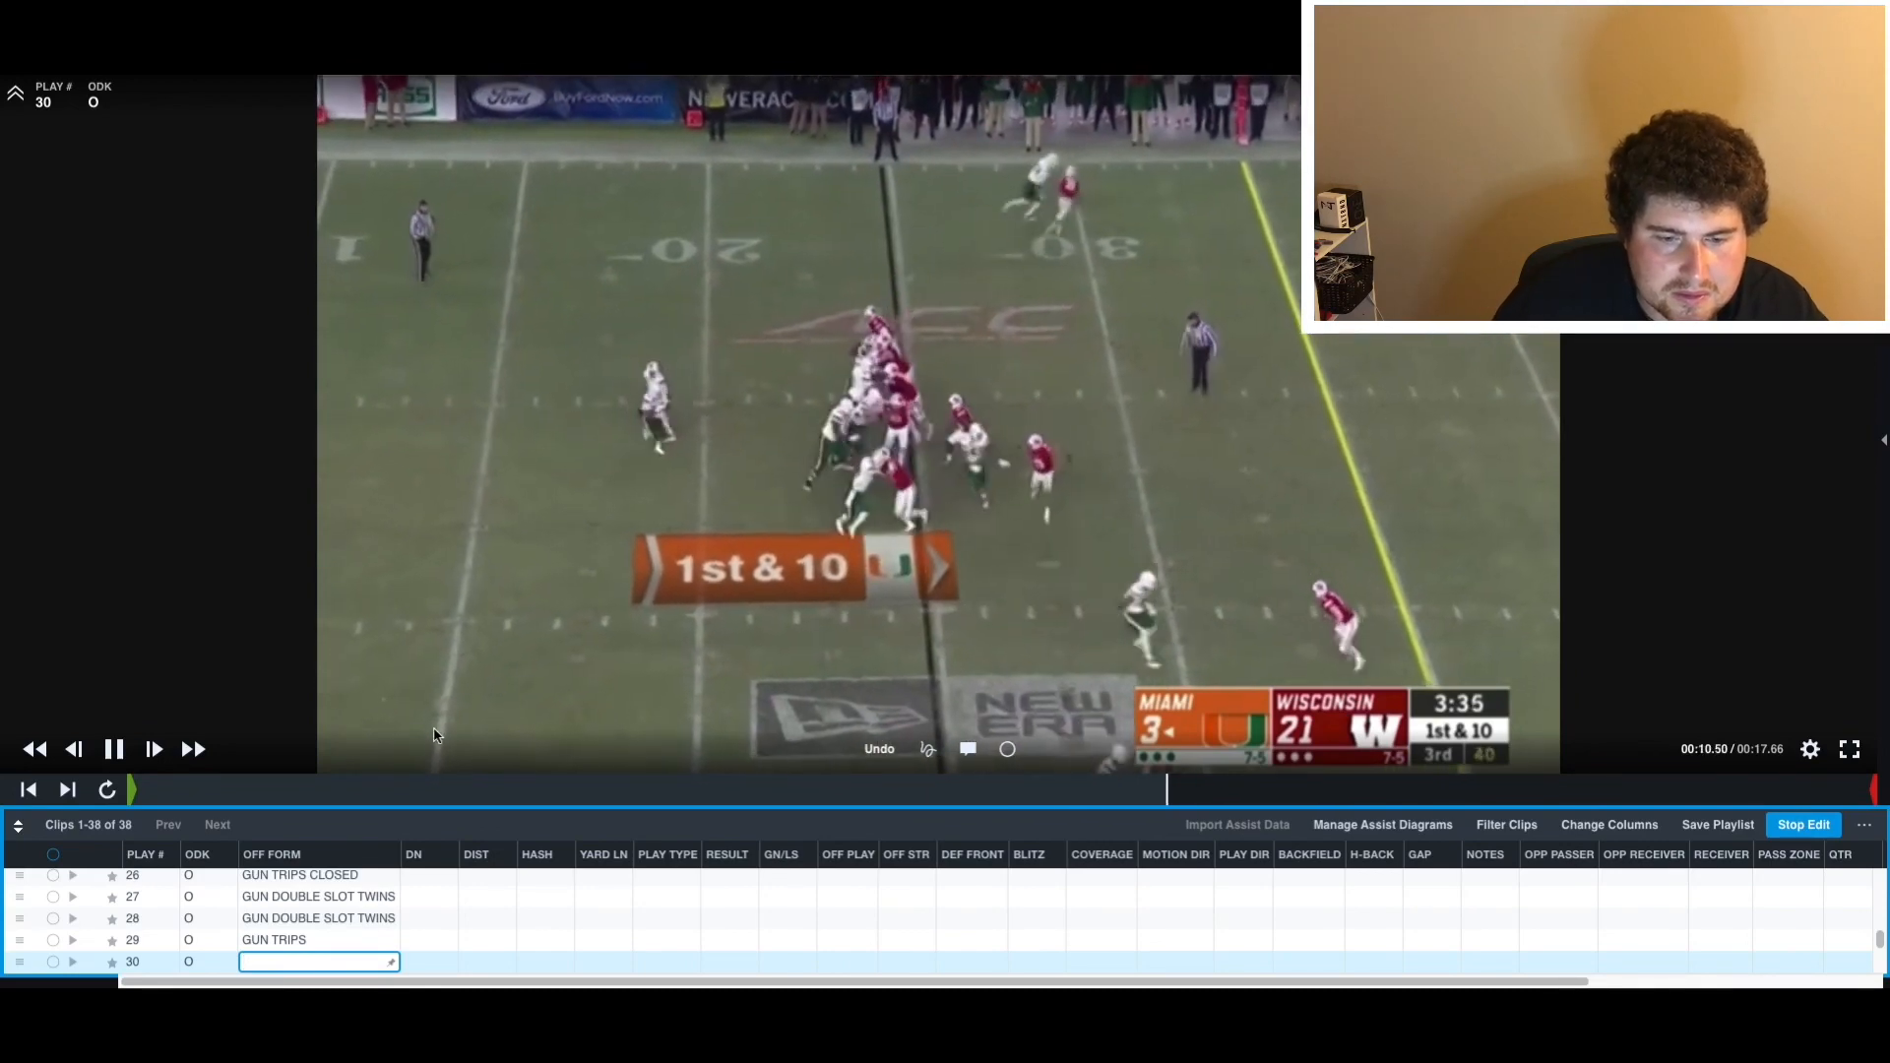
{"action": "left_click", "coordinate": [343, 788]}
{"action": "left_click_drag", "start_coordinate": [433, 796], "coordinate": [655, 809]}
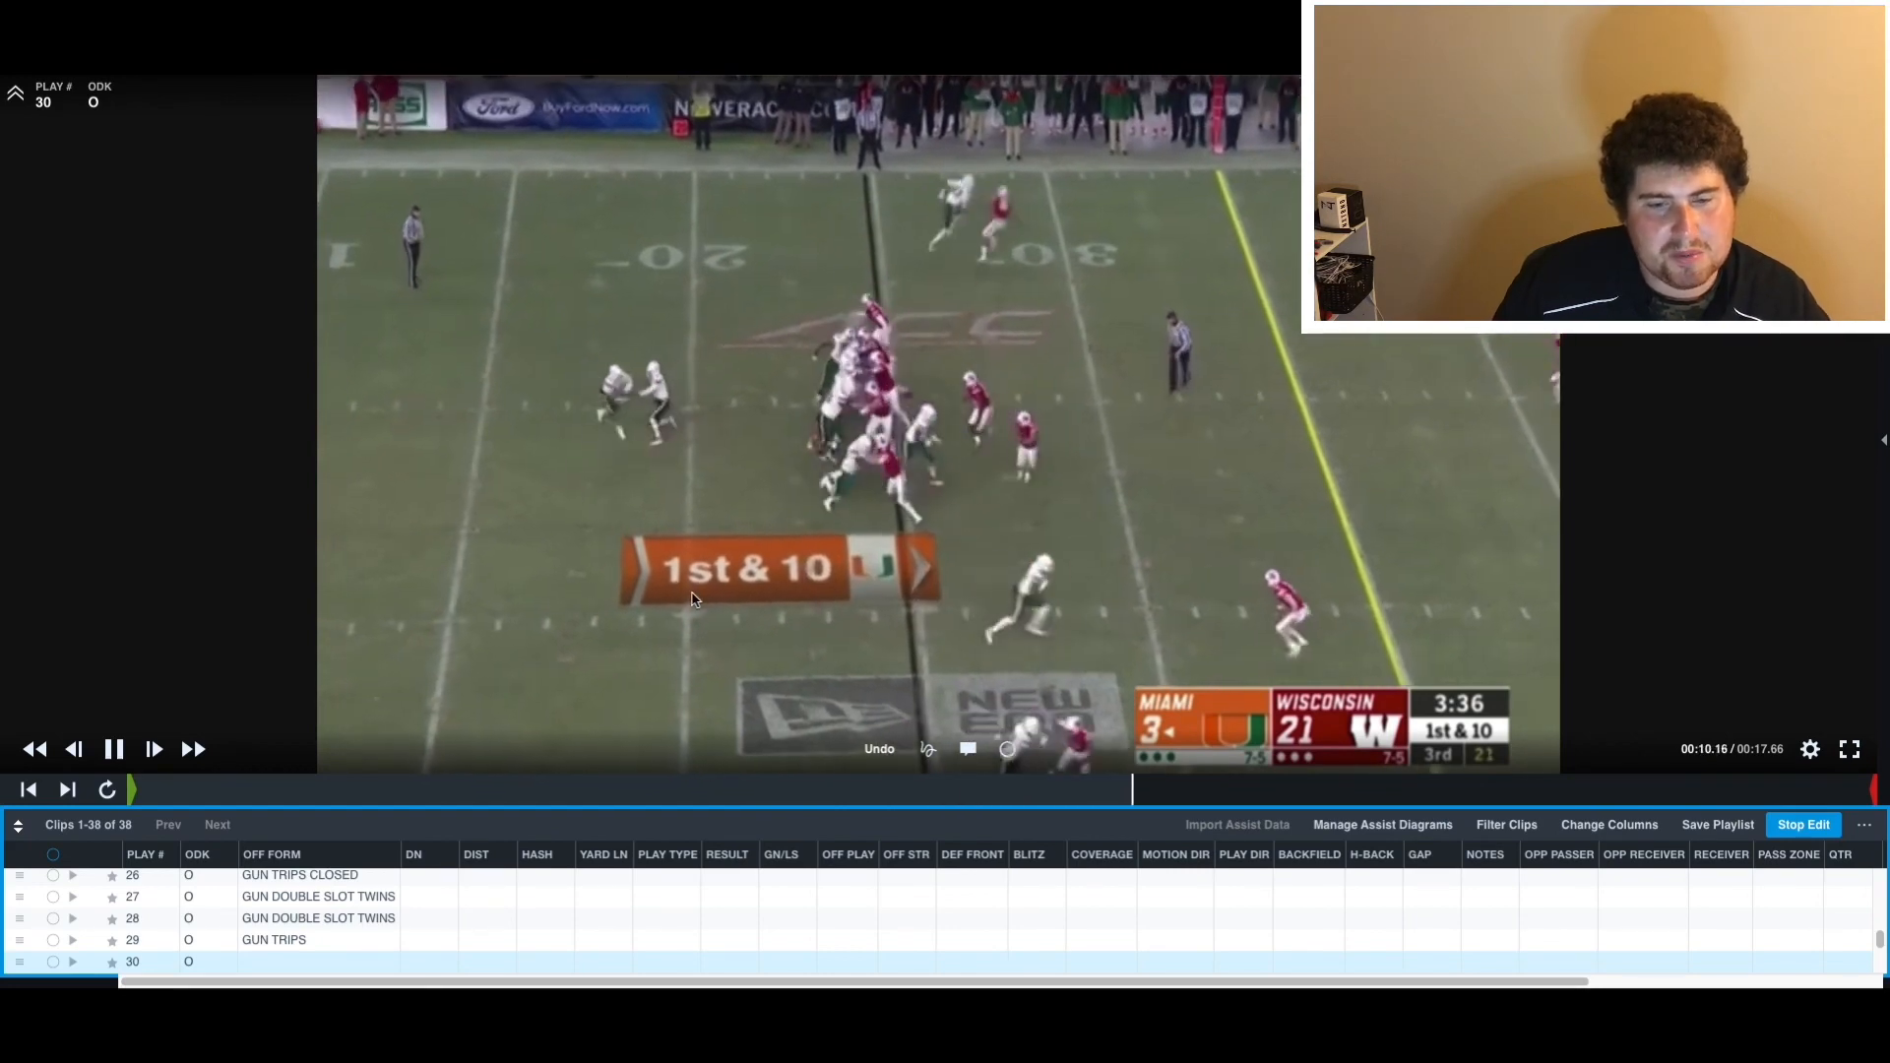
{"action": "left_click", "coordinate": [299, 951]}
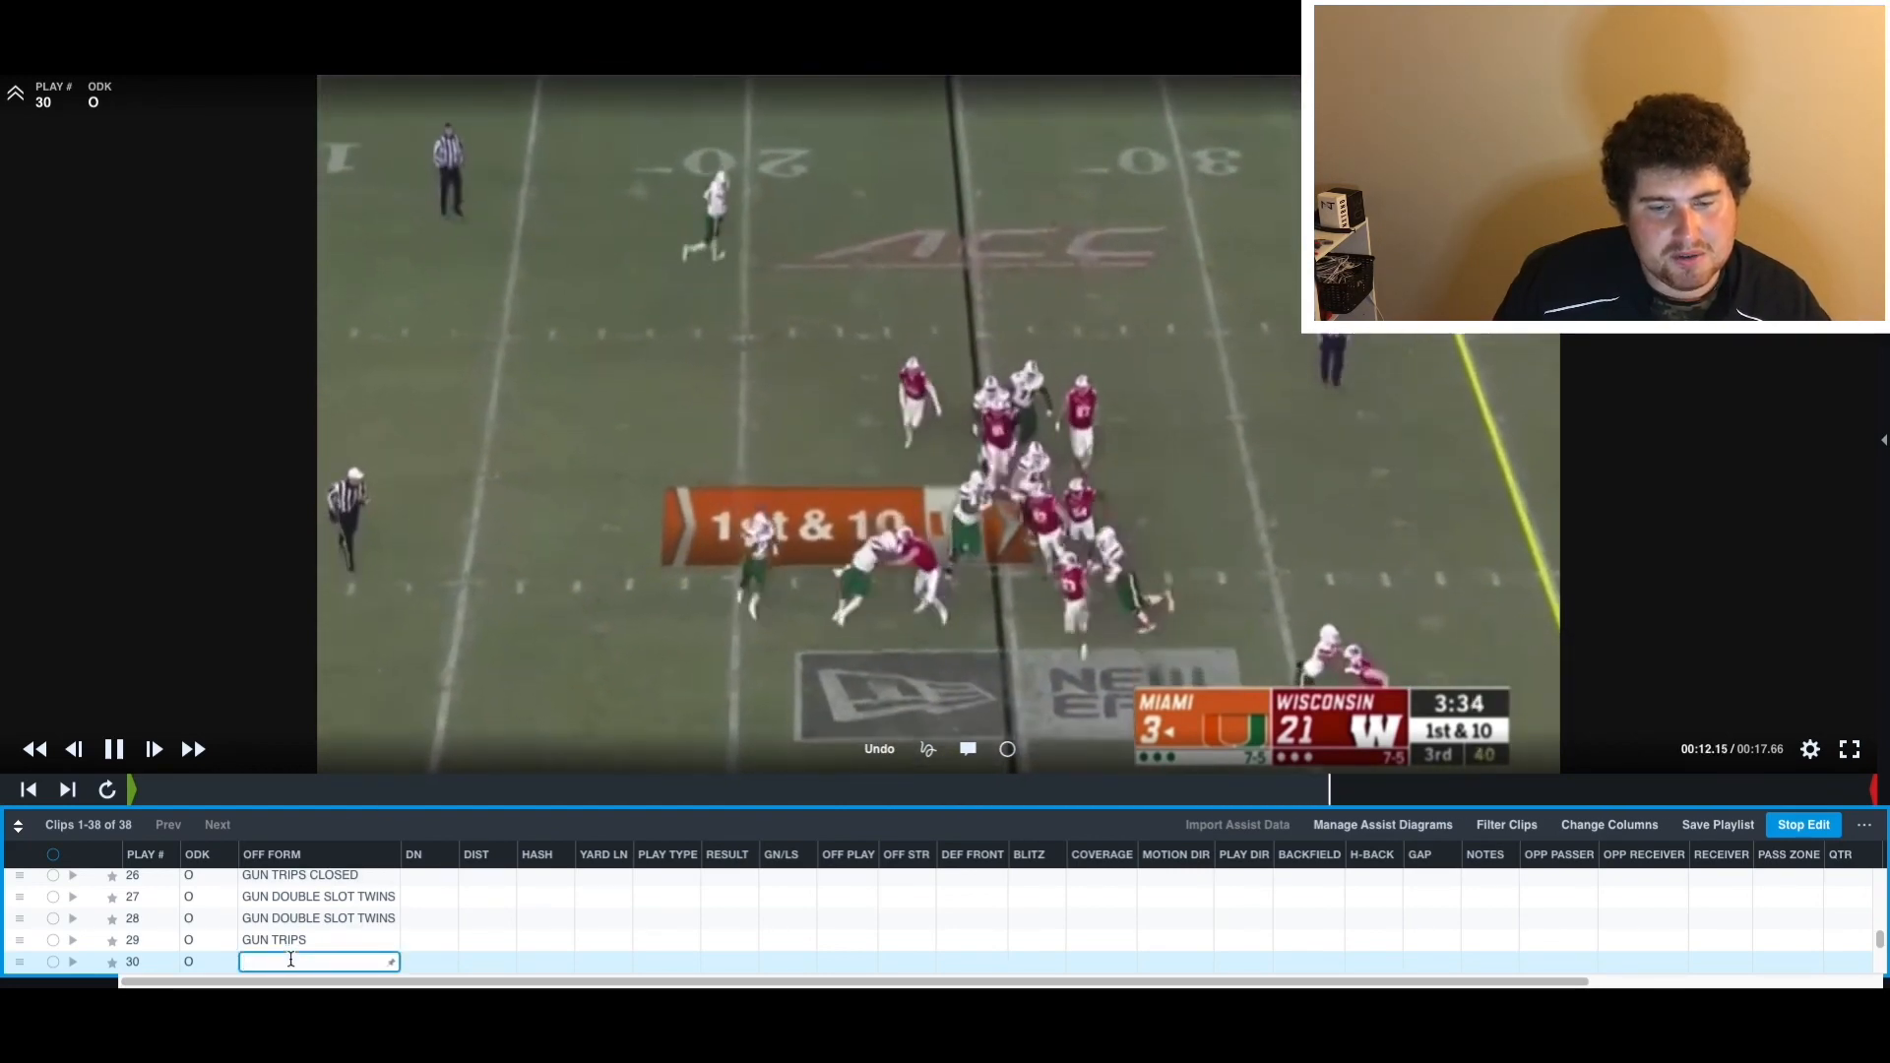
{"action": "type", "text": "GUN TWINS"}
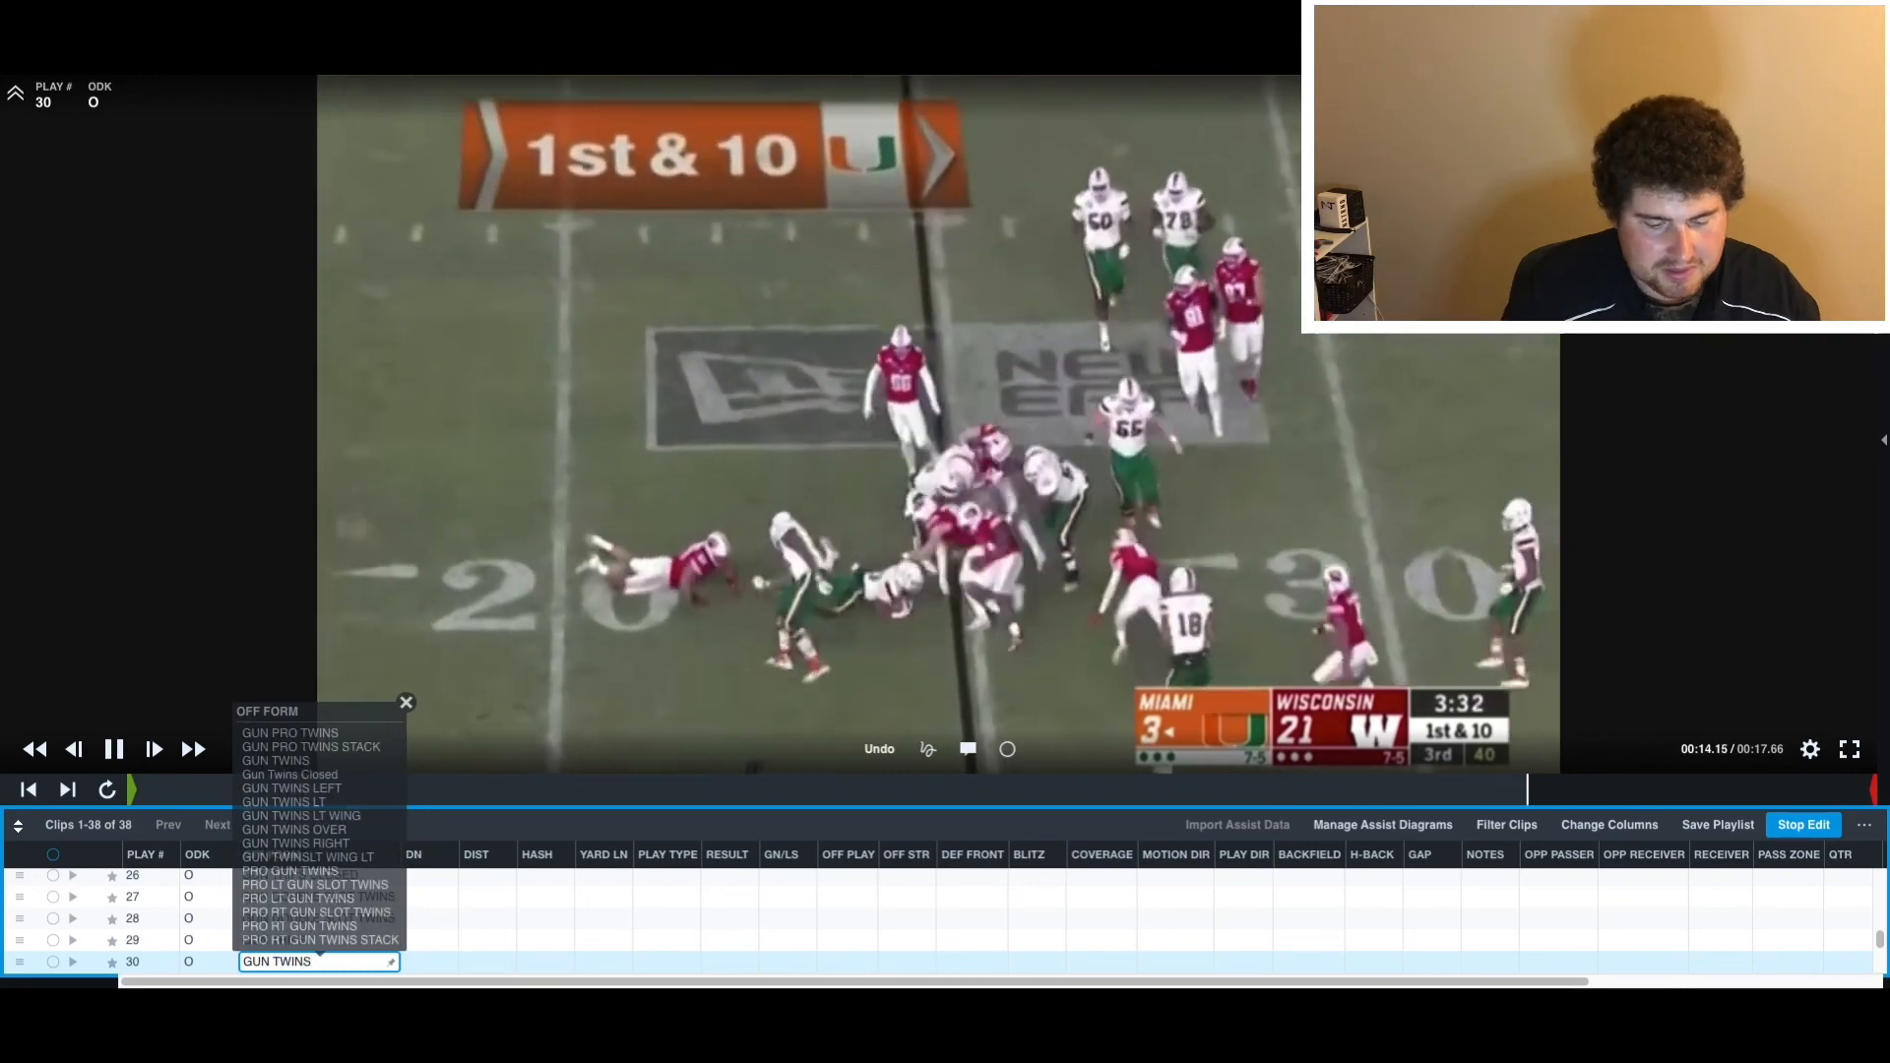
{"action": "key", "text": "Return"}
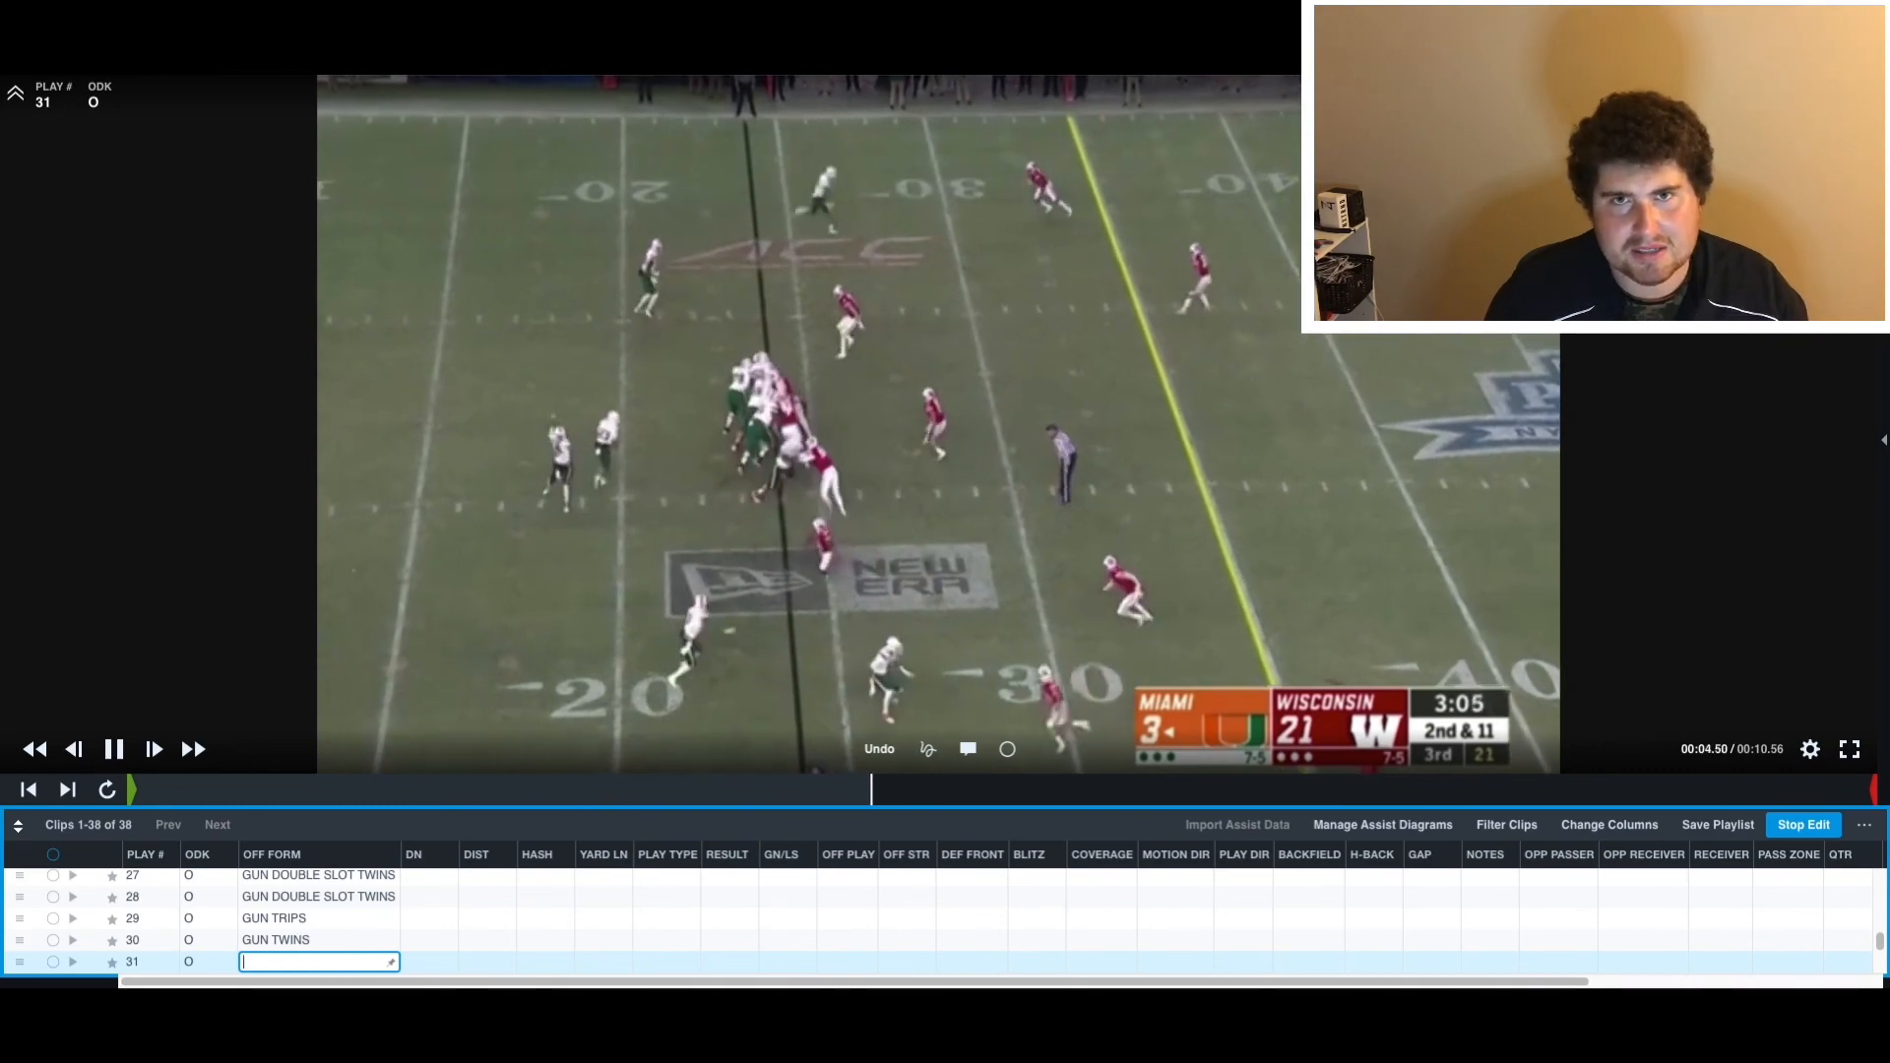
- Set the offensive formation of play 31 to GUN DOUBLES and of play 32 to GUN TREY
{"action": "type", "text": "GUN D"}
{"action": "type", "text": "OUBL"}
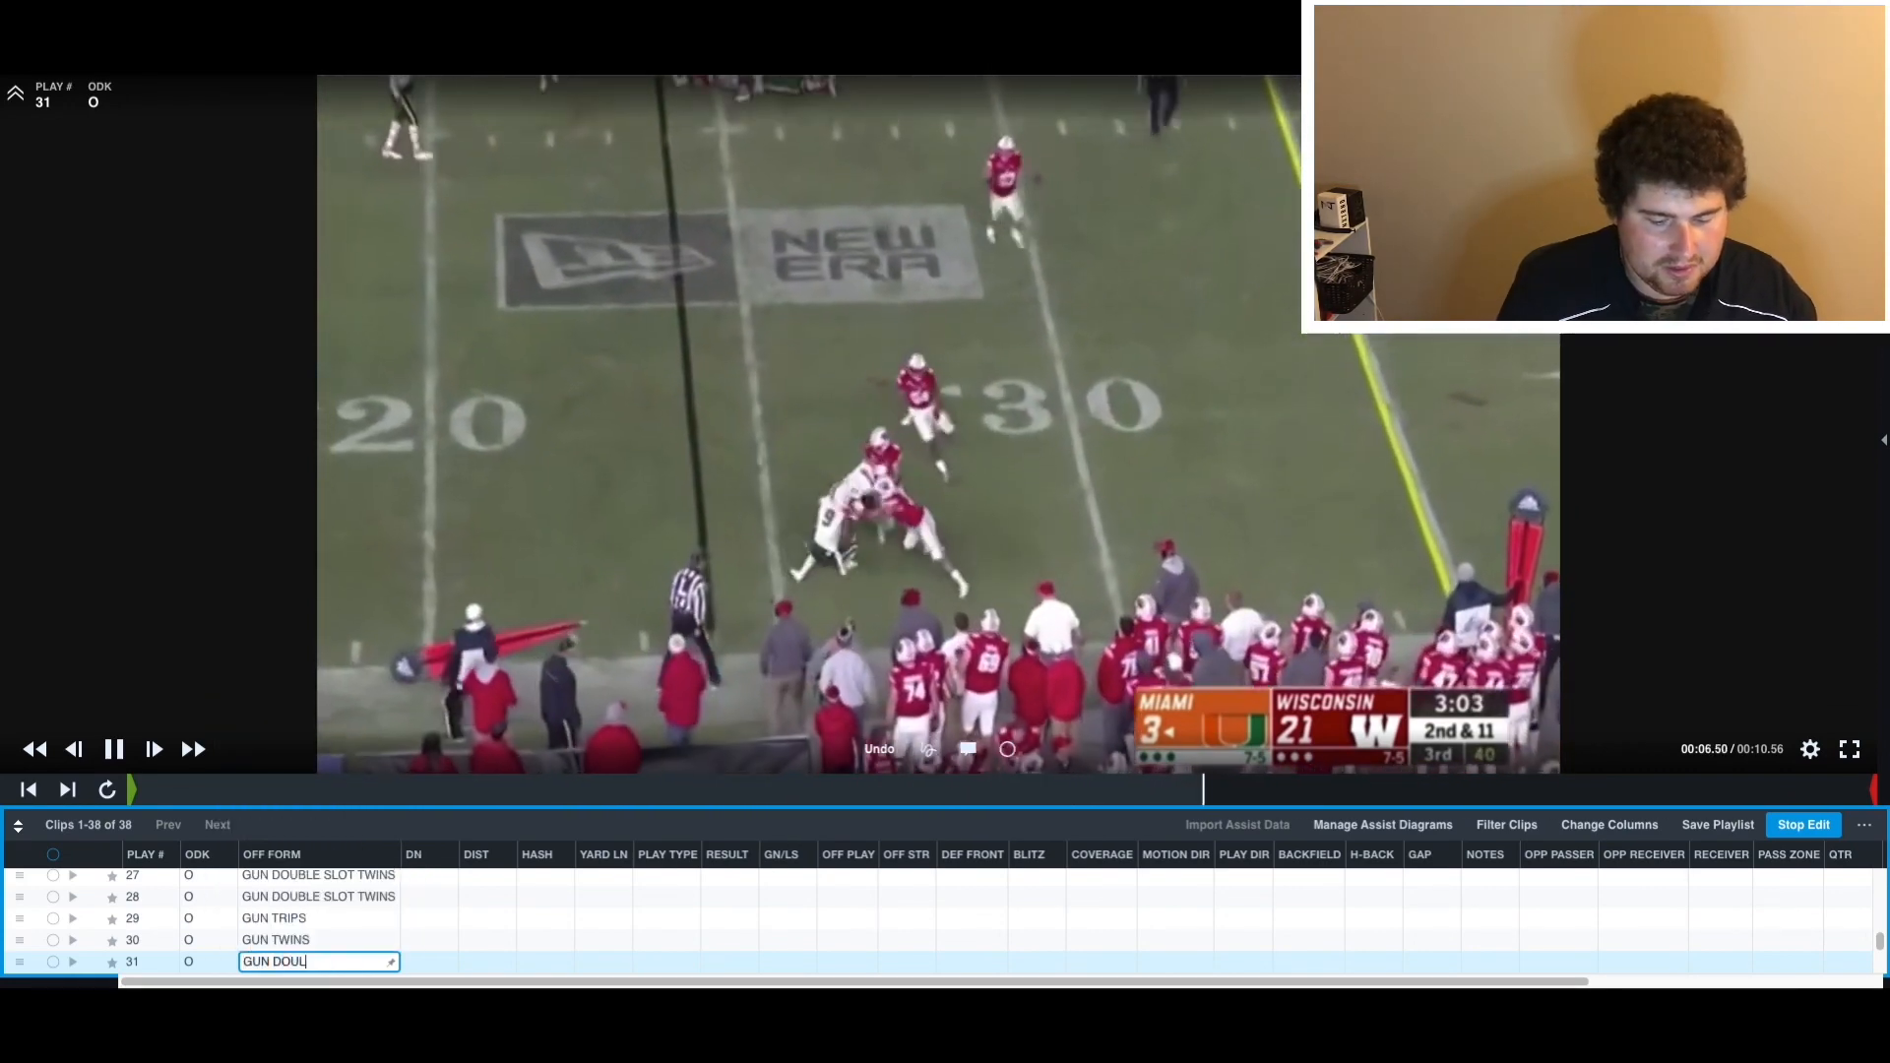
{"action": "type", "text": "ES"}
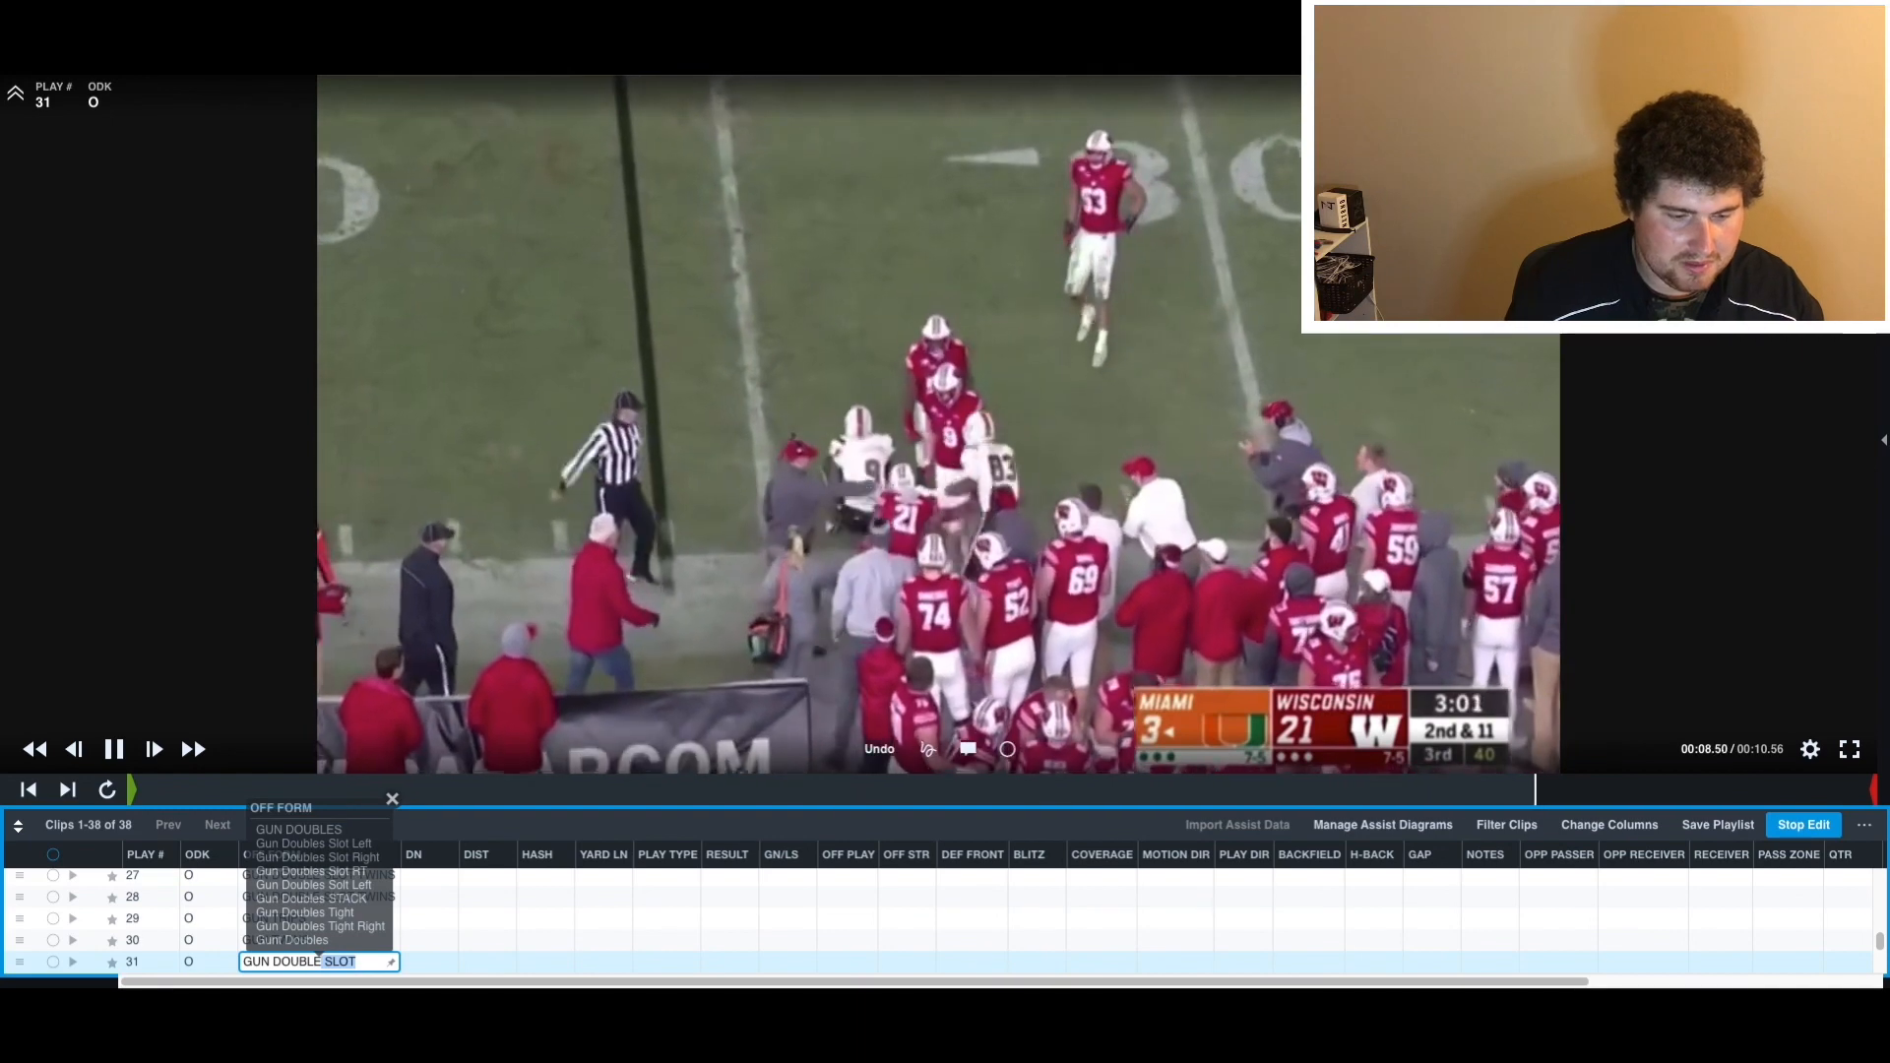
{"action": "key", "text": "Return"}
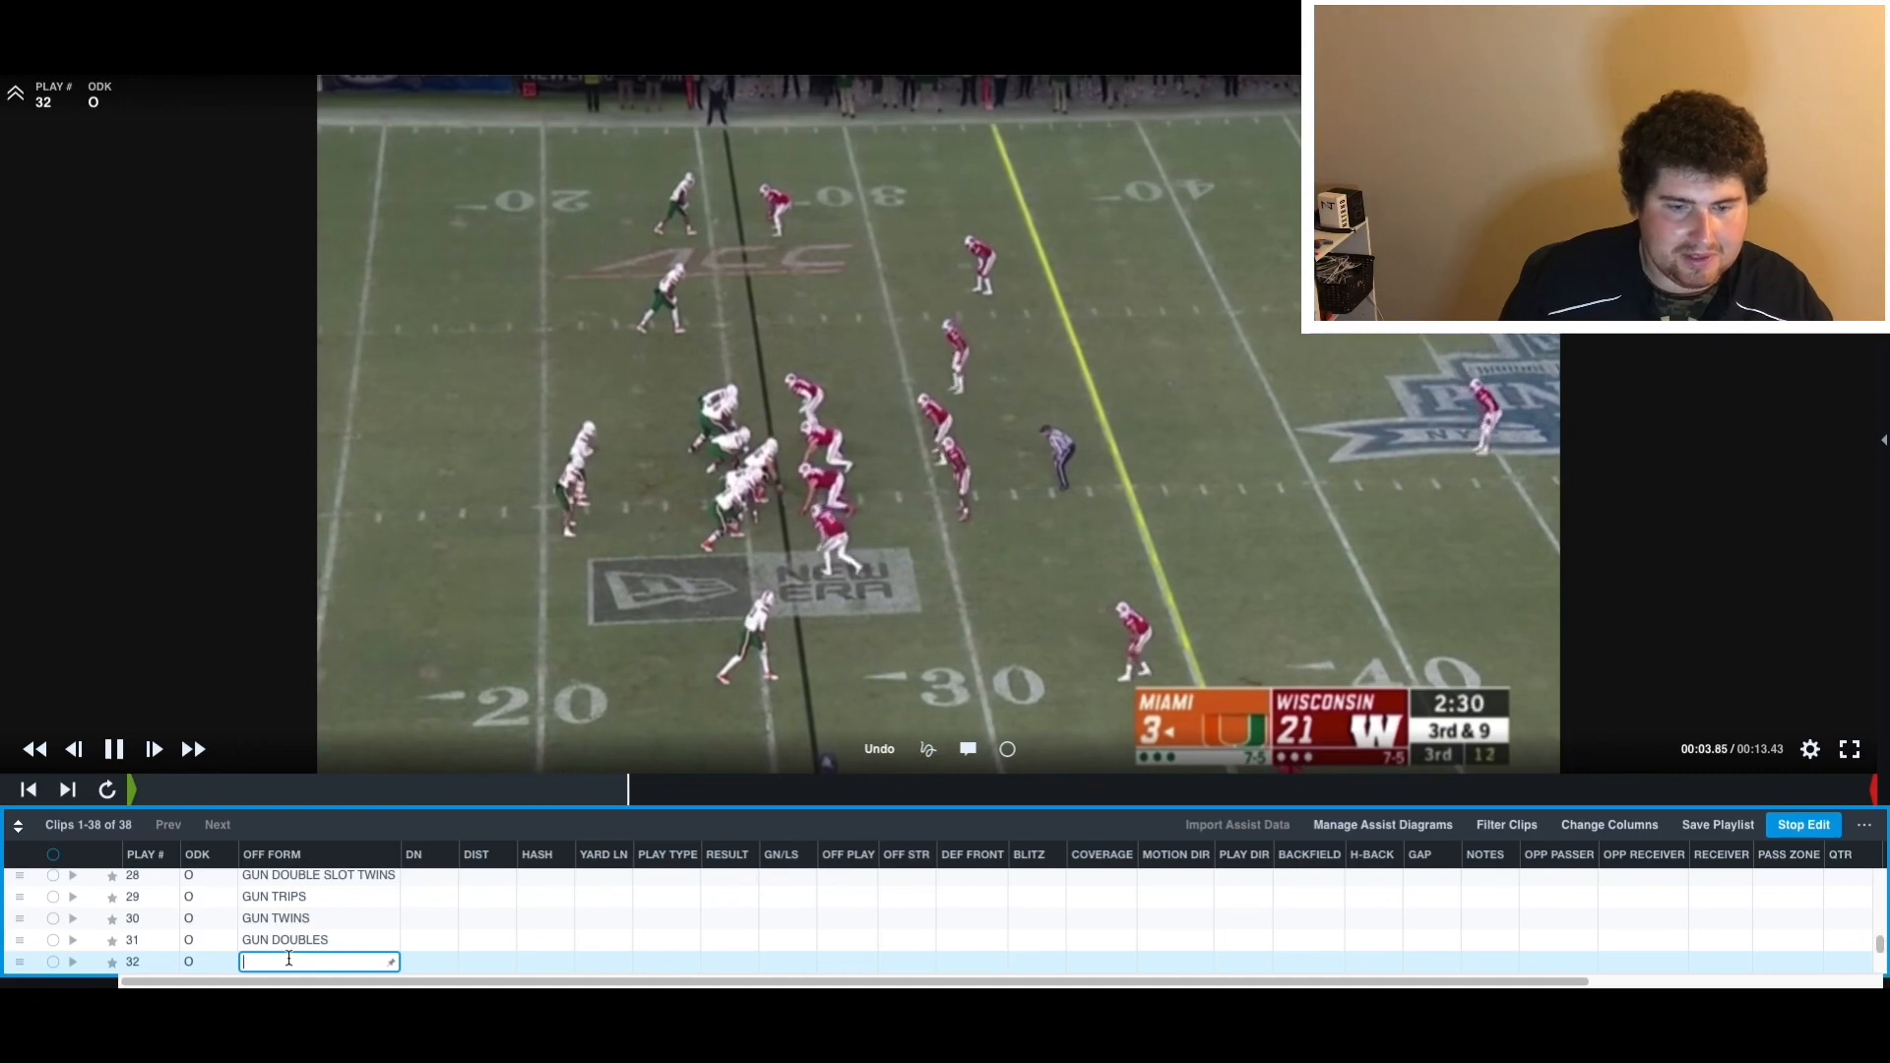
{"action": "type", "text": "GUN TREY"}
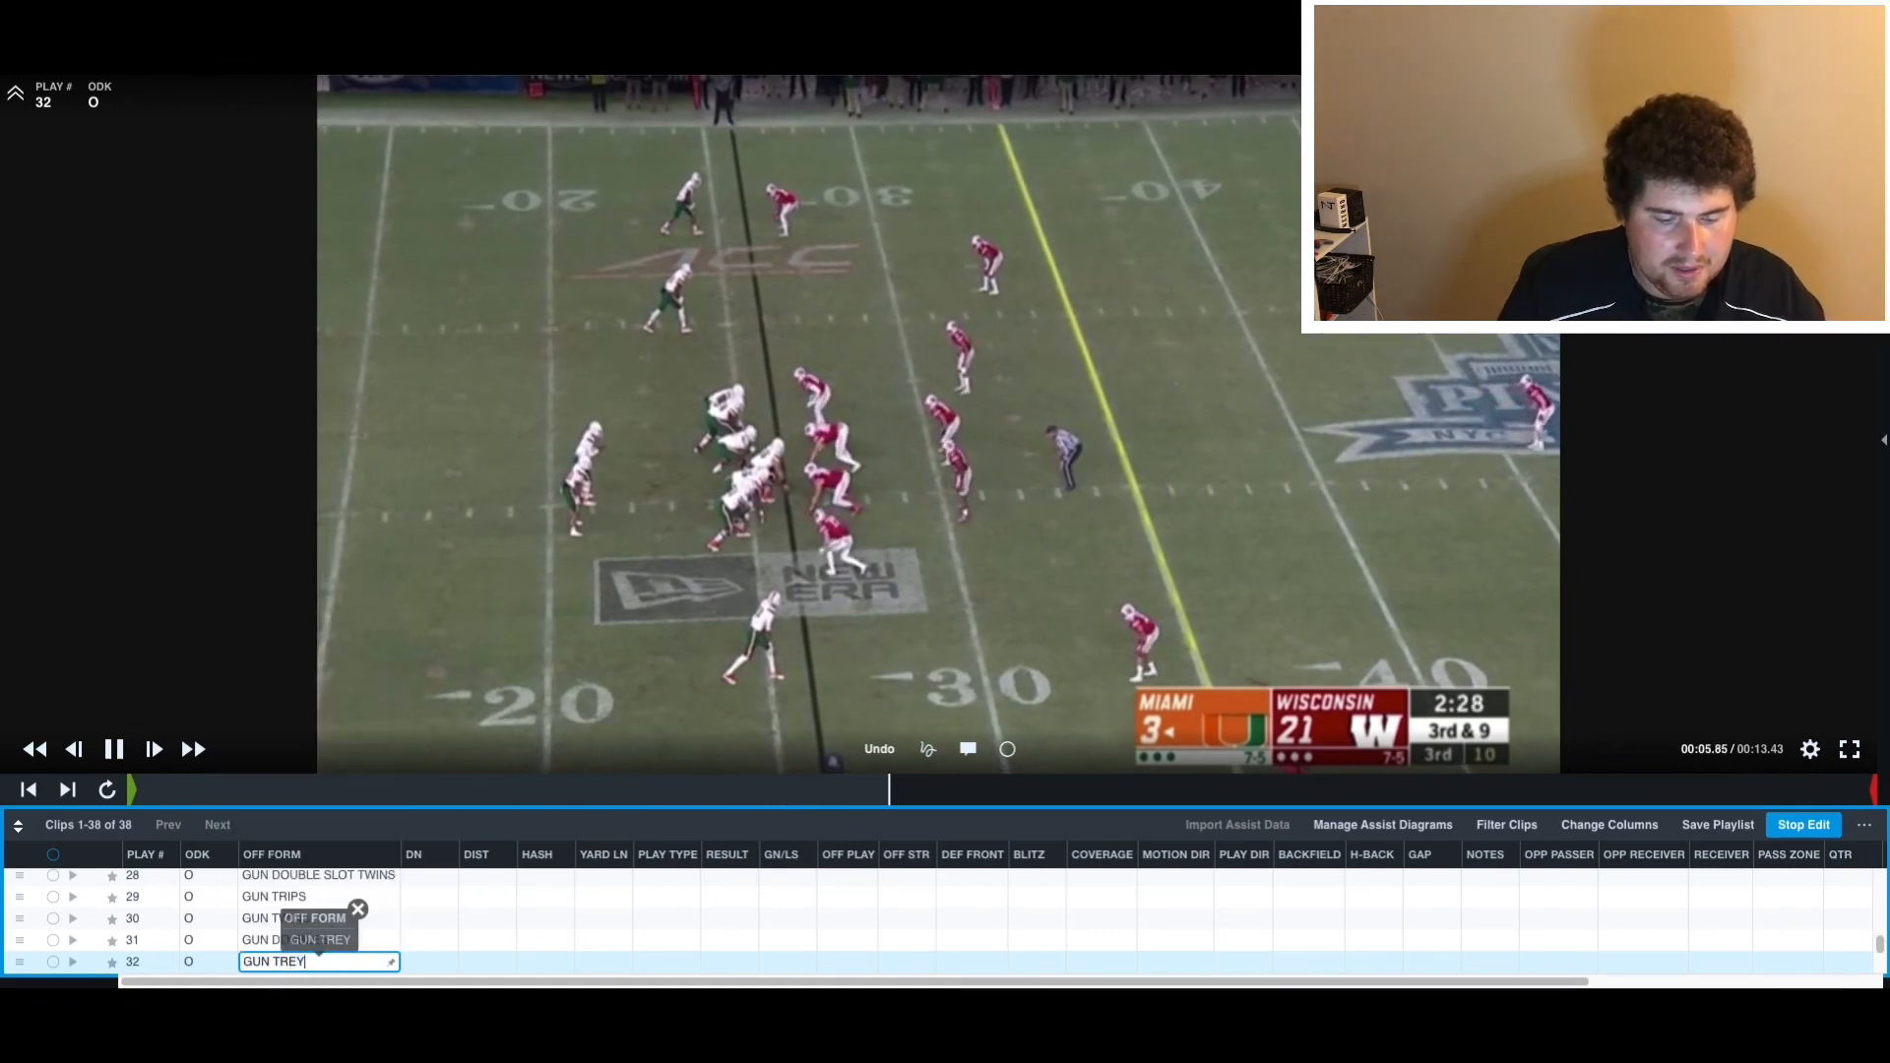
{"action": "key", "text": "Return"}
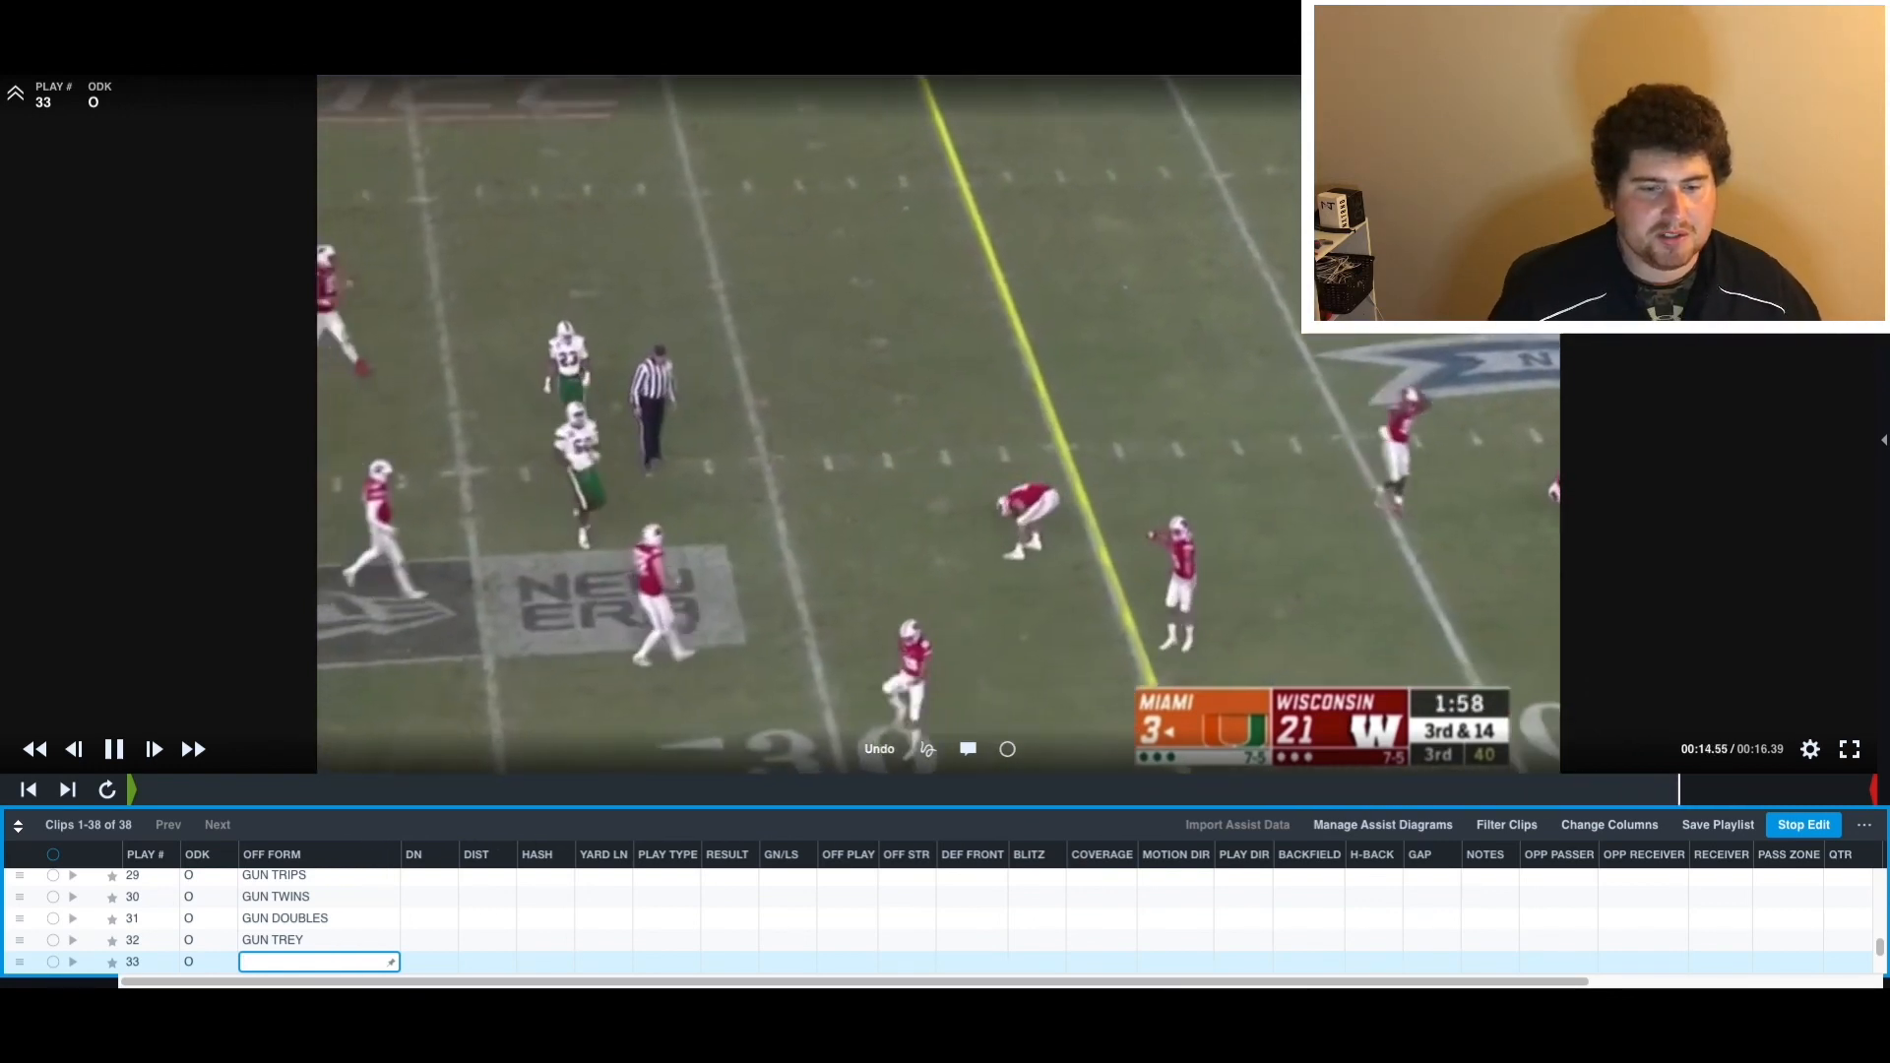
- Replay the starts of plays 33 and 34 and tag their offensive formations as GUN TREY and GUN TWINS respectively
{"action": "key", "text": "Up"}
{"action": "key", "text": "Down"}
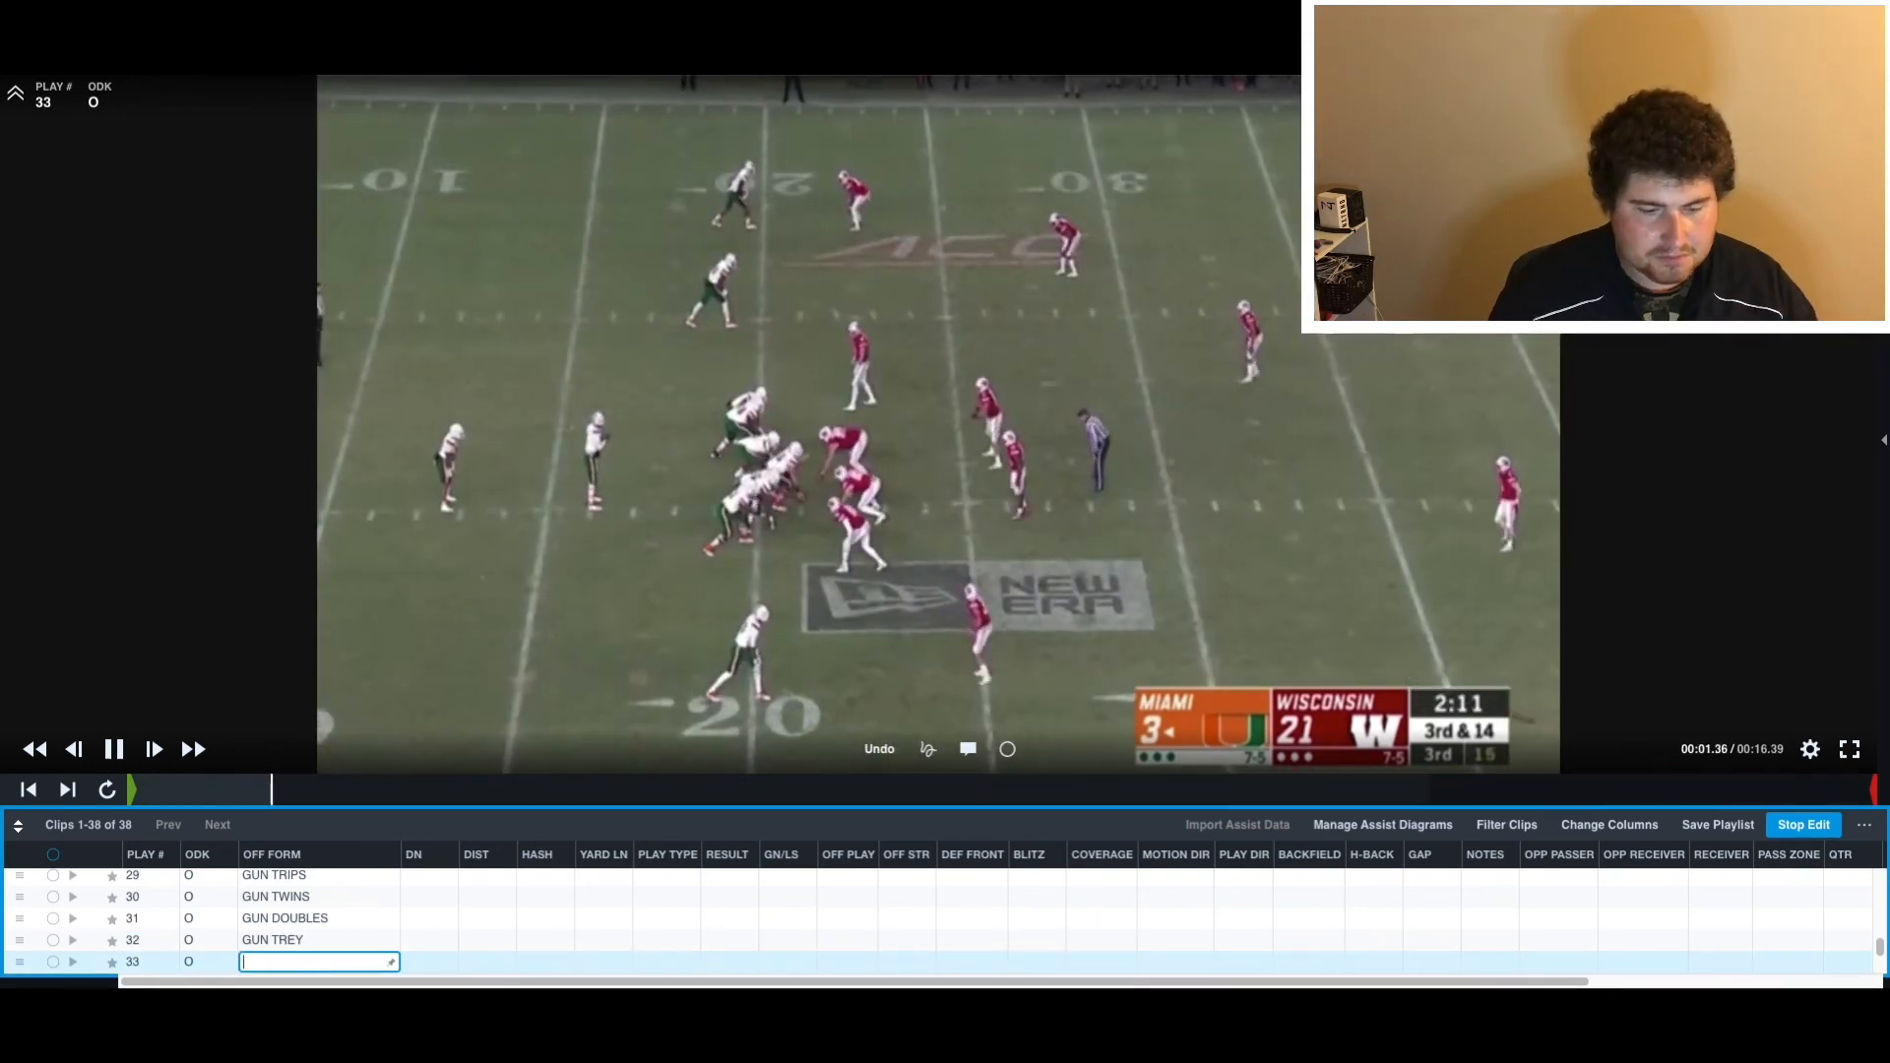
{"action": "type", "text": "GUN TREY"}
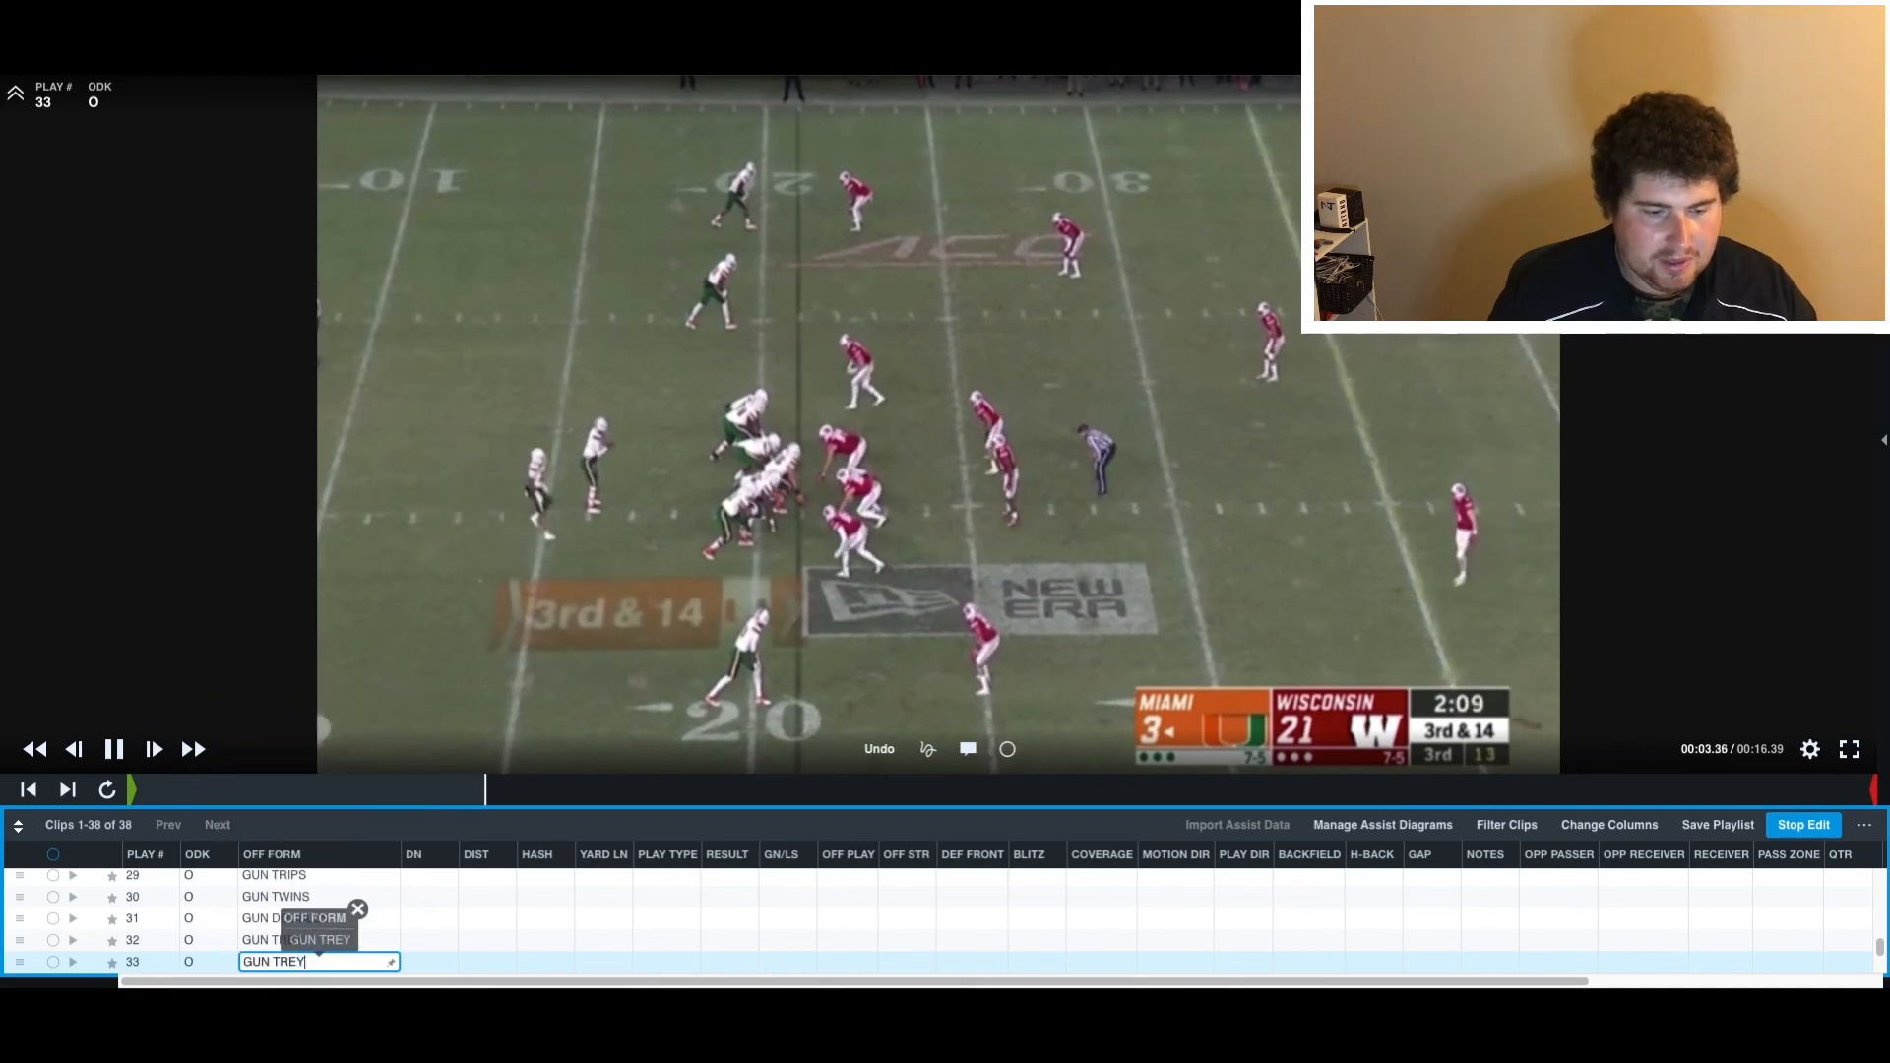
{"action": "key", "text": "Return"}
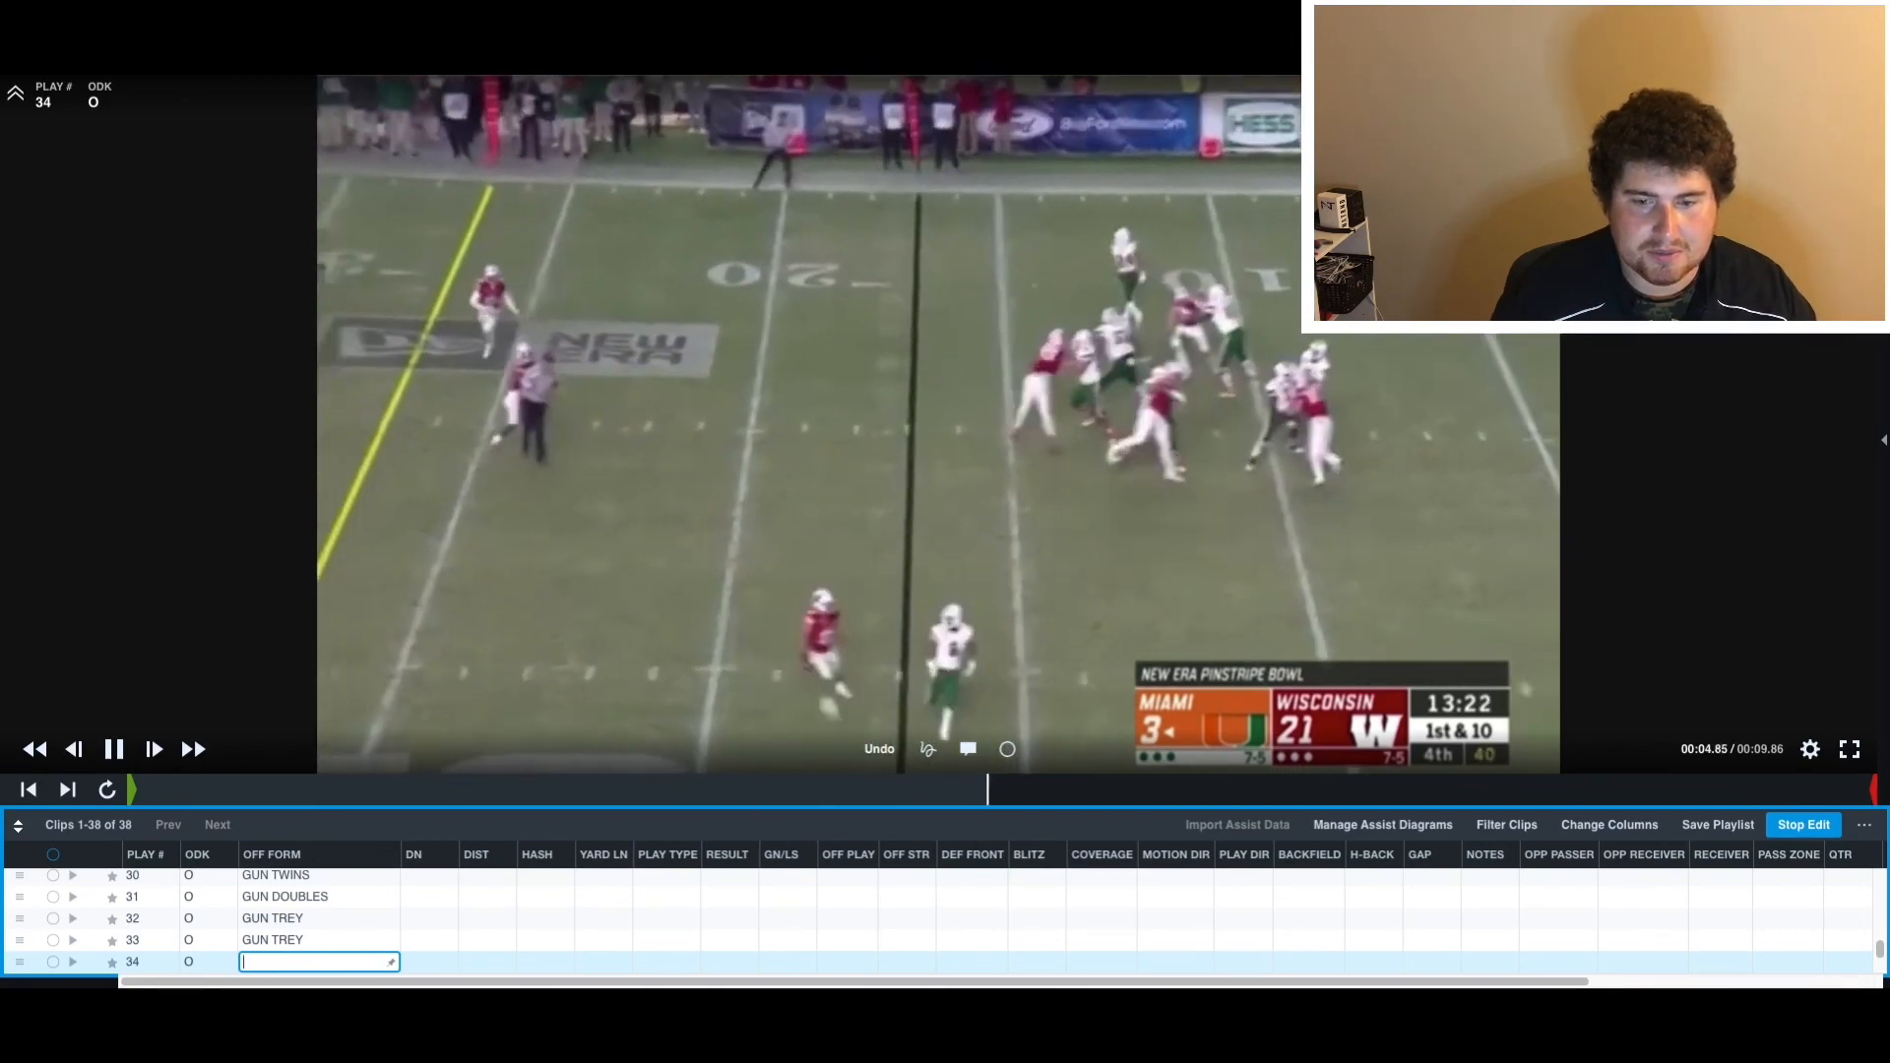
{"action": "key", "text": "Up"}
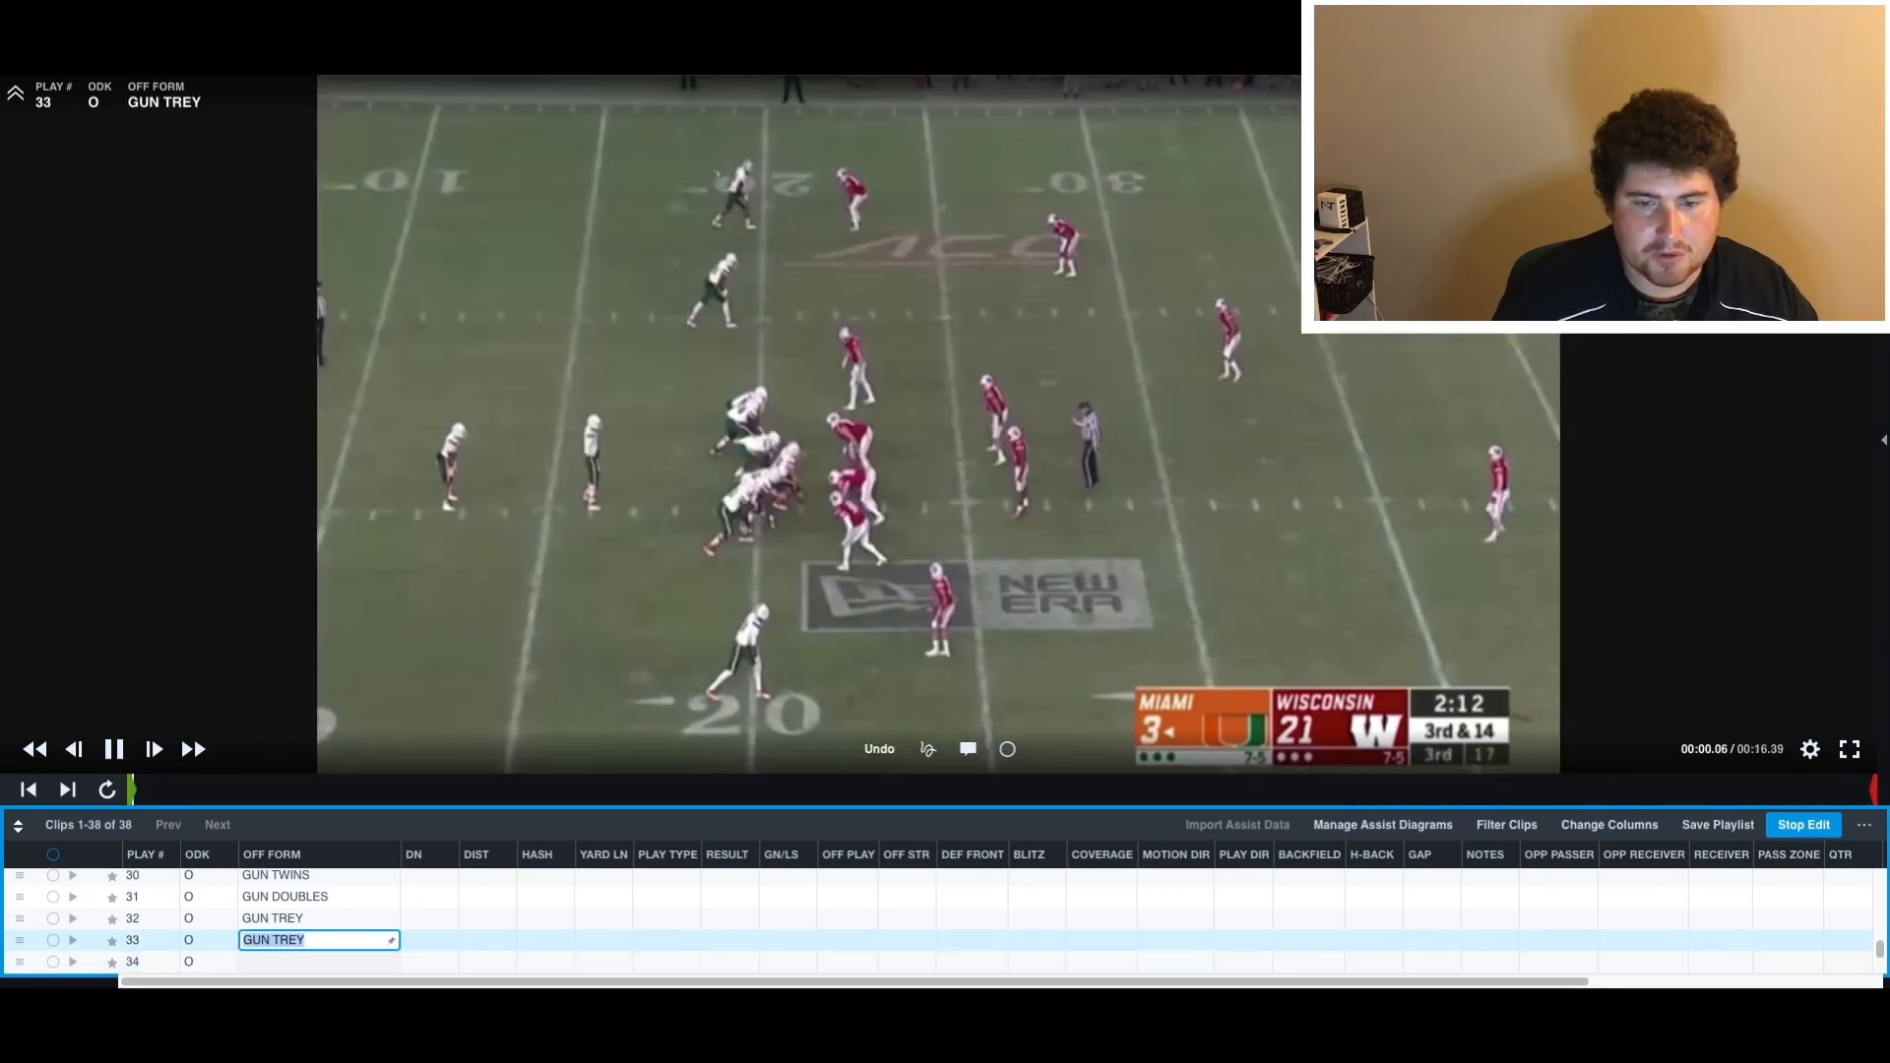
{"action": "key", "text": "Down"}
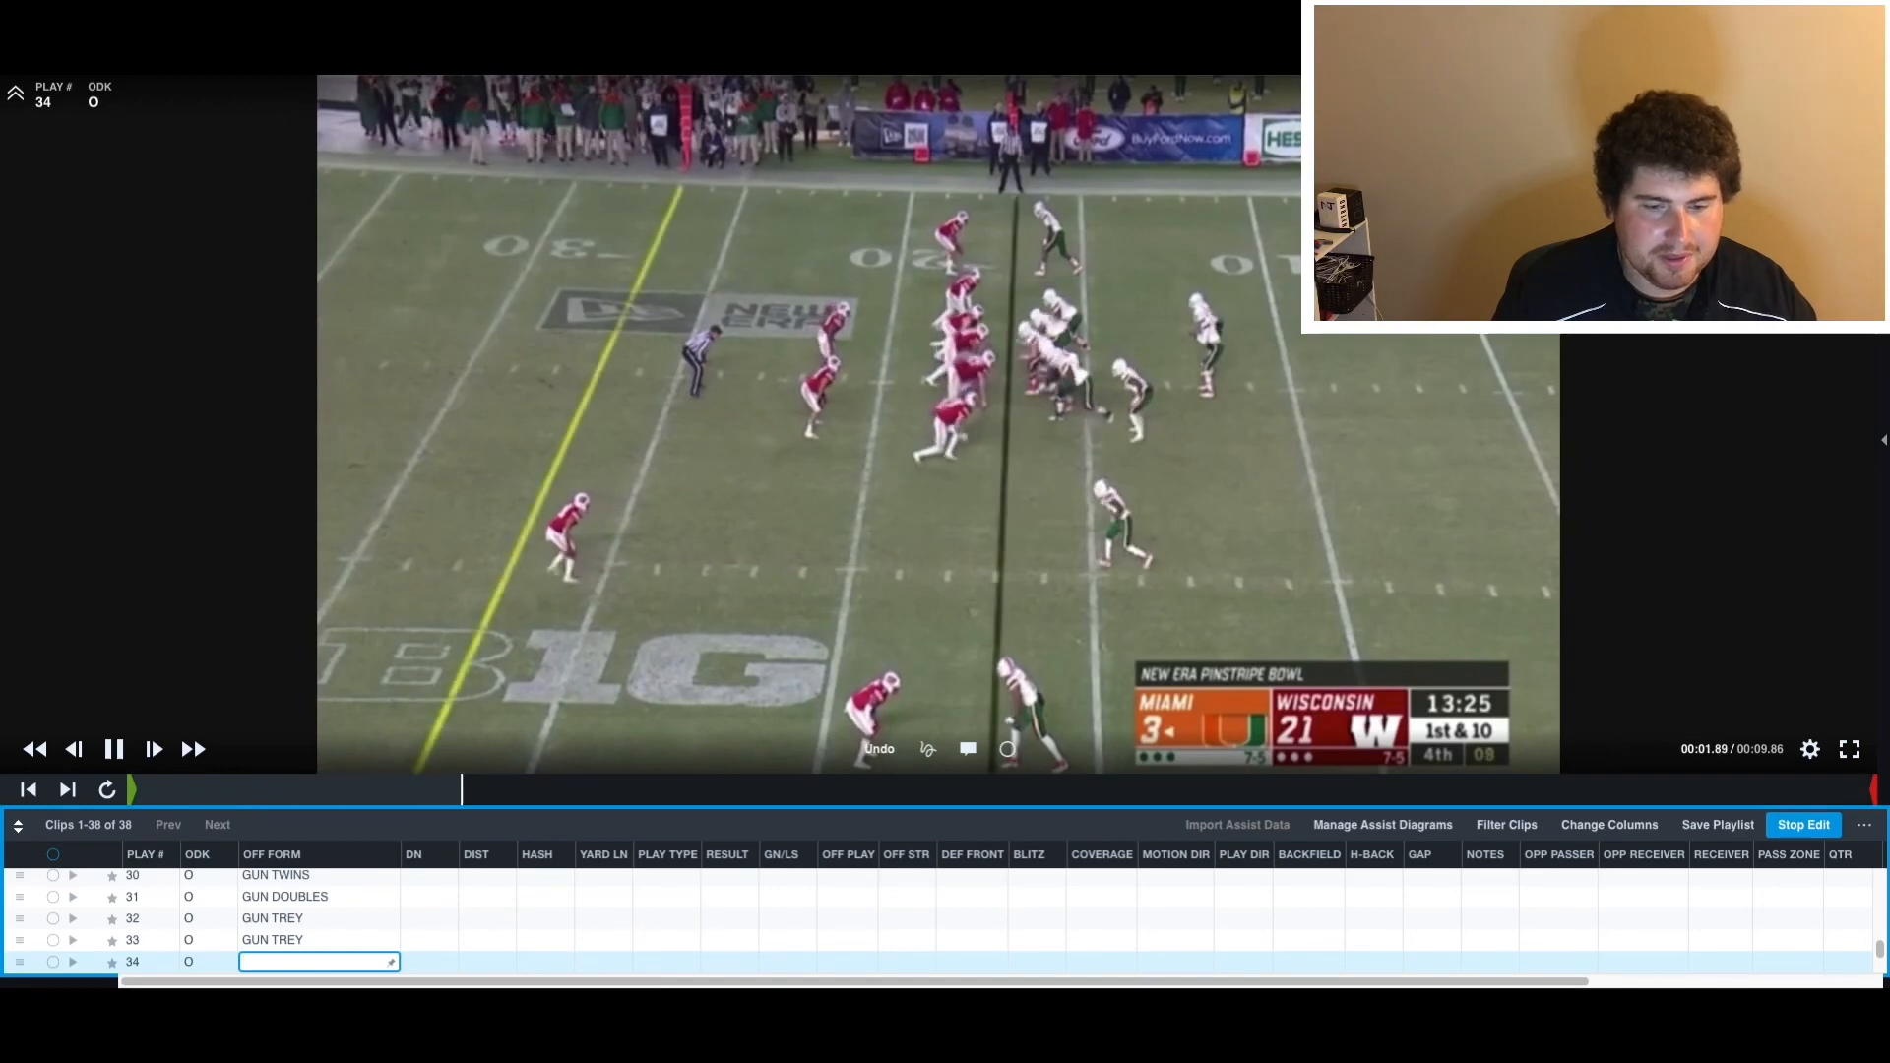
{"action": "type", "text": "GUN TWINS"}
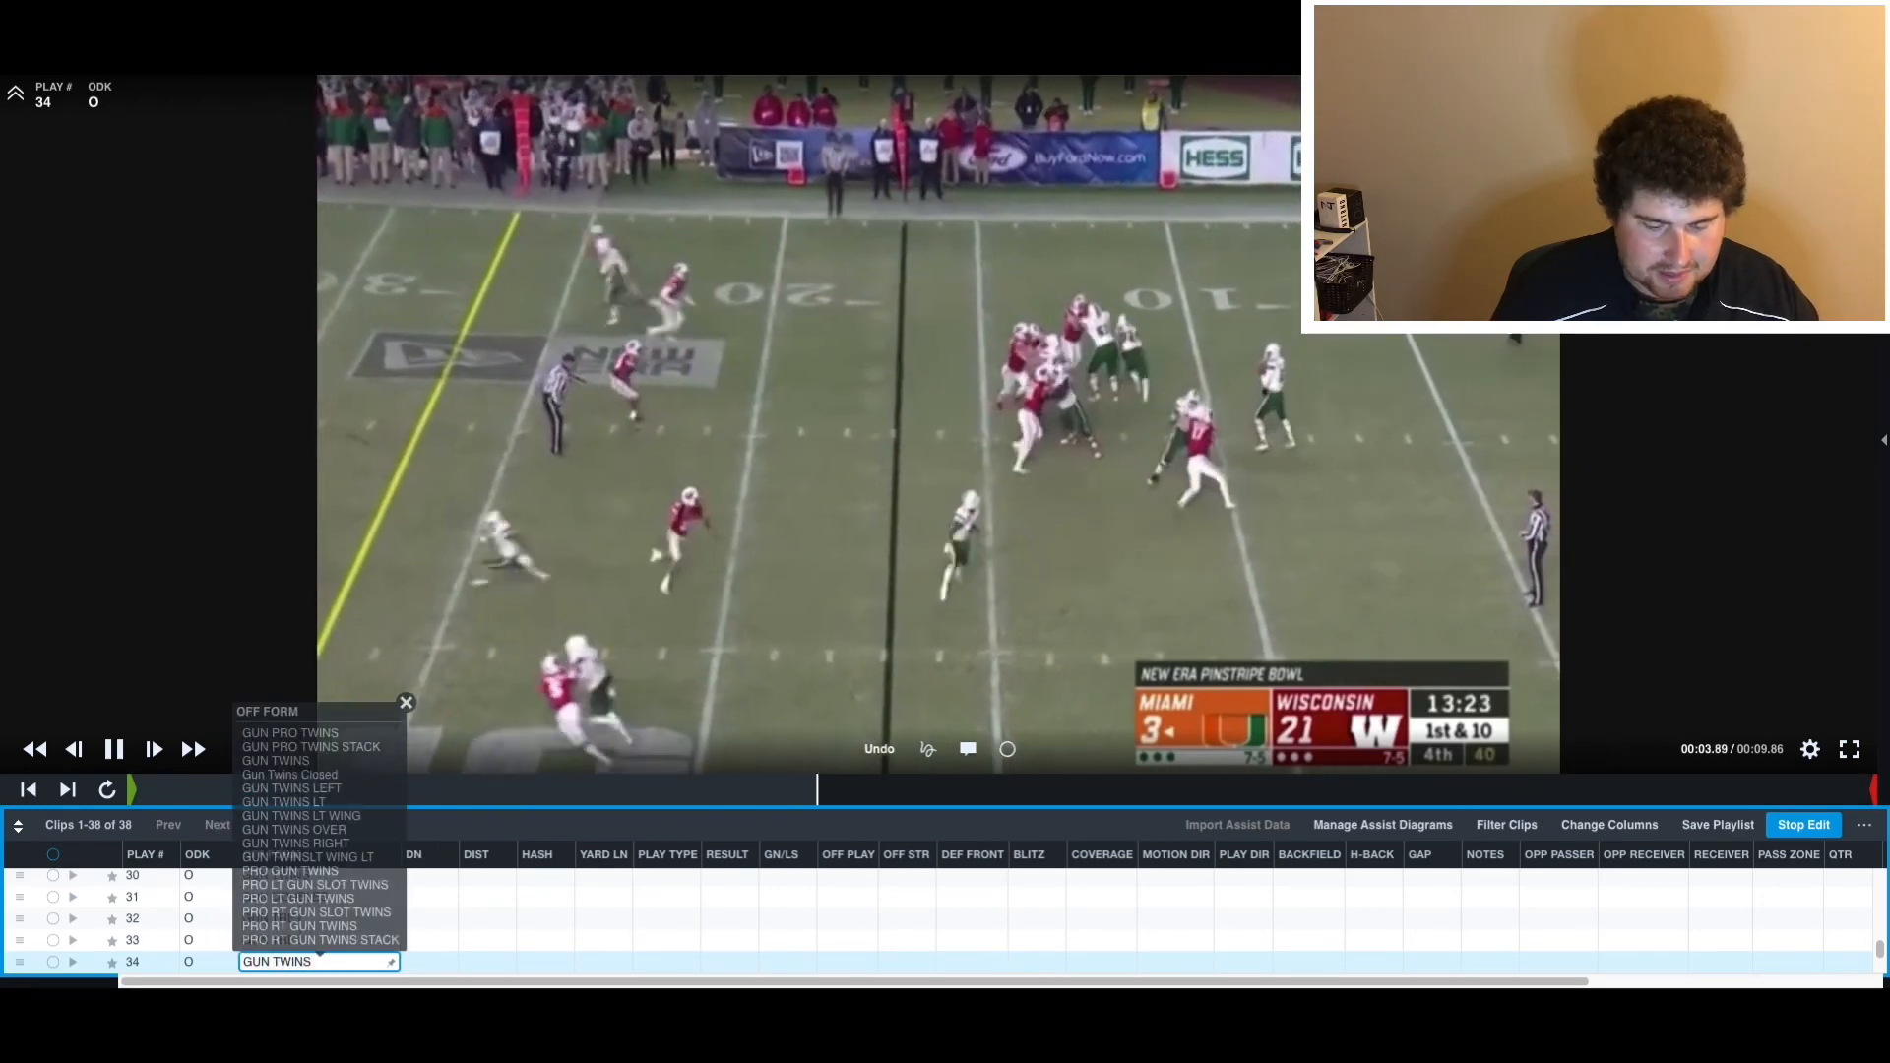
{"action": "key", "text": "Return"}
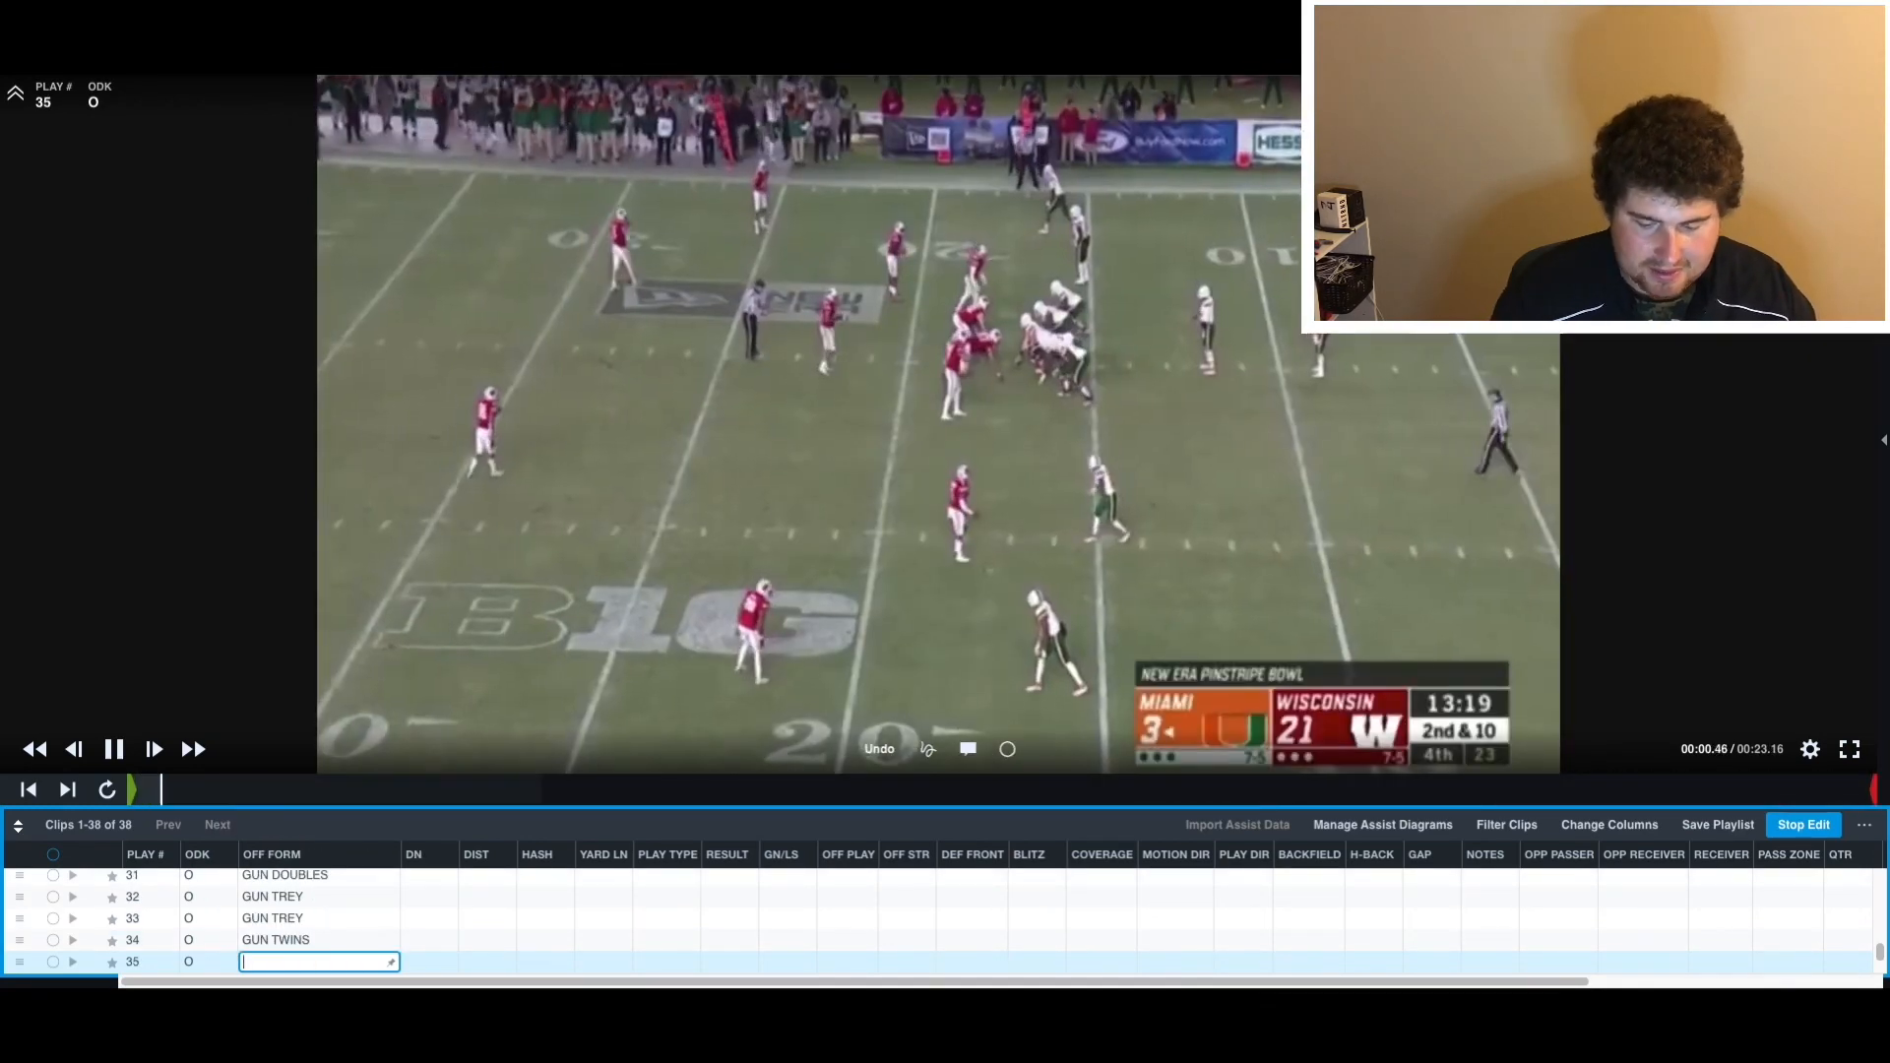
- Enter GUN DOUBLES as the offensive formation of play 35 and GUN TREY as that of play 36
{"action": "type", "text": "GUN DOUBLE SLOT"}
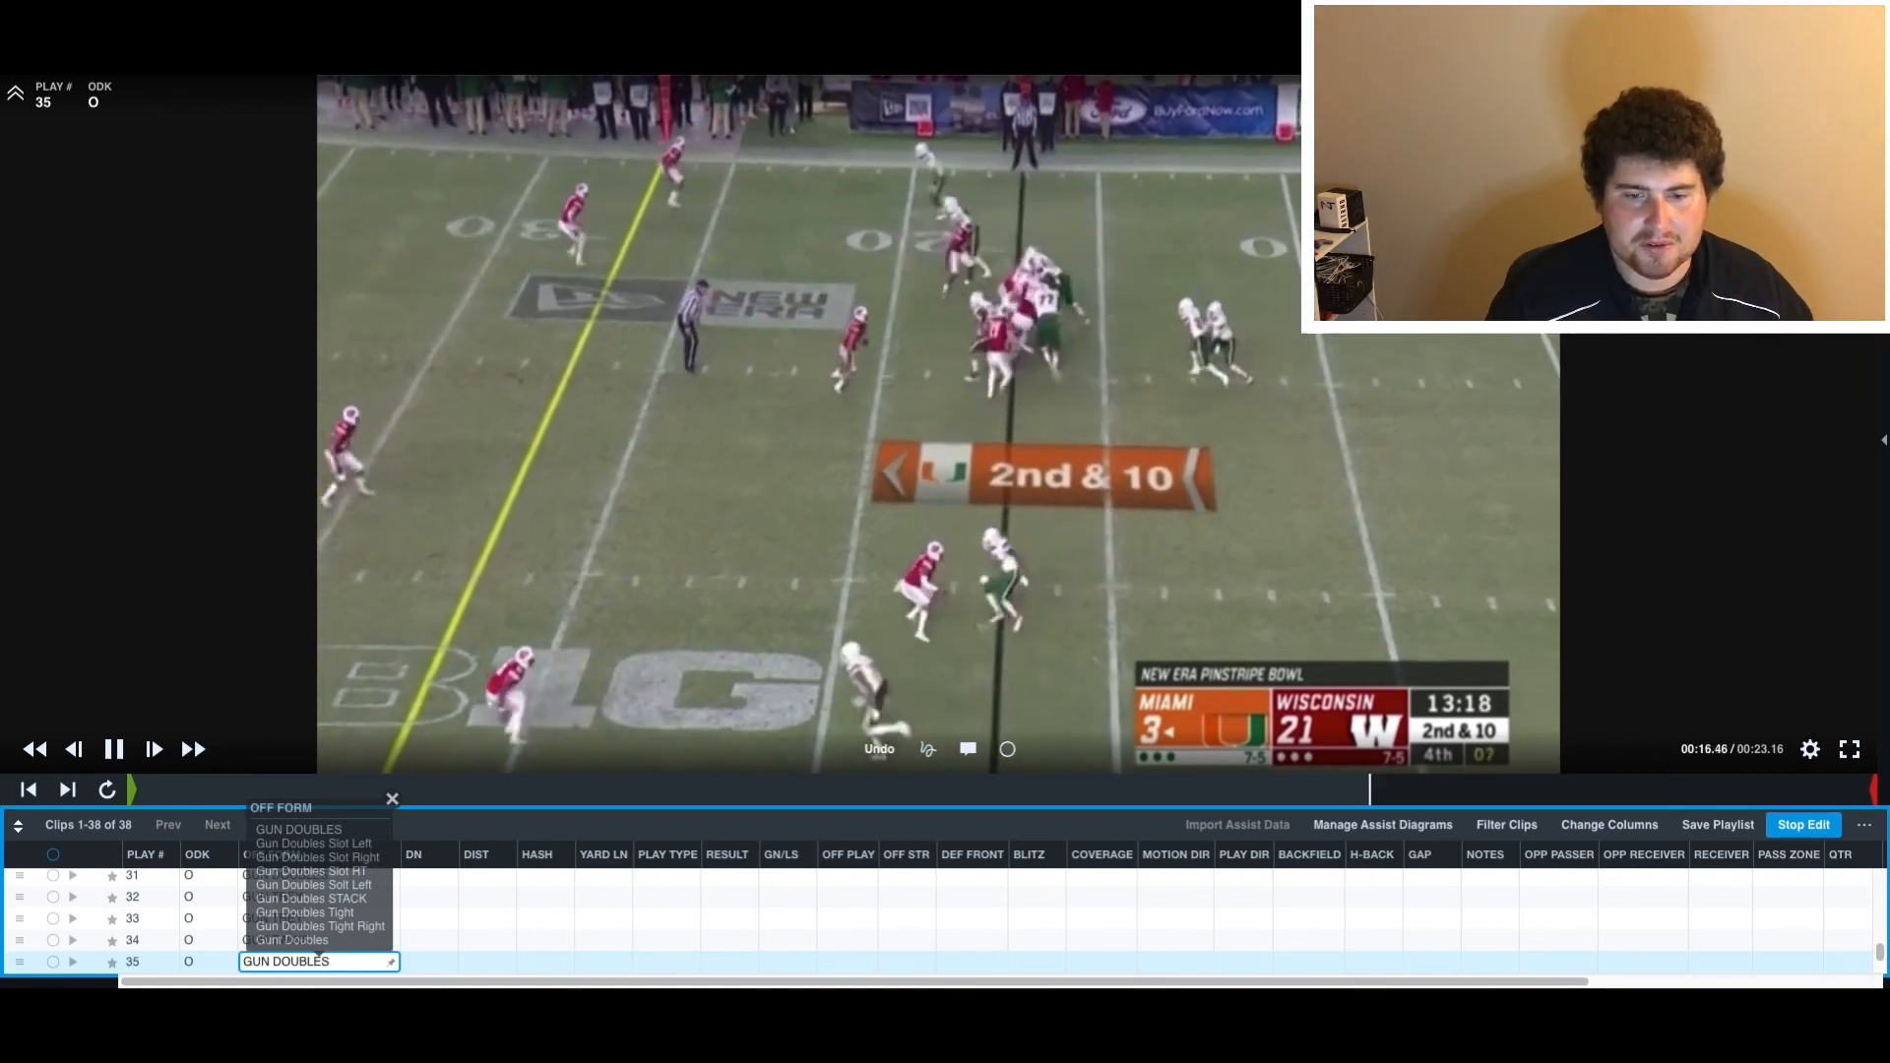
{"action": "key", "text": "Return"}
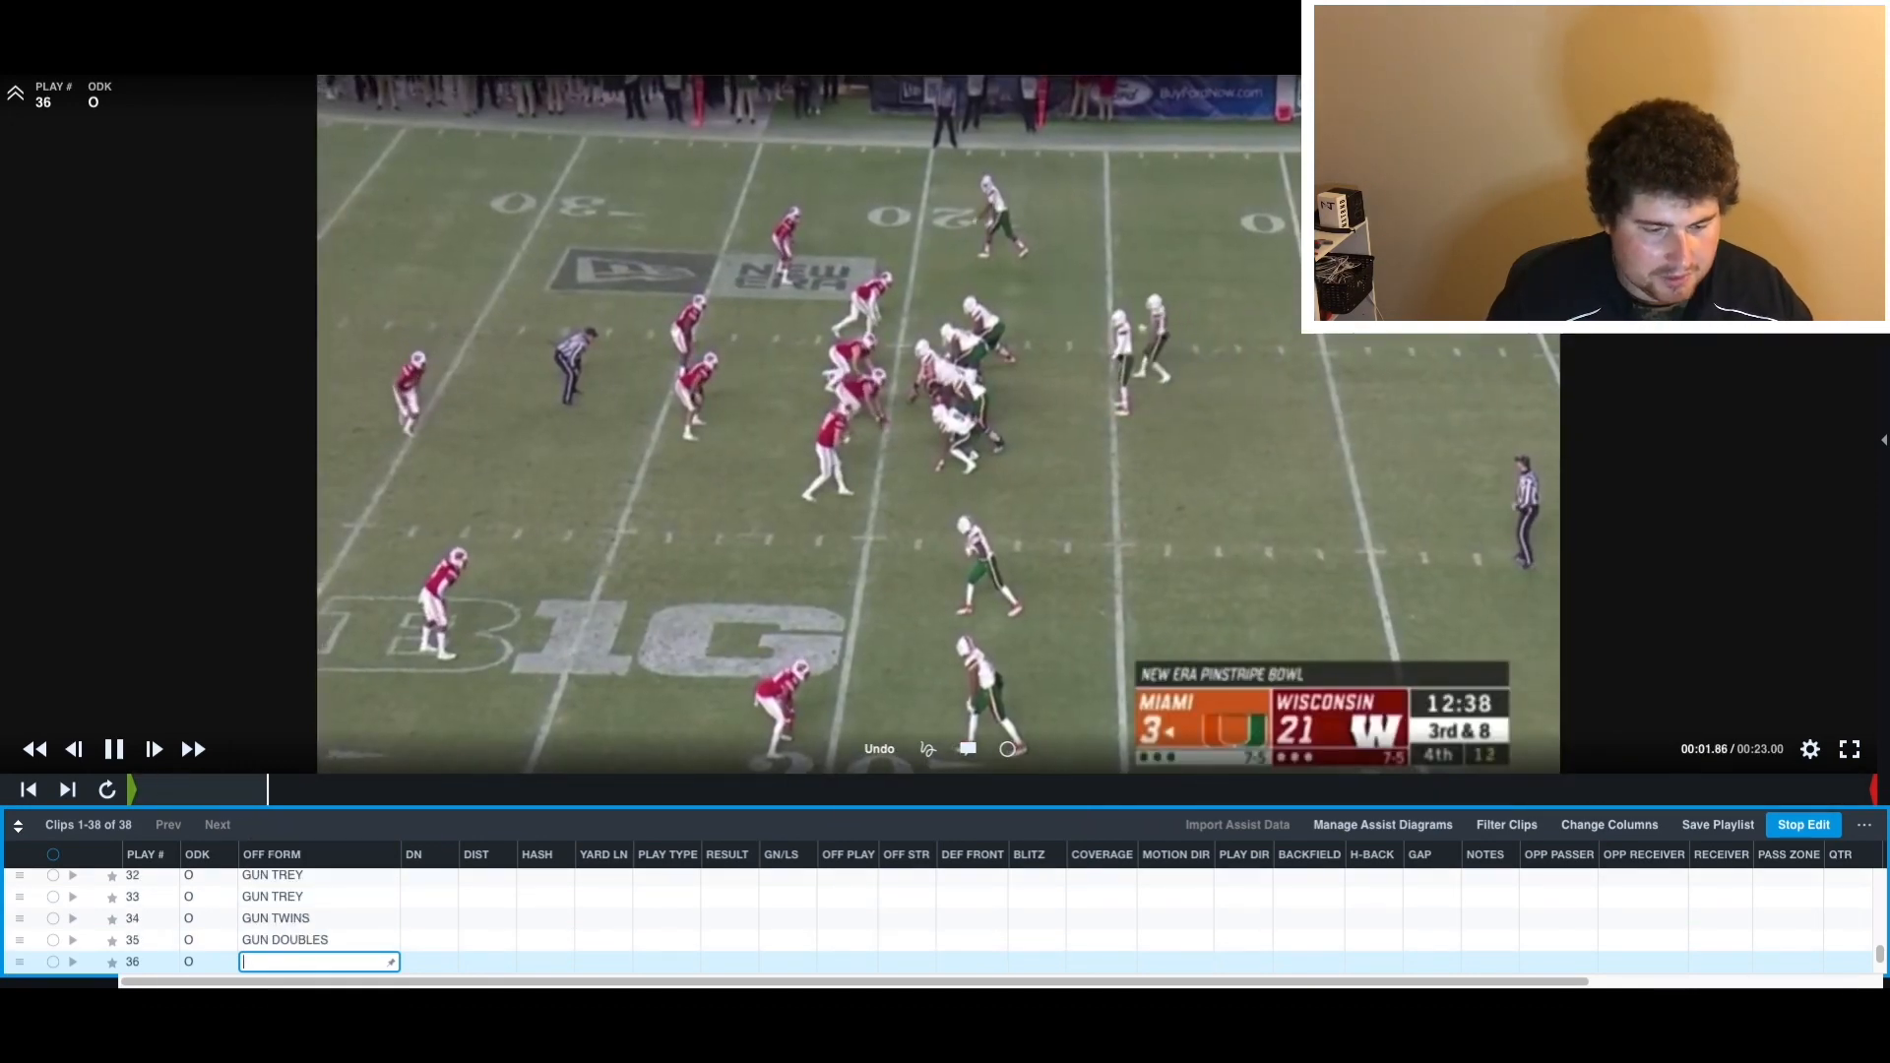
{"action": "type", "text": "GUN DOUBLE SLOT"}
{"action": "key", "text": "Return"}
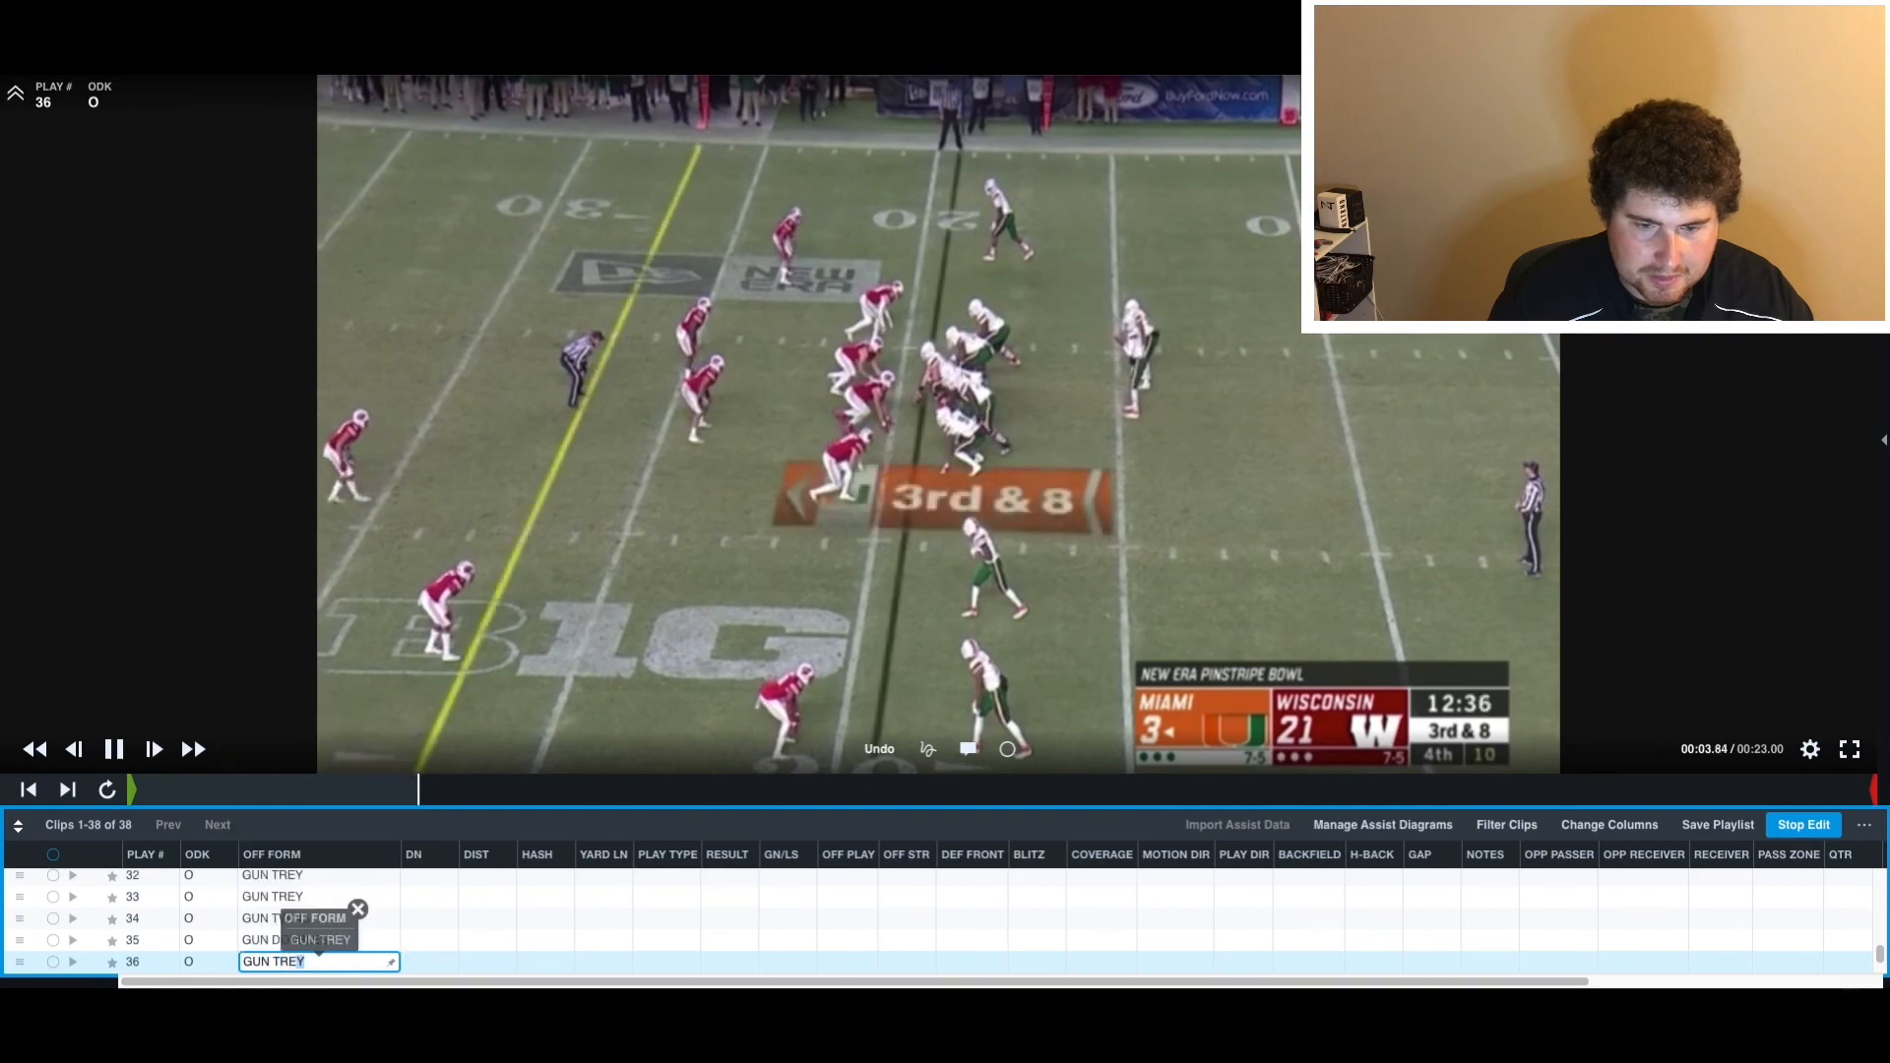
{"action": "key", "text": "Return"}
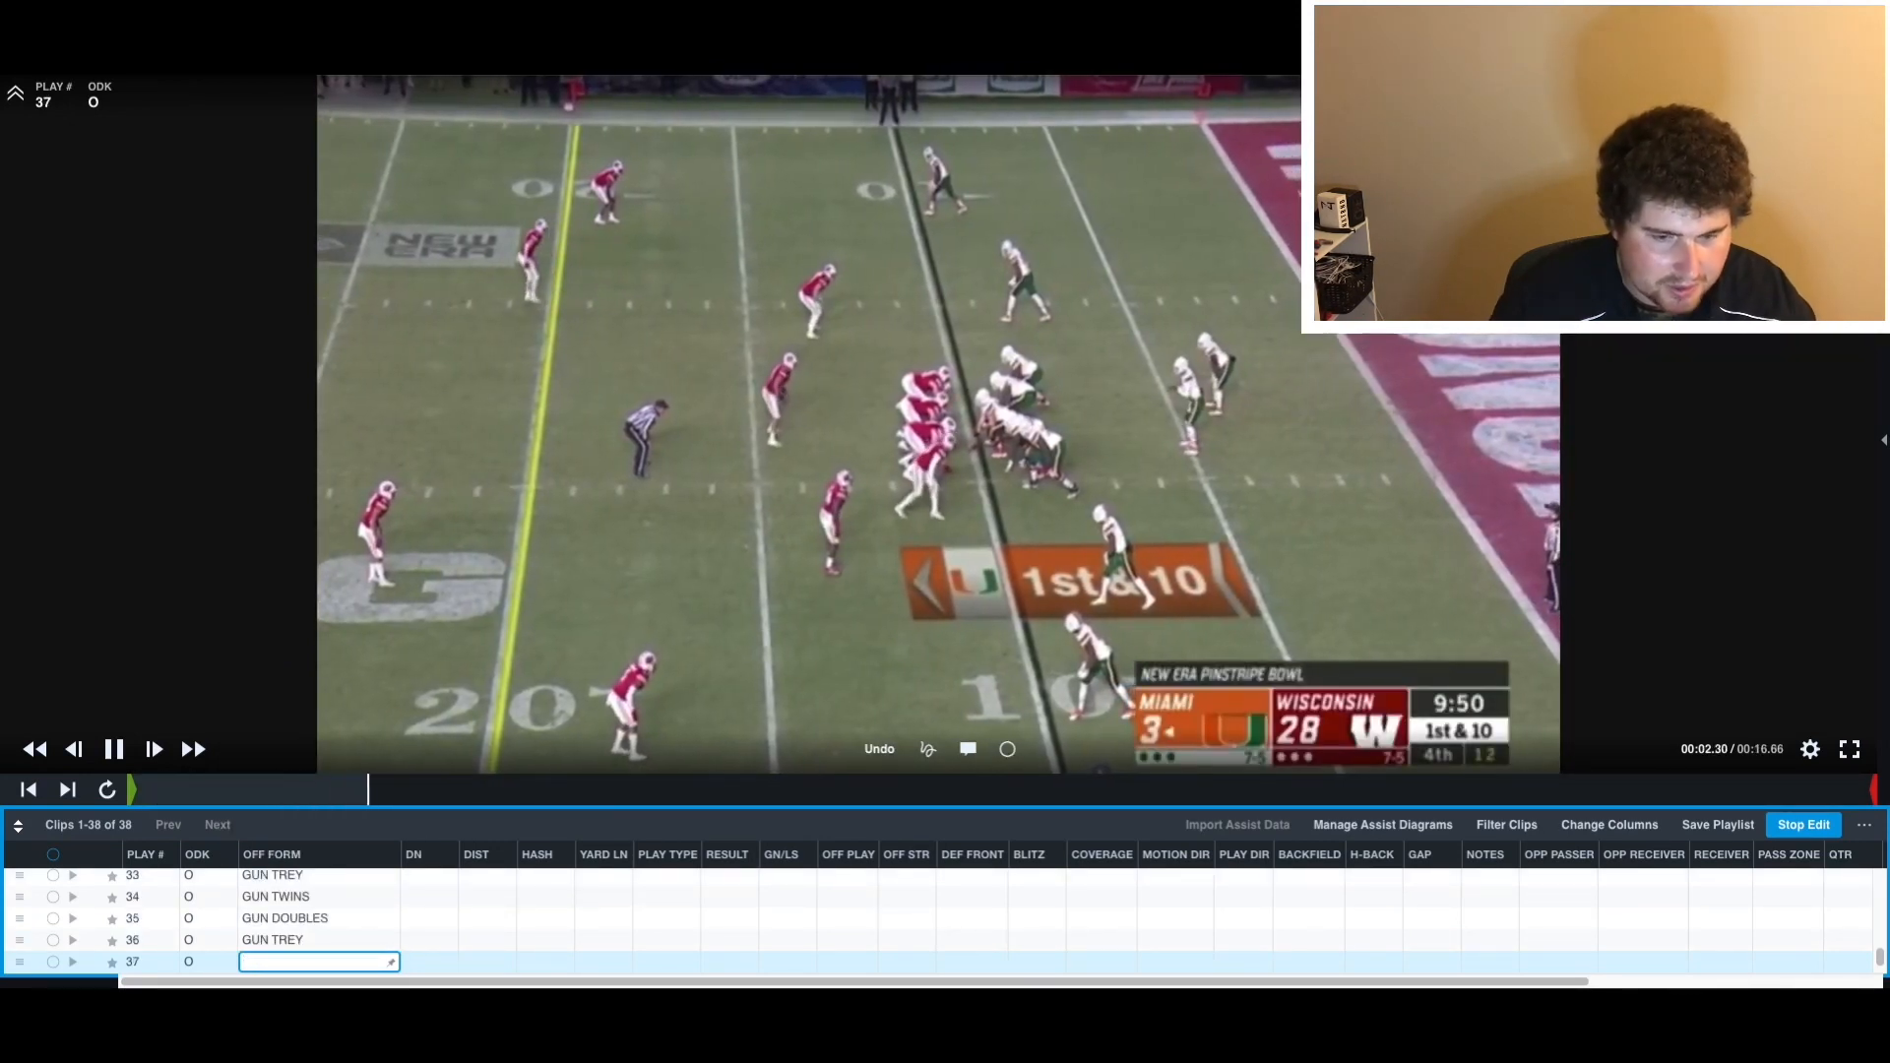
- Set play 37's offensive formation to GUN DOUBLES
{"action": "type", "text": "GUN DOUBLE "}
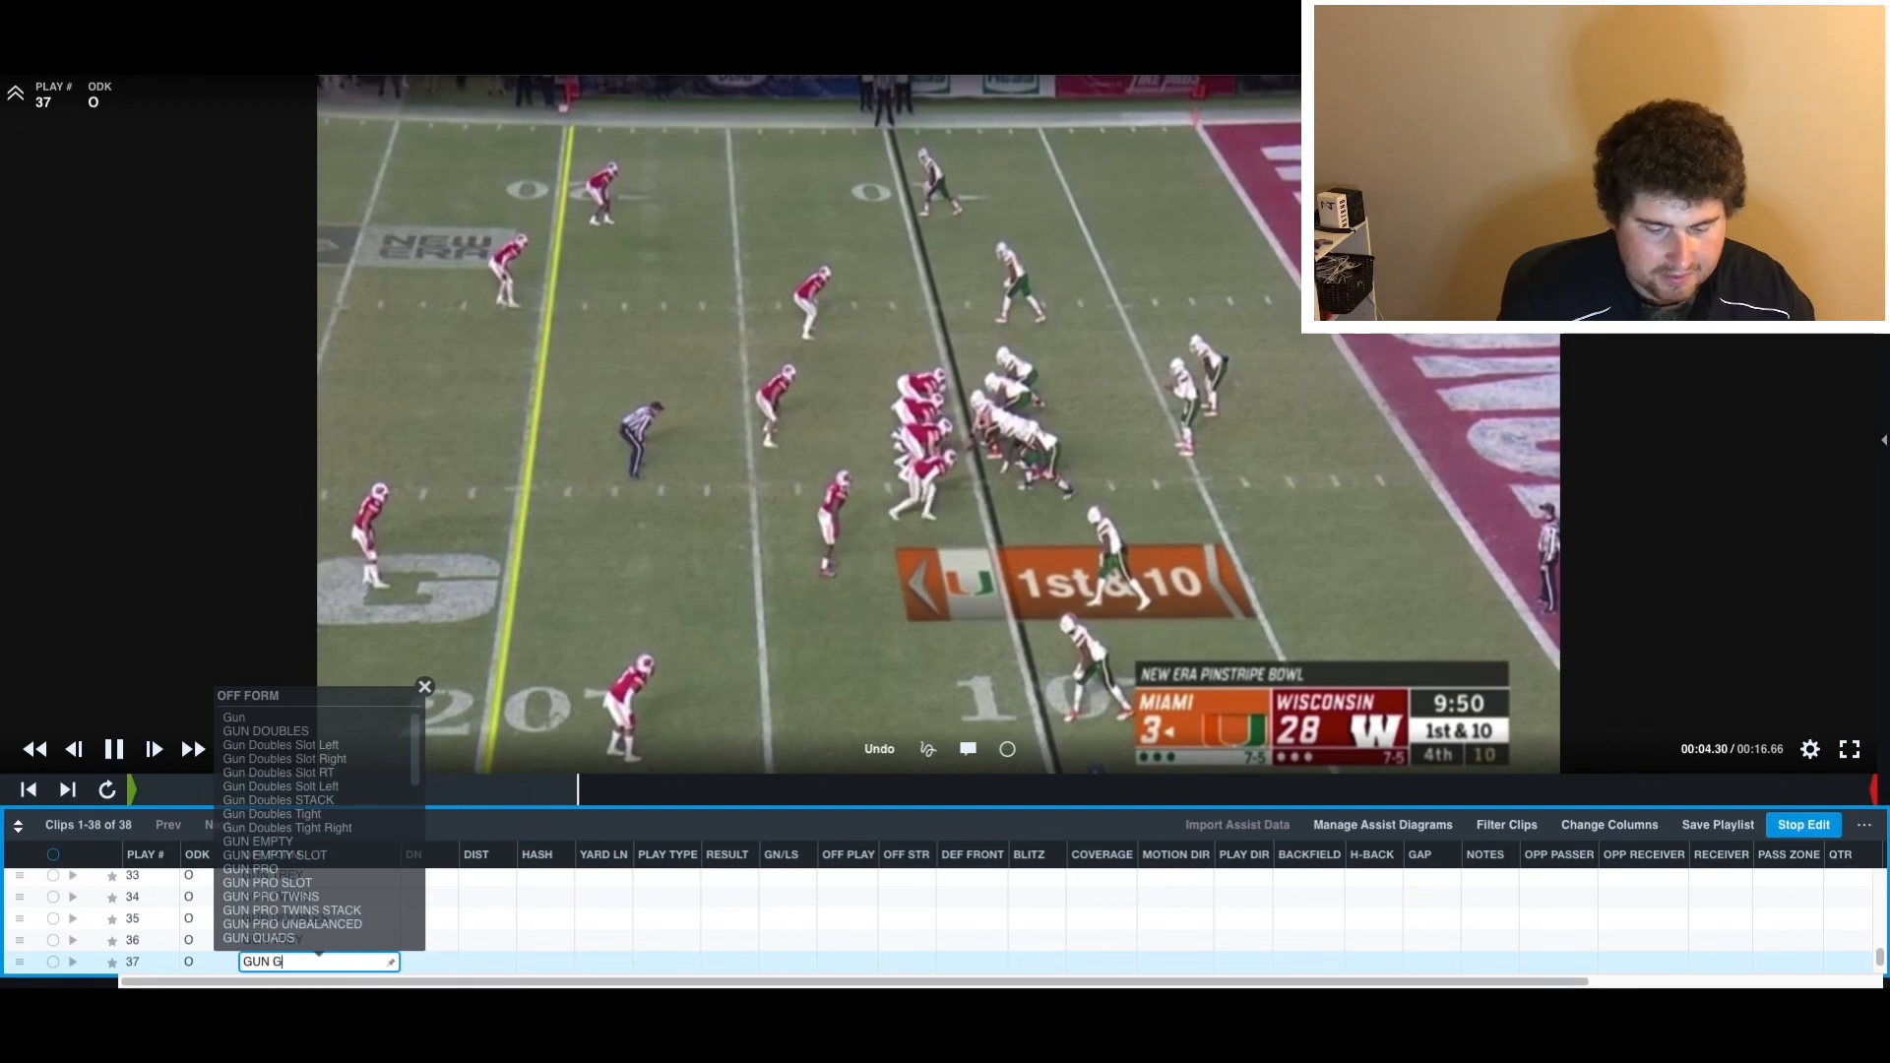
{"action": "type", "text": "S"}
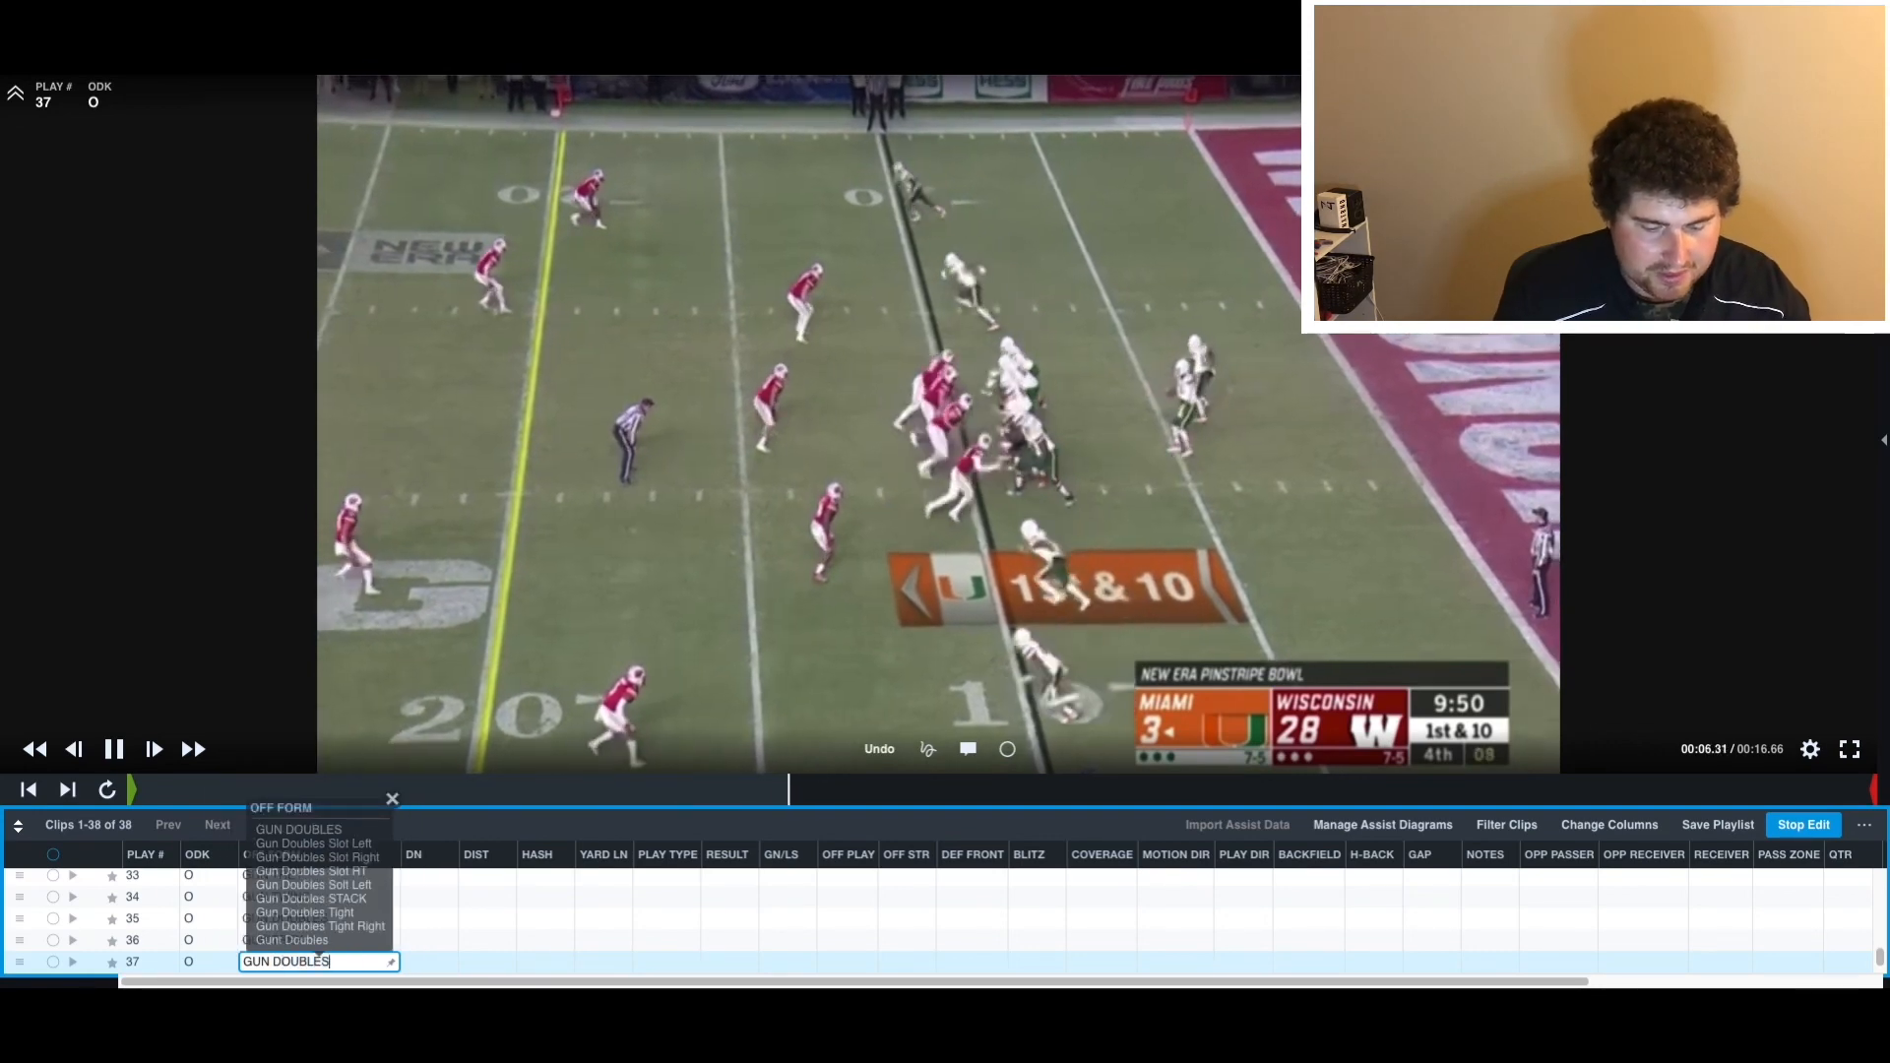
{"action": "key", "text": "Return"}
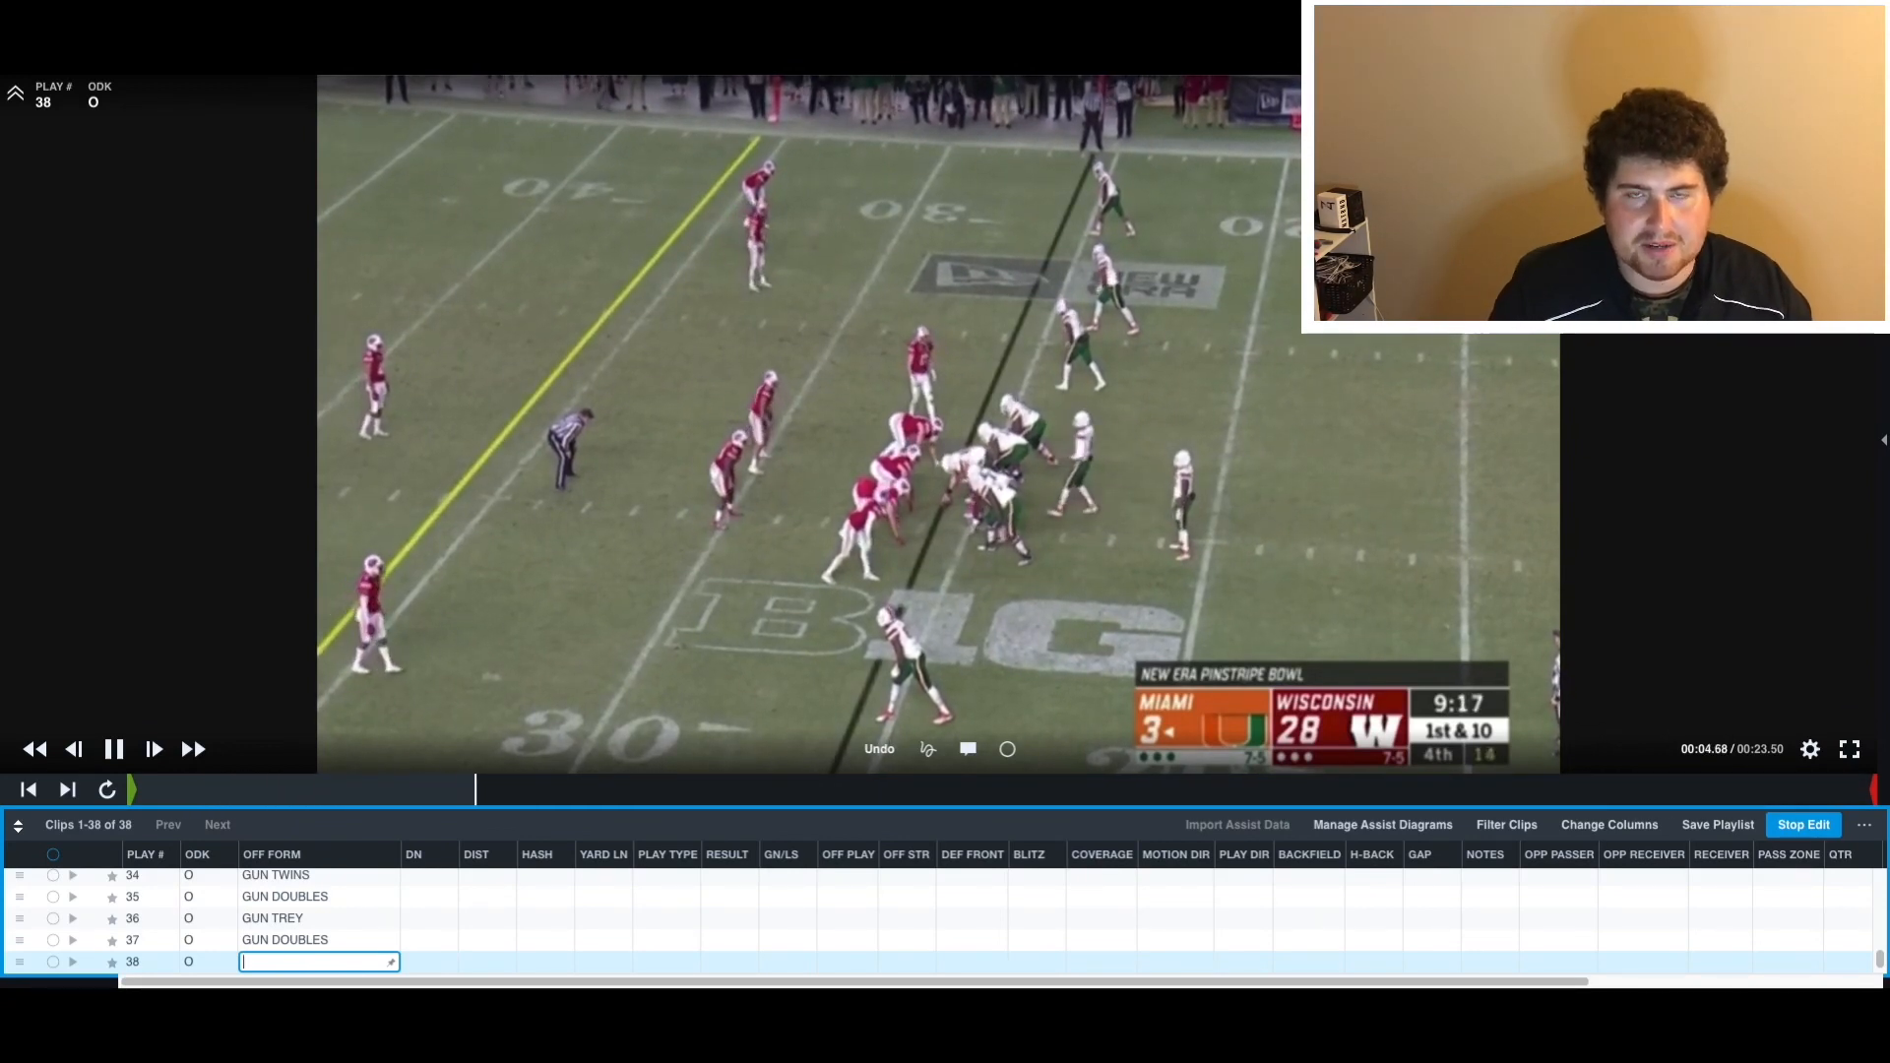
- Set the offensive formation of play 38 to GUN TRIPS and of play 39 to GUN DOUBLES
{"action": "type", "text": "GUN "}
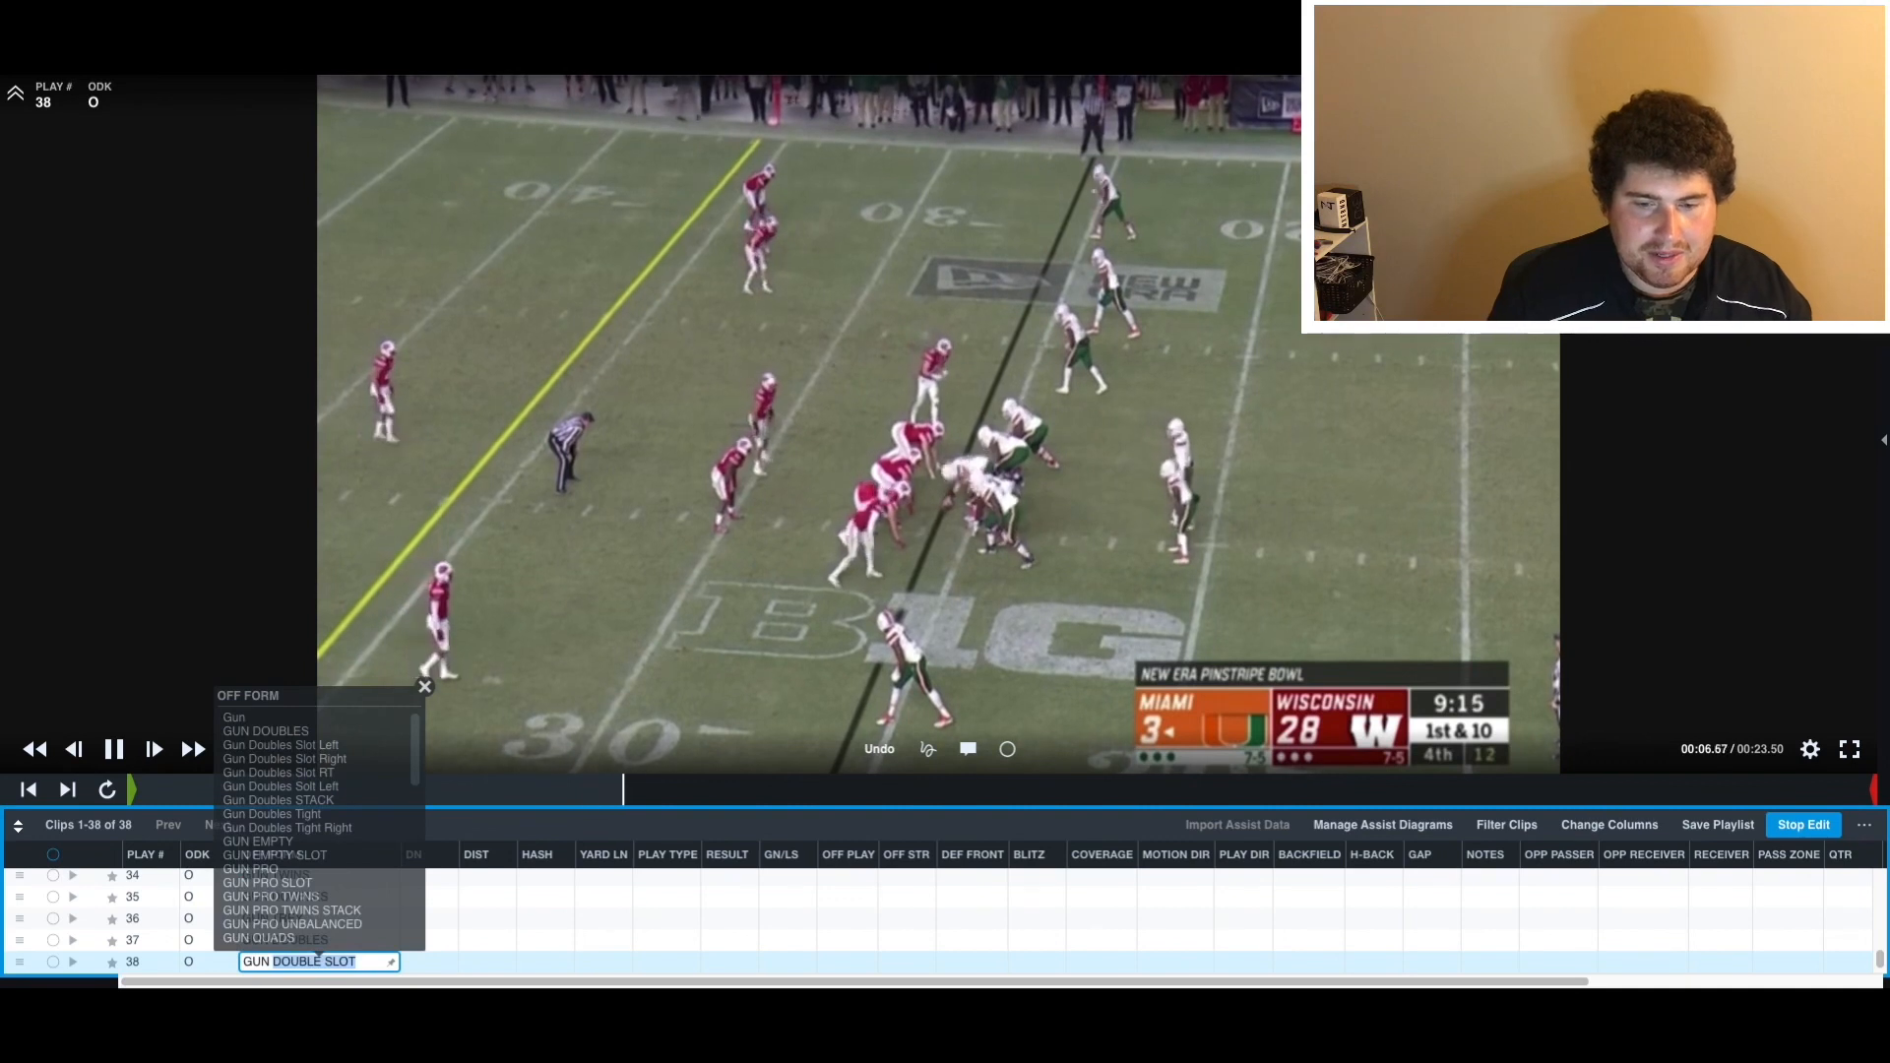
{"action": "type", "text": "TRIPS"}
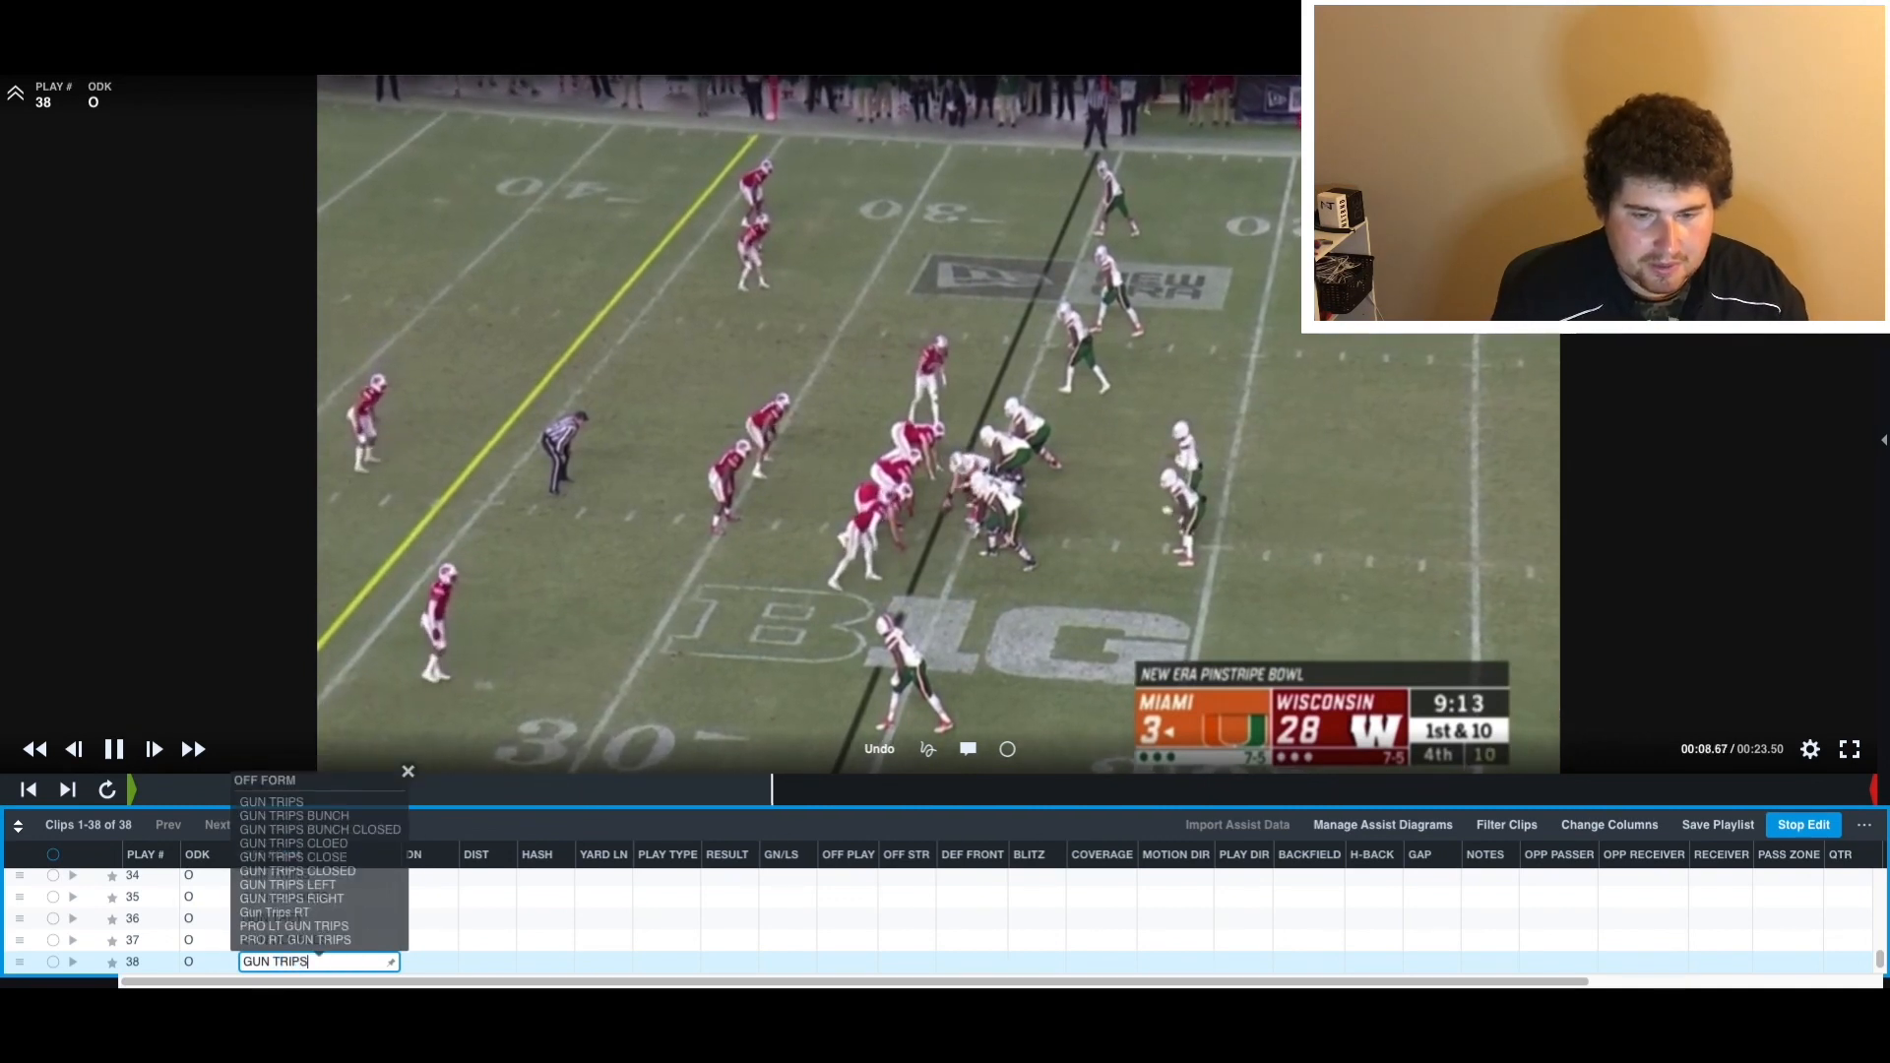
{"action": "key", "text": "Return"}
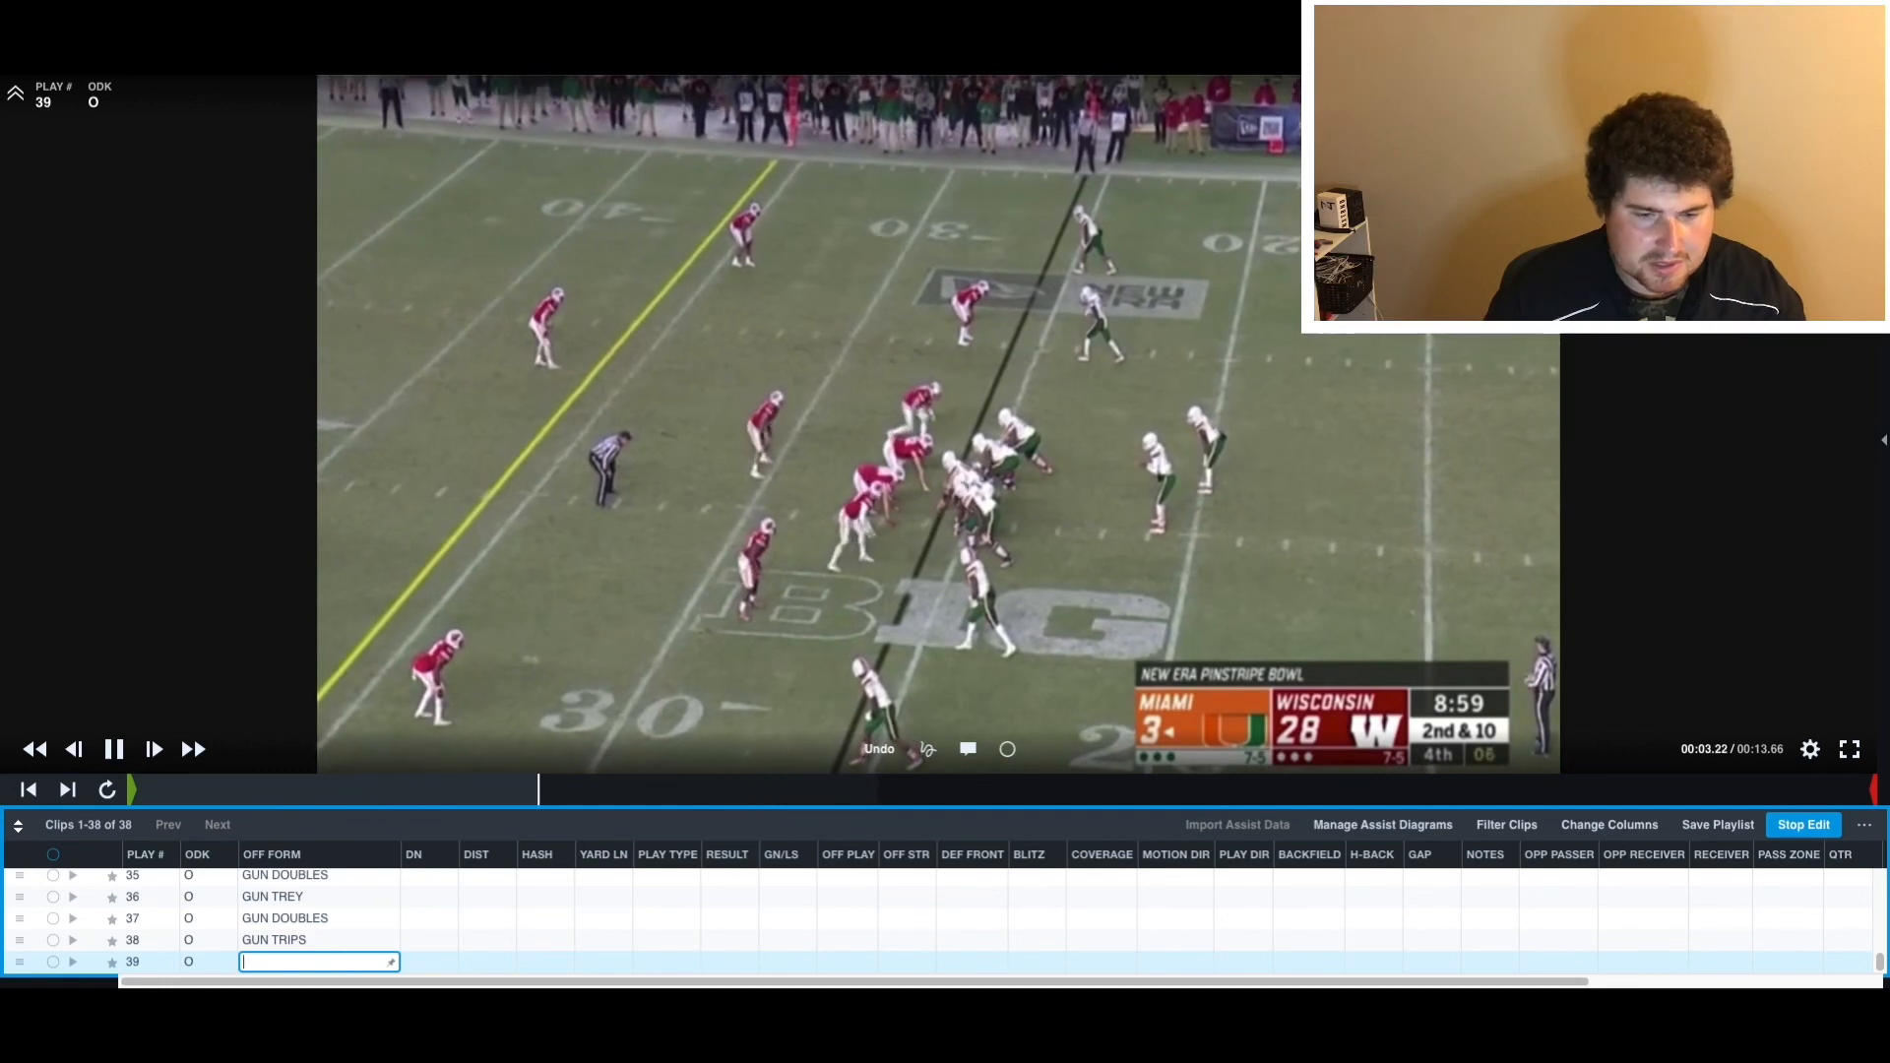
{"action": "type", "text": "GUN DOUBLE"}
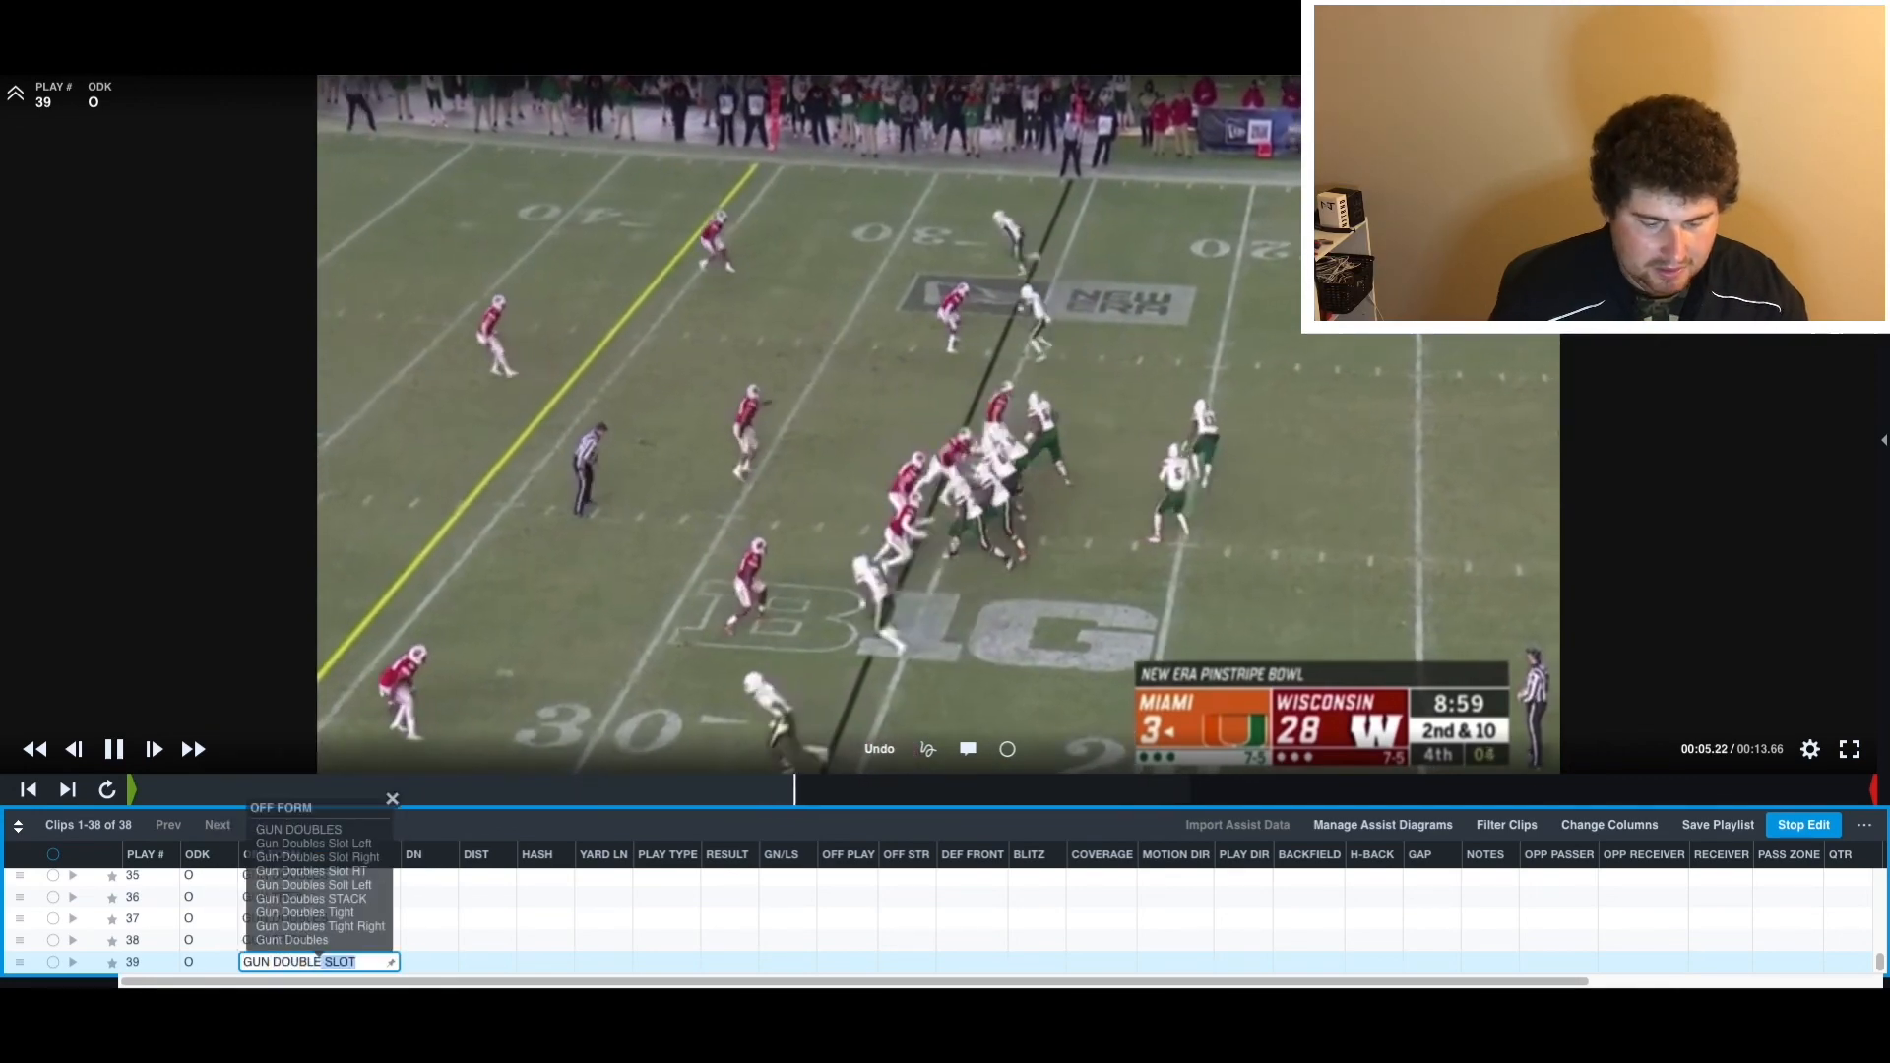
{"action": "type", "text": "S"}
{"action": "key", "text": "Return"}
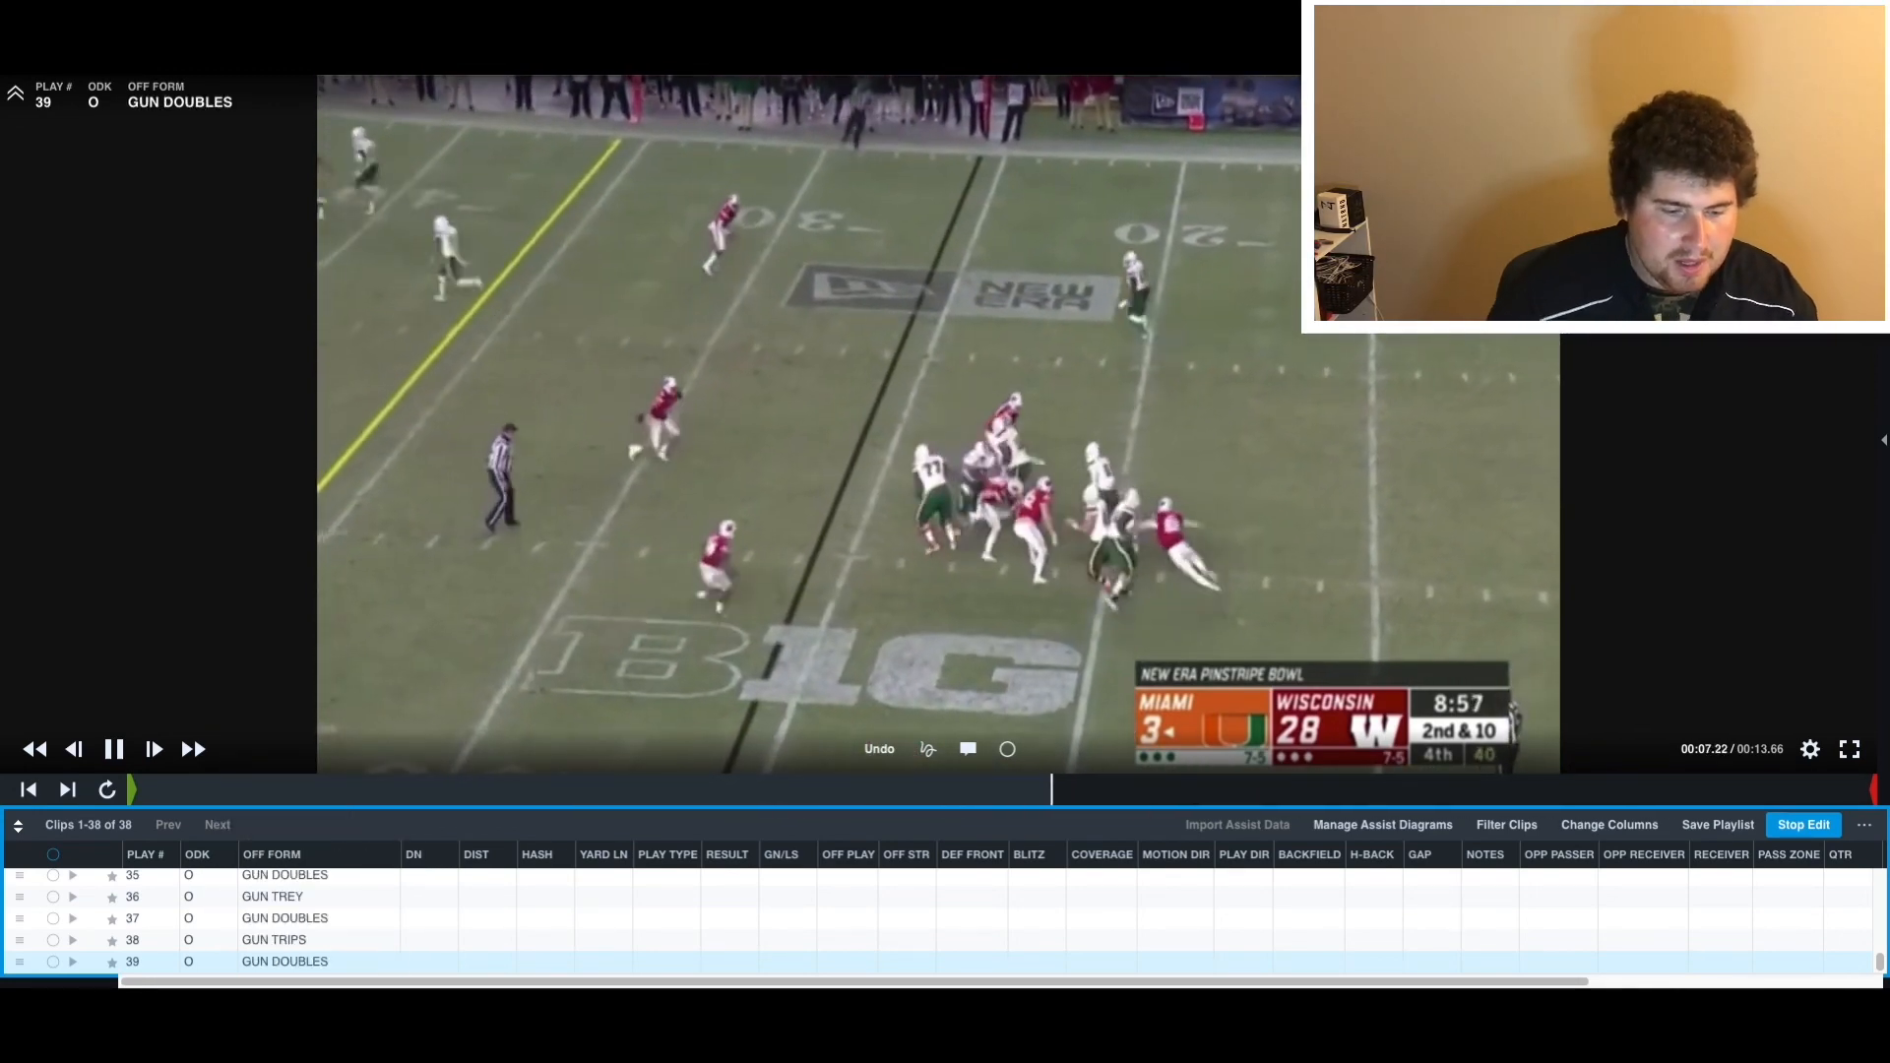
- Return to play 1 and look over its remaining breakdown fields, from down and distance across to play type and result
{"action": "scroll", "coordinate": [433, 937], "scroll_direction": "up", "scroll_amount": 2}
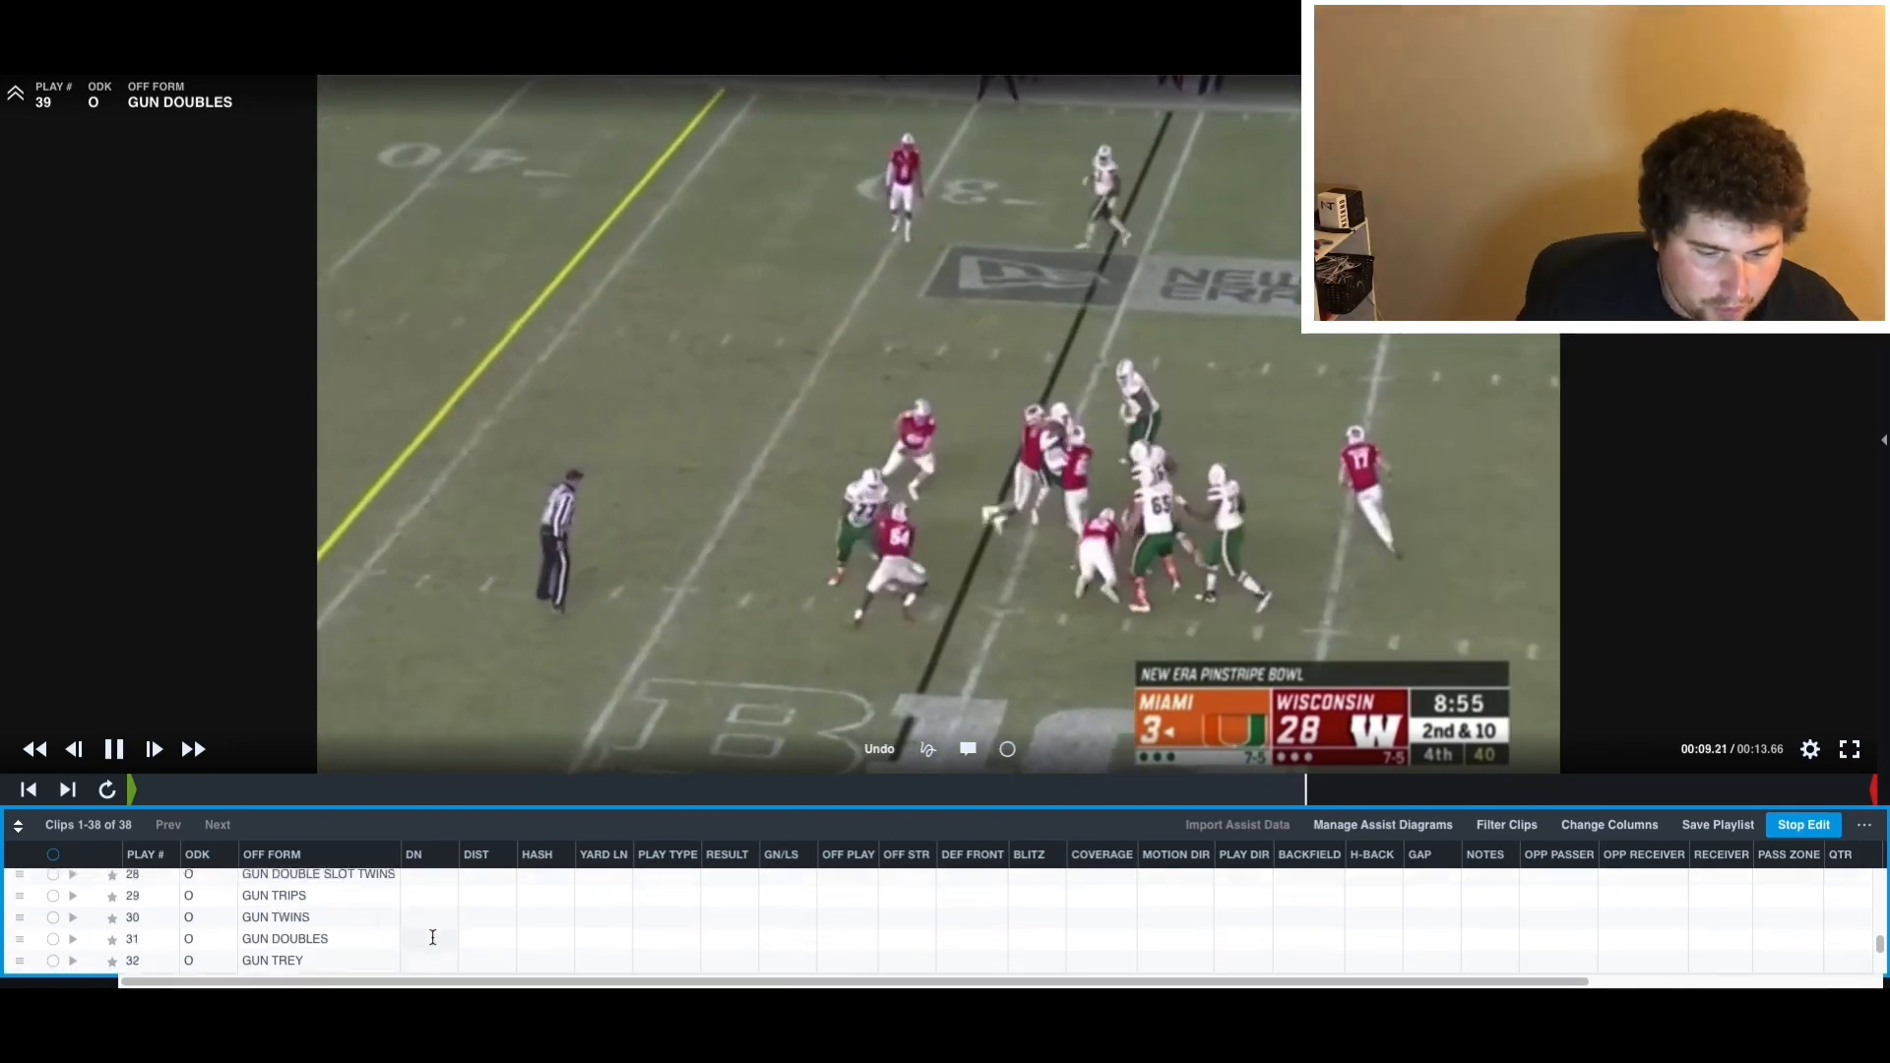
{"action": "scroll", "coordinate": [432, 937], "scroll_direction": "up", "scroll_amount": 8}
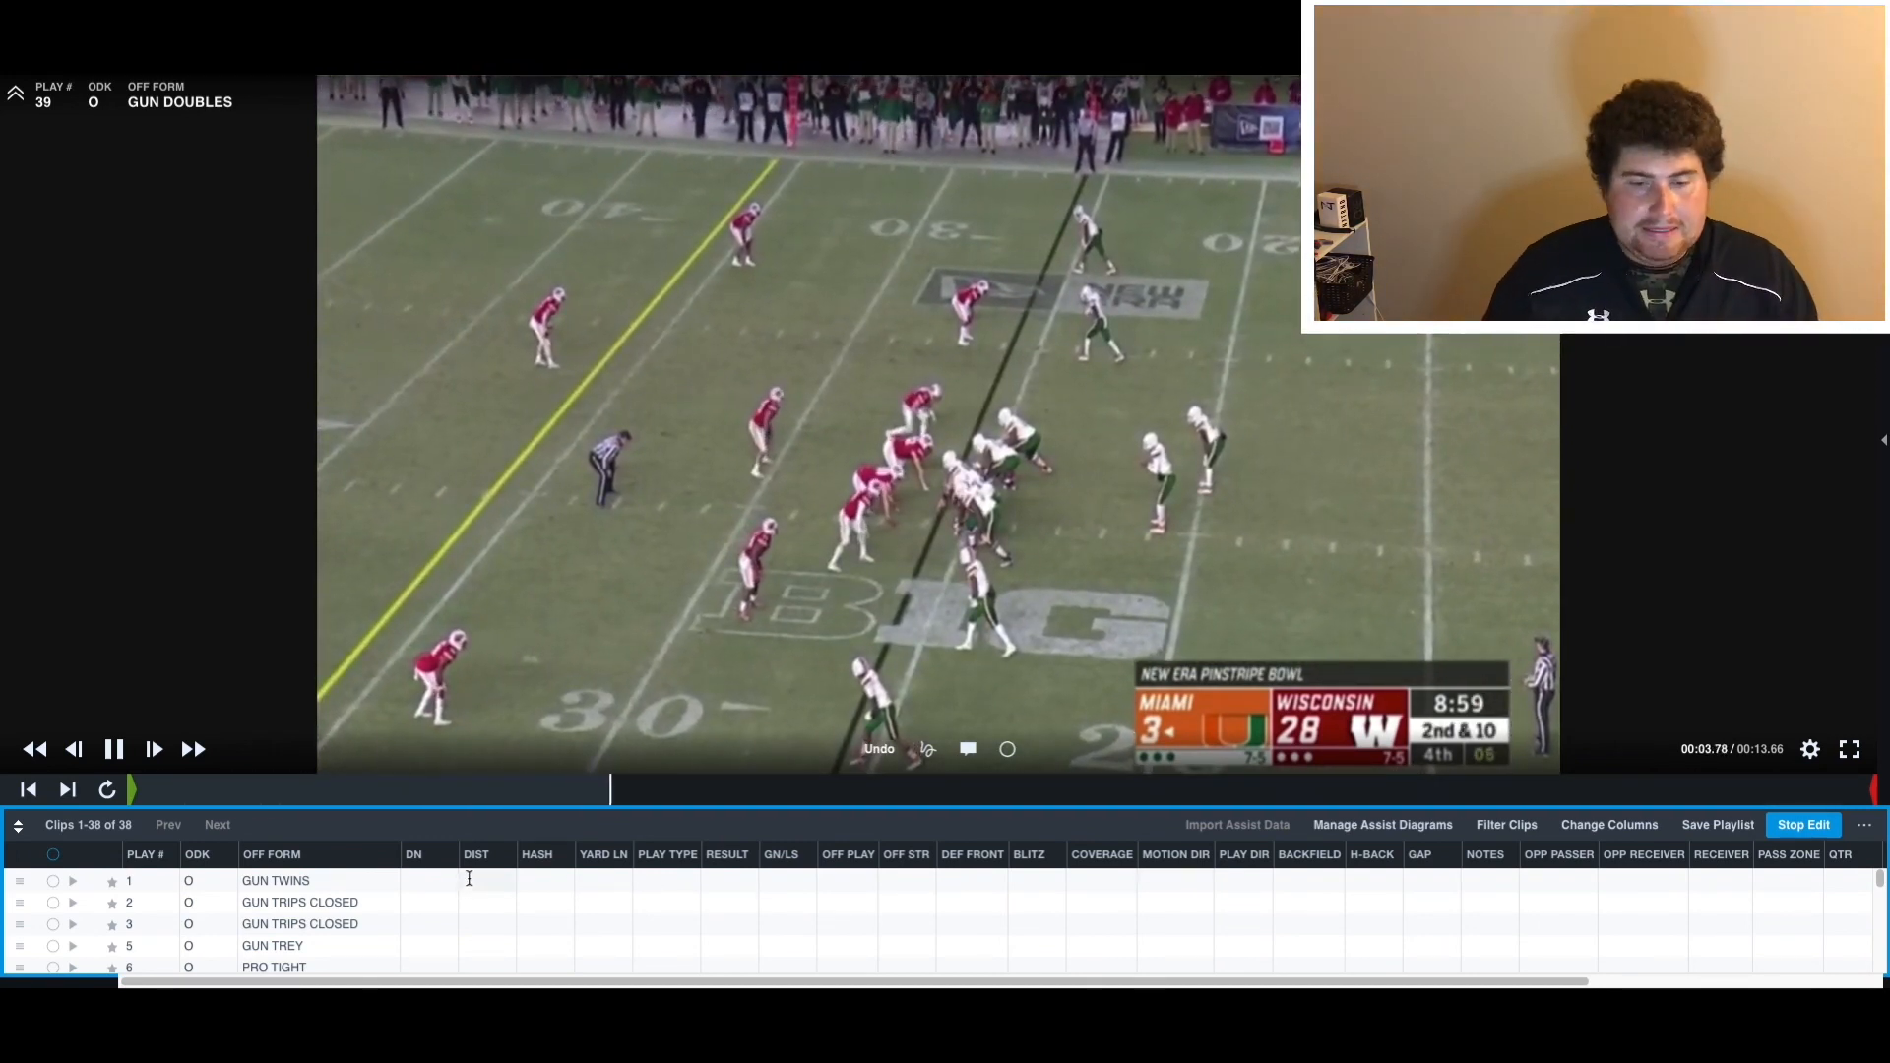
{"action": "left_click", "coordinate": [429, 893]}
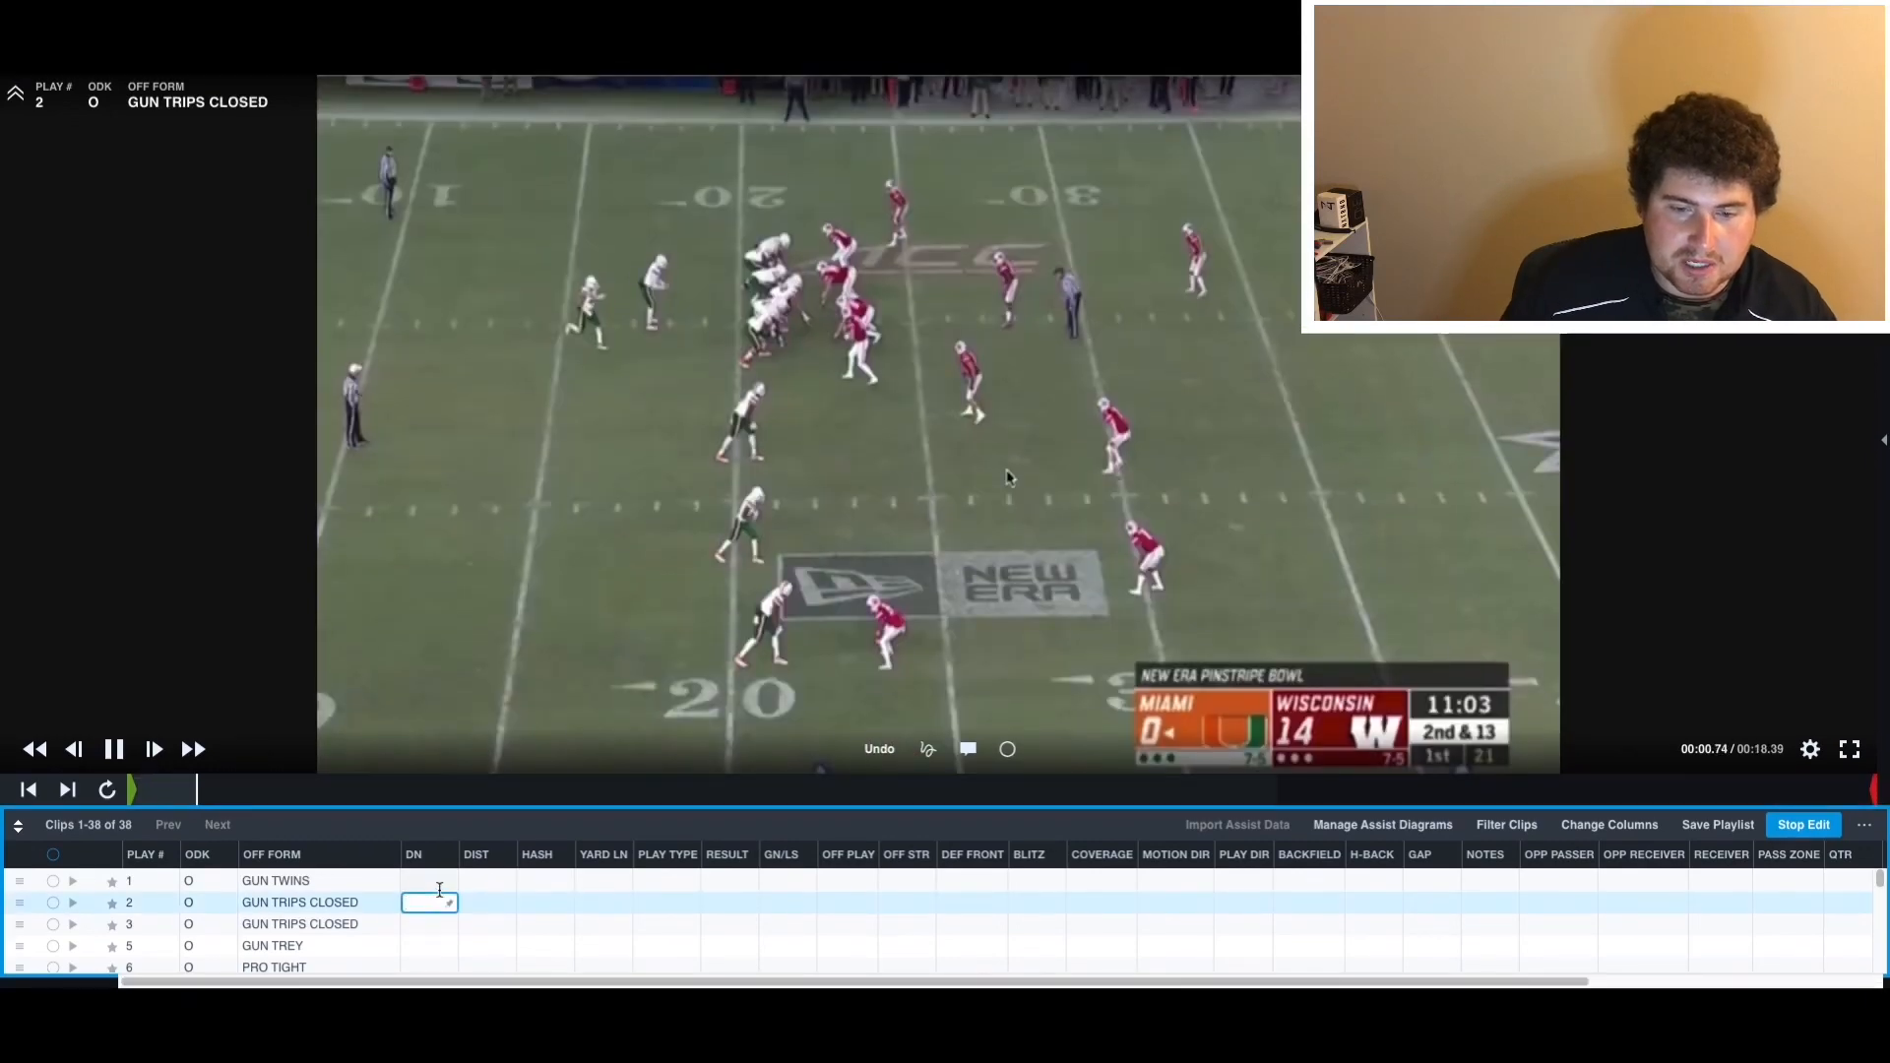
{"action": "key", "text": "Up"}
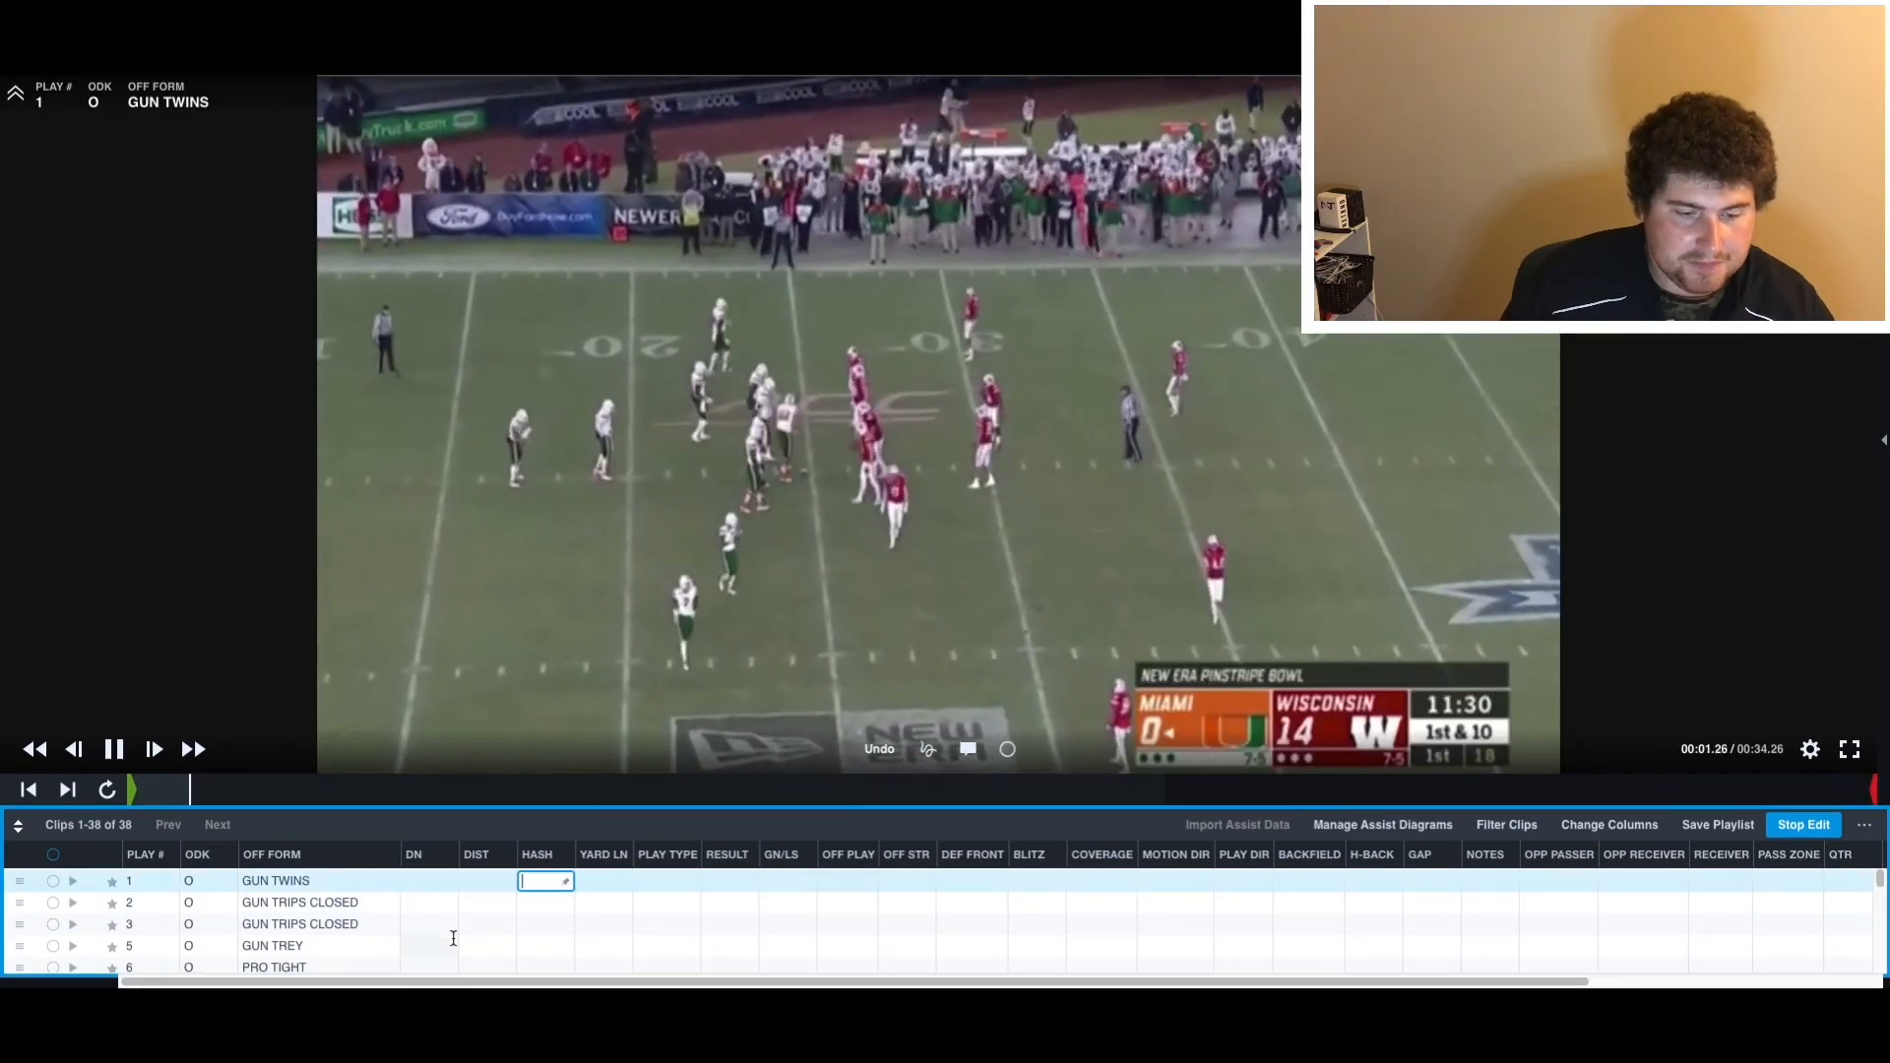
{"action": "scroll", "coordinate": [454, 936], "scroll_direction": "down", "scroll_amount": 10}
{"action": "key", "text": "Tab"}
{"action": "key", "text": "Tab"}
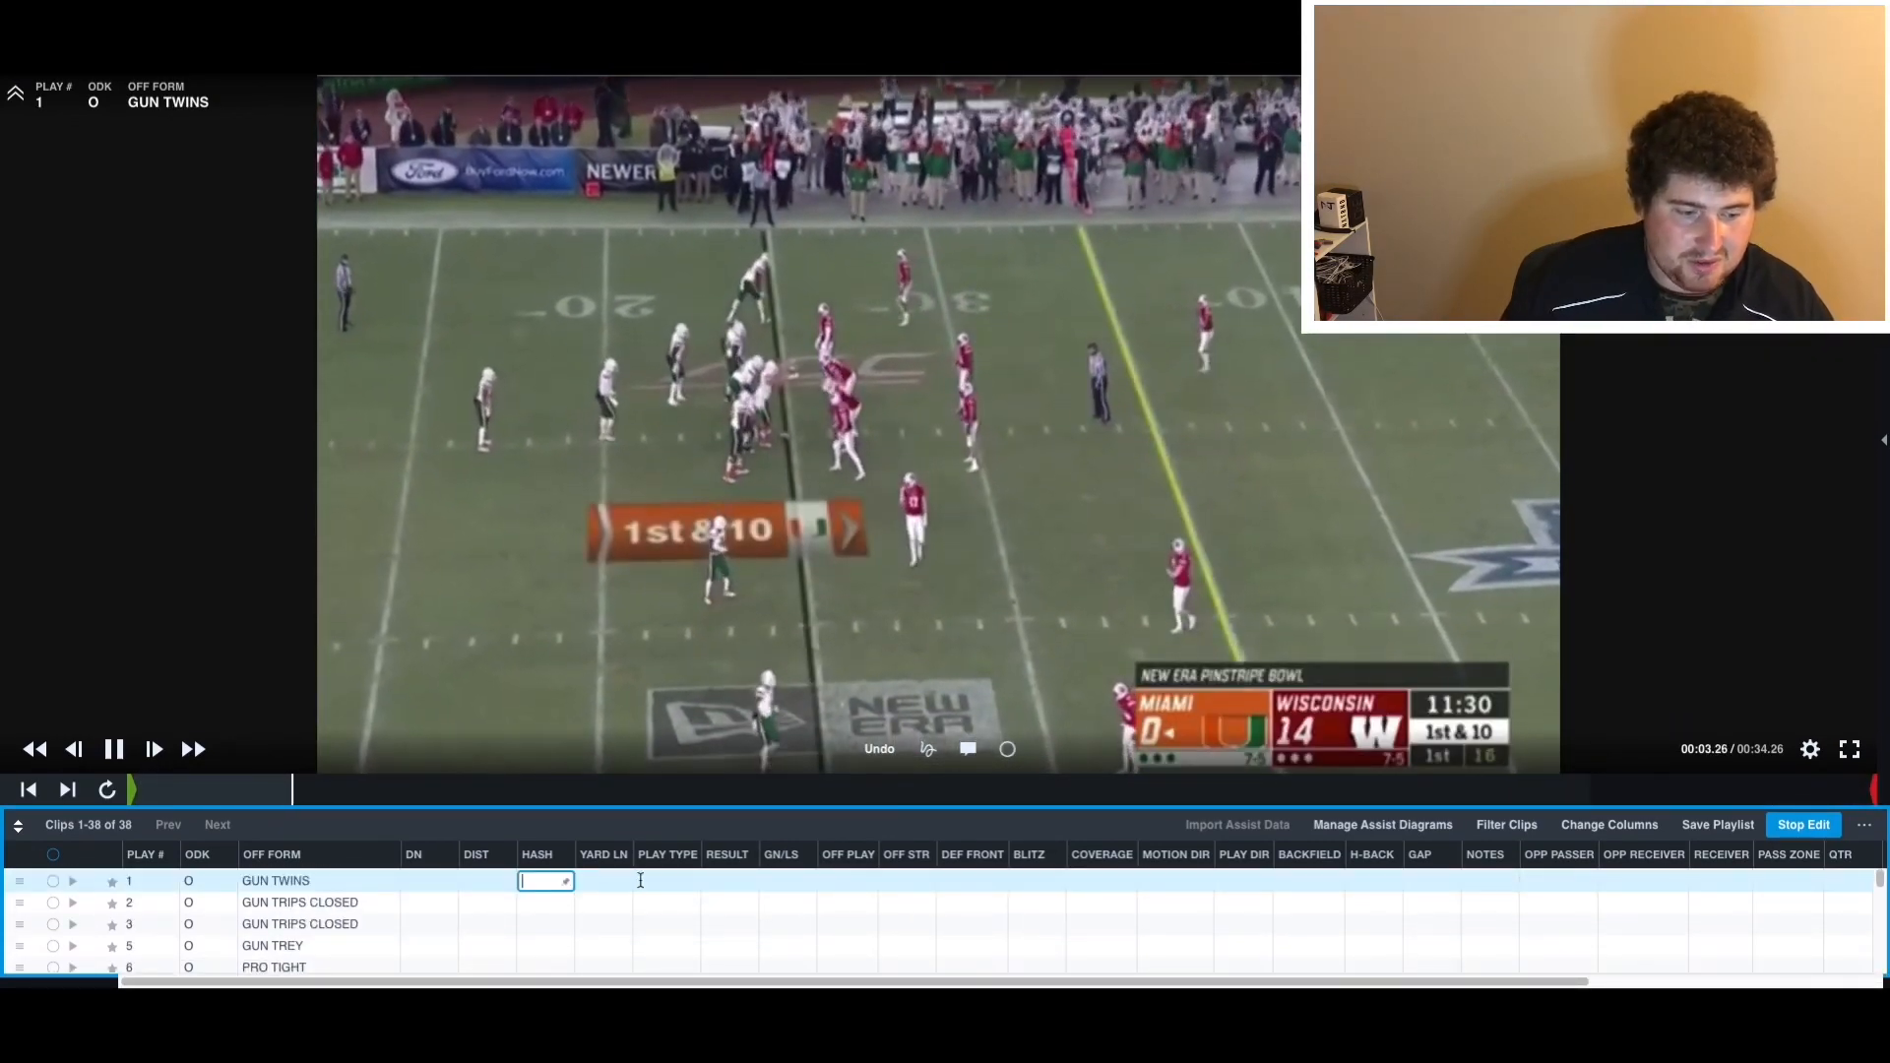
{"action": "left_click", "coordinate": [653, 879]}
{"action": "left_click", "coordinate": [738, 881]}
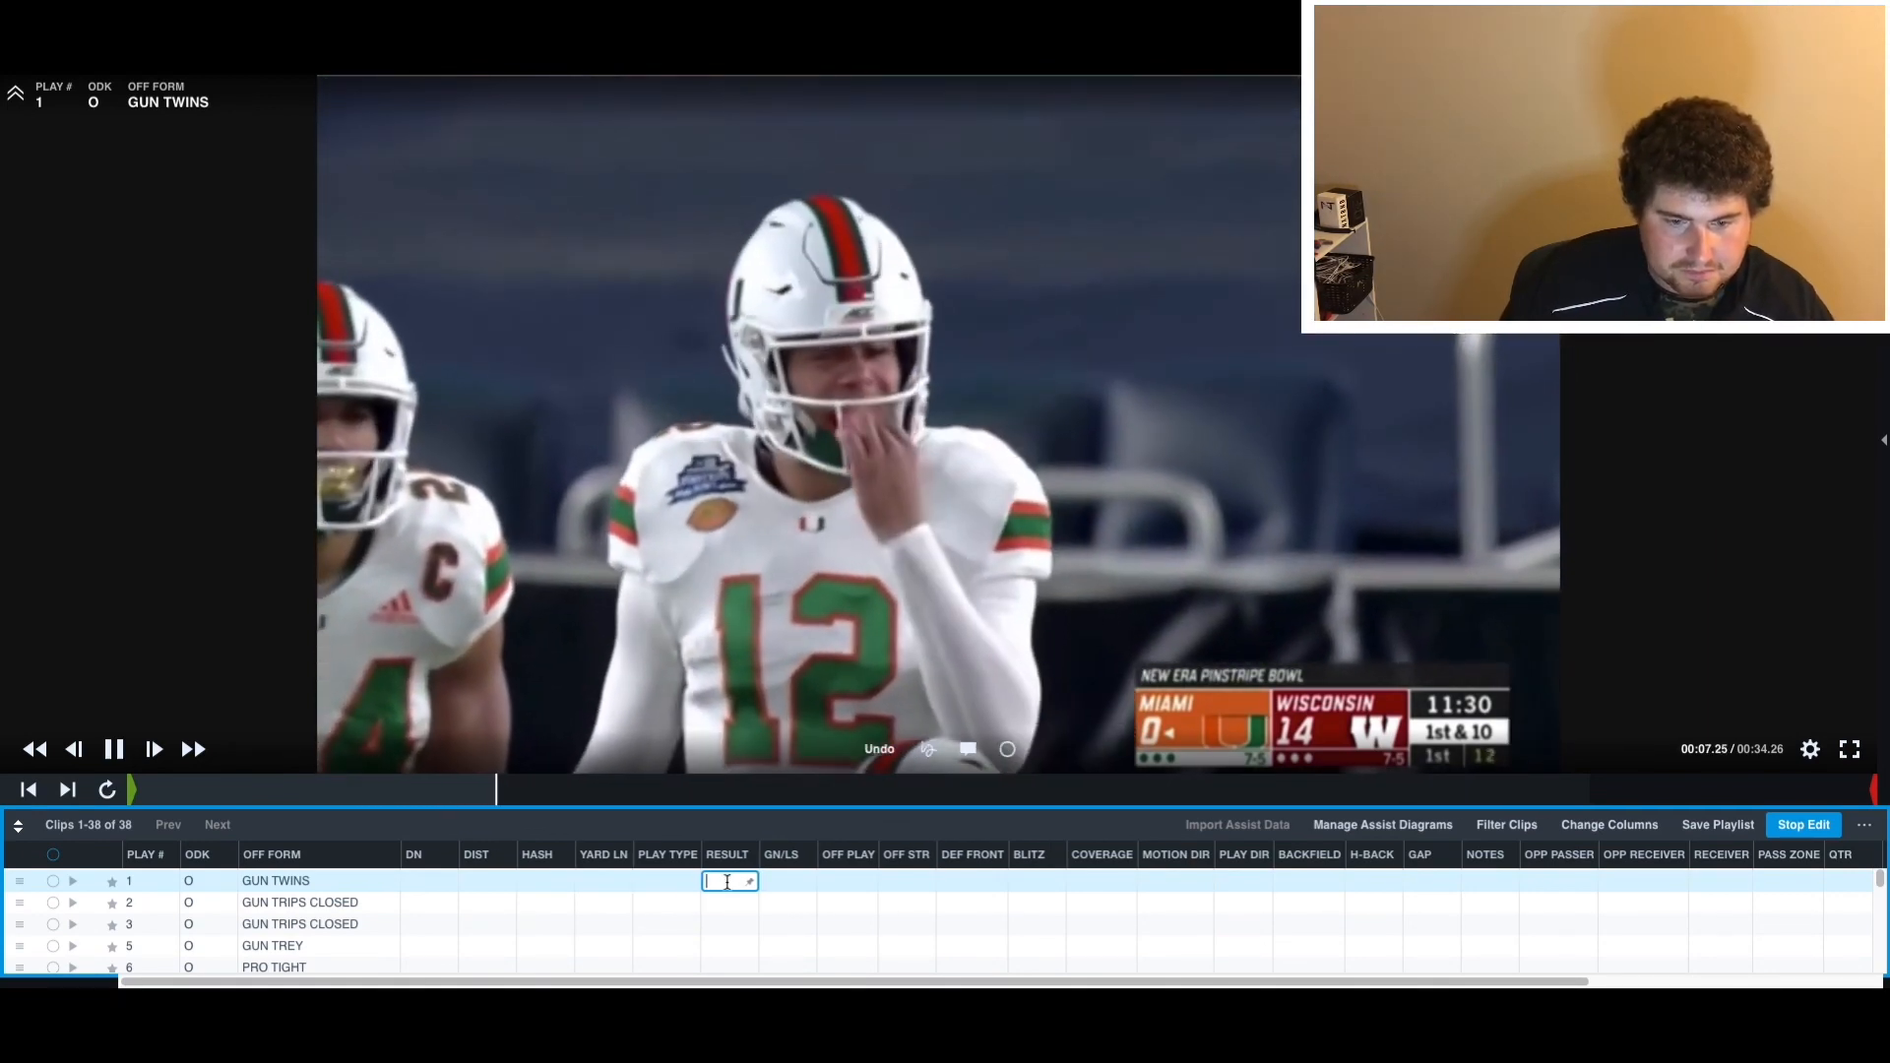
- Review the breakdown columns still needing data between play 1 and play 39, including yard line, hash and distance
{"action": "scroll", "coordinate": [732, 929], "scroll_direction": "down", "scroll_amount": 3}
{"action": "scroll", "coordinate": [731, 929], "scroll_direction": "down", "scroll_amount": 6}
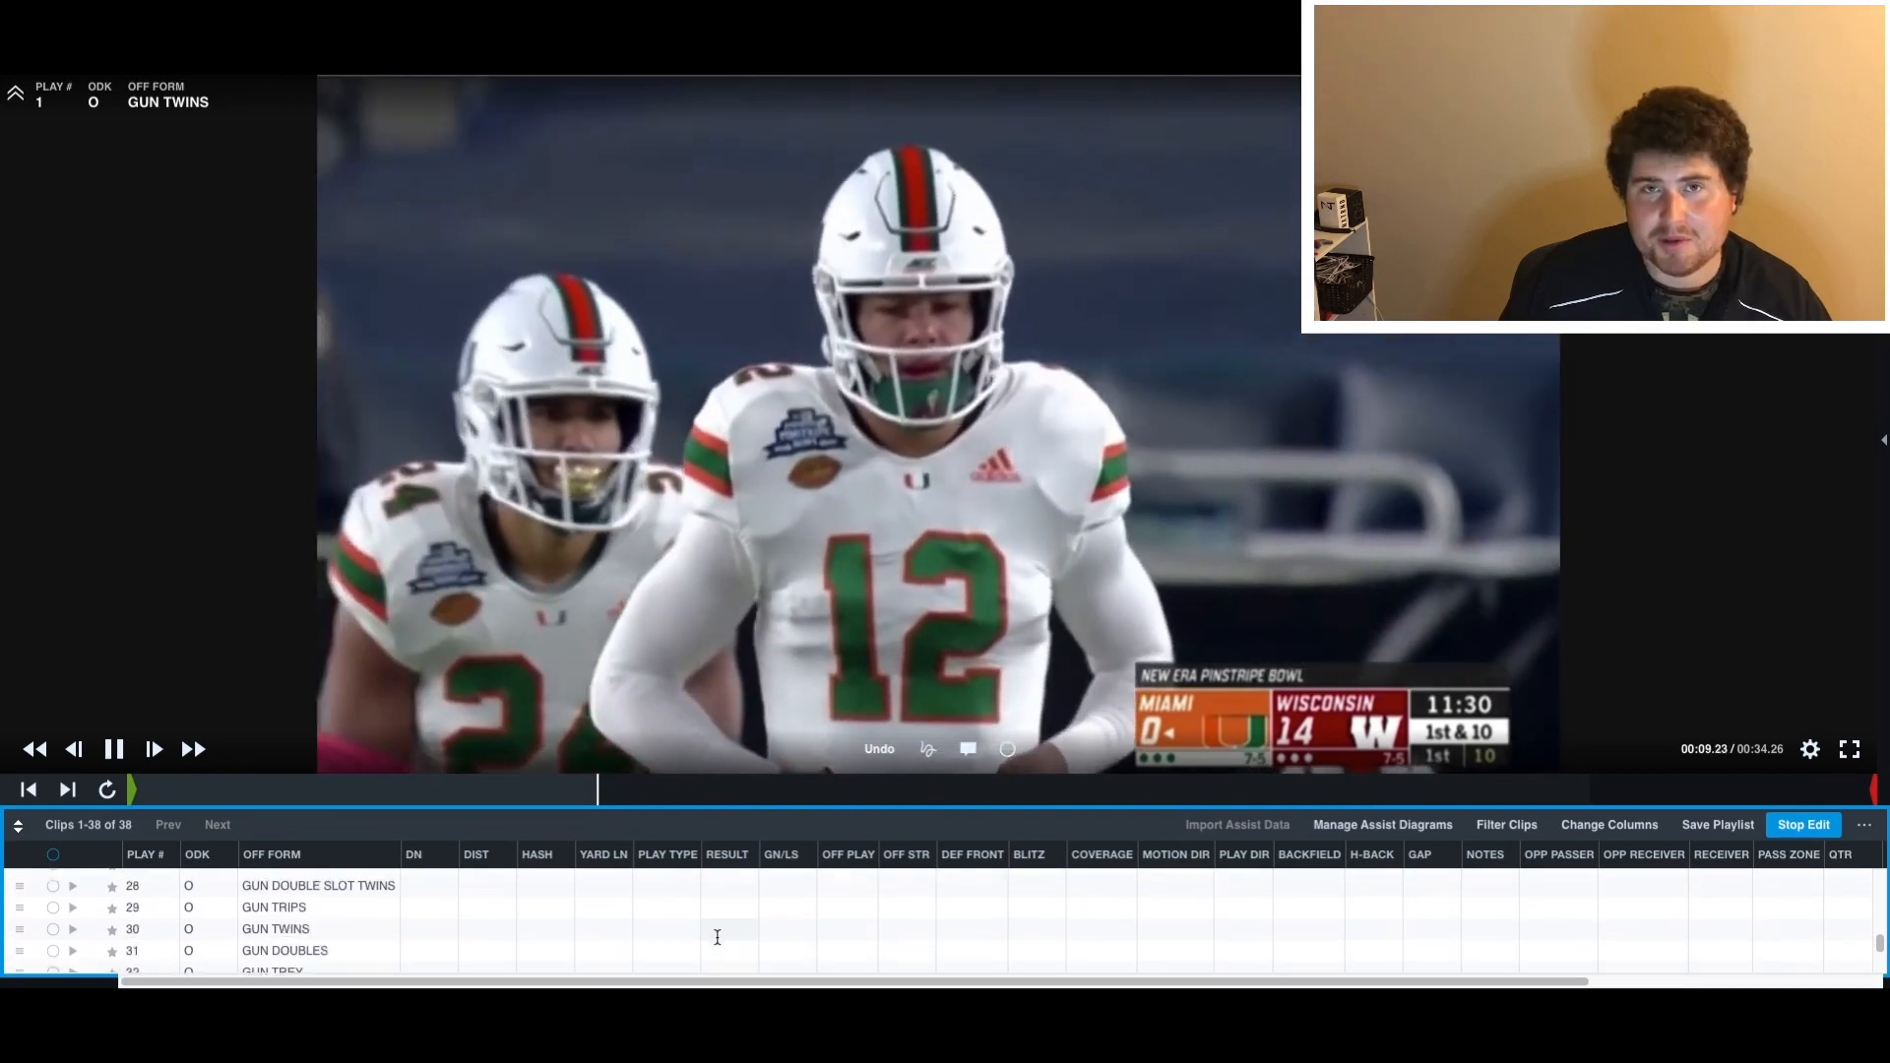
{"action": "left_click", "coordinate": [718, 936]}
{"action": "scroll", "coordinate": [717, 936], "scroll_direction": "down", "scroll_amount": 2}
{"action": "left_click", "coordinate": [626, 953]}
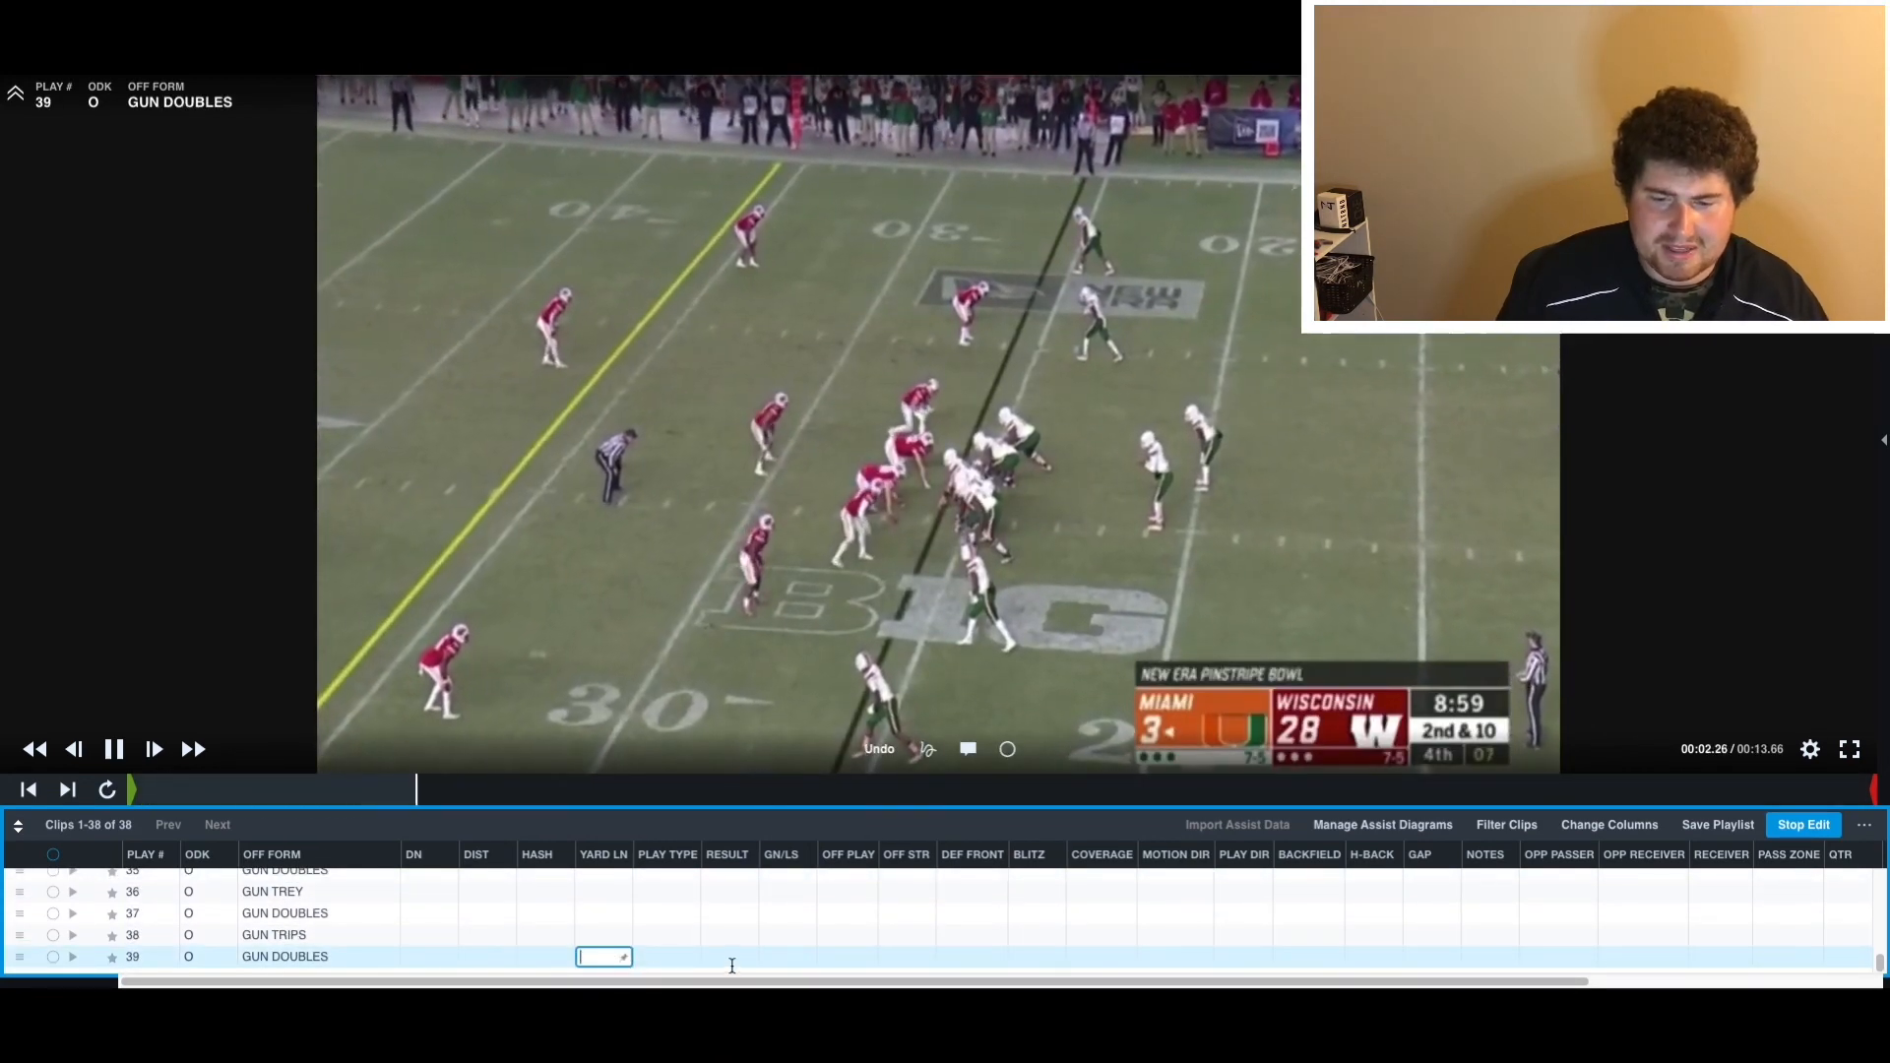
{"action": "scroll", "coordinate": [642, 944], "scroll_direction": "up", "scroll_amount": 12}
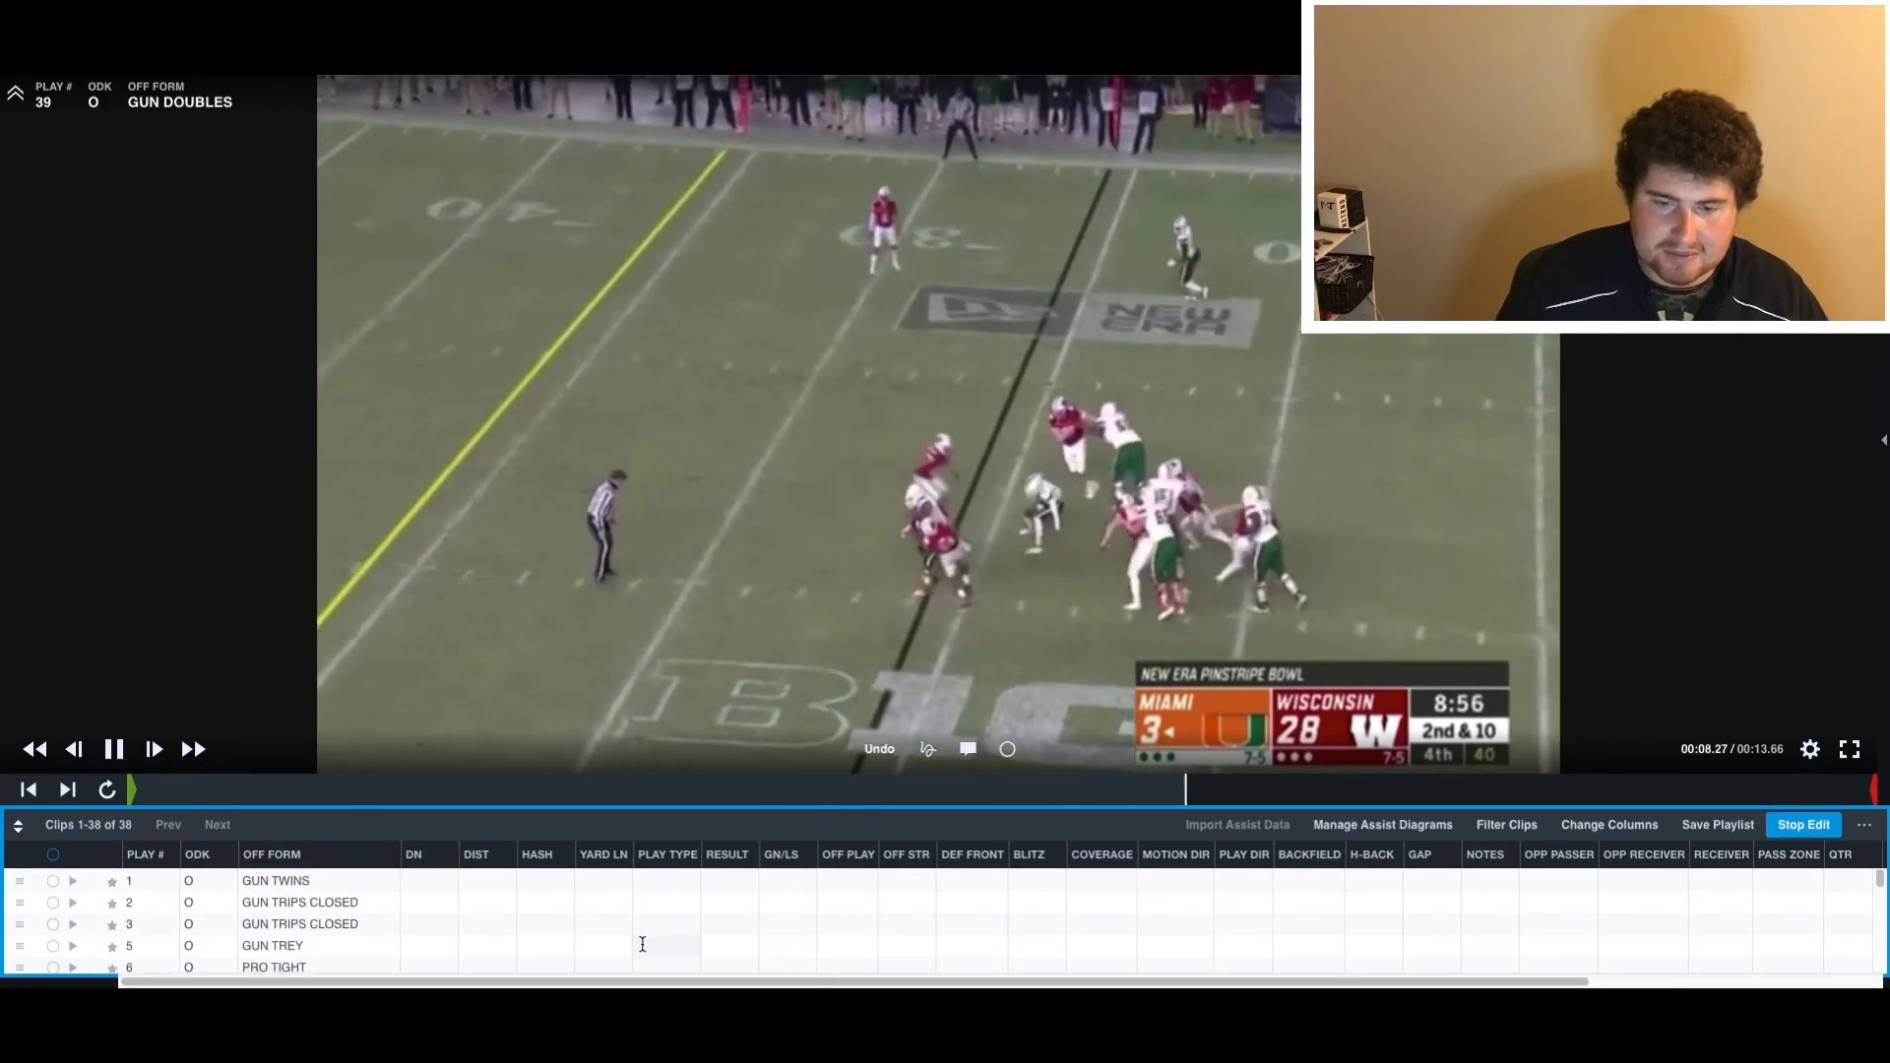
{"action": "scroll", "coordinate": [605, 960], "scroll_direction": "down", "scroll_amount": 12}
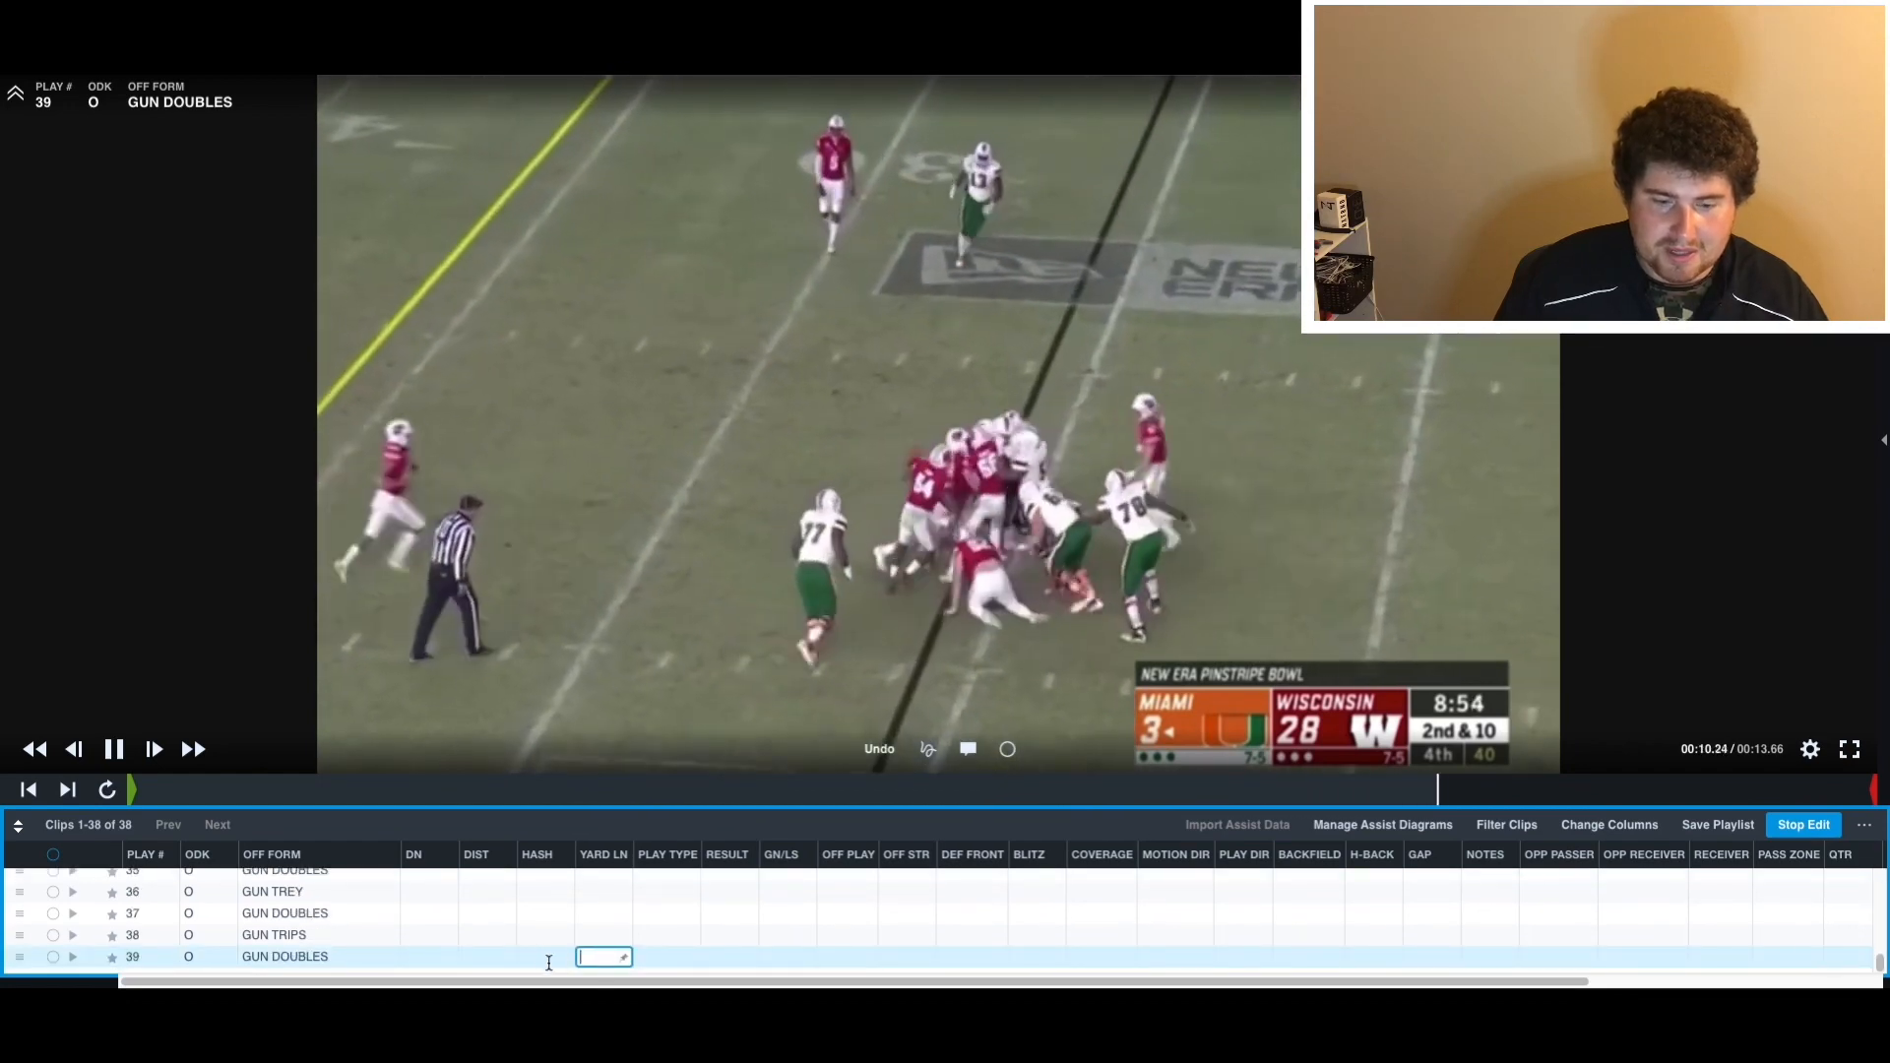
{"action": "left_click", "coordinate": [531, 956]}
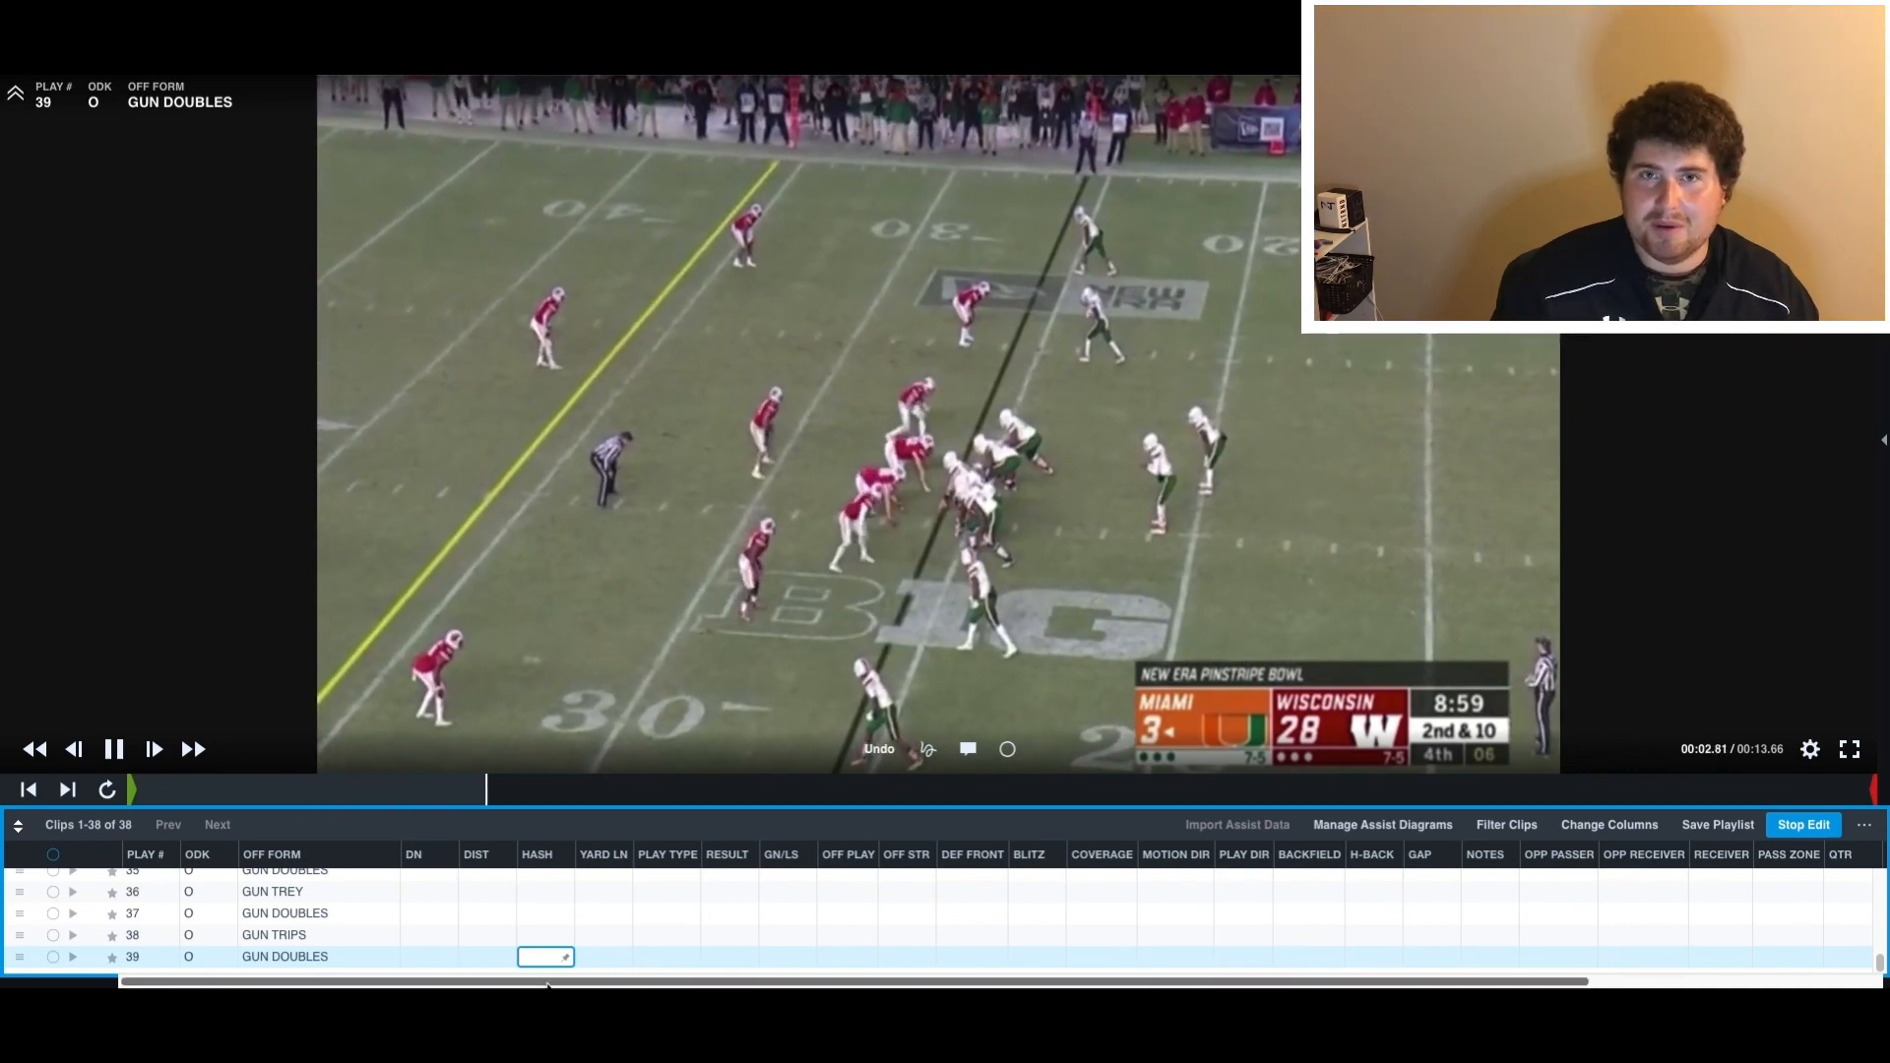
{"action": "scroll", "coordinate": [547, 945], "scroll_direction": "up", "scroll_amount": 10}
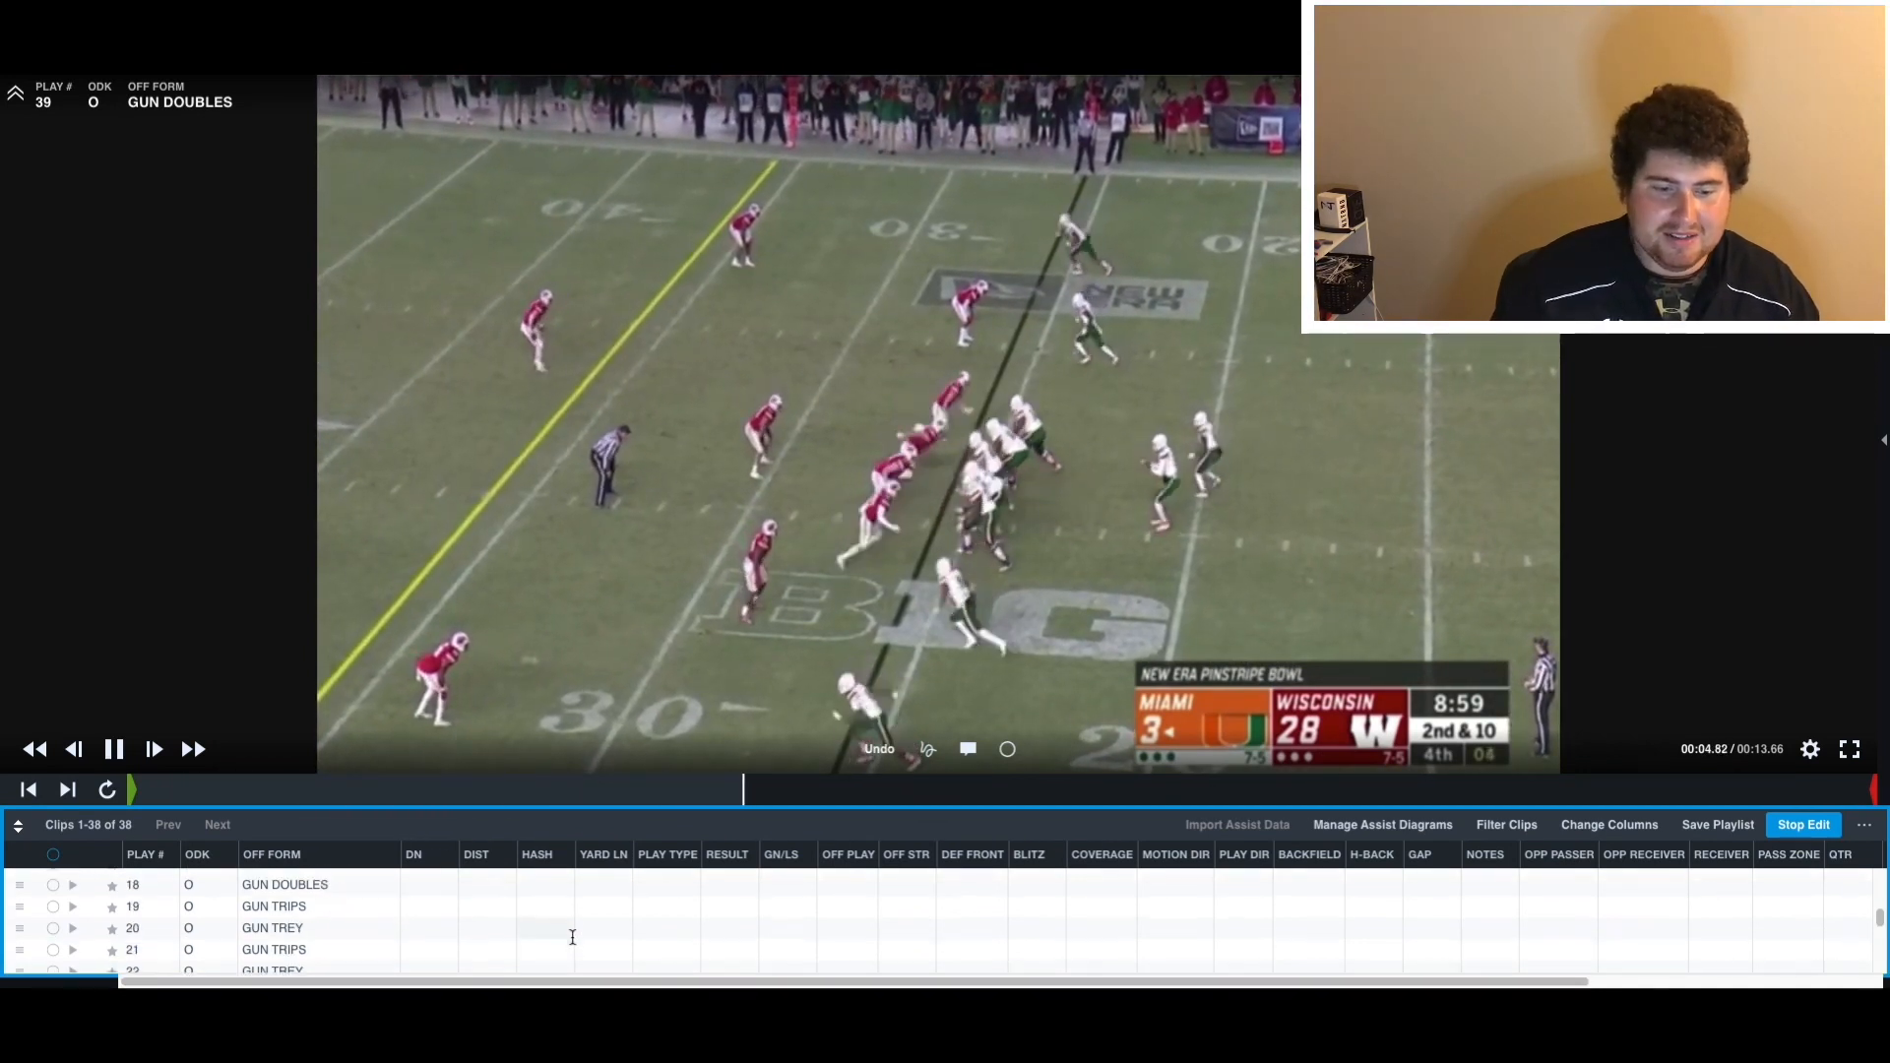
{"action": "left_click", "coordinate": [503, 882]}
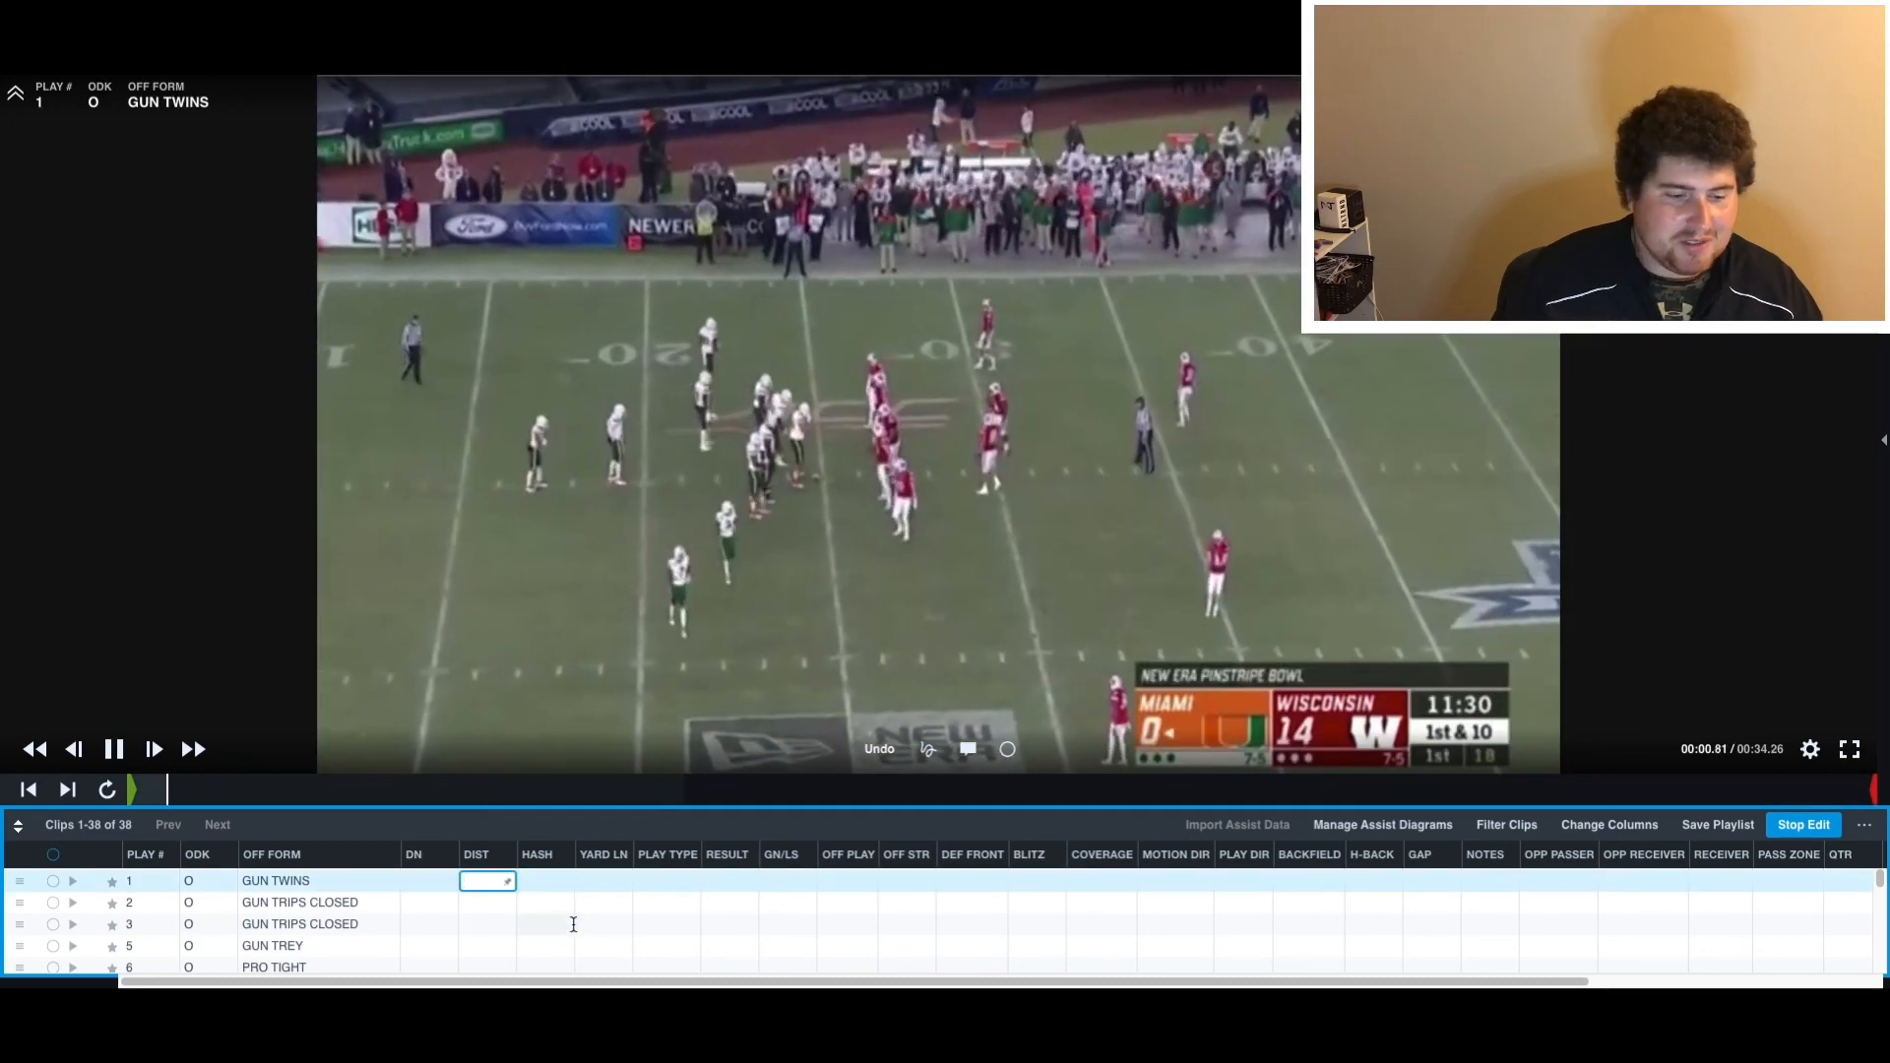
- Open the down field of play 1 for editing
{"action": "scroll", "coordinate": [567, 931], "scroll_direction": "down", "scroll_amount": 10}
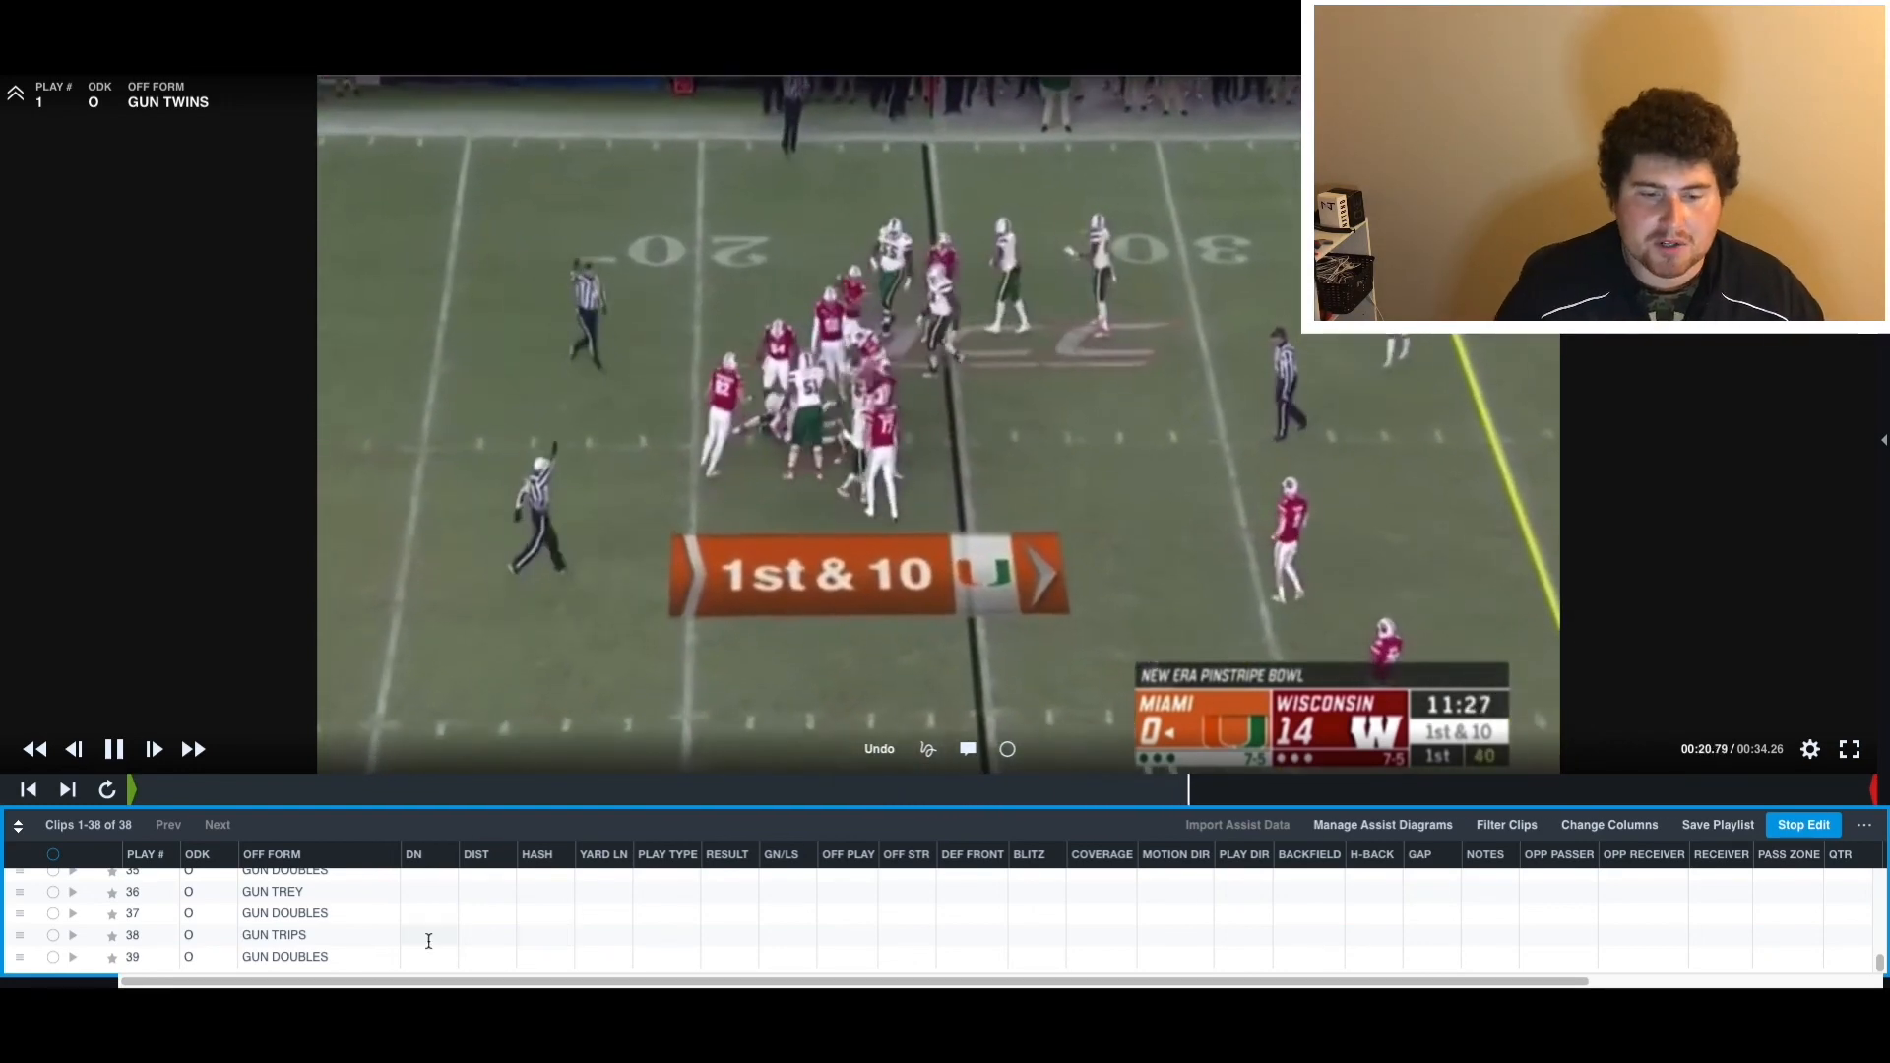
{"action": "scroll", "coordinate": [429, 935], "scroll_direction": "up", "scroll_amount": 15}
{"action": "left_click", "coordinate": [429, 881]}
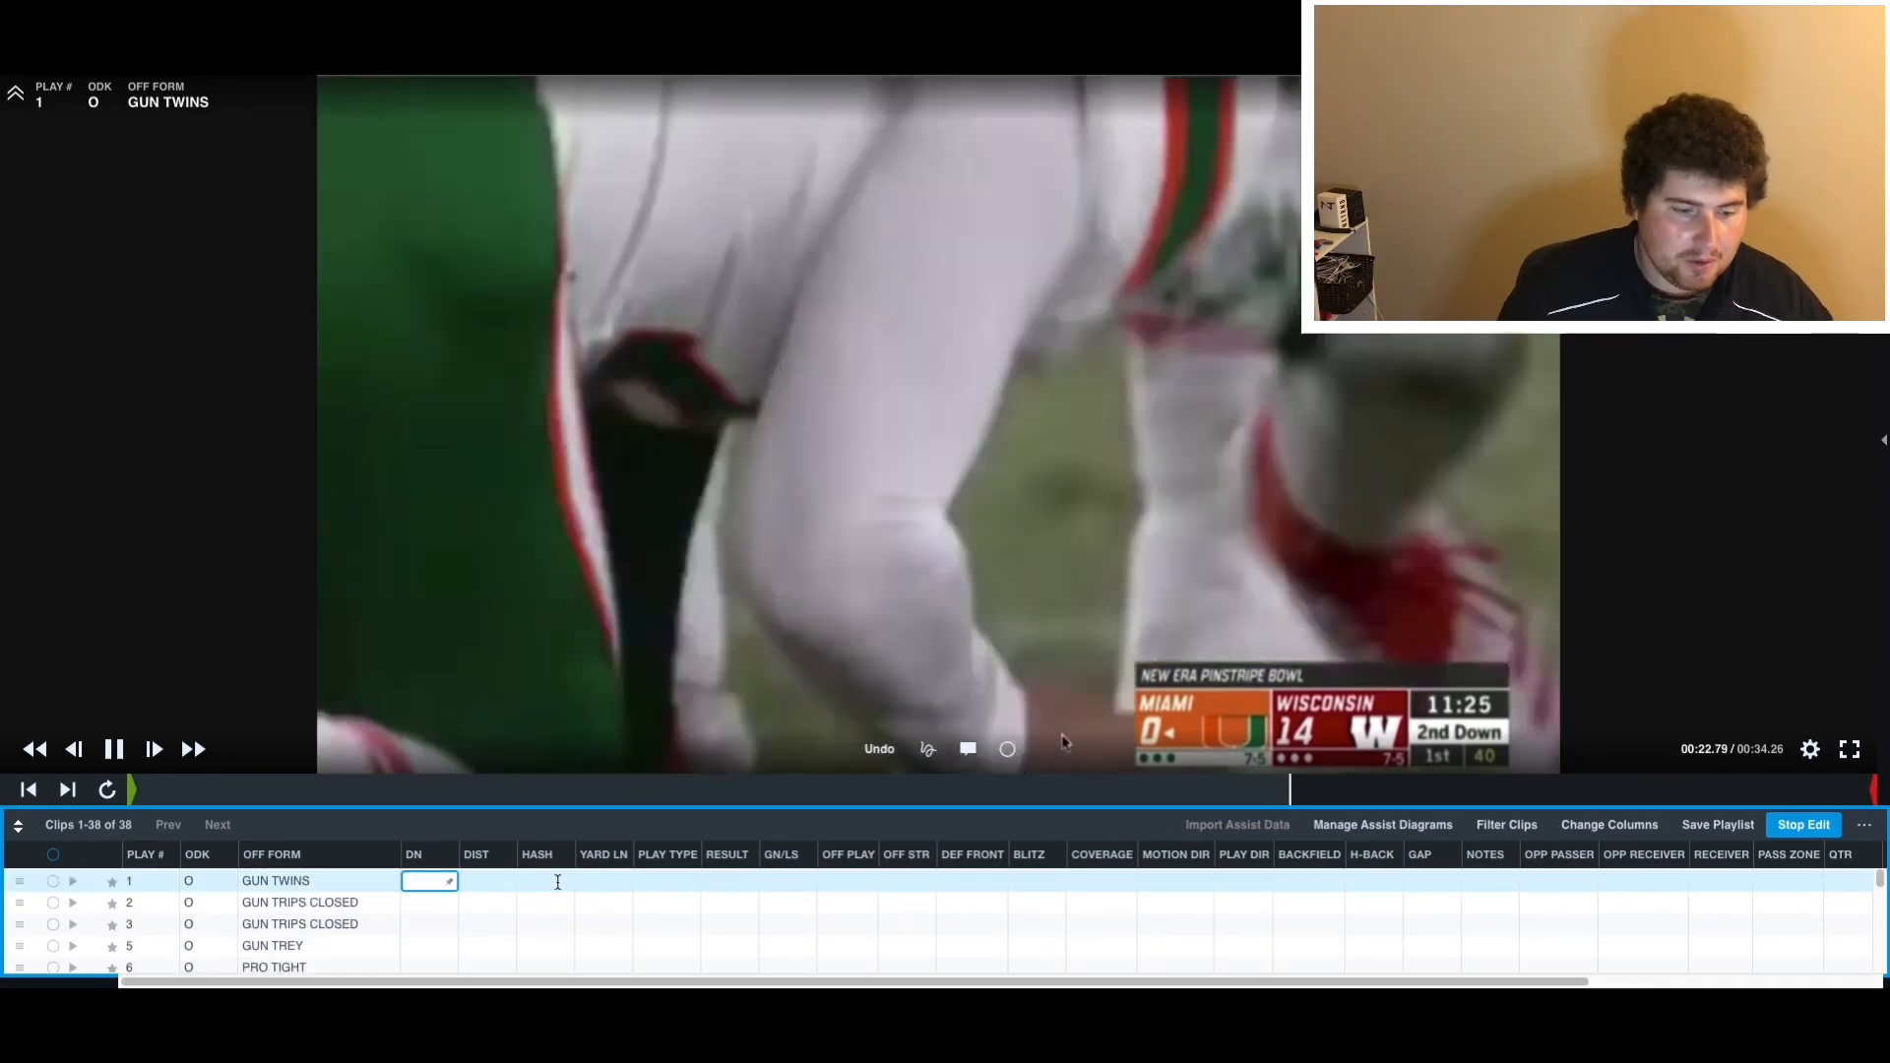